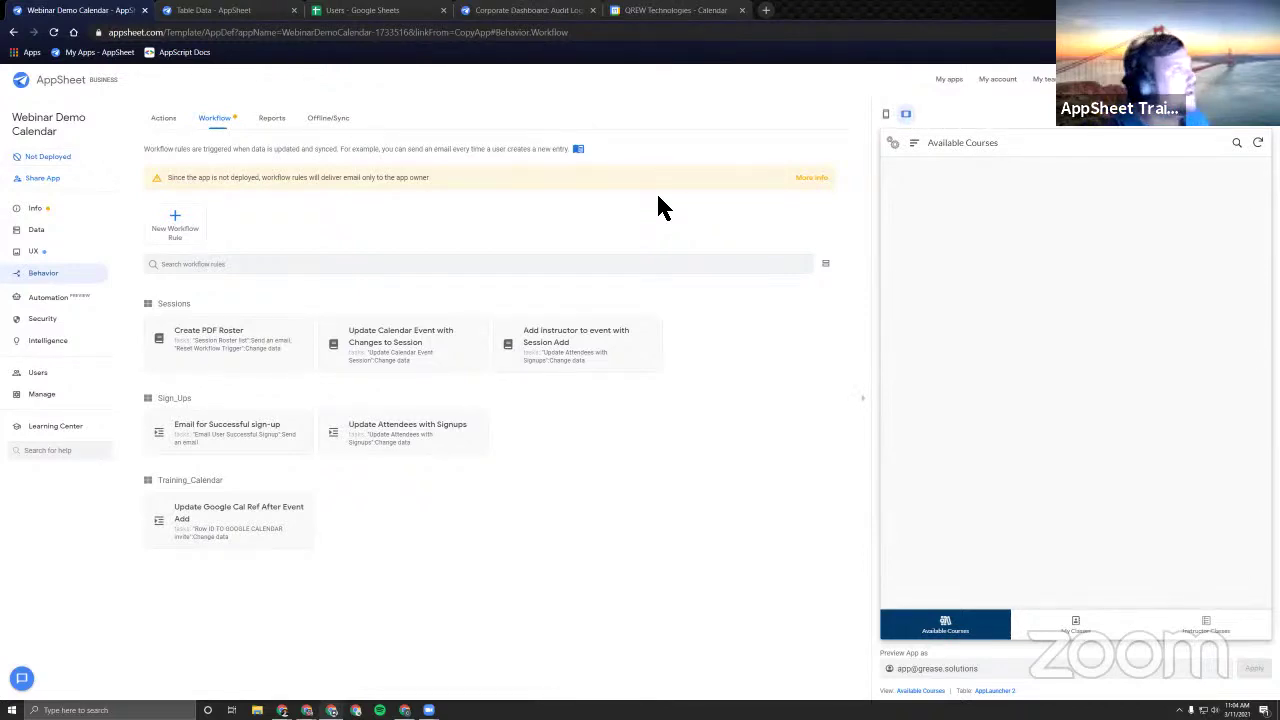
# Auto-fit the Sessions sheet's Instructor and Year columns to their headers, then switch to the Users sheet.
pyautogui.click(386, 12)
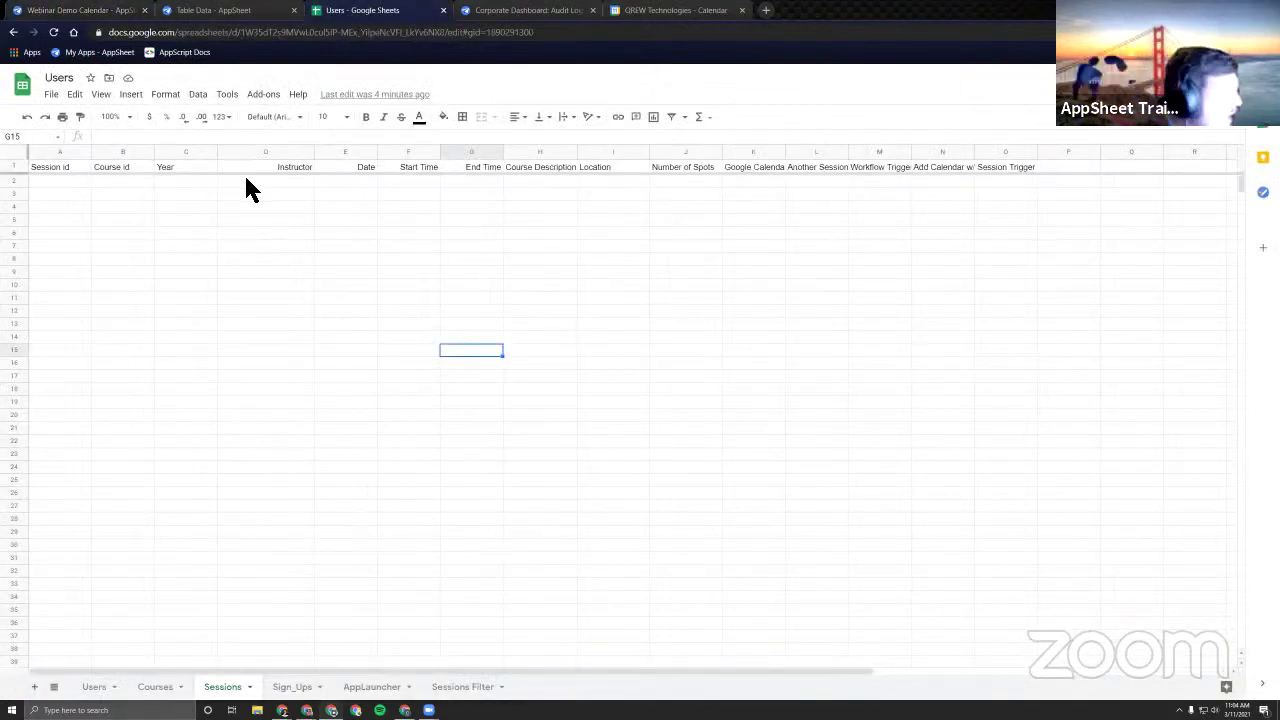
pyautogui.doubleClick(218, 162)
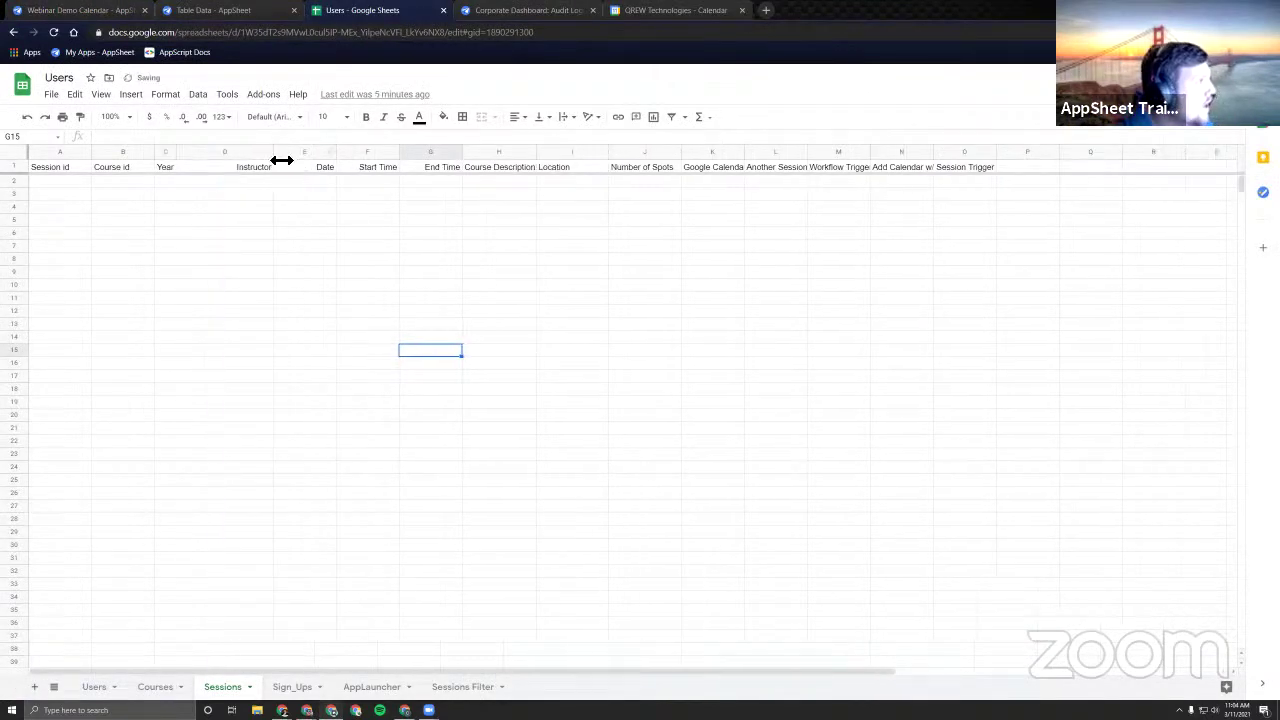
pyautogui.doubleClick(275, 162)
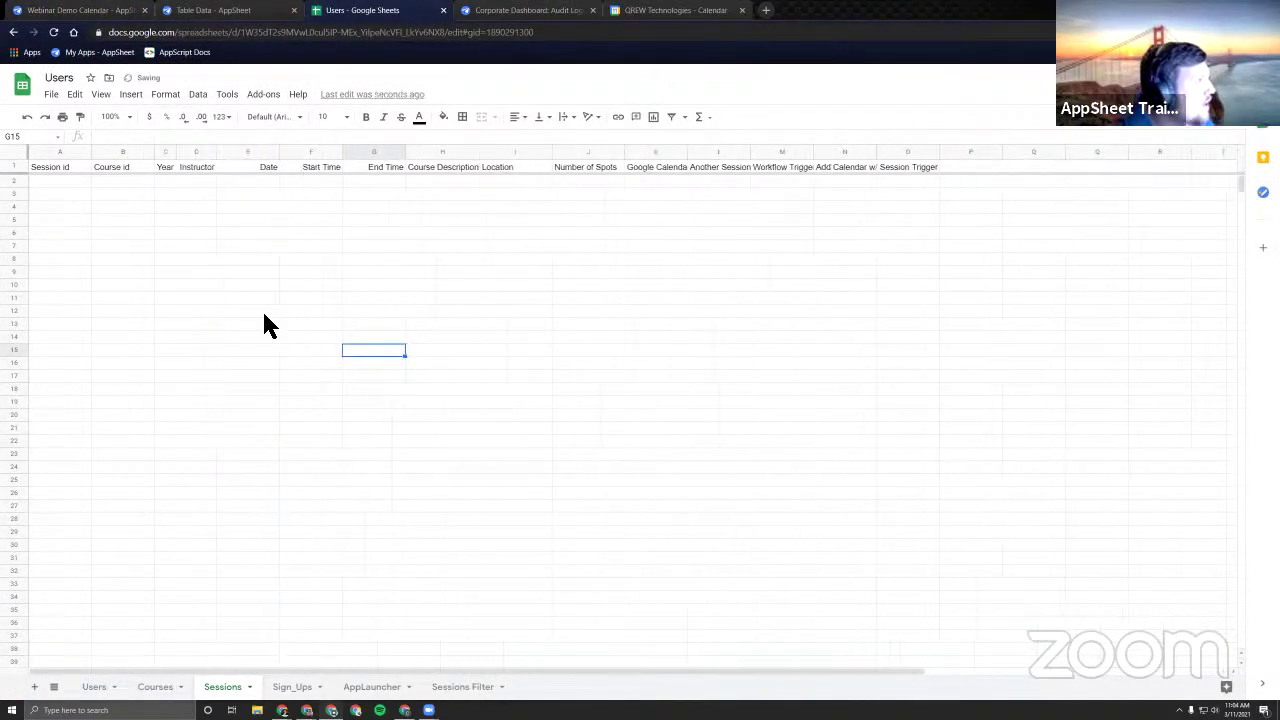
pyautogui.click(100, 687)
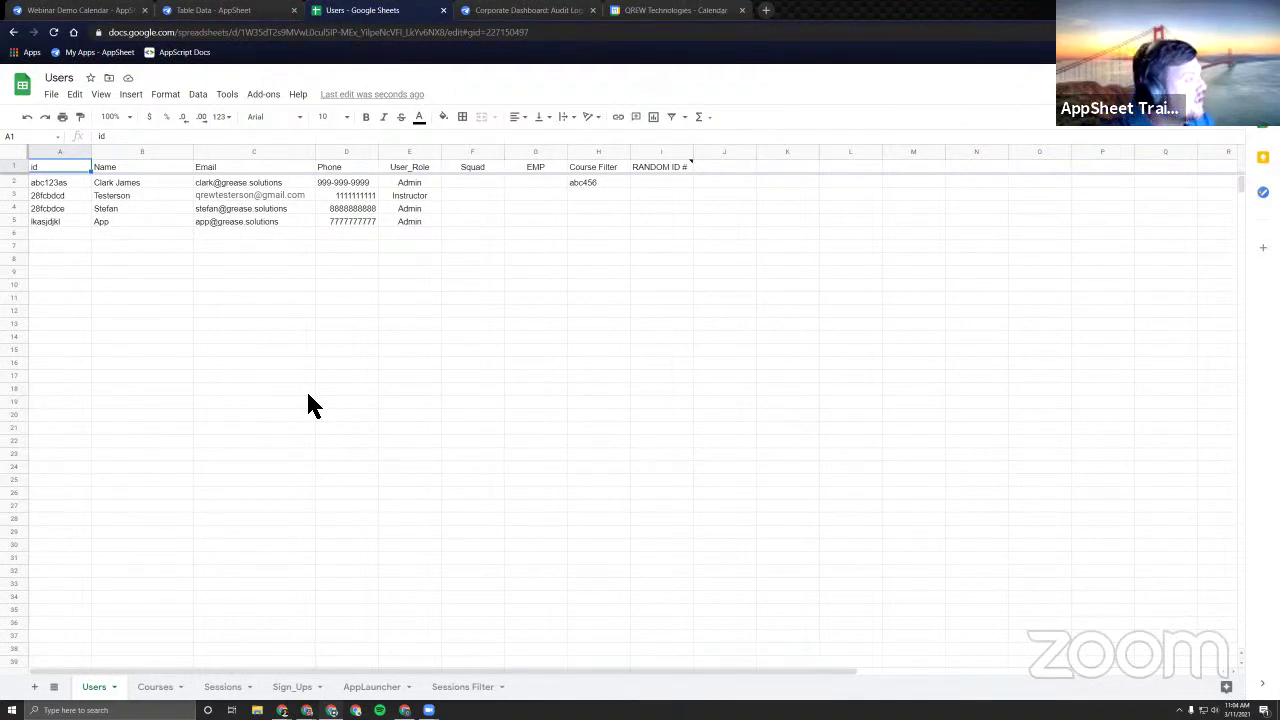
# Review the Users sheet, pointing out its User_Role and Email columns.
pyautogui.click(297, 352)
pyautogui.click(118, 322)
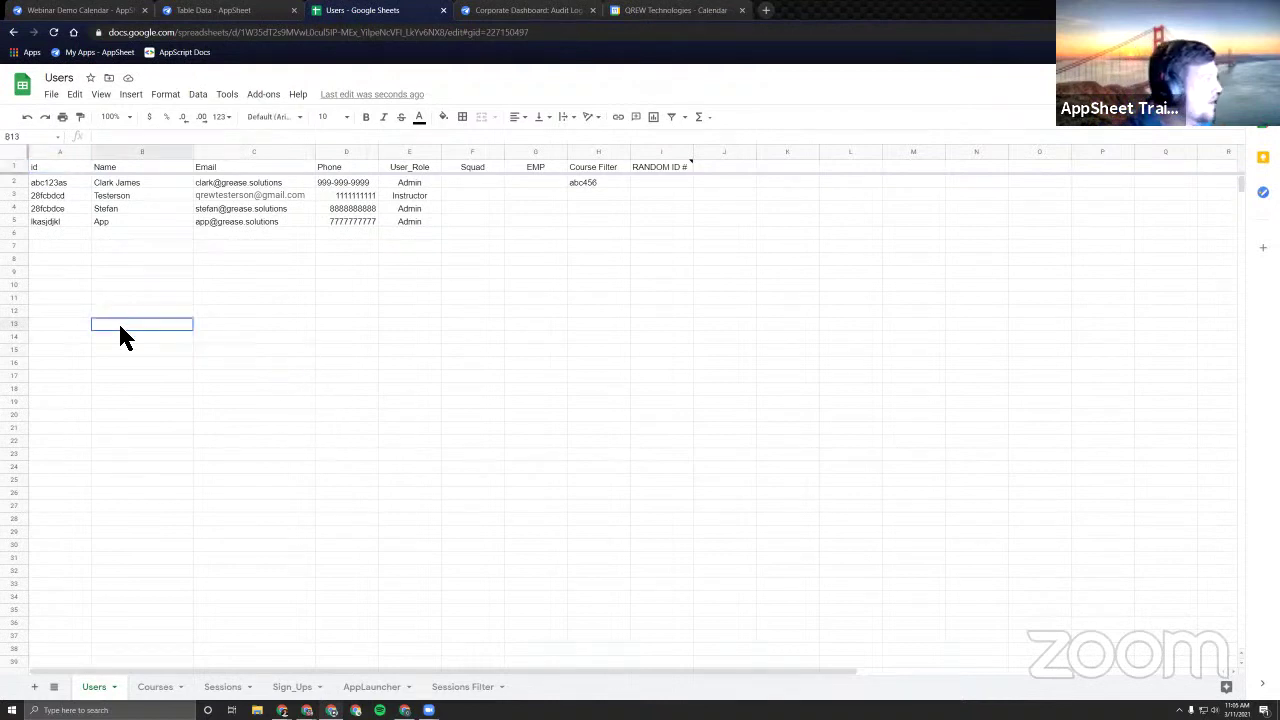
pyautogui.click(60, 271)
pyautogui.click(198, 285)
pyautogui.click(408, 287)
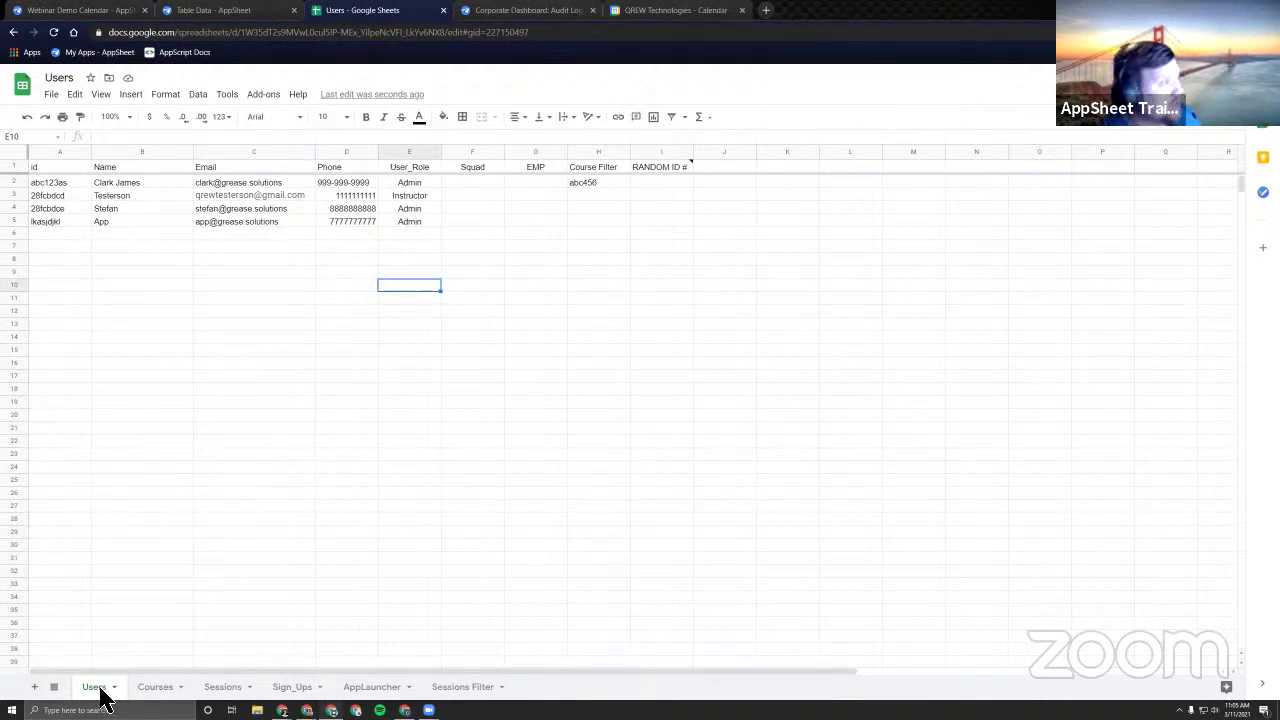
pyautogui.click(225, 169)
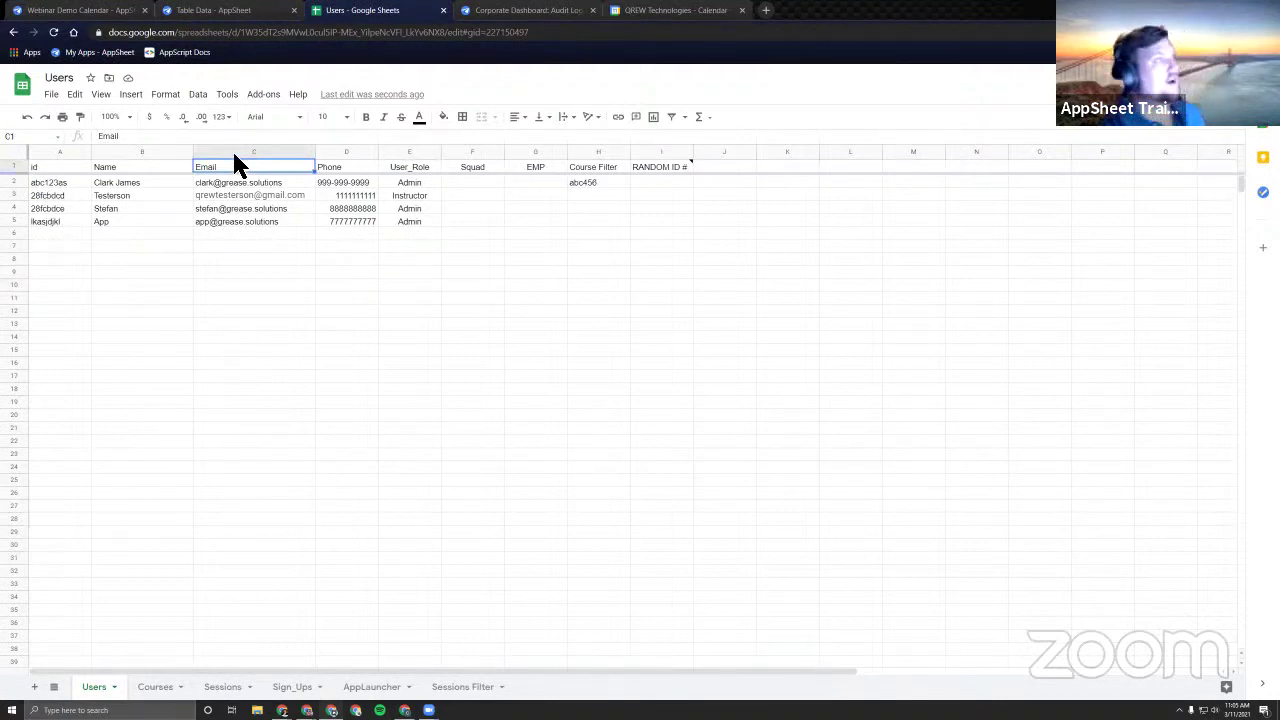
# Look over the Courses and Sessions sheets, then return to the AppSheet editor.
pyautogui.click(175, 687)
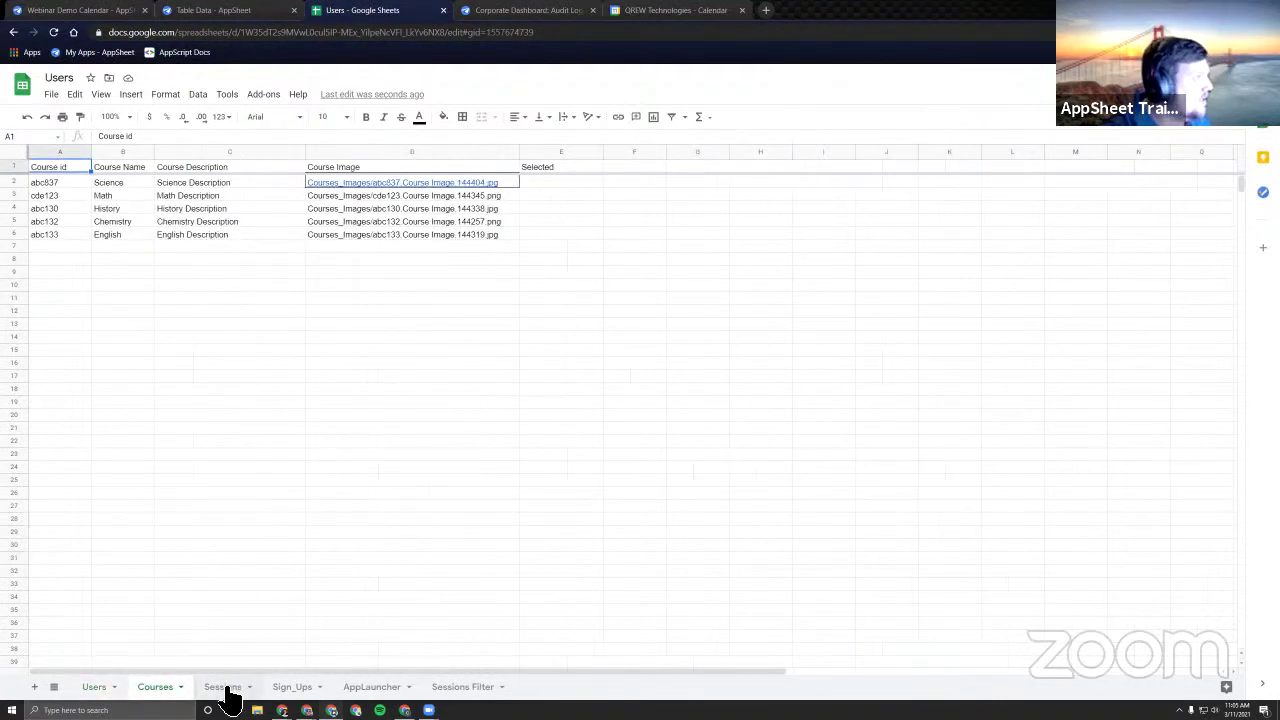
pyautogui.click(229, 689)
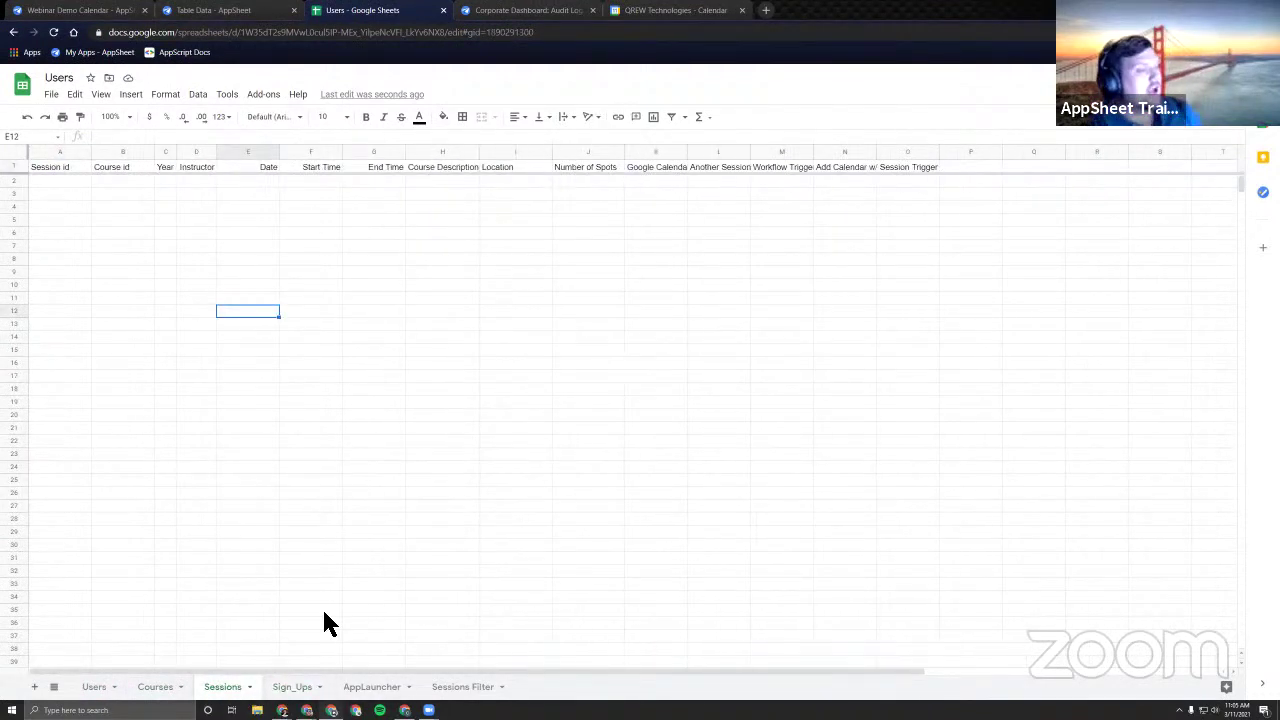
pyautogui.click(92, 12)
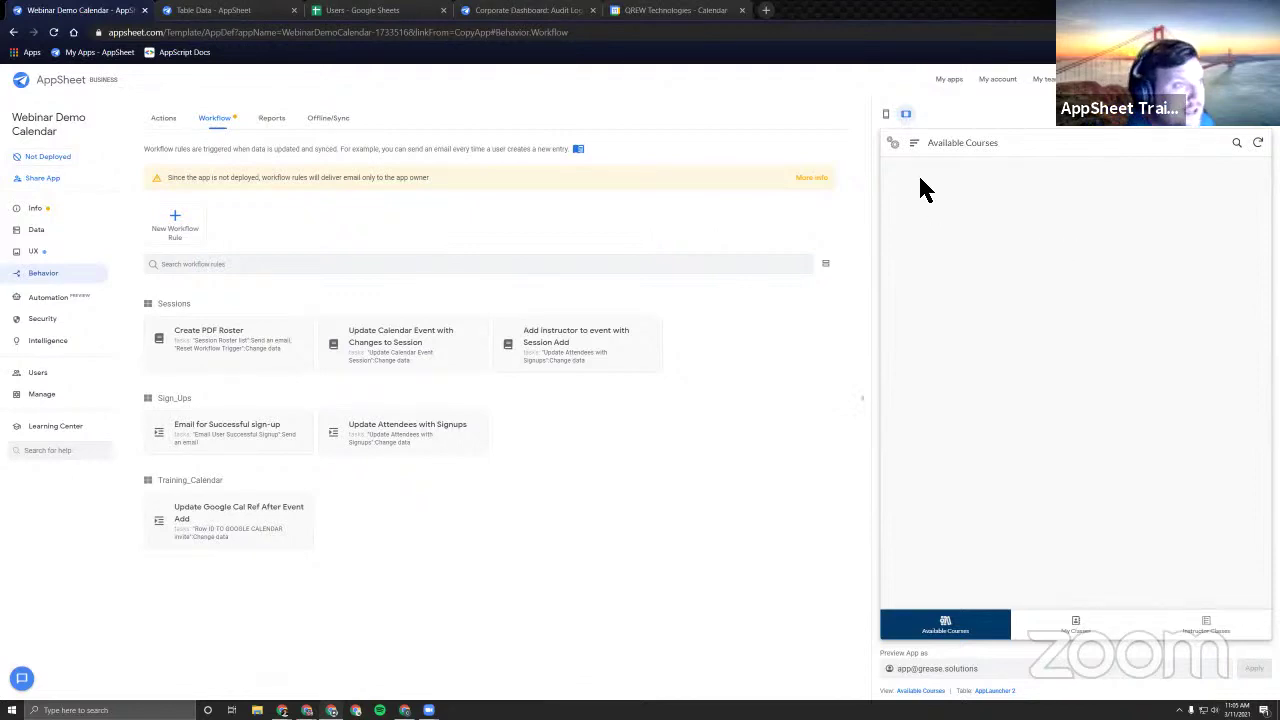
# Start a new session in All Sessions with course Science and the test instructor.
pyautogui.click(914, 145)
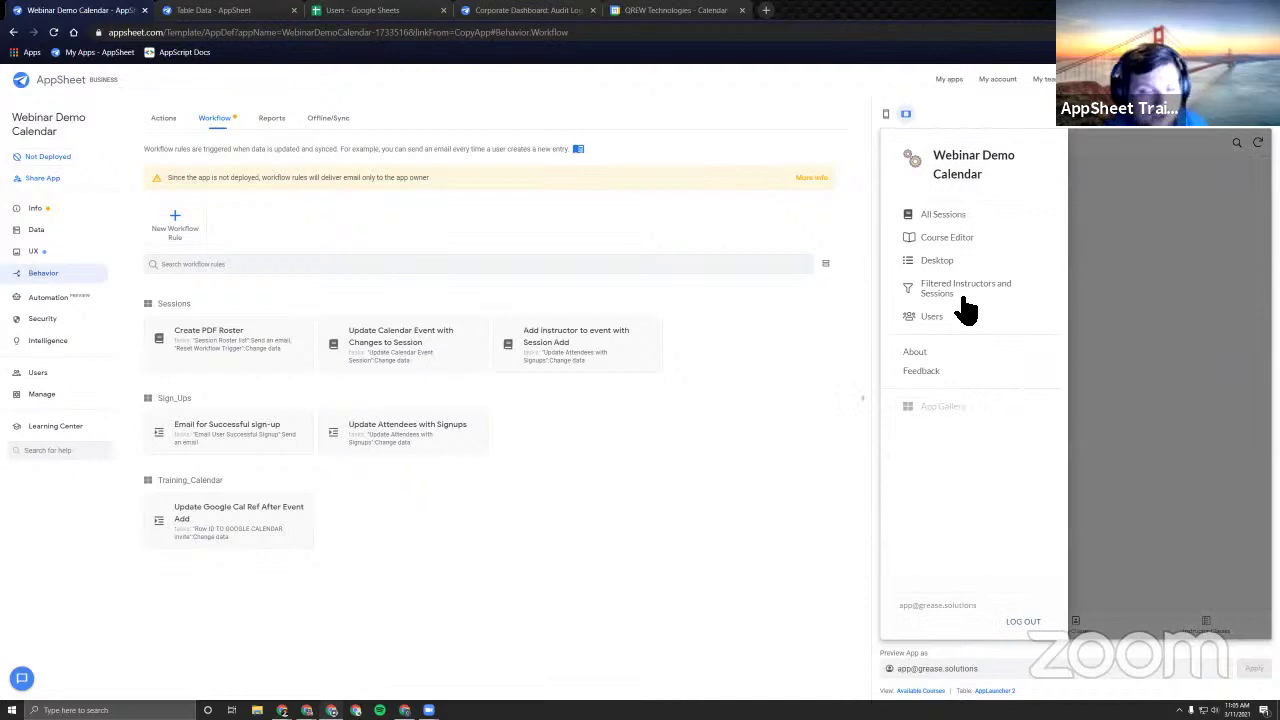
pyautogui.click(948, 214)
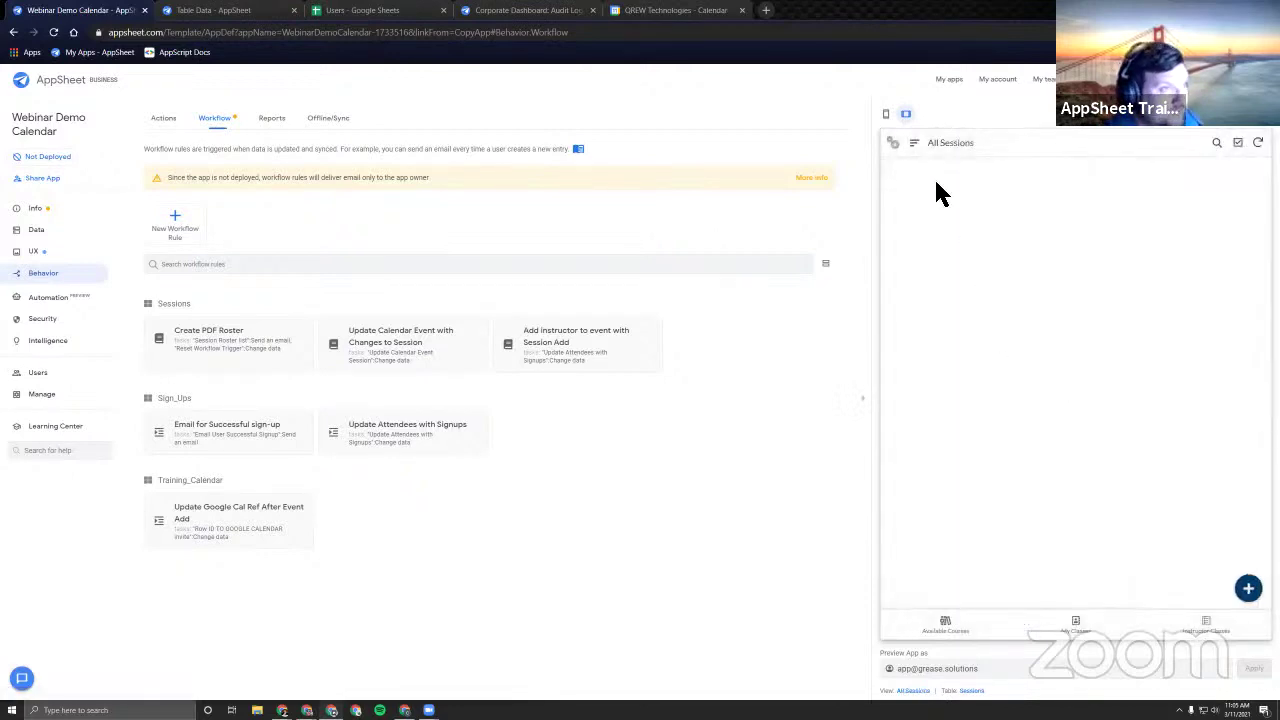
pyautogui.click(1248, 588)
pyautogui.click(1049, 205)
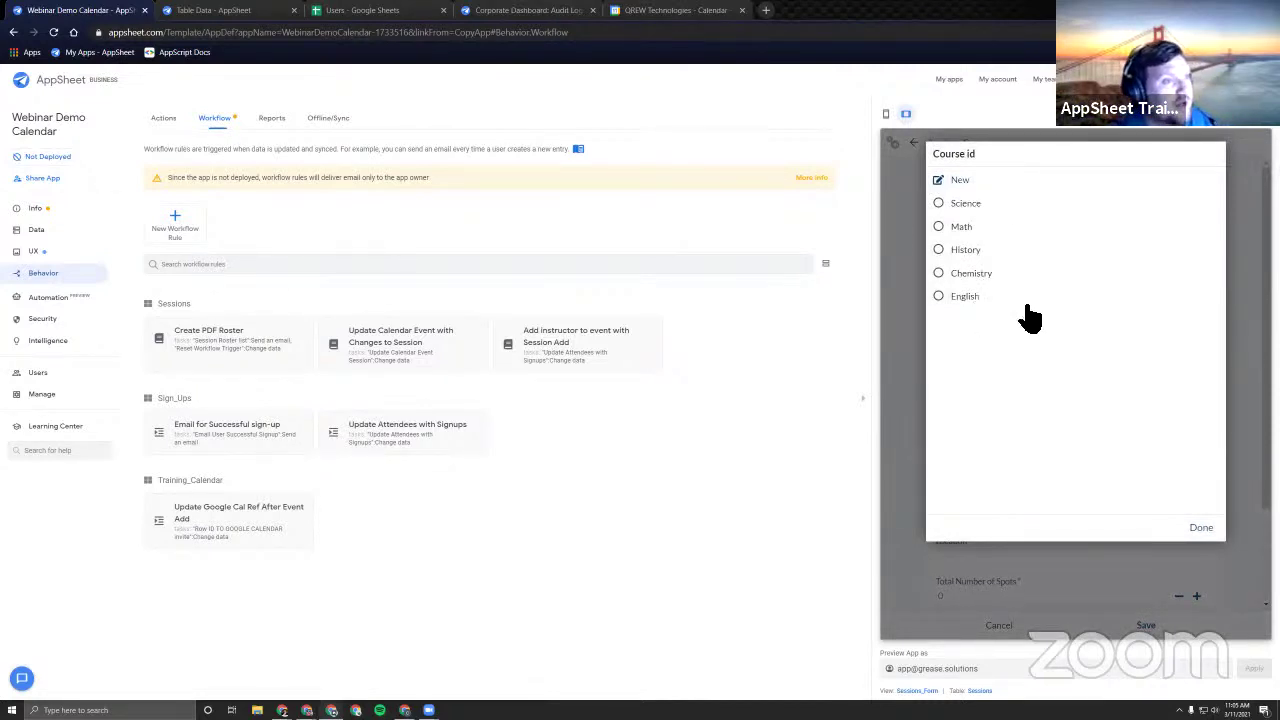
pyautogui.click(965, 203)
pyautogui.click(992, 312)
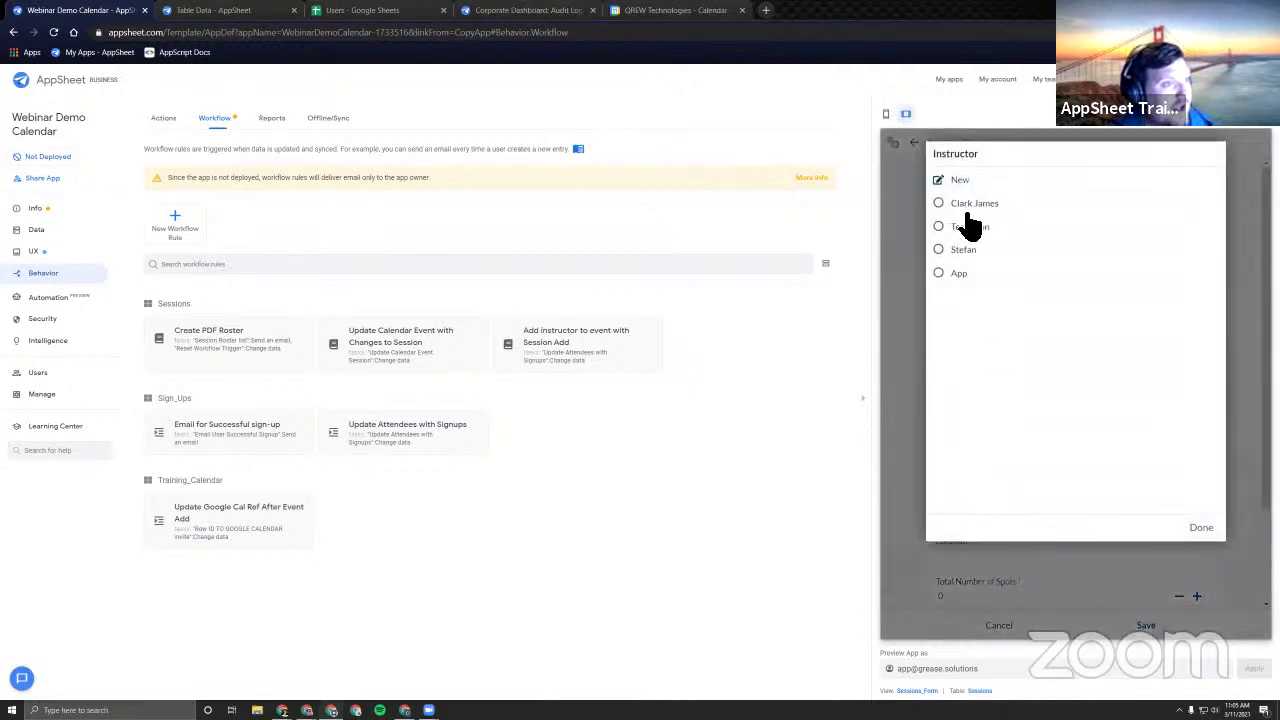
pyautogui.click(970, 228)
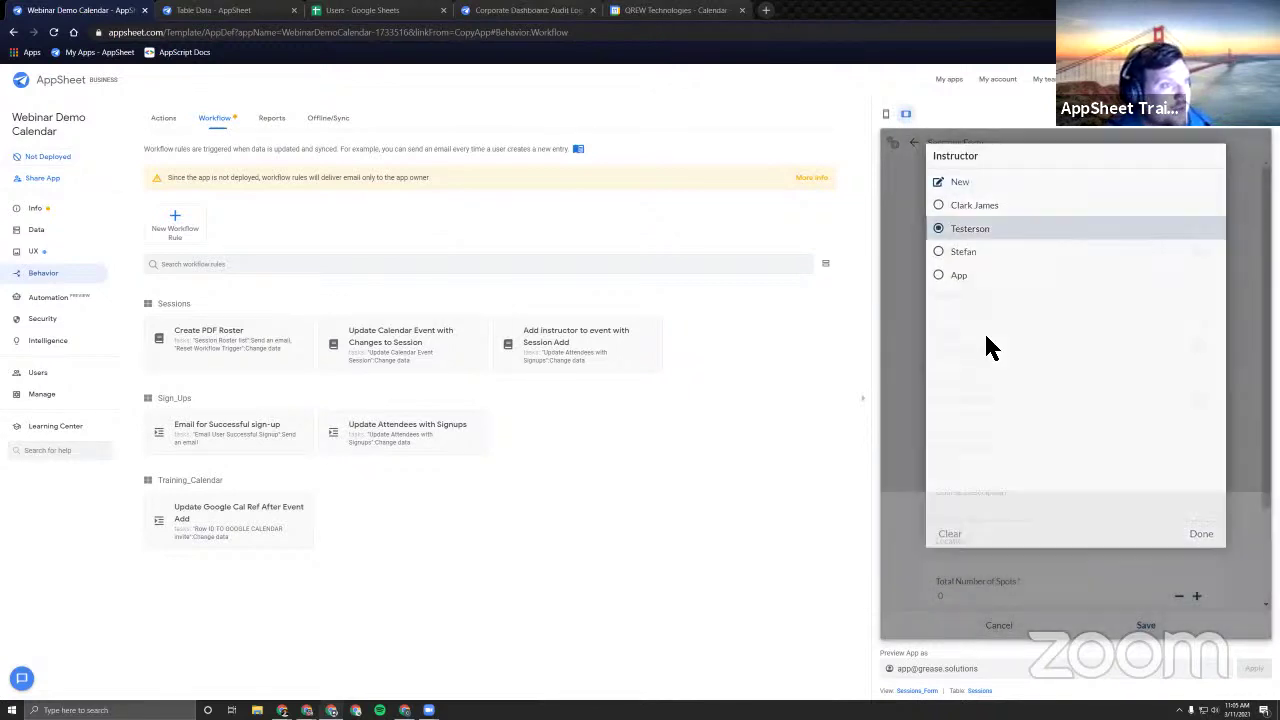
# Set the session date to the 12th, running 01:10 PM to 05:00 PM.
pyautogui.scroll(-2, 906, 329)
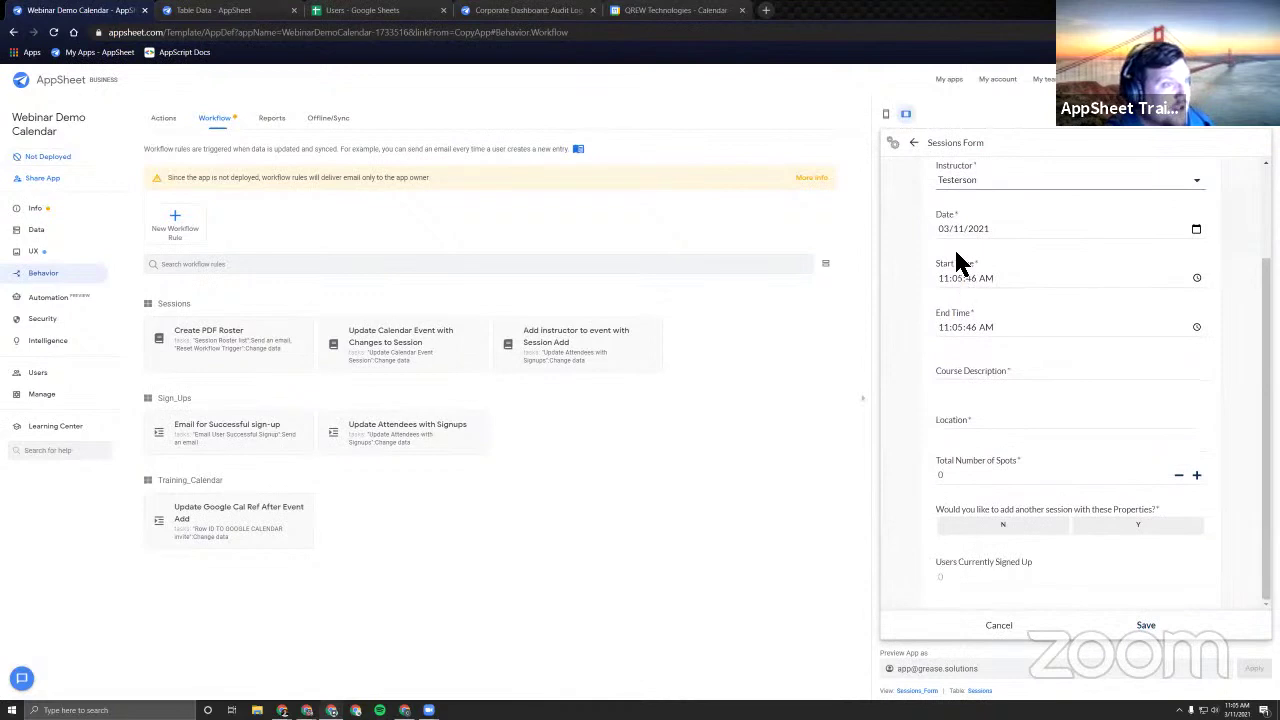
pyautogui.click(958, 229)
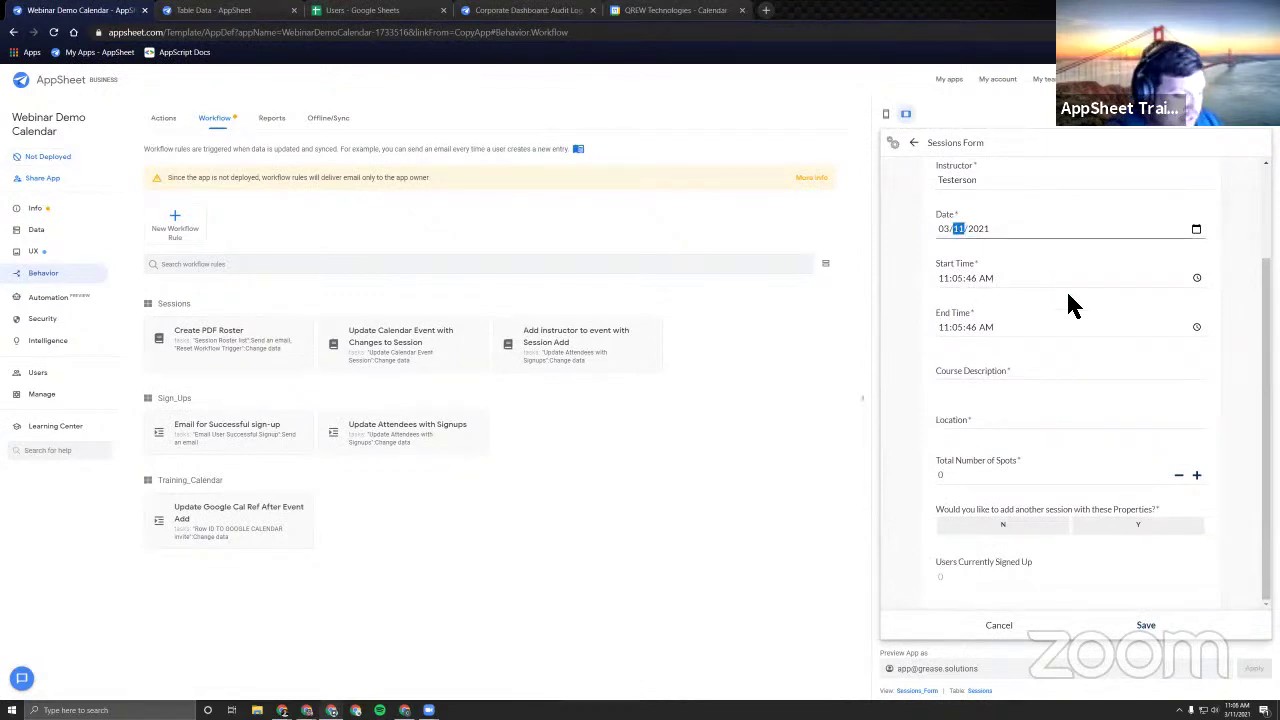
pyautogui.write('12')
pyautogui.click(1036, 285)
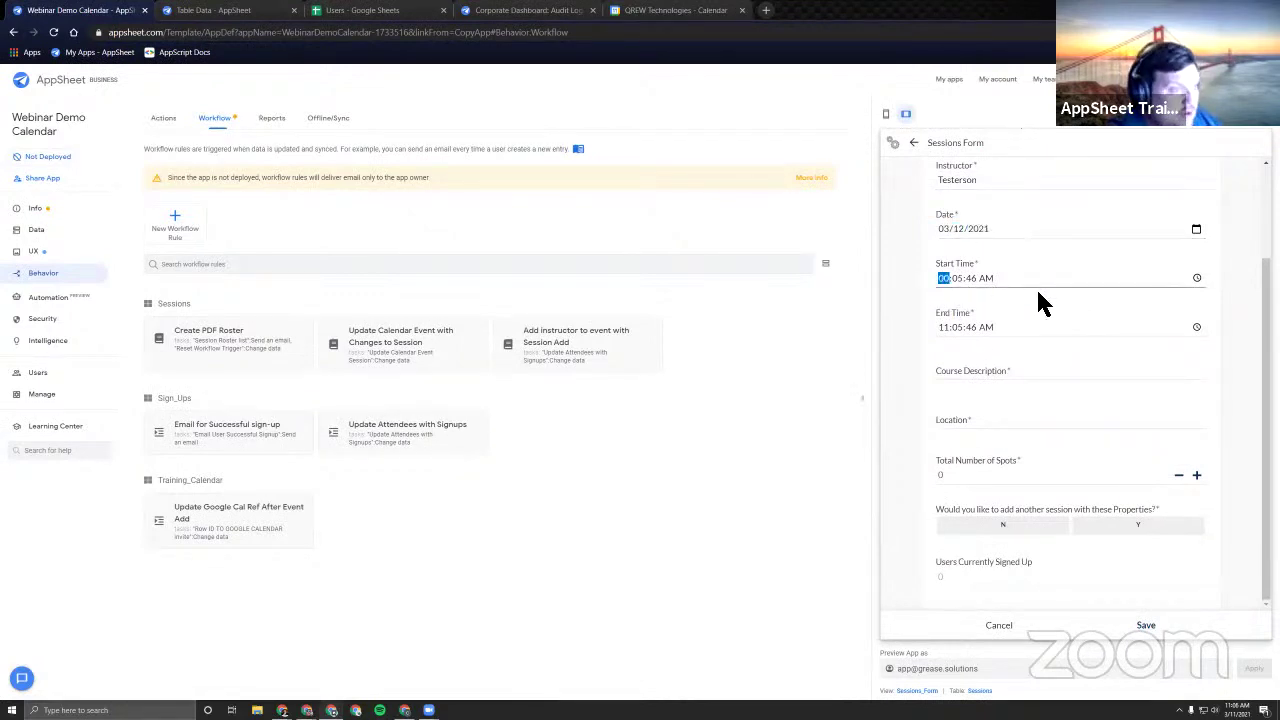
pyautogui.write('01:')
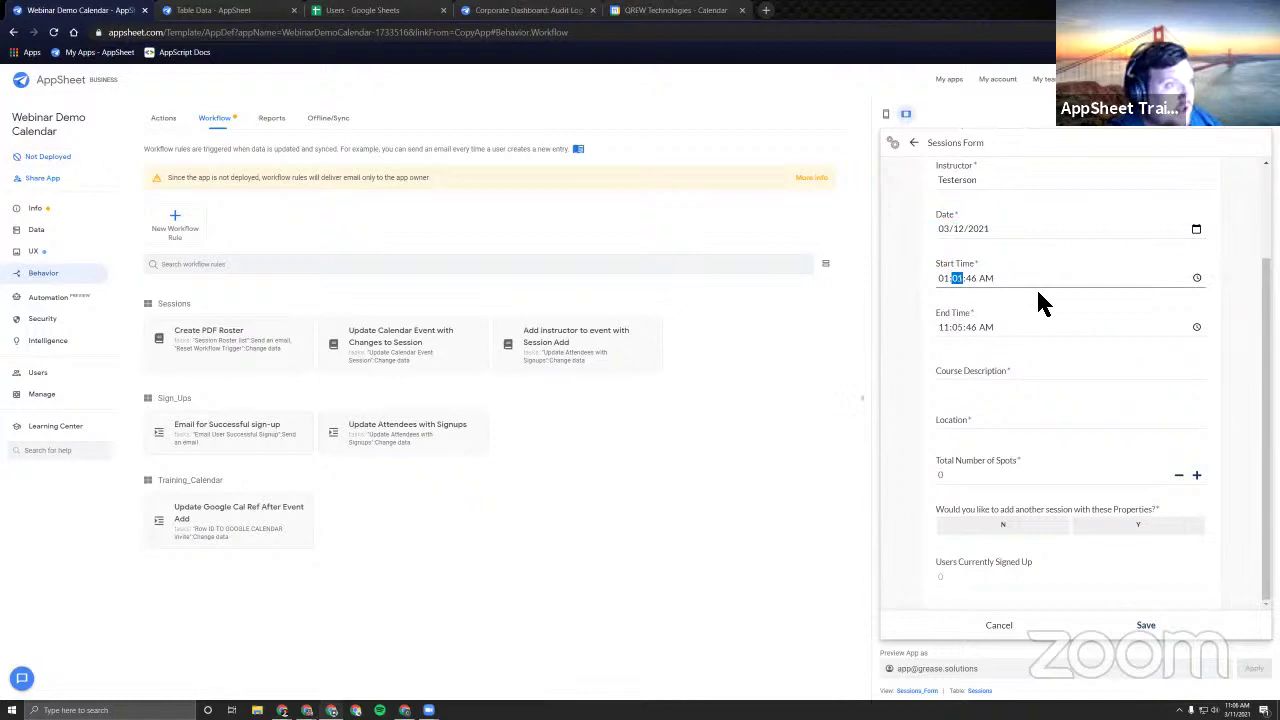
pyautogui.write('10:00')
pyautogui.press('p')
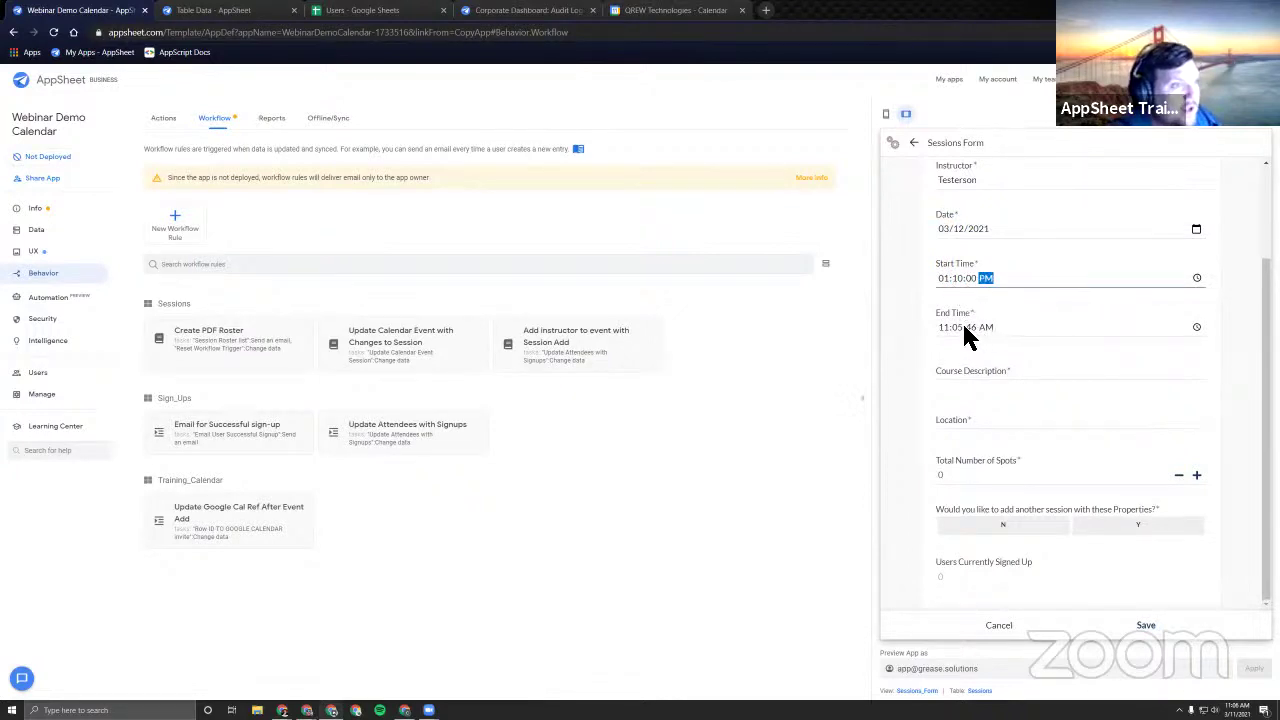
pyautogui.press('Tab')
pyautogui.write('050000')
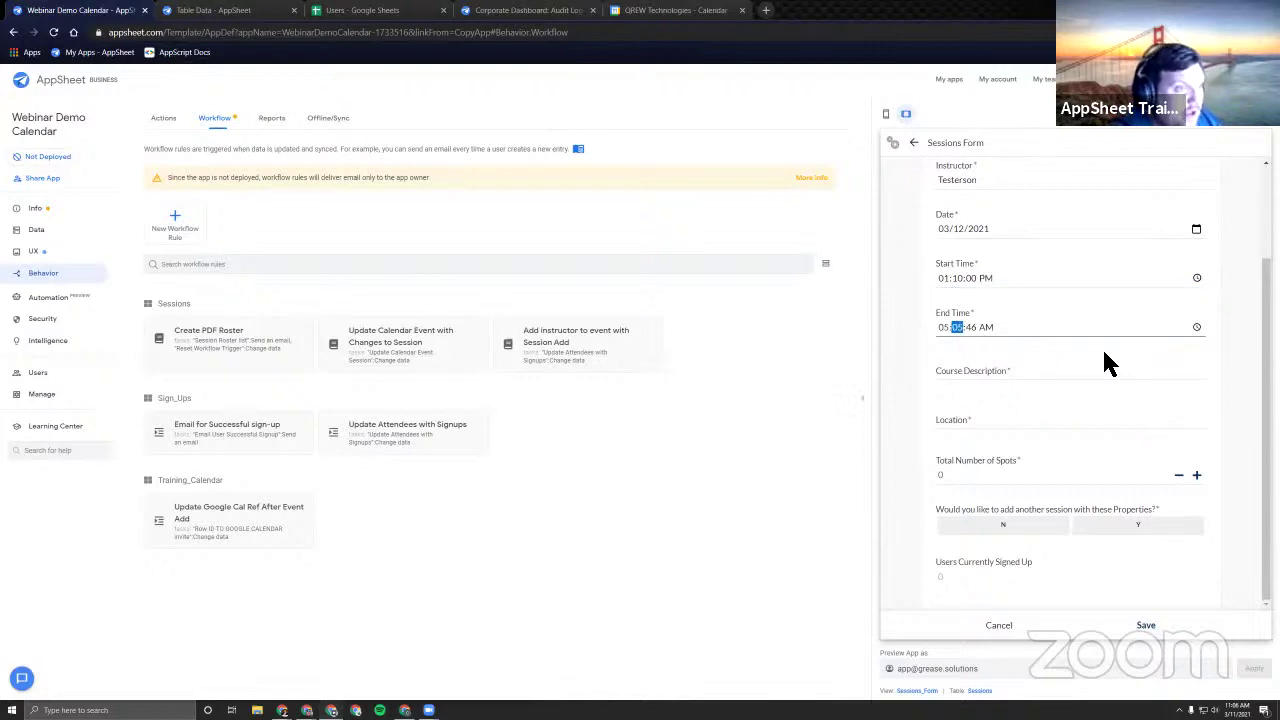
pyautogui.write('p')
# Enter description 'Test', location 'Test' and 40 total spots.
pyautogui.click(966, 377)
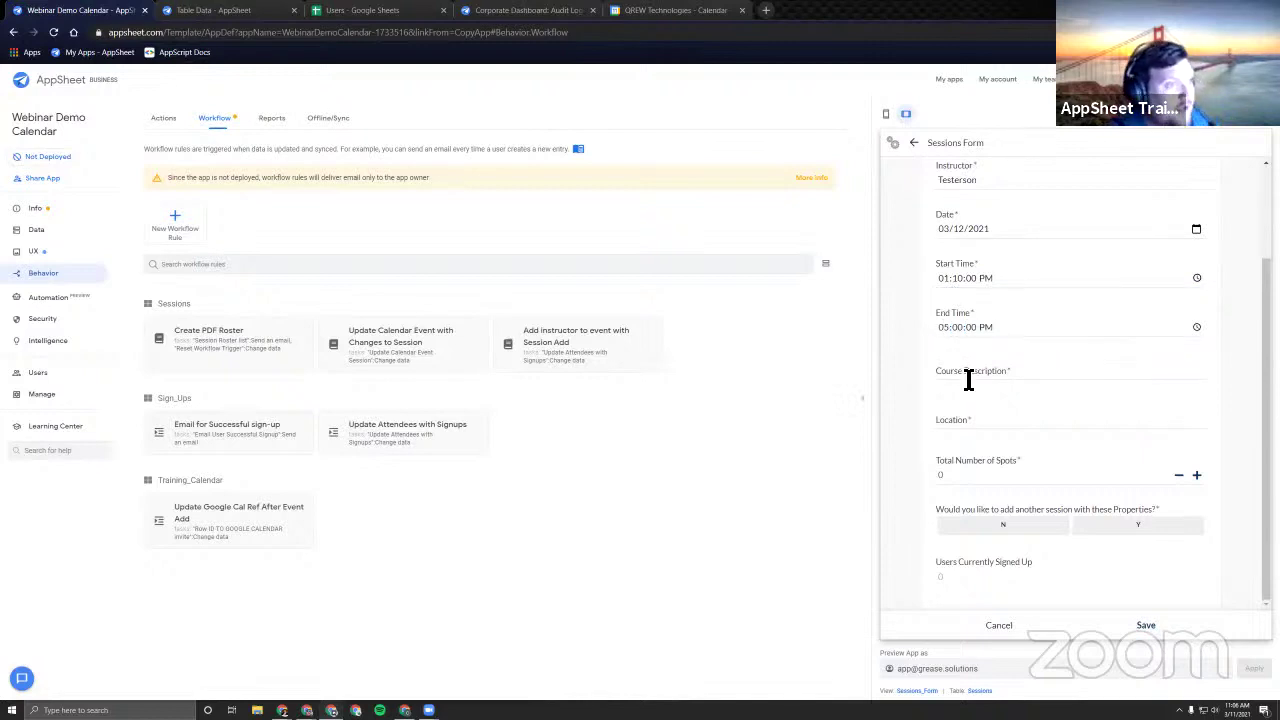
pyautogui.write('Test')
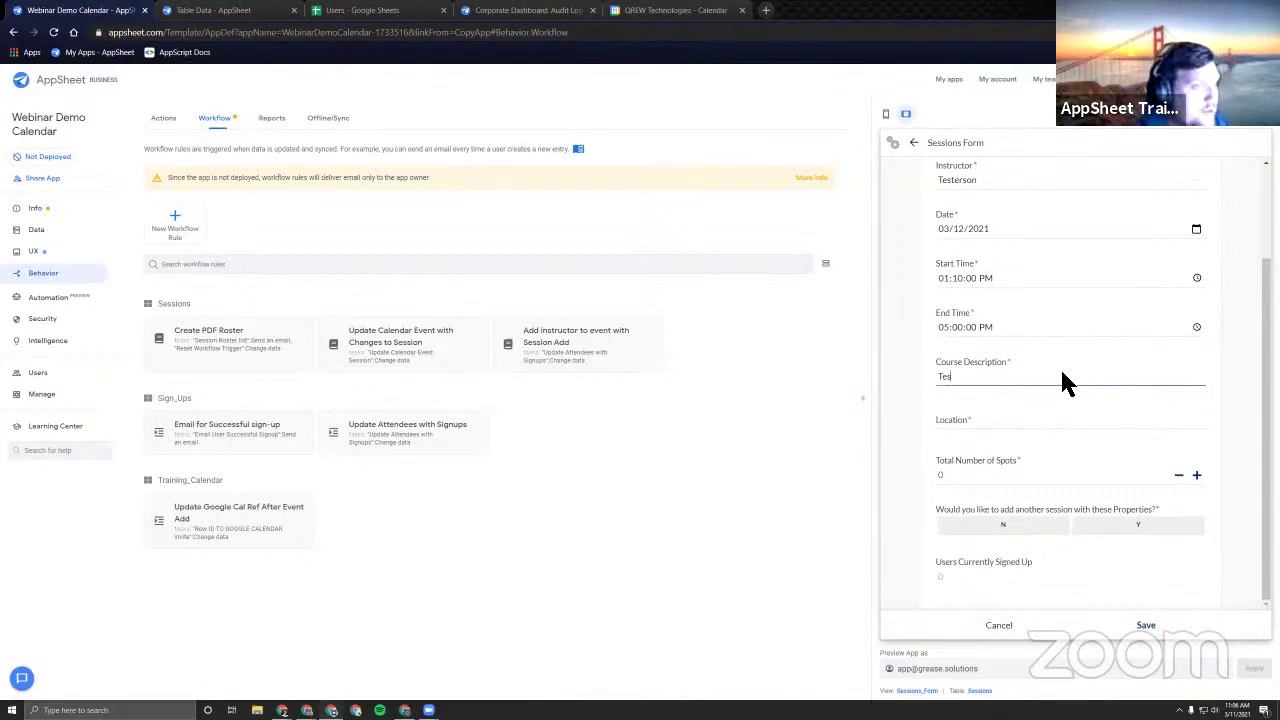
pyautogui.press('Tab')
pyautogui.write('Test')
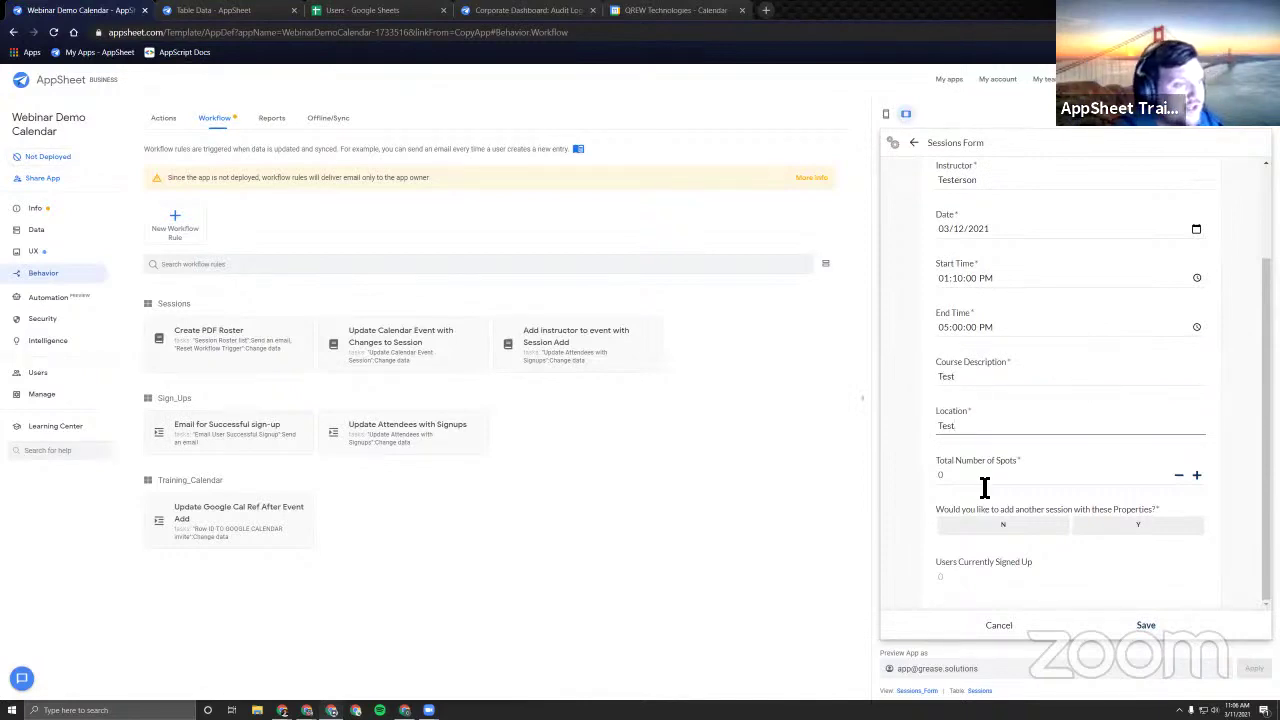
pyautogui.click(983, 484)
pyautogui.write('40')
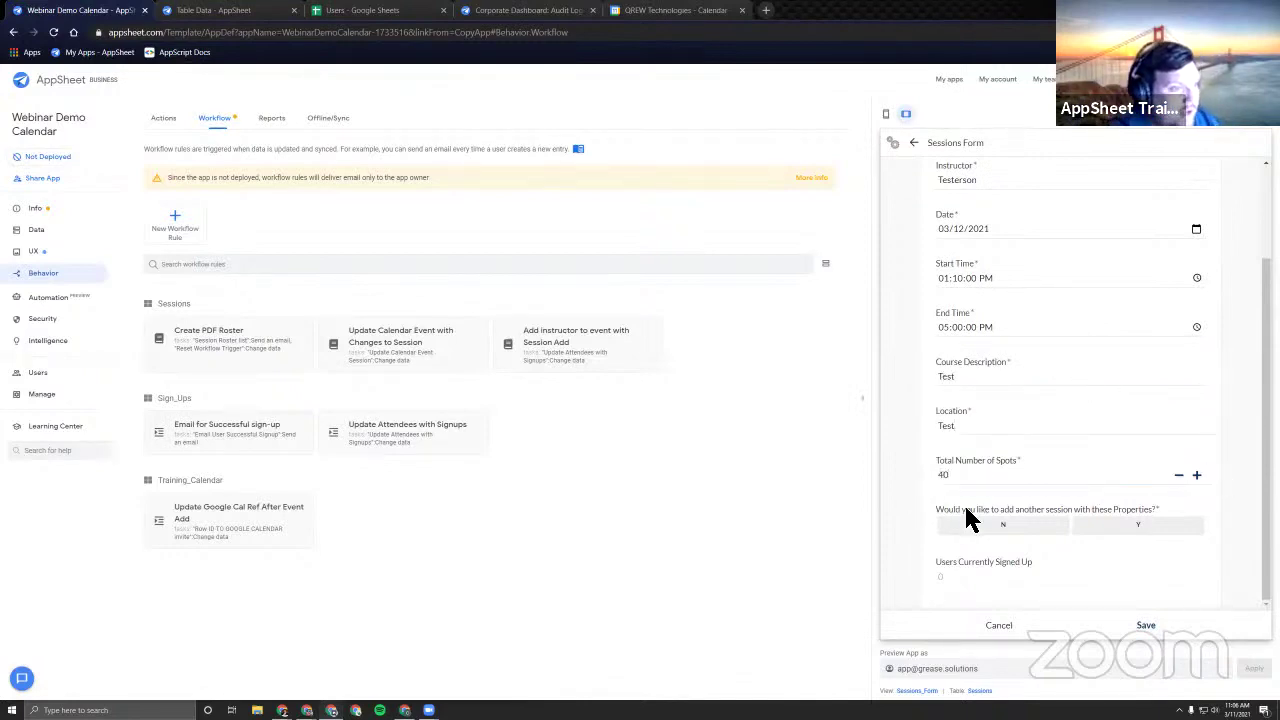
# Answer N to adding another session with these properties.
pyautogui.click(990, 527)
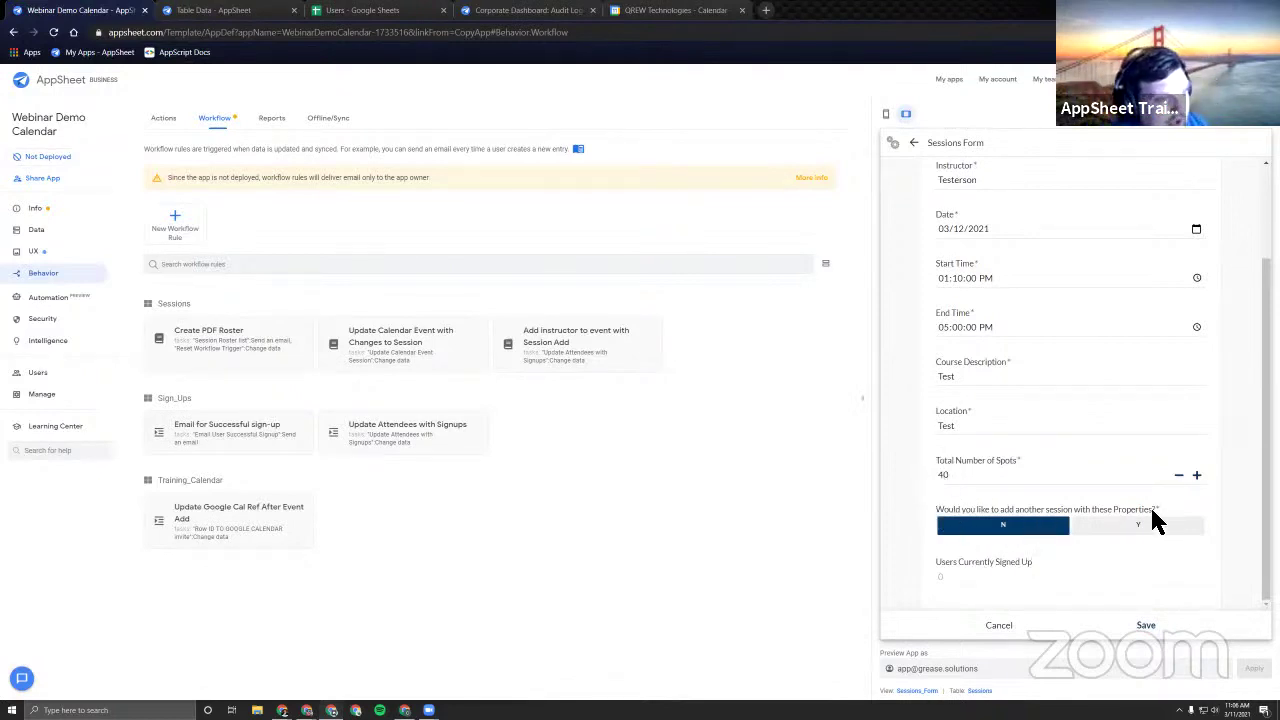
pyautogui.scroll(3, 960, 330)
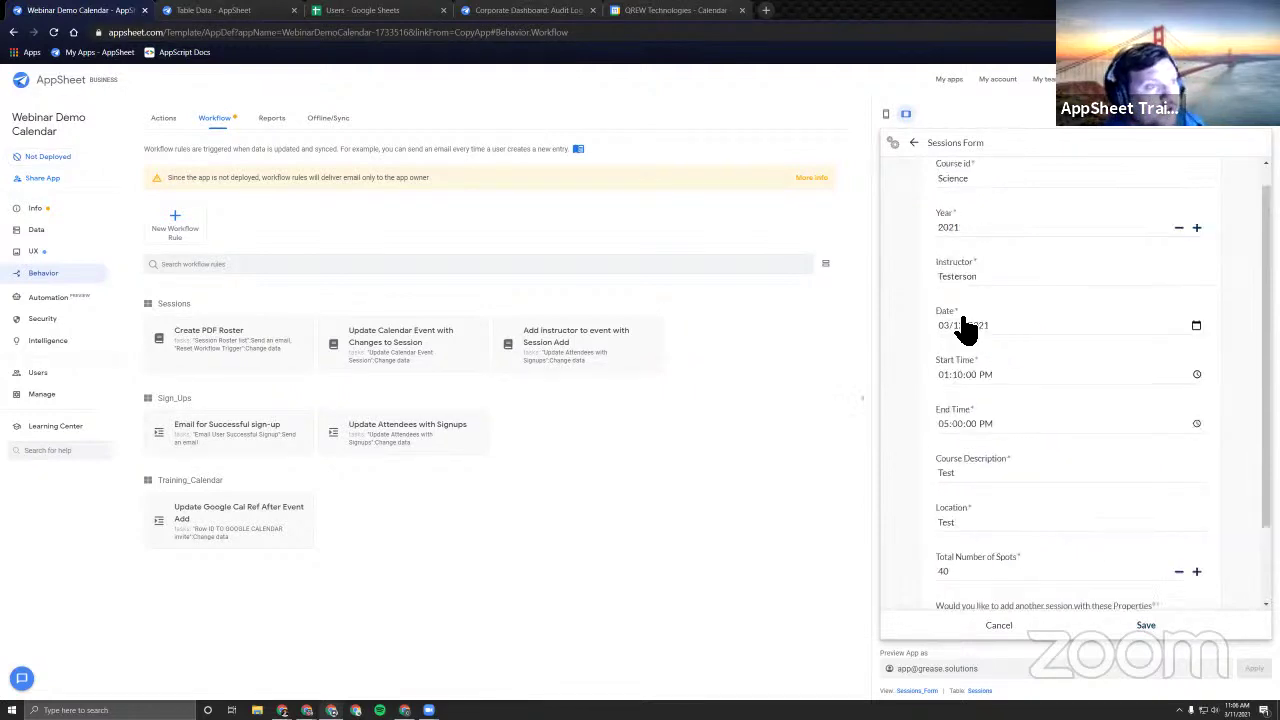
pyautogui.scroll(-3, 983, 300)
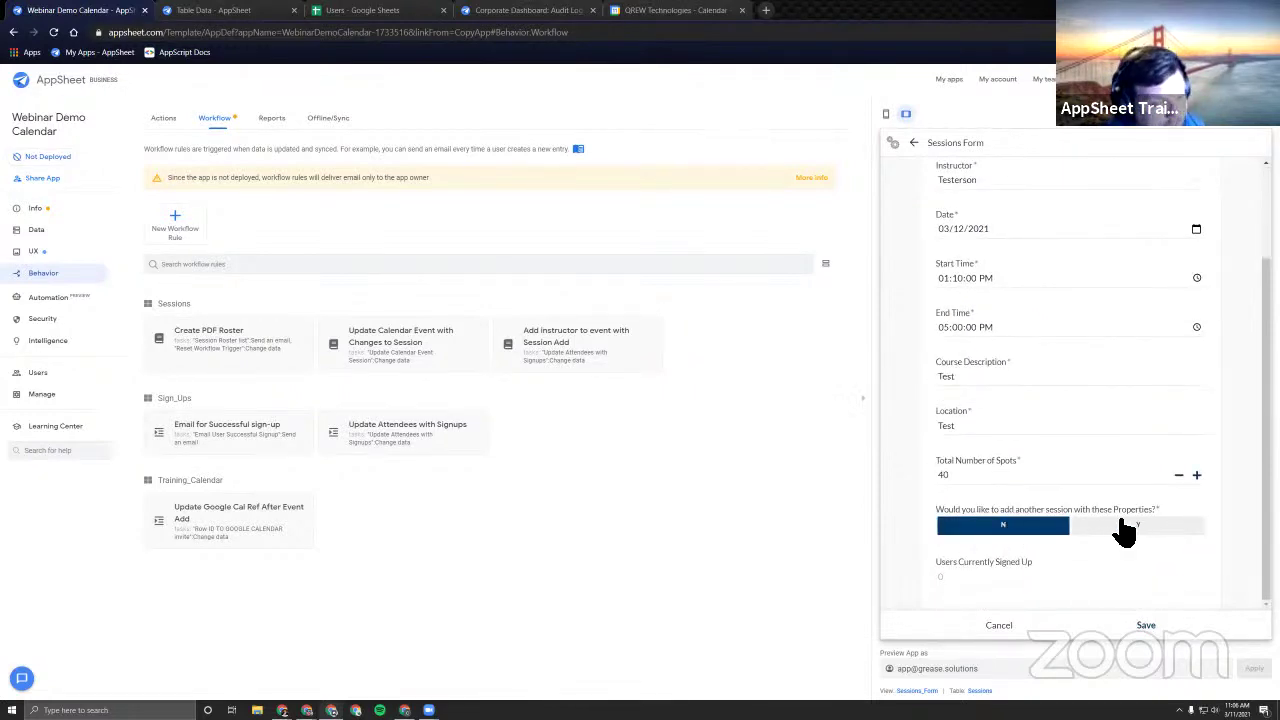
pyautogui.click(1147, 530)
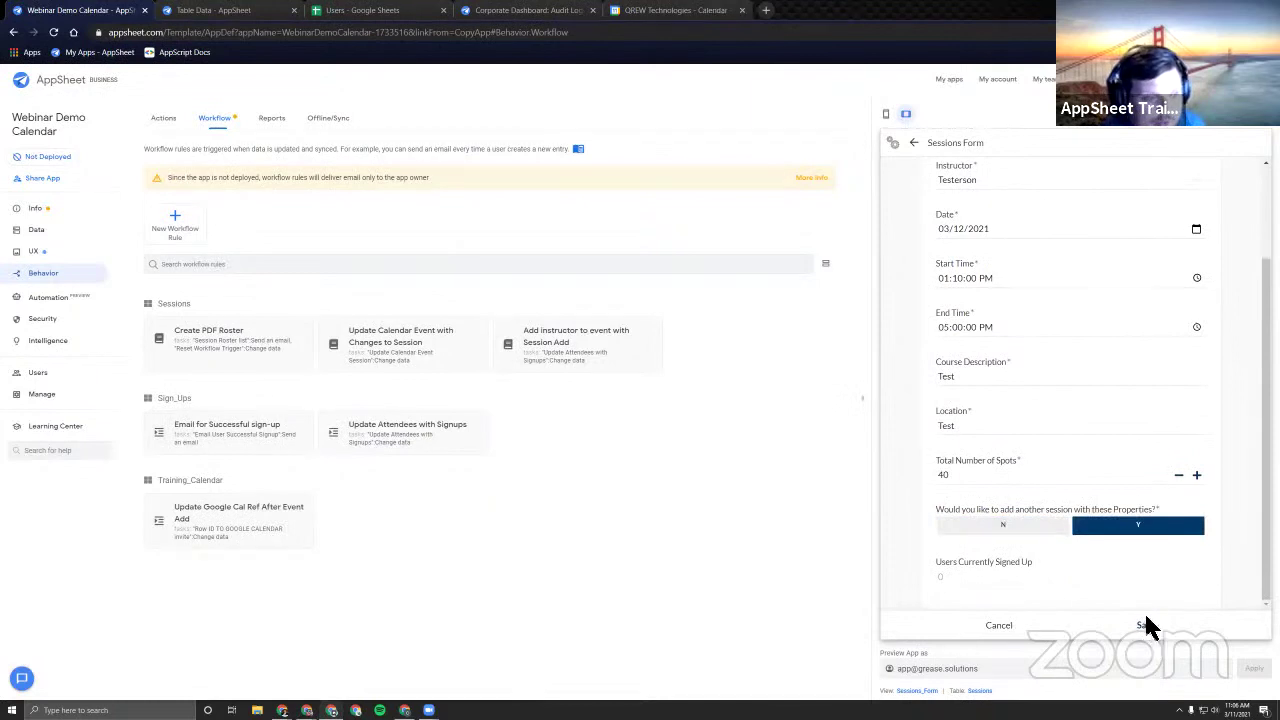
pyautogui.scroll(2, 965, 253)
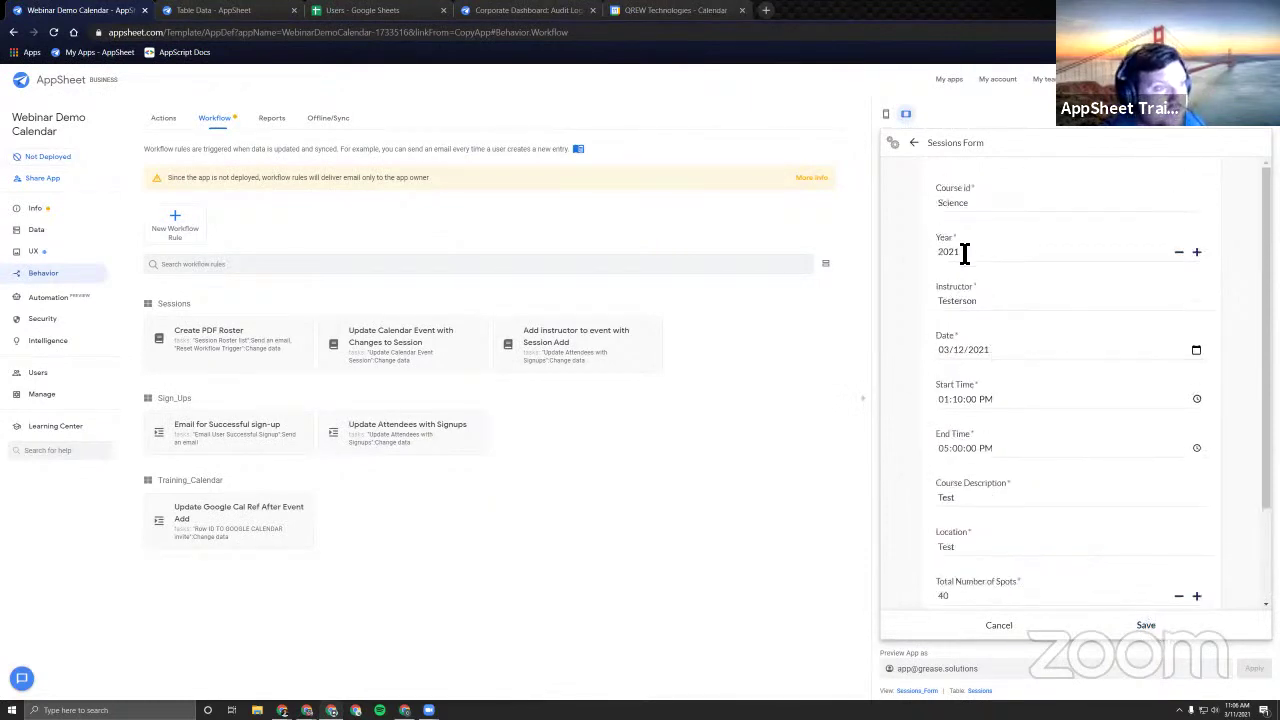
pyautogui.scroll(-2, 990, 545)
pyautogui.click(980, 528)
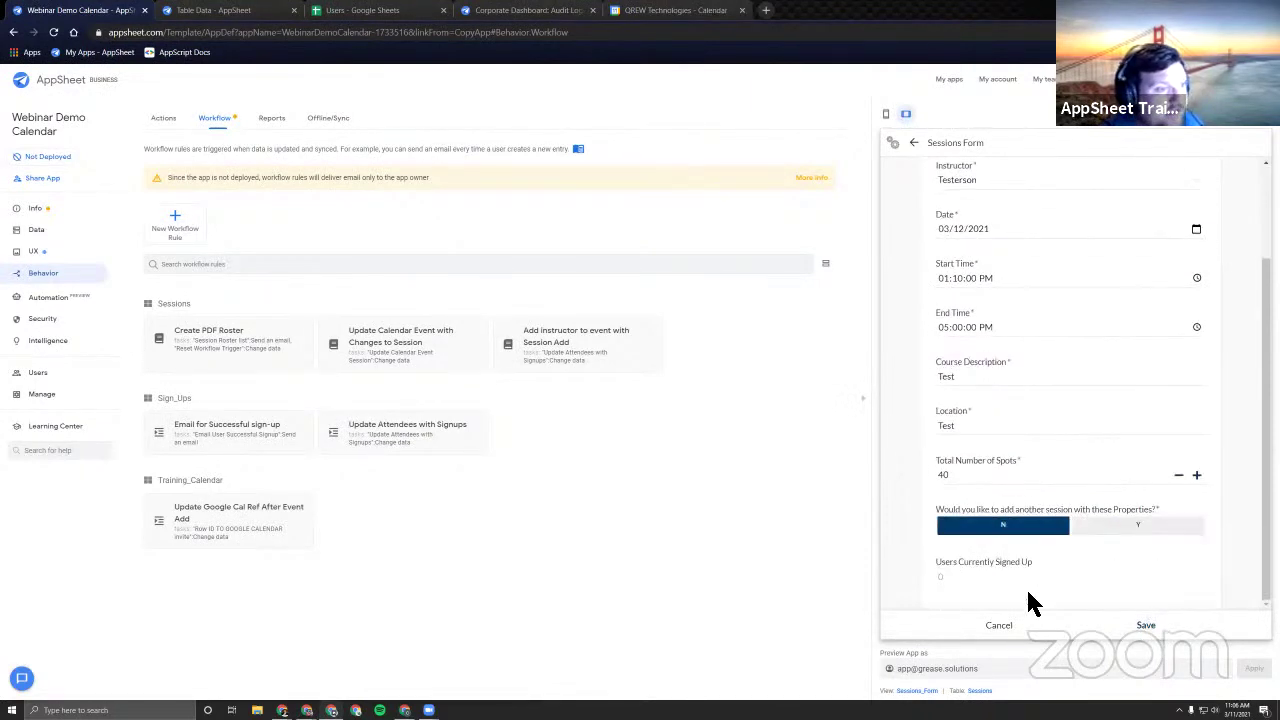
# Save the session, attempt ADD EVENT GOOGLE CALENDAR, dismiss the Action Failed message, and reload.
pyautogui.click(1145, 628)
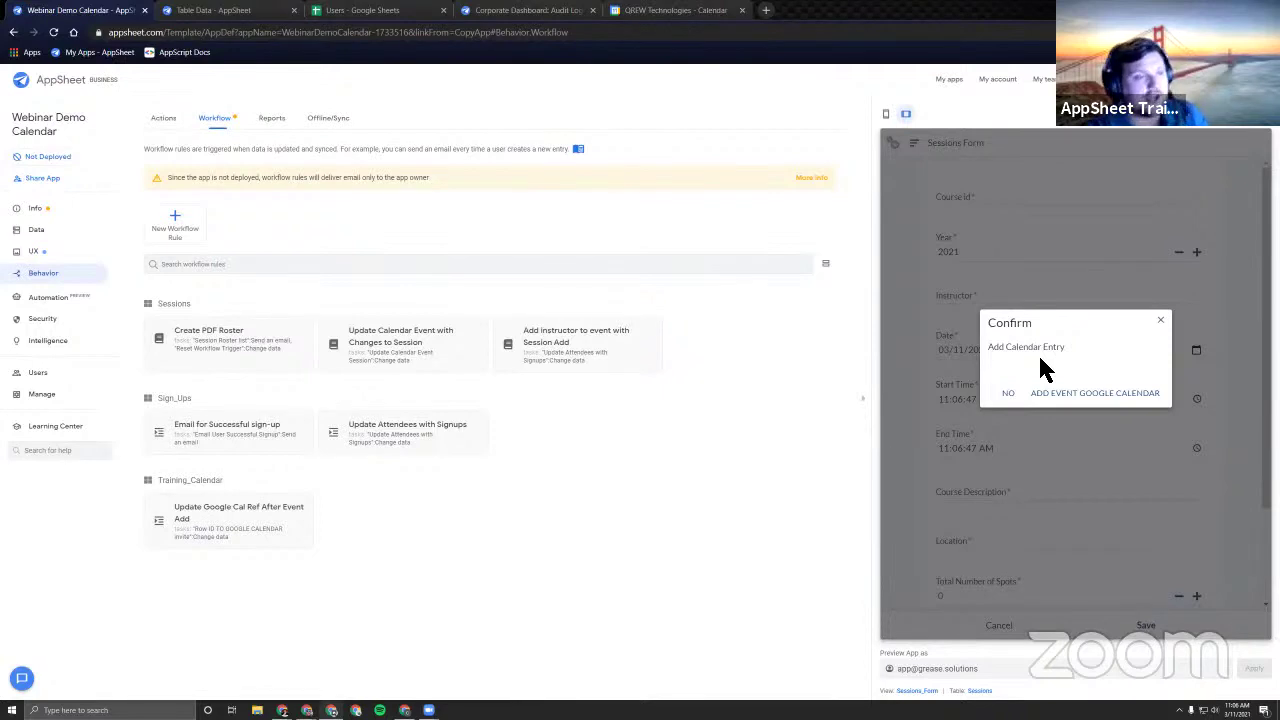
pyautogui.click(1070, 396)
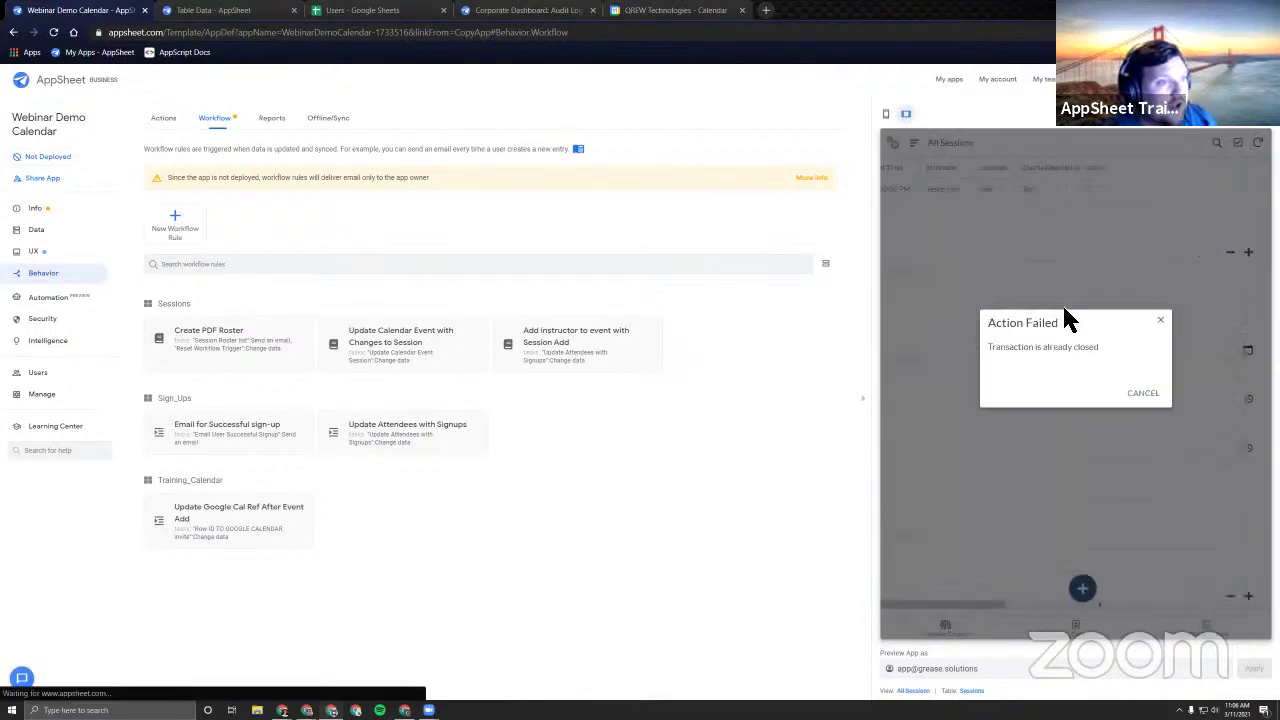
pyautogui.click(1142, 394)
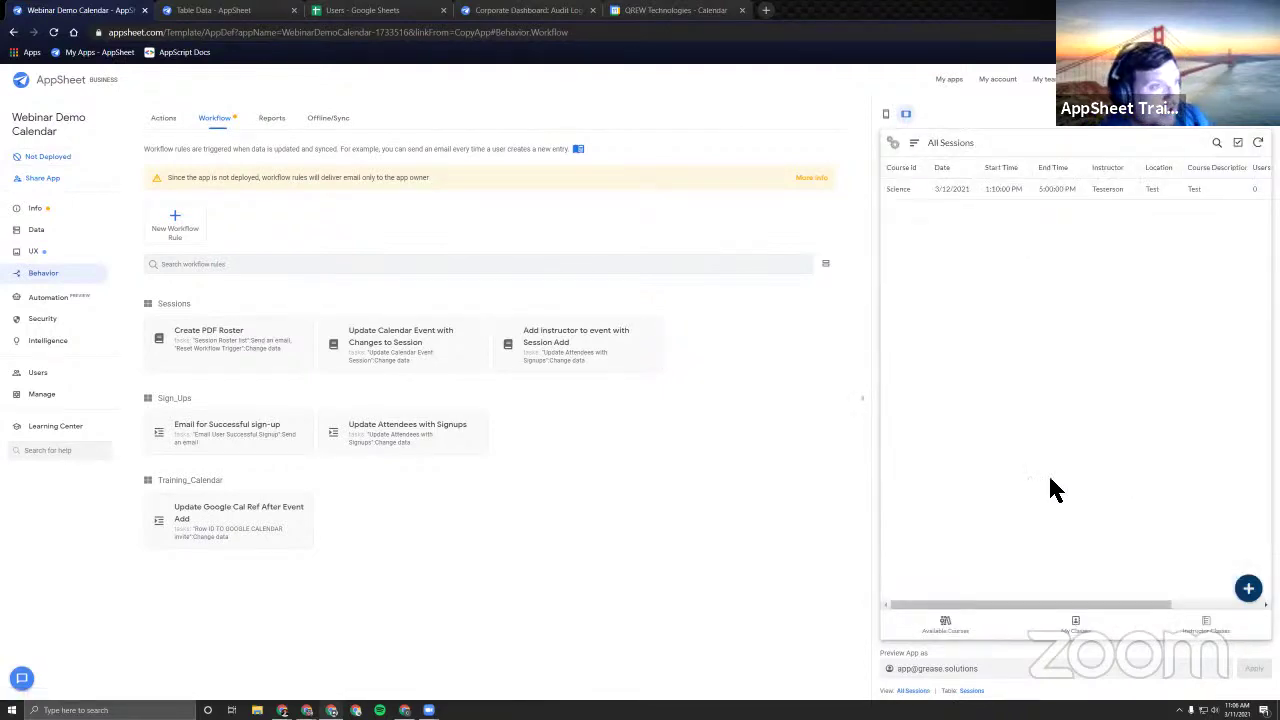
pyautogui.click(54, 32)
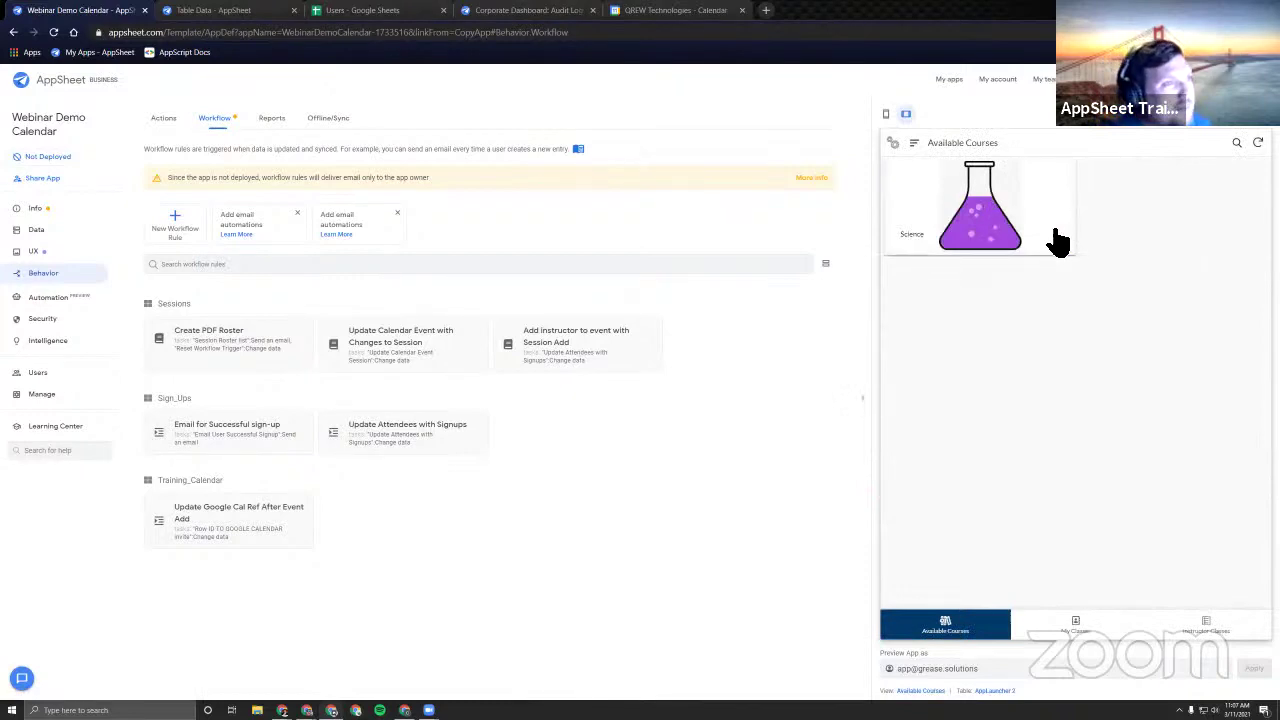
# Confirm no calendar event exists, clear row 2's session data in the sheet, and return to AppSheet.
pyautogui.click(652, 12)
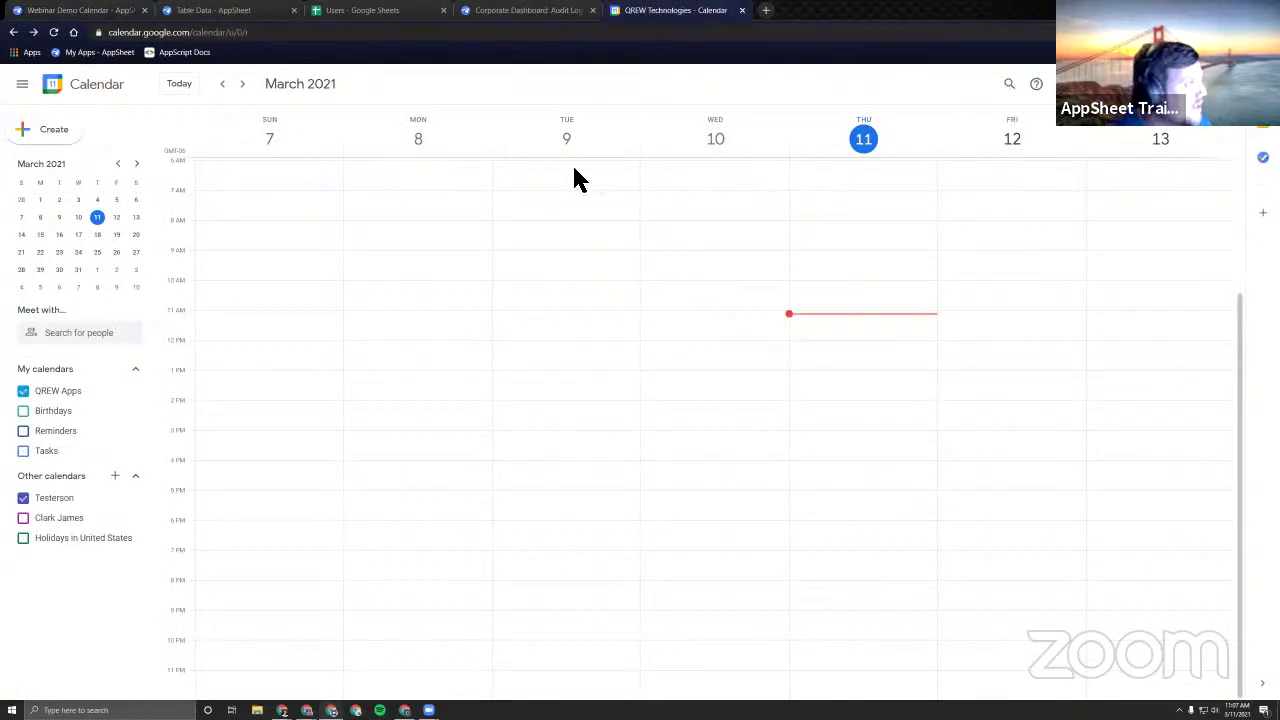
pyautogui.click(88, 12)
pyautogui.click(365, 11)
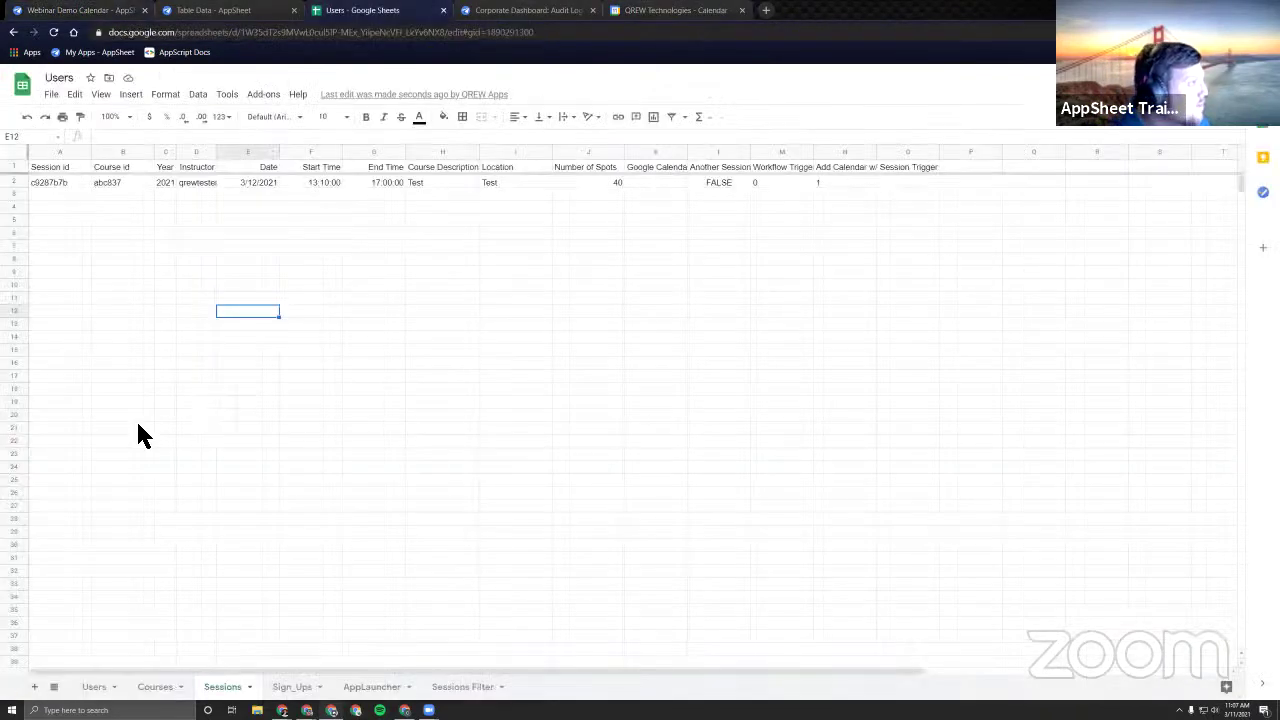
pyautogui.click(14, 182)
pyautogui.rightClick(14, 182)
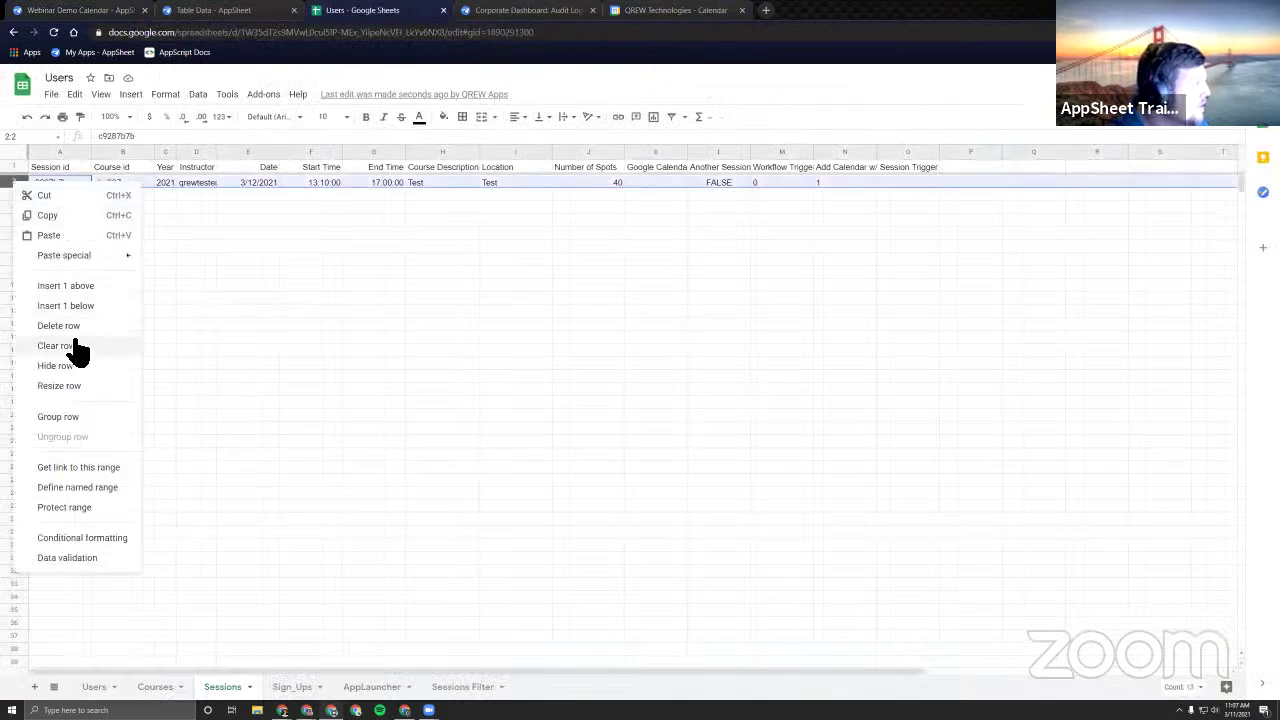
pyautogui.press('Delete')
pyautogui.click(85, 12)
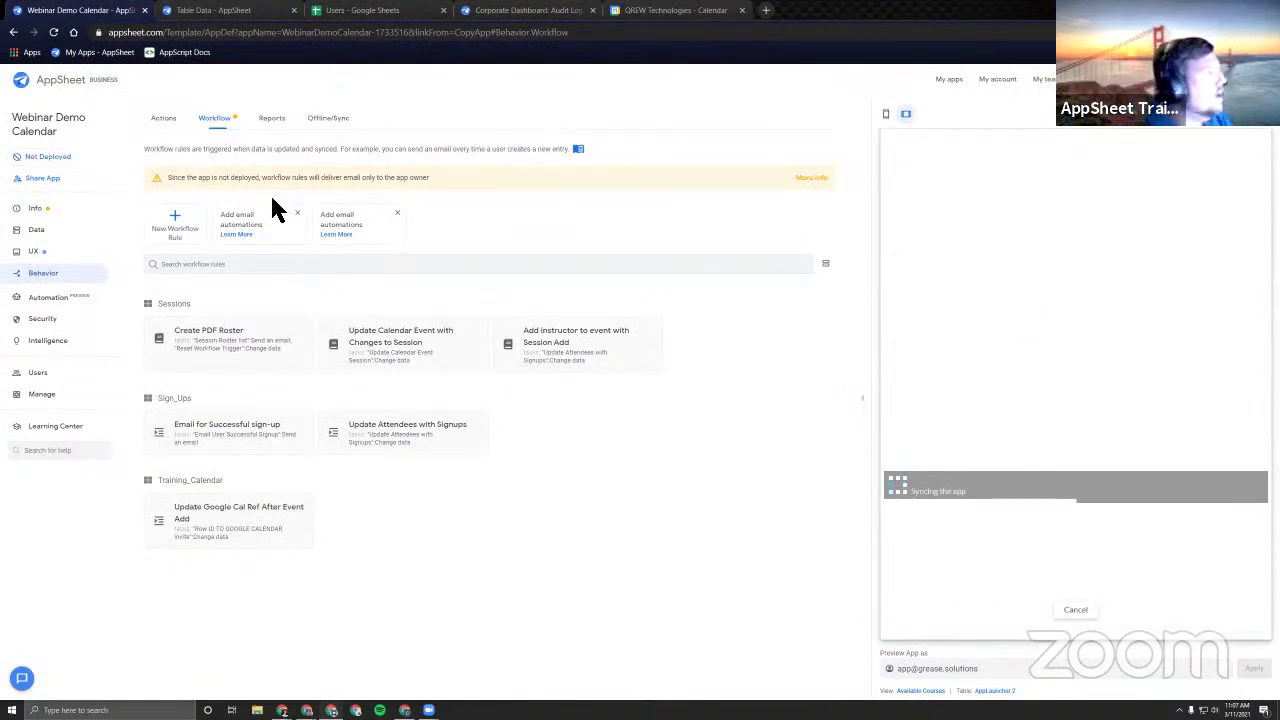
# Start a new session in All Sessions with course Science and an instructor.
pyautogui.click(914, 142)
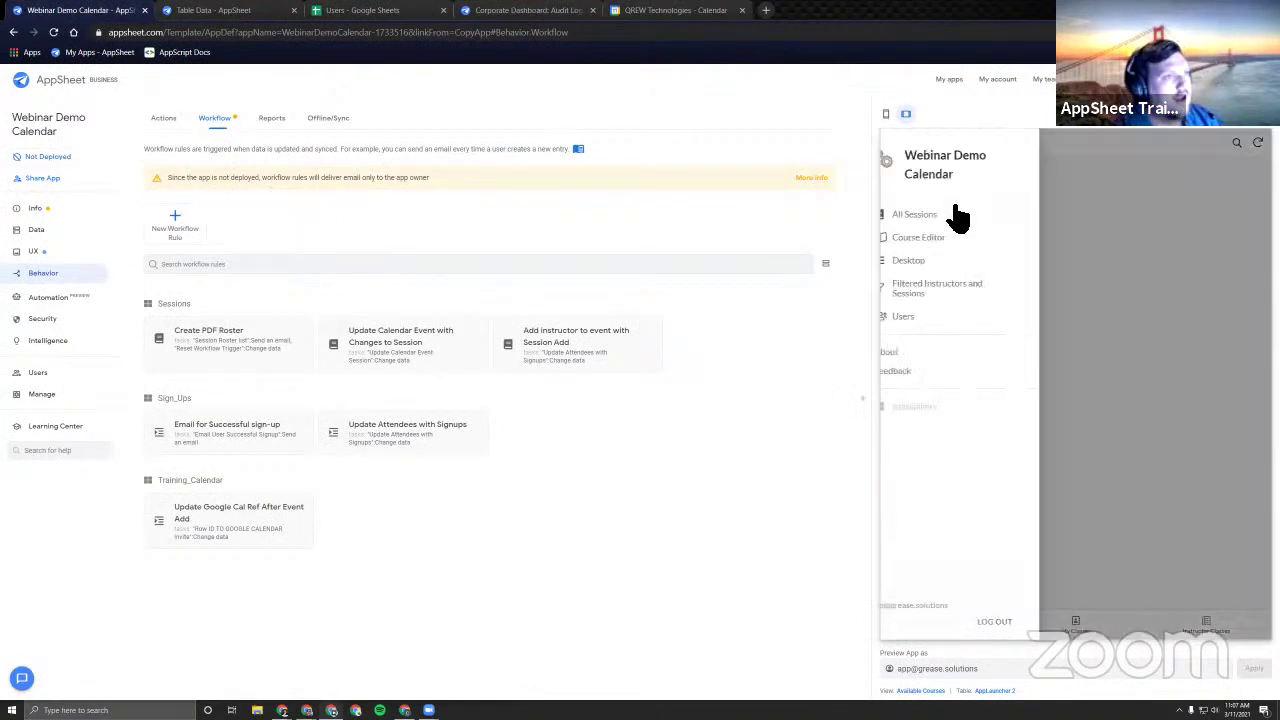
pyautogui.click(957, 214)
pyautogui.click(1248, 588)
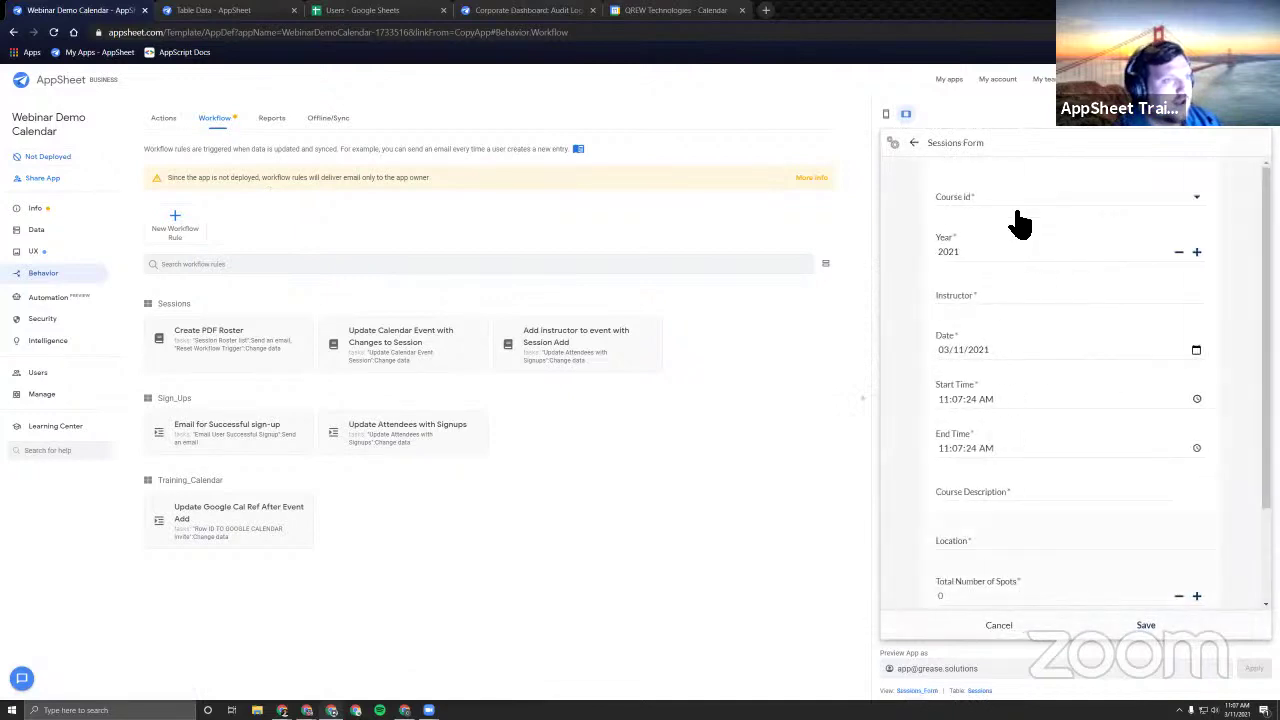
pyautogui.click(1000, 214)
pyautogui.click(995, 206)
pyautogui.click(963, 296)
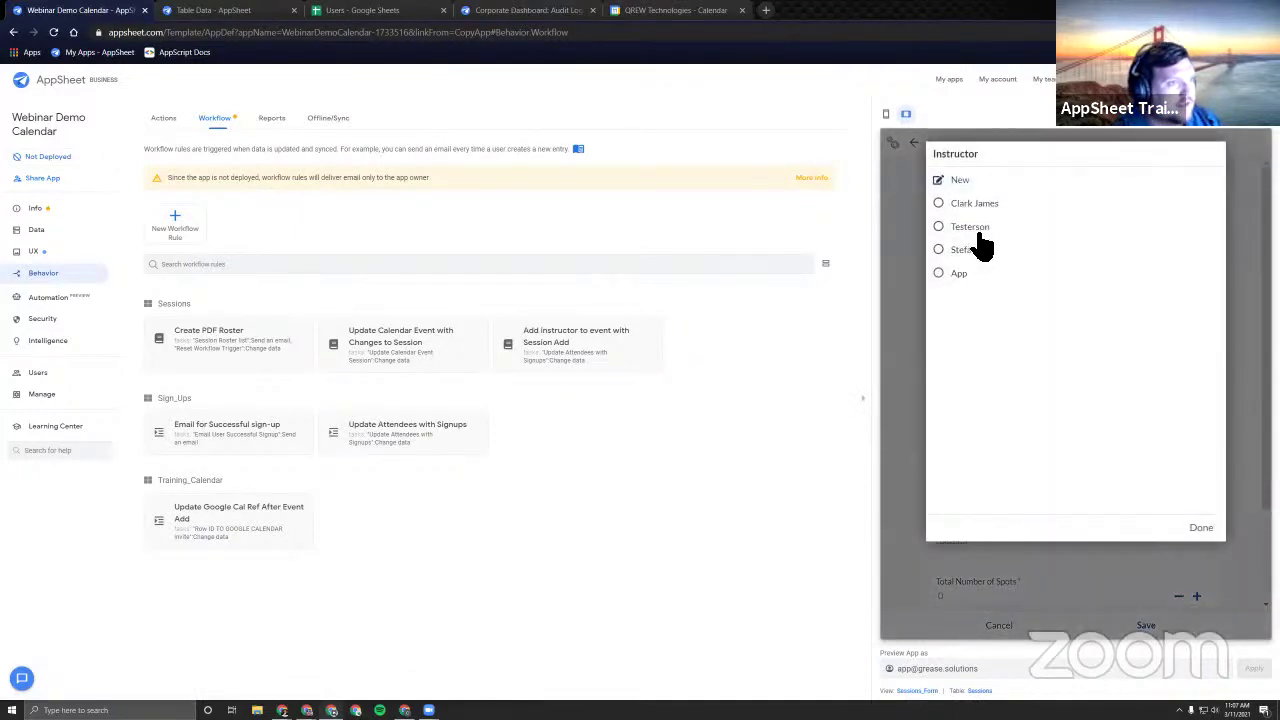
pyautogui.click(980, 245)
# Set the session date to the 12th, from 11:00 AM to 05:00 PM.
pyautogui.click(958, 352)
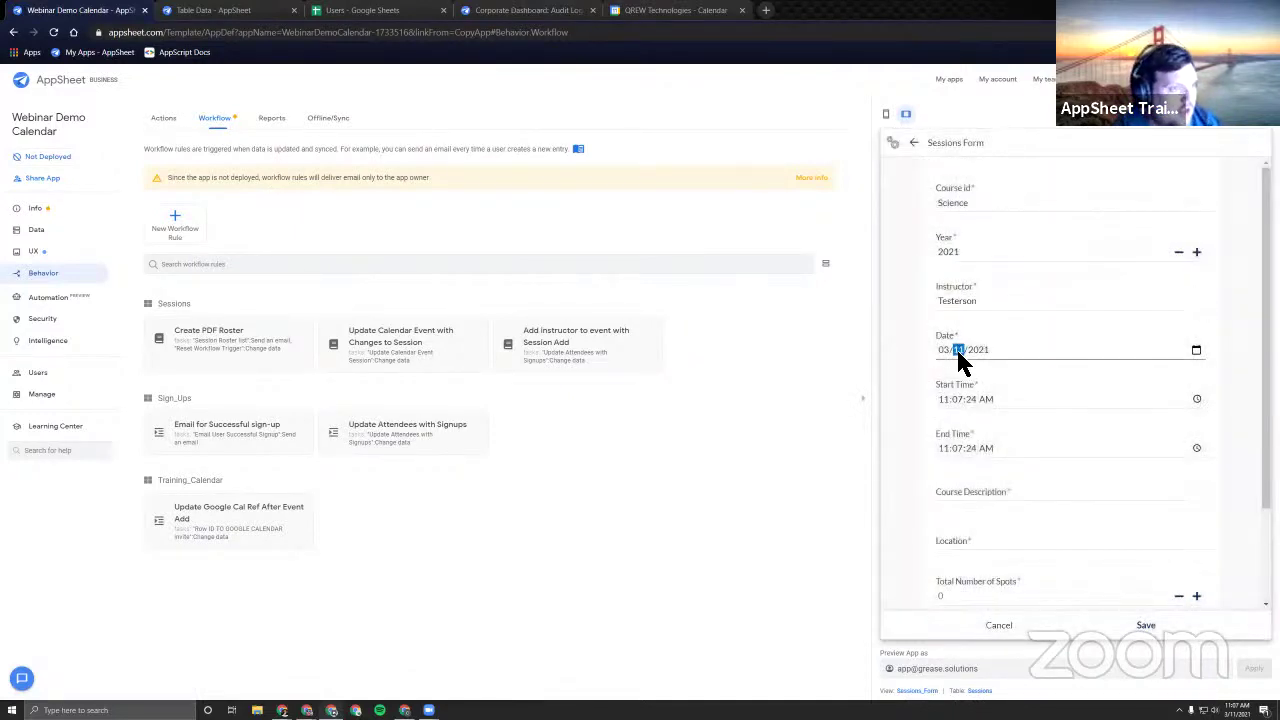
pyautogui.write('12')
pyautogui.press('Tab')
pyautogui.write('11:00:0')
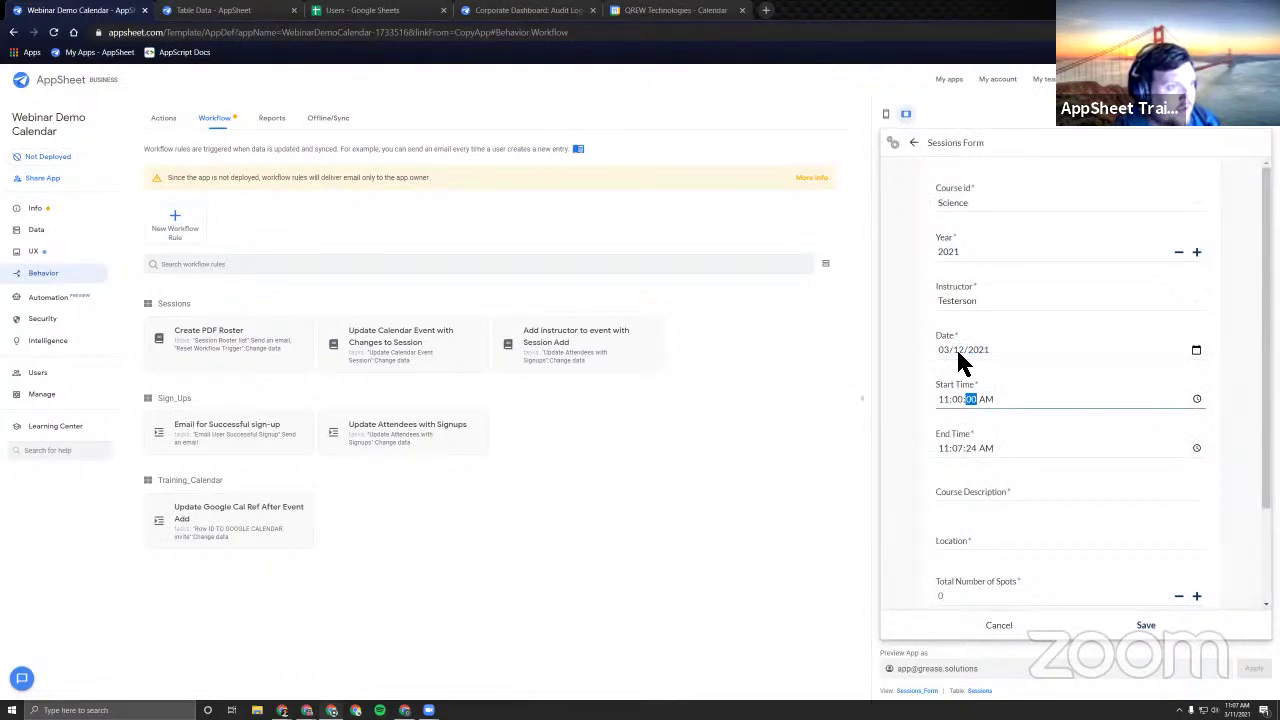
pyautogui.write('0')
pyautogui.press('Tab')
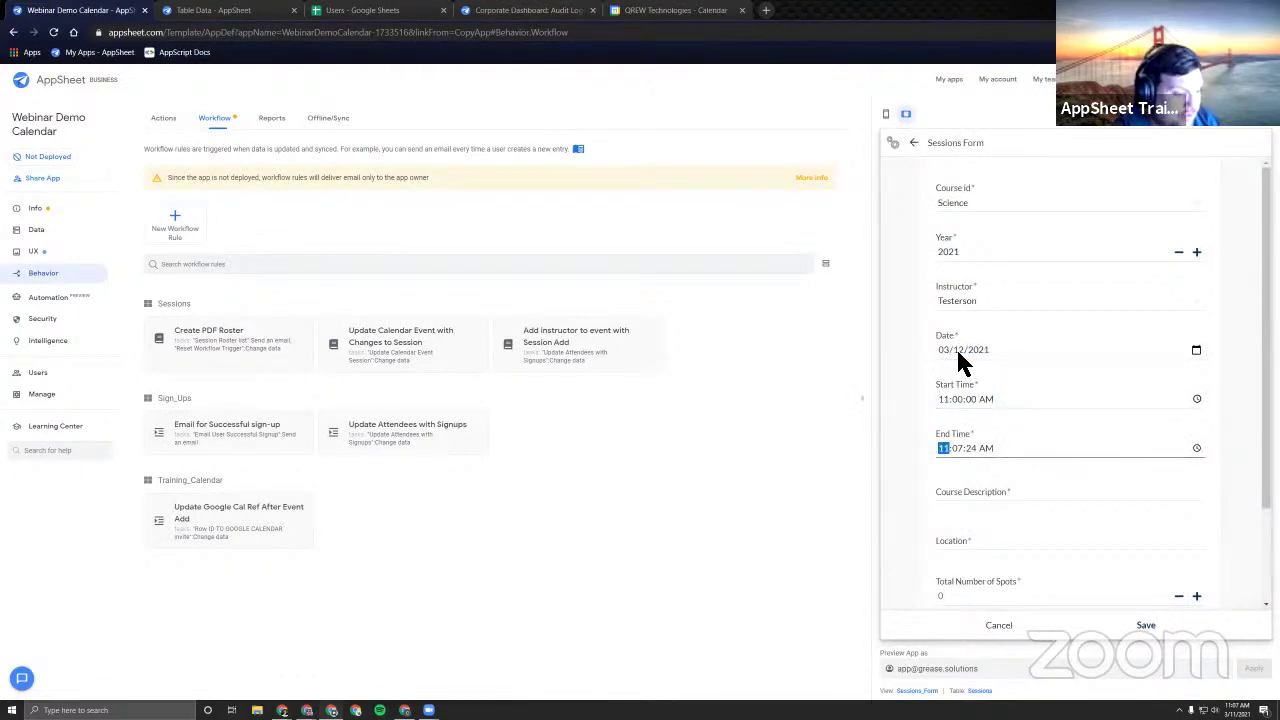
pyautogui.write('050000p')
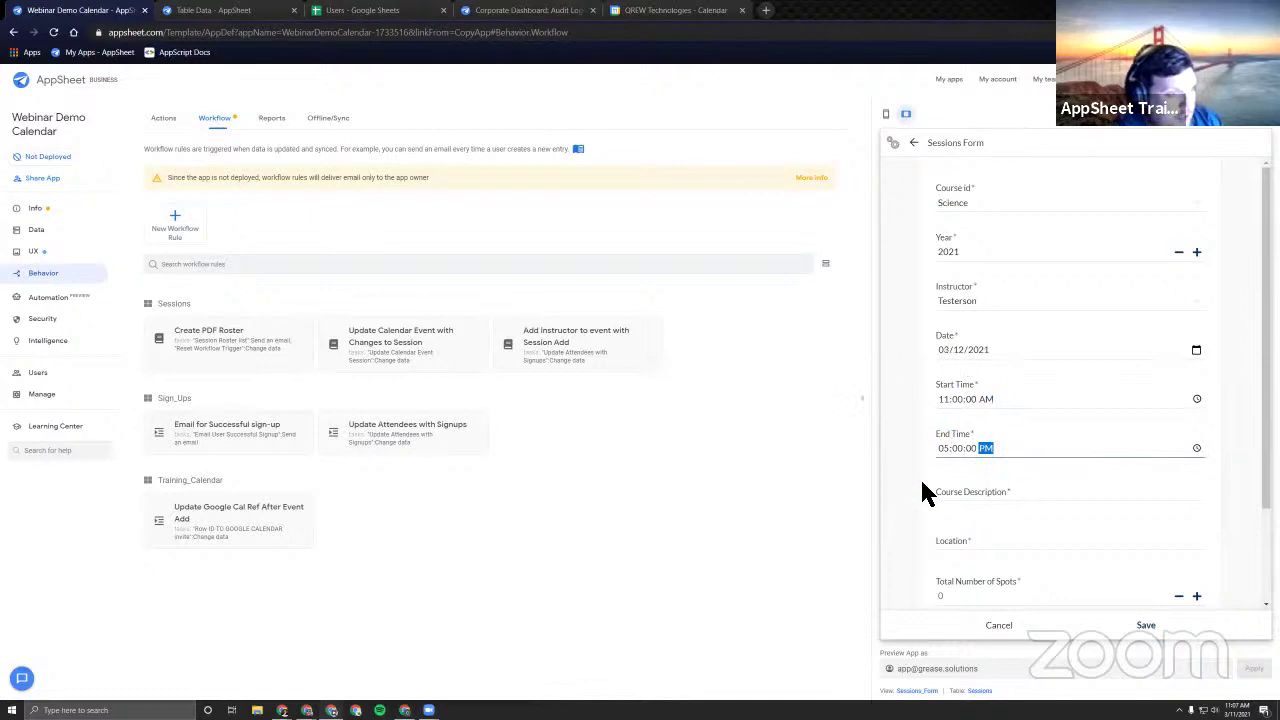
# Enter description 'test', location 'test' and 40 total spots.
pyautogui.click(968, 496)
pyautogui.write('test')
pyautogui.press('Tab')
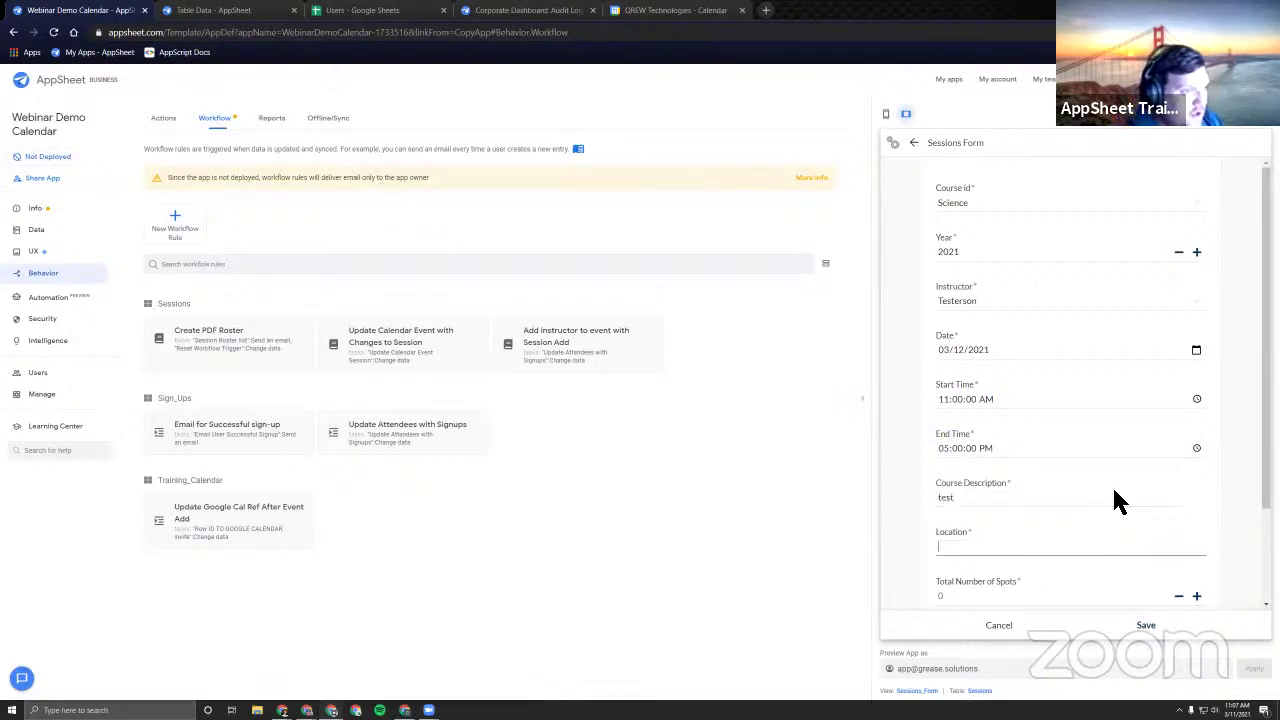
pyautogui.write('test')
pyautogui.scroll(-2, 1025, 545)
pyautogui.click(992, 483)
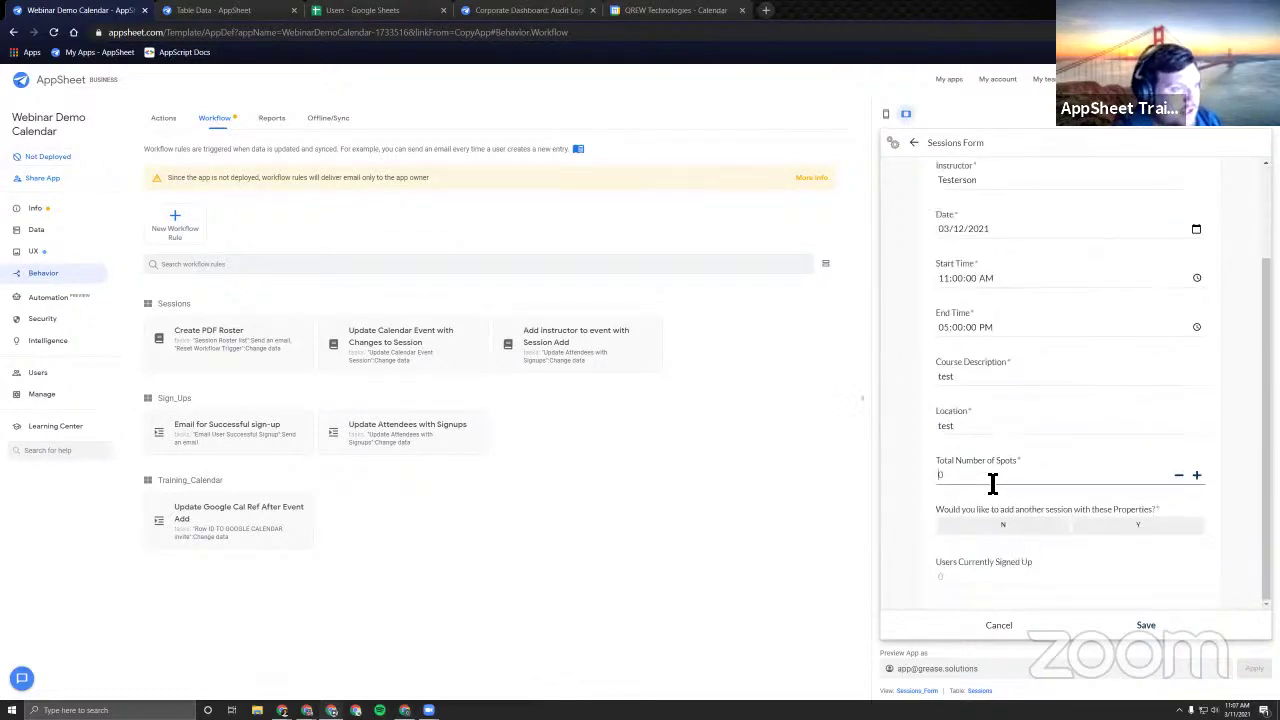
pyautogui.write('40')
# Decline another session, save, and run ADD EVENT GOOGLE CALENDAR.
pyautogui.click(1002, 525)
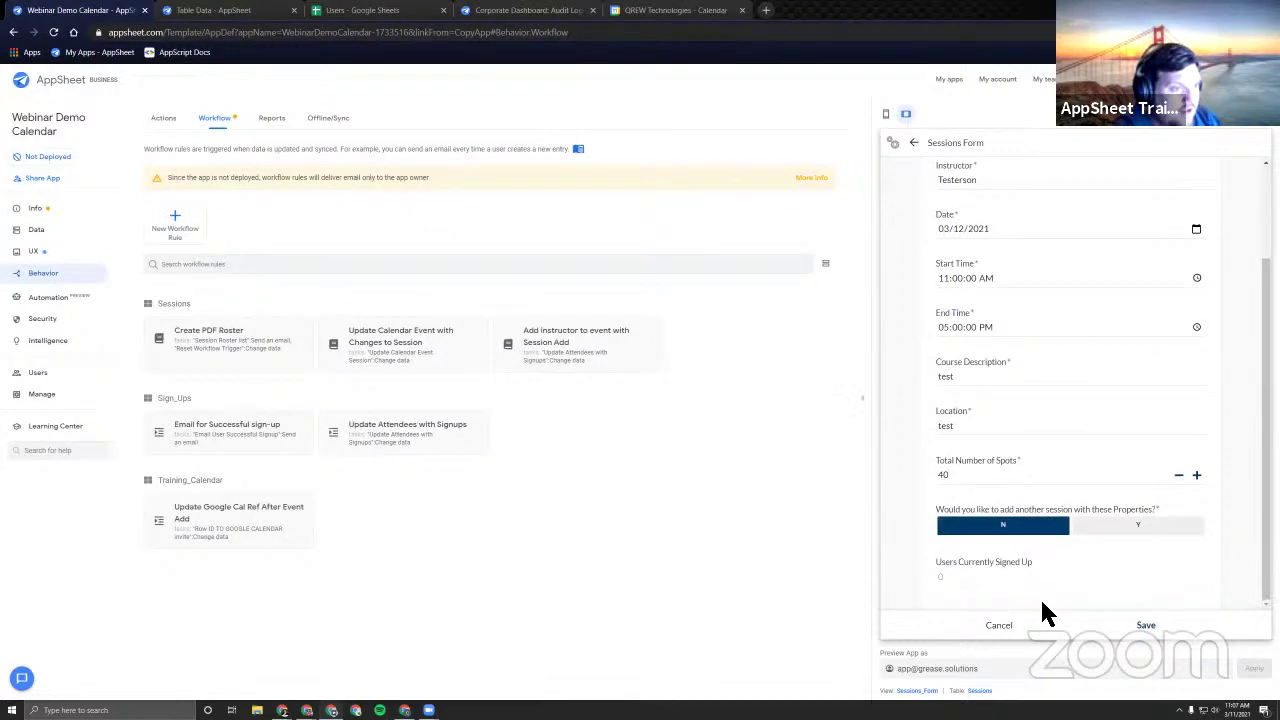
pyautogui.click(1146, 625)
pyautogui.click(1095, 393)
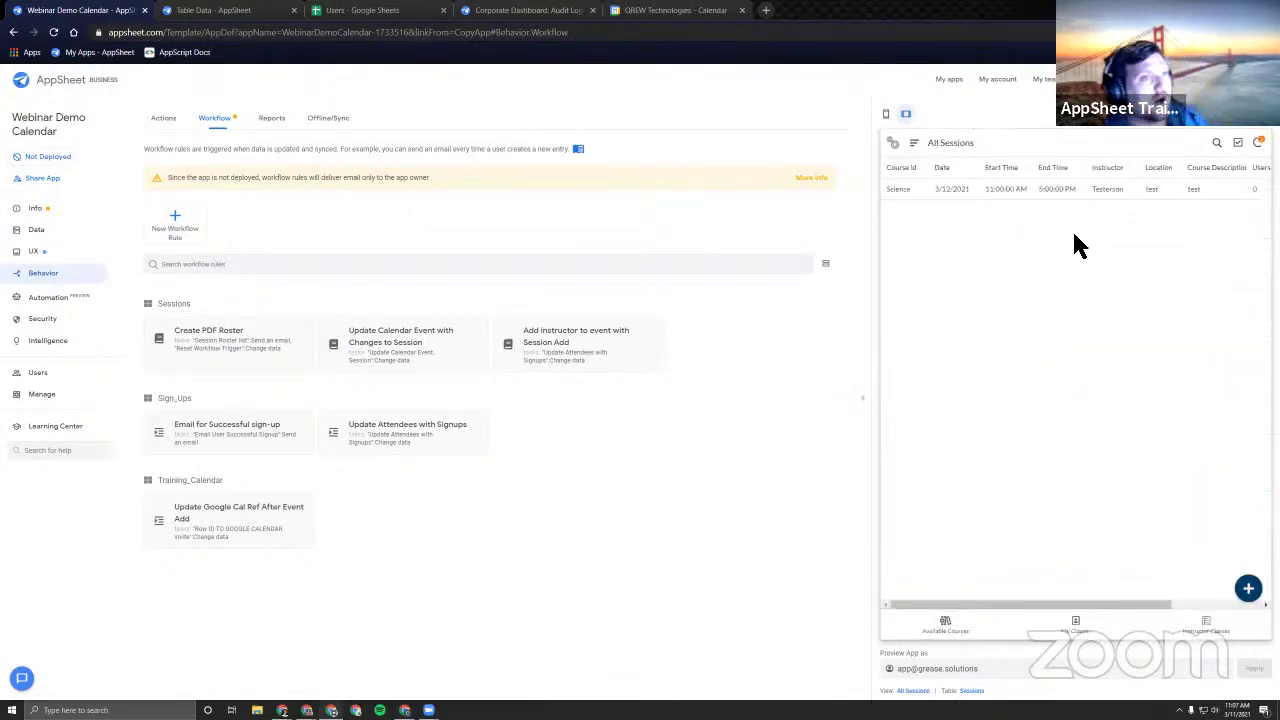
# Sync the app's pending changes and check Google Calendar for the Friday 12th Science event.
pyautogui.click(1258, 143)
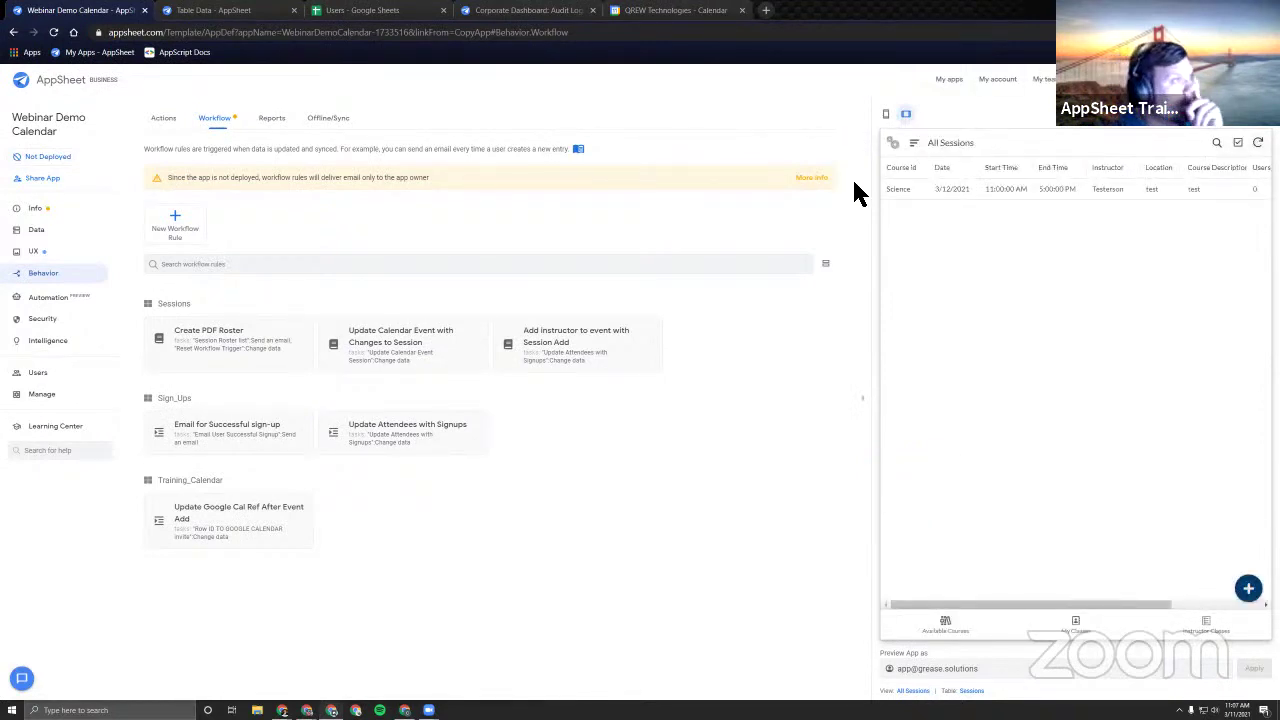
pyautogui.click(676, 12)
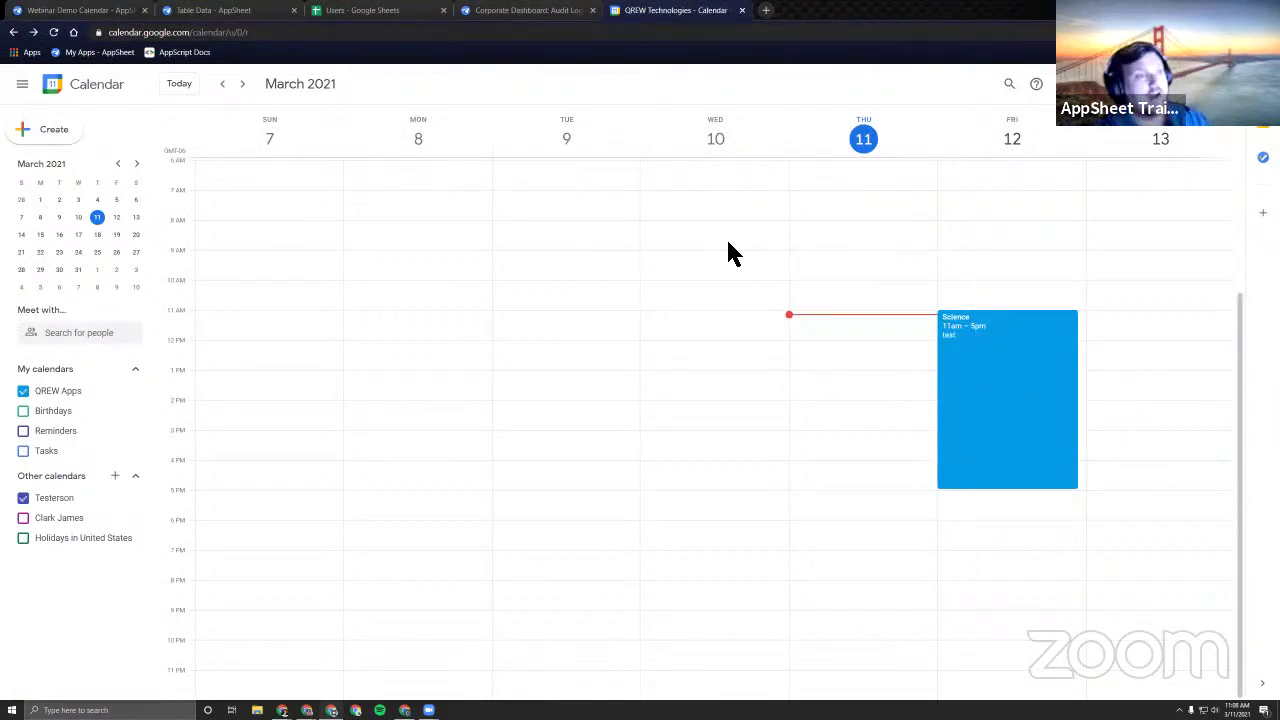
# Inspect the Science event's details, highlighting its session ID and description lines.
pyautogui.click(1012, 378)
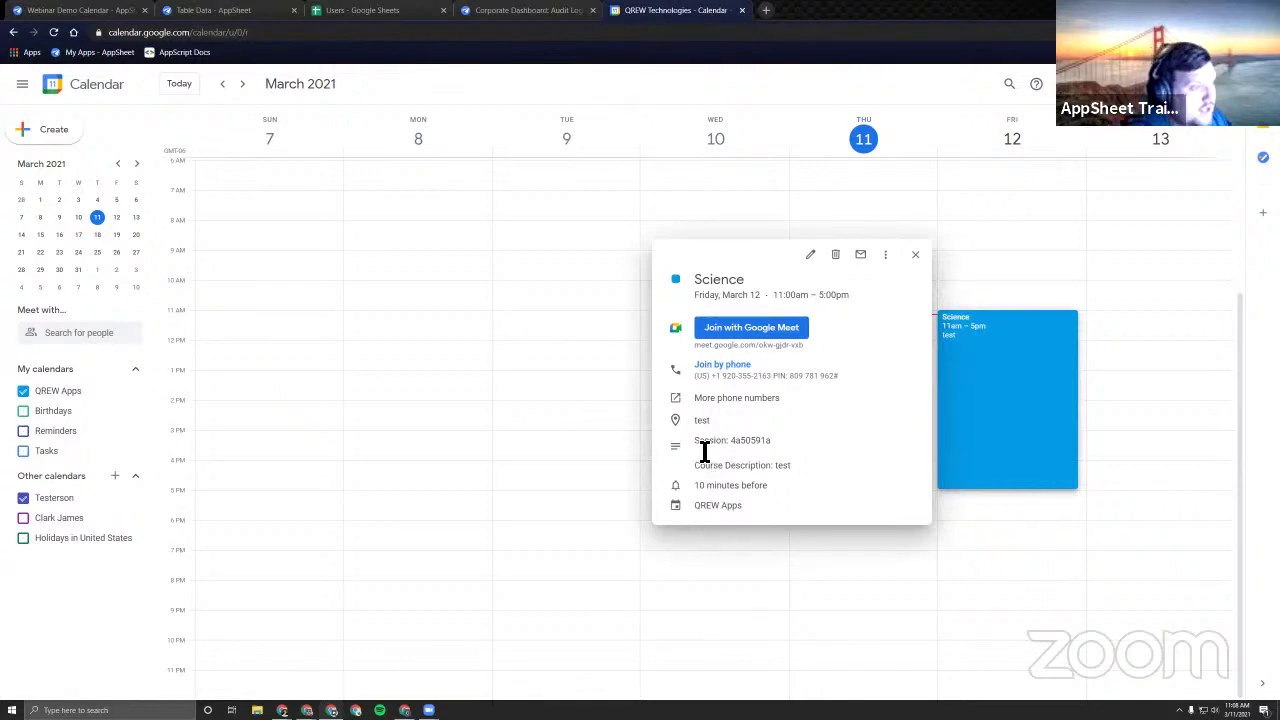
pyautogui.moveTo(708, 449); pyautogui.dragTo(734, 449)
pyautogui.click(810, 467)
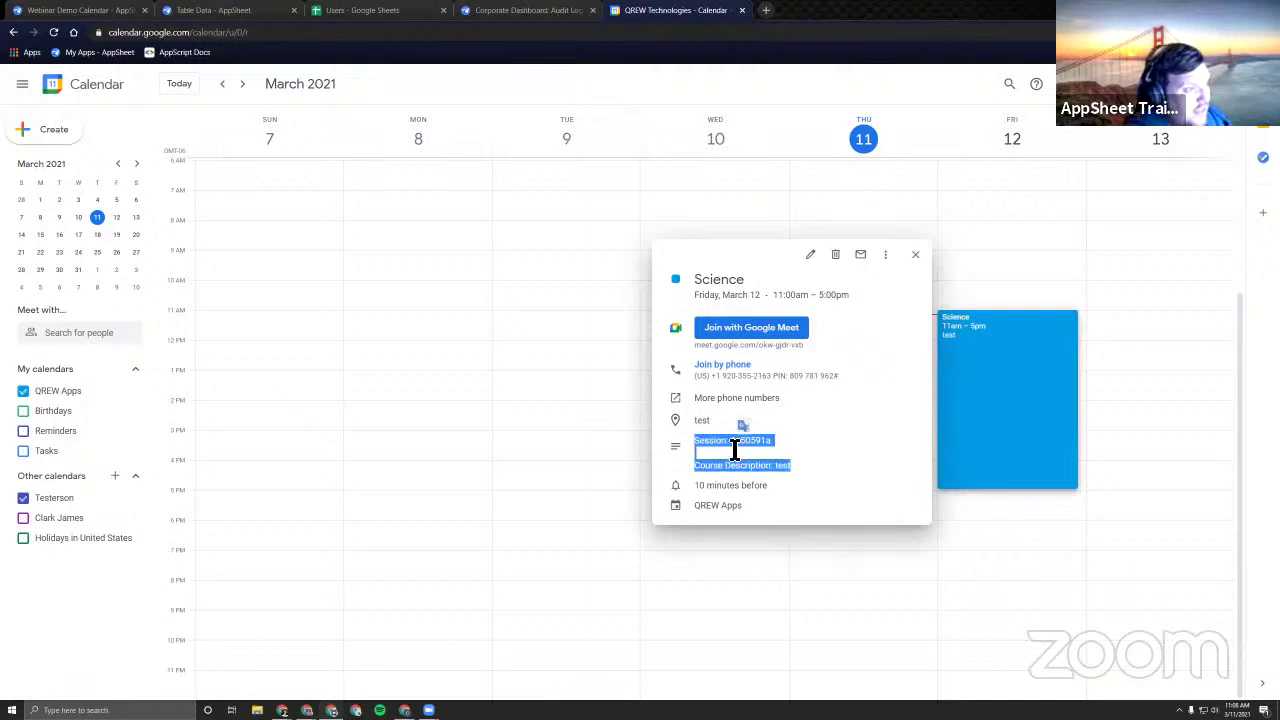
pyautogui.click(736, 447)
pyautogui.click(831, 449)
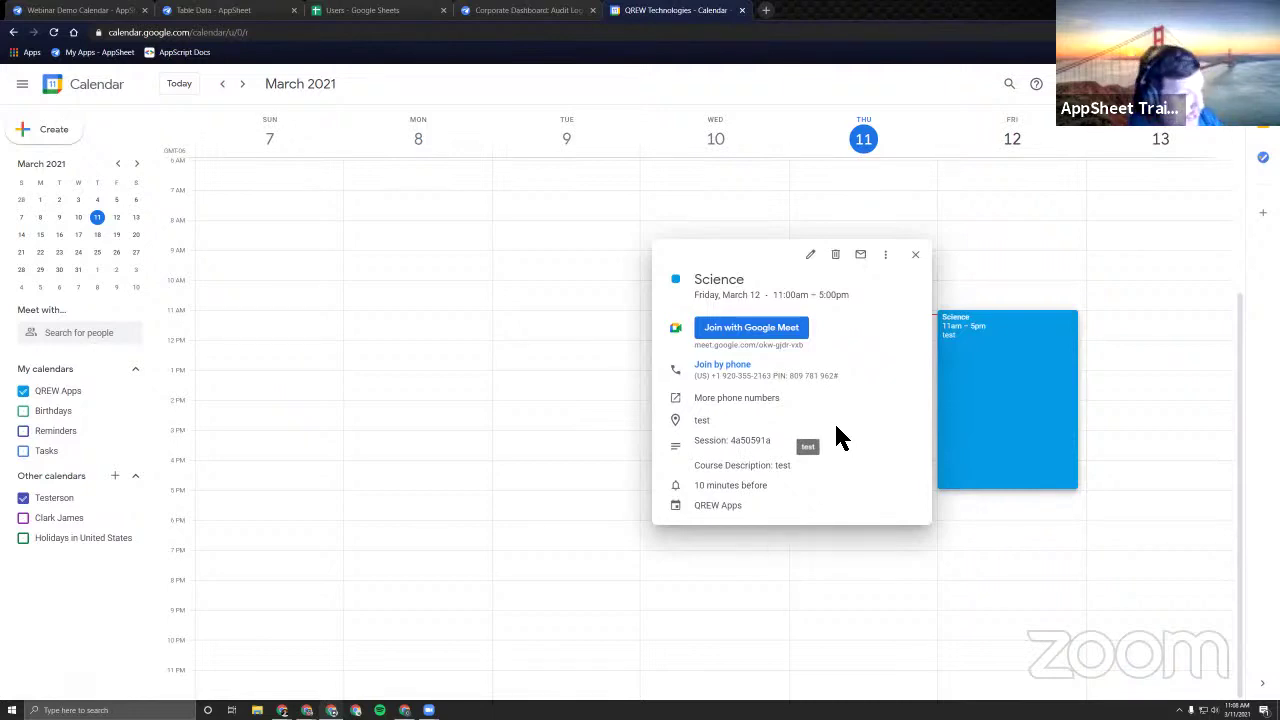
# Close the event details and go back through the Sheets tab to the AppSheet editor.
pyautogui.press('Escape')
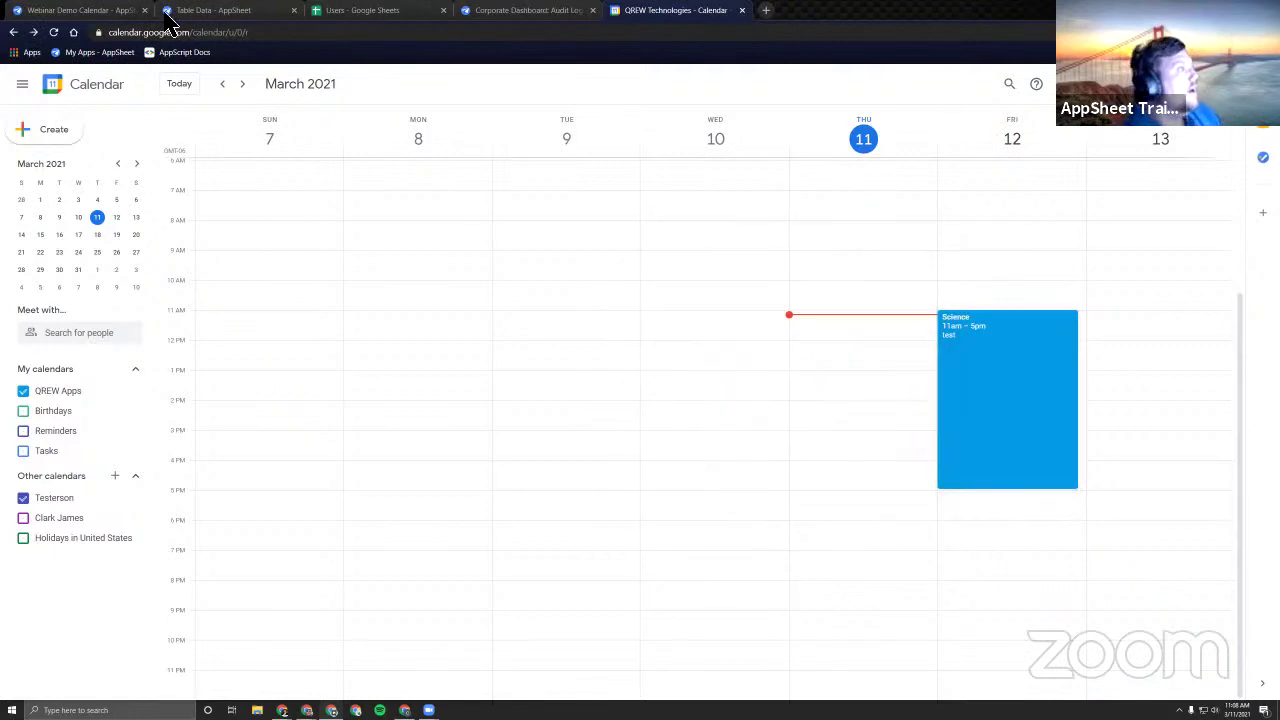
pyautogui.click(372, 12)
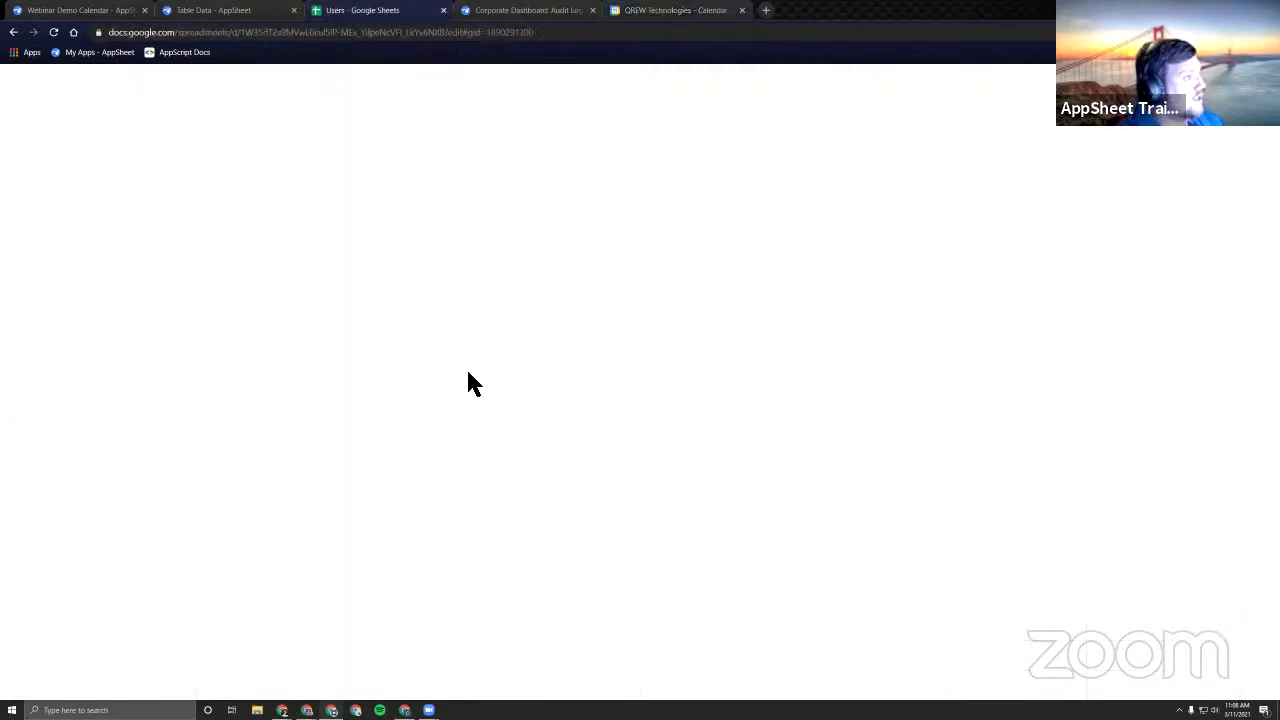
pyautogui.click(80, 12)
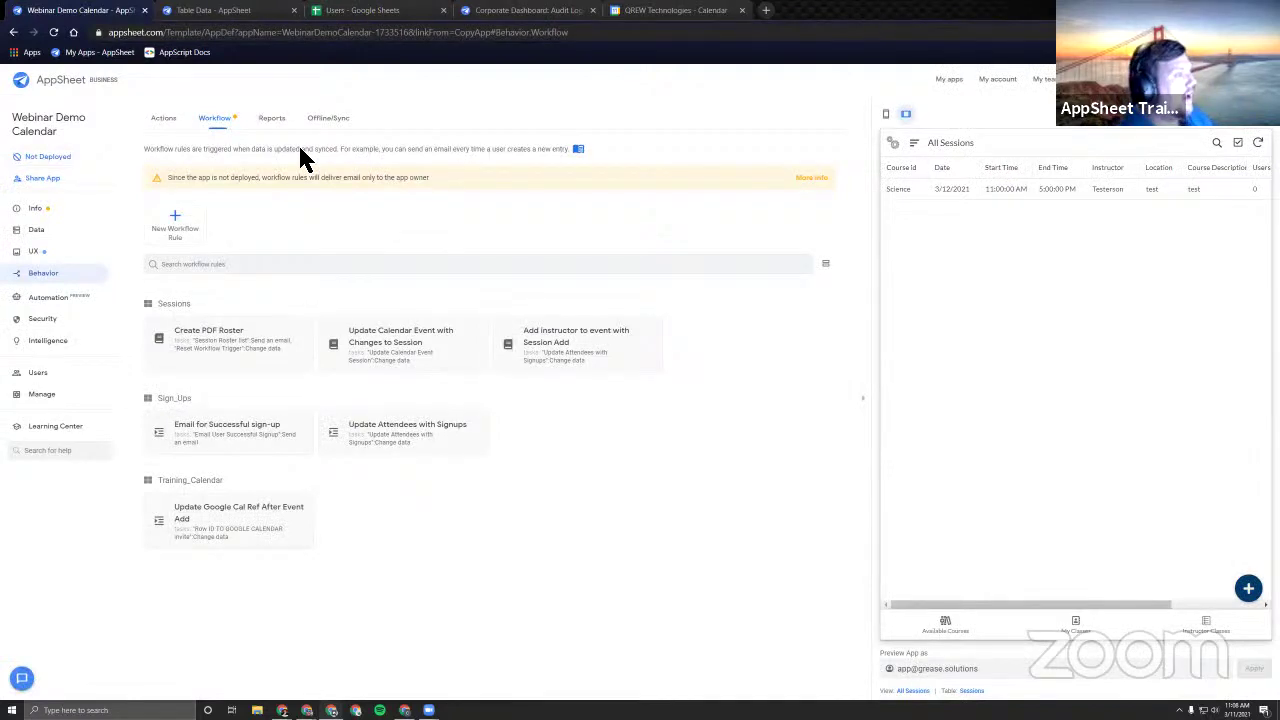
# Snap the draw.io diagram beside the editor and nudge the User Input, Workflows and Actions legend shapes up.
pyautogui.press('super+Right')
pyautogui.click(234, 221)
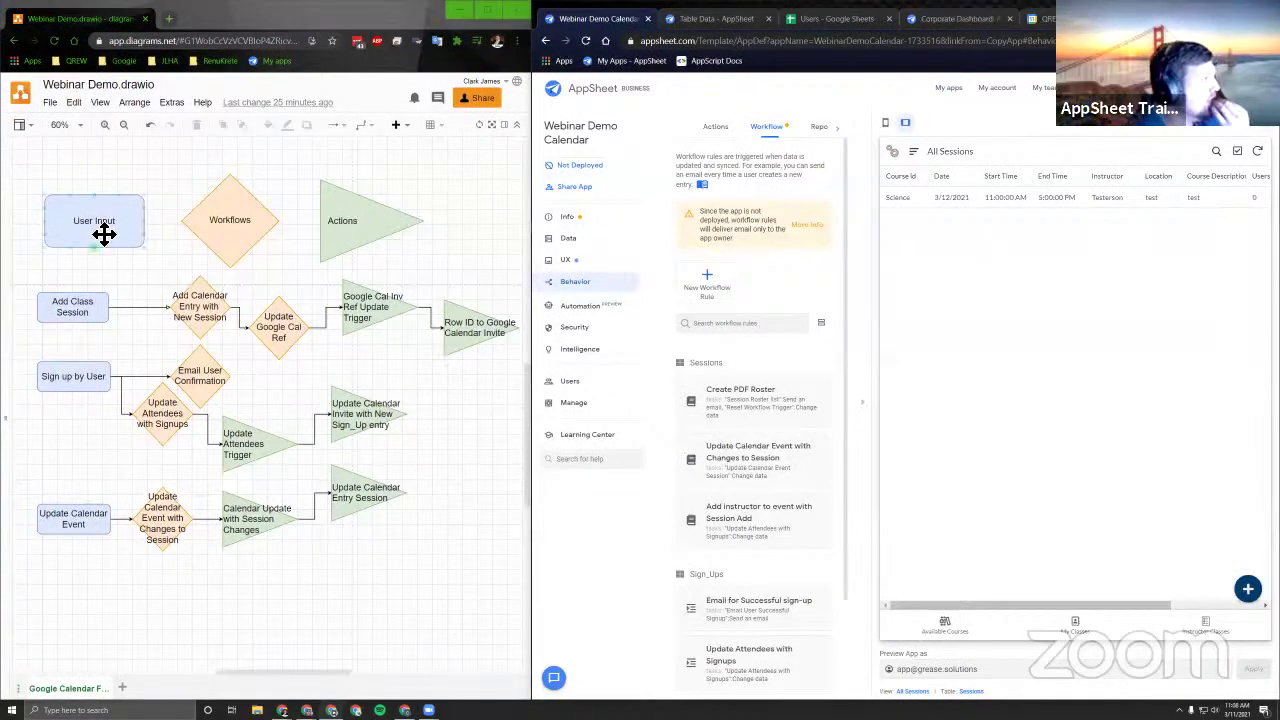
pyautogui.moveTo(97, 214); pyautogui.dragTo(89, 183)
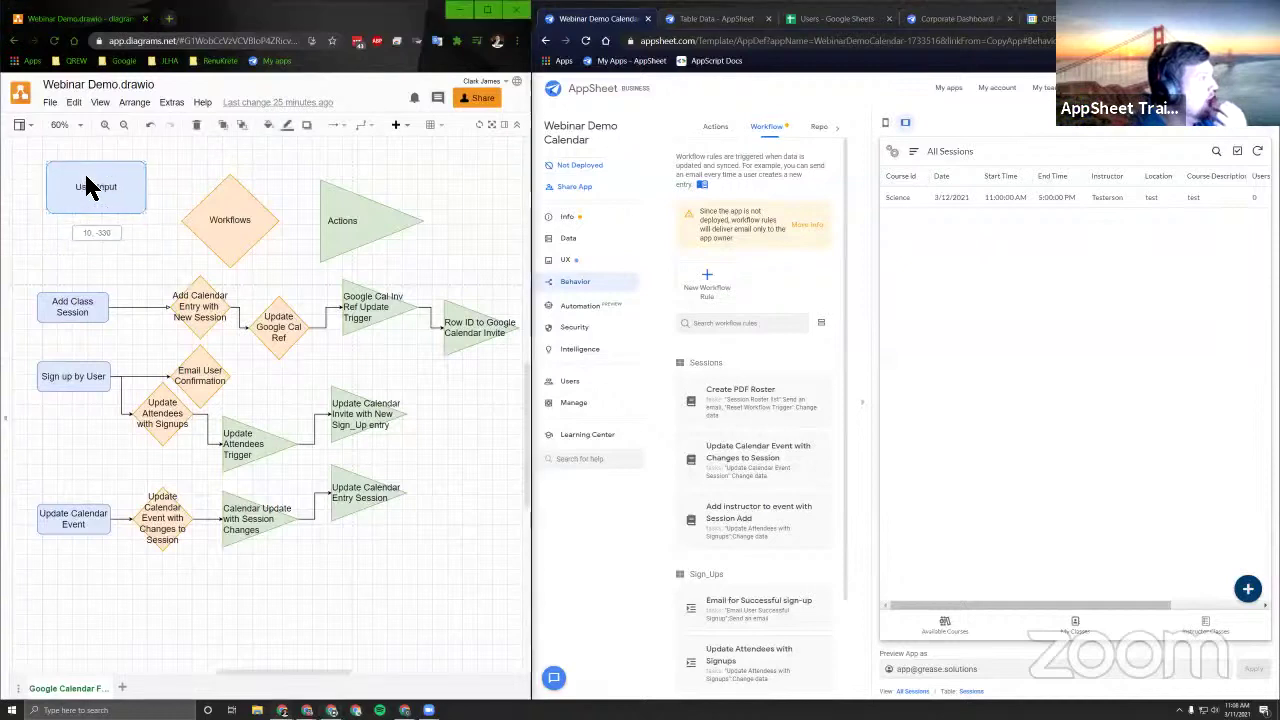
pyautogui.moveTo(256, 216); pyautogui.dragTo(251, 189)
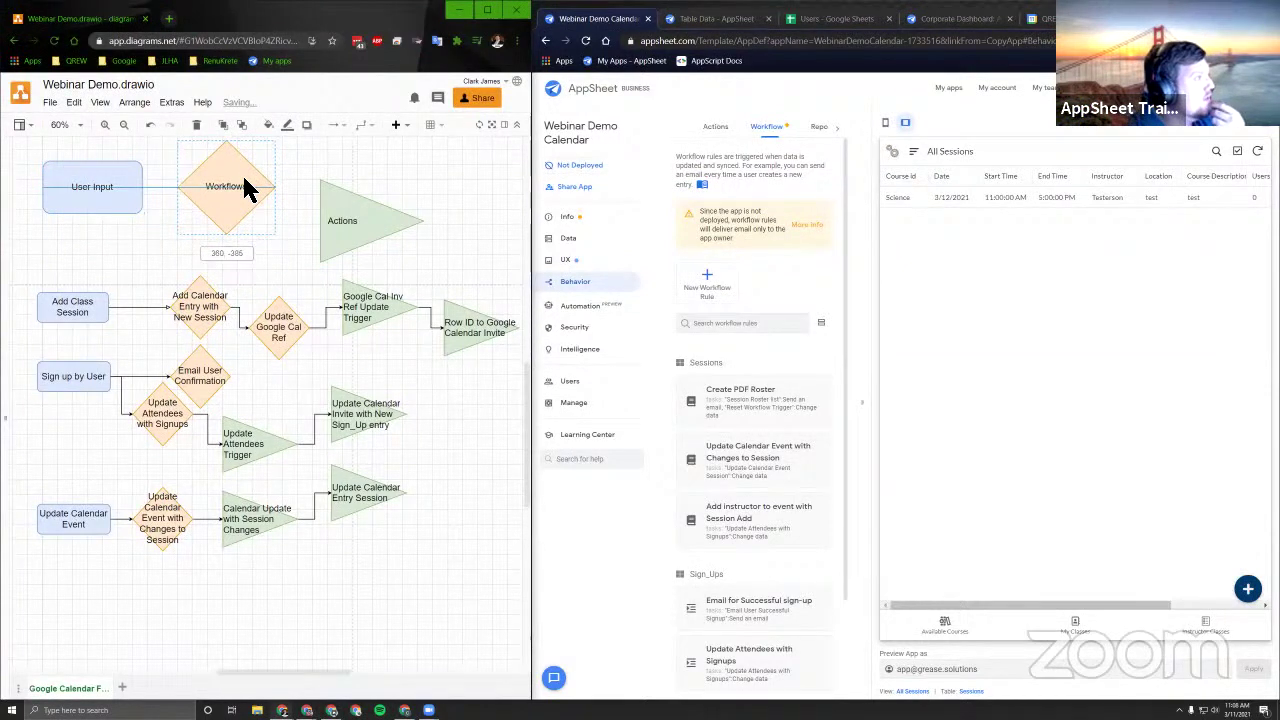
pyautogui.moveTo(371, 214); pyautogui.dragTo(366, 186)
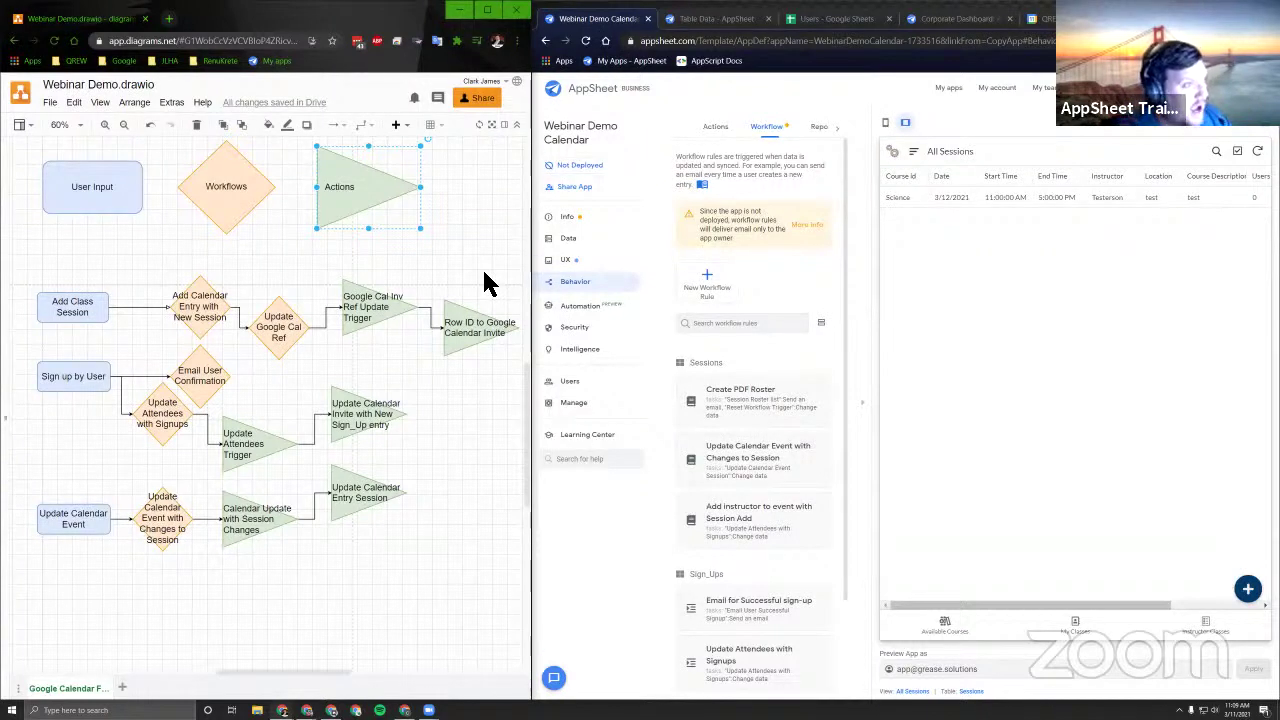
# Focus the AppSheet editor, scroll the workflow rules sideways, and collapse the app preview panel.
pyautogui.click(858, 402)
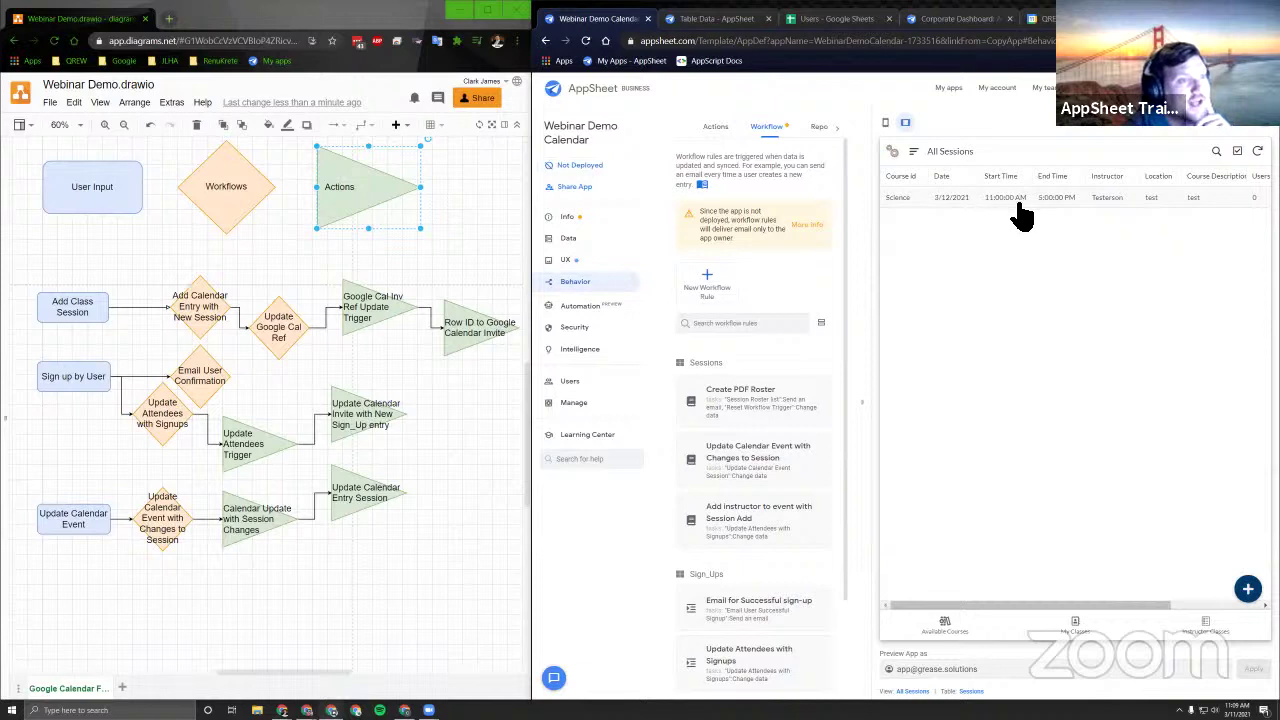
pyautogui.hscroll(3, 1118, 213)
pyautogui.hscroll(-3, 1060, 234)
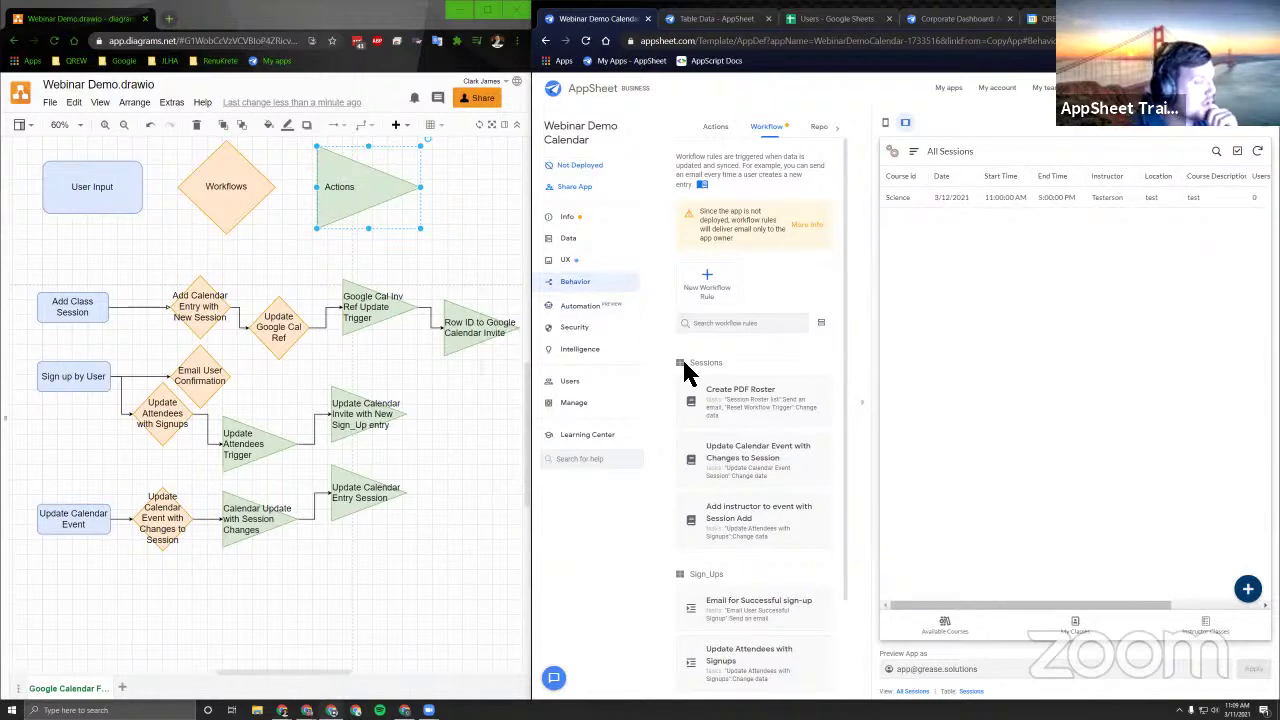
pyautogui.click(863, 418)
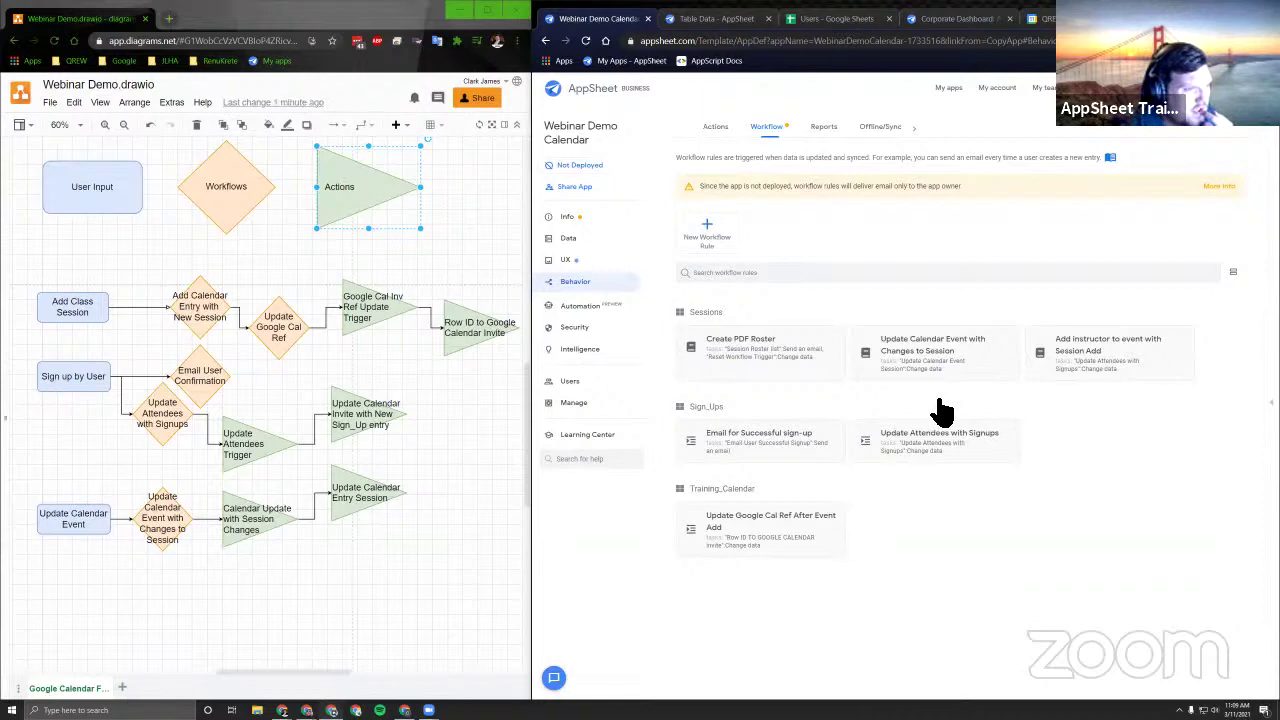
# Show the app's list of actions and scroll through it.
pyautogui.click(714, 128)
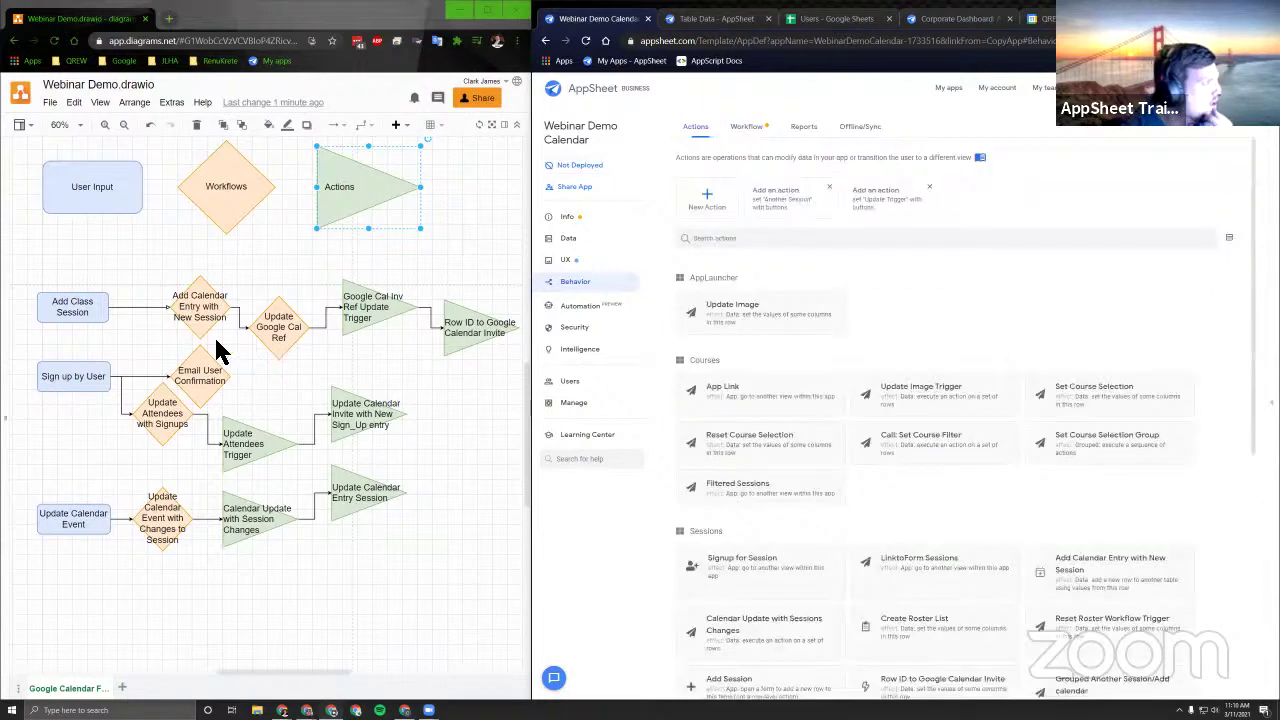
pyautogui.scroll(-3, 990, 347)
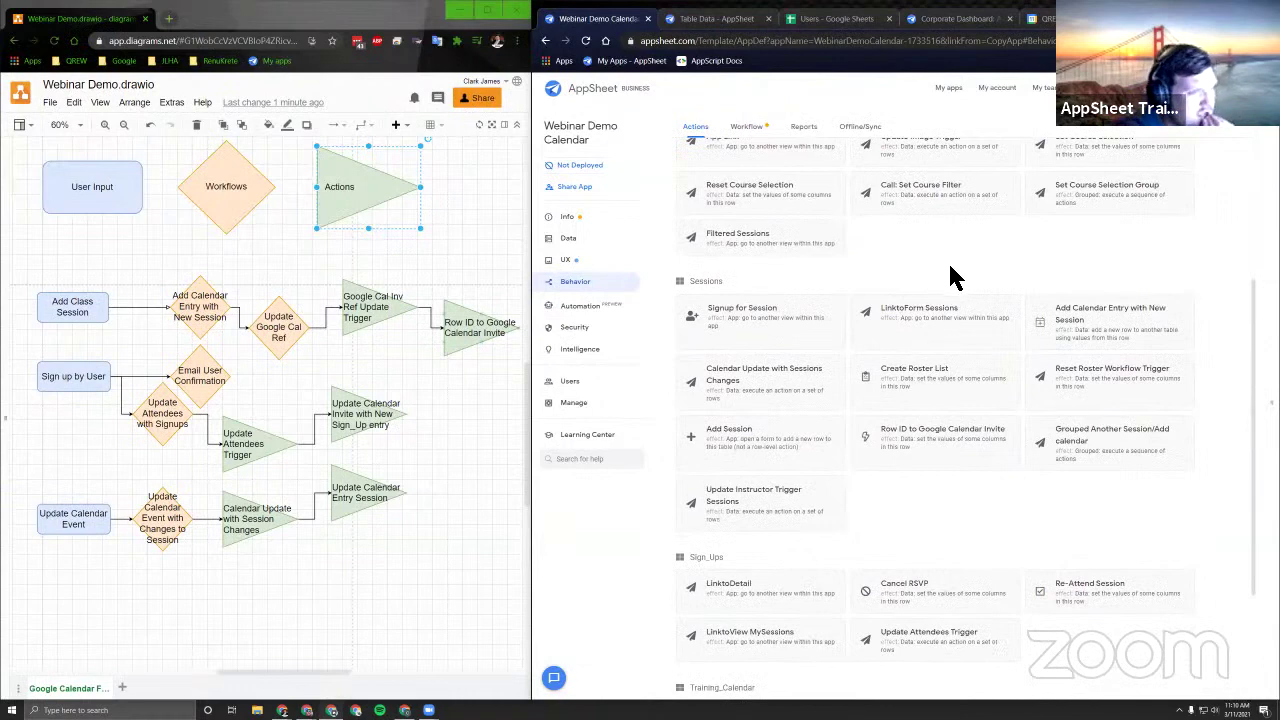
pyautogui.scroll(-2, 951, 277)
pyautogui.scroll(1, 1011, 294)
# Inspect the Title expression of the Add Calendar Entry with New Session action, then go to Data.
pyautogui.click(1120, 280)
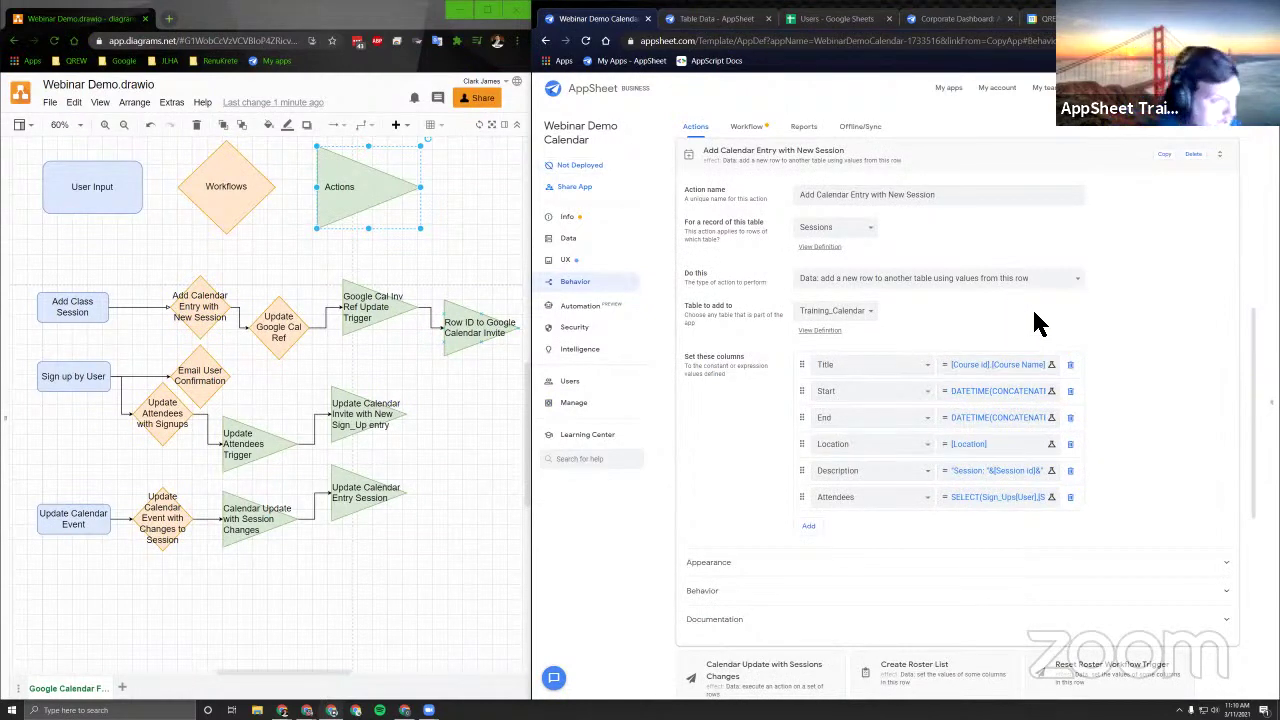
pyautogui.scroll(2, 1140, 345)
pyautogui.scroll(-2, 1134, 355)
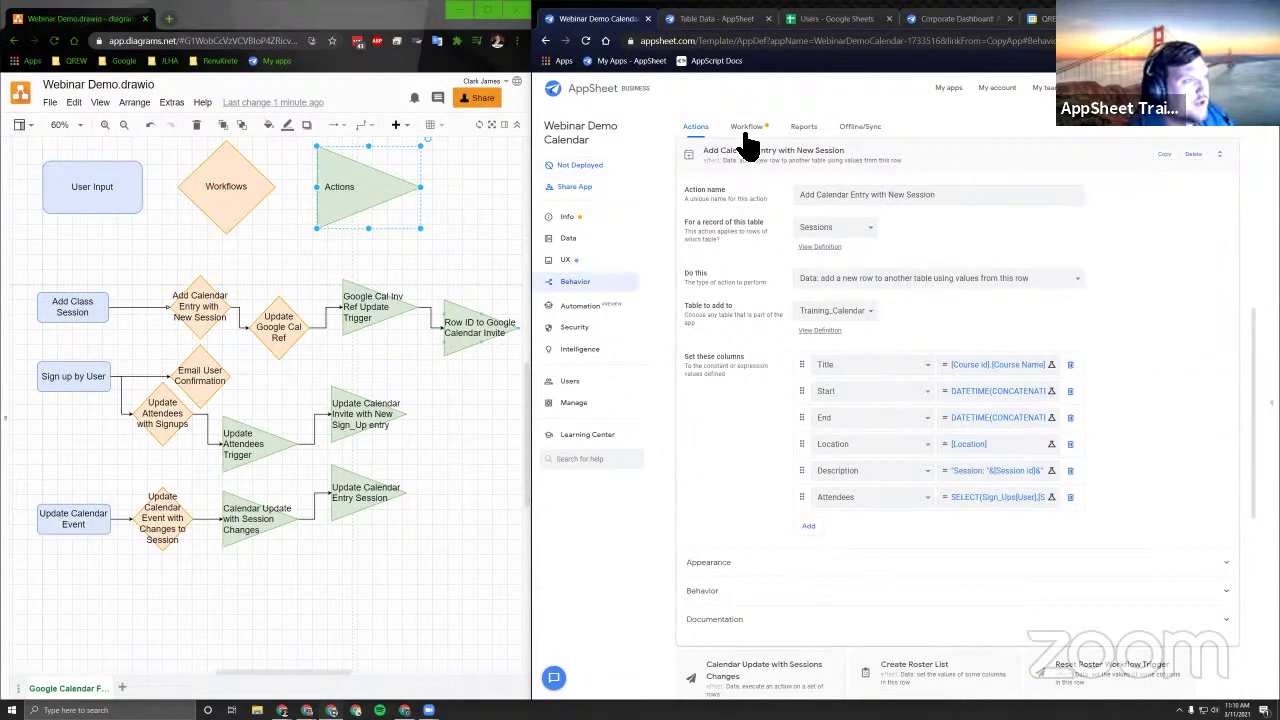
pyautogui.click(975, 366)
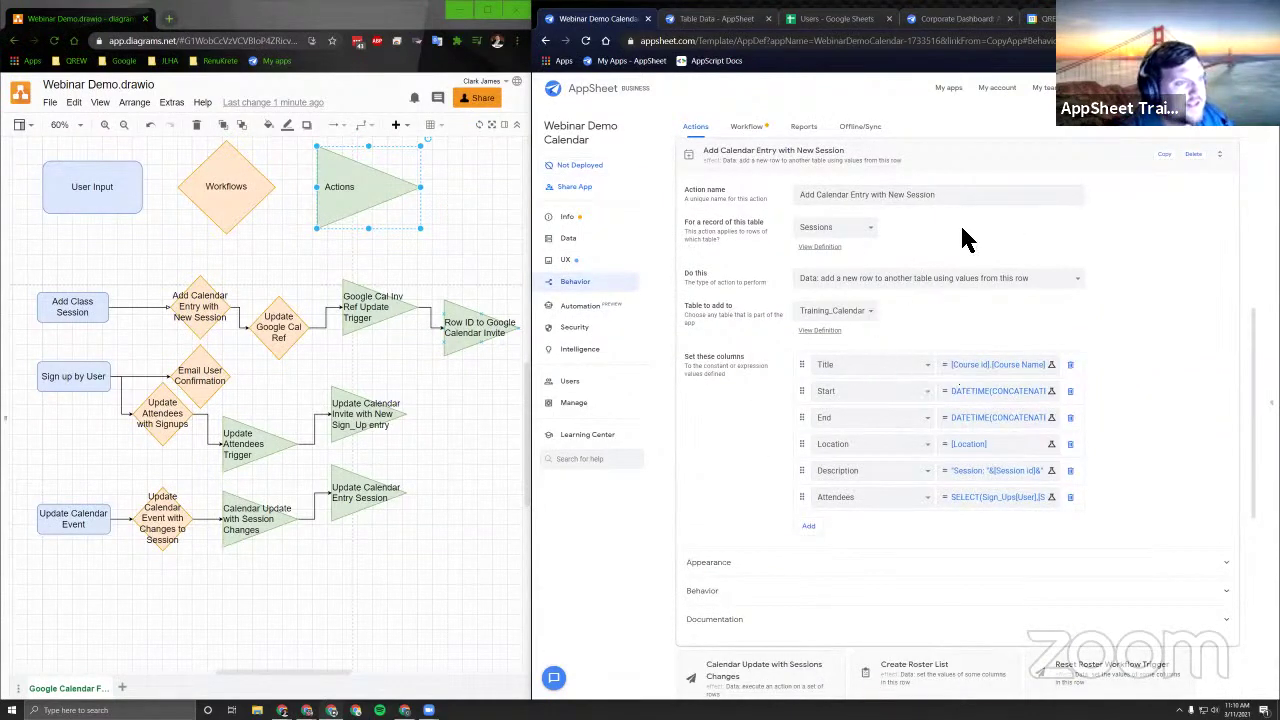
pyautogui.press('Escape')
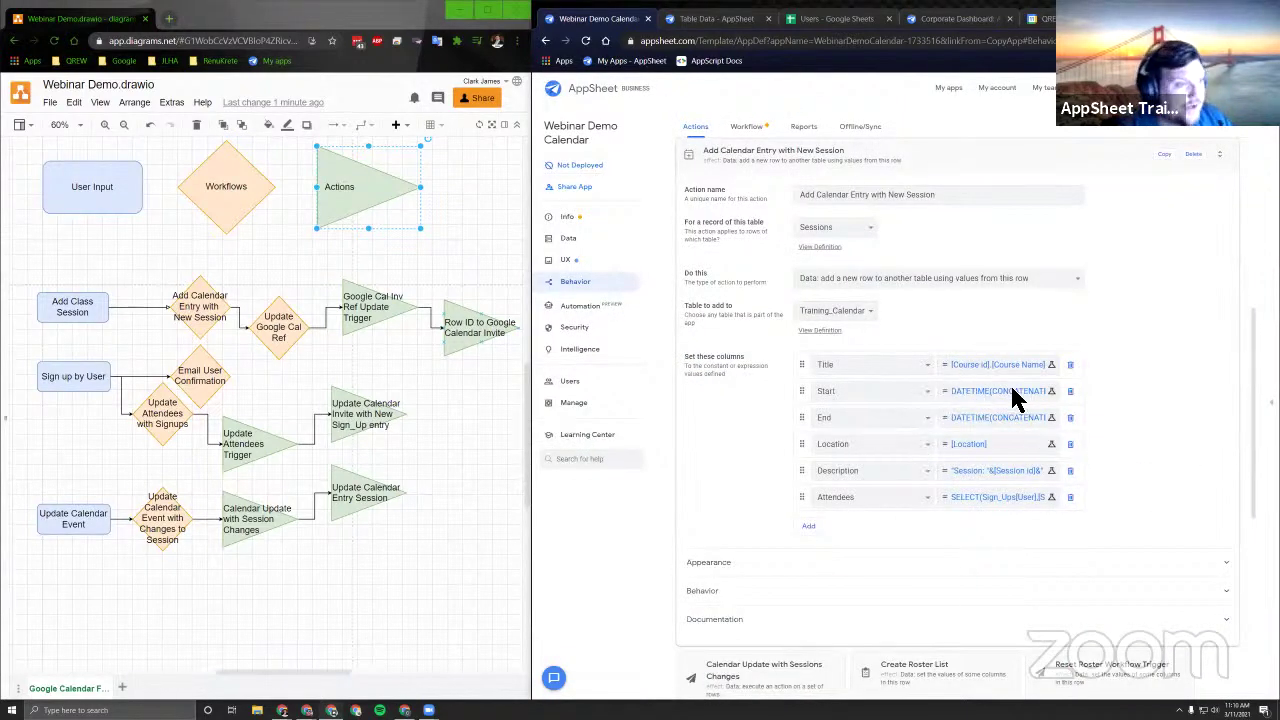
pyautogui.click(570, 240)
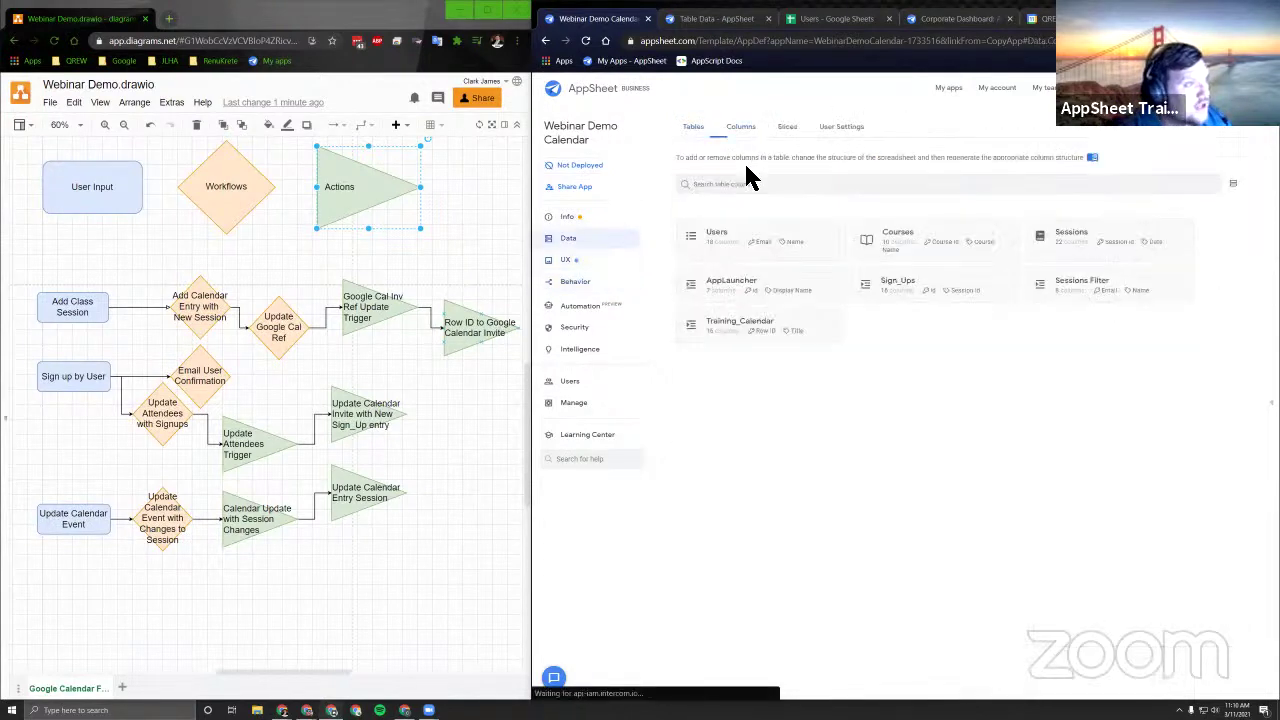
# Show the Training_Calendar table's columns and compare them against Google Calendar.
pyautogui.click(770, 380)
pyautogui.click(1078, 393)
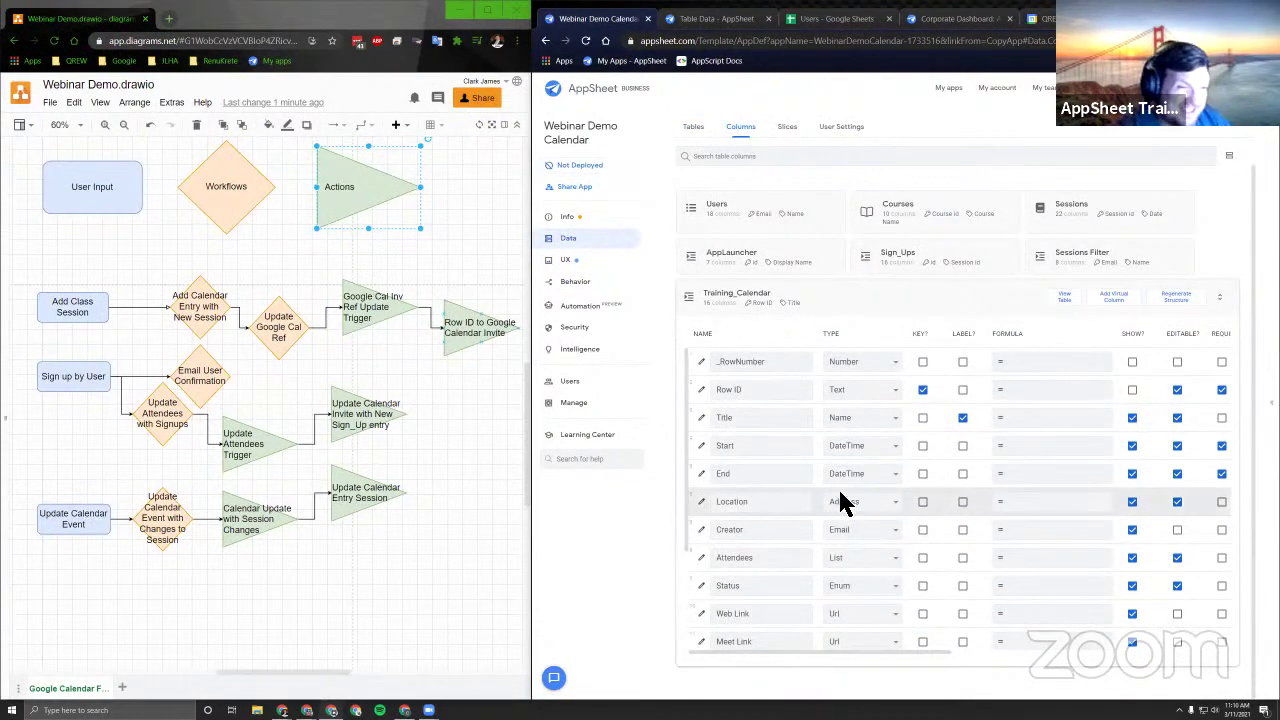
pyautogui.scroll(-2, 846, 506)
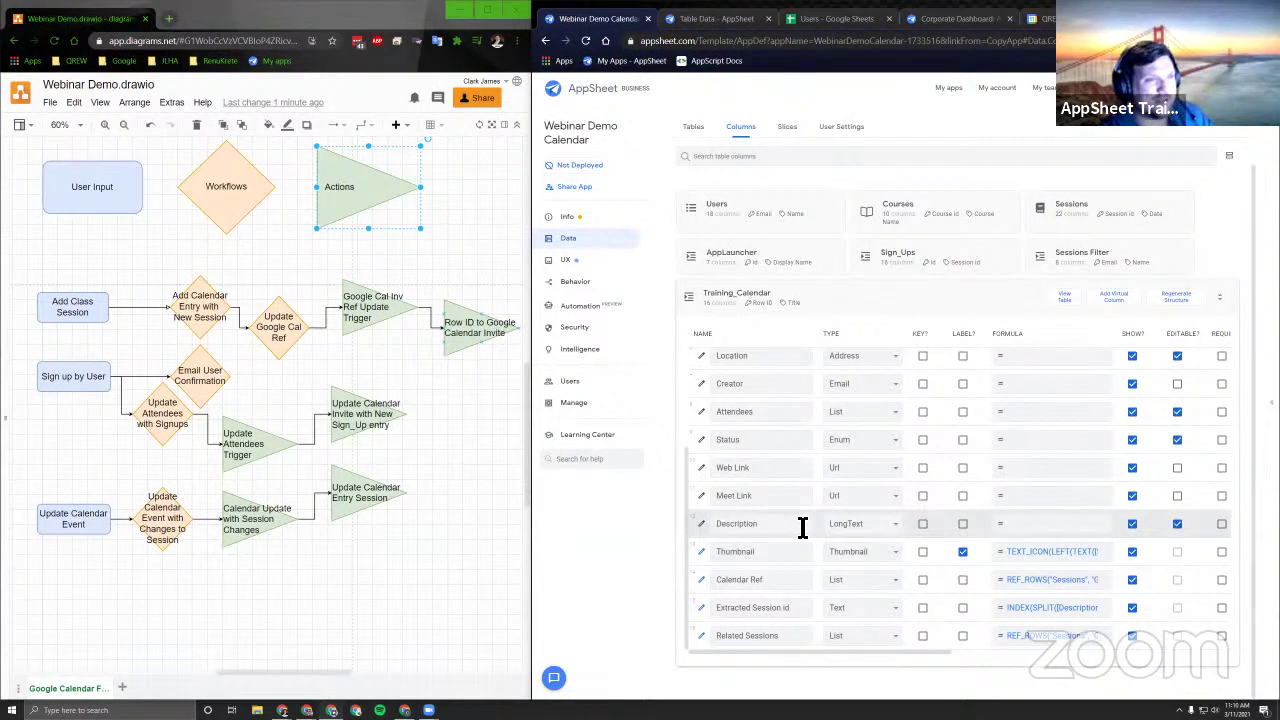
pyautogui.hotkey('ctrl', '9')
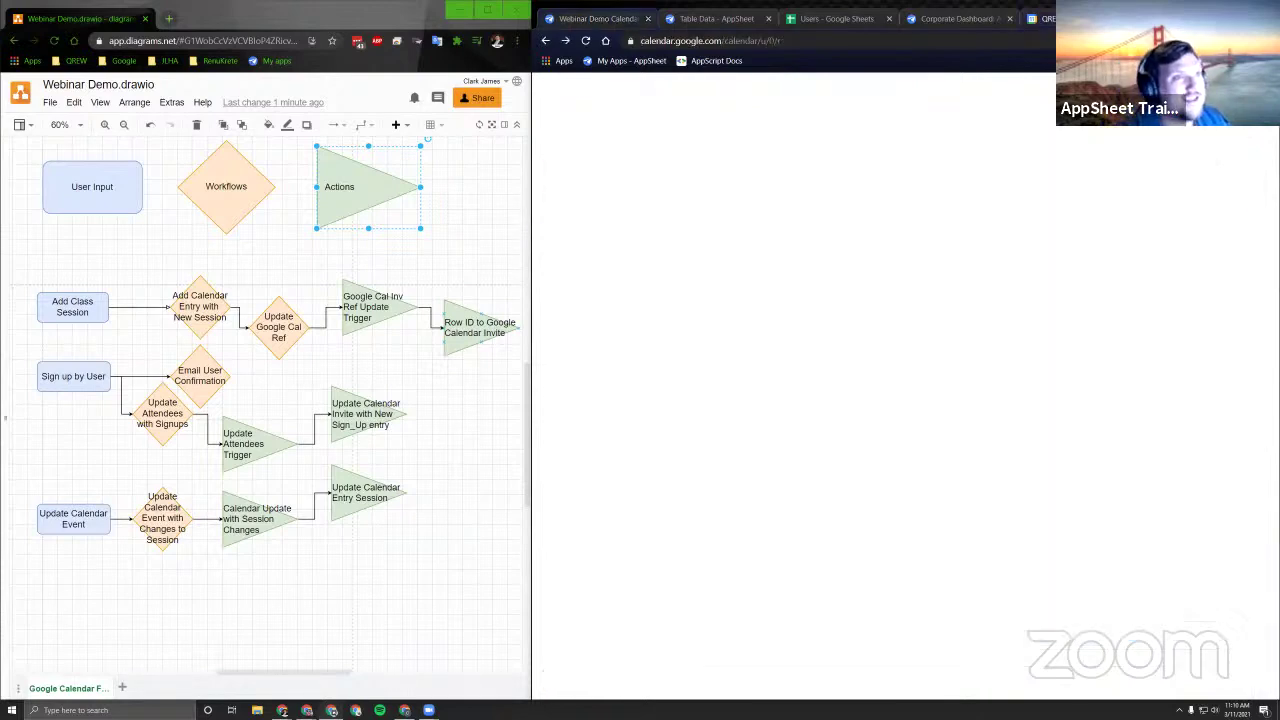
pyautogui.click(590, 18)
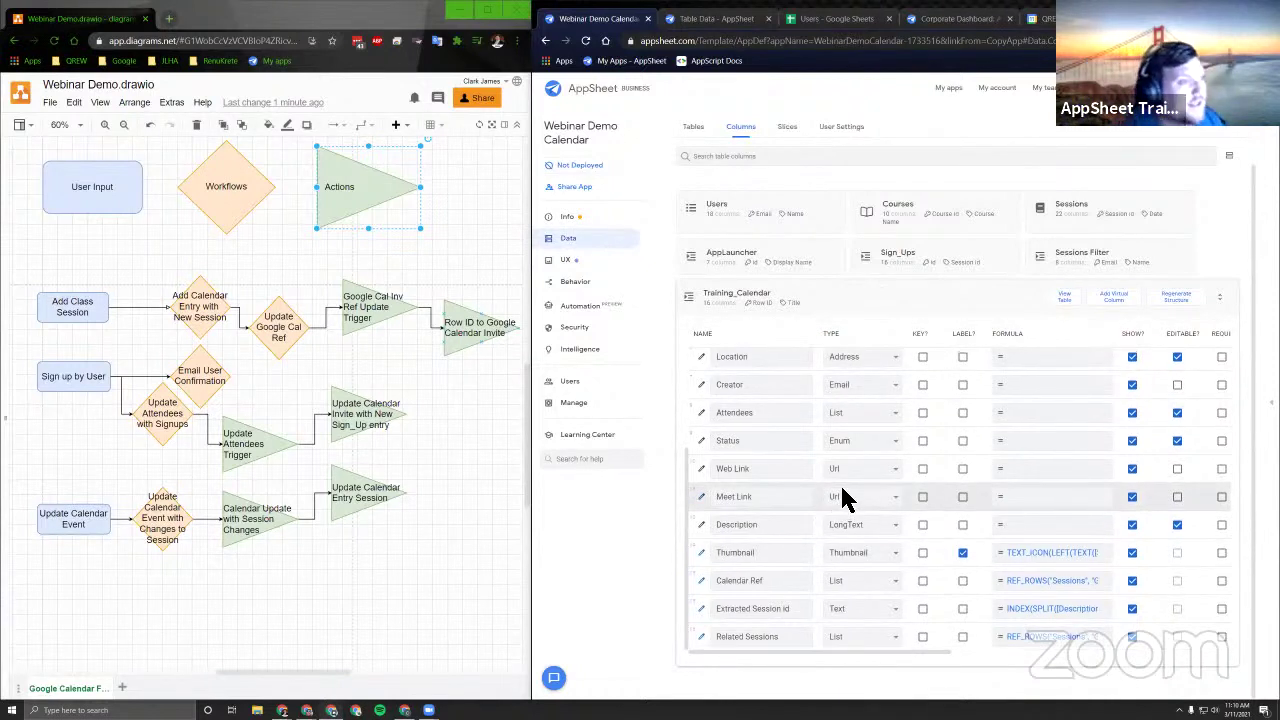
# Inspect the Thumbnail column's TEXT_ICON formula and settings without changing them.
pyautogui.scroll(3, 840, 490)
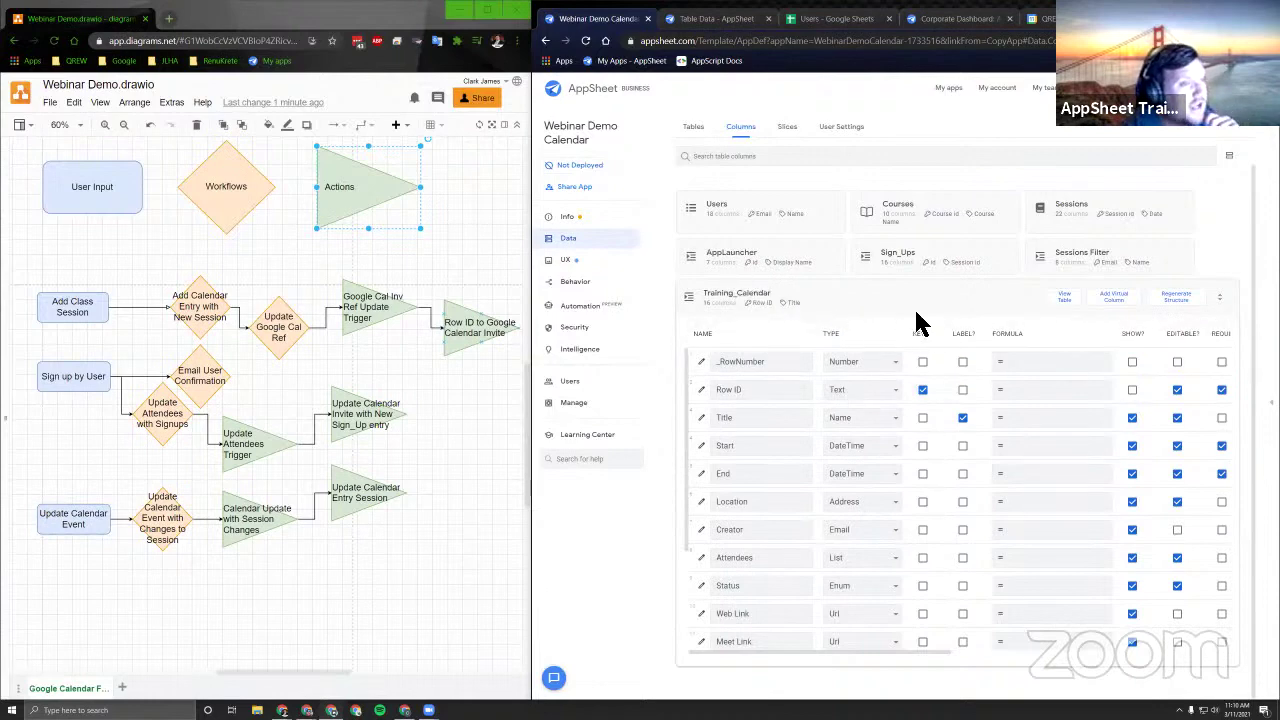
pyautogui.scroll(-1, 840, 527)
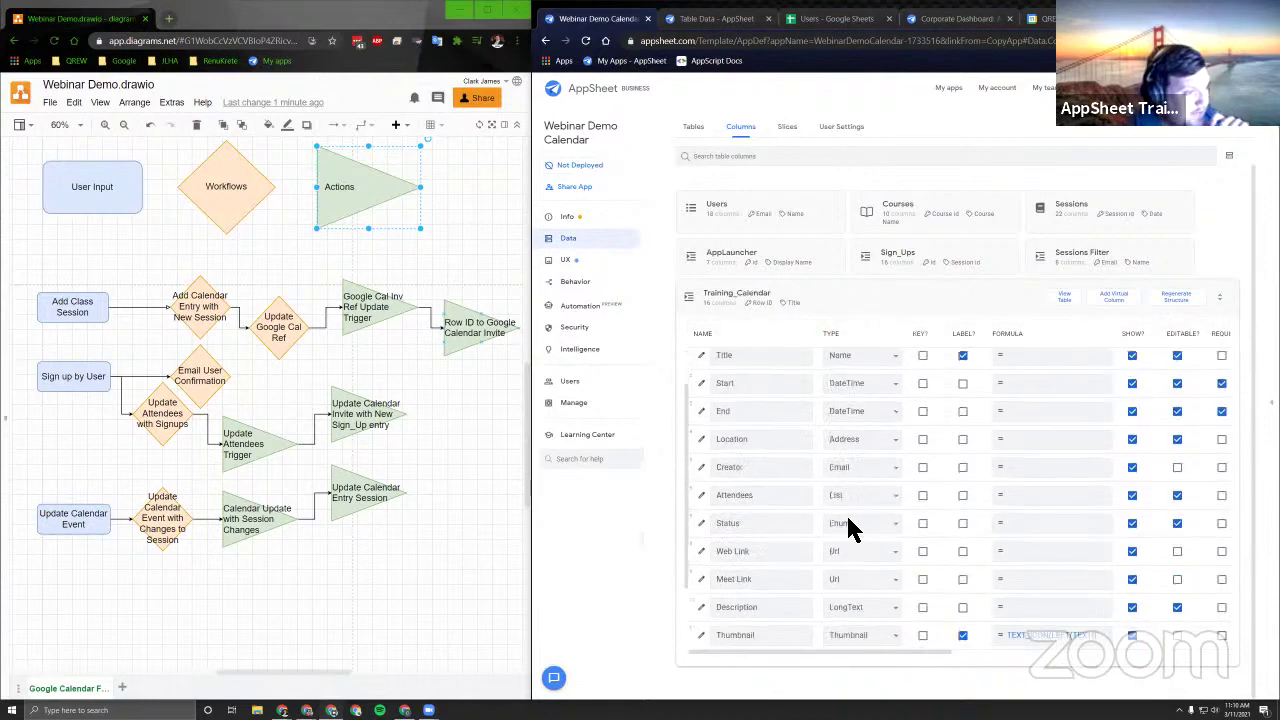
pyautogui.scroll(-2, 850, 512)
pyautogui.scroll(3, 854, 511)
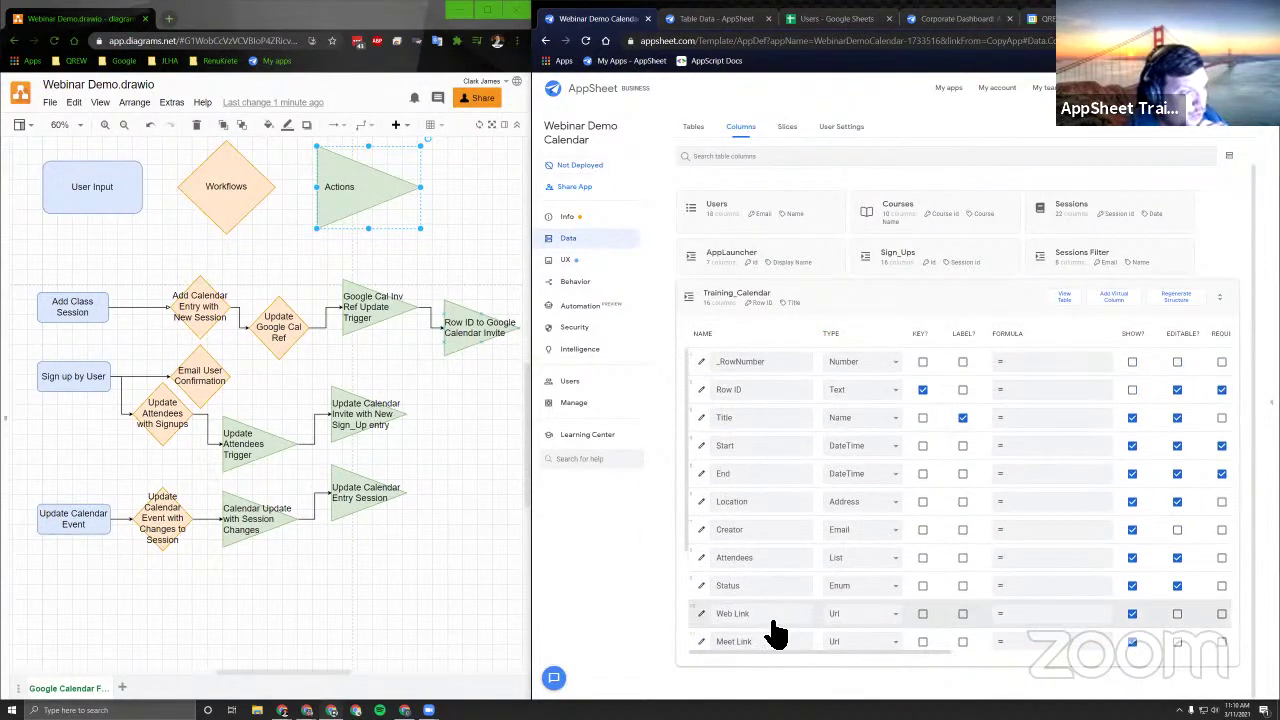
pyautogui.scroll(-3, 750, 479)
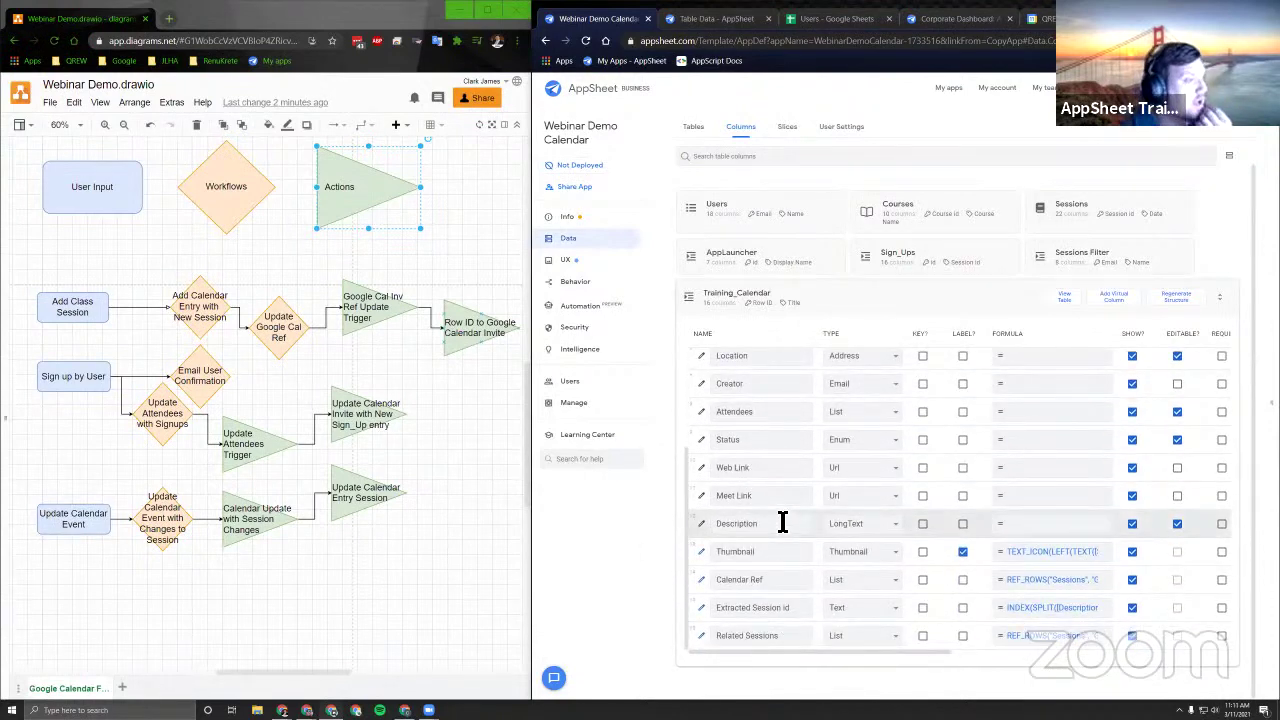
pyautogui.scroll(6, 782, 522)
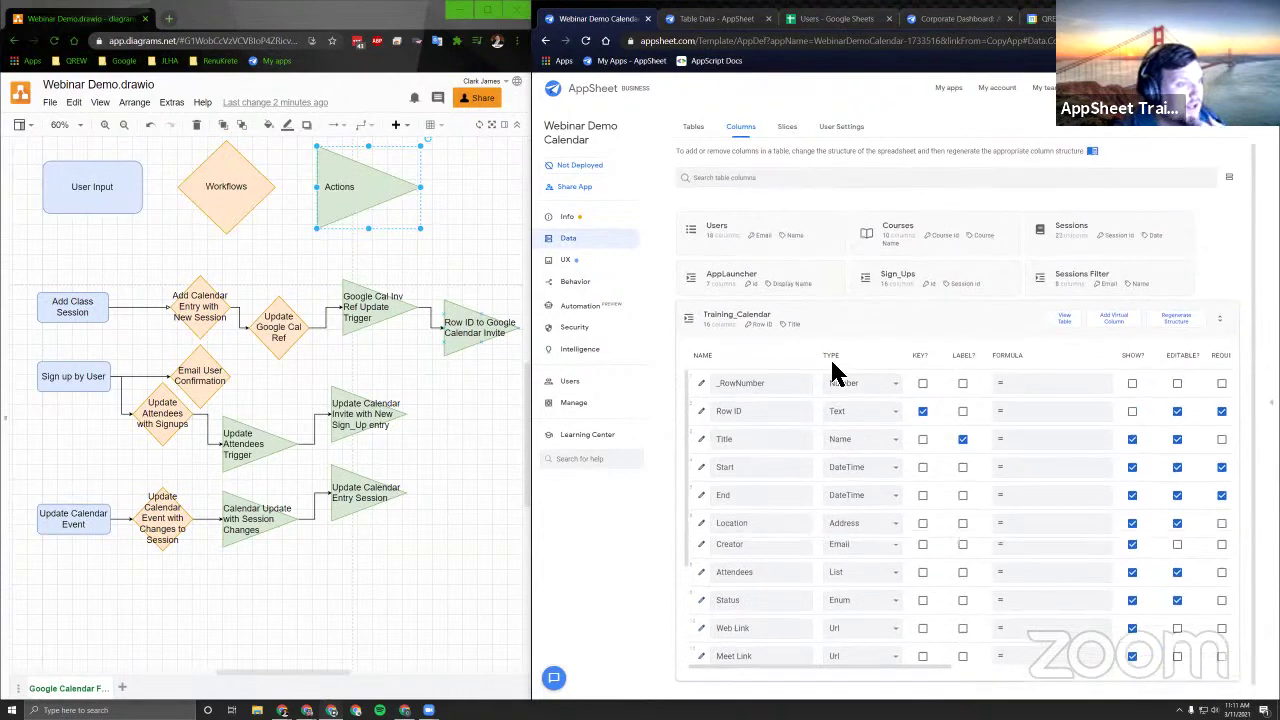
pyautogui.scroll(-1, 840, 400)
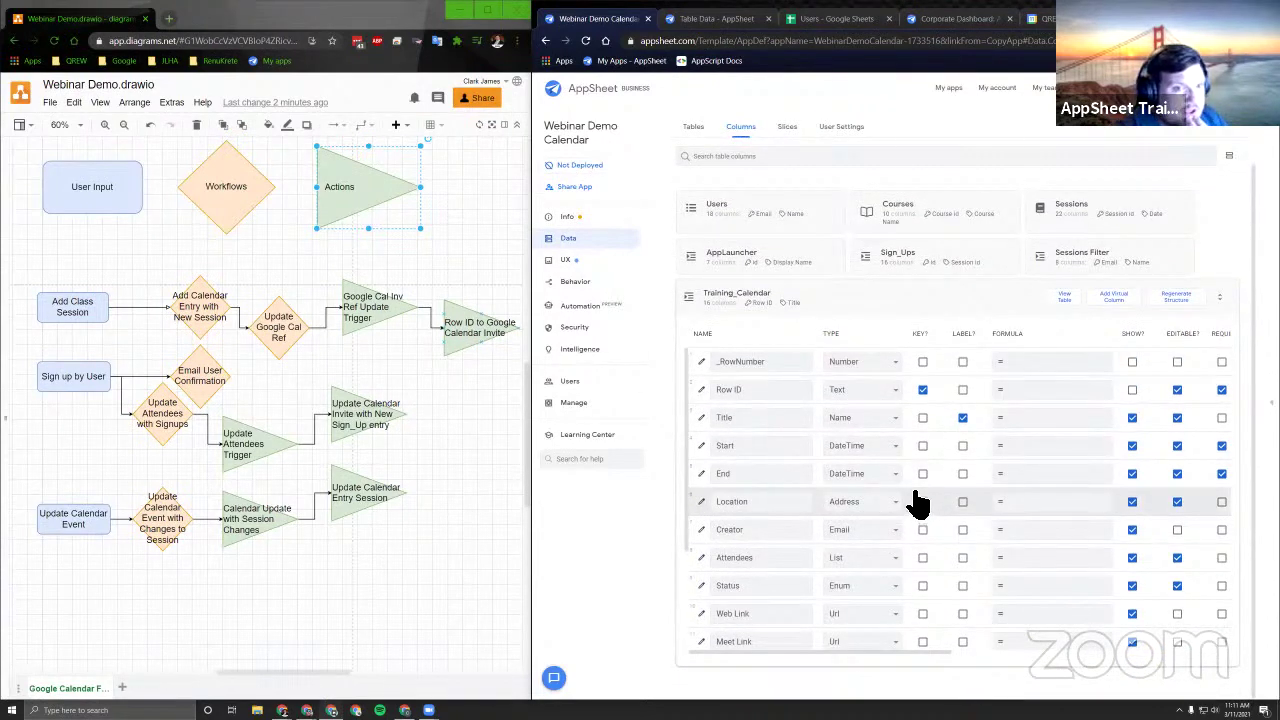
pyautogui.scroll(-5, 900, 500)
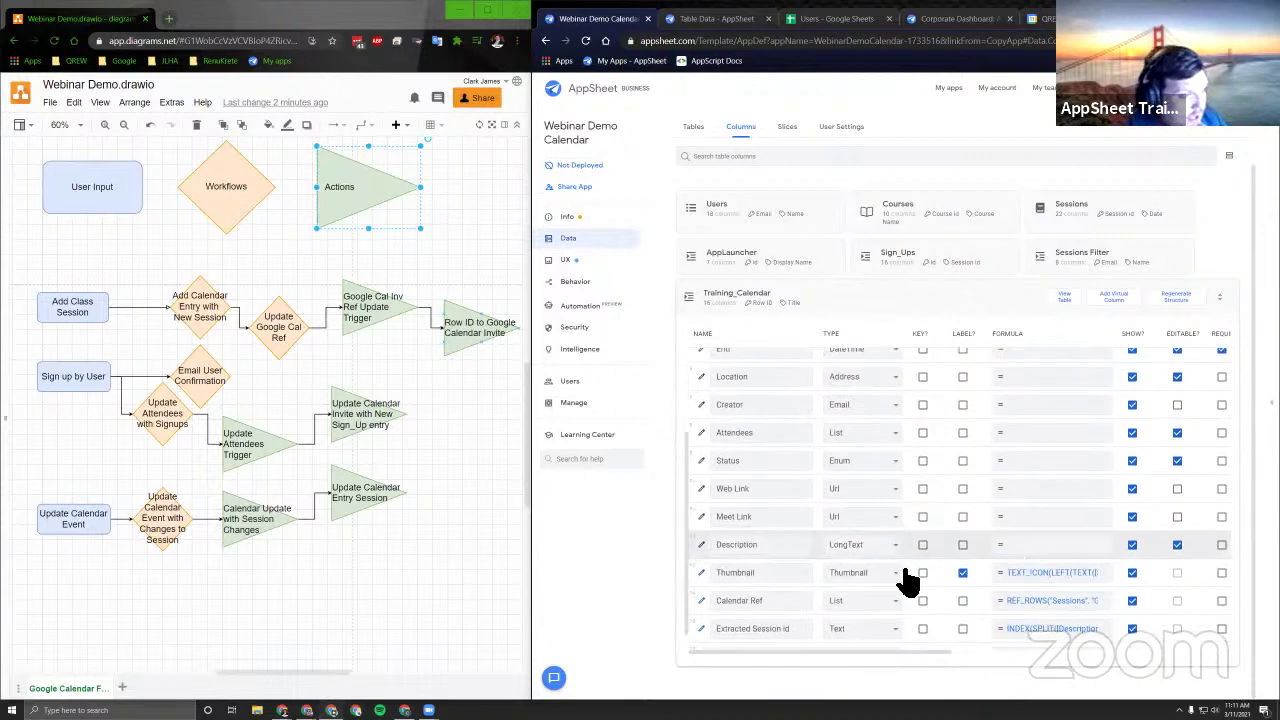
pyautogui.scroll(-1, 809, 551)
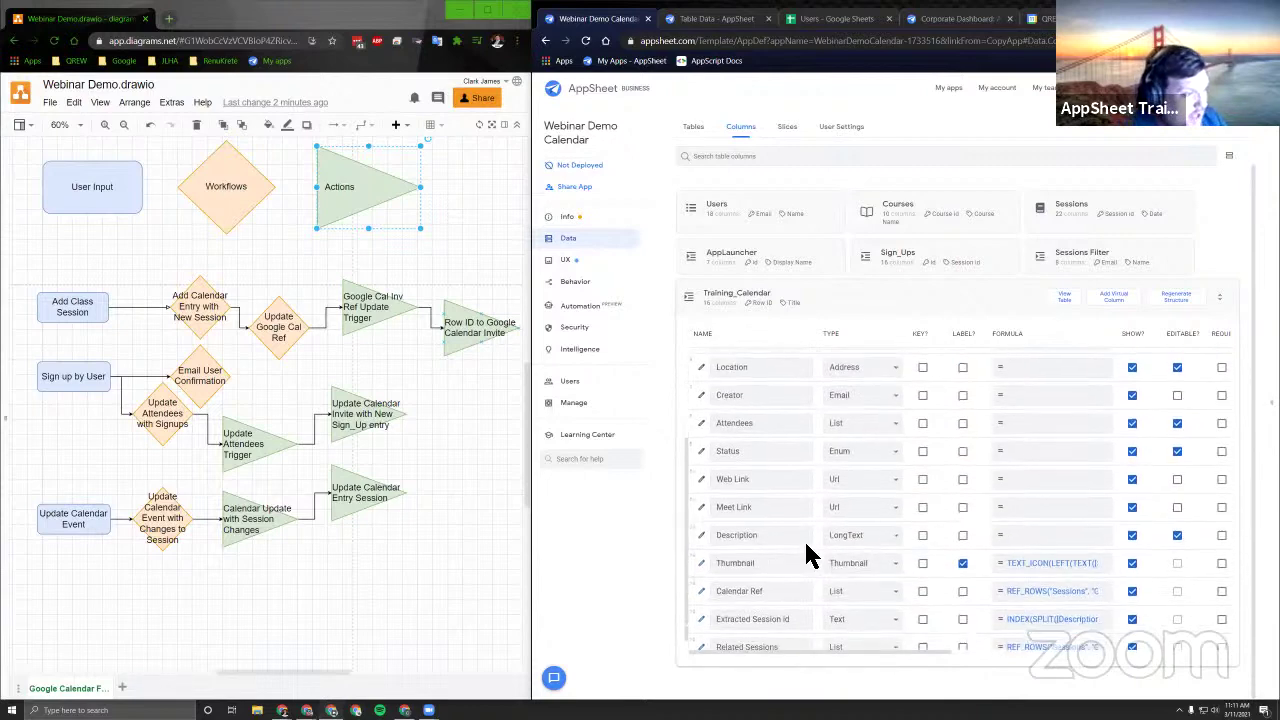
pyautogui.click(1082, 474)
pyautogui.click(1126, 106)
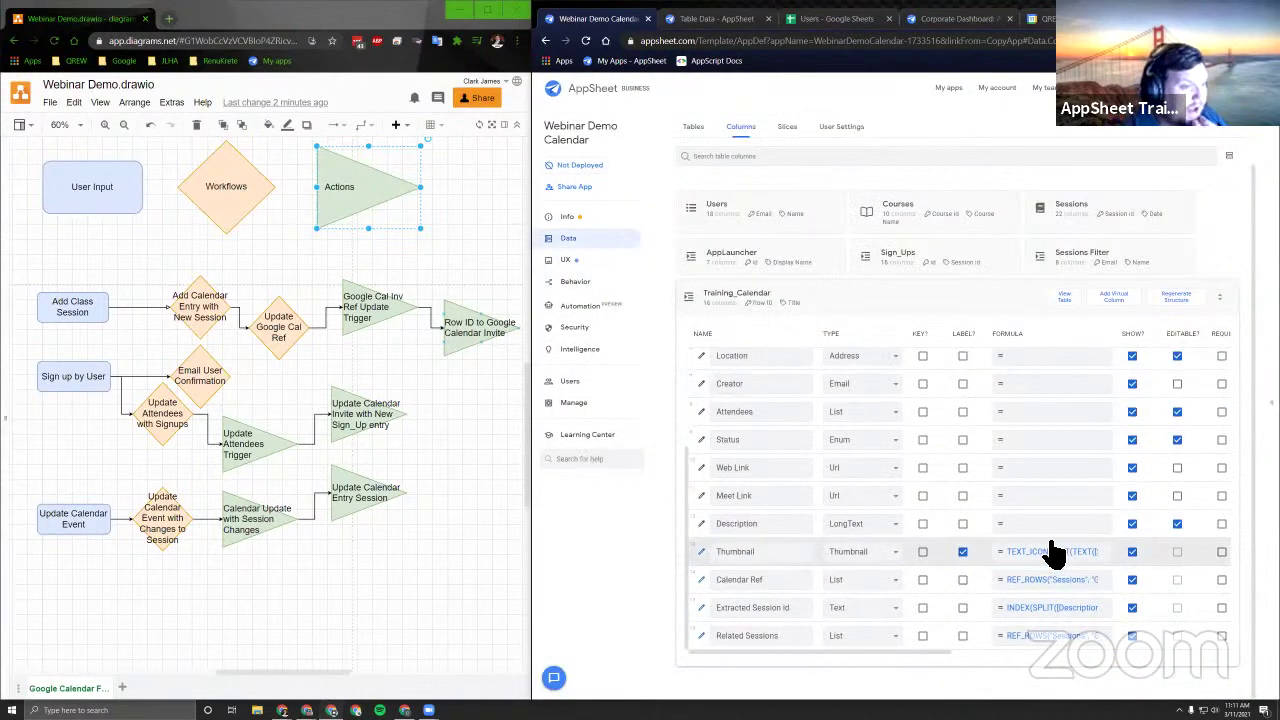
pyautogui.click(702, 552)
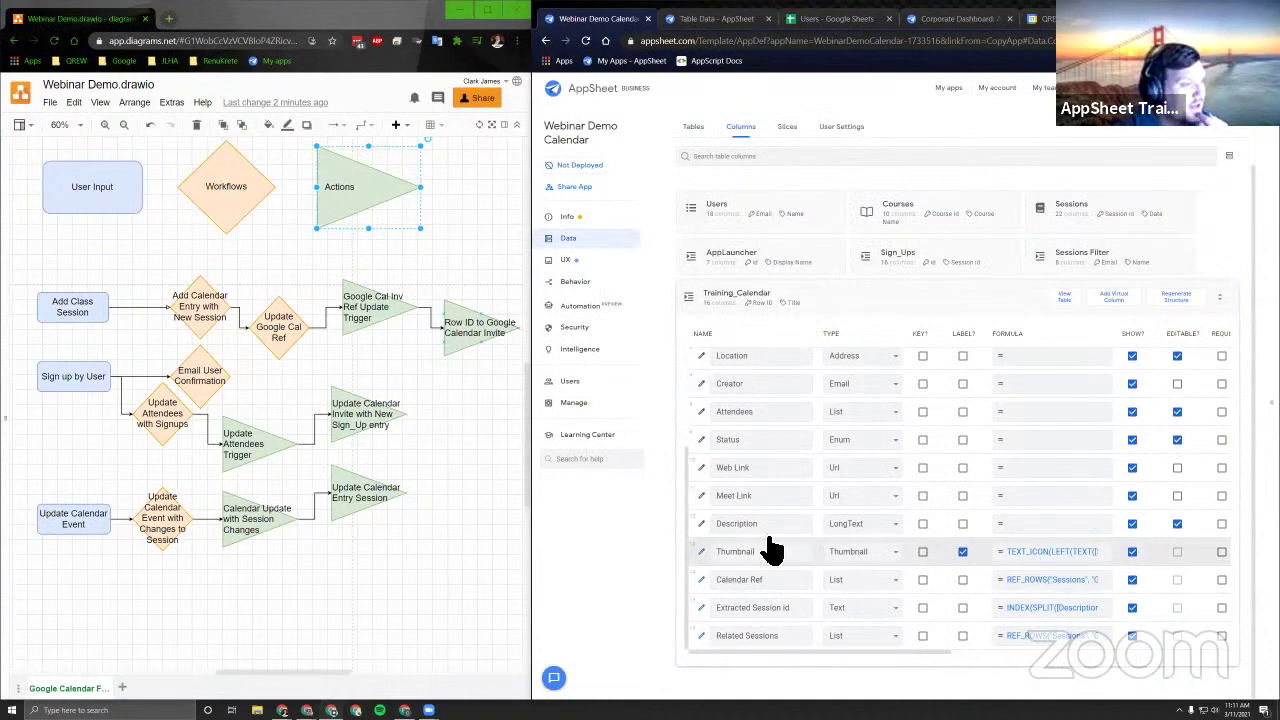
pyautogui.click(1062, 132)
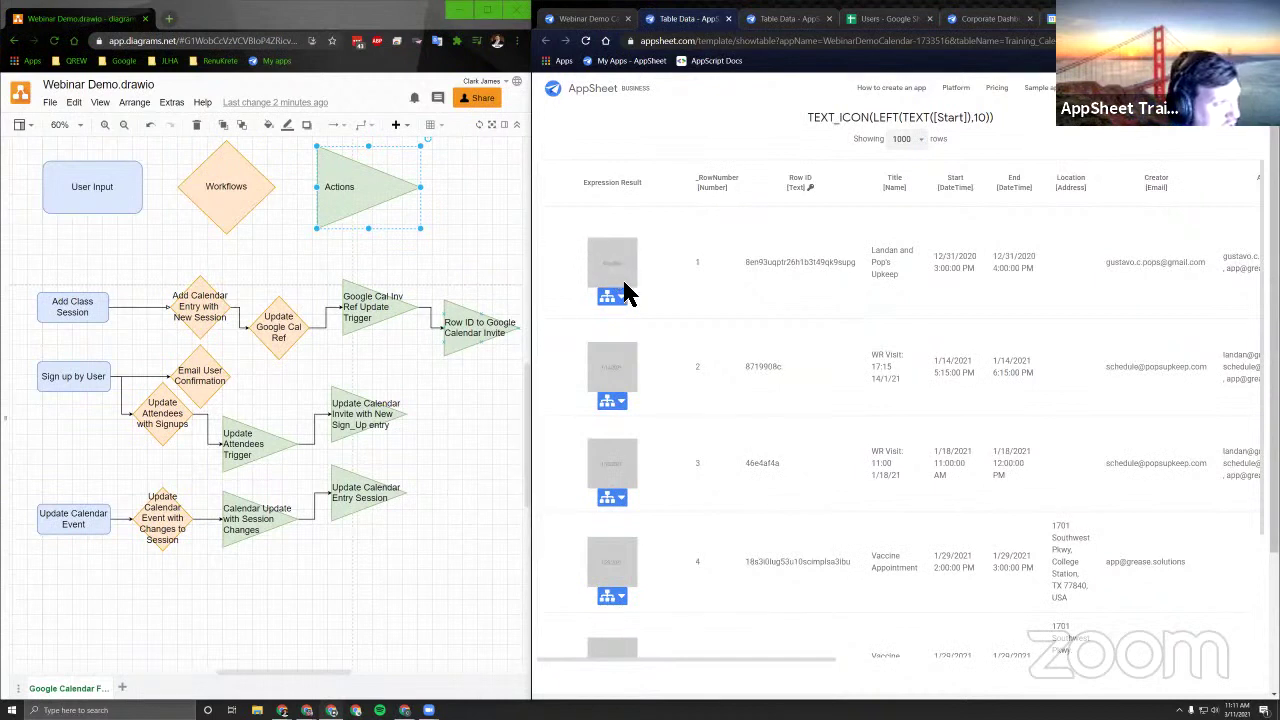
pyautogui.click(676, 302)
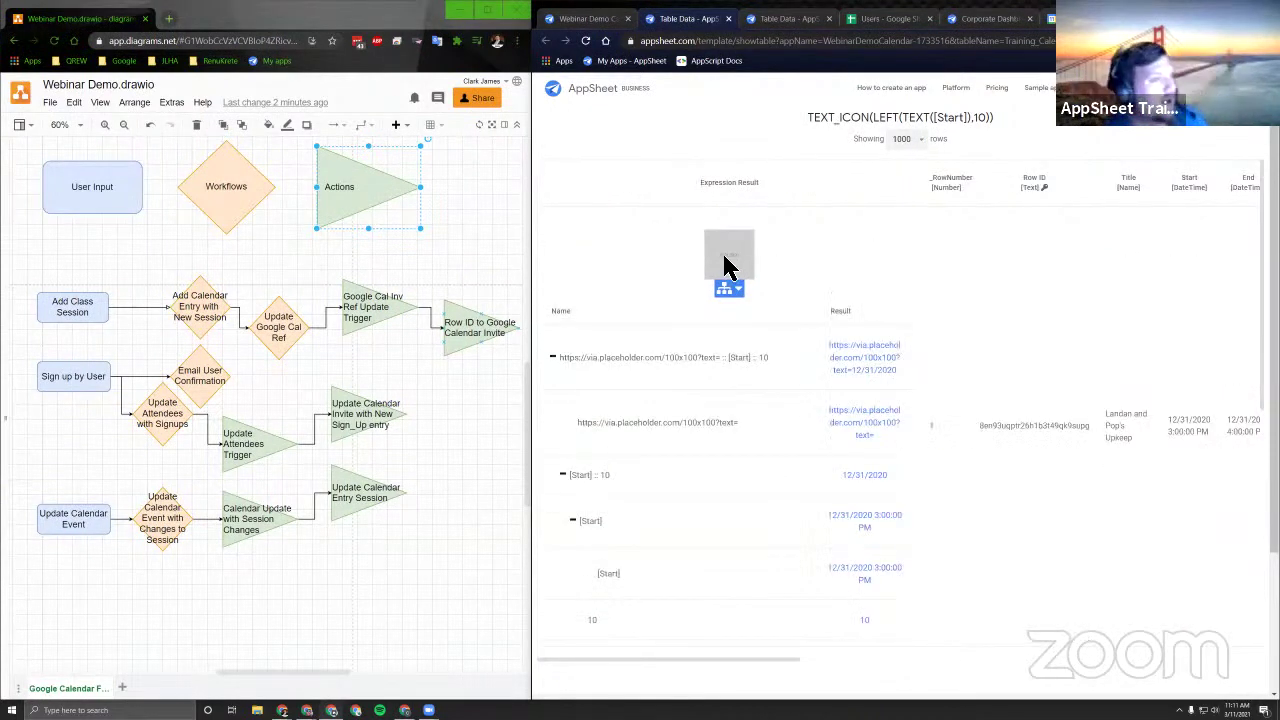
pyautogui.click(645, 280)
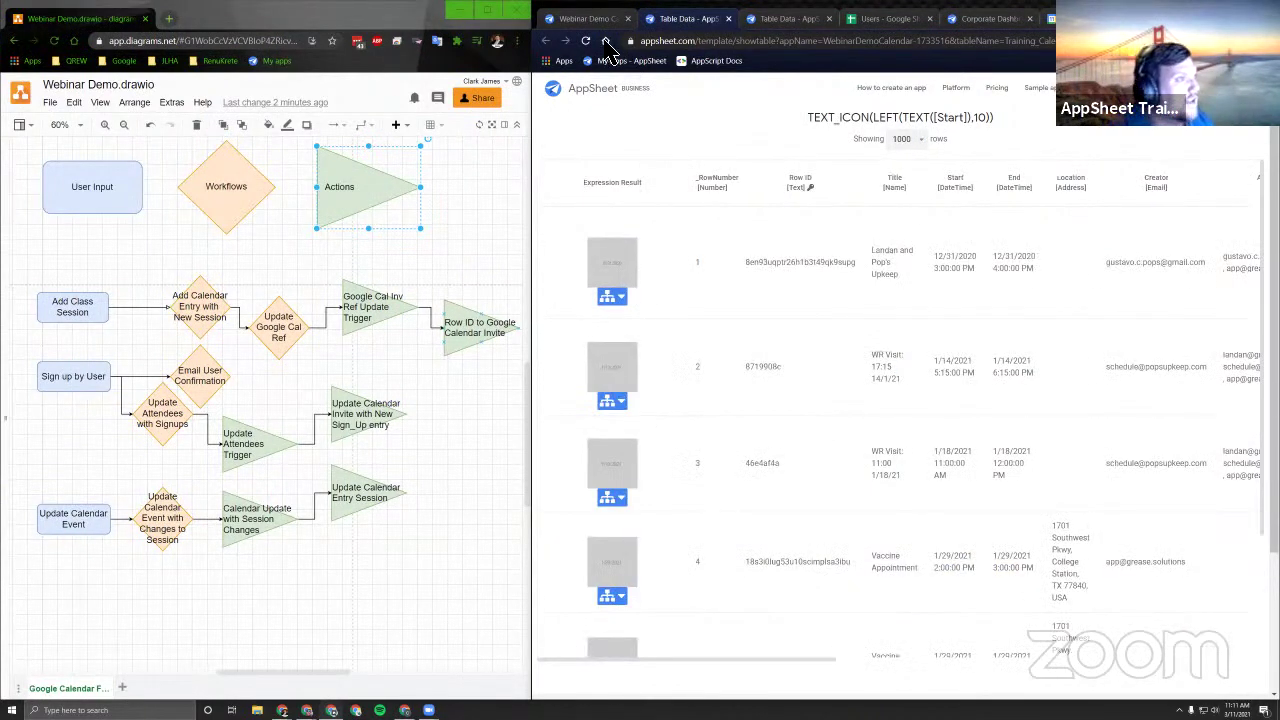
pyautogui.click(728, 19)
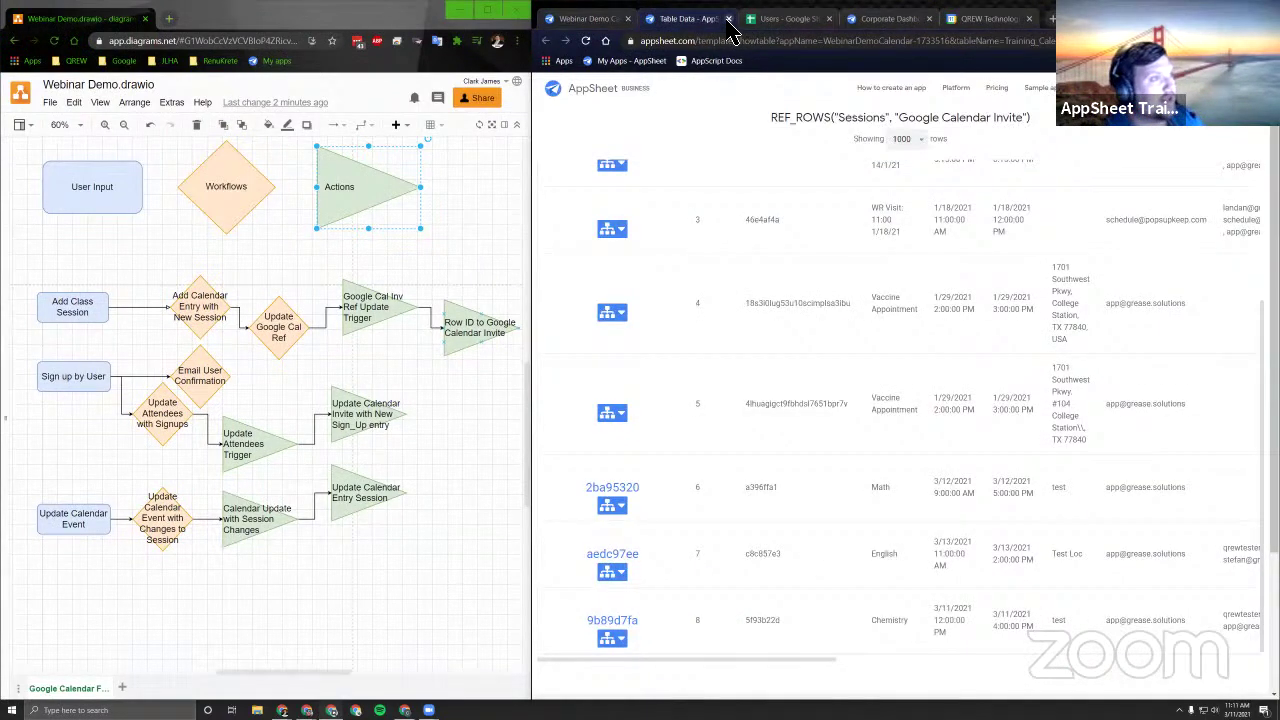
pyautogui.click(728, 19)
pyautogui.click(1120, 670)
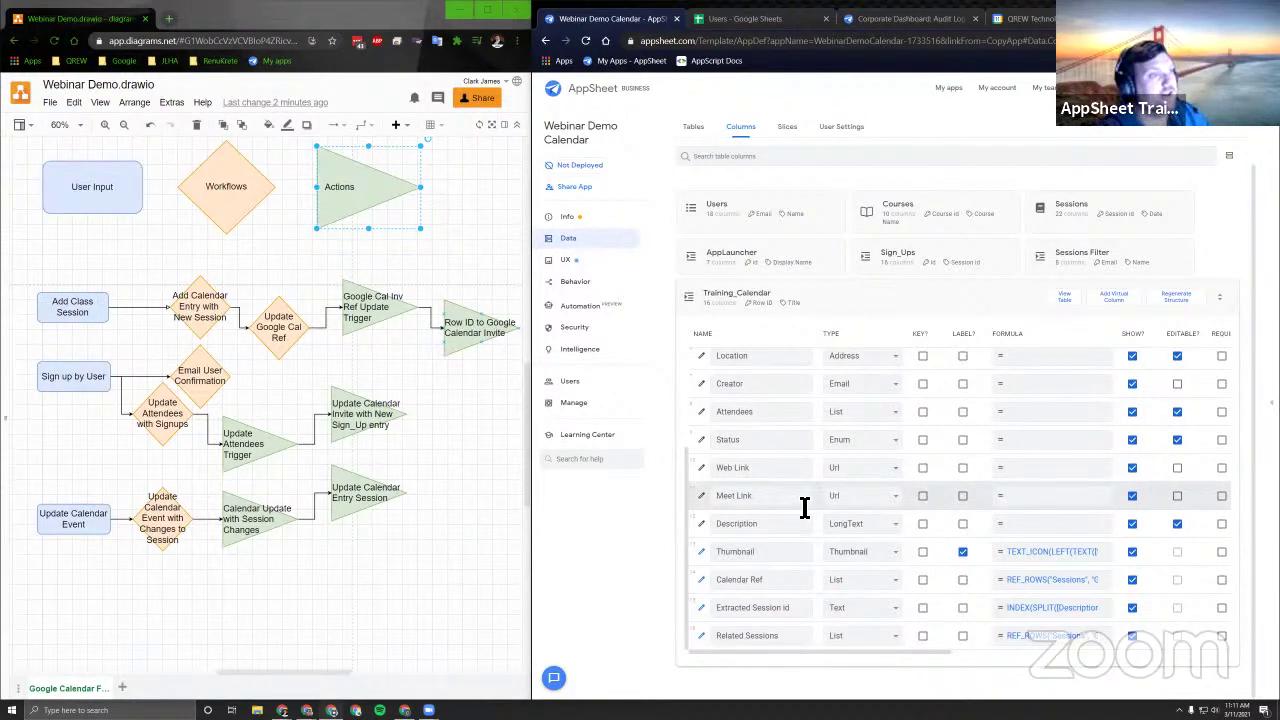
pyautogui.scroll(3, 830, 480)
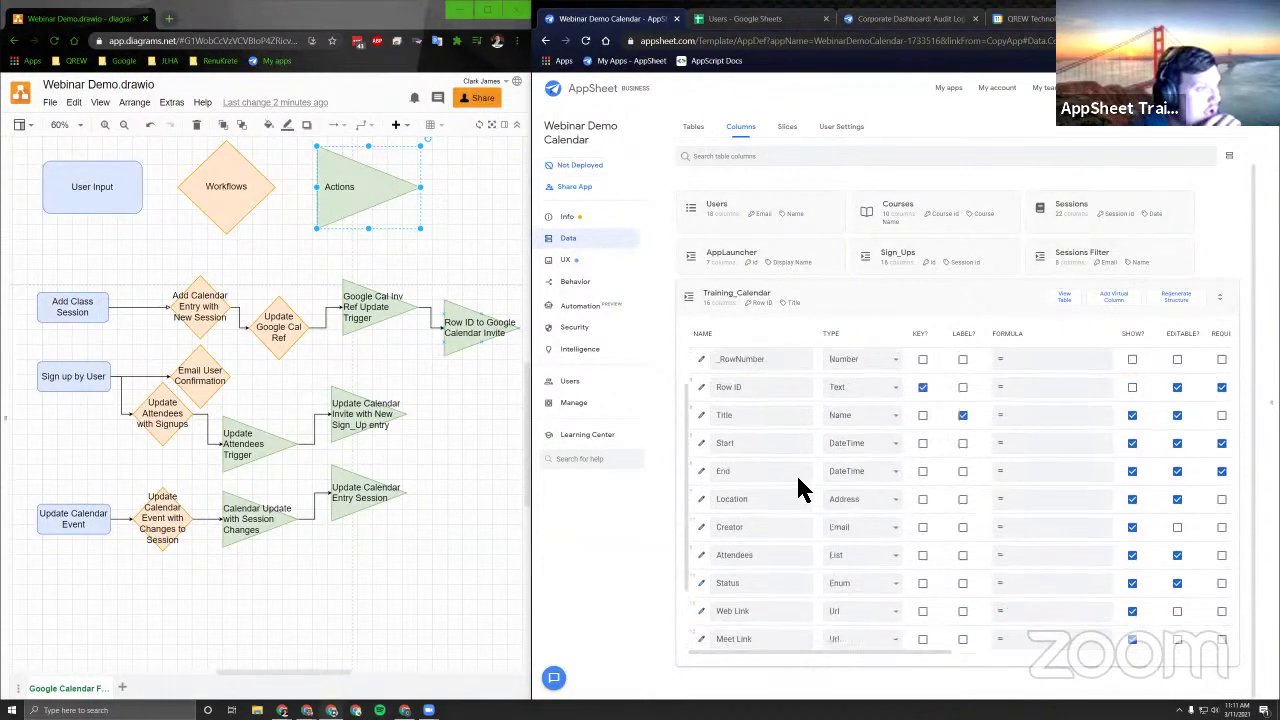
pyautogui.tripleClick(768, 396)
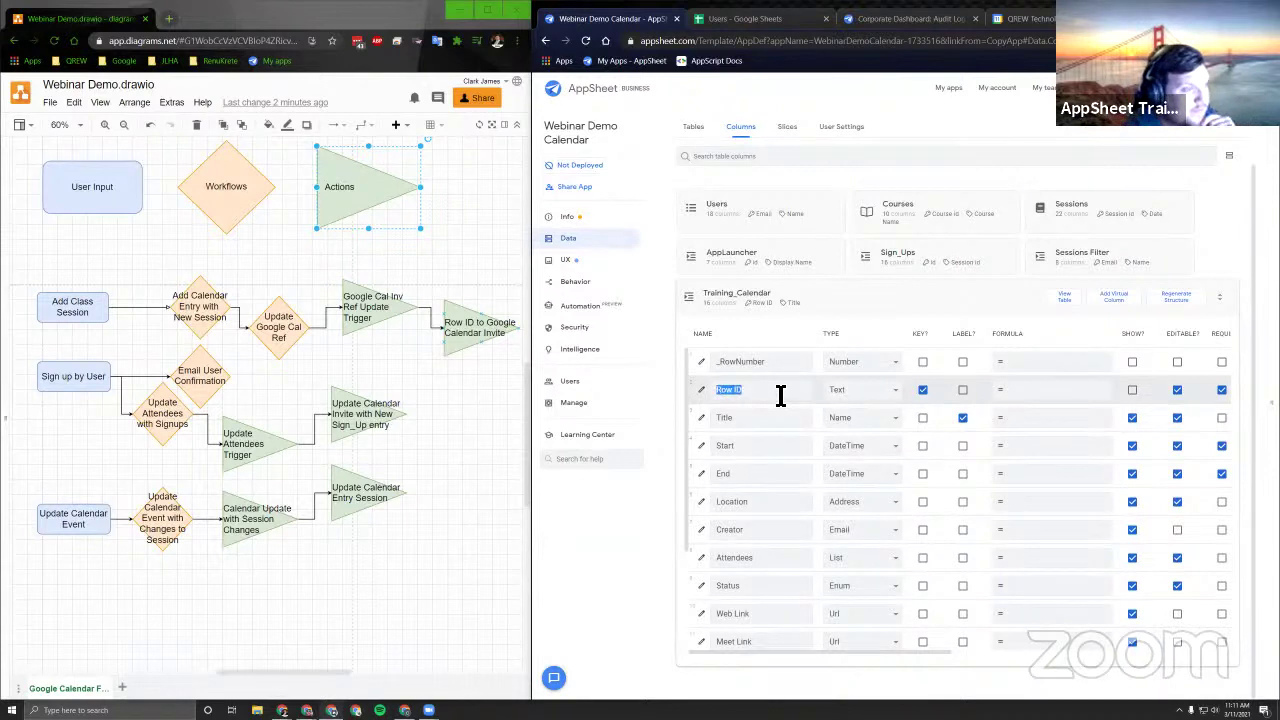
pyautogui.hscroll(3, 880, 405)
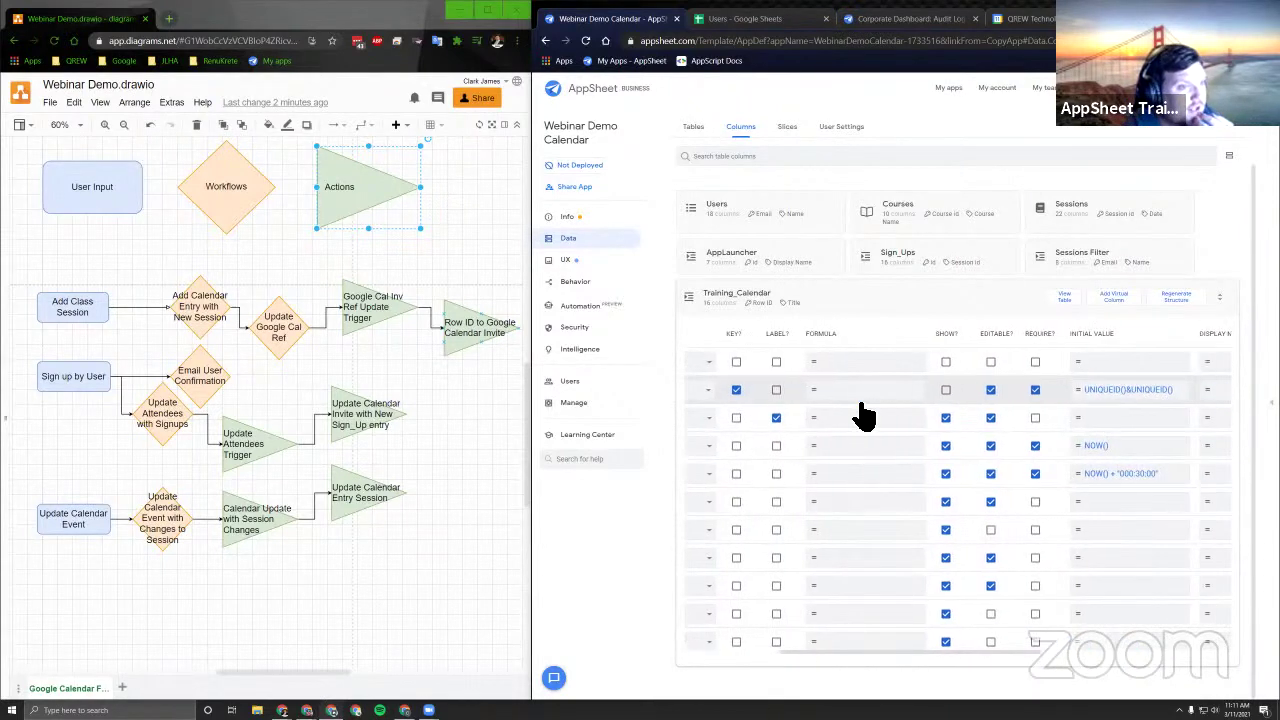
pyautogui.hscroll(-3, 780, 408)
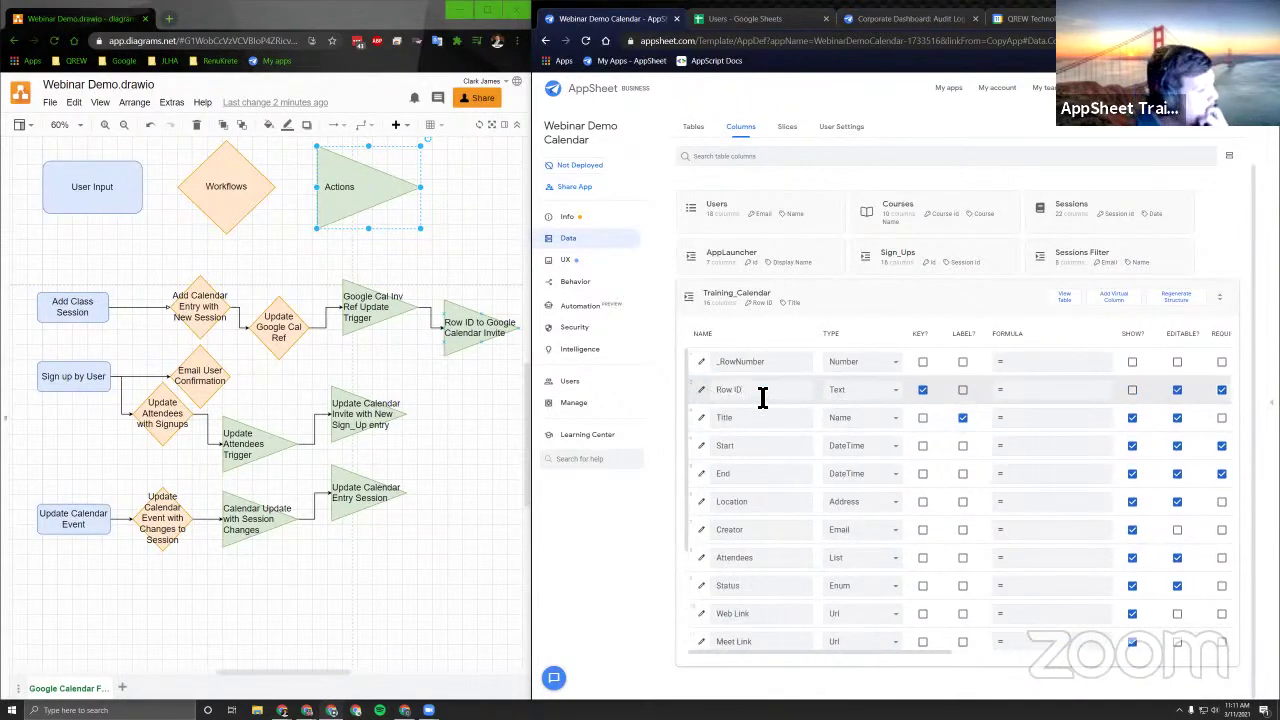
pyautogui.hscroll(3, 871, 400)
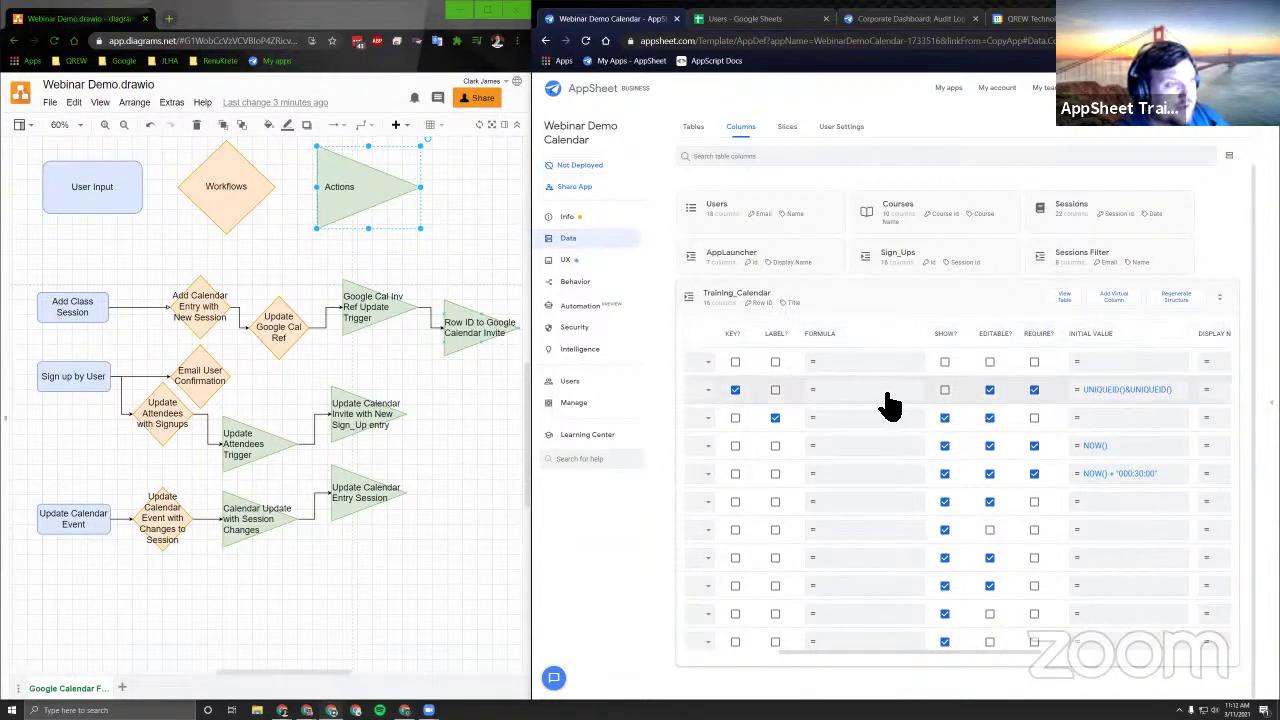
pyautogui.hscroll(-3, 870, 395)
pyautogui.tripleClick(743, 396)
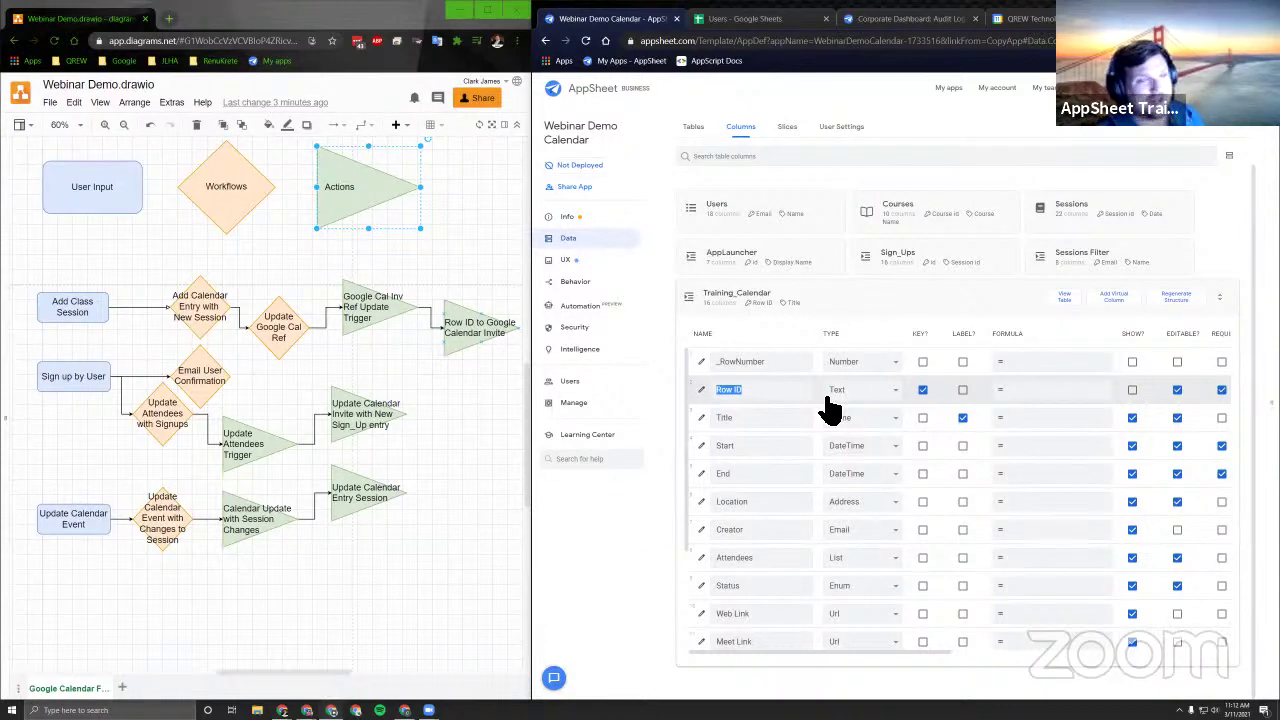
pyautogui.hscroll(3, 844, 391)
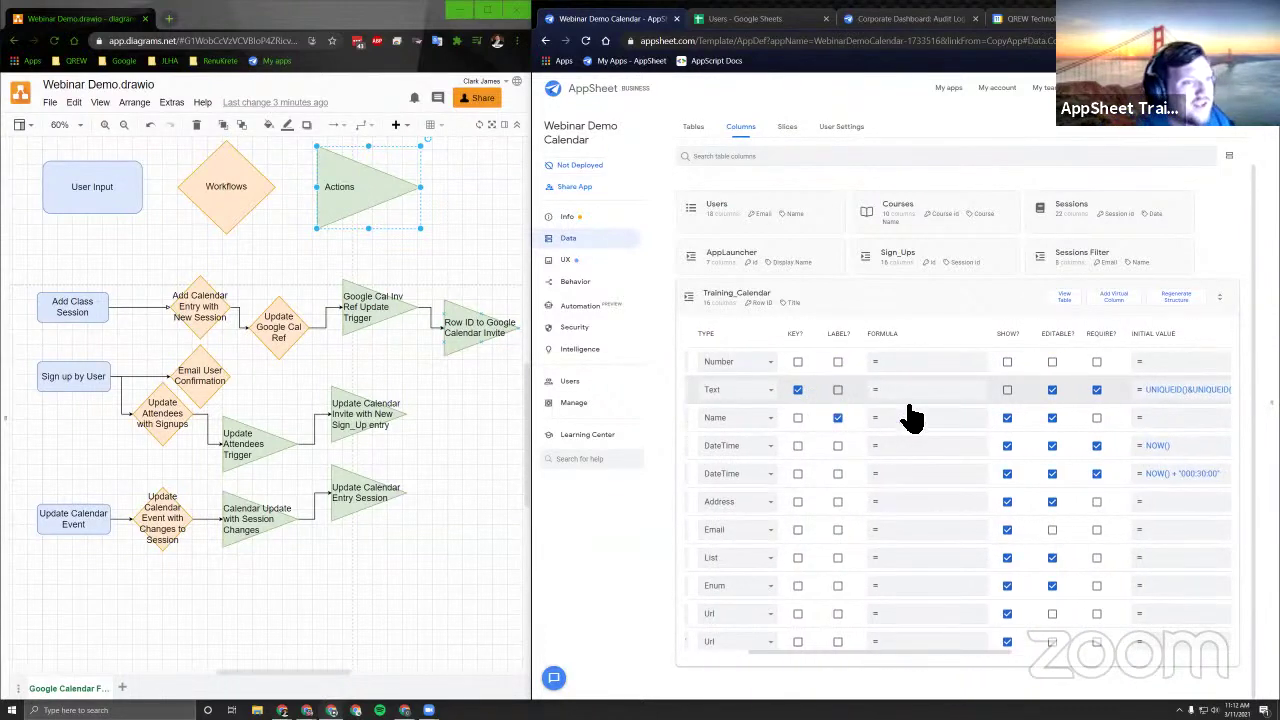
# Set Row ID's initial value to UNIQUEID()&UNIQUEID()&UNIQUEID() and save it.
pyautogui.hscroll(1, 1020, 414)
pyautogui.click(1075, 392)
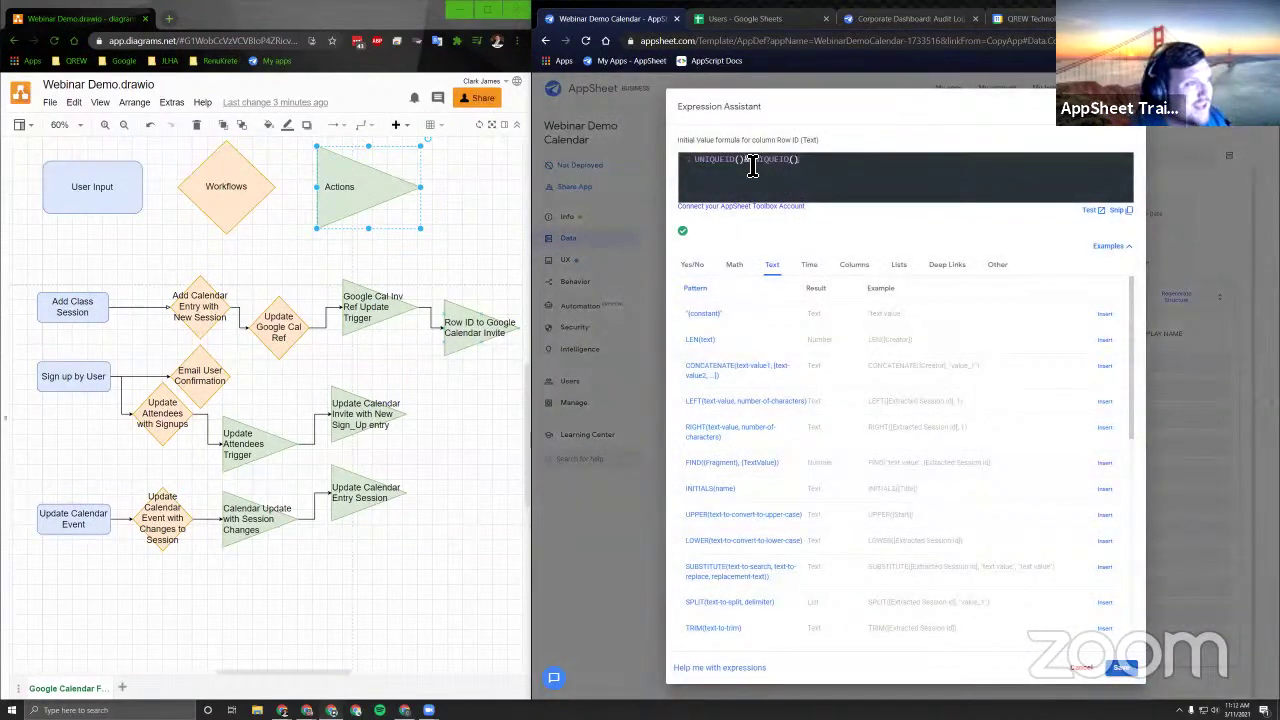
pyautogui.rightClick(785, 165)
pyautogui.click(870, 156)
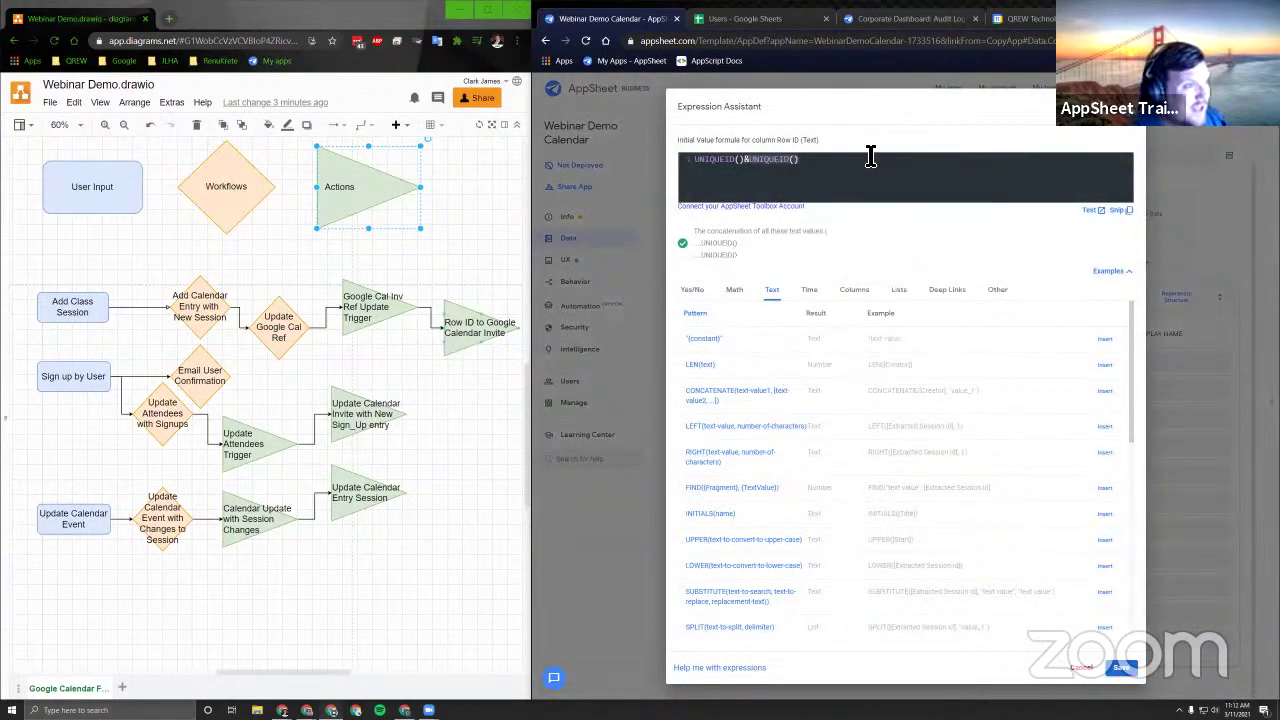
pyautogui.write('&UNIQUEID()')
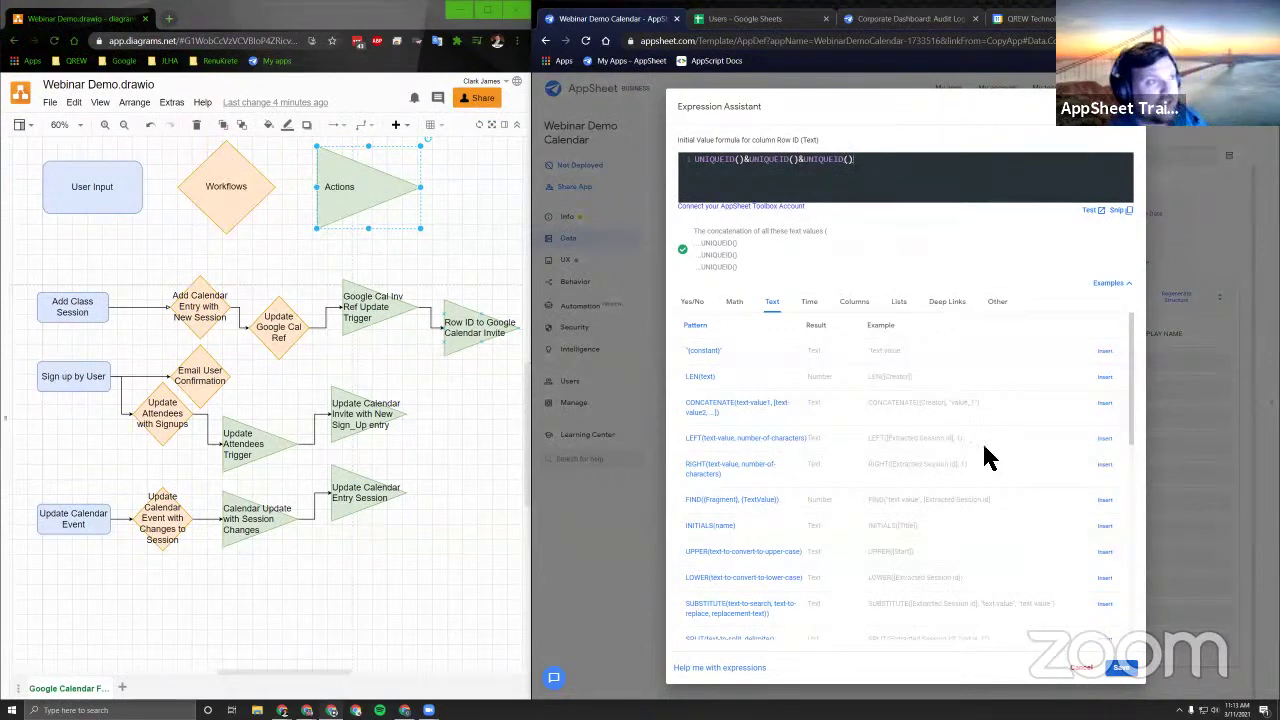
pyautogui.click(1123, 669)
# Review the Extracted Session id formula unchanged, then go to the app's actions list.
pyautogui.hscroll(-5, 903, 423)
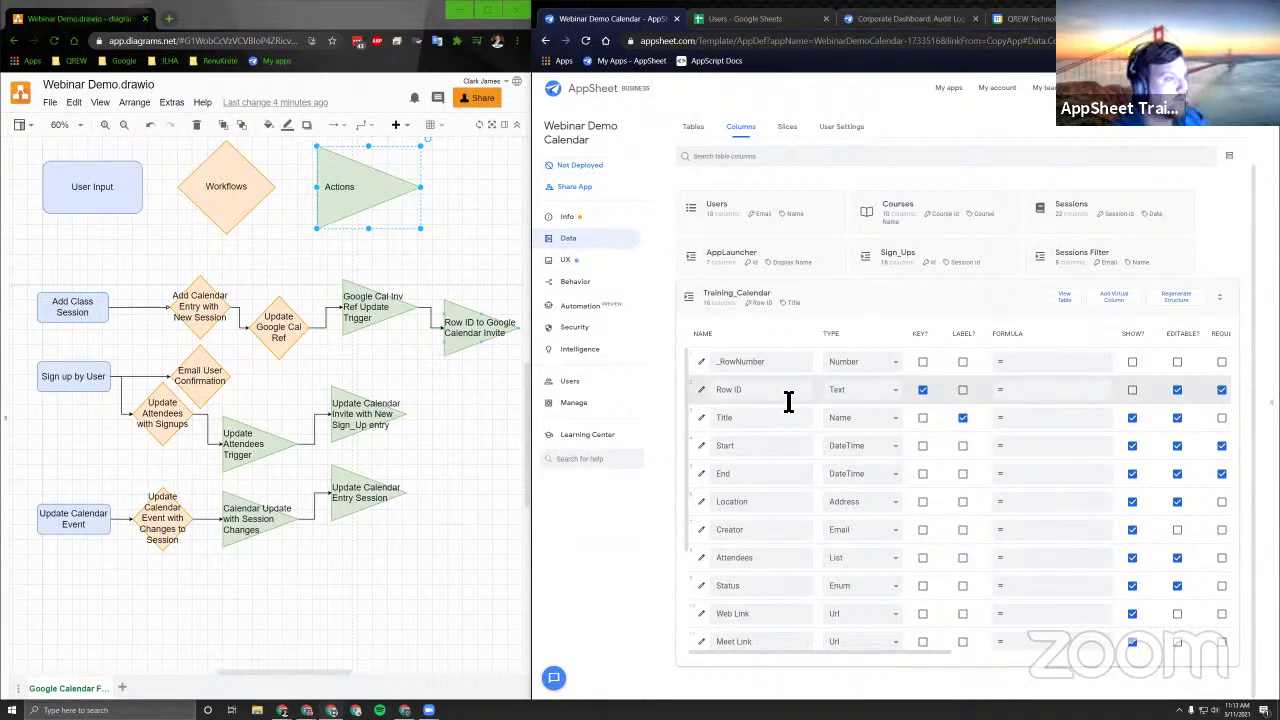
pyautogui.scroll(-3, 812, 482)
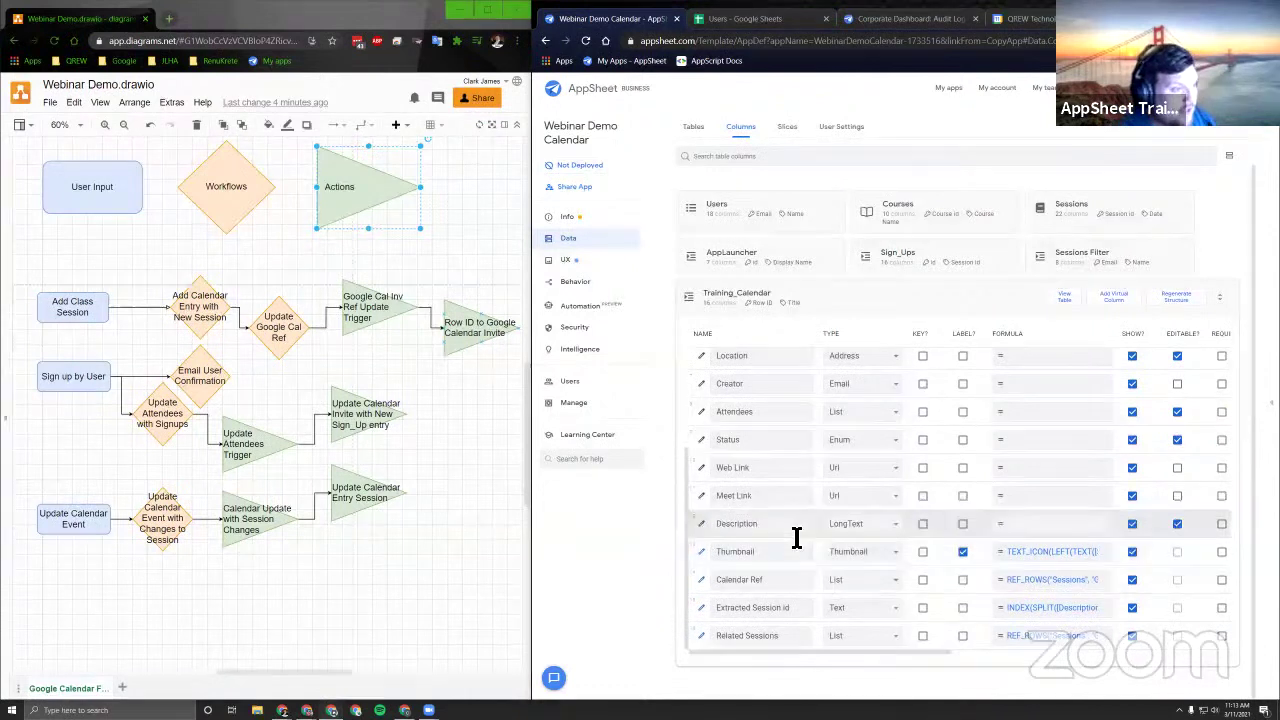
pyautogui.moveTo(720, 608); pyautogui.dragTo(803, 606)
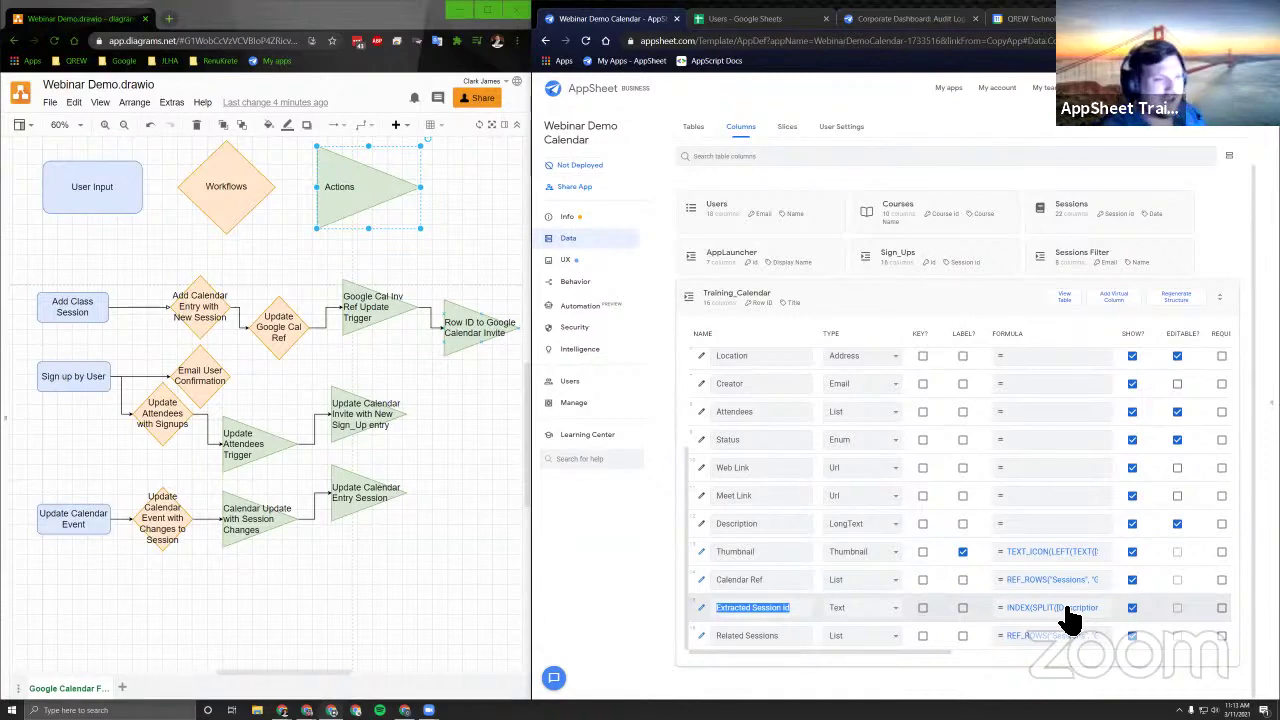
pyautogui.click(1064, 609)
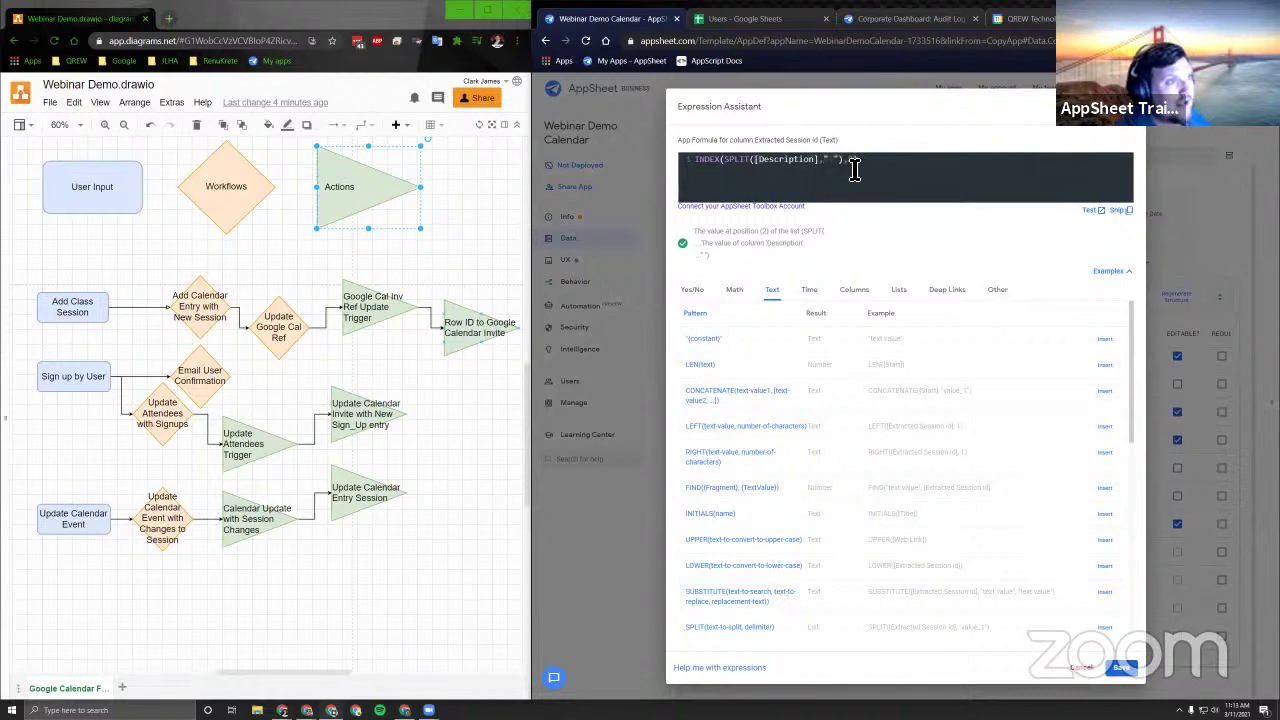
pyautogui.press('Escape')
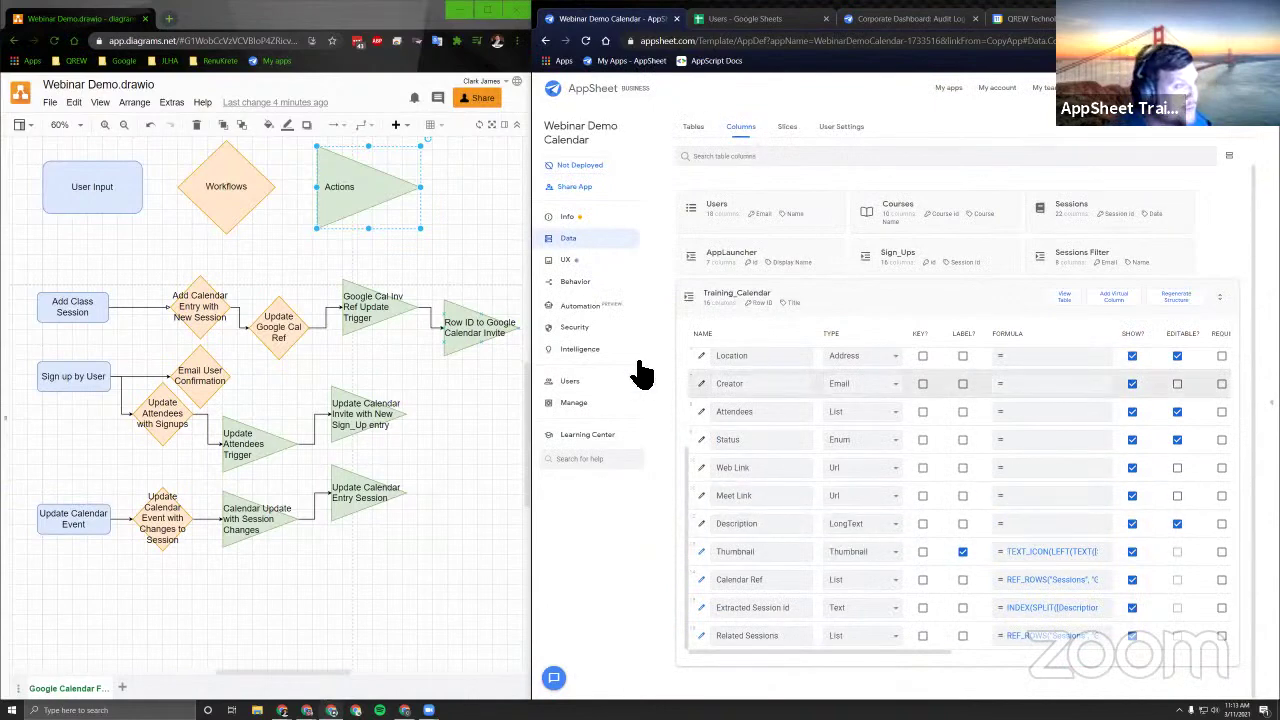
pyautogui.click(594, 286)
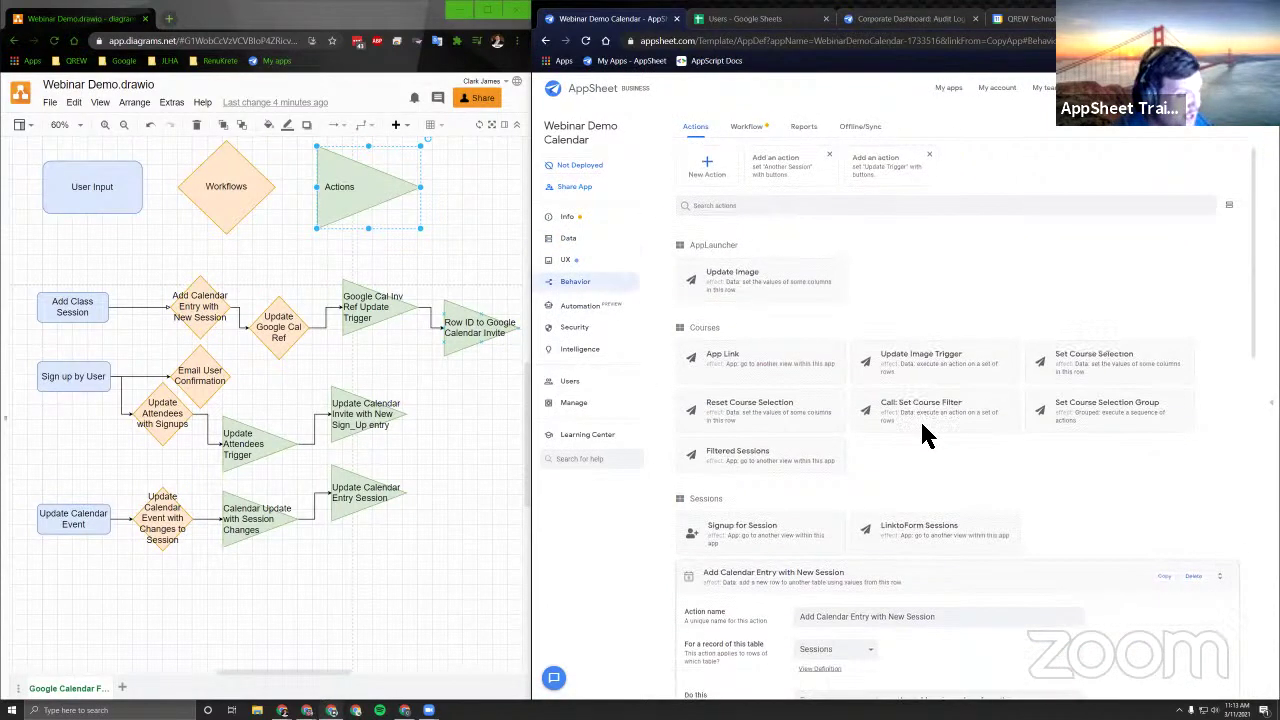
# Check the Description mapping combining Session id with Course Description, then open Workflow.
pyautogui.scroll(-4, 929, 434)
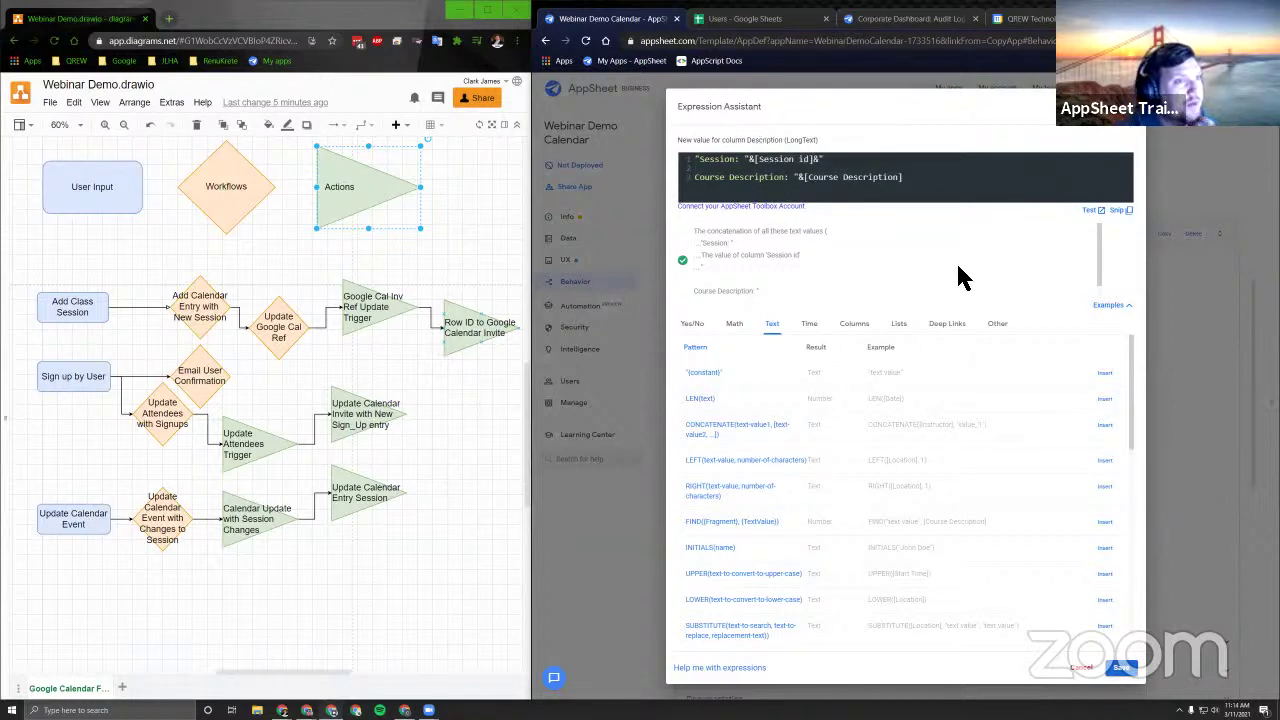
pyautogui.press('Escape')
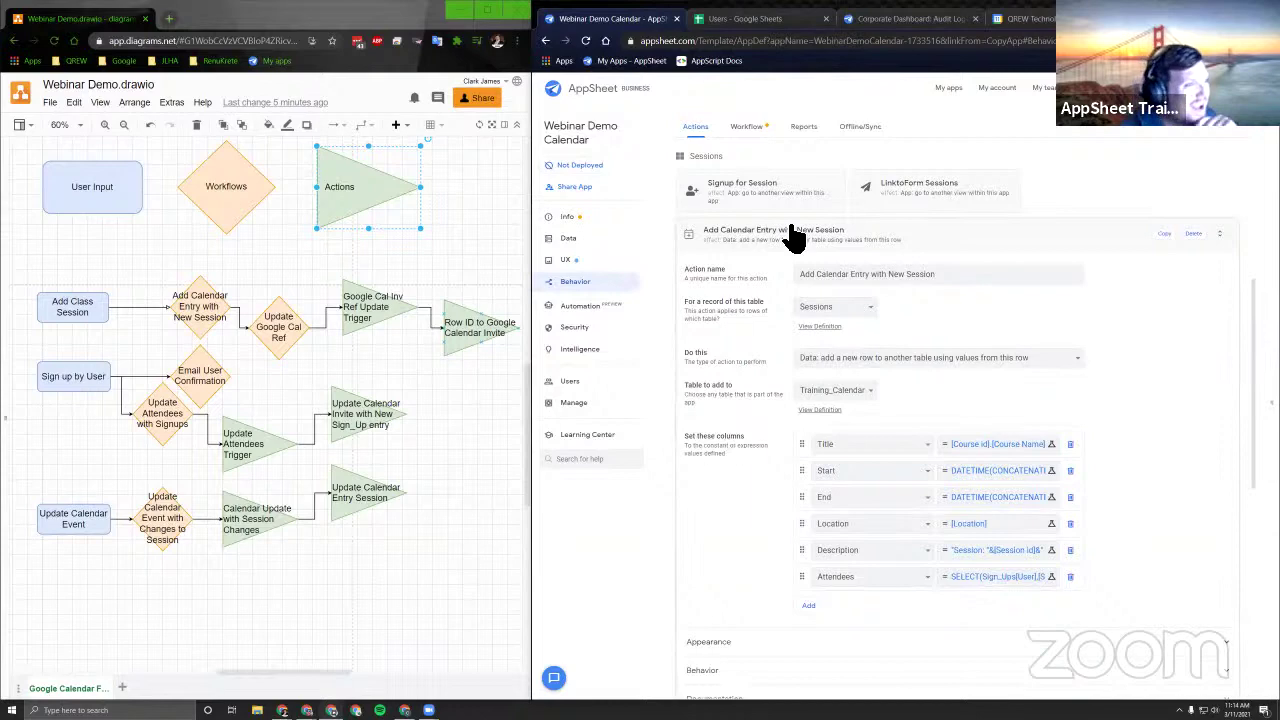
pyautogui.click(747, 127)
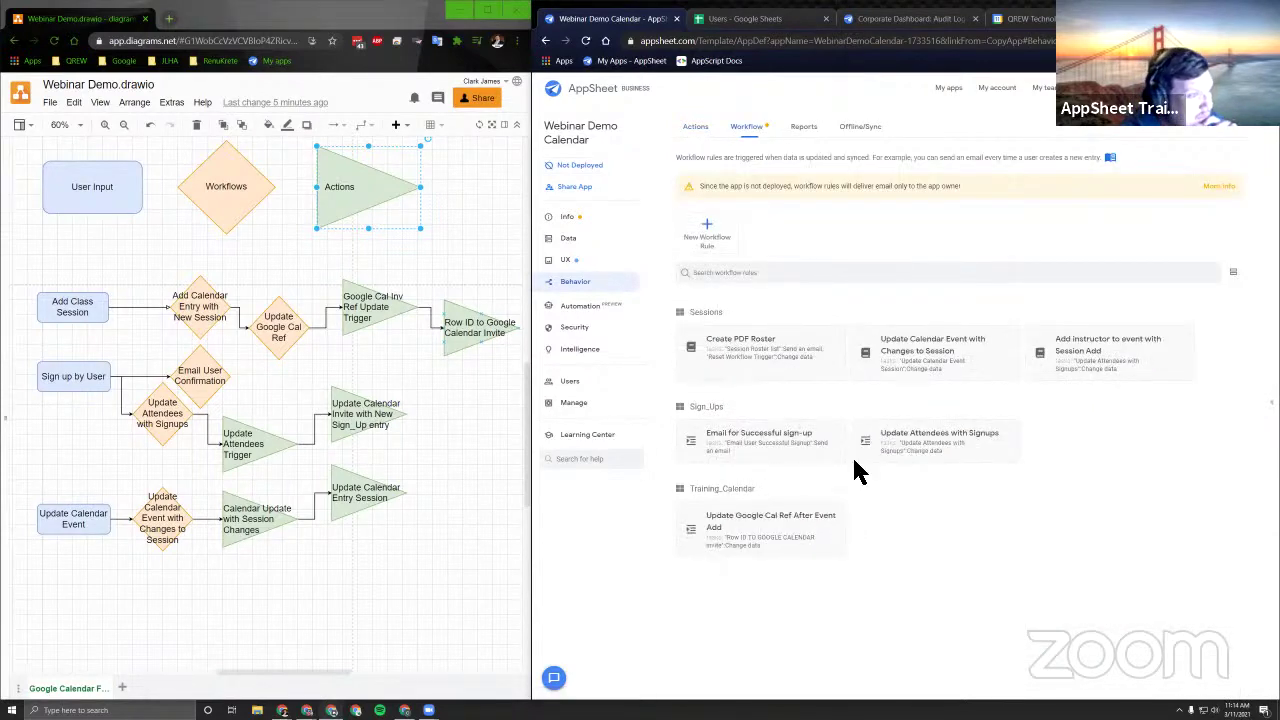
# Open the Attendees expression of Update Calendar Invite with New Sign_Up entry and maximize the browser.
pyautogui.click(700, 130)
pyautogui.scroll(-3, 946, 440)
pyautogui.scroll(-3, 946, 440)
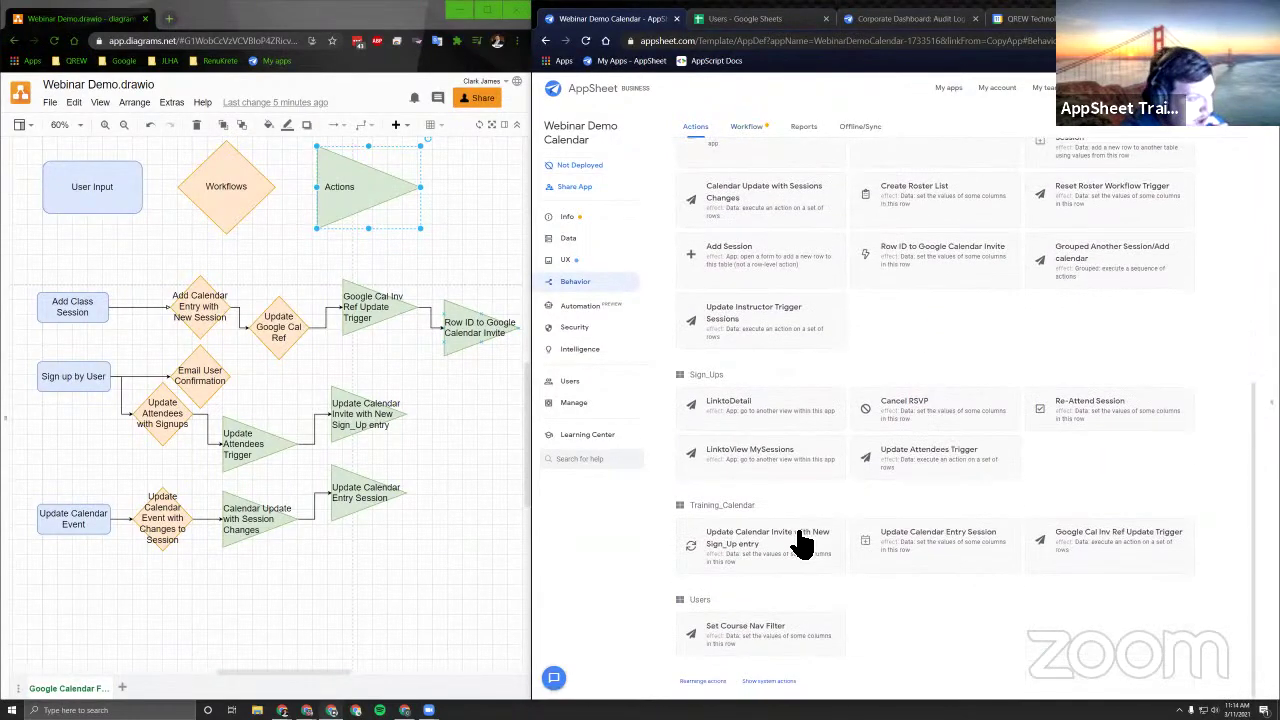
pyautogui.click(805, 543)
pyautogui.click(973, 378)
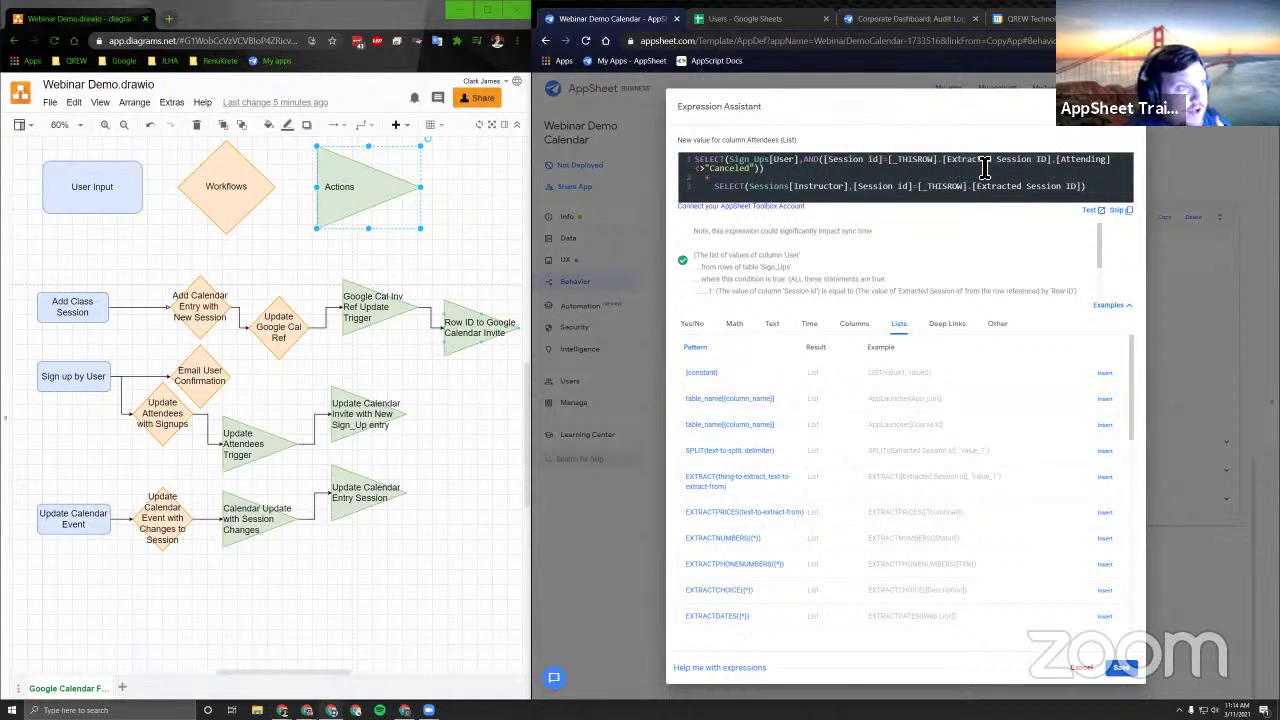
pyautogui.click(1090, 162)
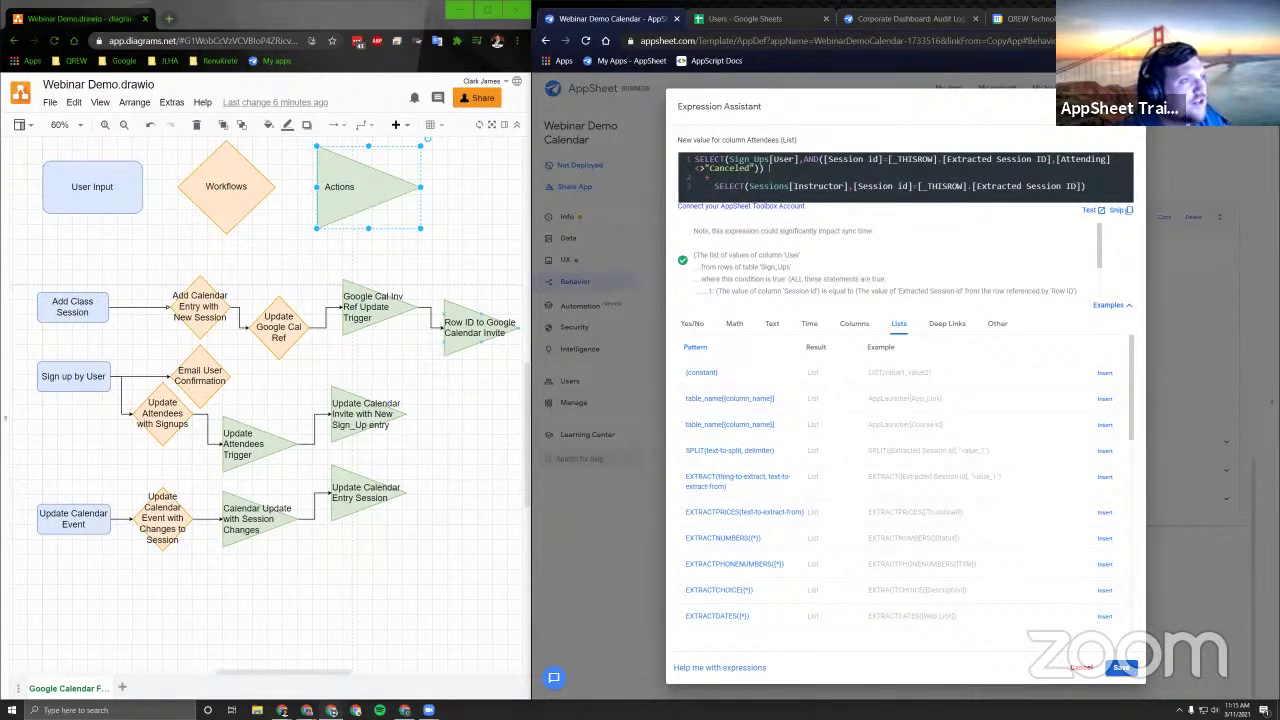
pyautogui.press('super+Up')
# Zoom the page, add the missing closing bracket to the Attendees expression, and save.
pyautogui.click(1266, 32)
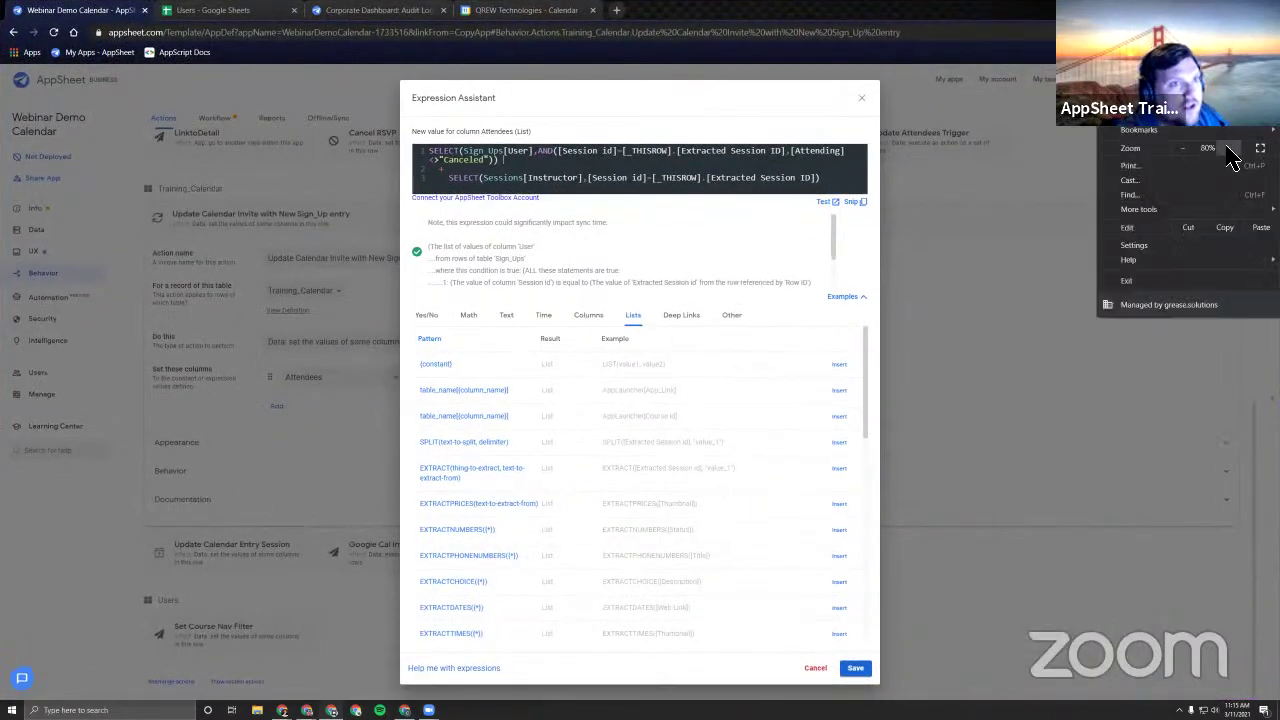
pyautogui.click(1228, 148)
pyautogui.click(838, 302)
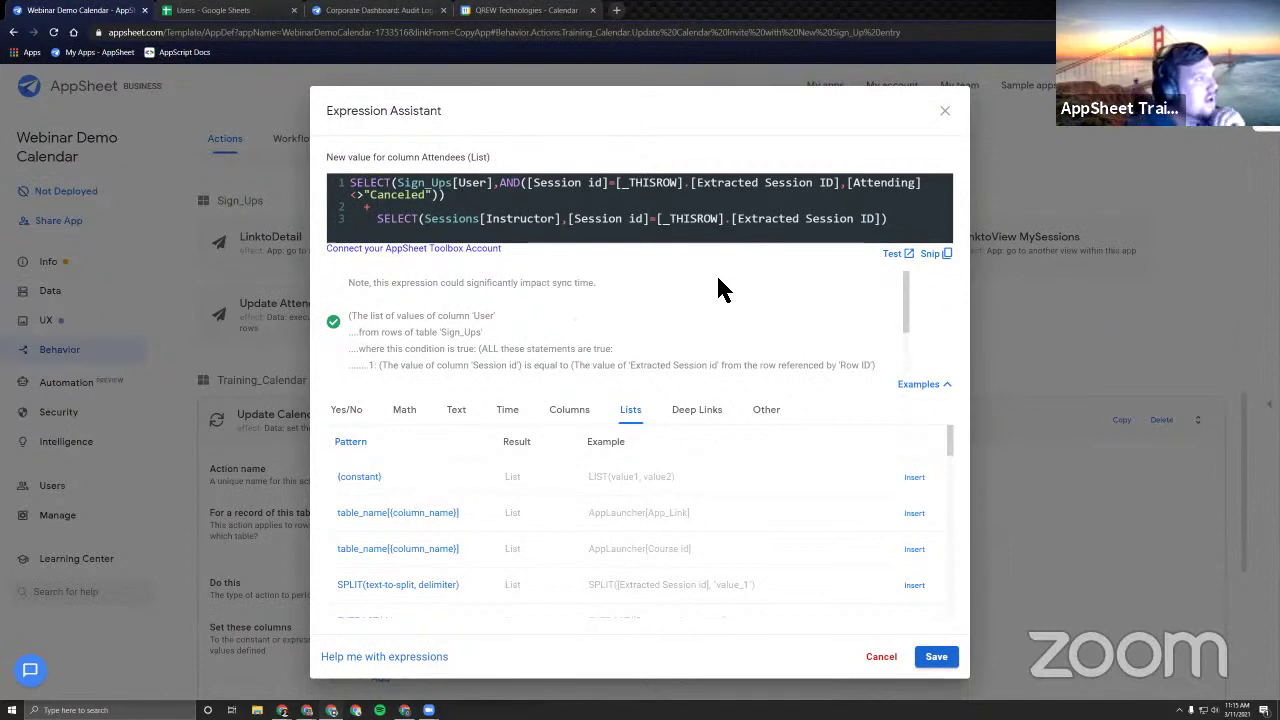
pyautogui.click(910, 220)
pyautogui.write(')')
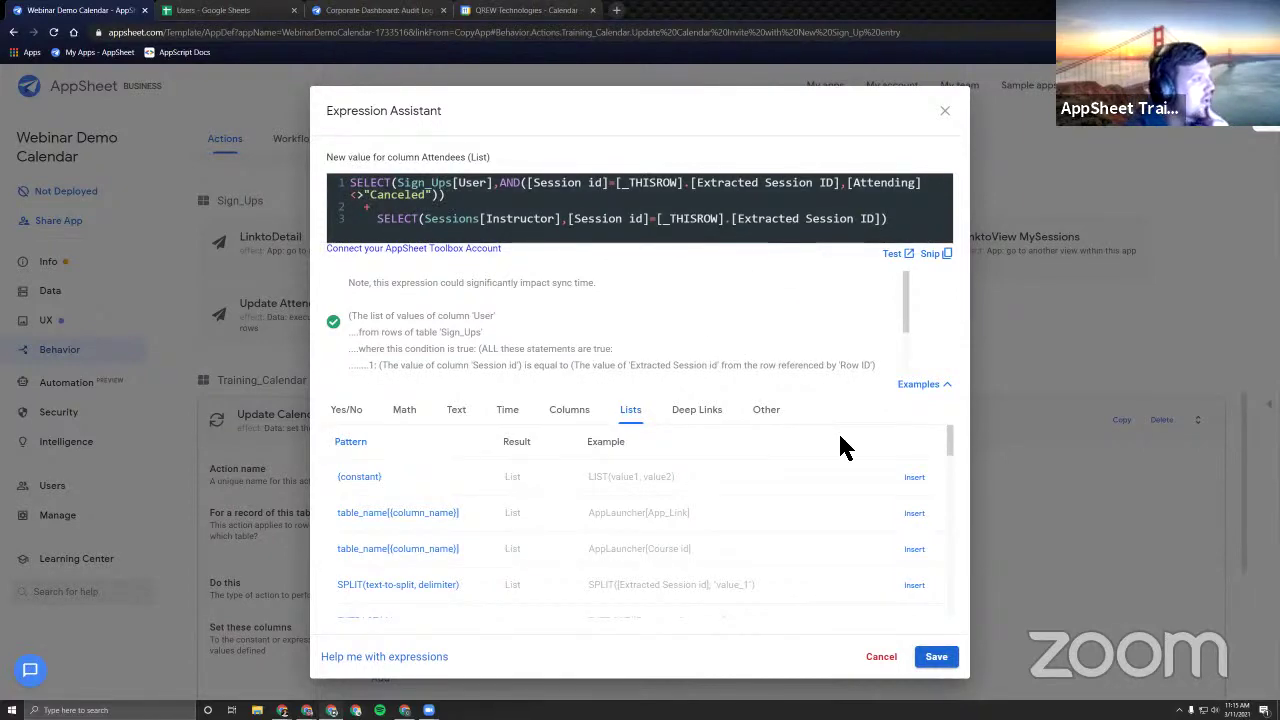
pyautogui.click(882, 657)
# Review the Referenced Rows expression of the Google Cal Inv Ref Update Trigger action.
pyautogui.scroll(-3, 711, 337)
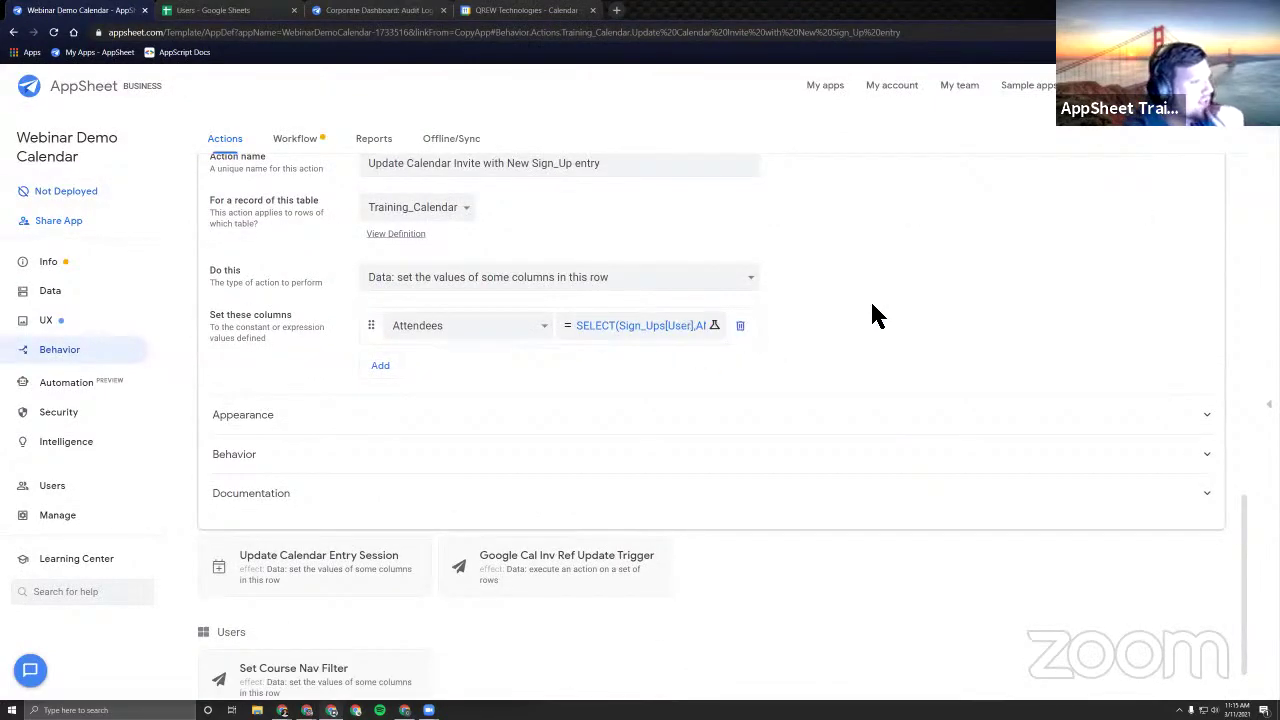
pyautogui.scroll(3, 806, 450)
pyautogui.click(740, 360)
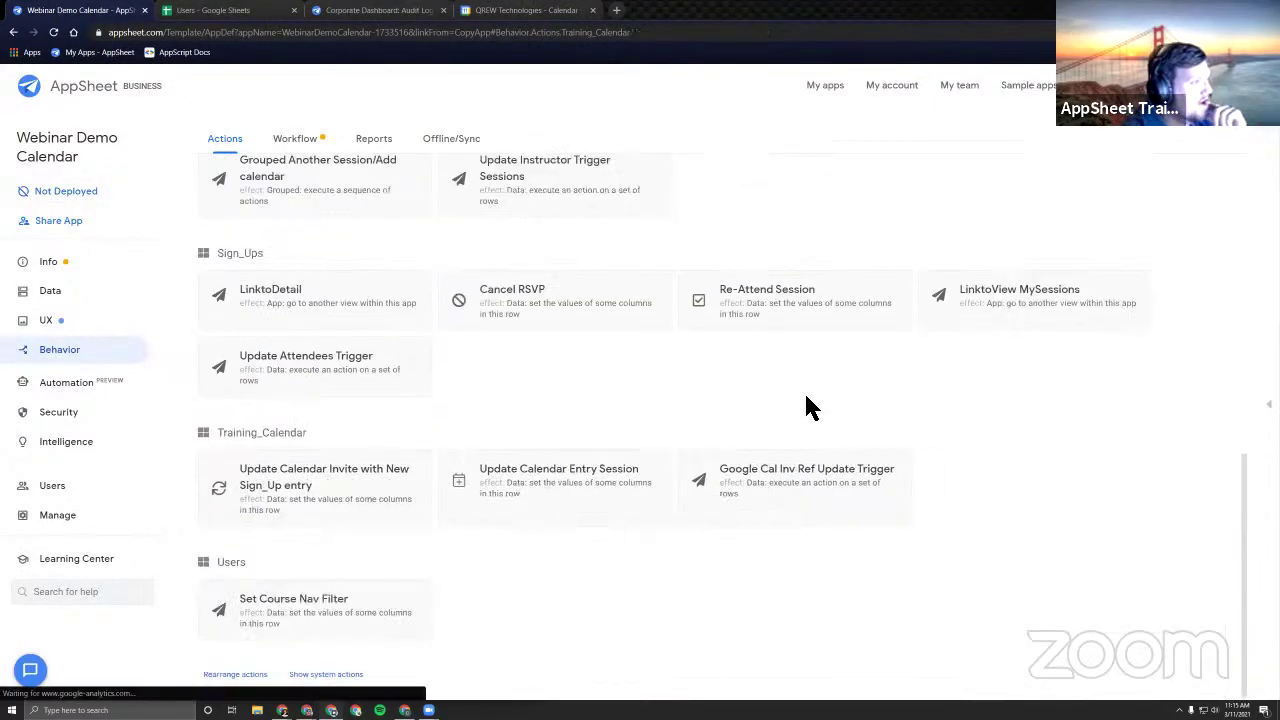
pyautogui.click(786, 505)
pyautogui.click(620, 462)
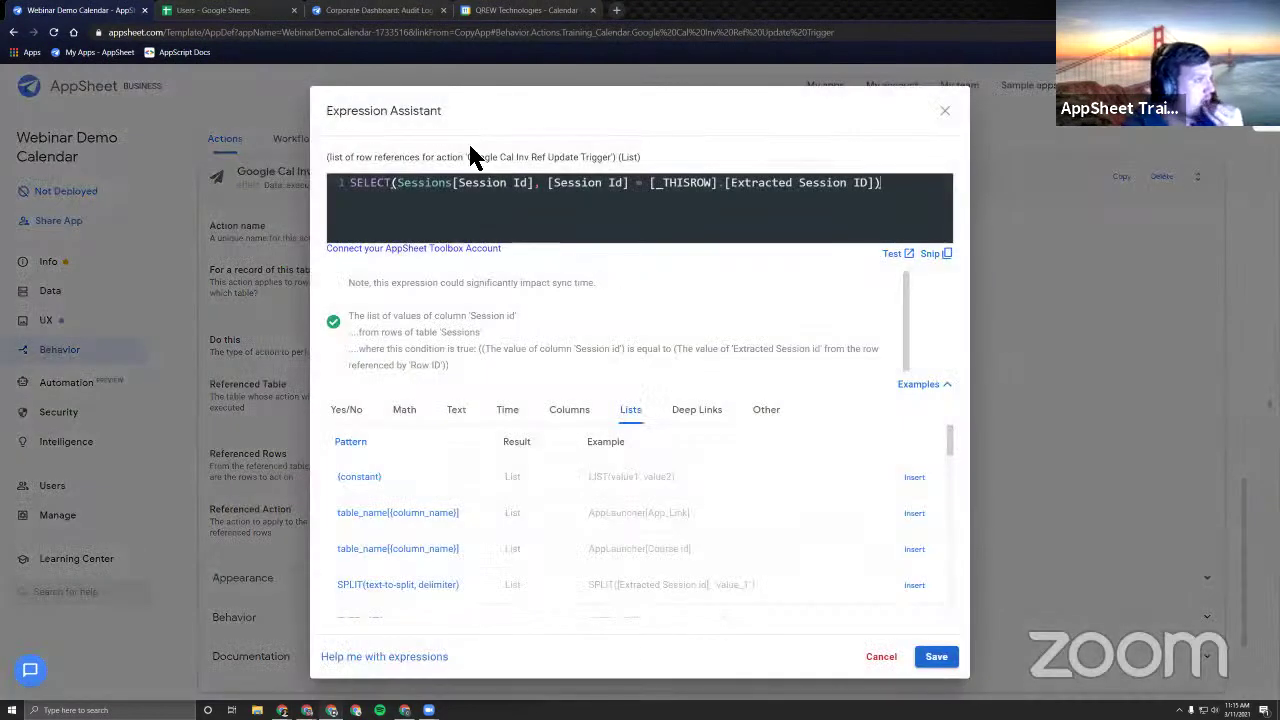
pyautogui.moveTo(467, 157); pyautogui.dragTo(558, 165)
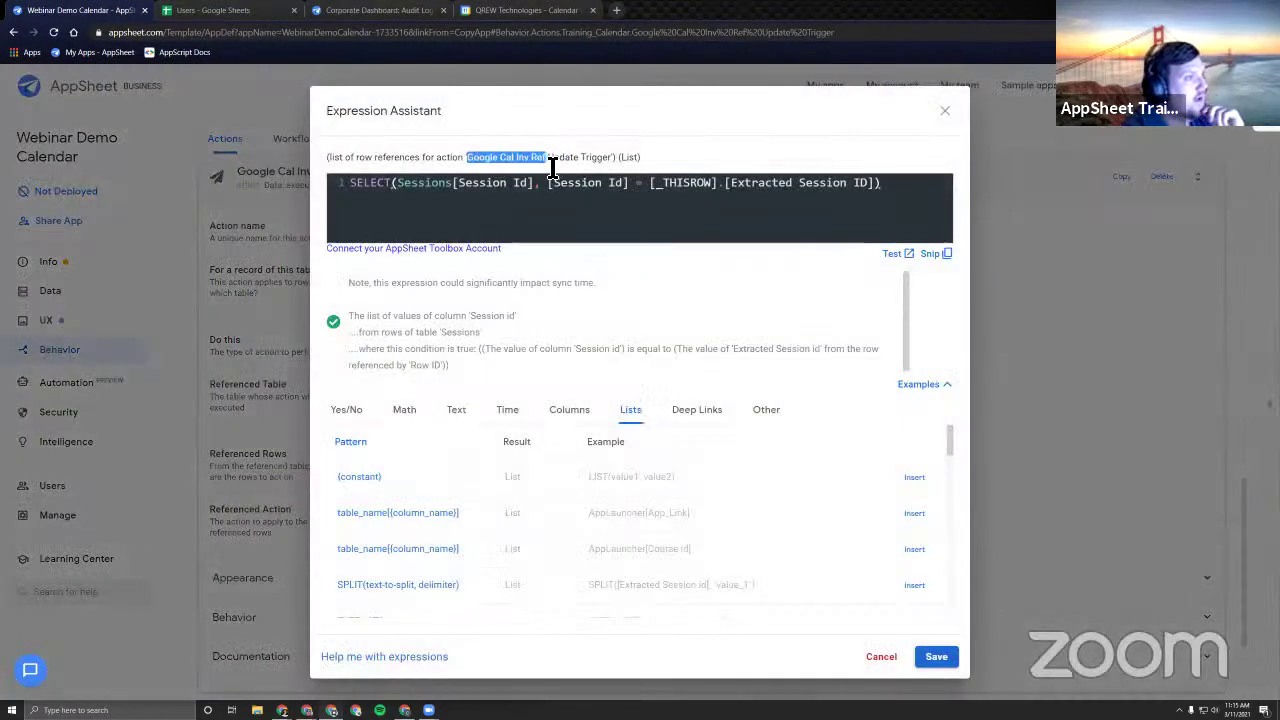
pyautogui.click(658, 165)
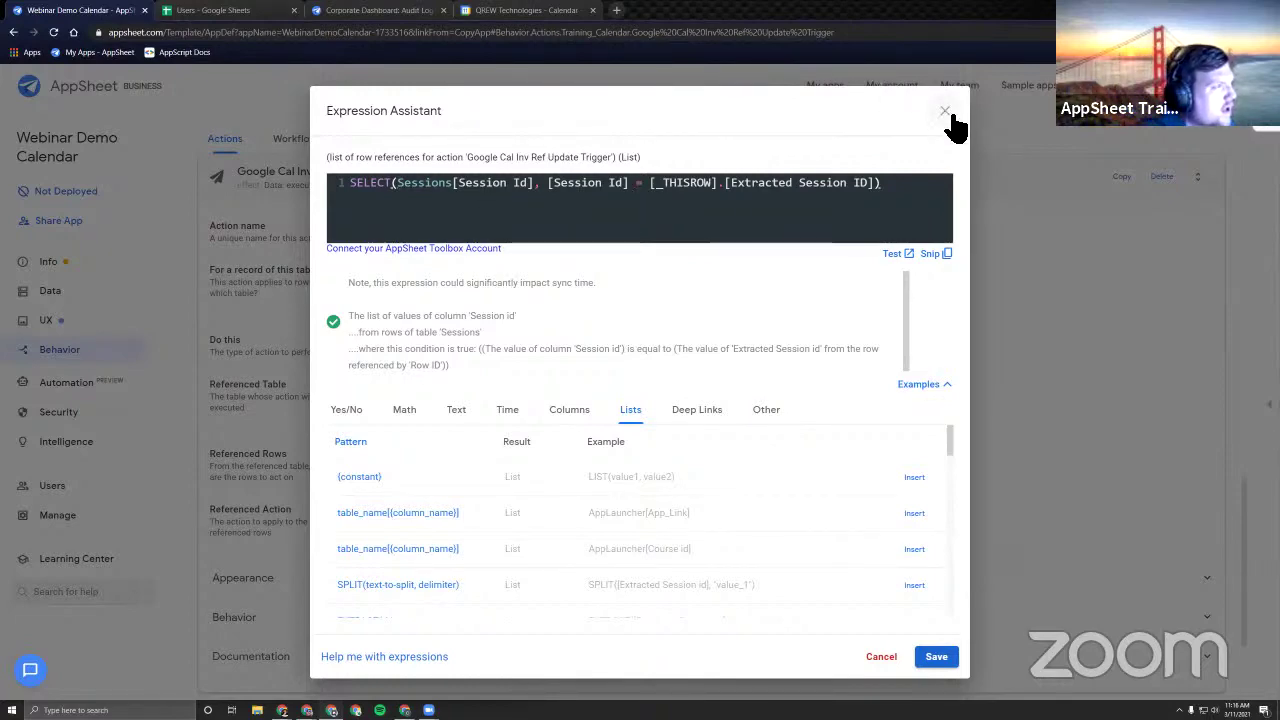
pyautogui.click(946, 113)
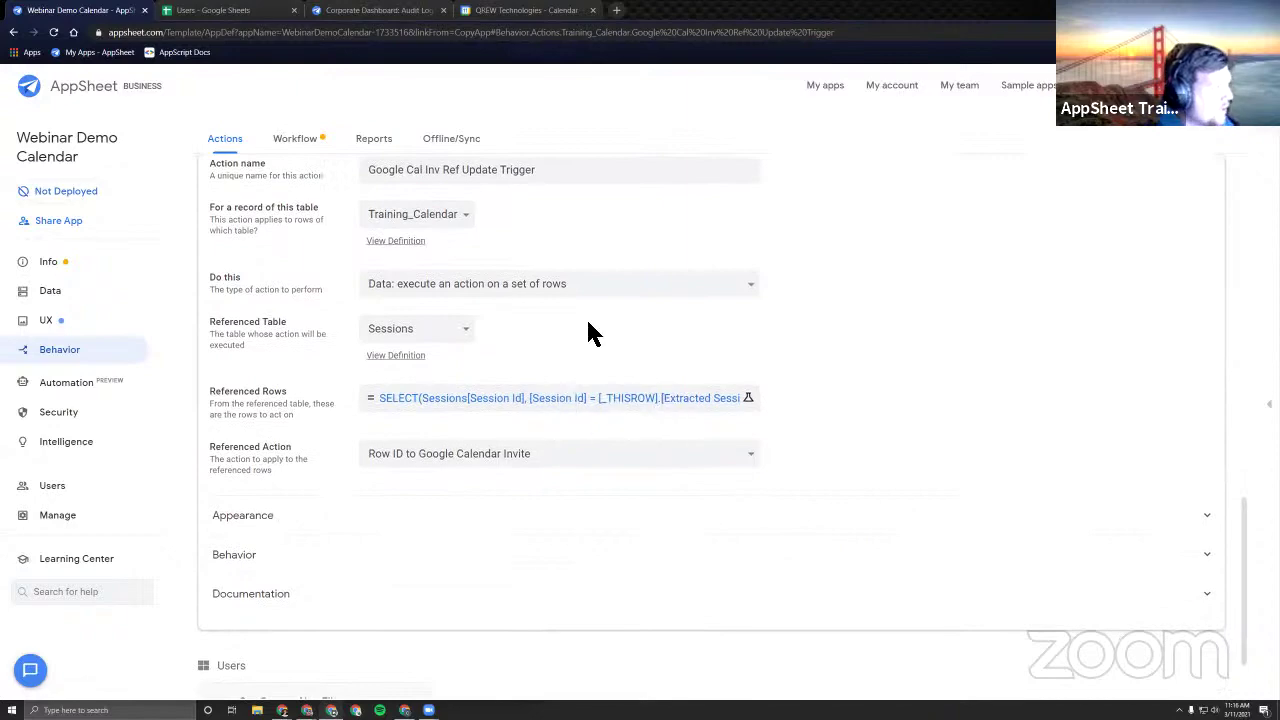
pyautogui.scroll(2, 592, 334)
pyautogui.click(560, 523)
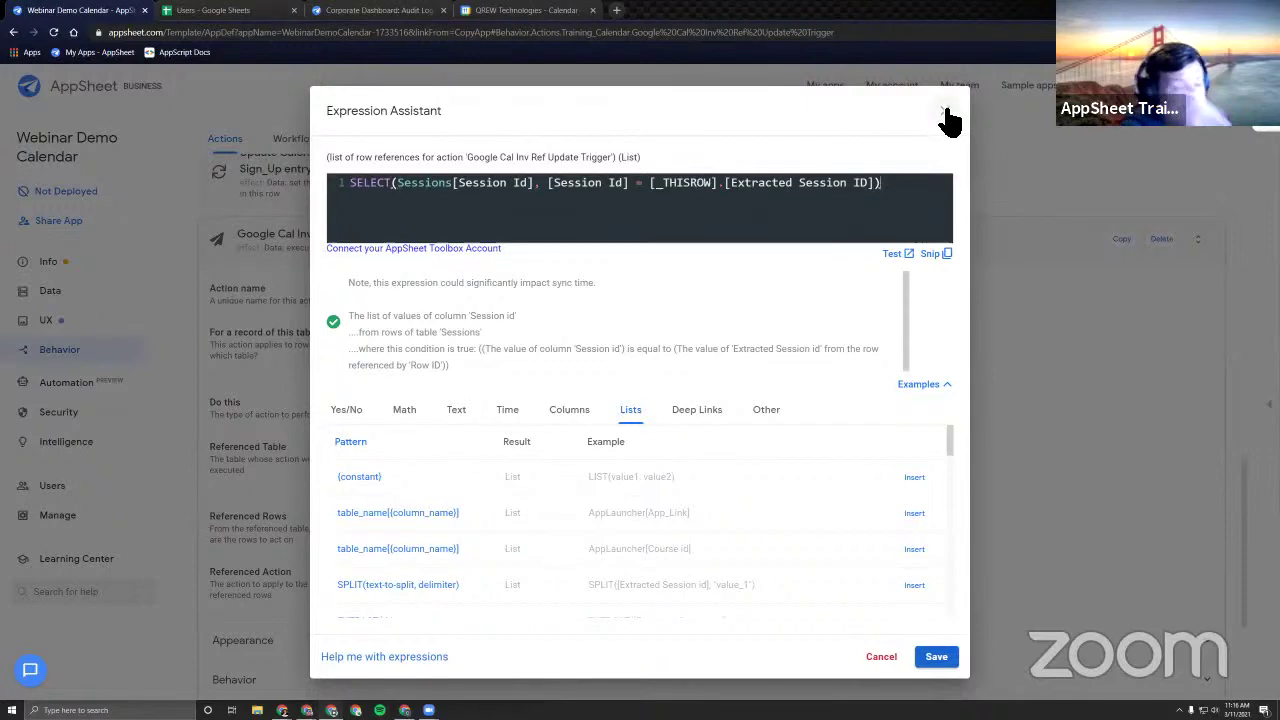
pyautogui.click(944, 110)
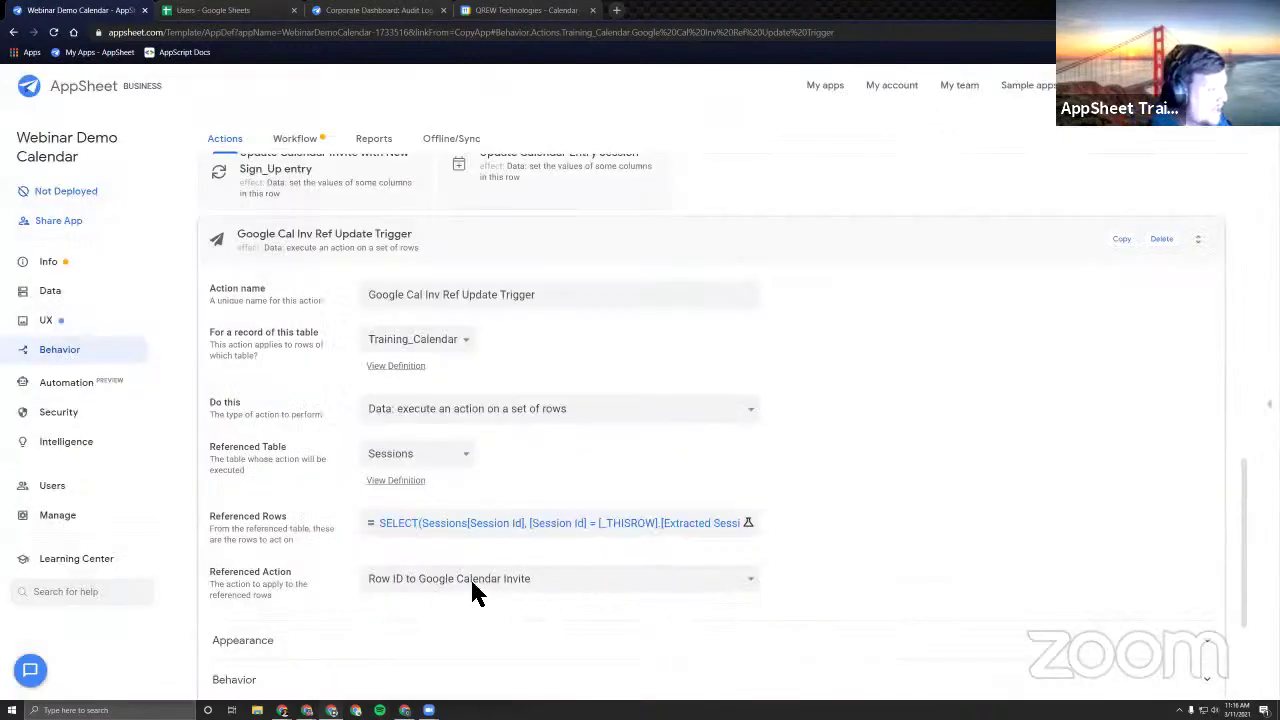
pyautogui.click(229, 143)
# Review the Row ID to Google Calendar Invite formula, then switch to the Sessions sheet.
pyautogui.click(503, 253)
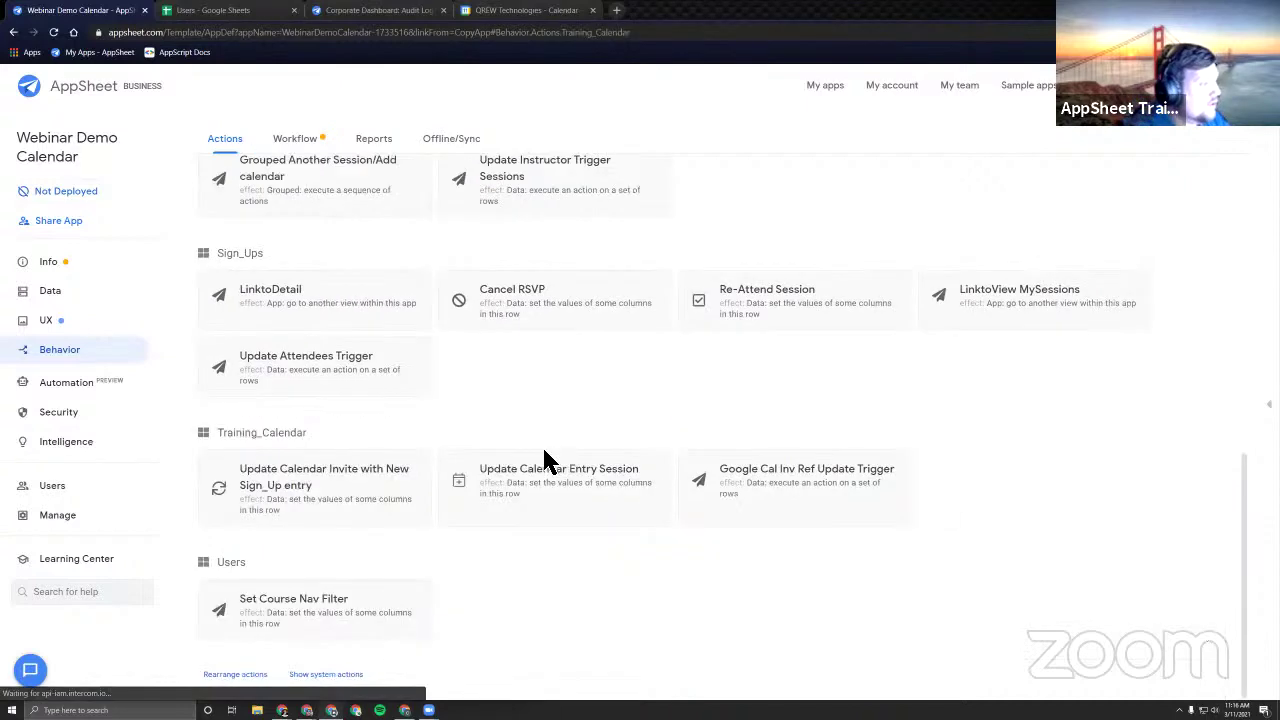
pyautogui.scroll(3, 560, 430)
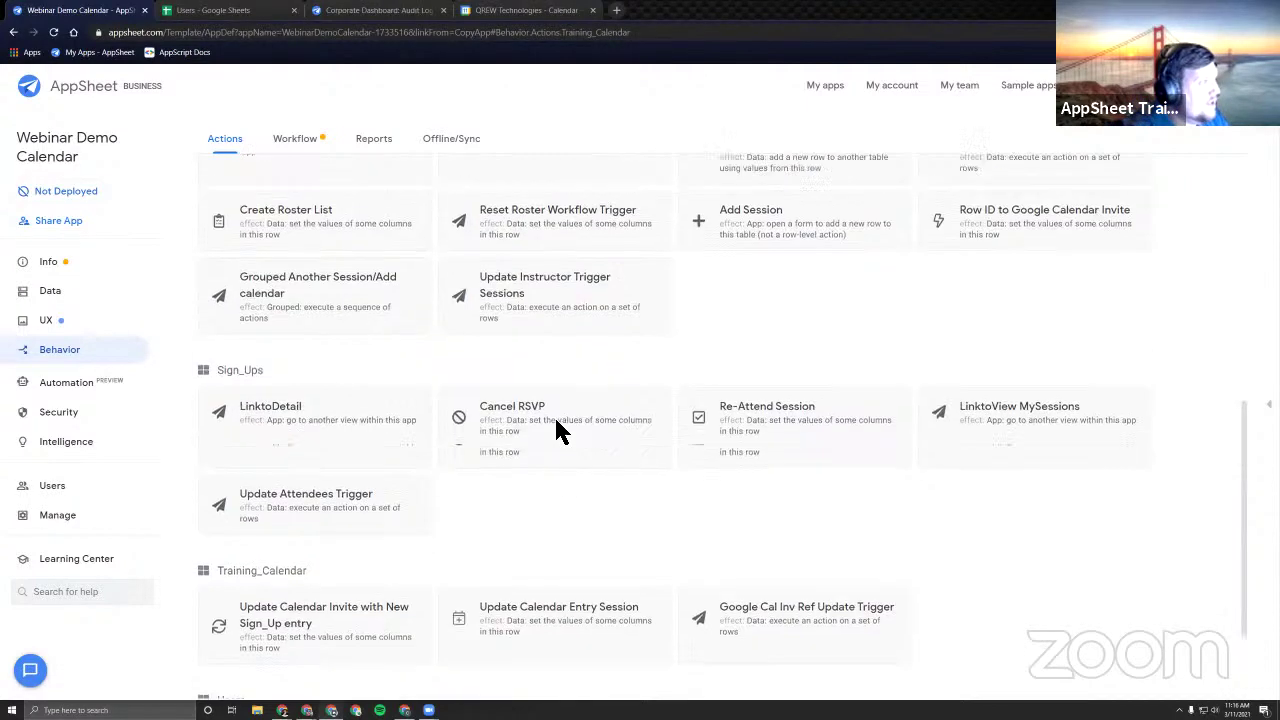
pyautogui.click(995, 365)
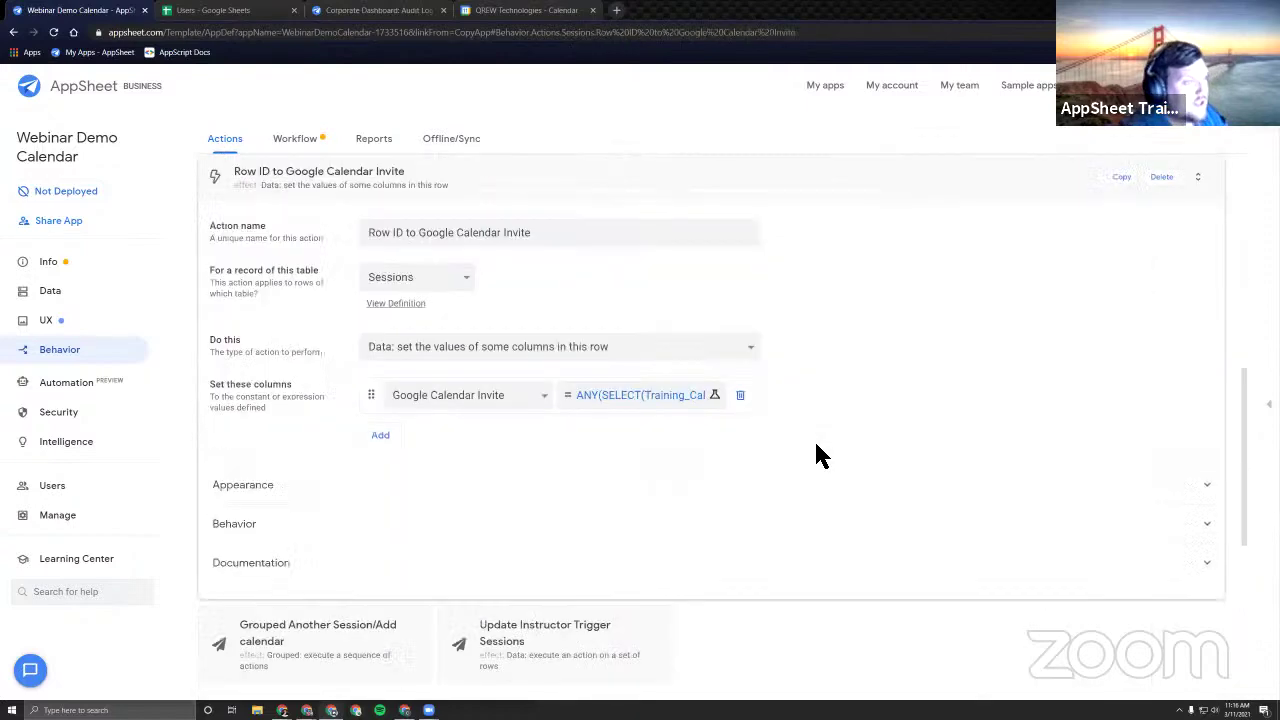
pyautogui.click(628, 400)
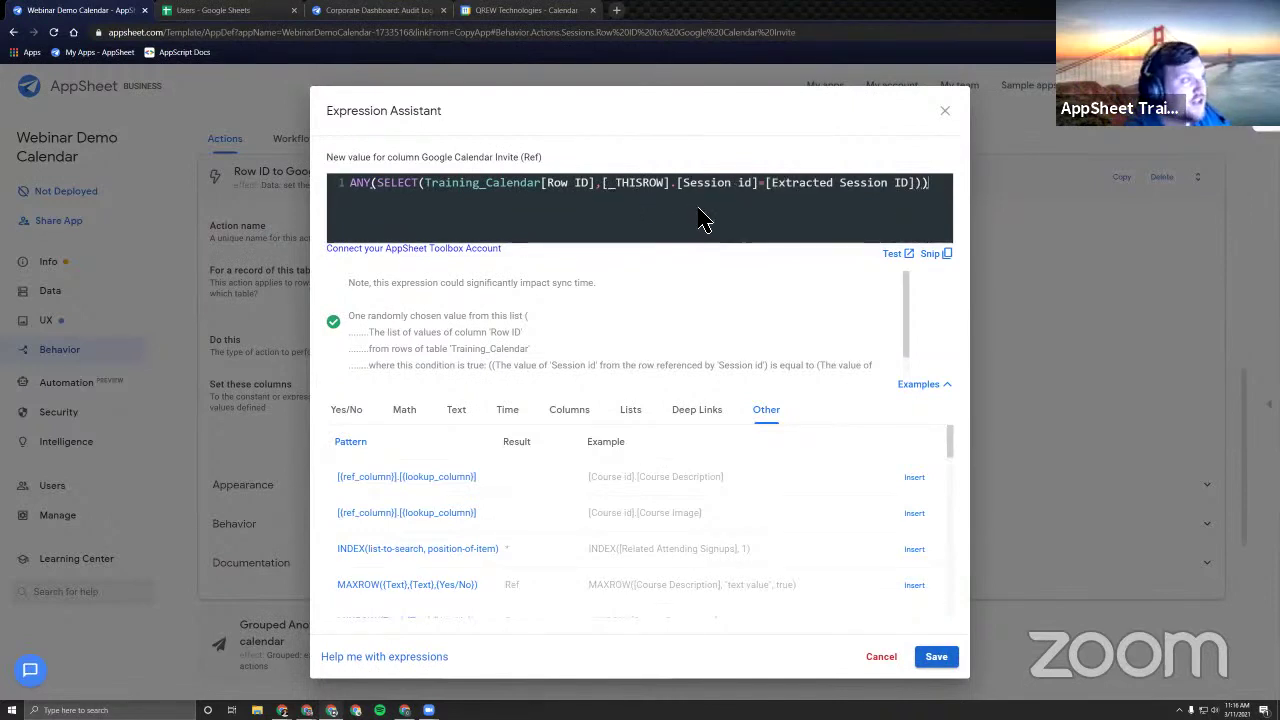
pyautogui.click(945, 112)
pyautogui.click(213, 10)
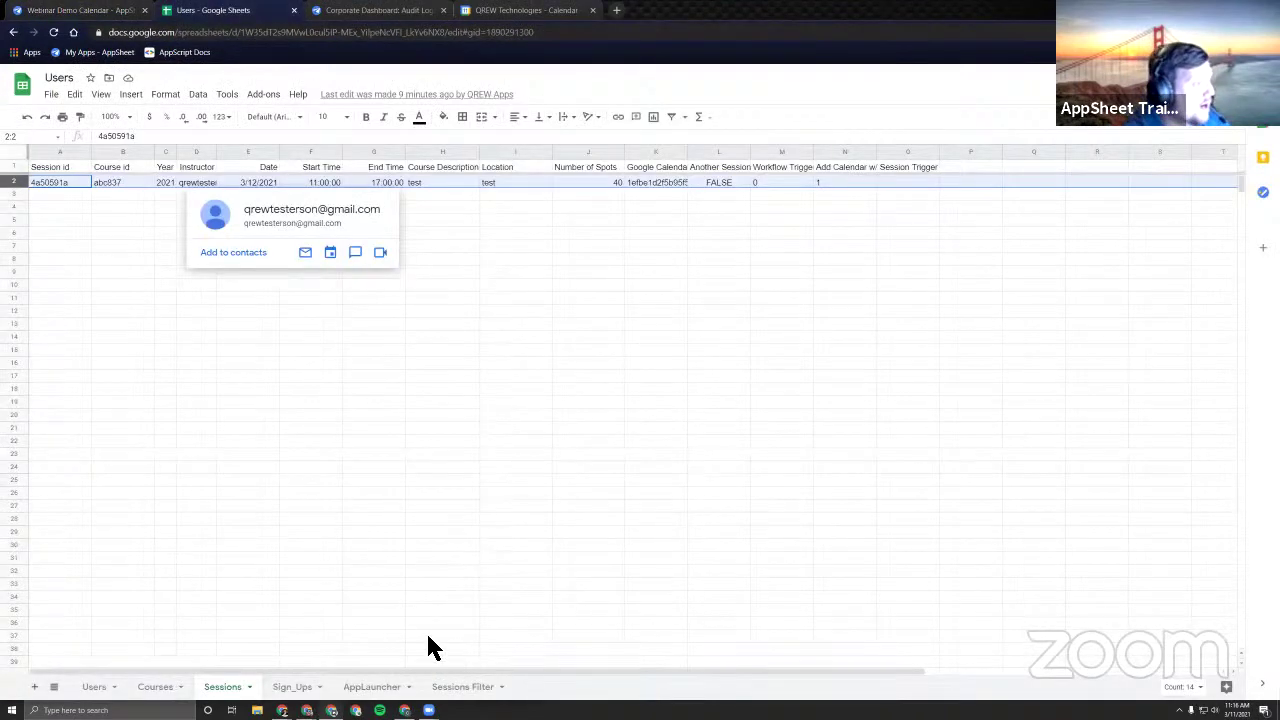
# Read the full calendar ID 1efbe1d2f5b95f53 in cell K2 without editing it.
pyautogui.click(660, 190)
pyautogui.doubleClick(664, 188)
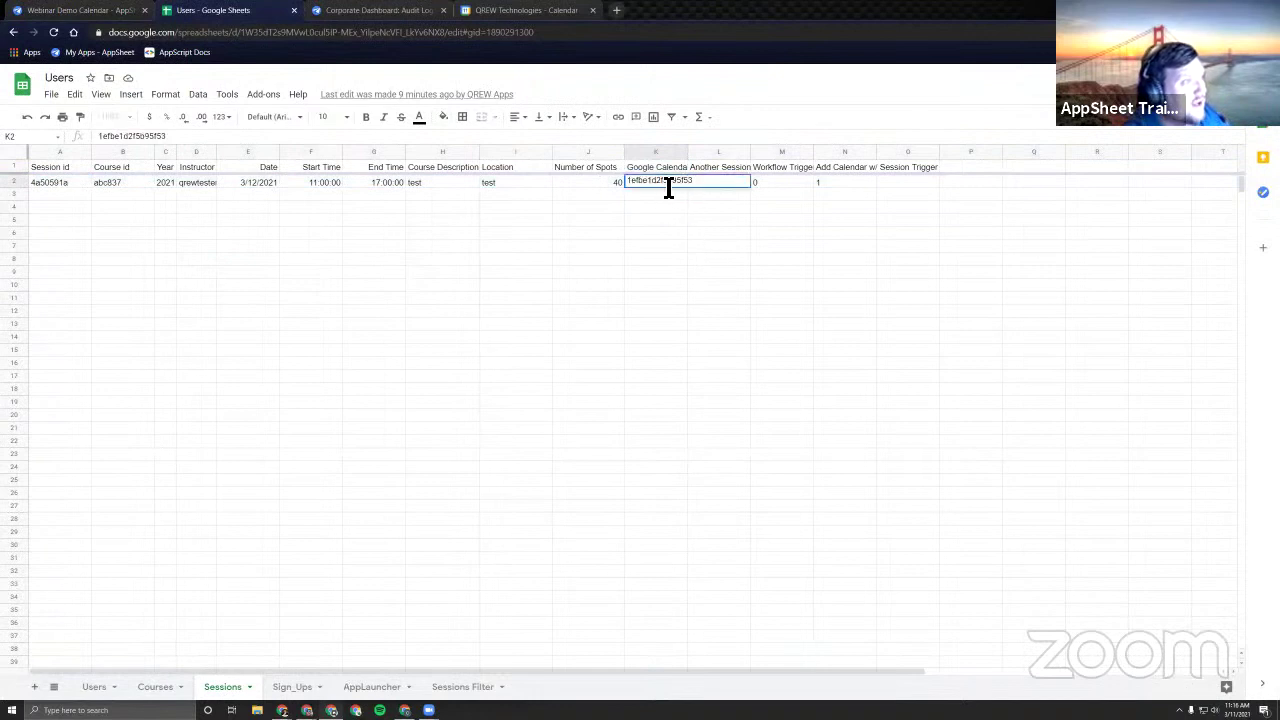
pyautogui.moveTo(703, 189); pyautogui.dragTo(638, 248)
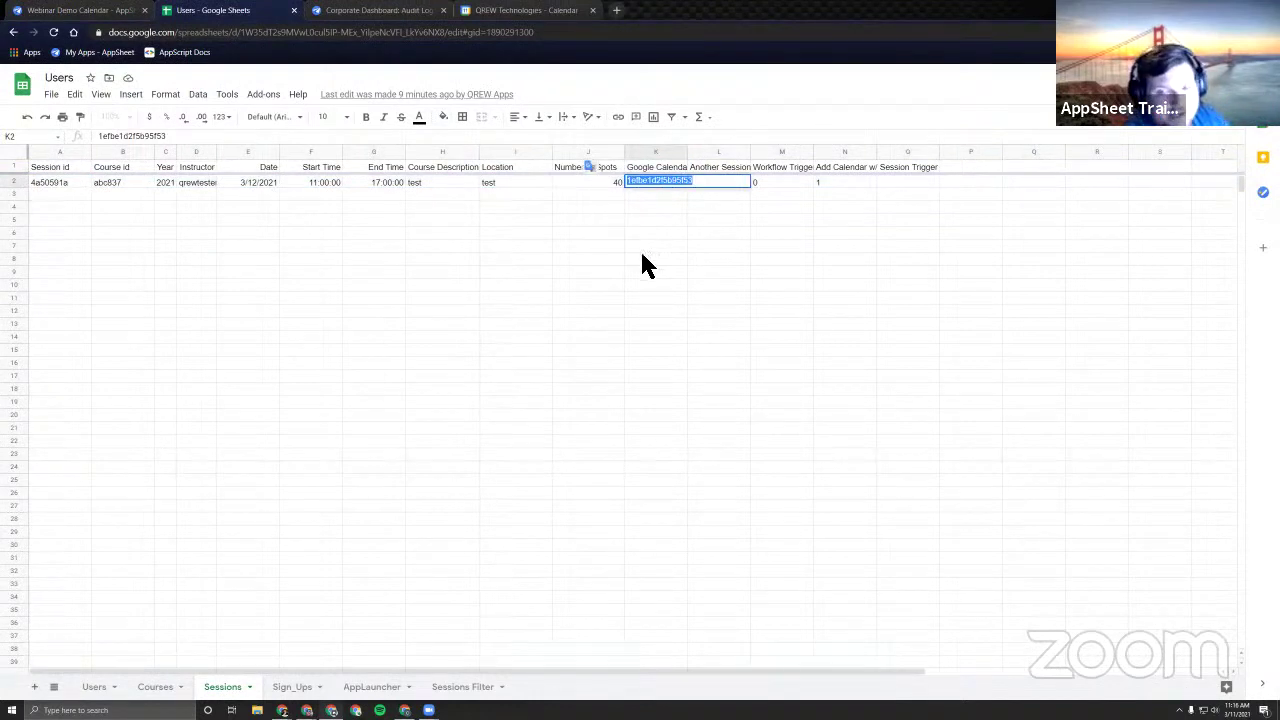
pyautogui.click(656, 220)
pyautogui.click(652, 183)
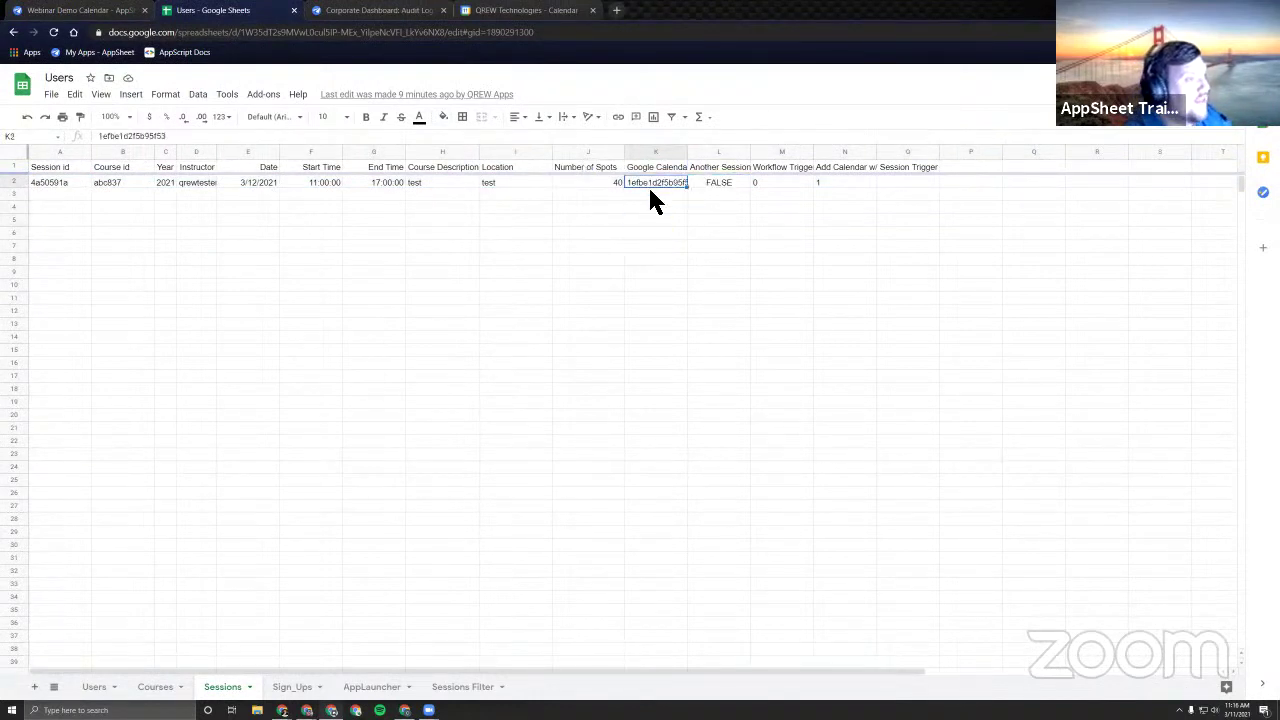
pyautogui.click(548, 12)
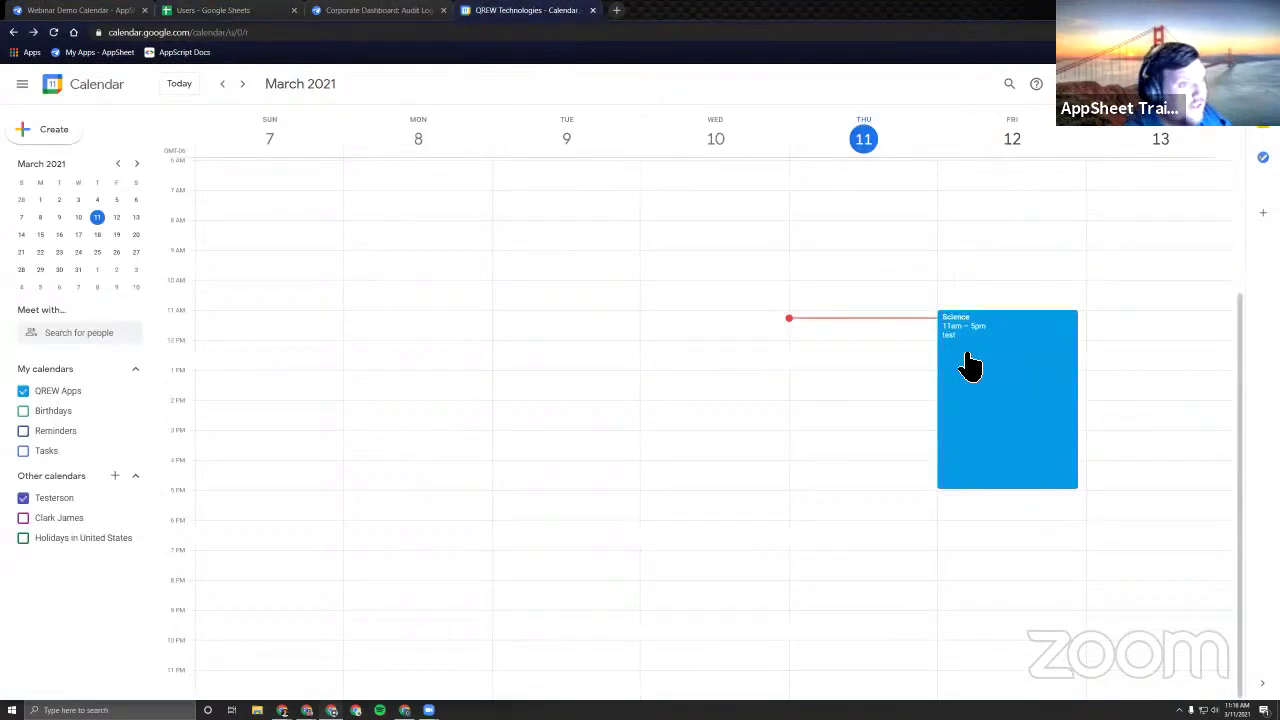
# View the Science event details for Friday, March 12, 11am–5pm, then return to AppSheet.
pyautogui.click(985, 340)
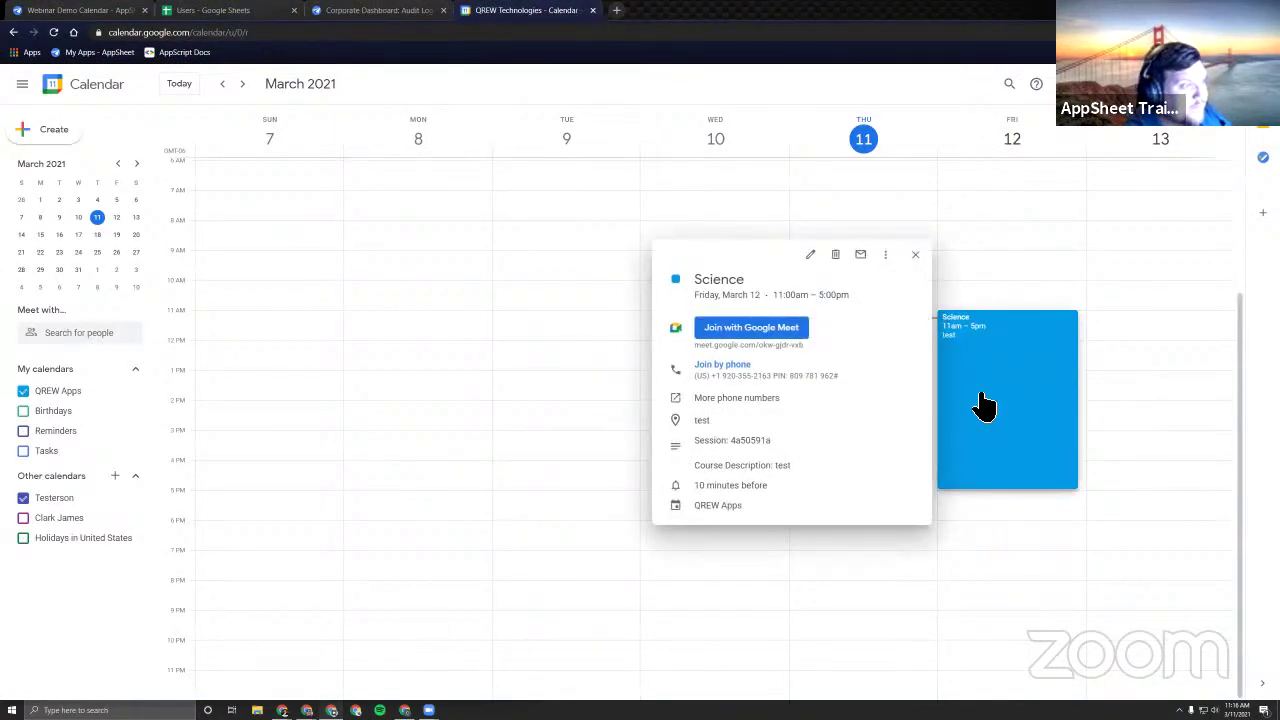
pyautogui.click(600, 200)
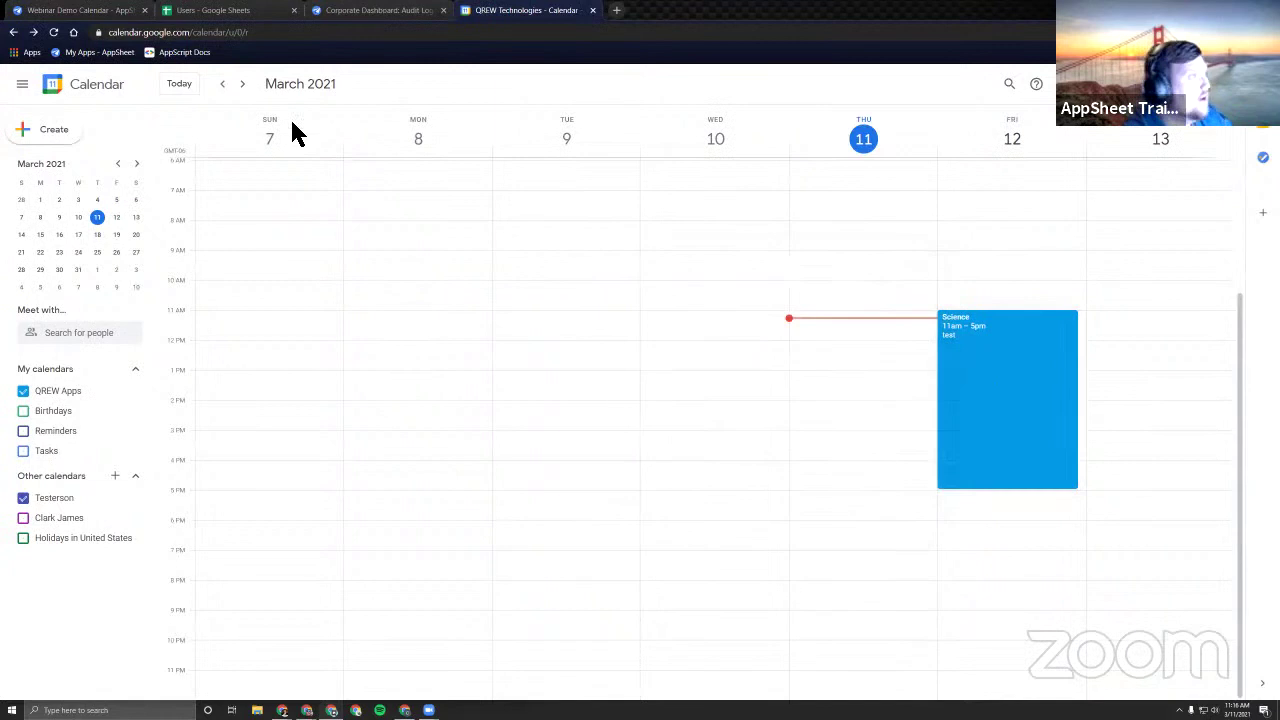
pyautogui.click(97, 12)
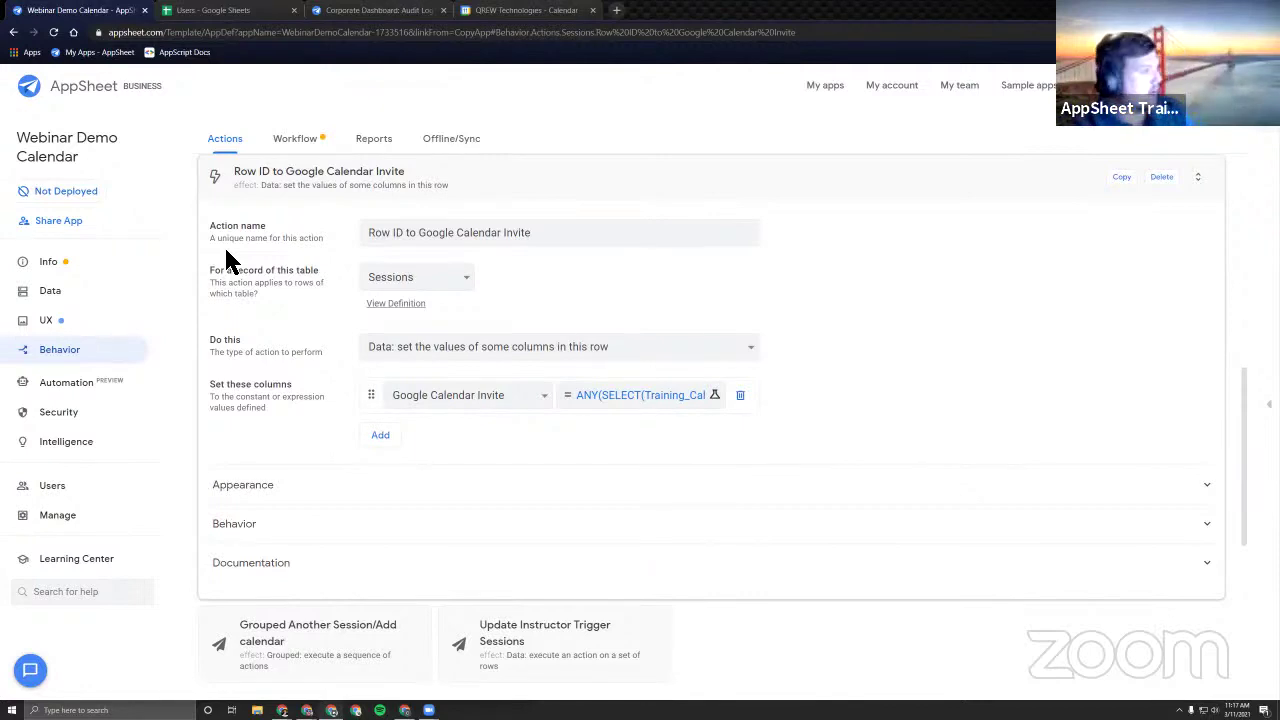
# Clear a stray text selection and collapse the Row ID to Google Calendar Invite action.
pyautogui.moveTo(304, 312); pyautogui.dragTo(245, 342)
pyautogui.click(644, 293)
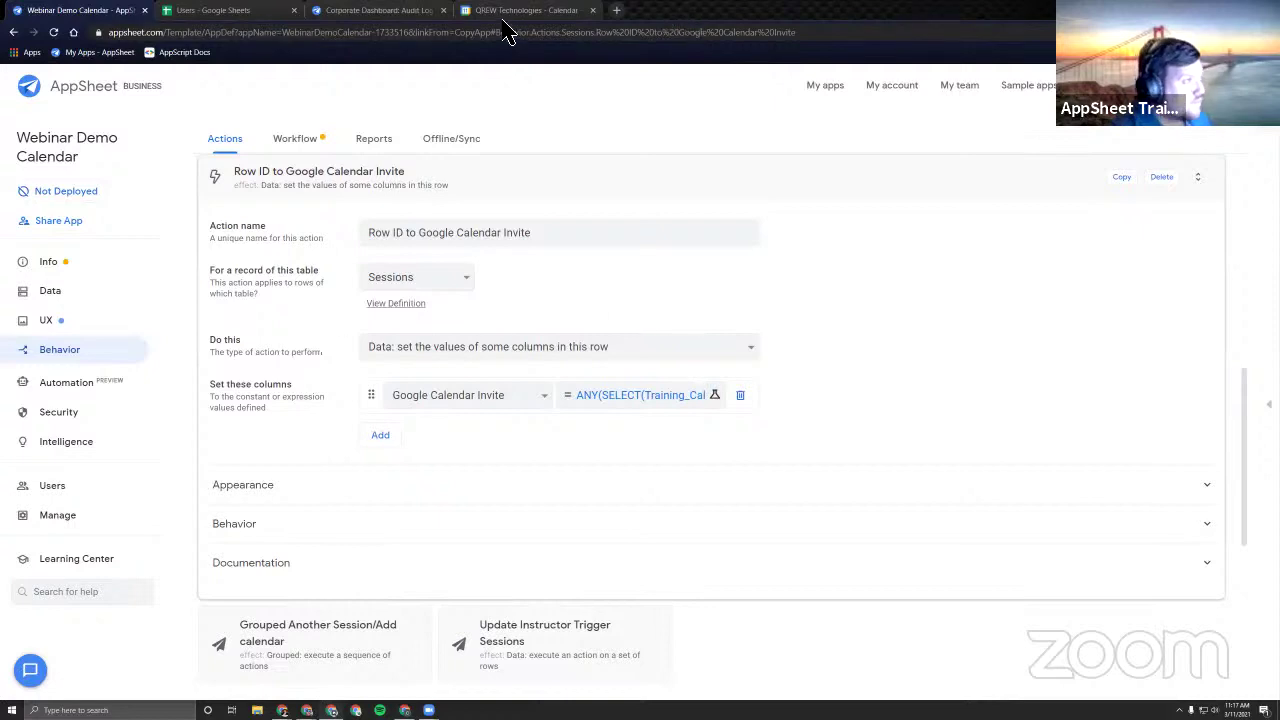
pyautogui.click(527, 205)
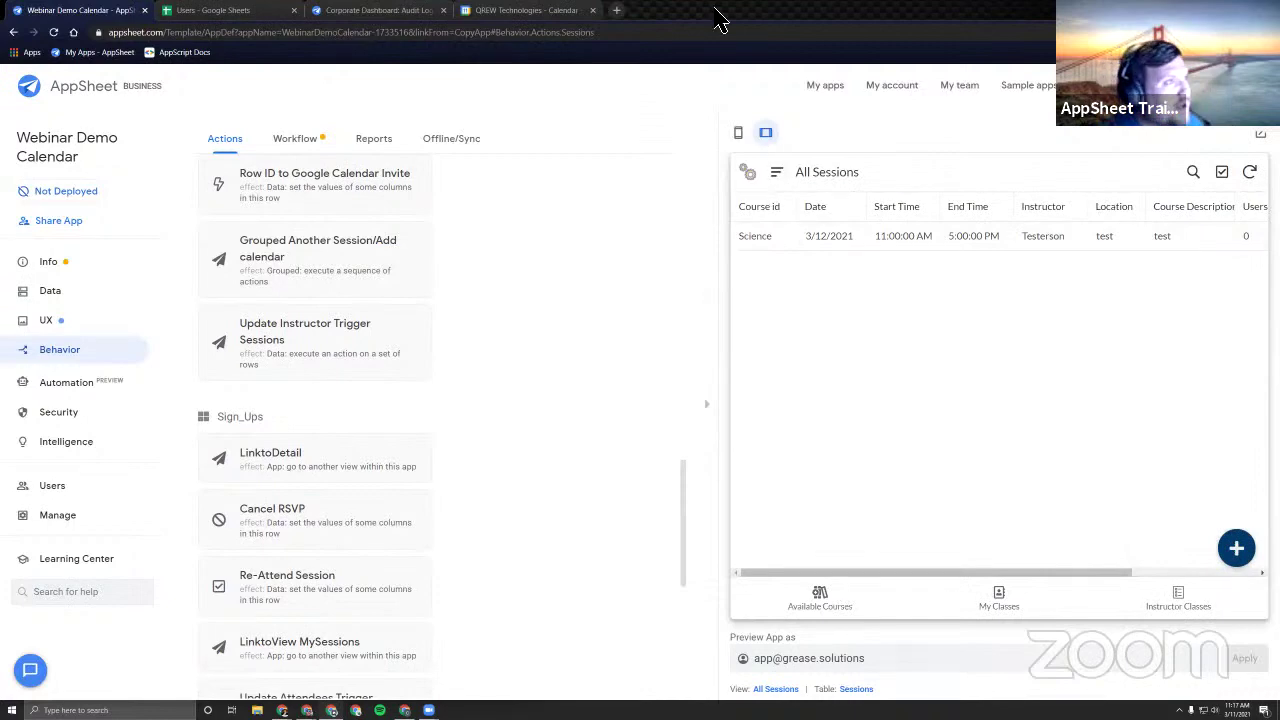
# Snap Google Calendar to the right half beside the AppSheet editor and switch the preview to mobile layout.
pyautogui.click(522, 14)
pyautogui.moveTo(522, 15); pyautogui.dragTo(657, 29)
pyautogui.press('super+Right')
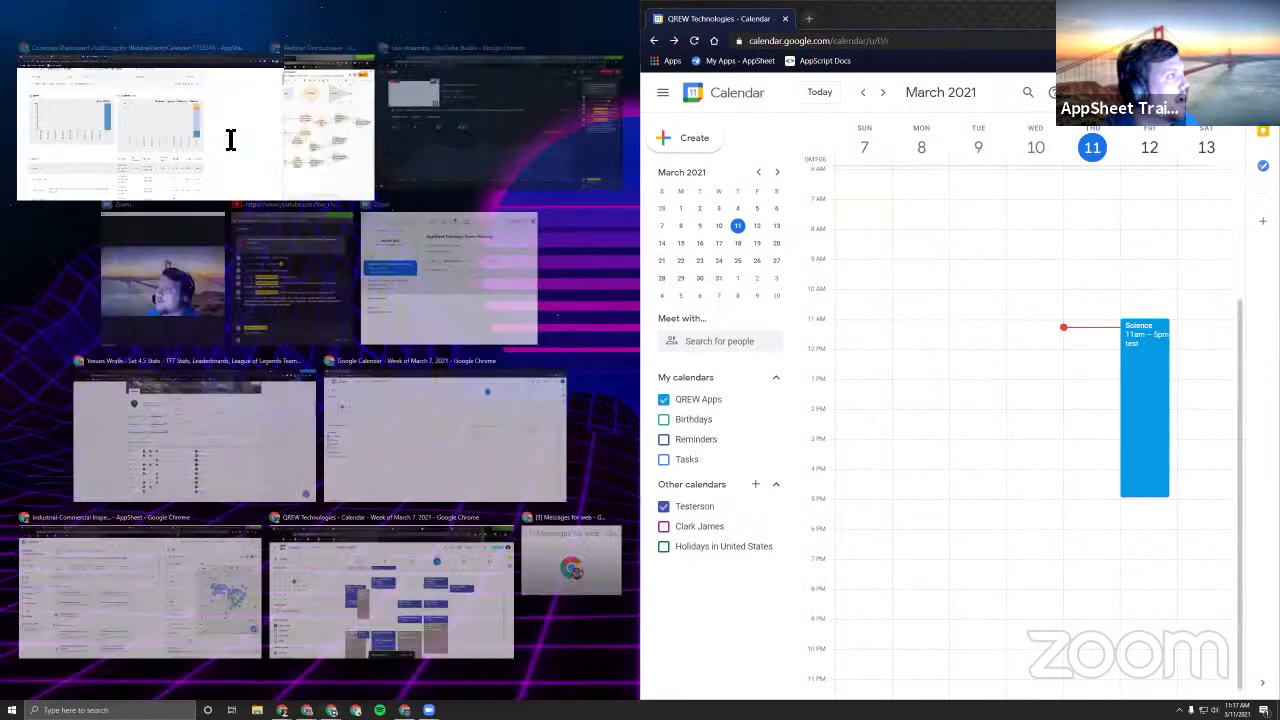
pyautogui.click(150, 100)
pyautogui.click(100, 15)
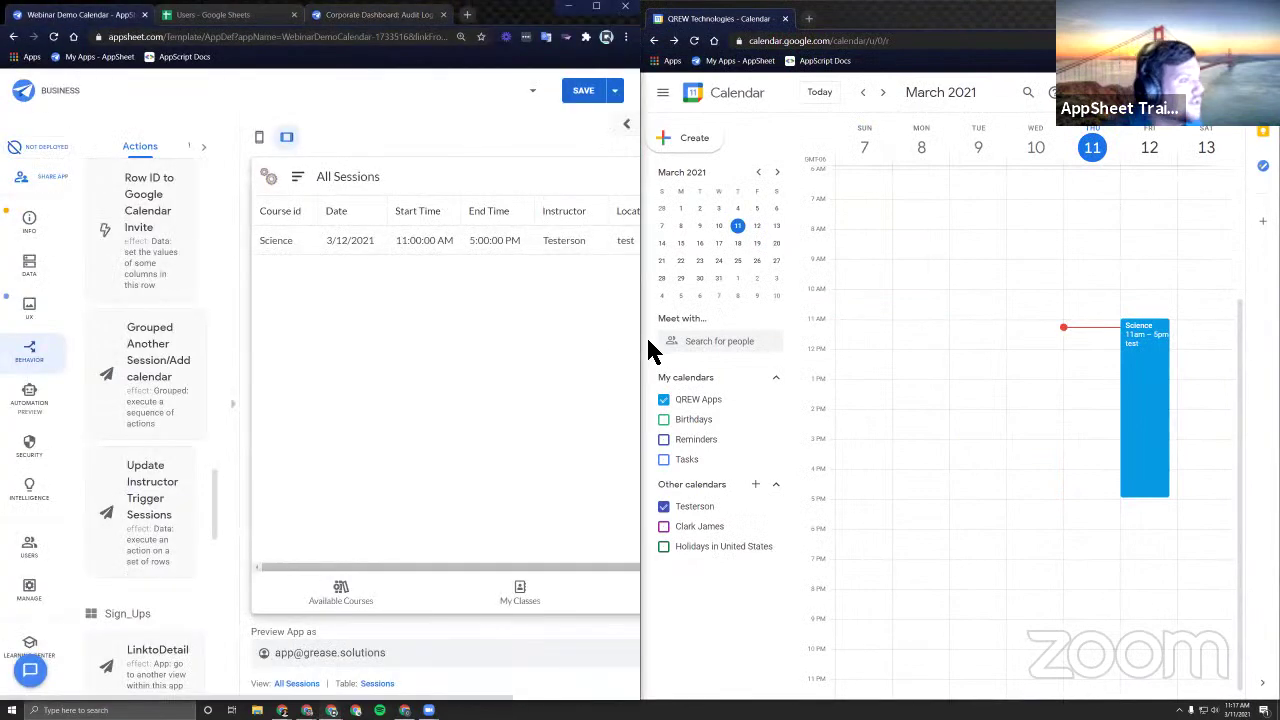
pyautogui.moveTo(648, 344); pyautogui.dragTo(803, 349)
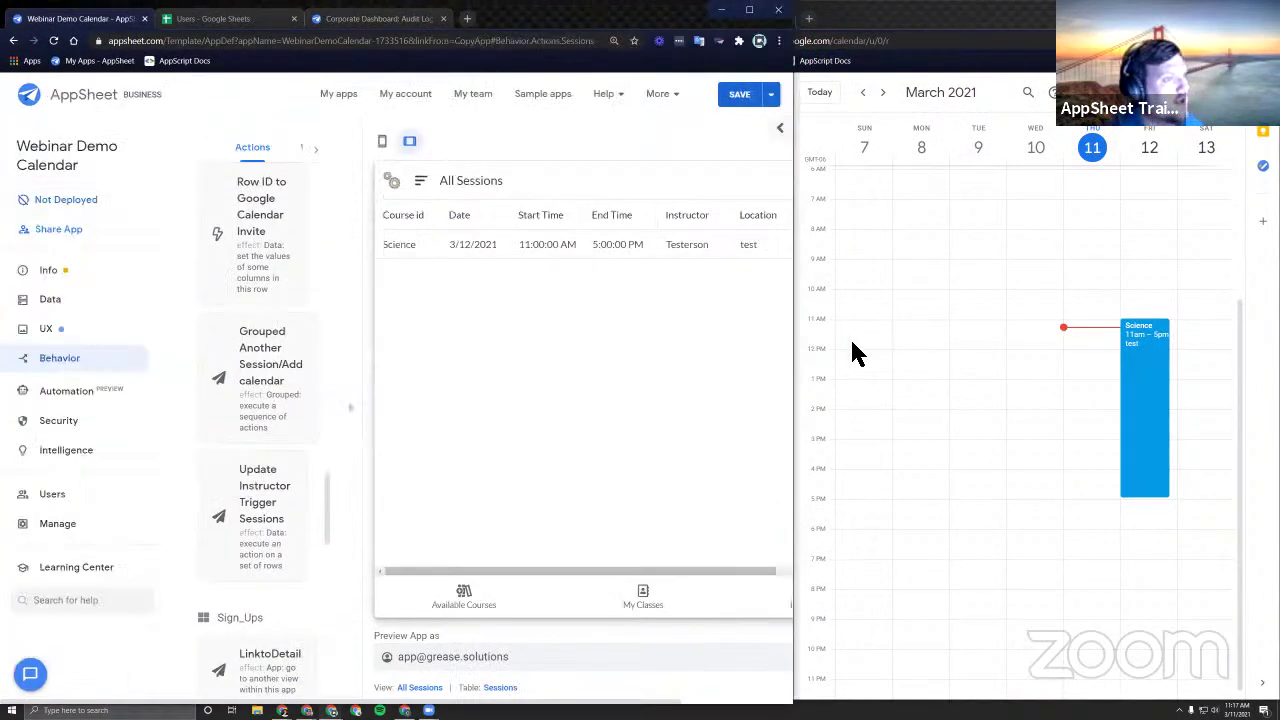
pyautogui.click(410, 178)
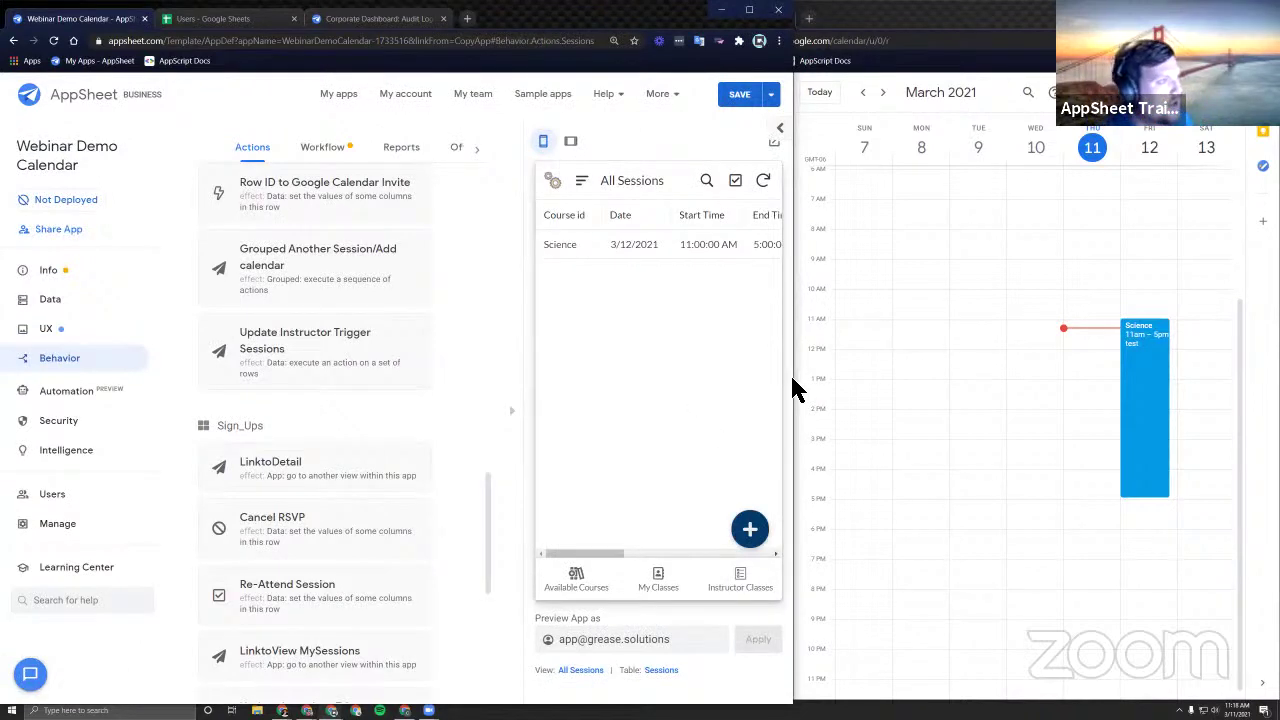
pyautogui.moveTo(793, 390); pyautogui.dragTo(908, 428)
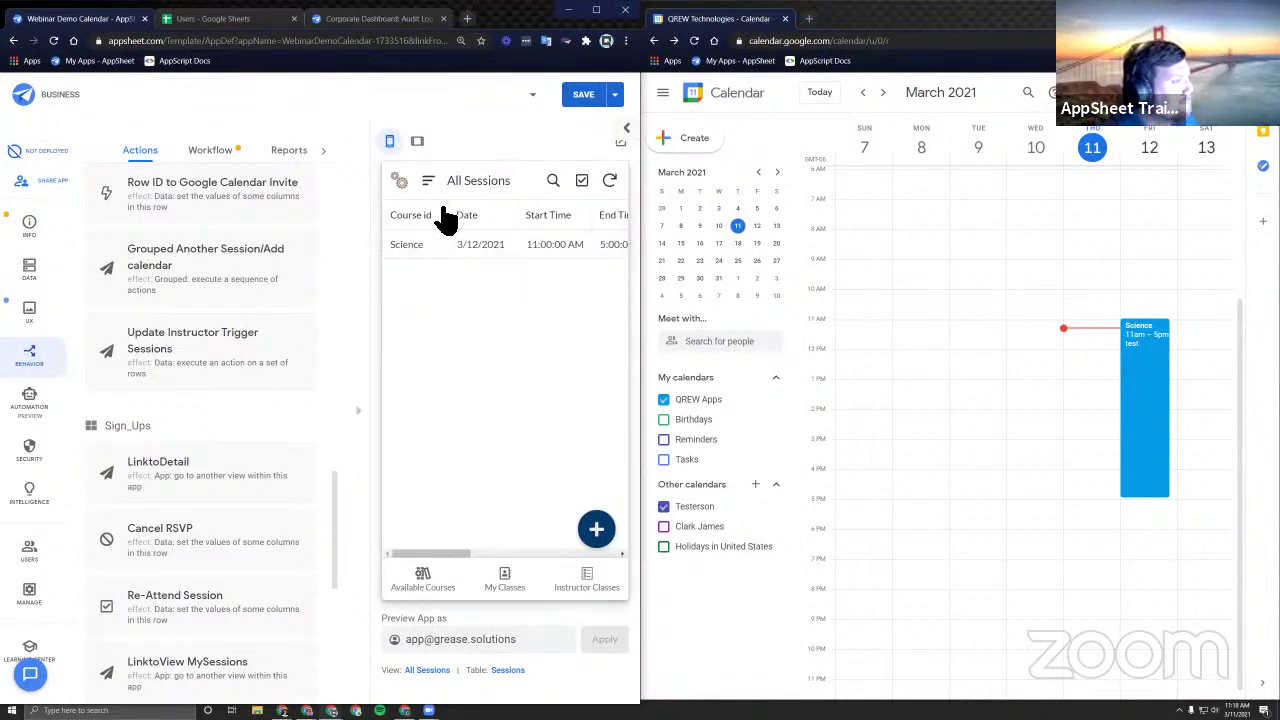
# Open the 3/12/2021 Science session, briefly show the workflow diagram, and start its sign-up form.
pyautogui.click(526, 249)
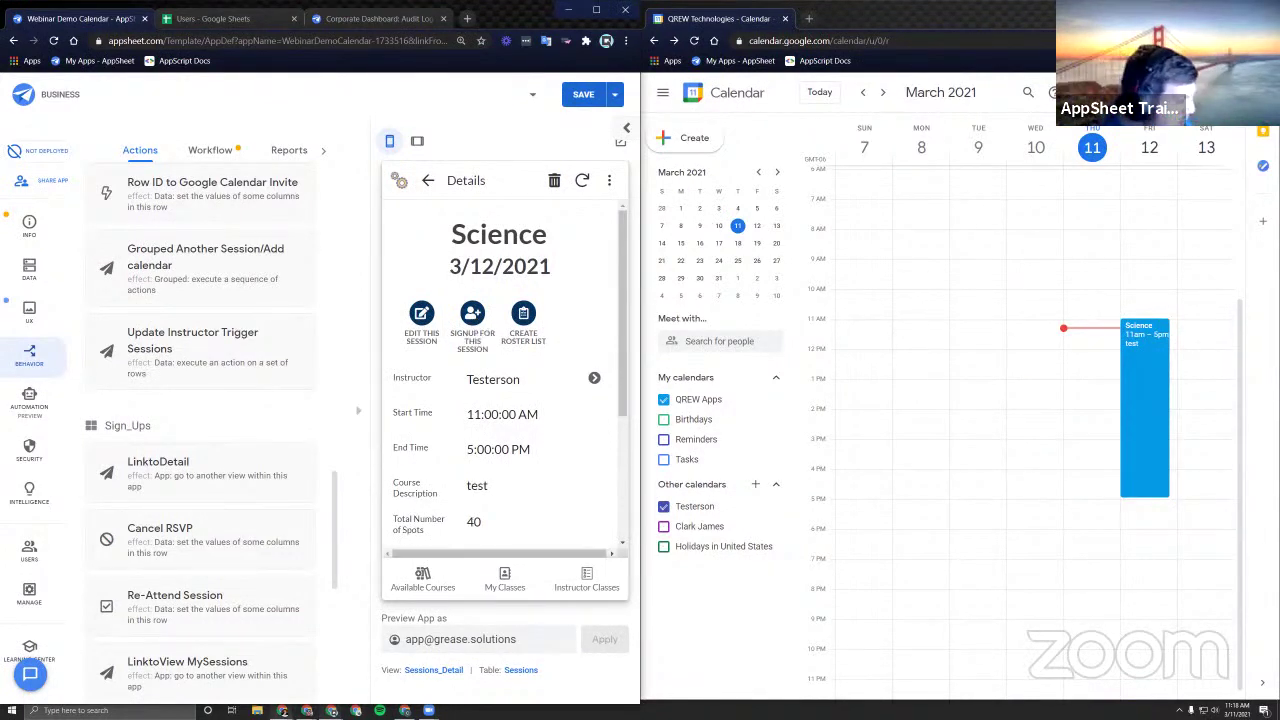
pyautogui.hotkey('alt', 'Tab')
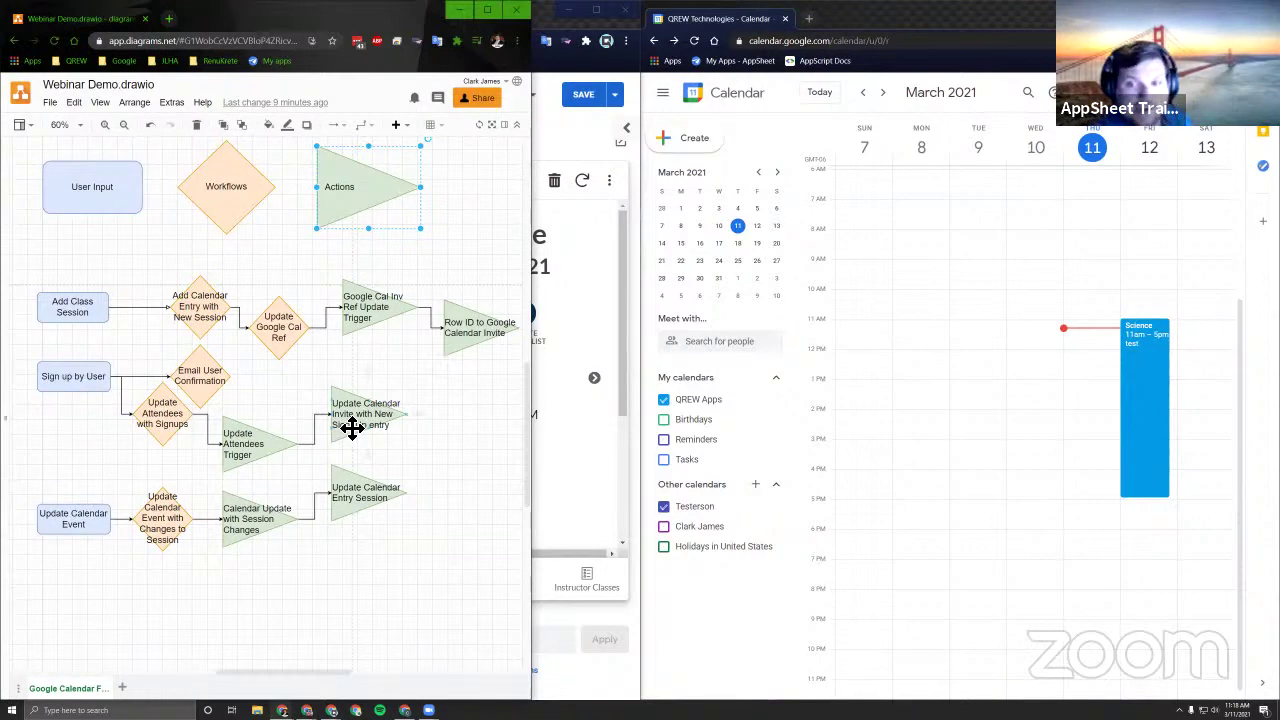
pyautogui.click(458, 10)
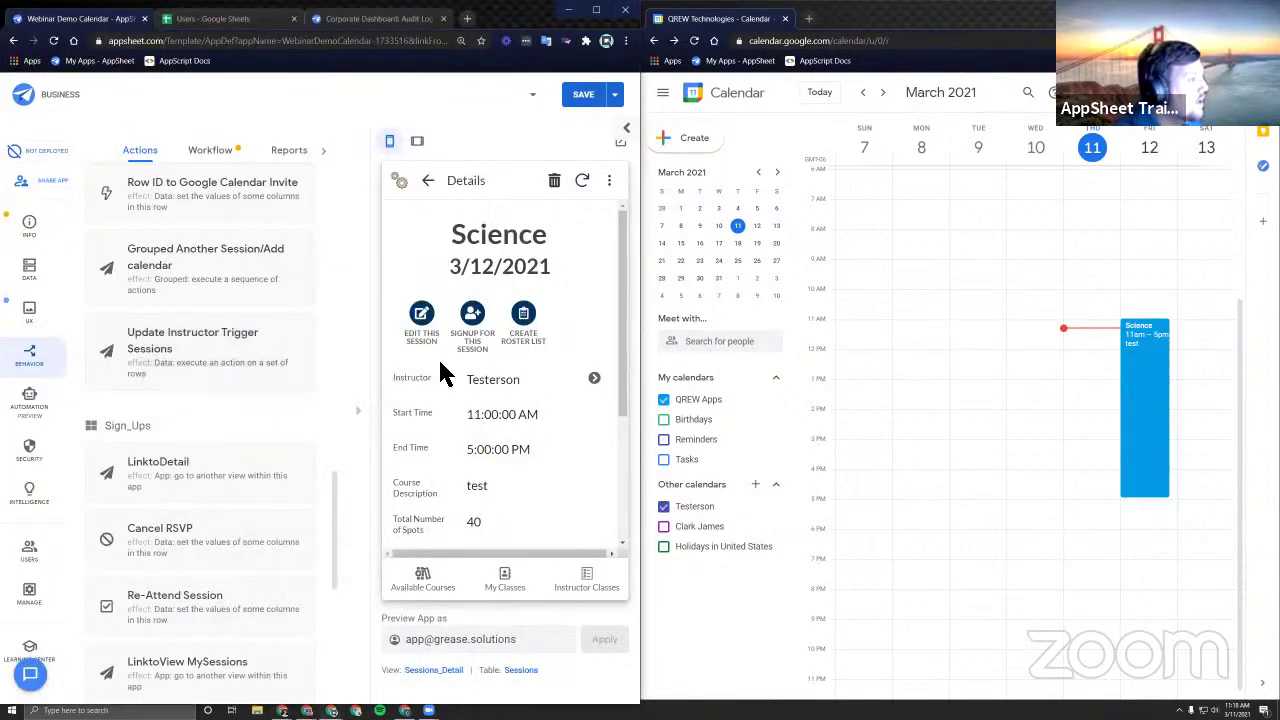
pyautogui.click(475, 325)
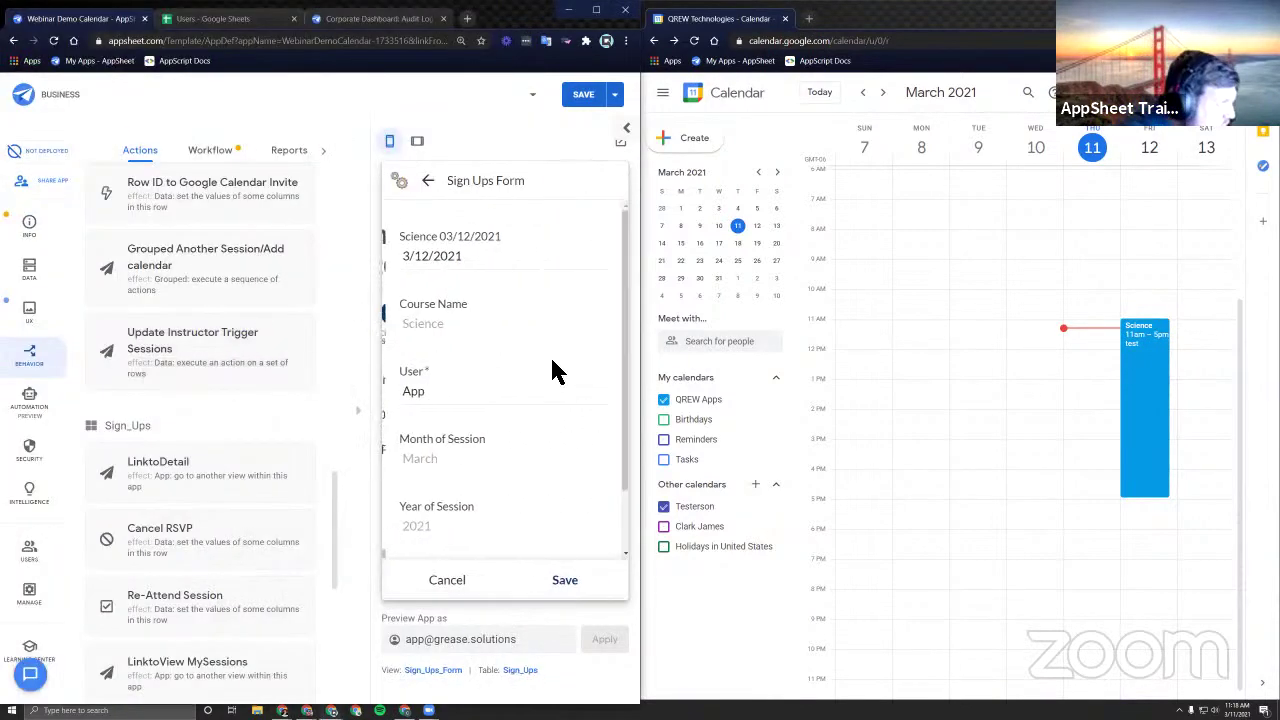
# Save and sync the Science sign-up, then accept the Science invitation in Google Calendar.
pyautogui.click(571, 588)
pyautogui.click(610, 180)
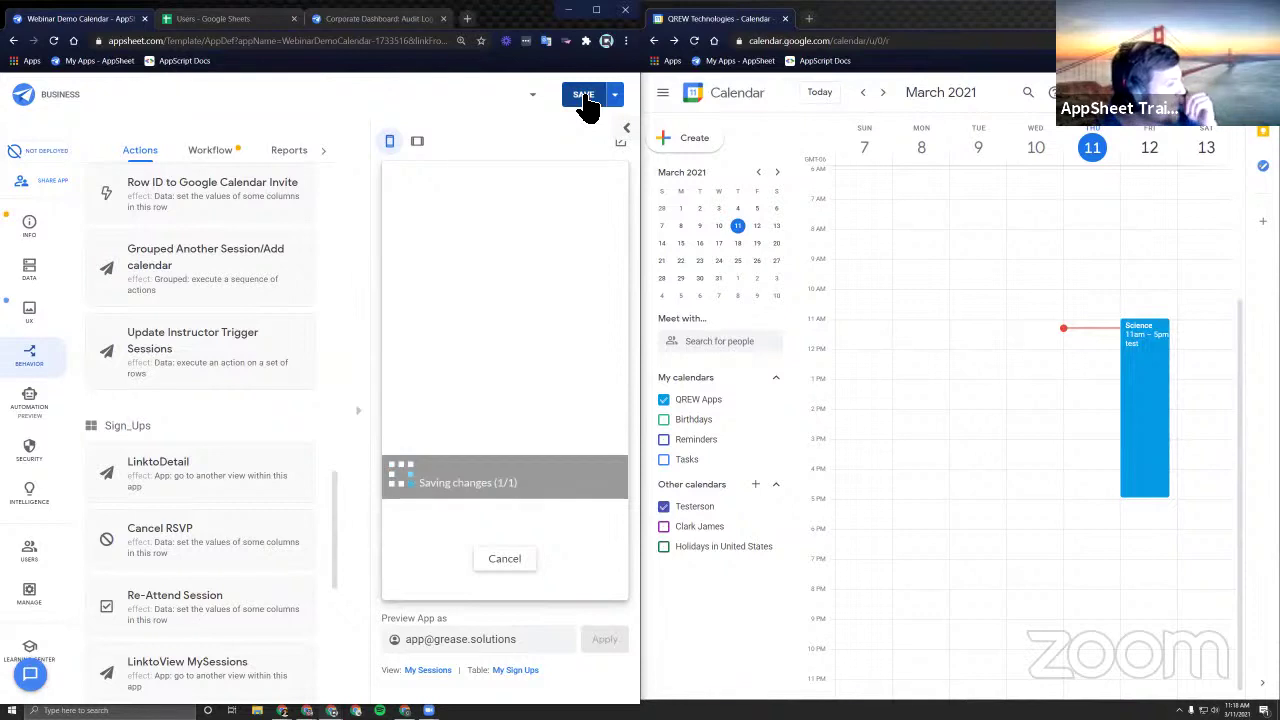
pyautogui.click(1148, 410)
pyautogui.click(1148, 410)
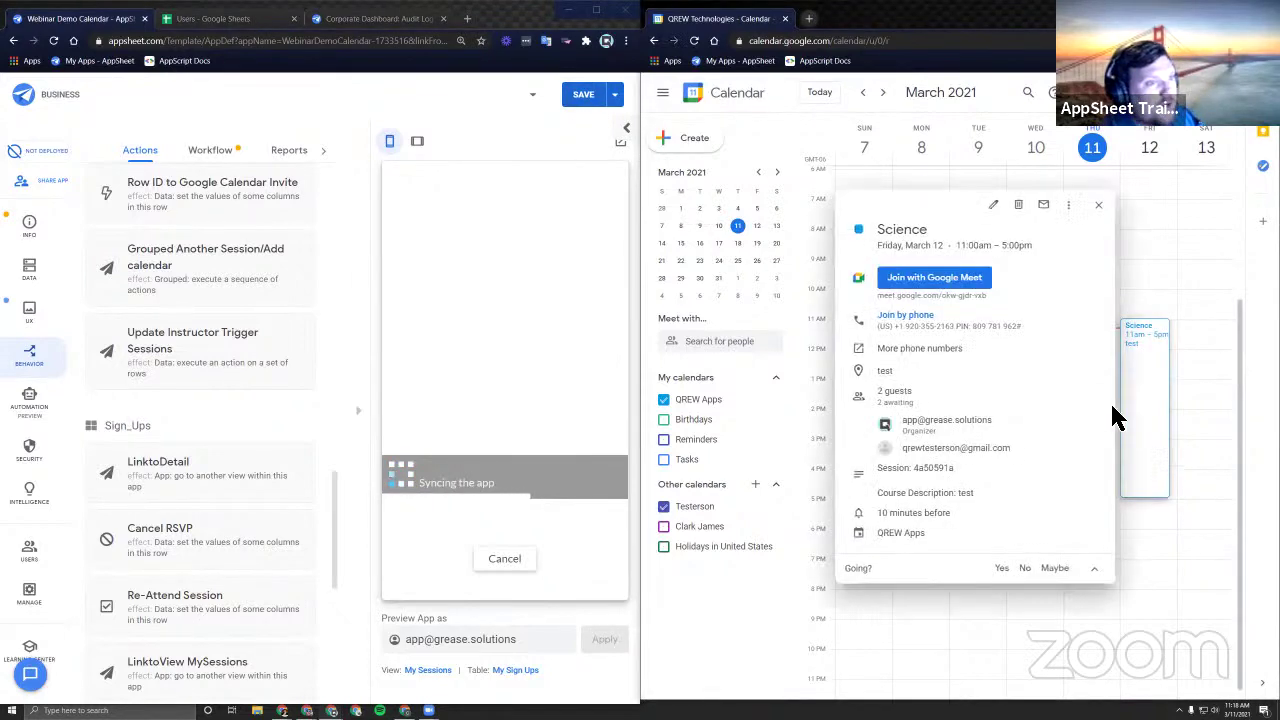
pyautogui.click(1001, 568)
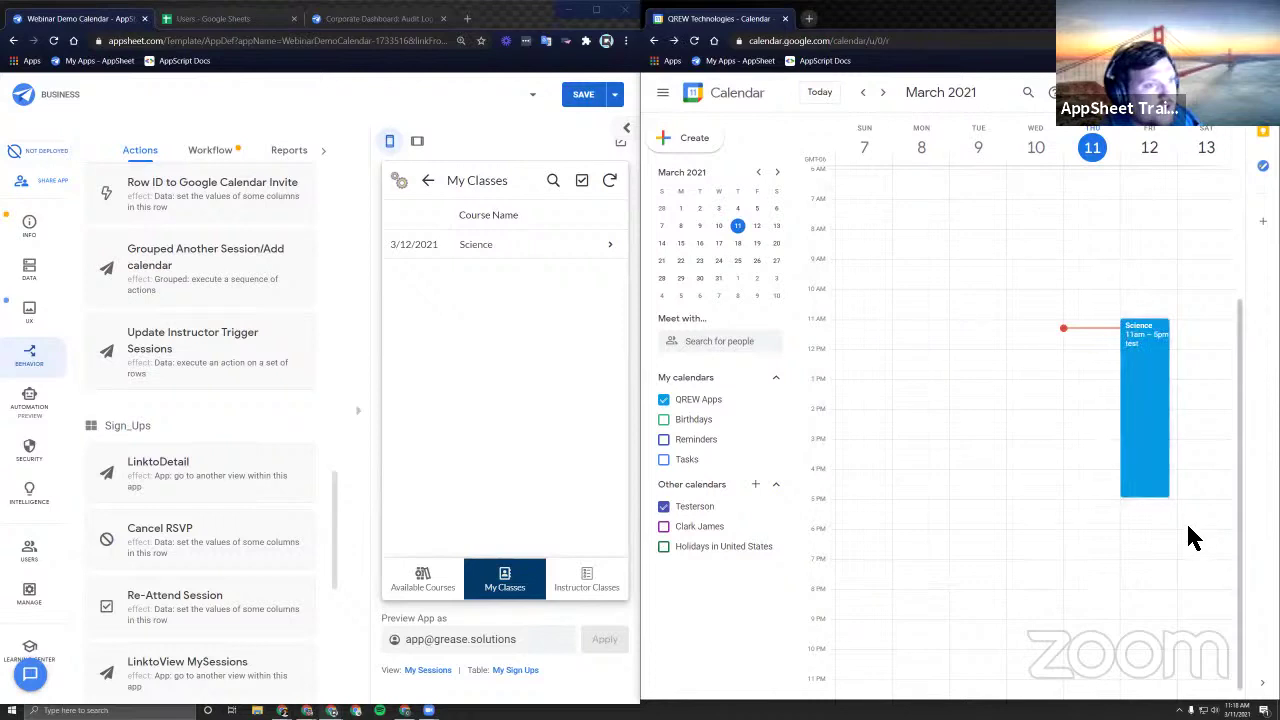
# Review the event's organizer and guest addresses, then clear the Preview App as user email.
pyautogui.click(1155, 433)
pyautogui.moveTo(903, 448); pyautogui.dragTo(1014, 457)
pyautogui.moveTo(903, 420); pyautogui.dragTo(950, 437)
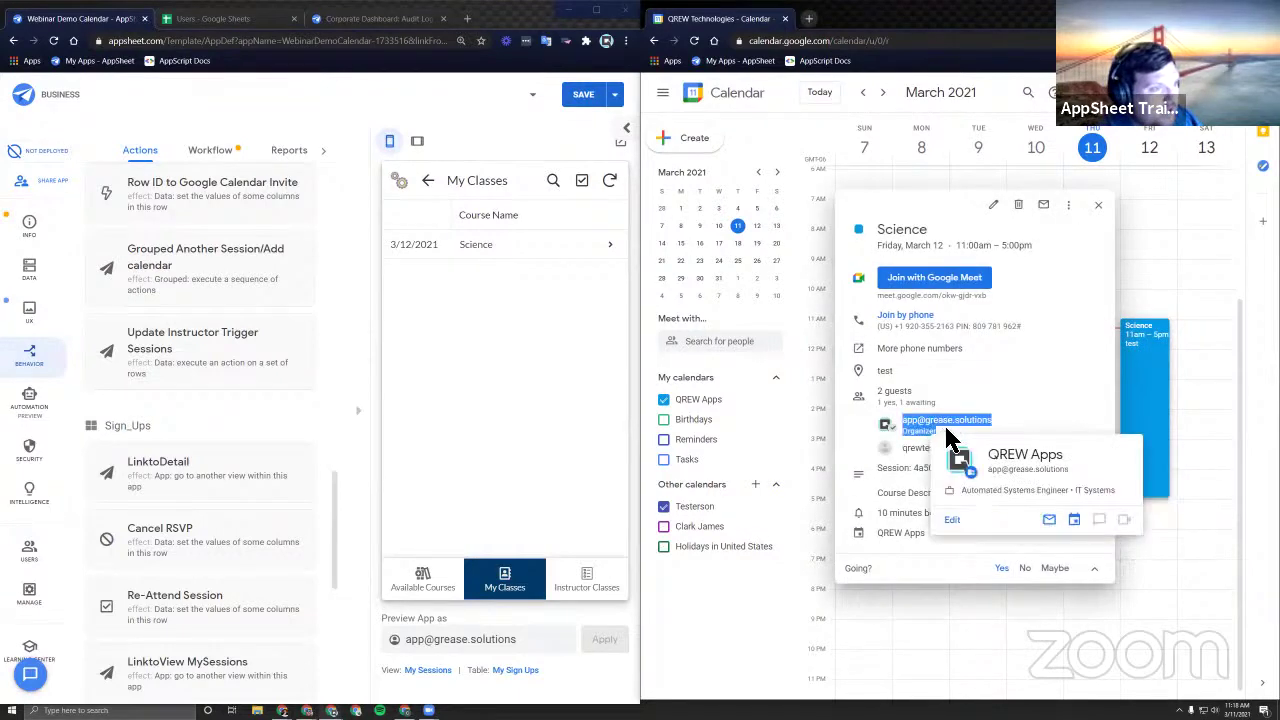
pyautogui.click(1032, 422)
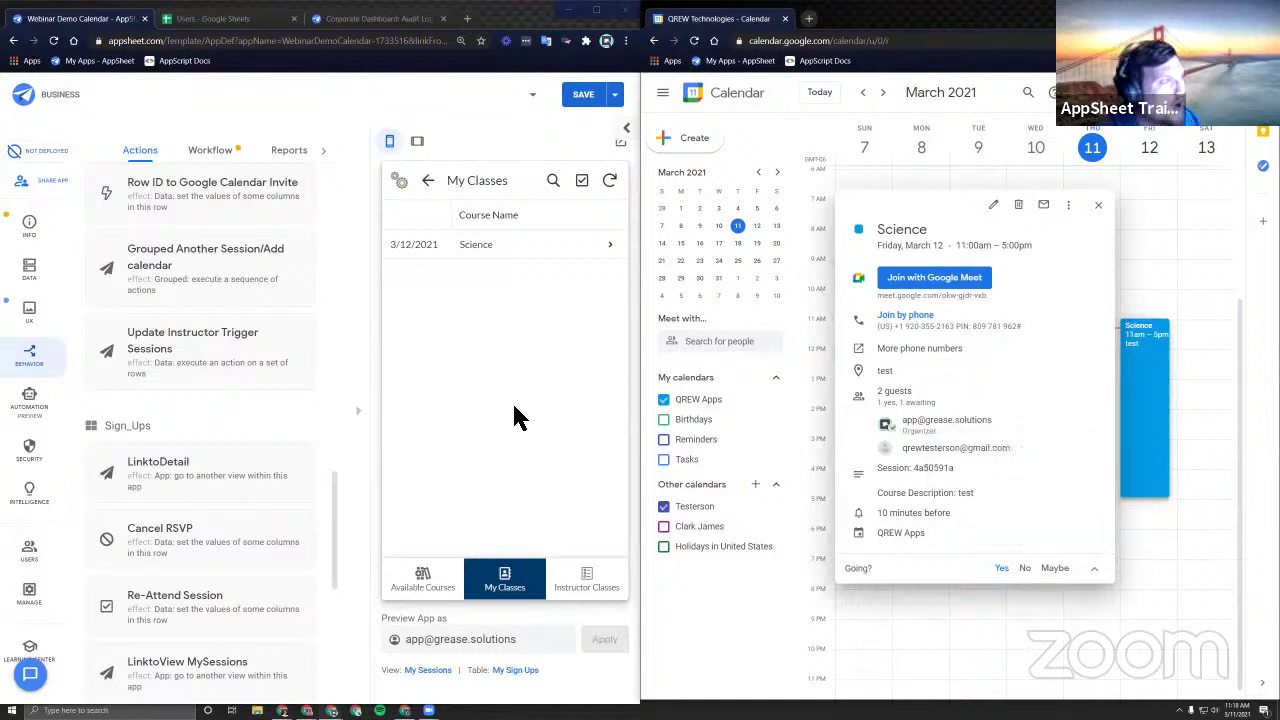
pyautogui.tripleClick(544, 646)
pyautogui.press('BackSpace')
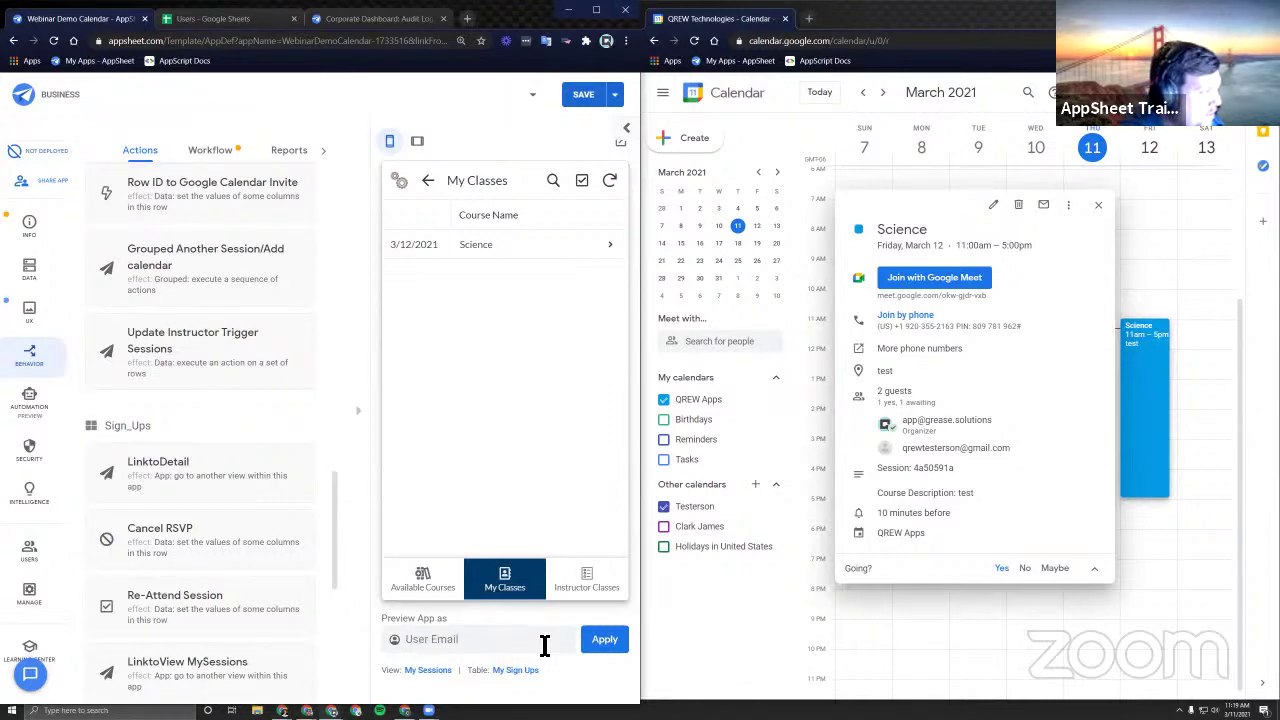
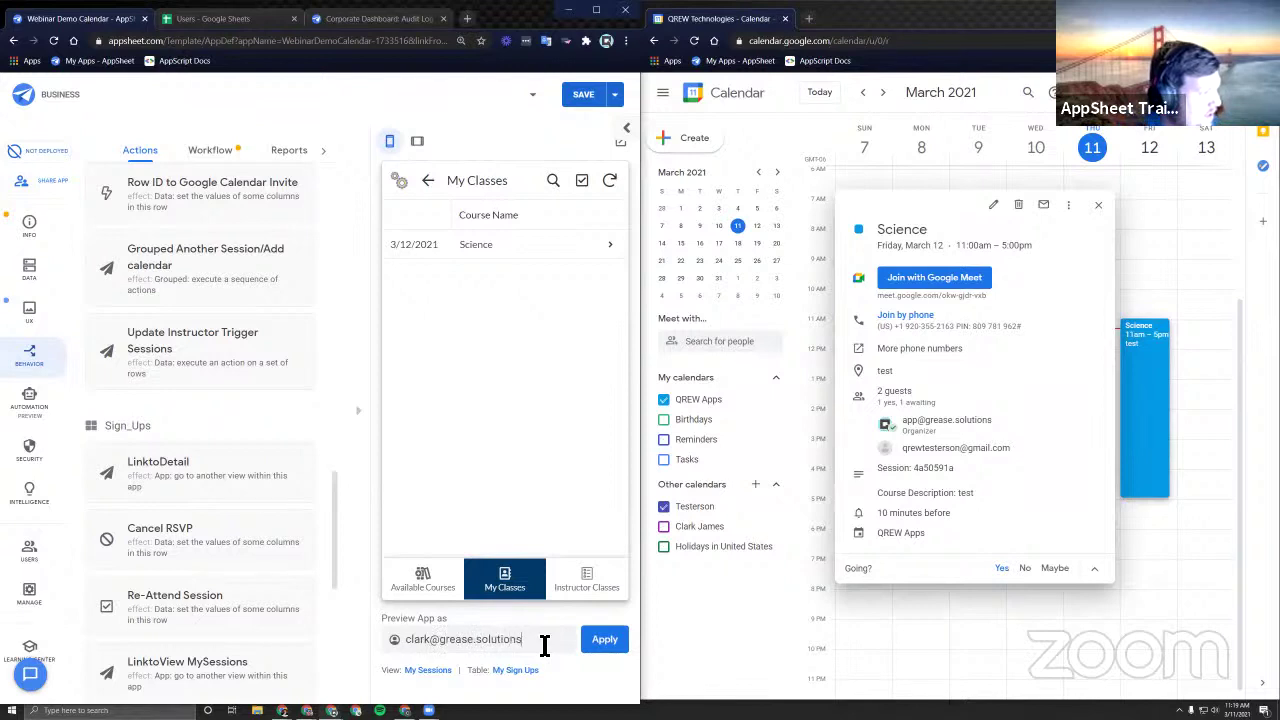
# Switch the preview to another user and open the Science course in Available Courses.
pyautogui.click(598, 638)
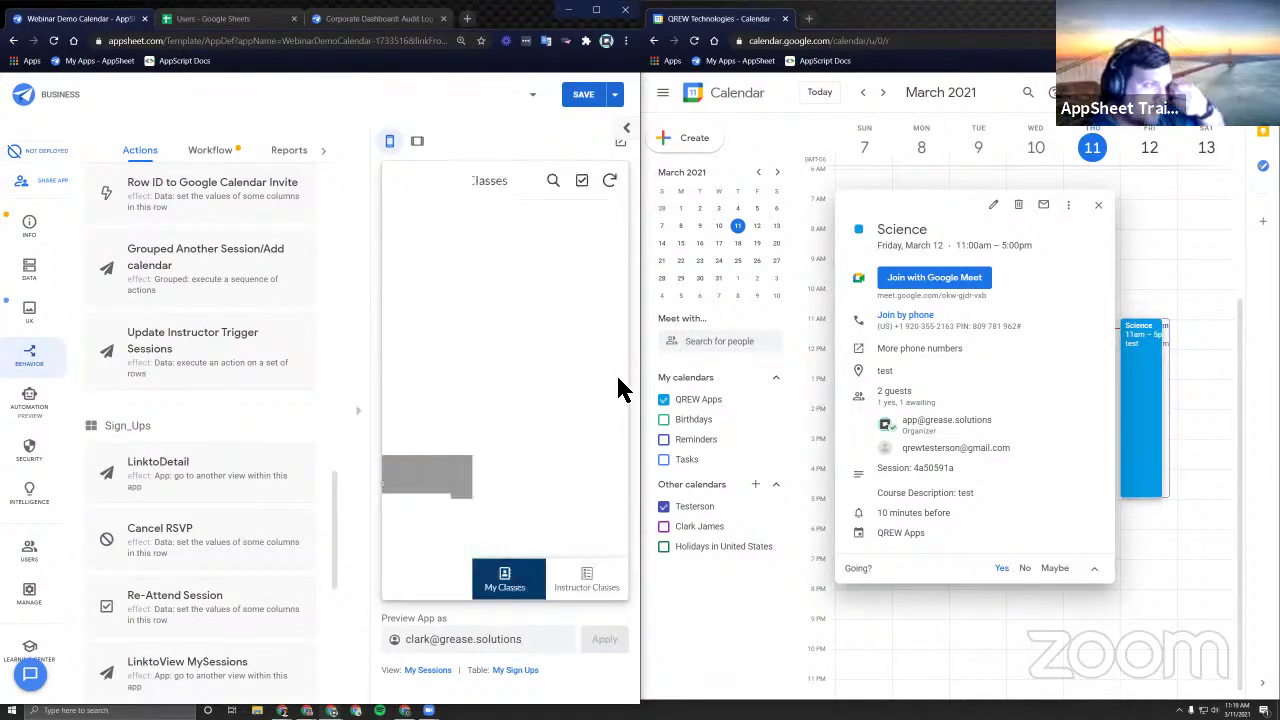
pyautogui.click(447, 592)
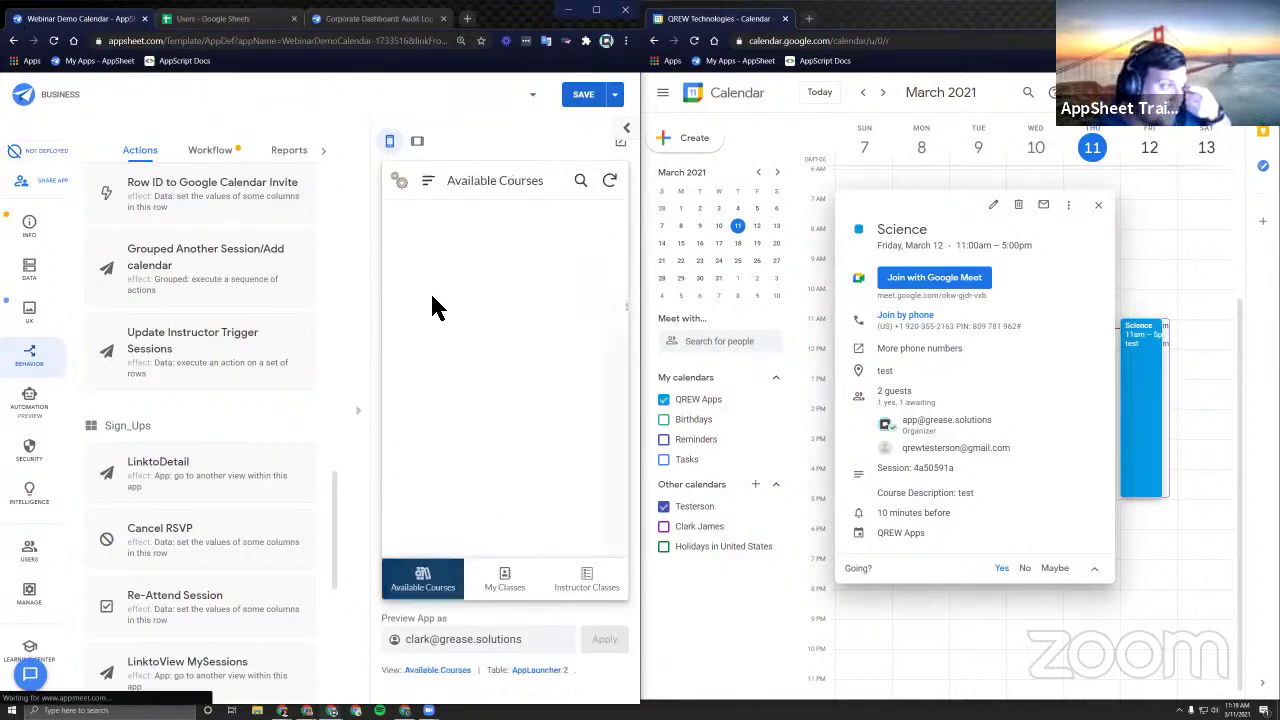
pyautogui.click(500, 286)
# Sign up for the 3/12/2021 Science session, save it, and show the second person's calendar.
pyautogui.click(486, 274)
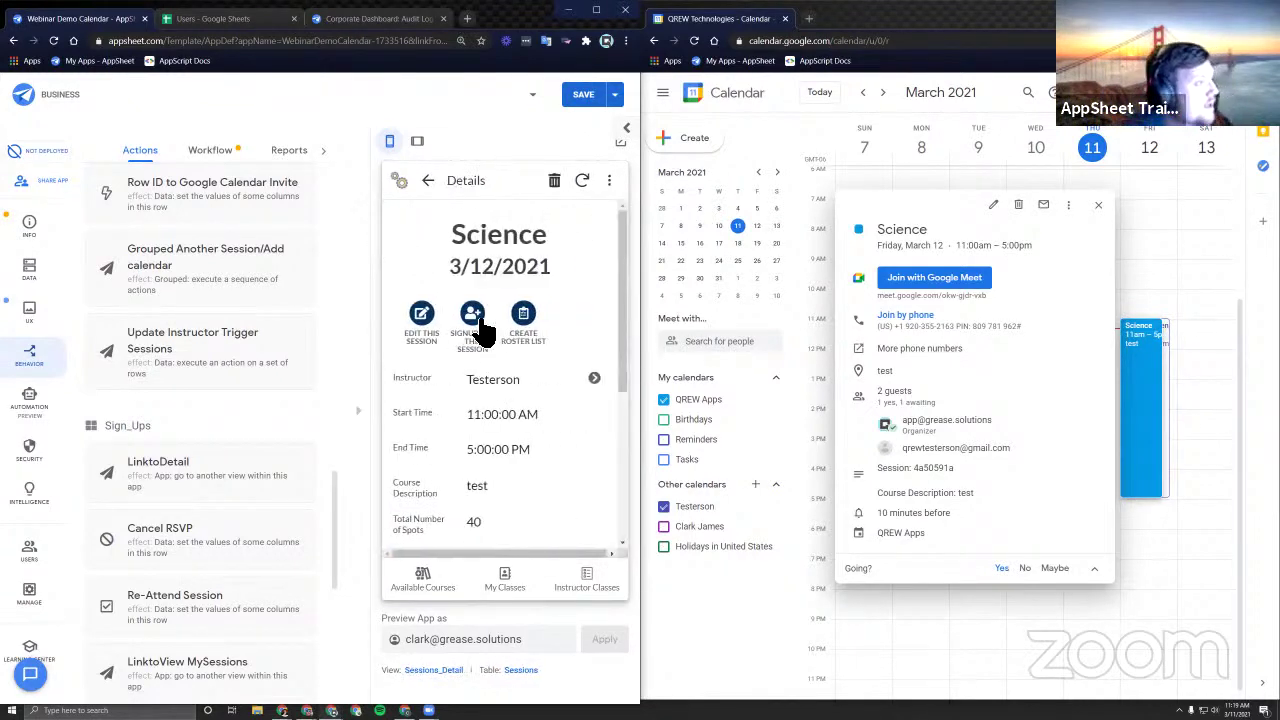
pyautogui.click(525, 322)
pyautogui.click(566, 590)
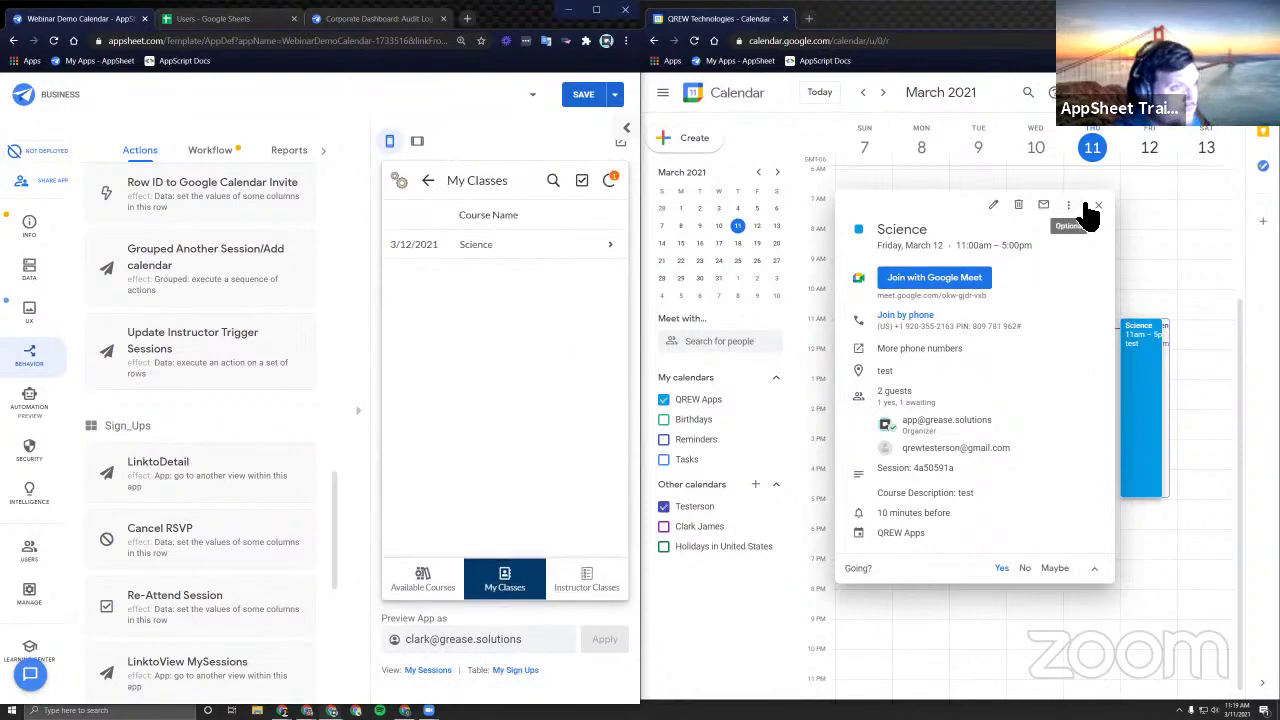
pyautogui.click(1100, 215)
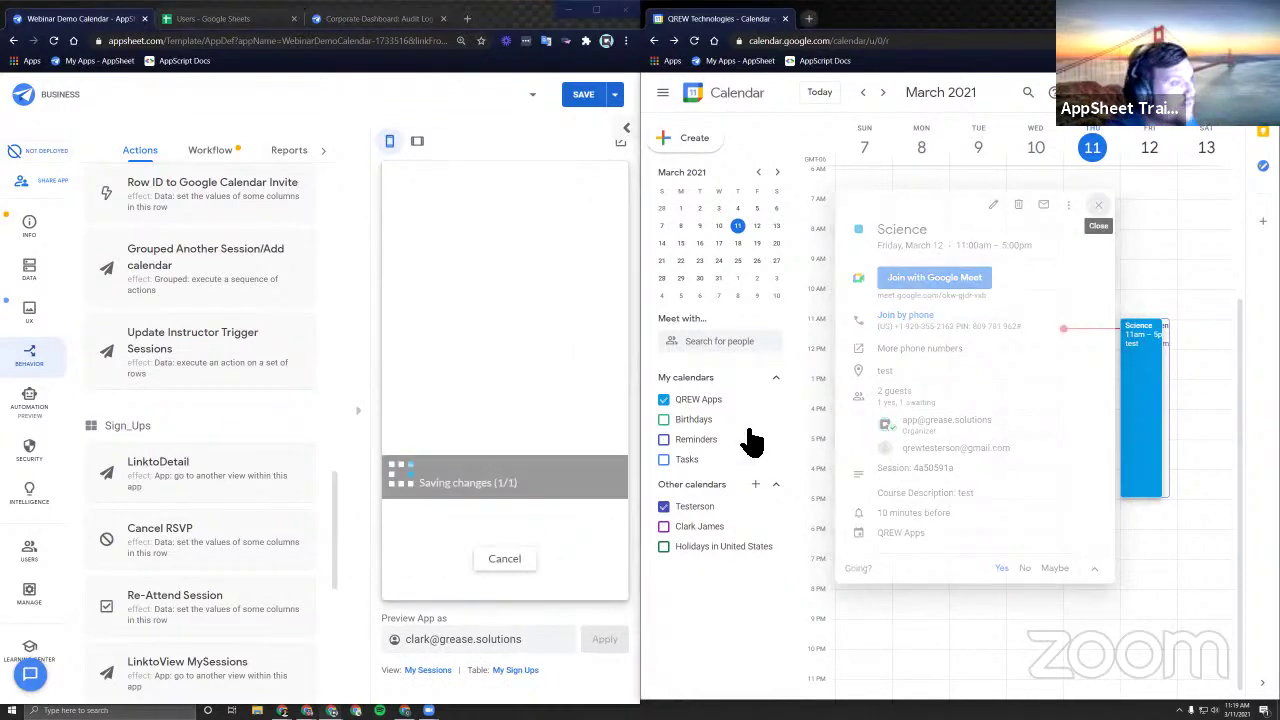
pyautogui.click(665, 530)
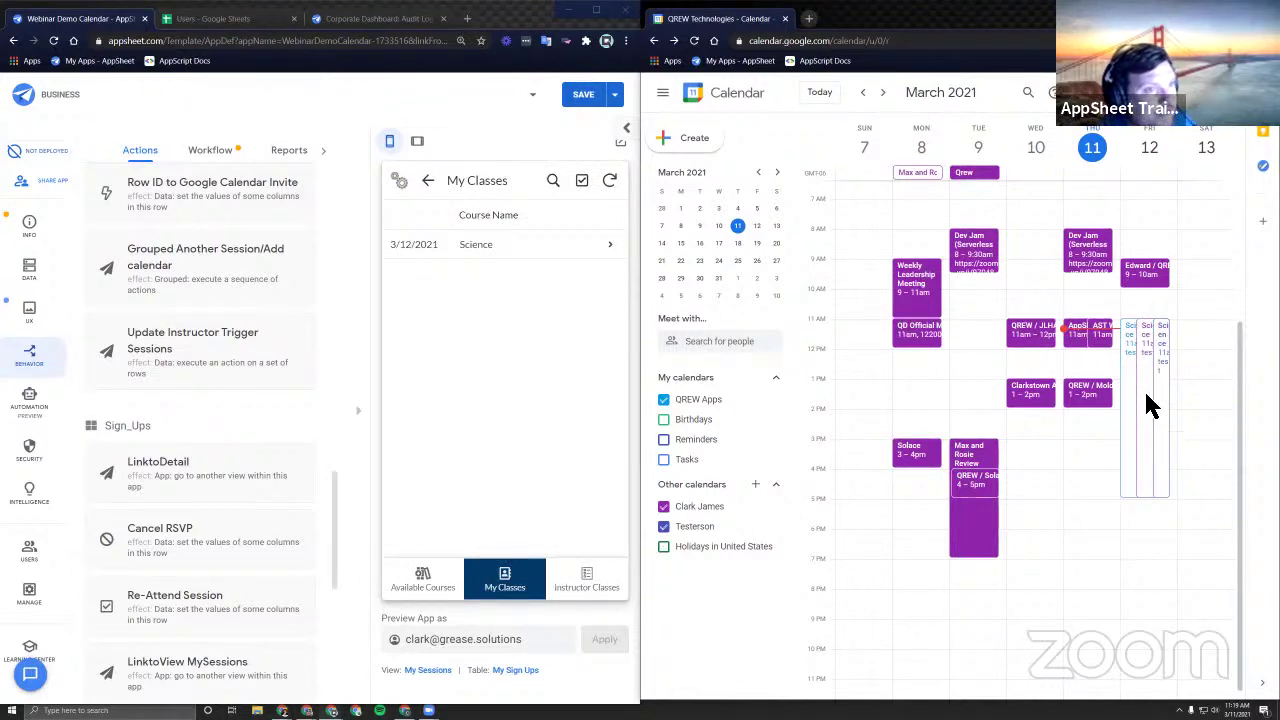
# Open the Friday Science event and review its three guests' names and addresses.
pyautogui.click(1138, 475)
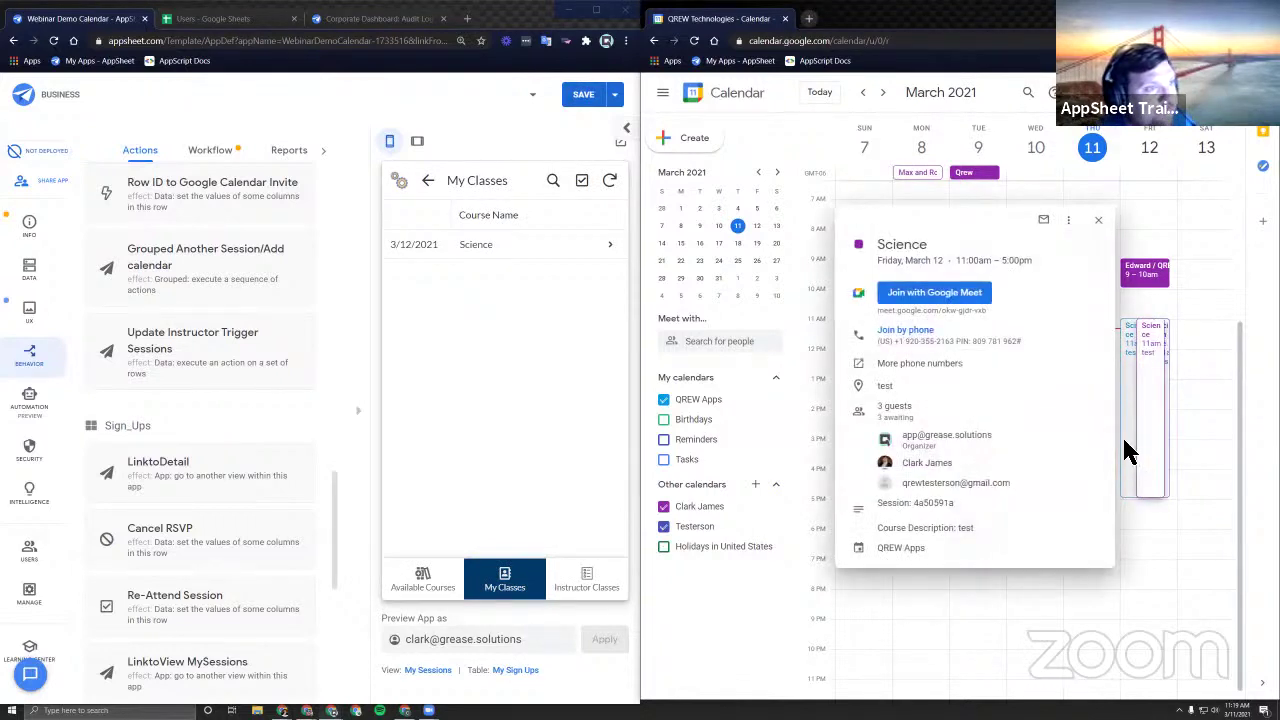
pyautogui.moveTo(962, 466); pyautogui.dragTo(910, 470)
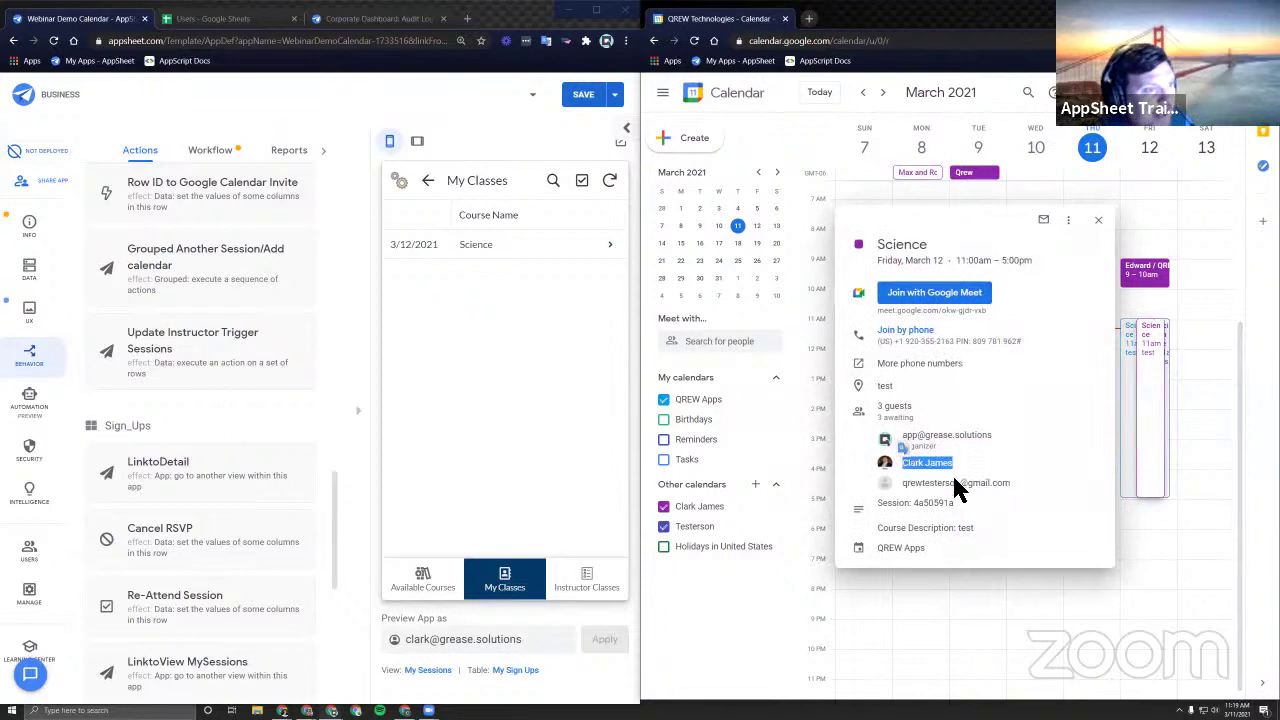
pyautogui.click(912, 450)
pyautogui.tripleClick(975, 443)
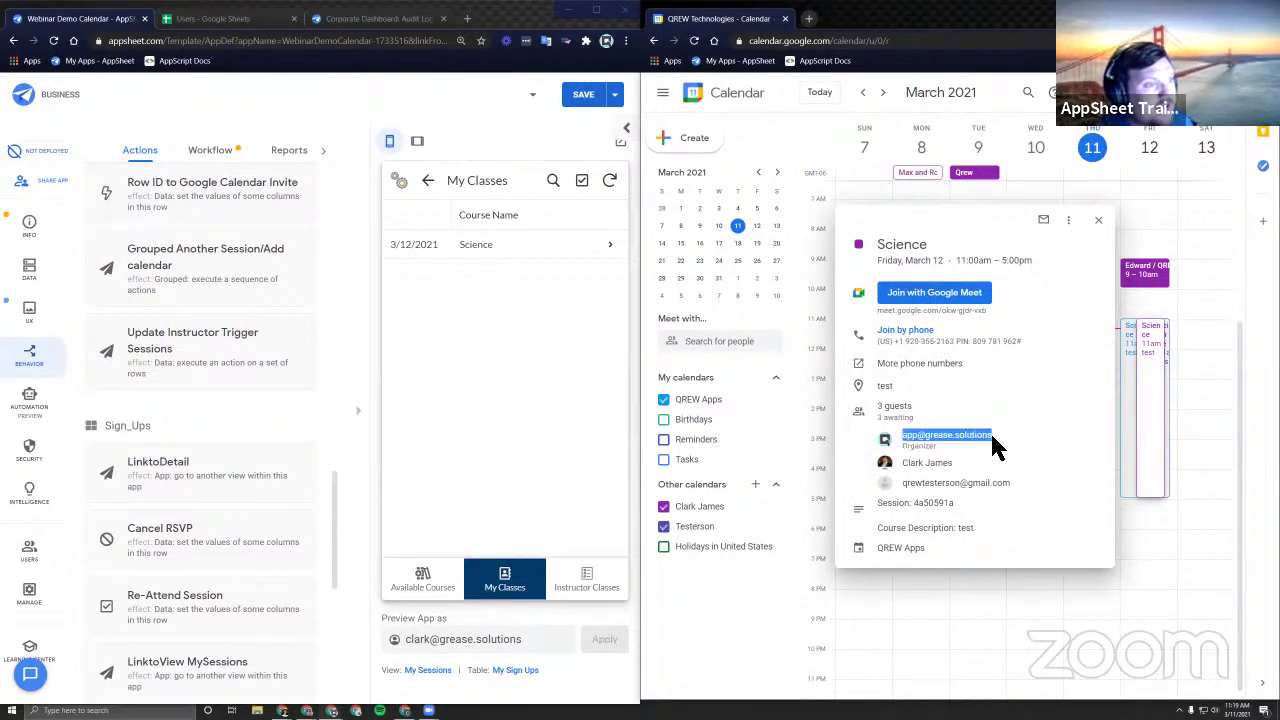
pyautogui.click(968, 472)
pyautogui.moveTo(908, 491)
pyautogui.mouseDown()
pyautogui.moveTo(1011, 491)
pyautogui.moveTo(908, 491)
pyautogui.mouseUp()
pyautogui.click(1015, 492)
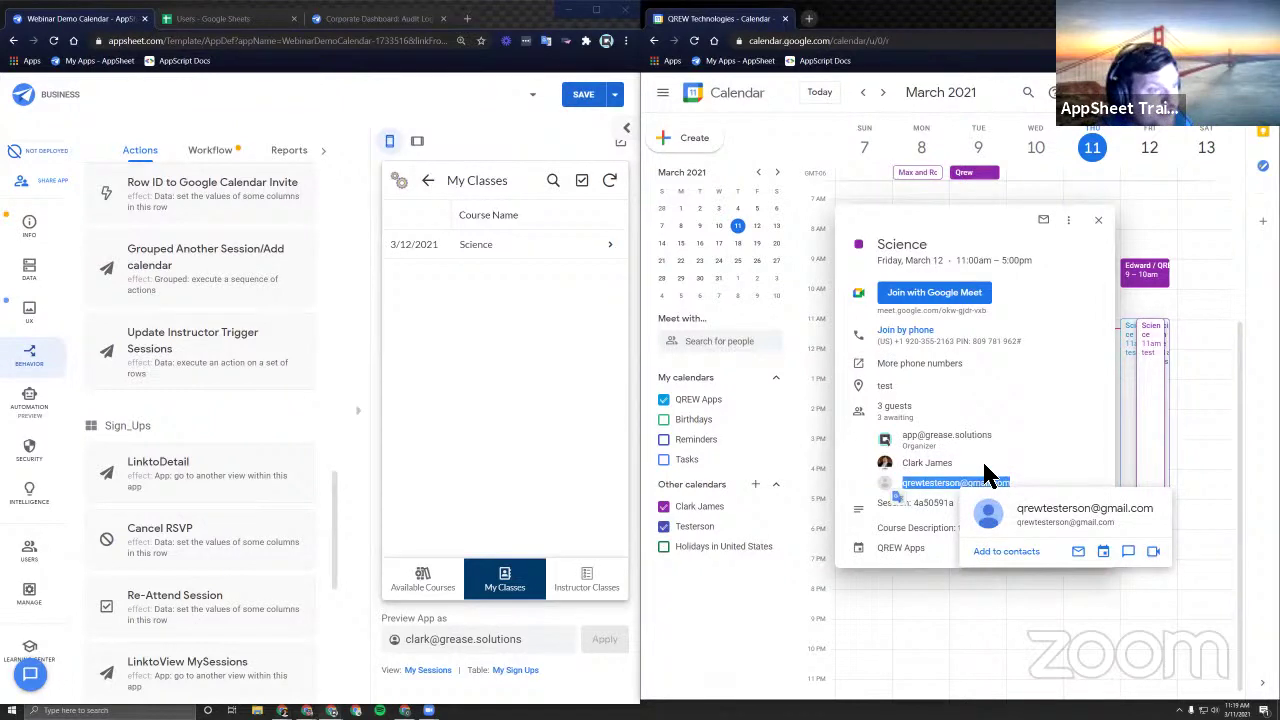
pyautogui.click(990, 478)
# Close the event and hide the second person's calendar under Other calendars.
pyautogui.moveTo(990, 468)
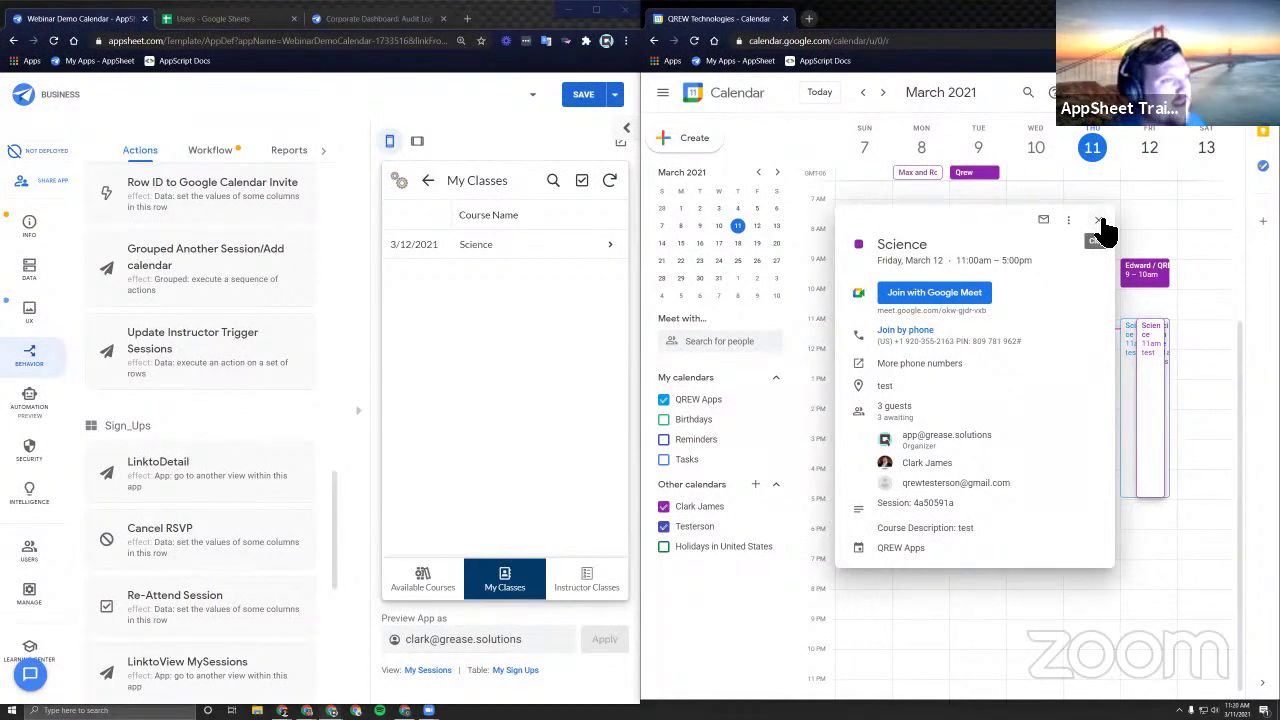
pyautogui.click(1101, 224)
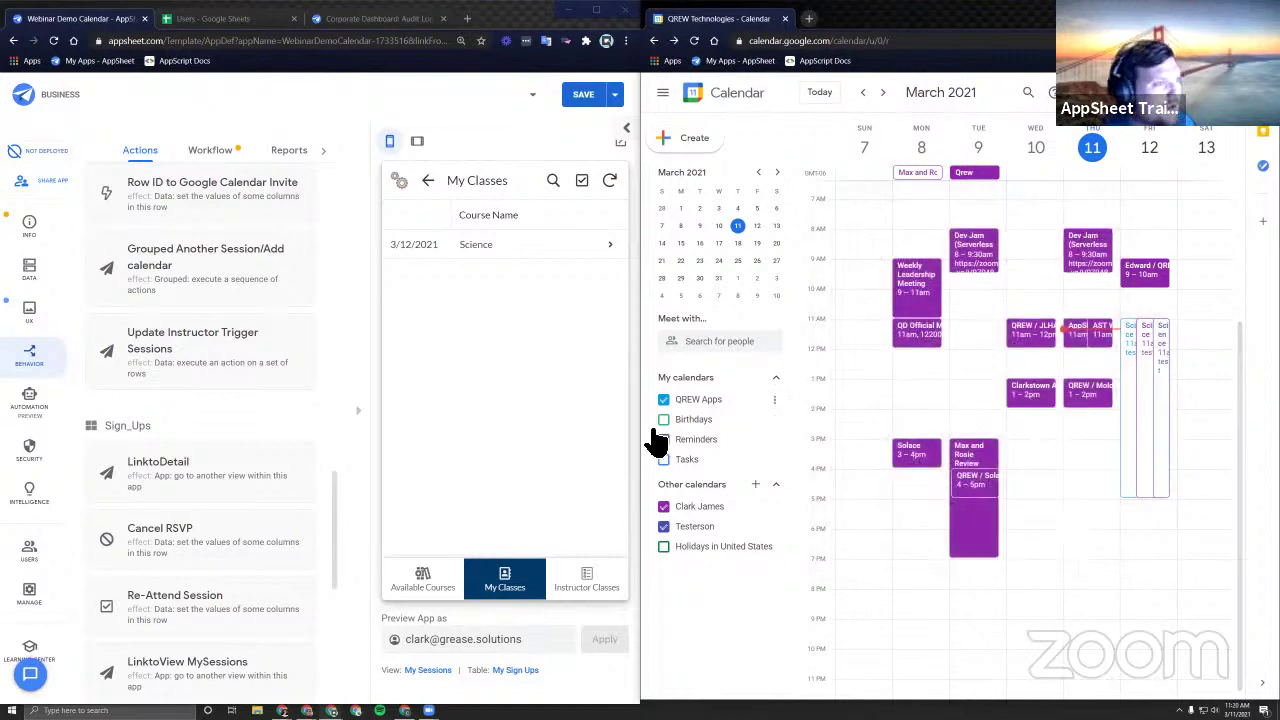
pyautogui.click(663, 506)
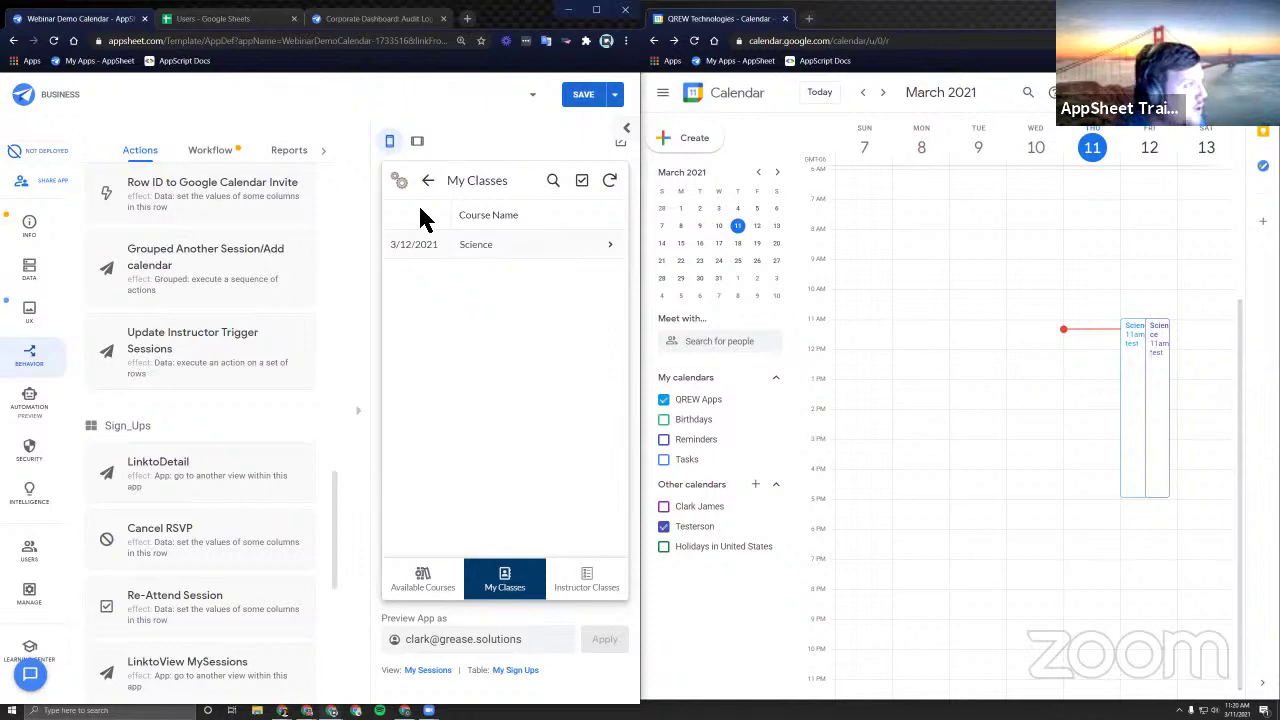
# Go to the All Sessions view and start adding a new session.
pyautogui.click(440, 244)
pyautogui.click(436, 568)
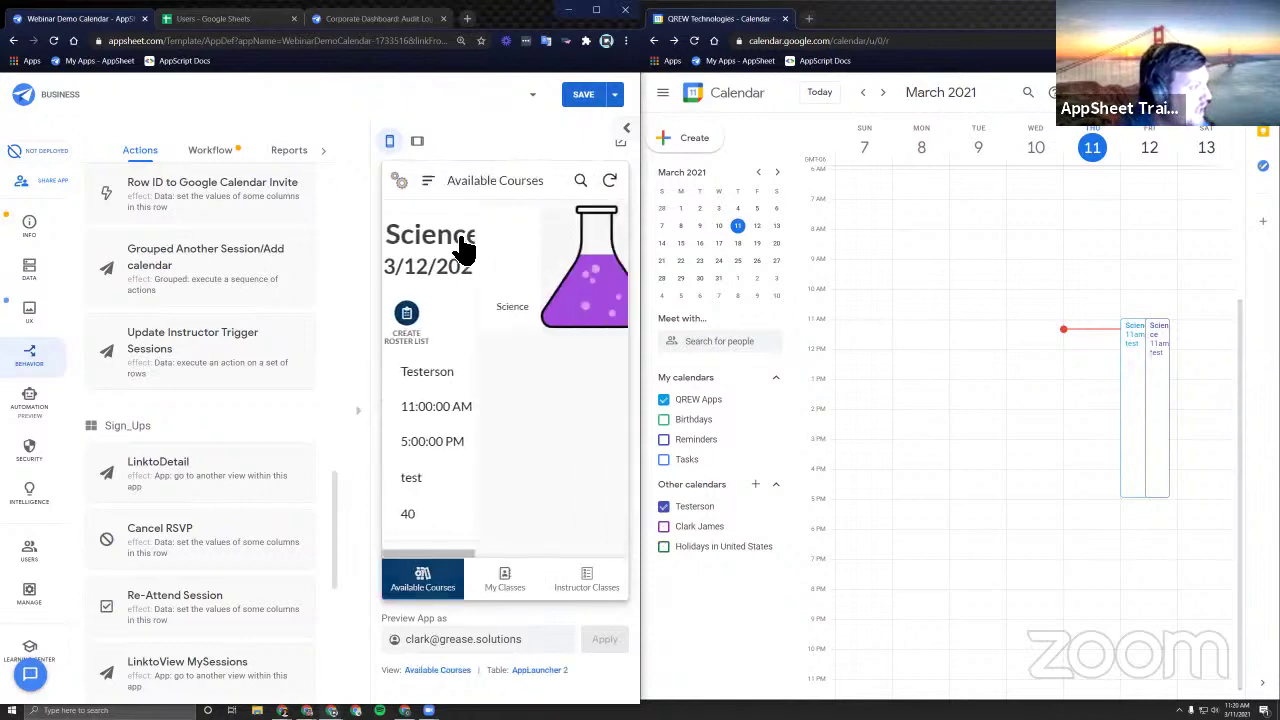
pyautogui.click(428, 180)
pyautogui.click(478, 292)
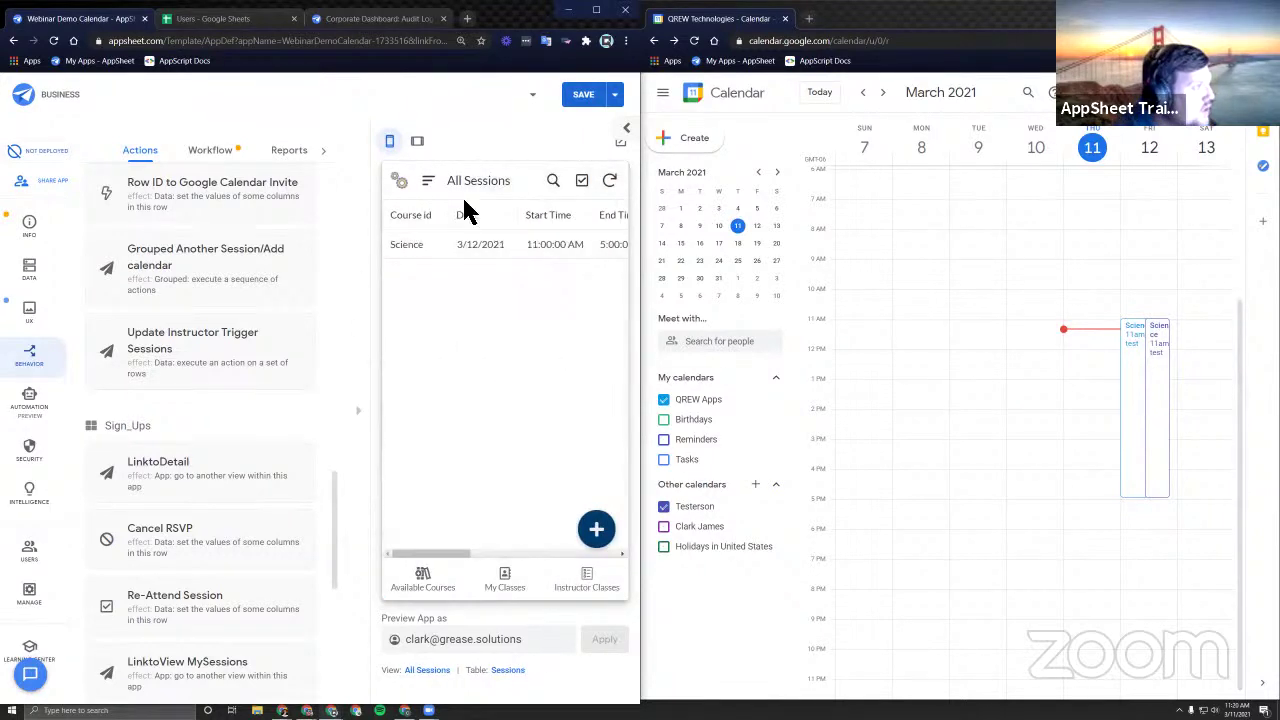
pyautogui.click(596, 529)
# Choose Math as the course and pick the session's instructor.
pyautogui.click(486, 262)
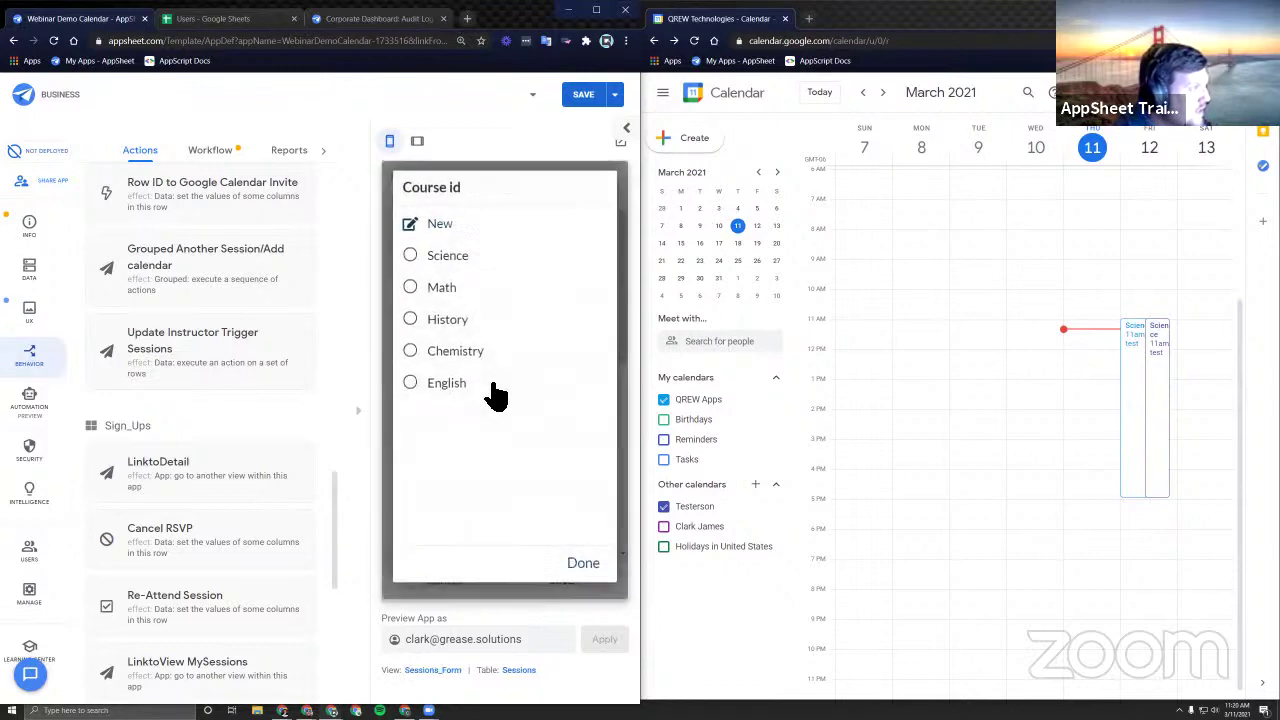
pyautogui.click(476, 290)
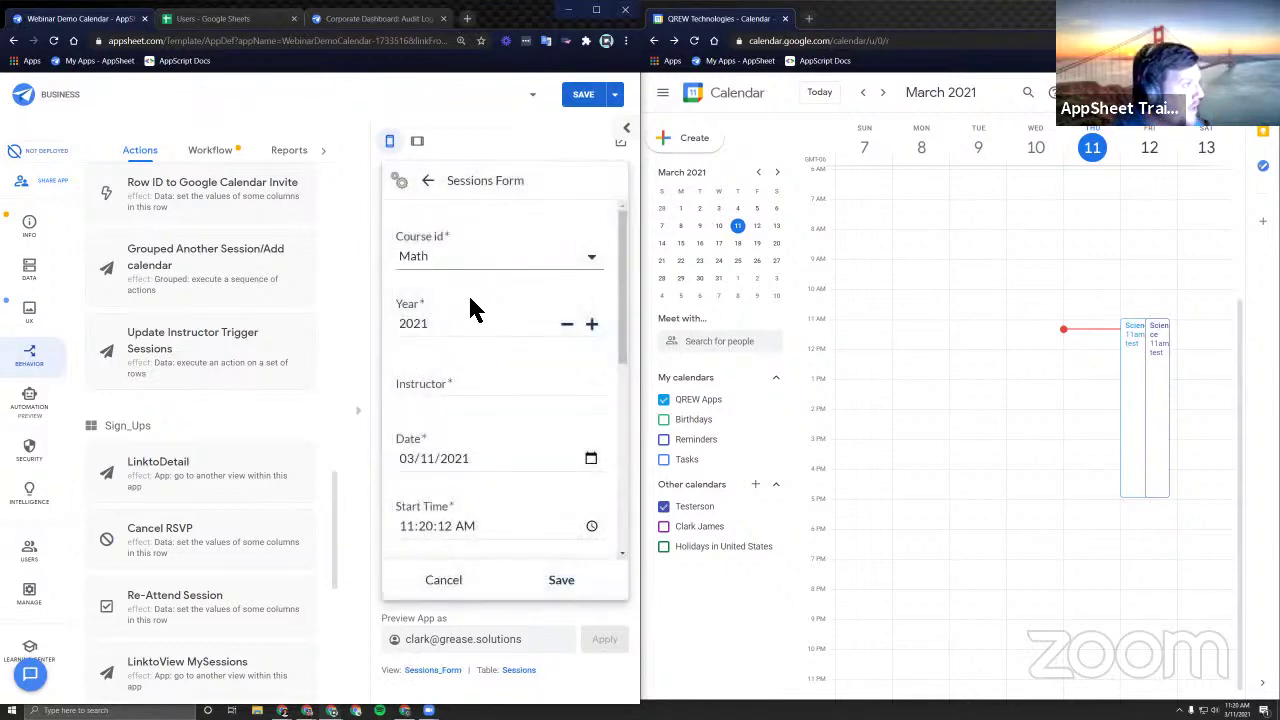
pyautogui.click(457, 400)
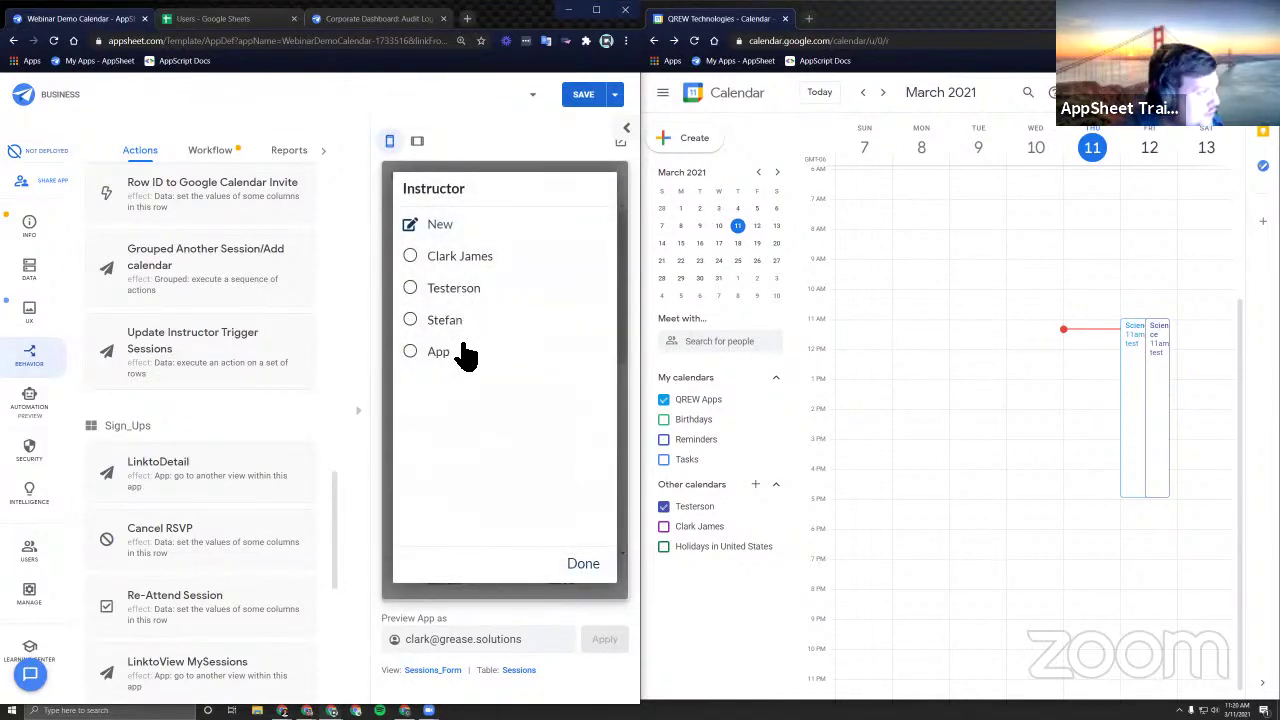
pyautogui.click(447, 265)
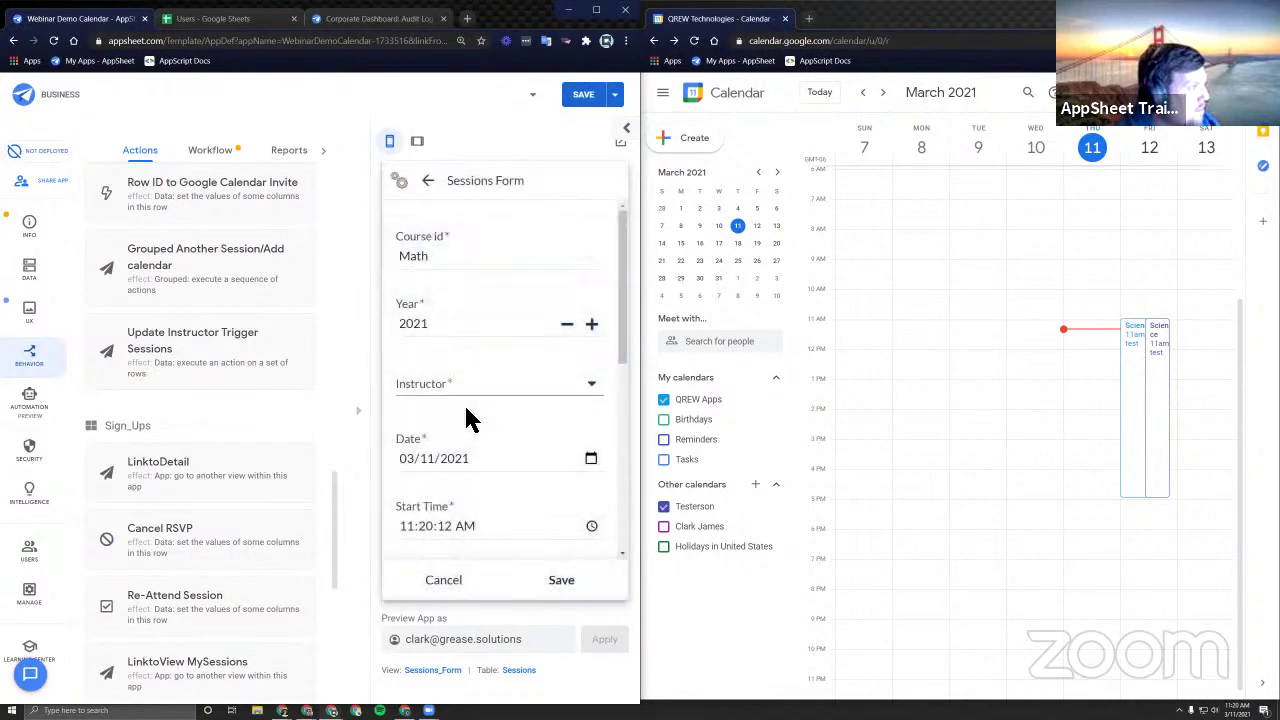
pyautogui.scroll(-1, 466, 440)
# Set the 03/11/2021 session to start at 4:00 PM and end at 11:20:12 PM.
pyautogui.click(428, 333)
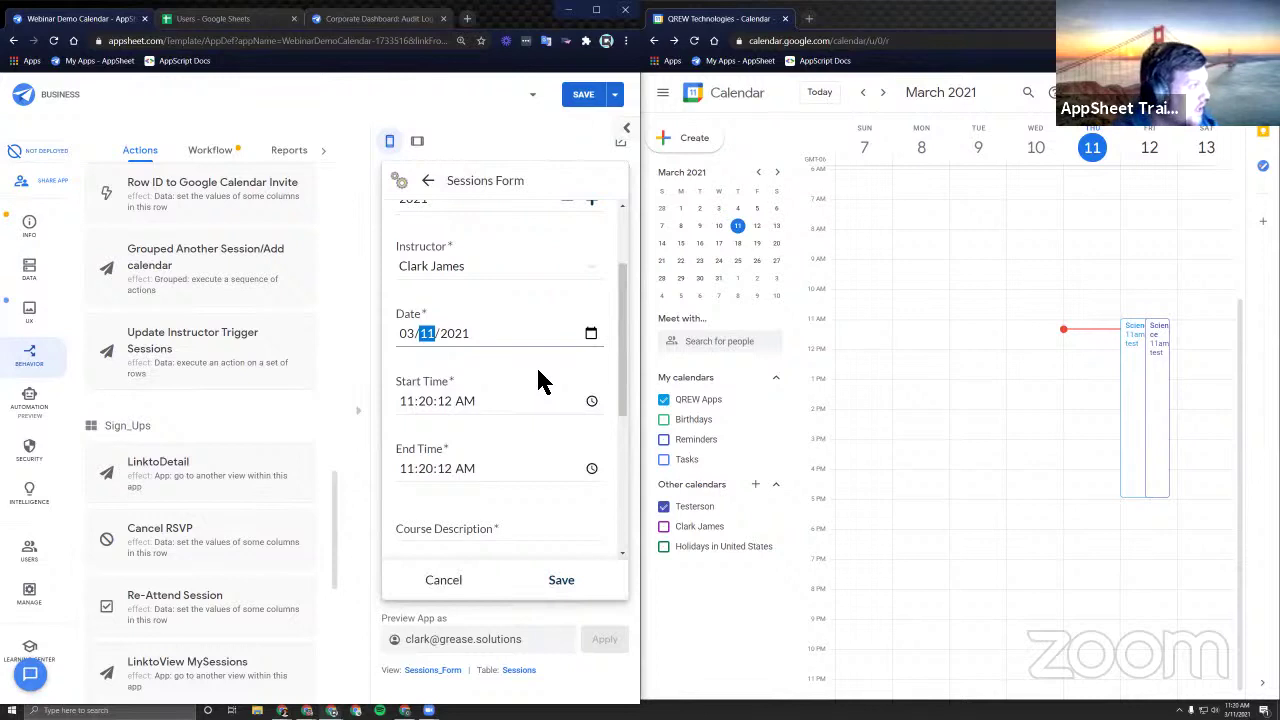
pyautogui.click(490, 401)
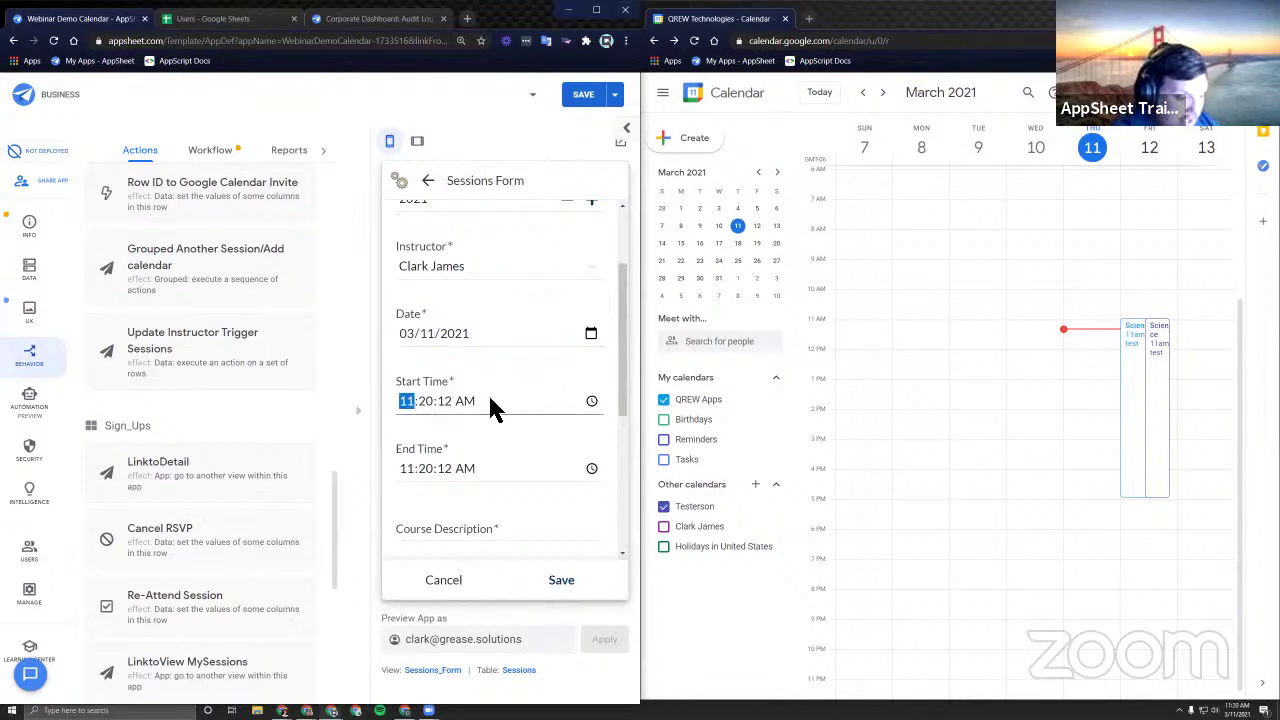
pyautogui.write('40000p')
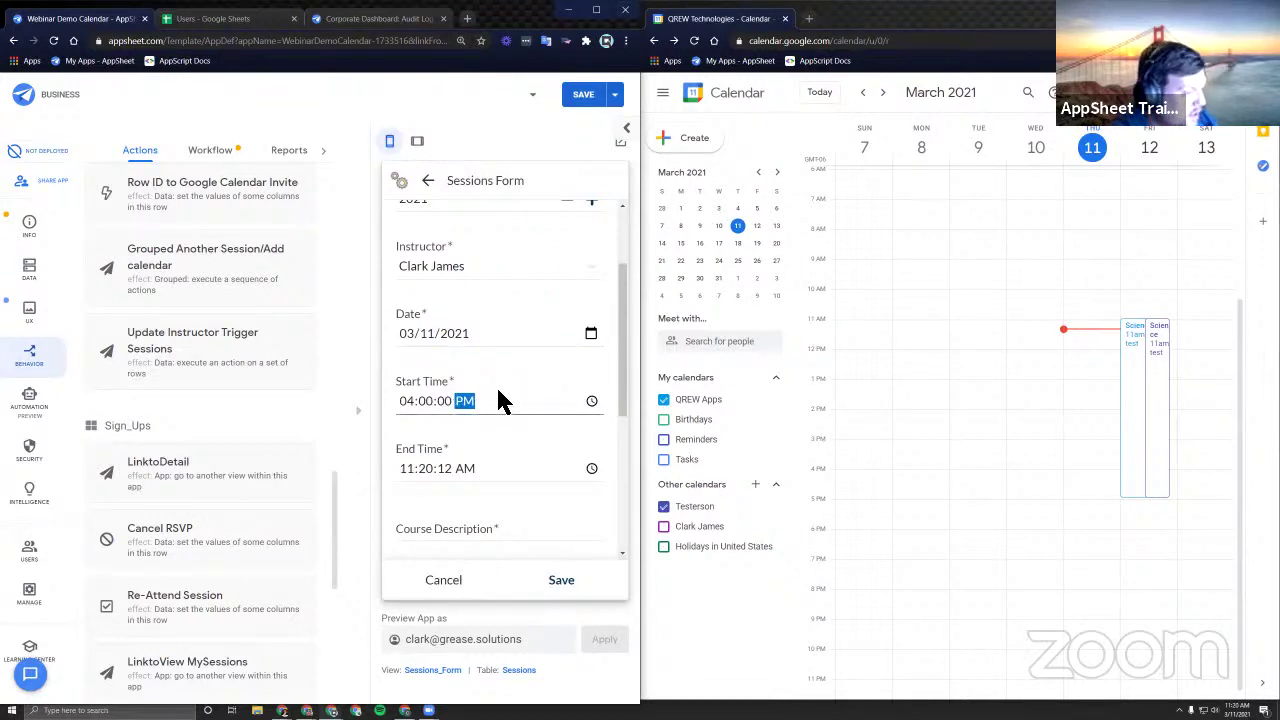
pyautogui.click(405, 470)
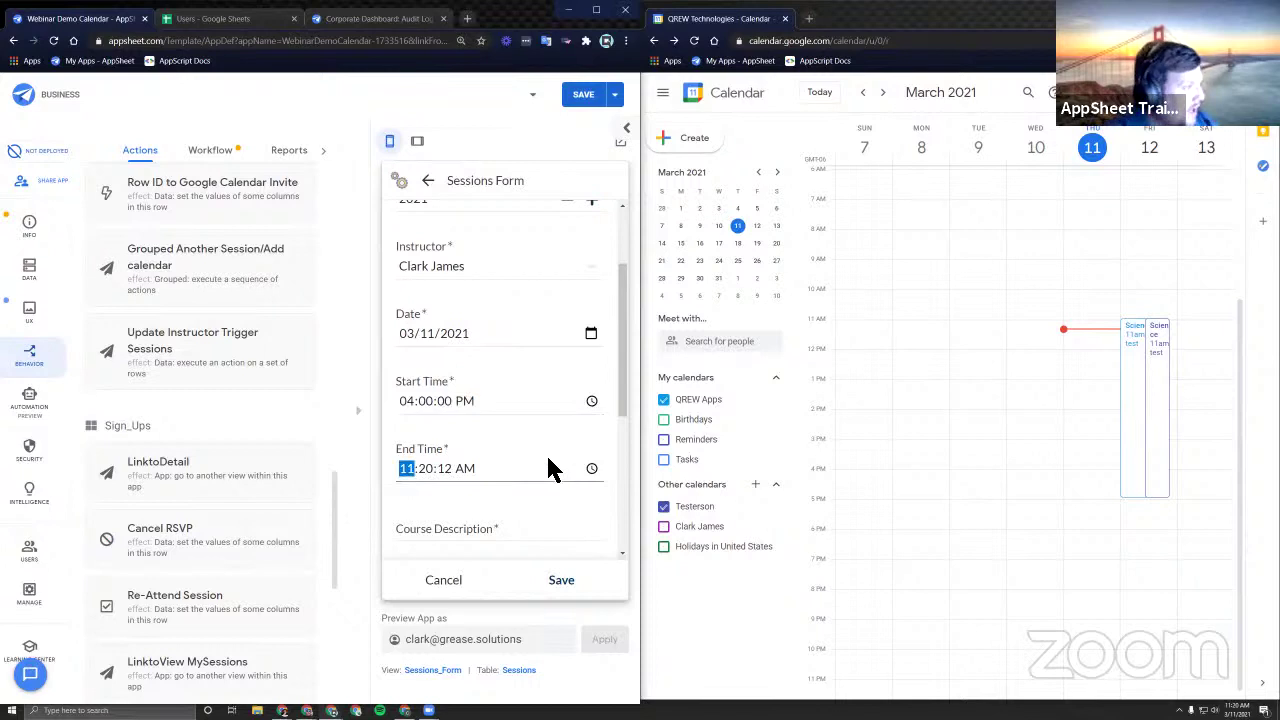
pyautogui.press('Right')
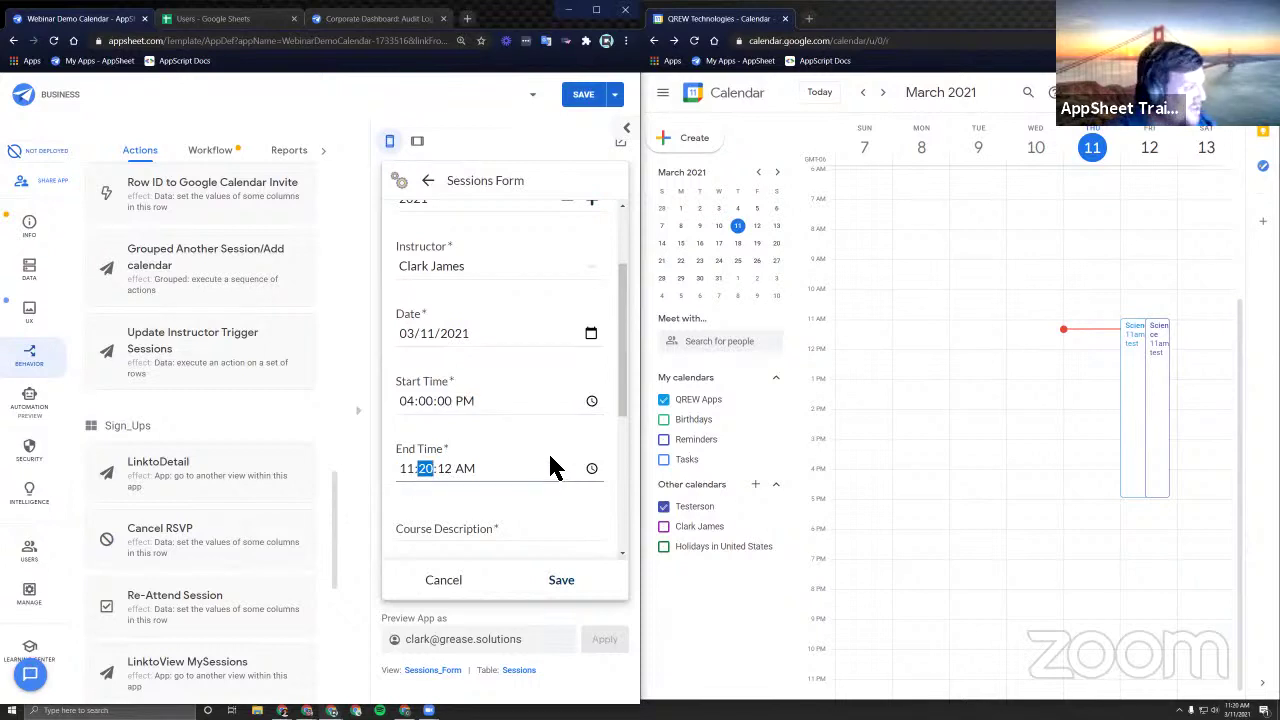
pyautogui.press('Right')
pyautogui.press('p')
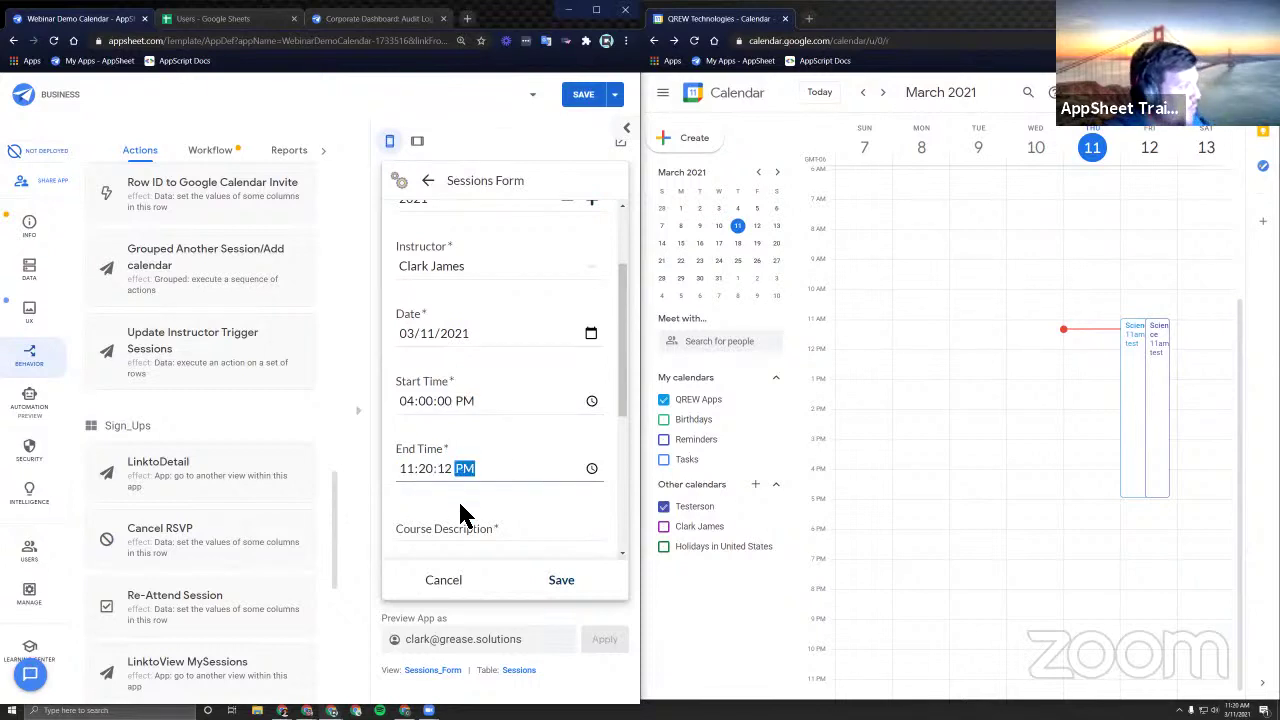
pyautogui.click(474, 497)
# Enter description 'This is a test', a location, 4 spots, and answer N to adding another.
pyautogui.scroll(-2, 476, 497)
pyautogui.click(477, 350)
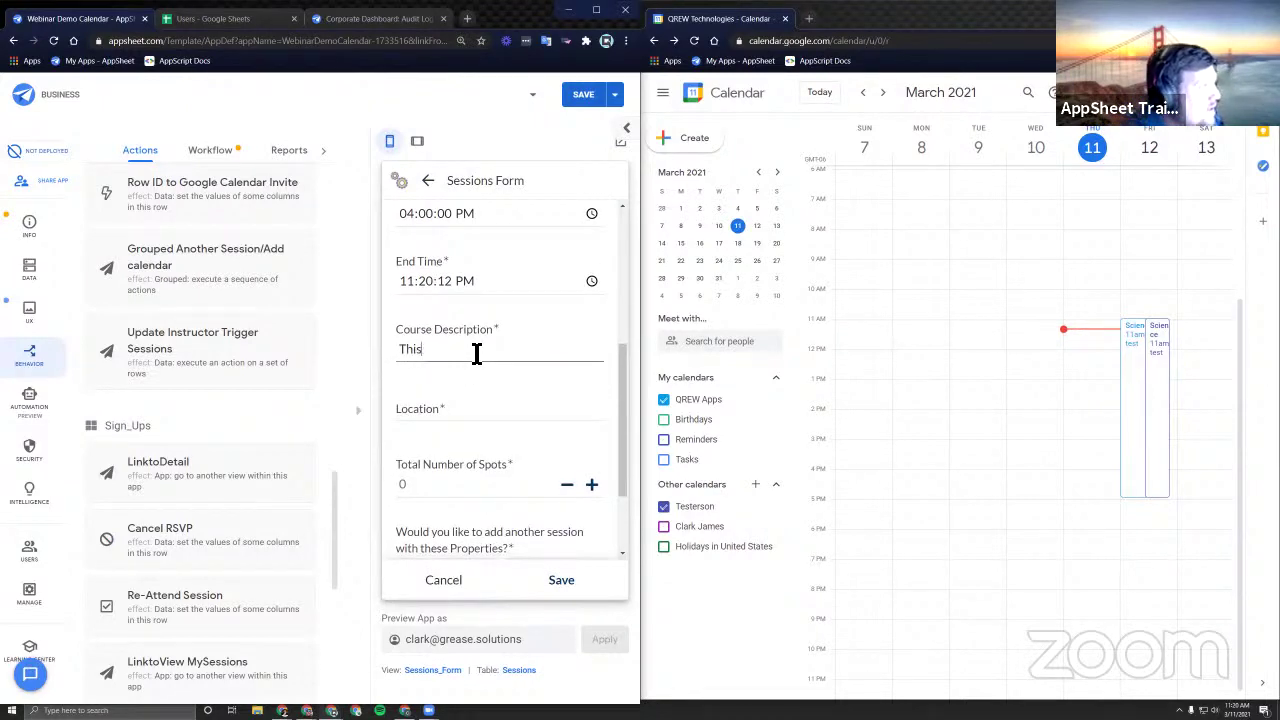
pyautogui.write('This is a test')
pyautogui.press('Tab')
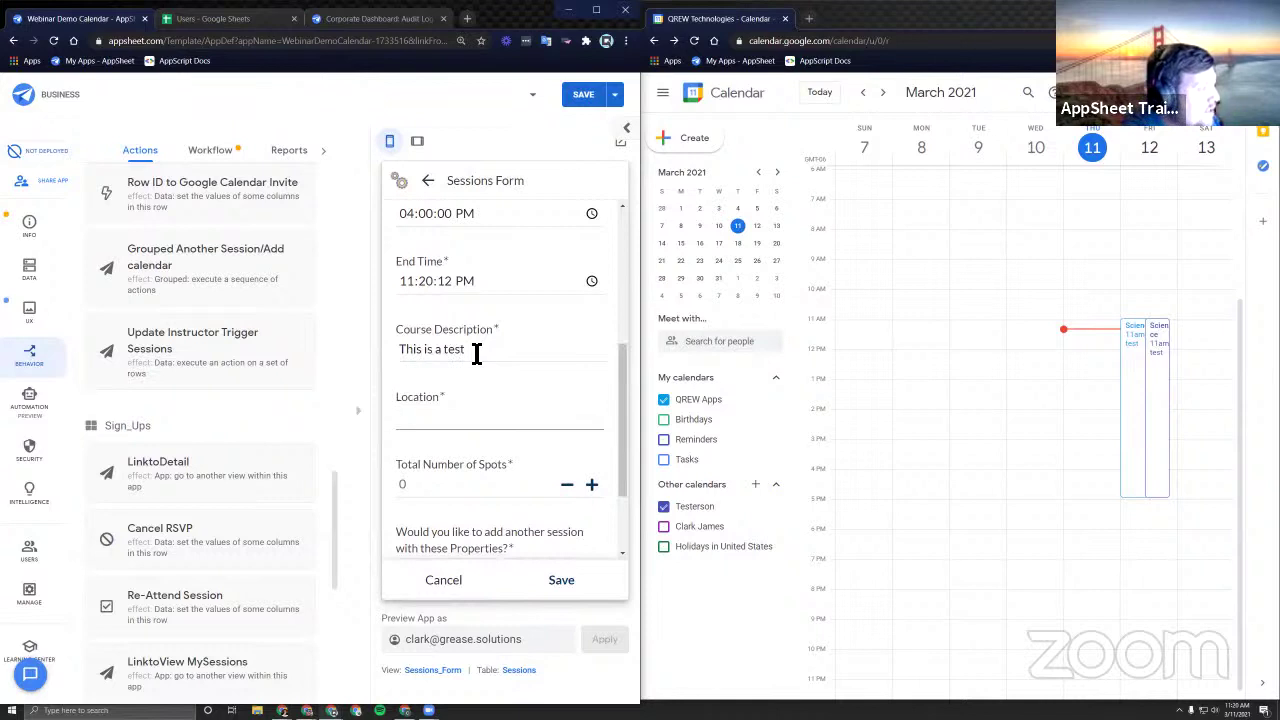
pyautogui.write('Location test')
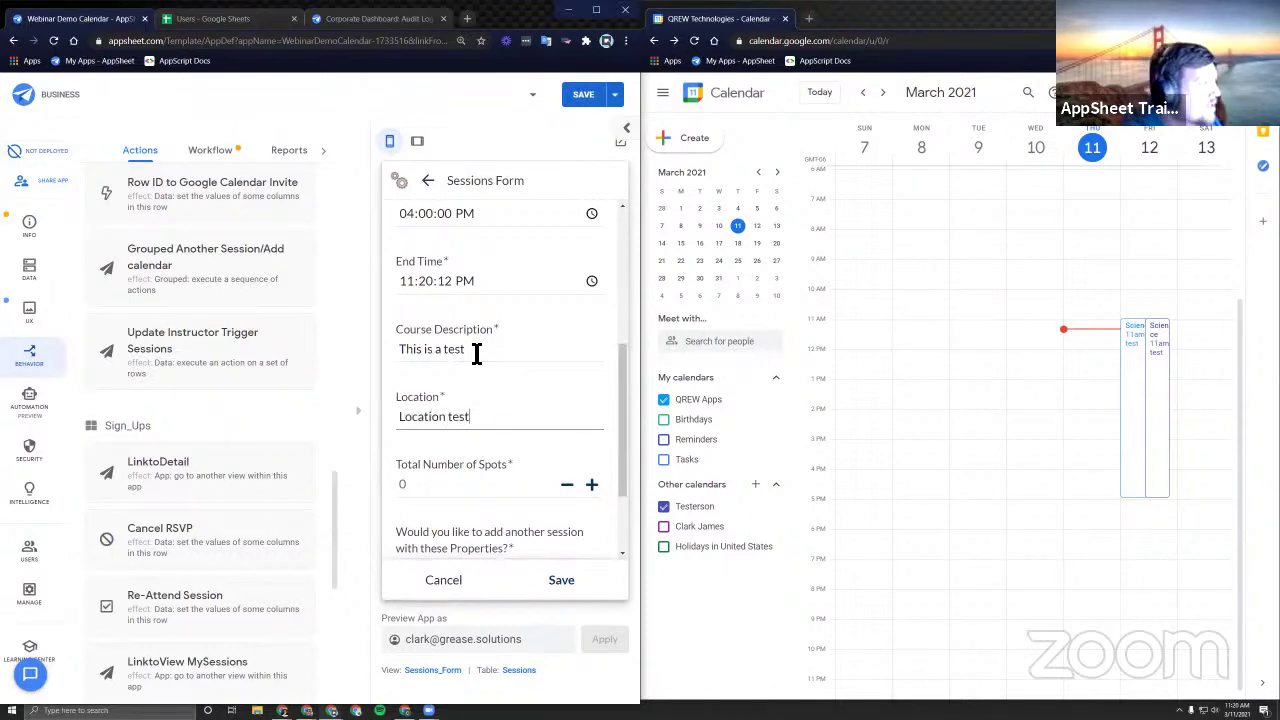
pyautogui.click(470, 486)
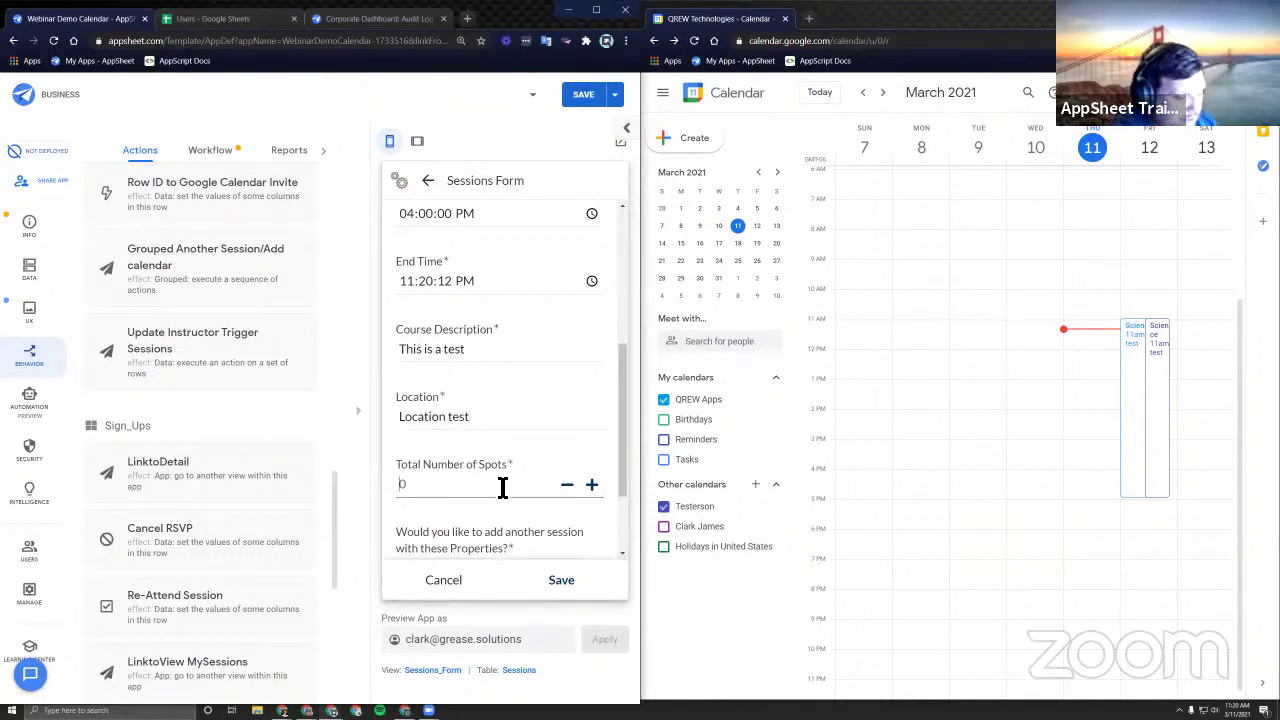
pyautogui.write('4')
pyautogui.scroll(-2, 490, 470)
pyautogui.click(482, 455)
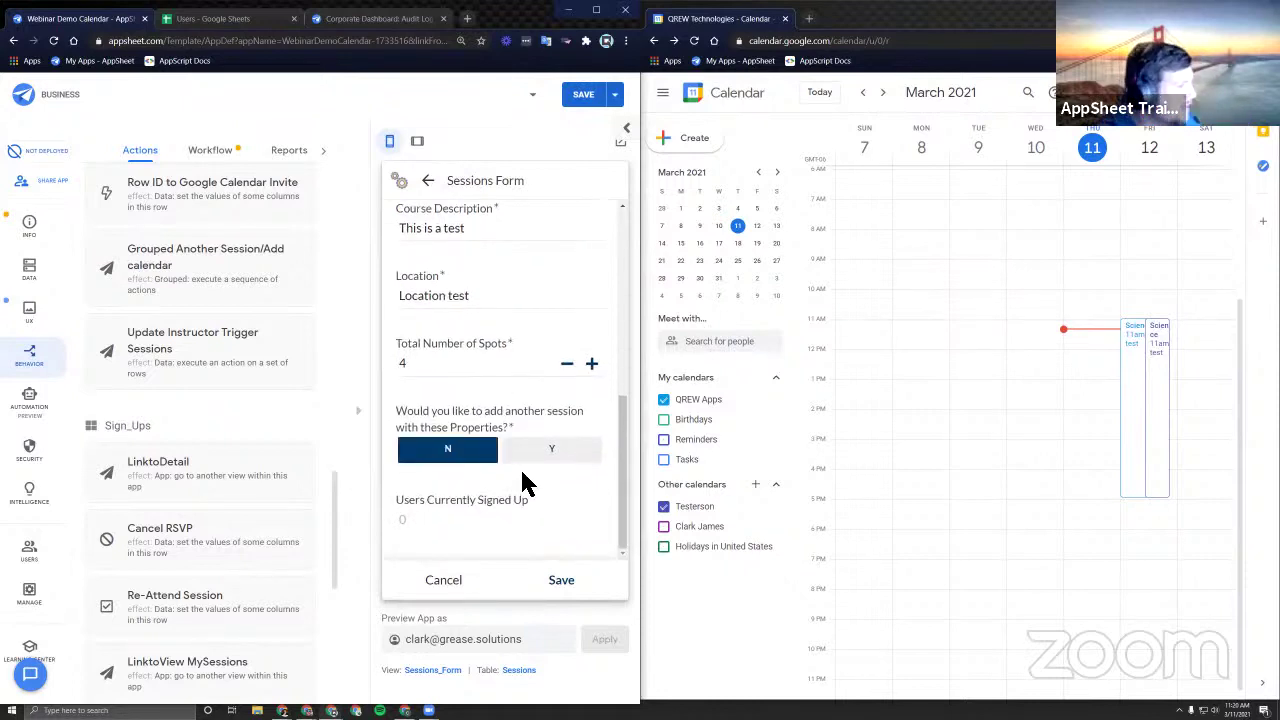
# Save the Math session as a Calendar event, sync, and review the March 11 Math event.
pyautogui.click(561, 585)
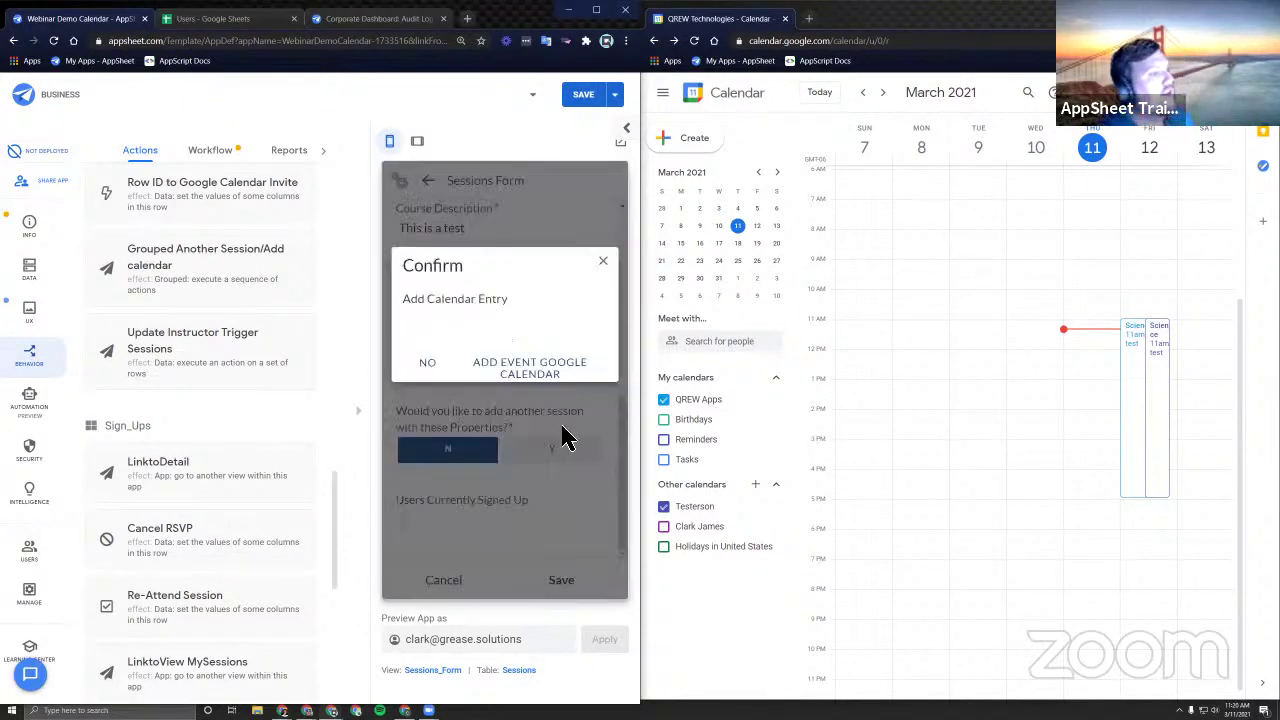
pyautogui.click(529, 369)
pyautogui.click(614, 183)
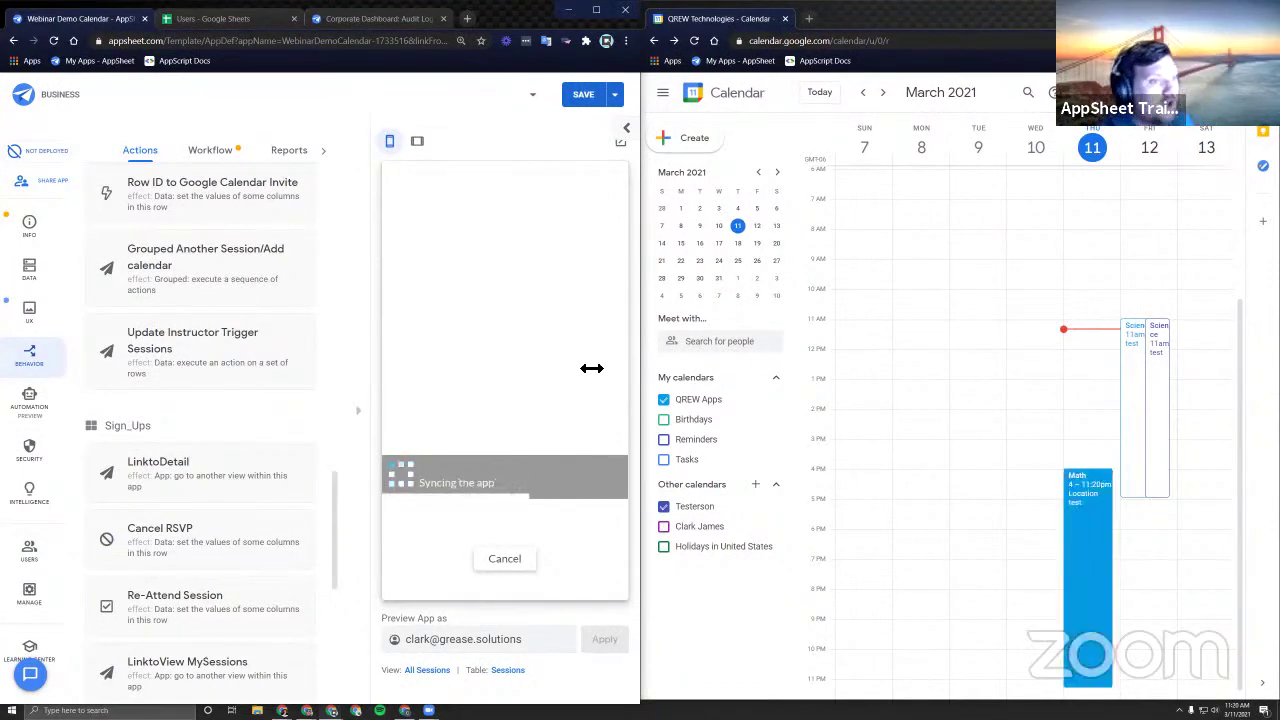
pyautogui.click(1100, 505)
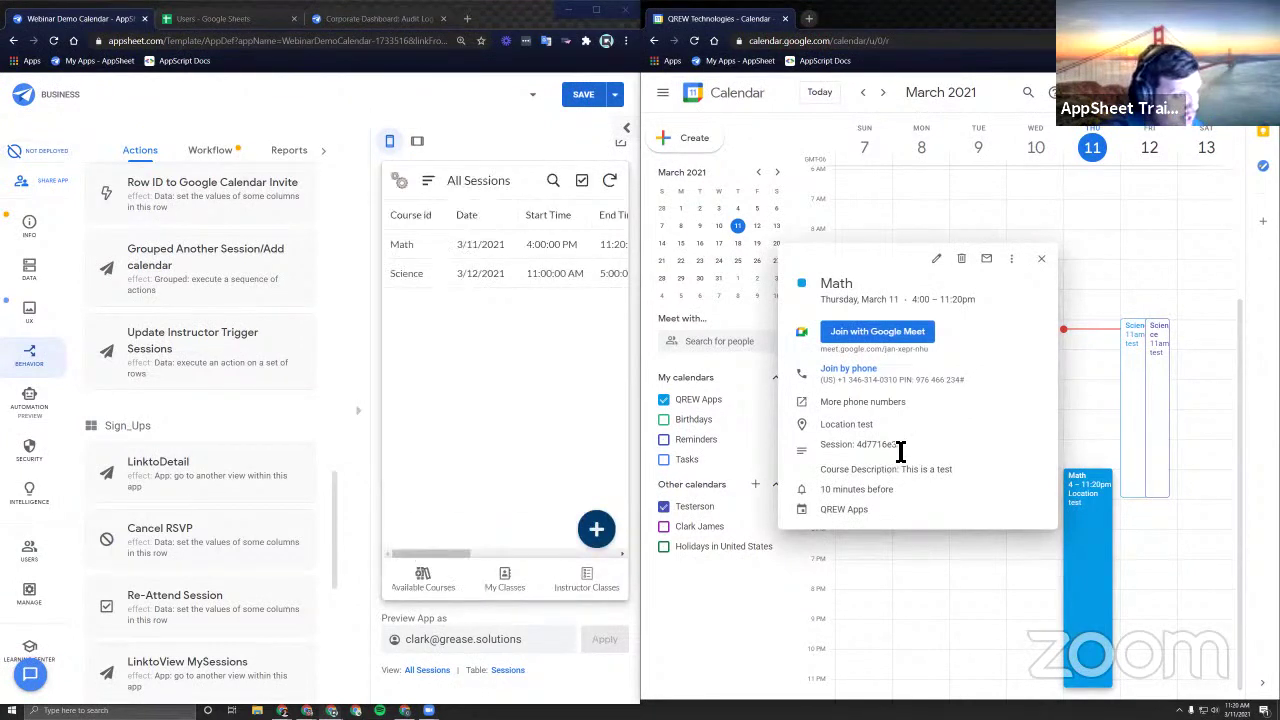
pyautogui.moveTo(900, 445); pyautogui.dragTo(953, 470)
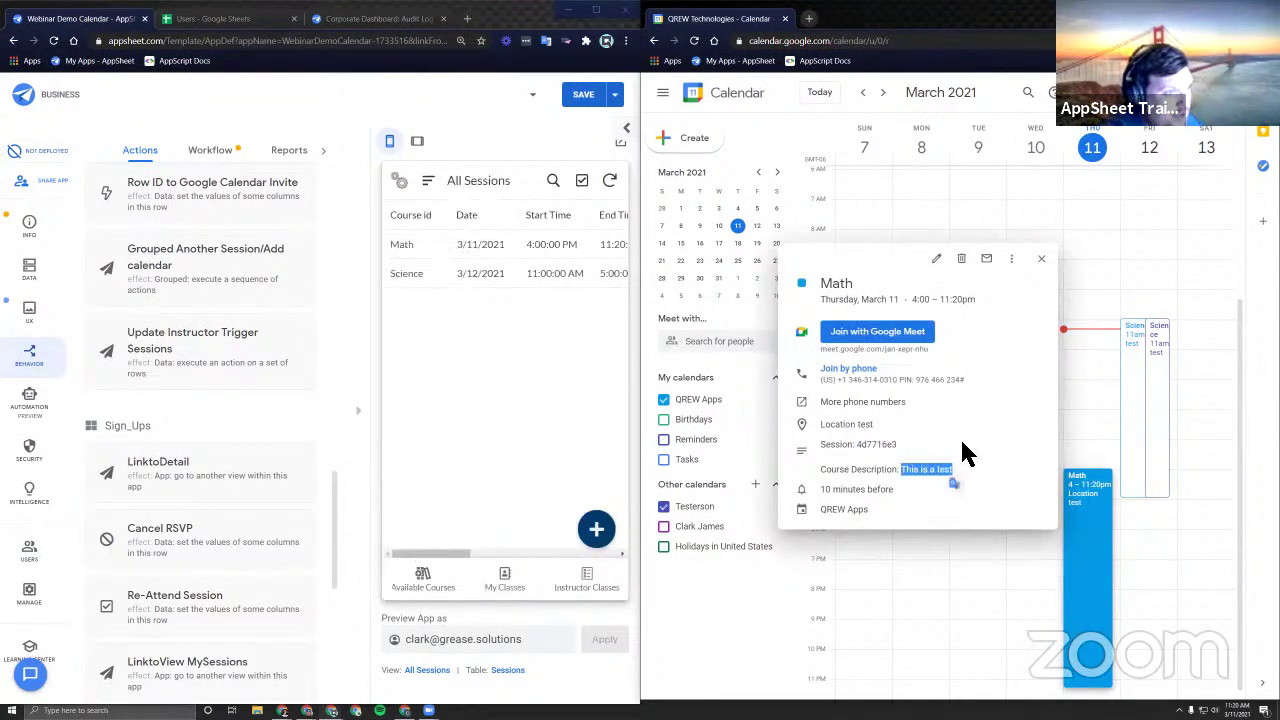
pyautogui.click(1041, 258)
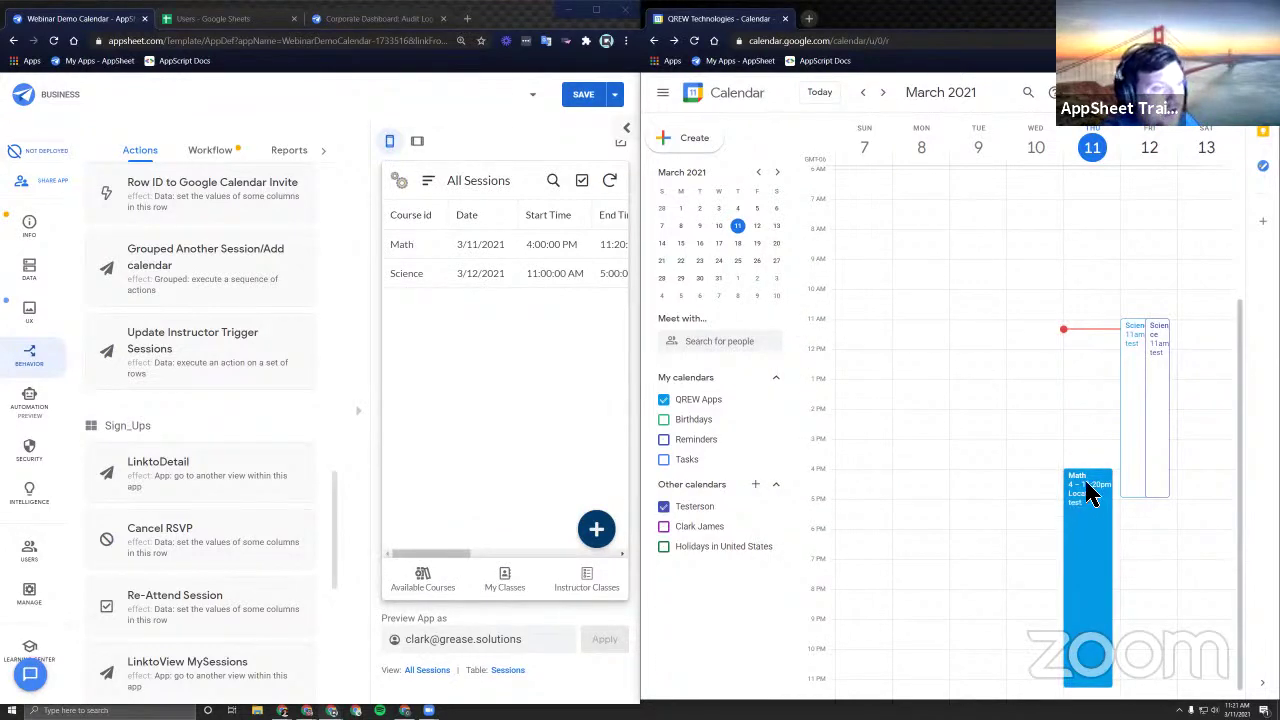
# Open the Math session from All Sessions and tap Edit Session.
pyautogui.click(515, 388)
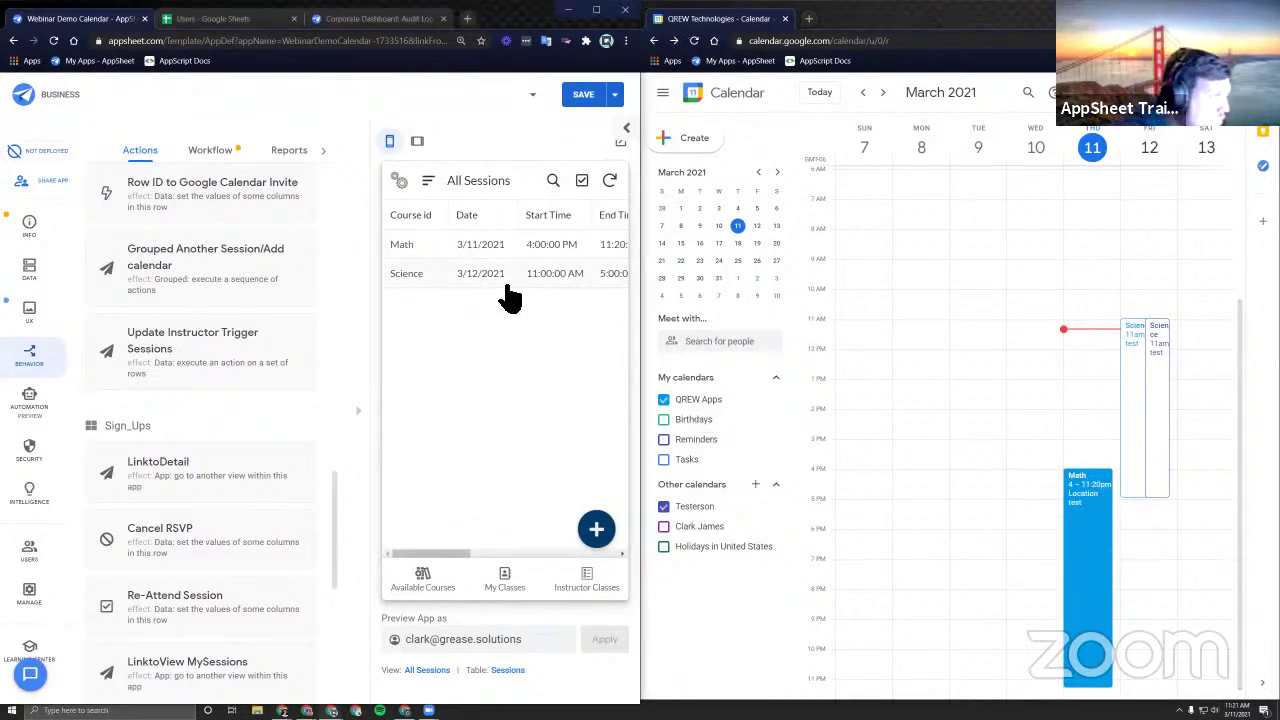
pyautogui.click(497, 252)
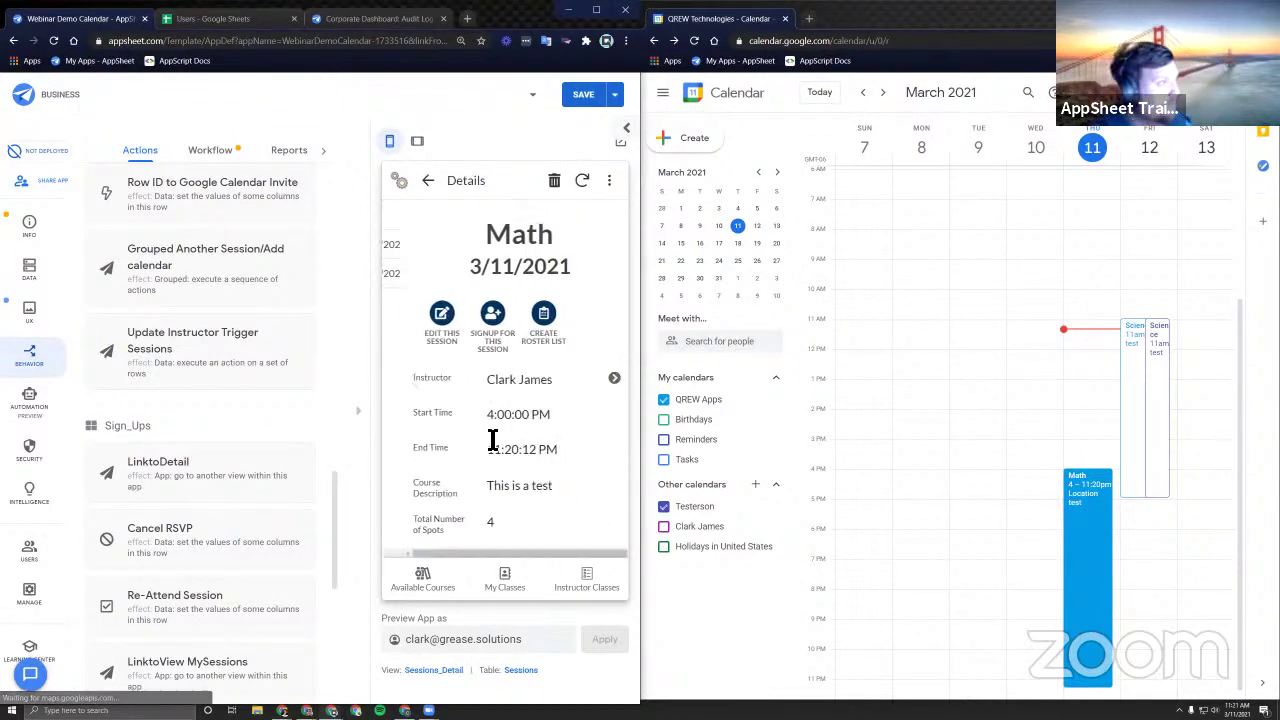
pyautogui.click(422, 318)
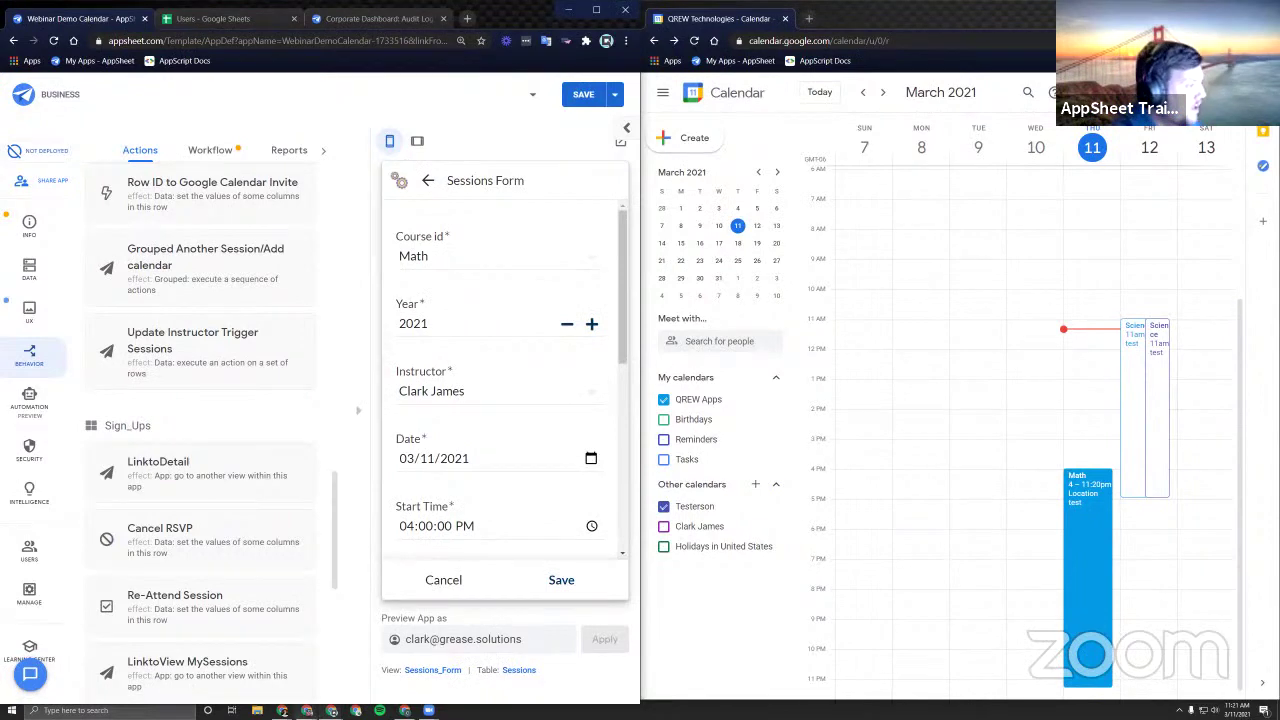
pyautogui.moveTo(283, 708)
pyautogui.click(312, 672)
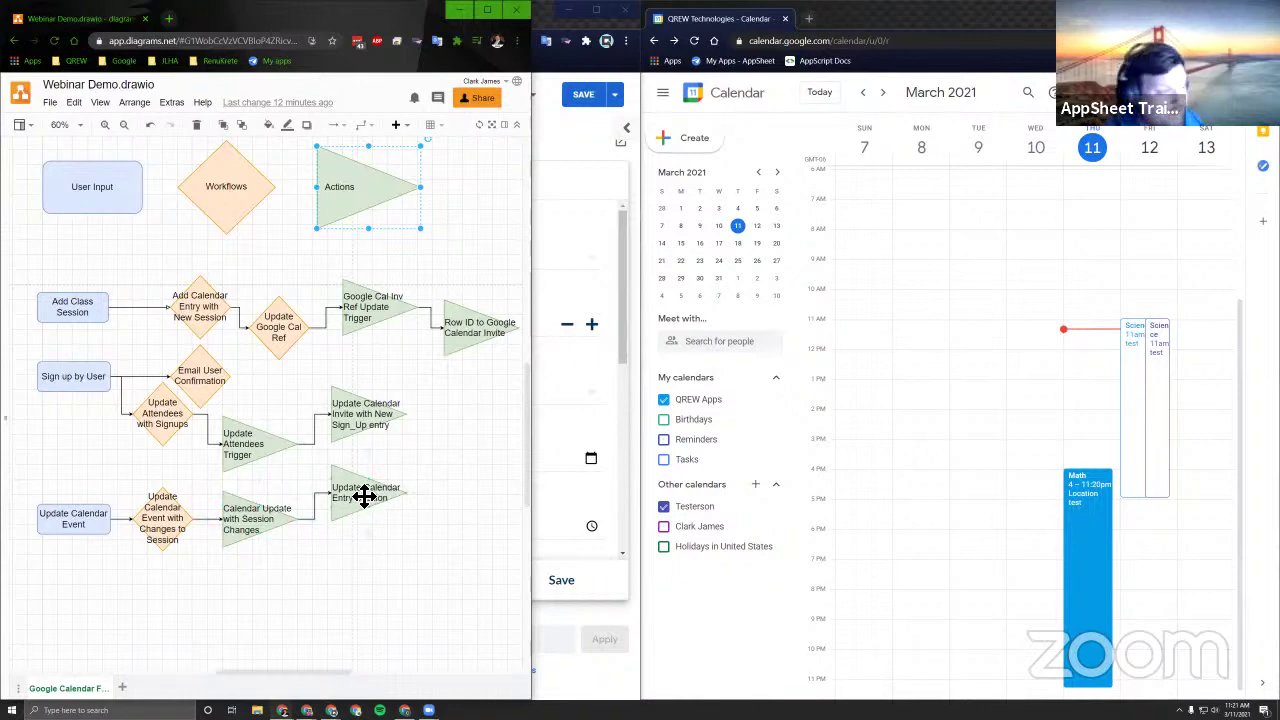
pyautogui.click(459, 10)
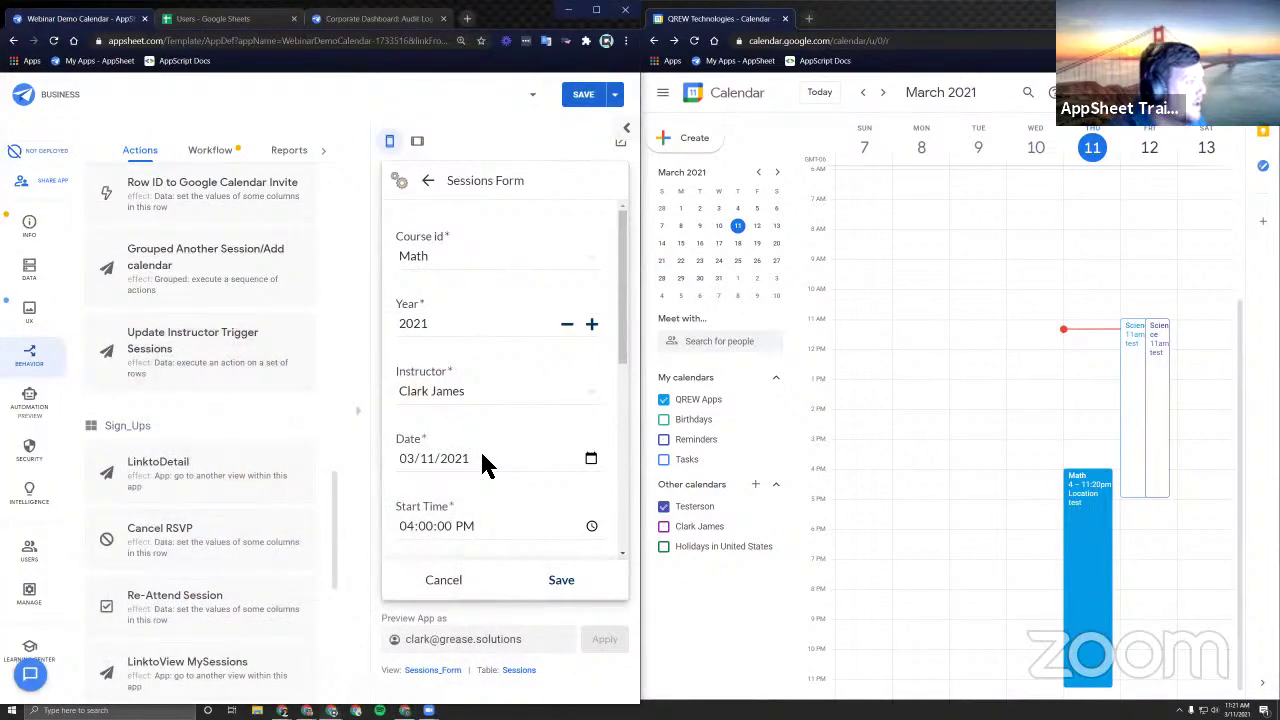
# Change the Math session's start time to 11:00 AM and end time to 05:00 PM.
pyautogui.scroll(-2, 470, 430)
pyautogui.click(407, 338)
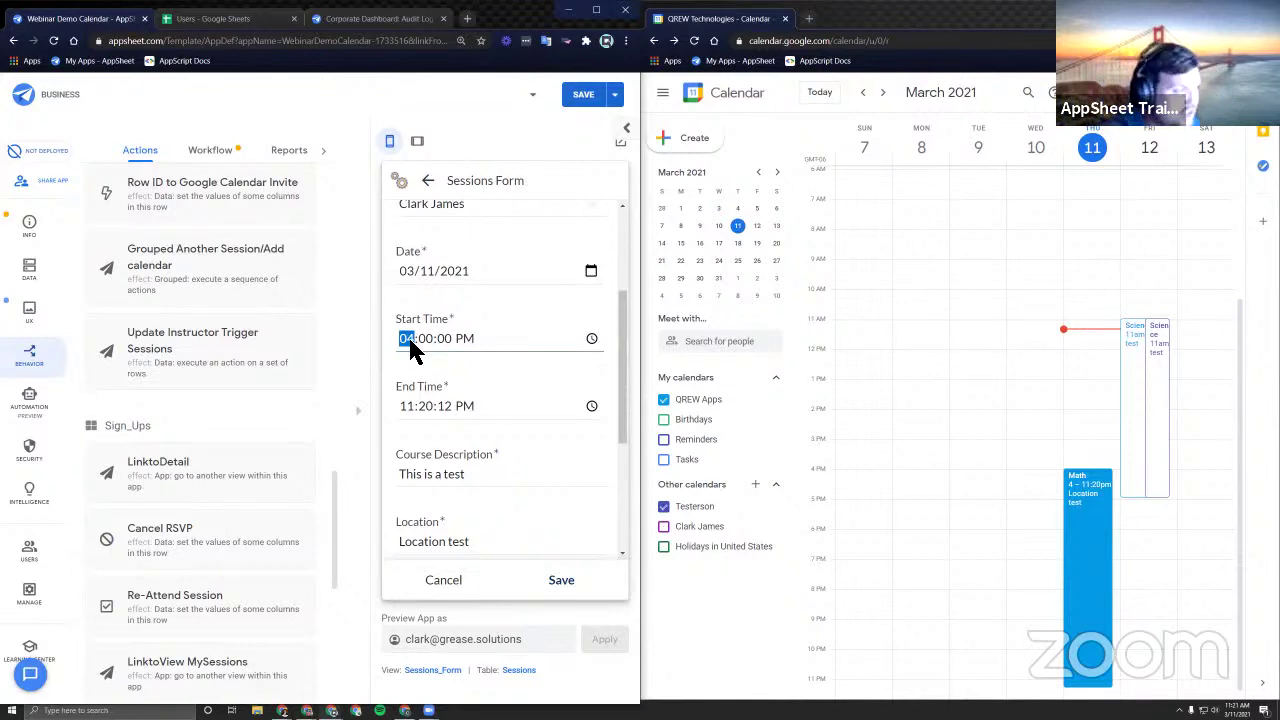
pyautogui.write('11')
pyautogui.press('Tab')
pyautogui.press('a')
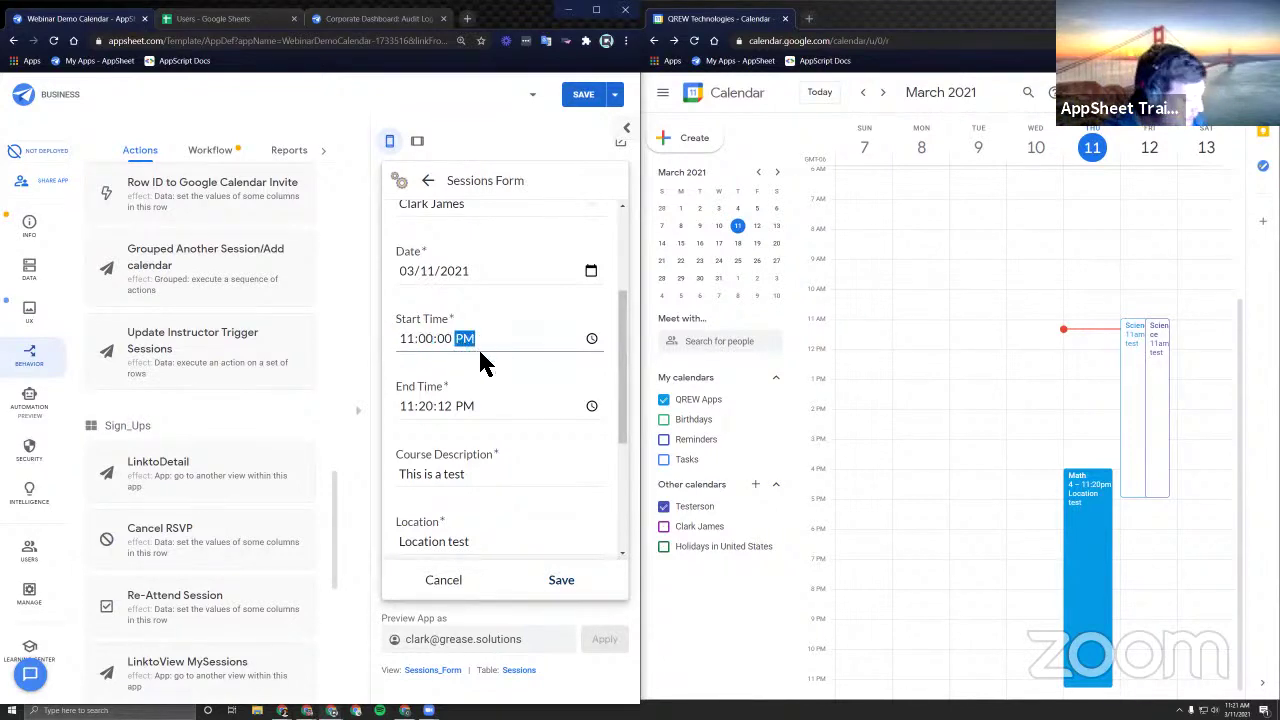
pyautogui.click(410, 405)
pyautogui.write('050000')
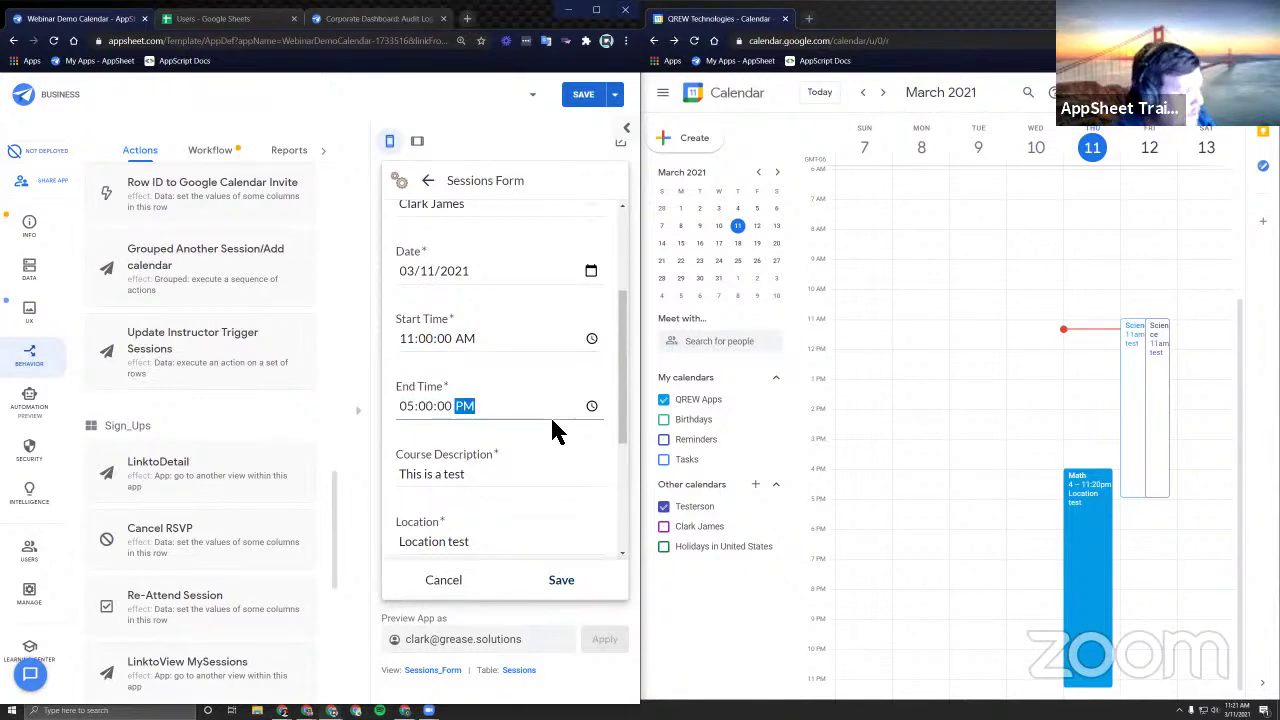
pyautogui.click(565, 445)
# Replace the location with Walmart and save the session.
pyautogui.scroll(-2, 484, 455)
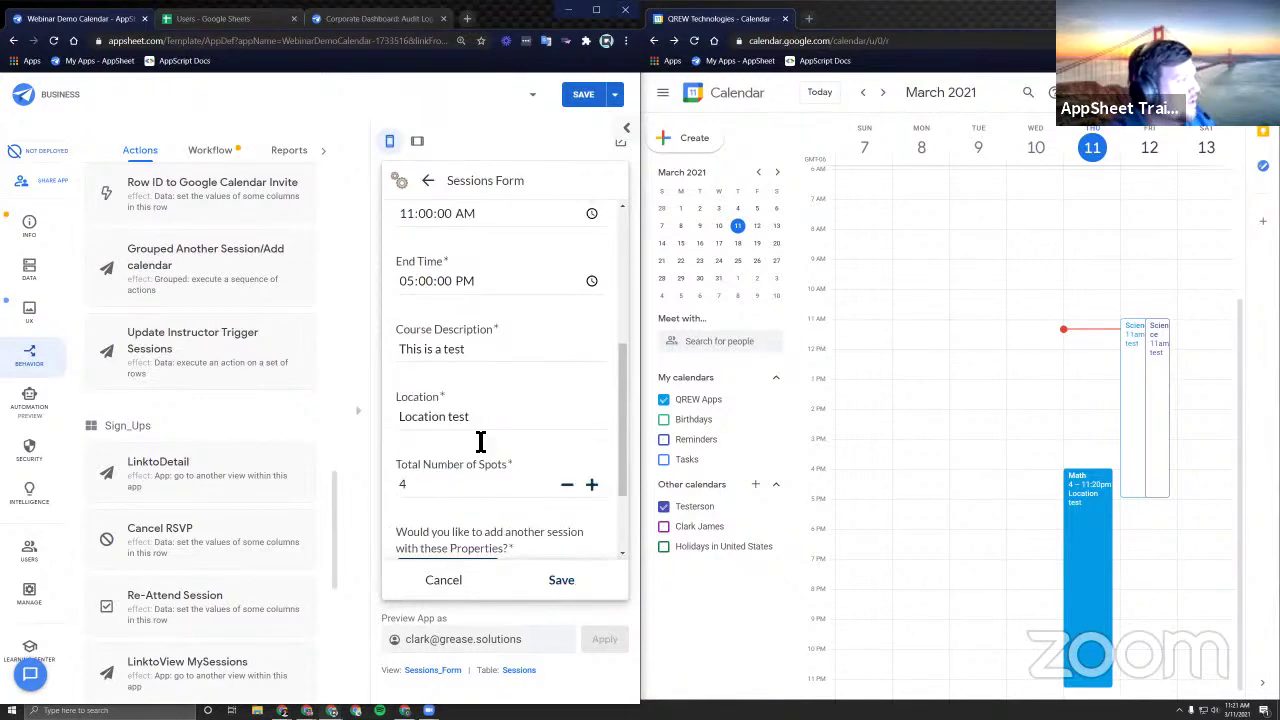
pyautogui.tripleClick(478, 427)
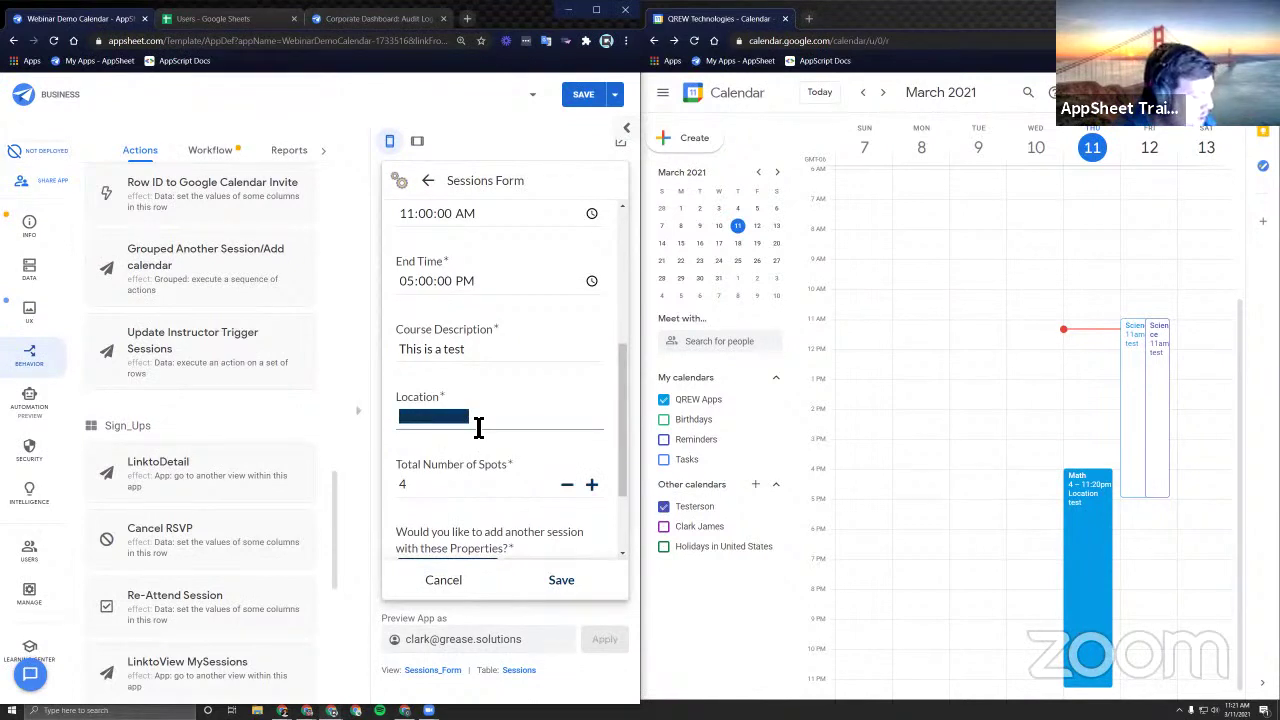
pyautogui.write('Wqal')
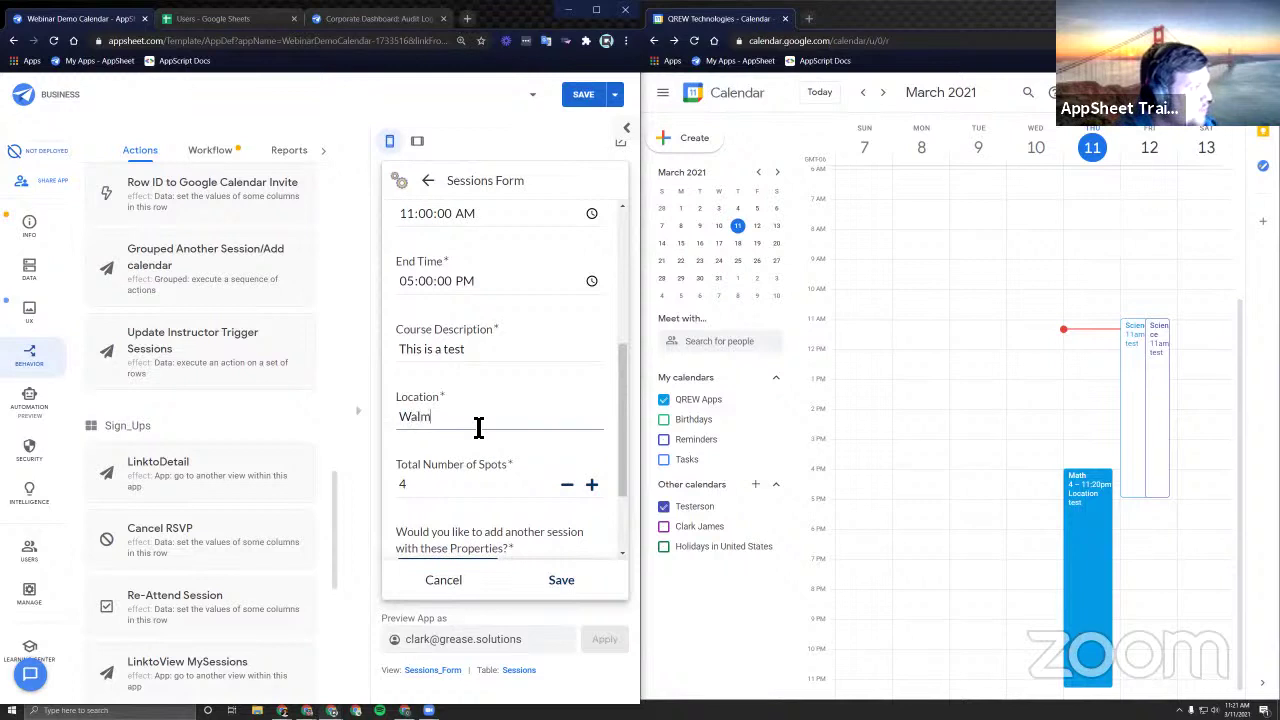
pyautogui.write('art')
pyautogui.click(561, 580)
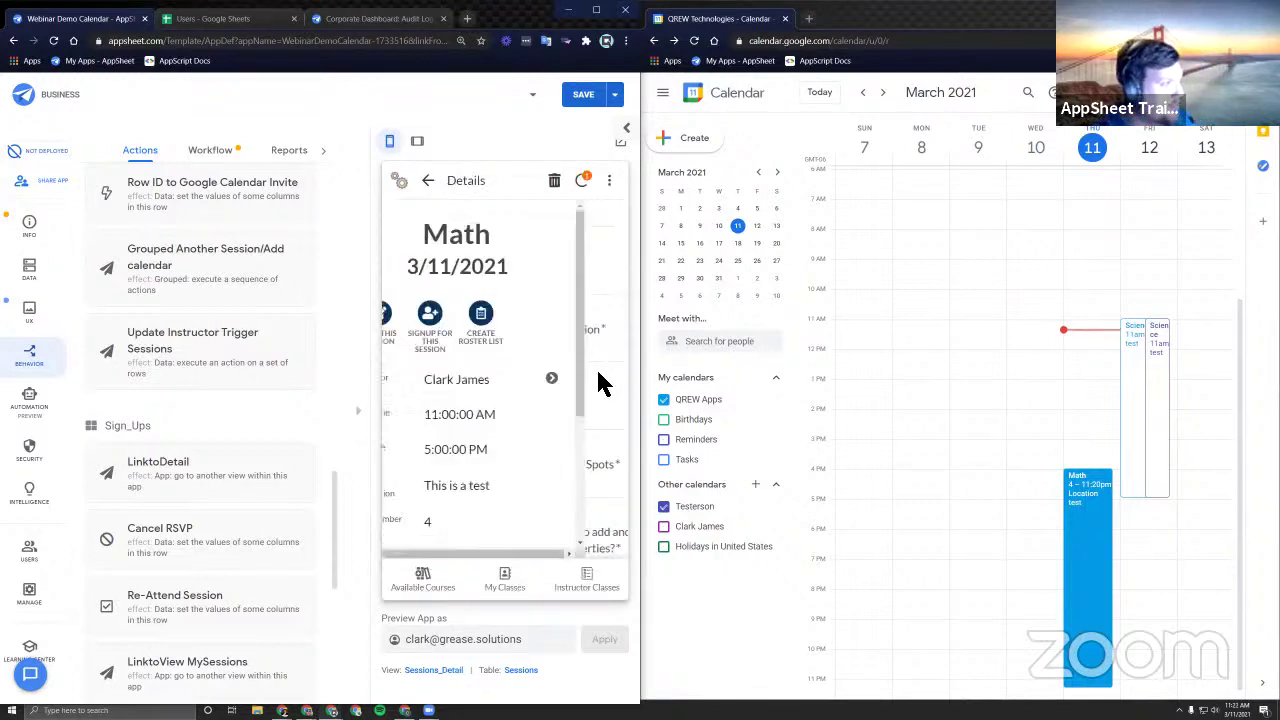
# Sync the change and confirm the Math event now reads 11am–5pm at Walmart.
pyautogui.click(587, 183)
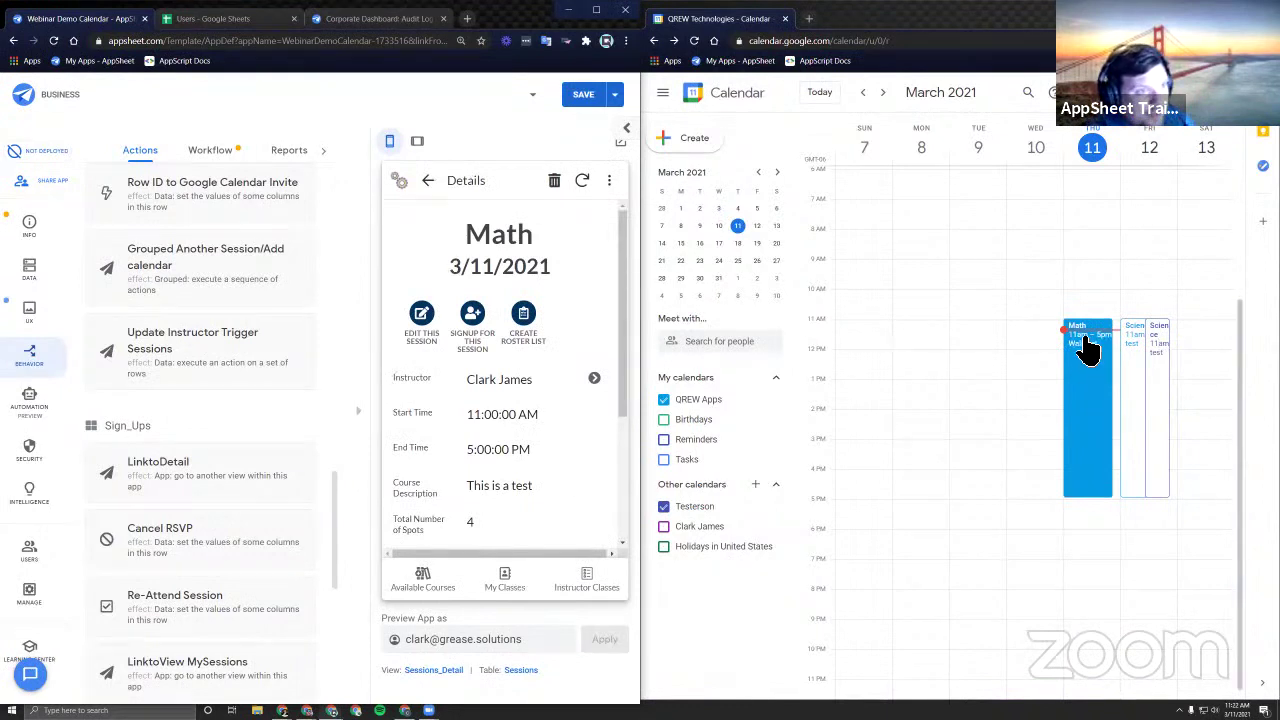
pyautogui.click(1087, 435)
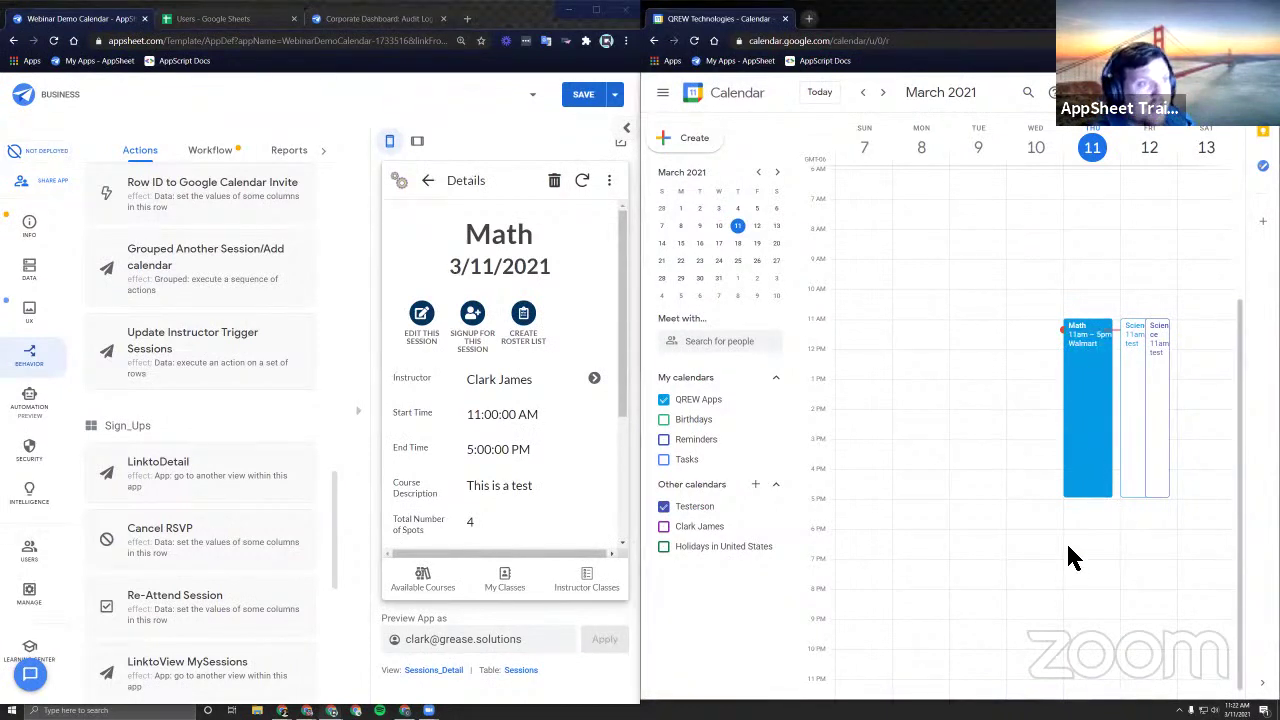
pyautogui.click(1104, 438)
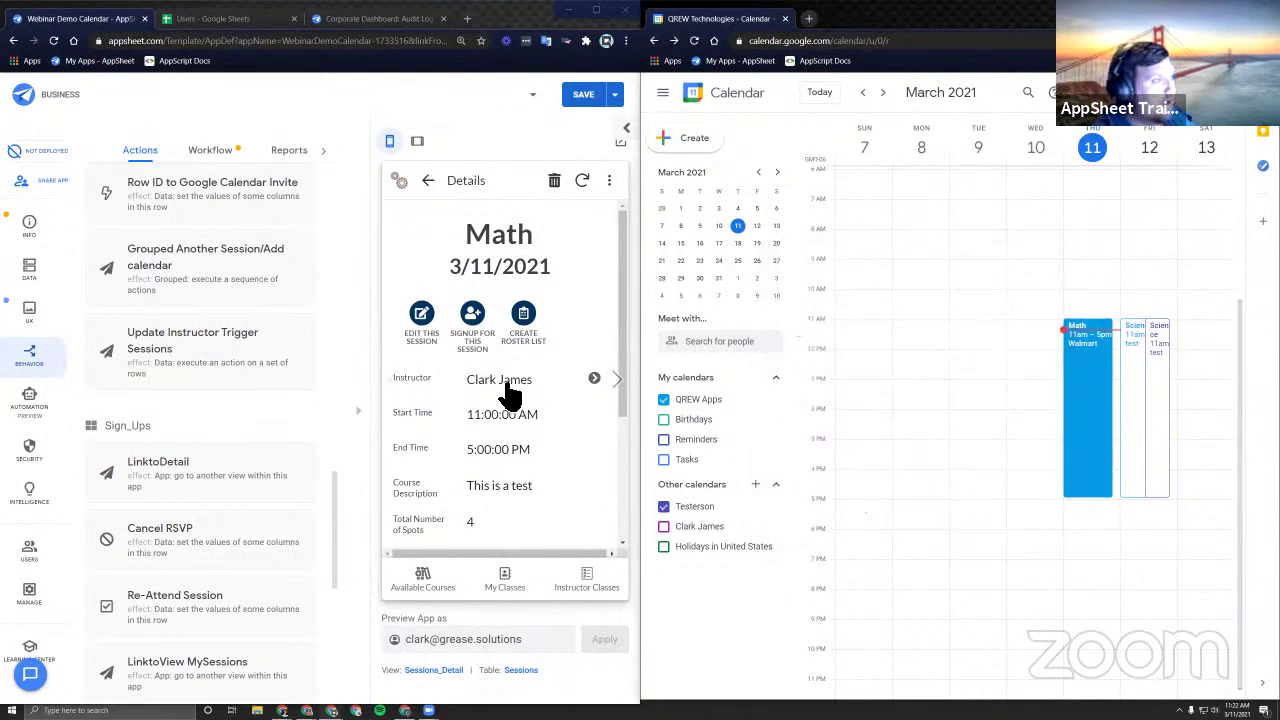
# Sign up for the Math session, save, and sync the sign-up.
pyautogui.click(474, 318)
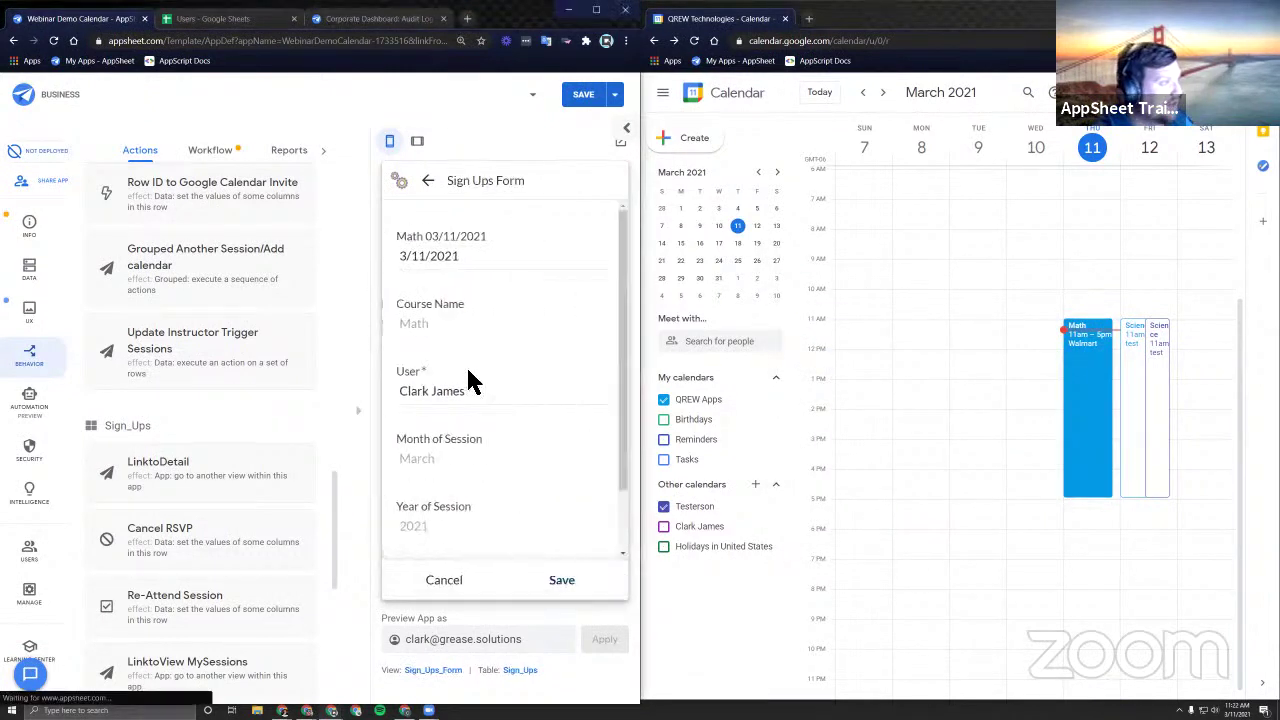
pyautogui.click(569, 594)
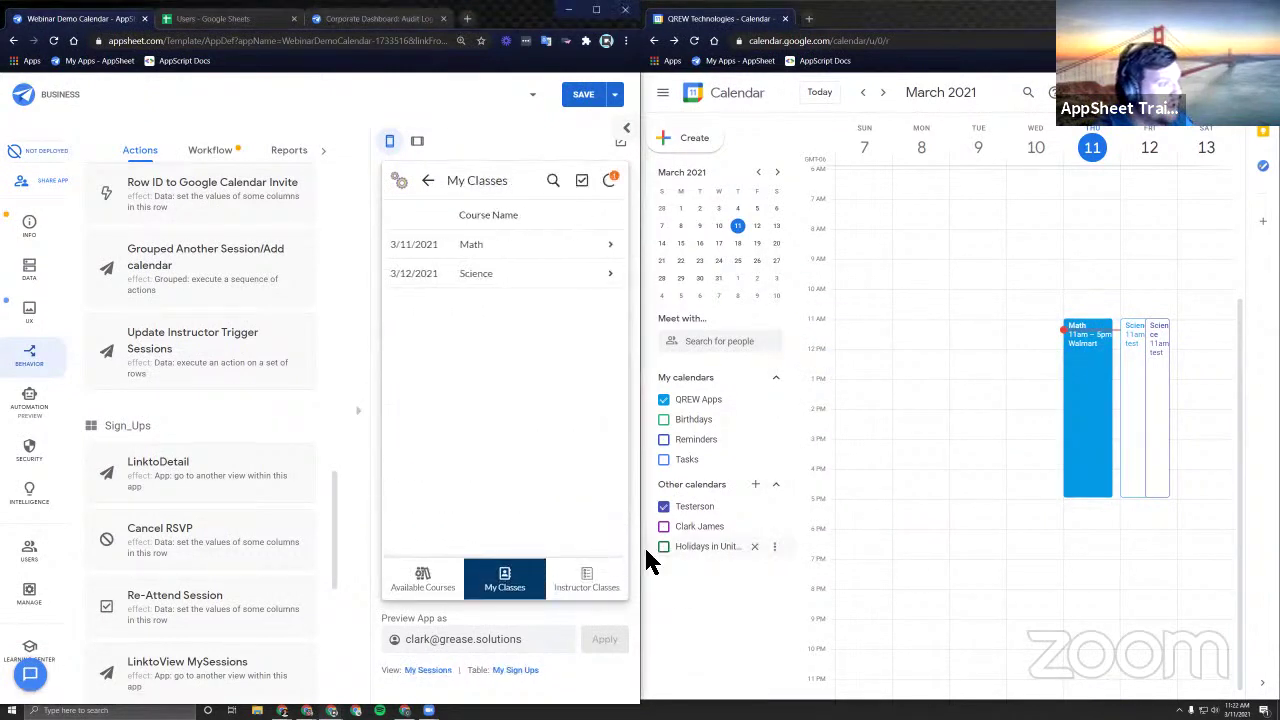
pyautogui.click(610, 180)
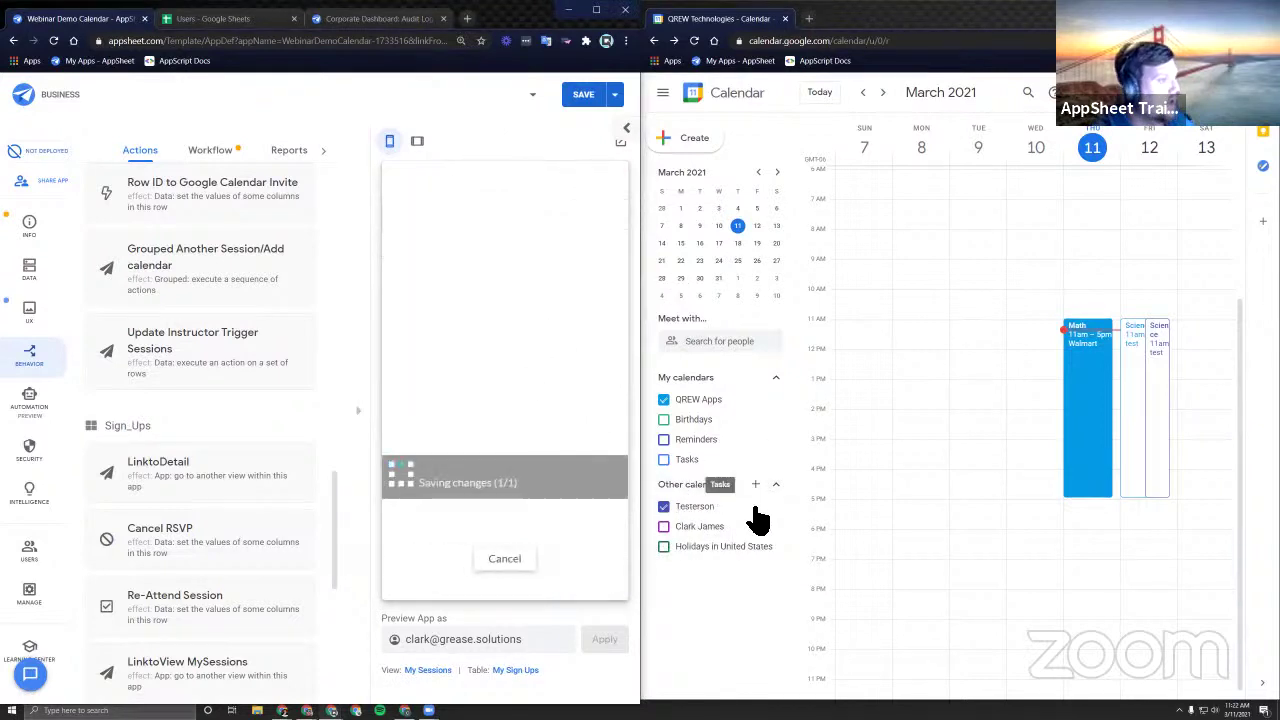
# Check My Classes lists Math and Science while toggling the instructor's calendar on and off.
pyautogui.click(665, 528)
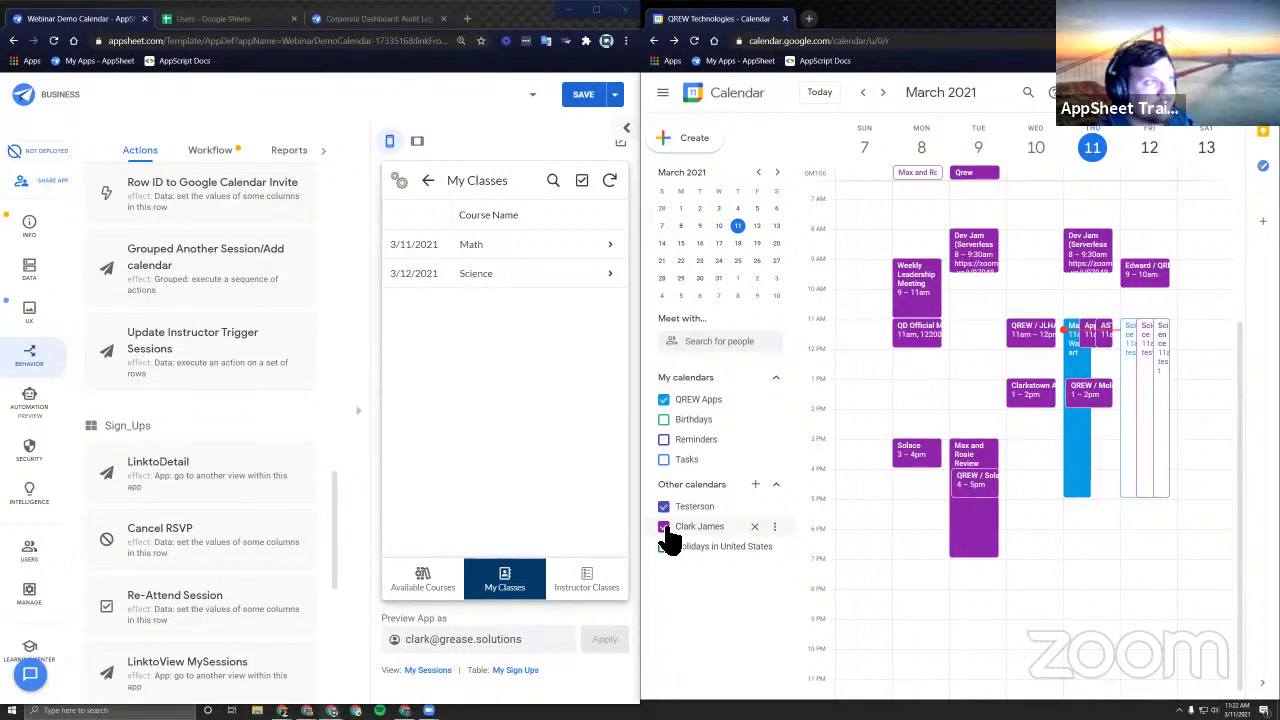
pyautogui.click(502, 590)
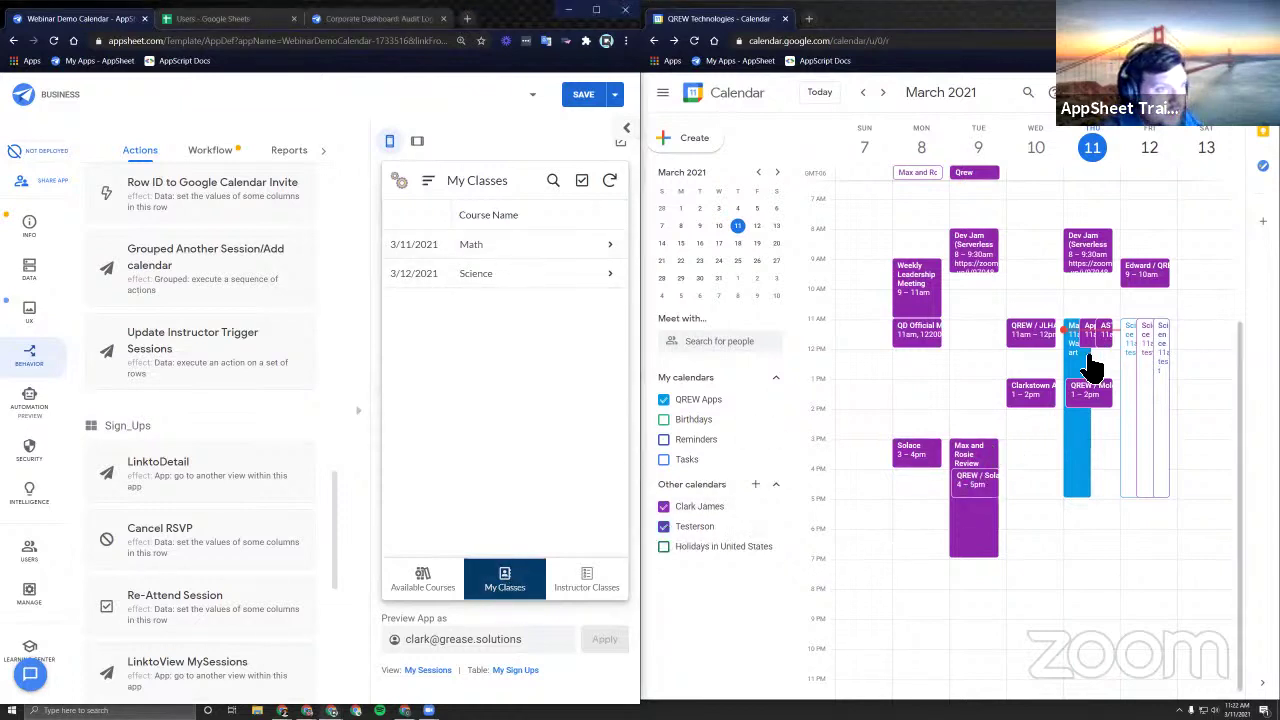
pyautogui.click(695, 526)
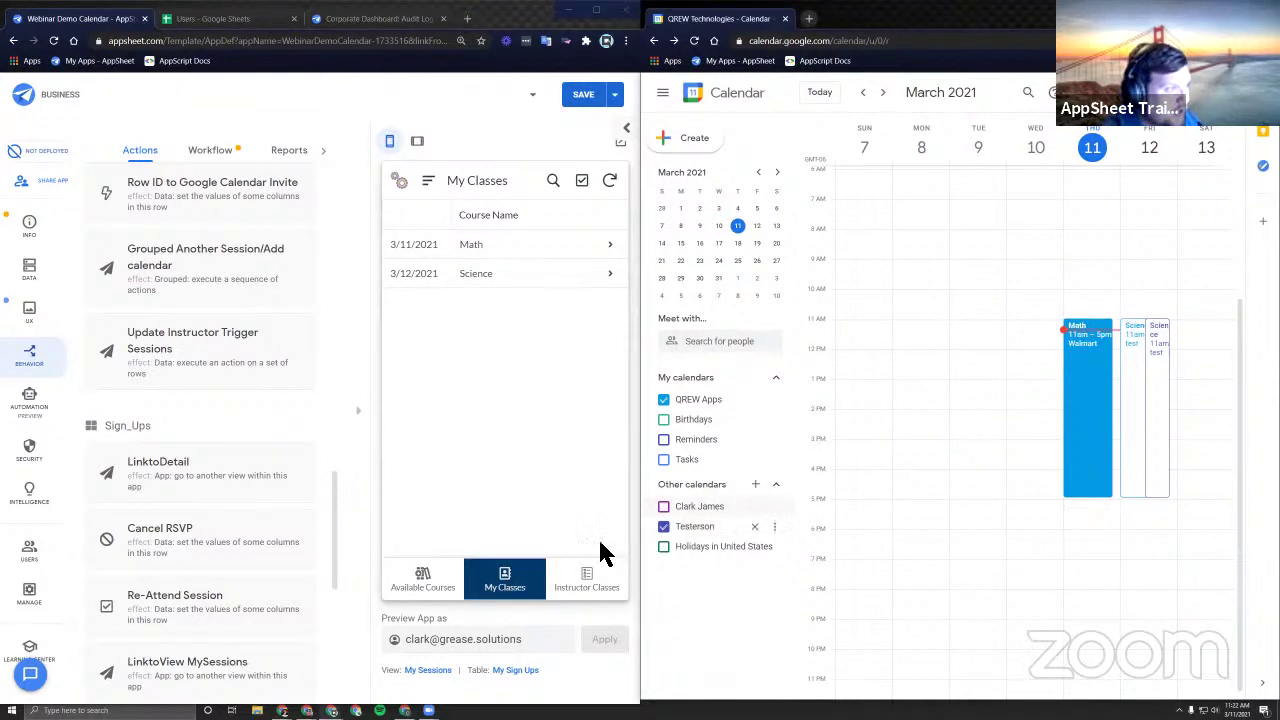
pyautogui.click(695, 510)
pyautogui.click(664, 507)
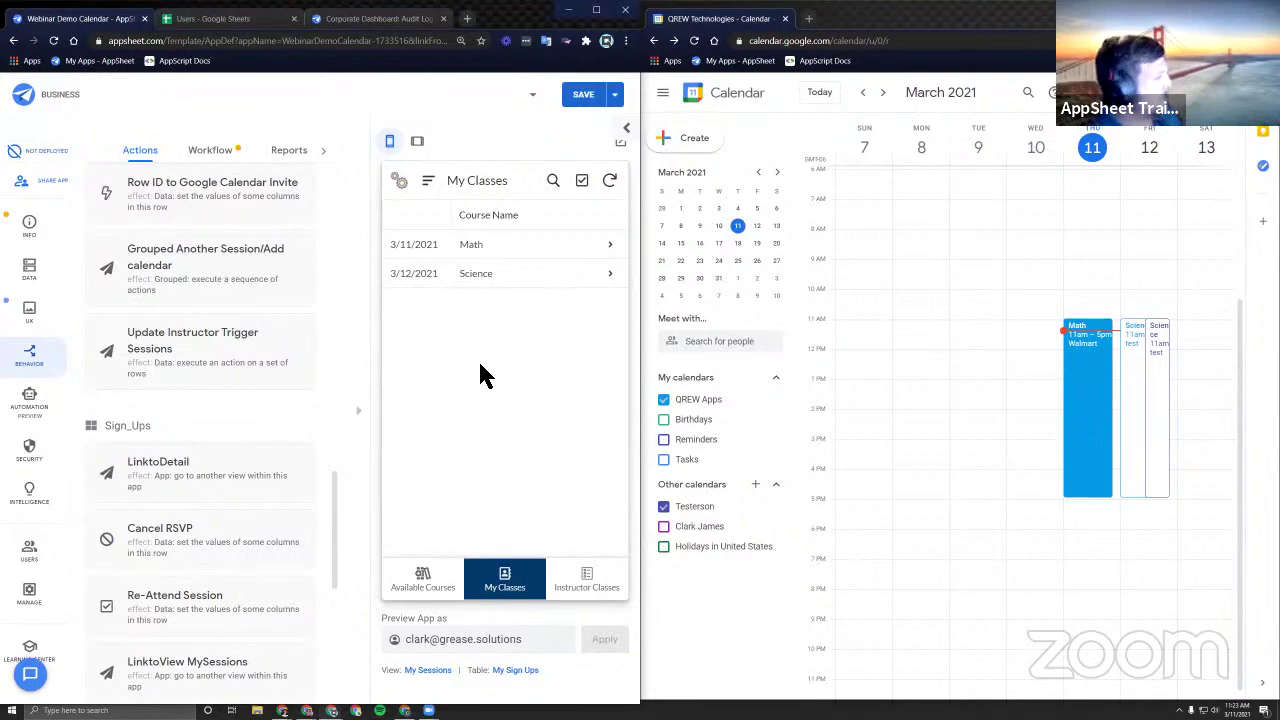
# Cycle through Available Courses, Instructor Classes and My Classes, return to Available Courses, and open the views menu.
pyautogui.scroll(7, 246, 354)
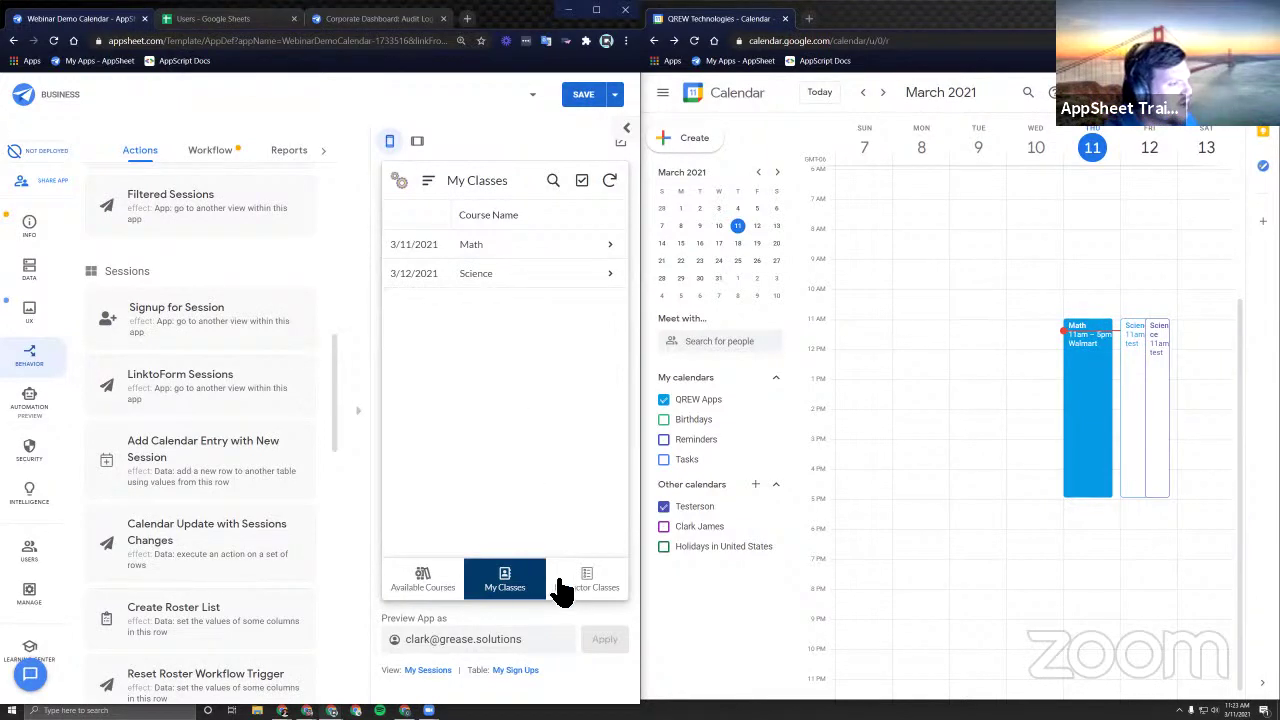
pyautogui.click(440, 578)
pyautogui.click(600, 586)
pyautogui.click(528, 590)
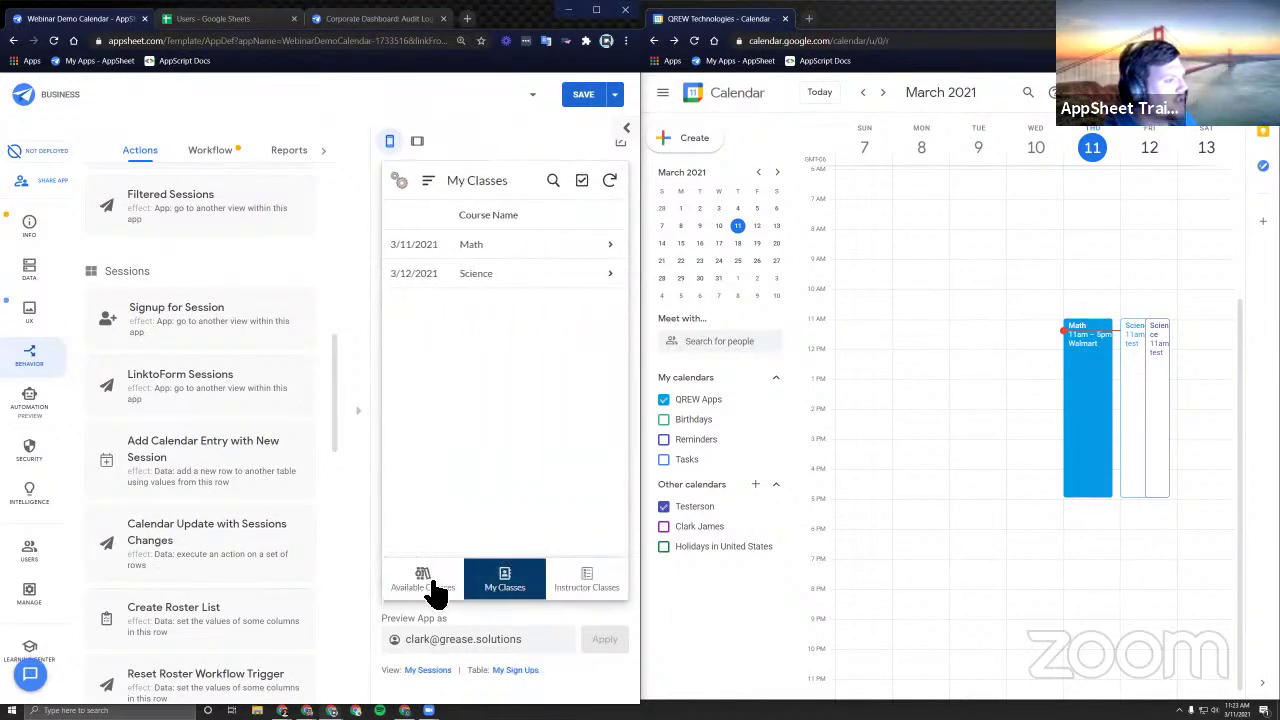
pyautogui.click(432, 580)
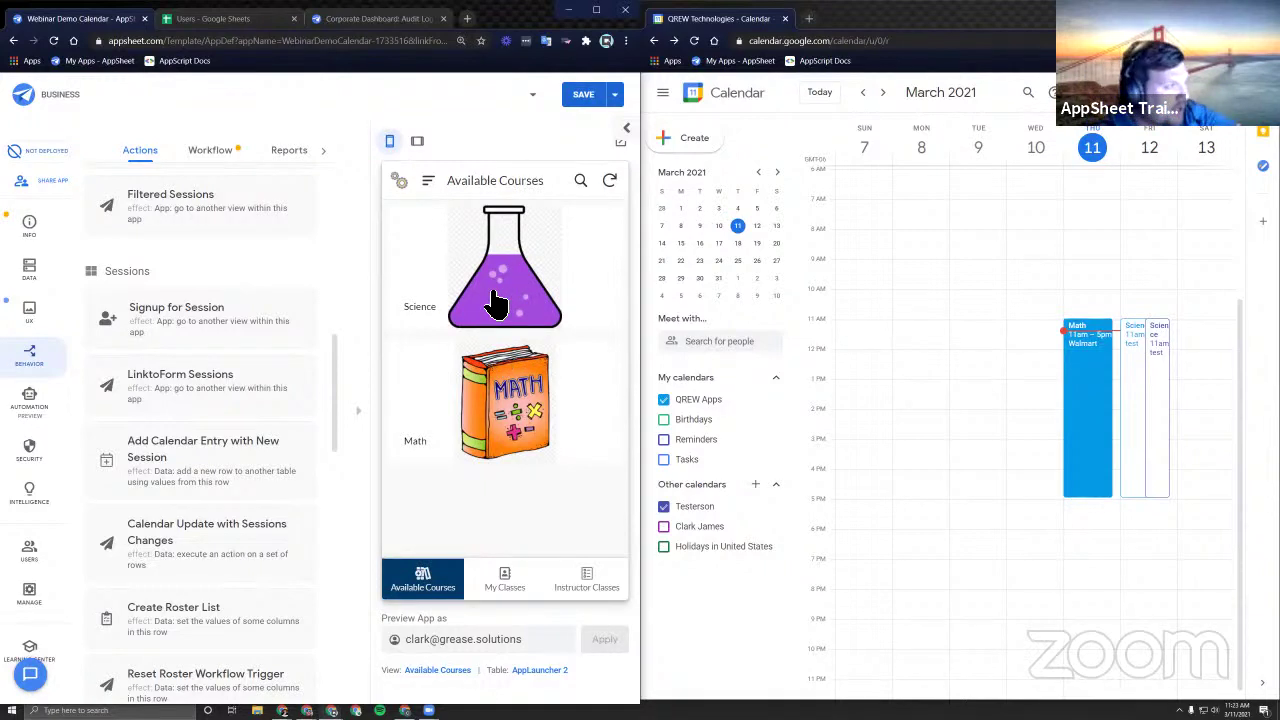
pyautogui.click(427, 180)
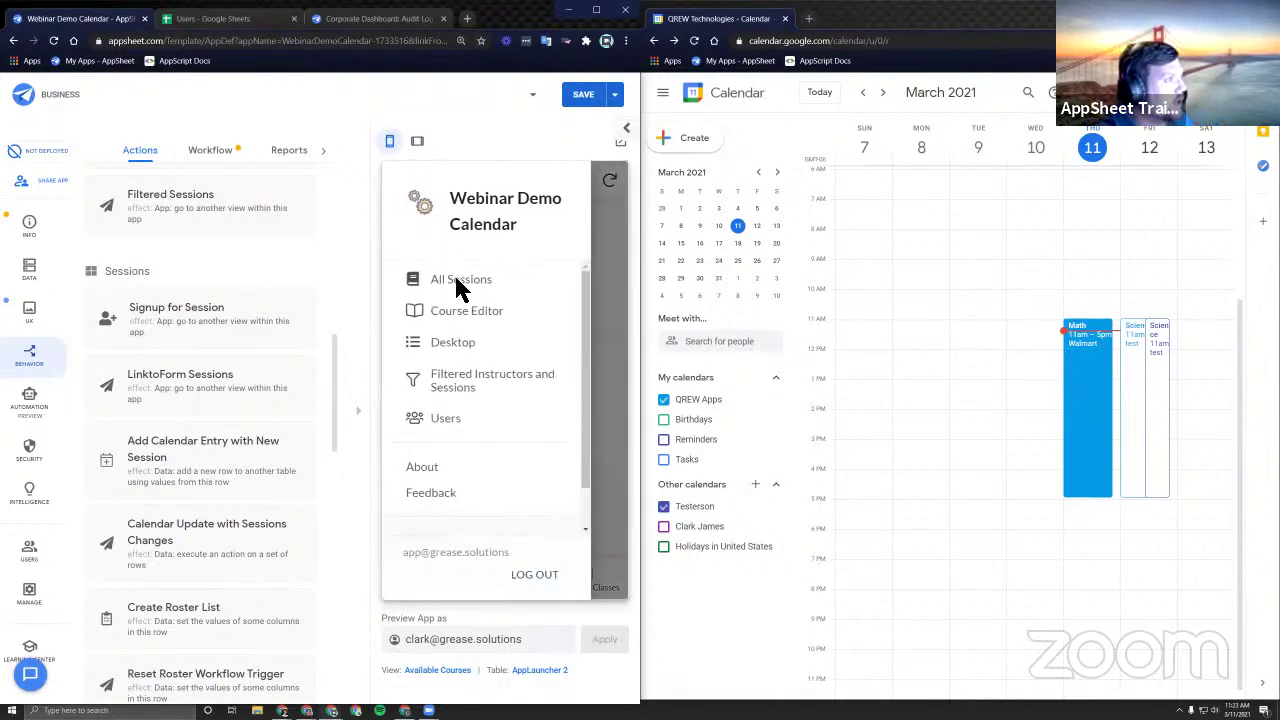
# Start a new session in All Sessions with course History and an instructor assigned.
pyautogui.click(457, 283)
pyautogui.click(596, 529)
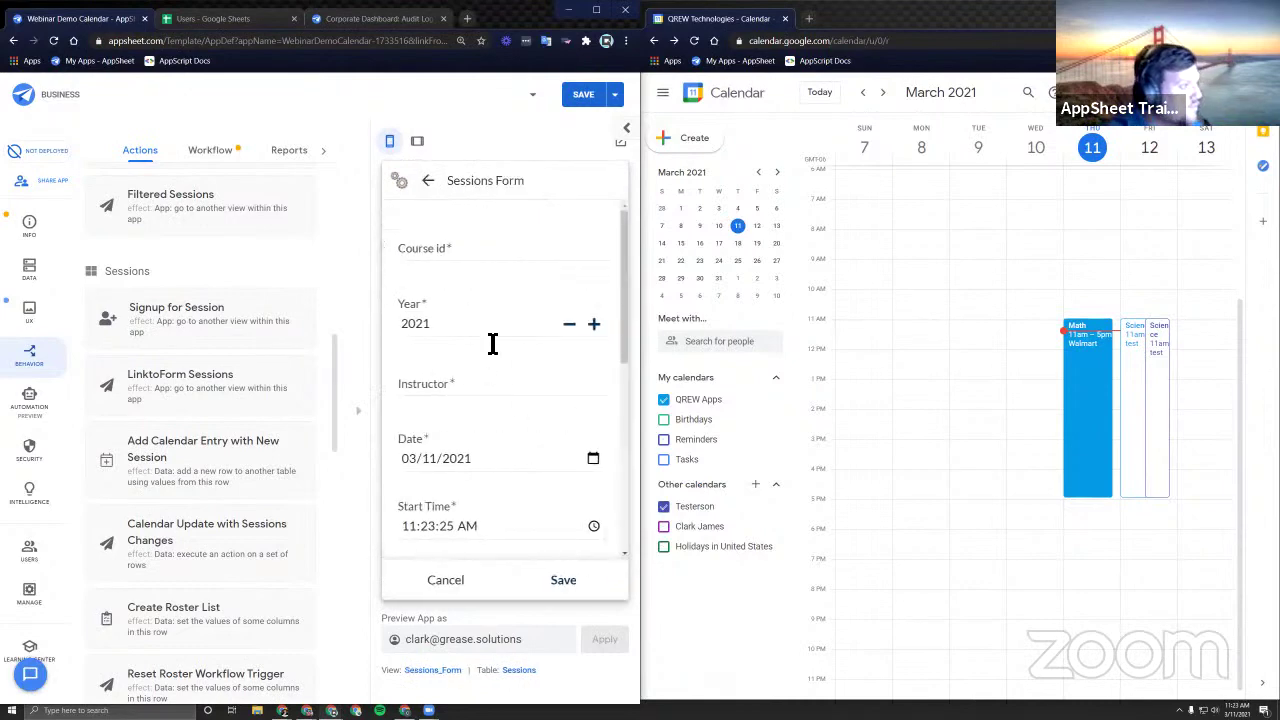
pyautogui.click(465, 268)
pyautogui.click(457, 321)
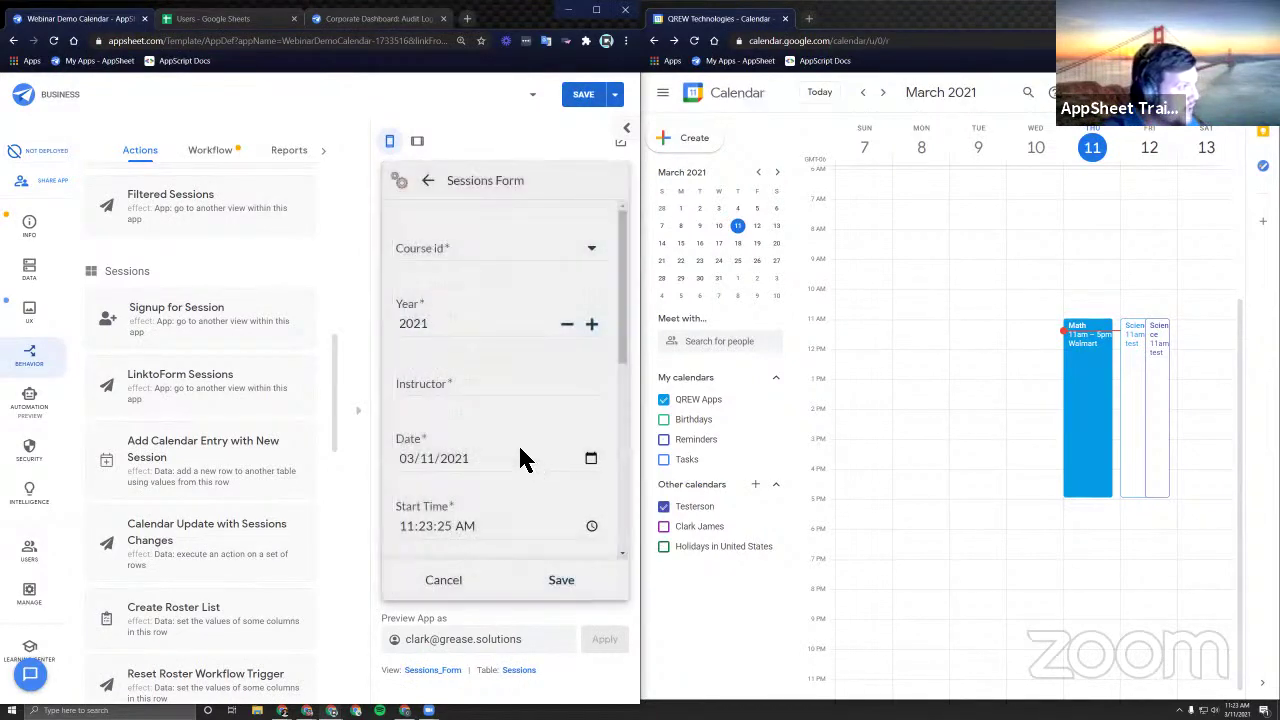
pyautogui.click(458, 388)
pyautogui.click(465, 260)
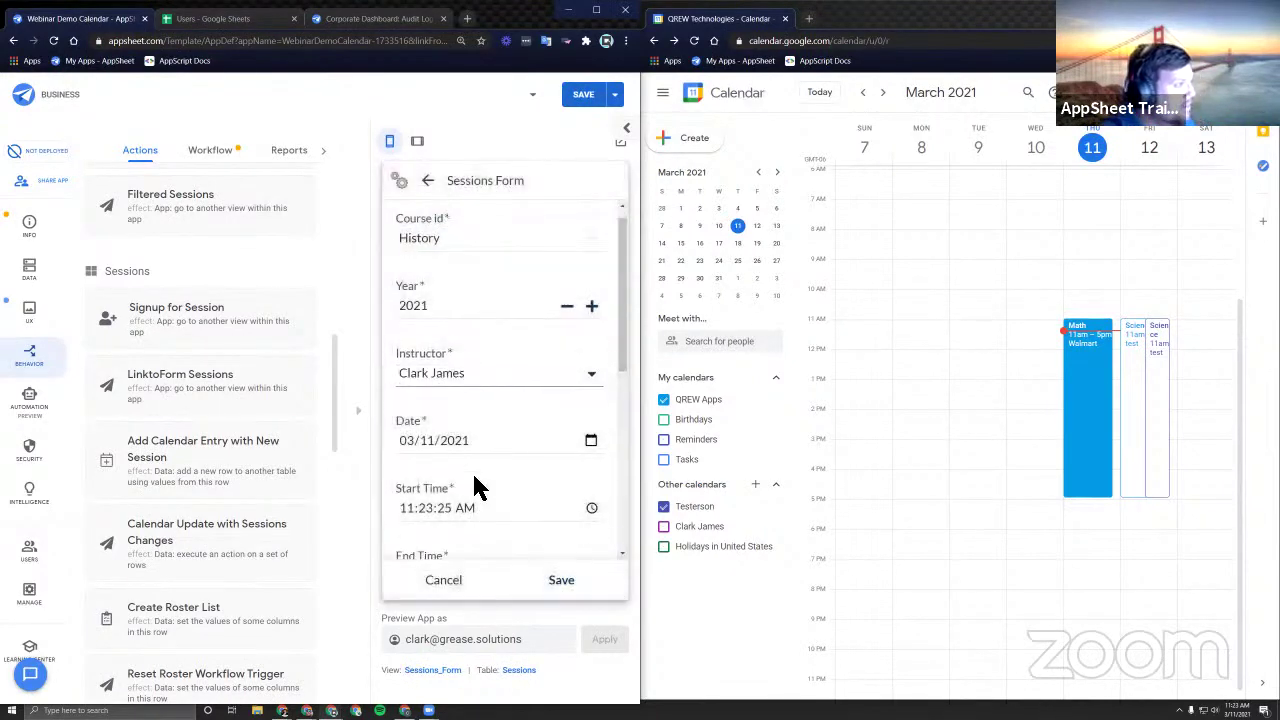
# Set the end time hour to 12 and enter 'test' as description and location.
pyautogui.scroll(-2, 474, 460)
pyautogui.click(420, 406)
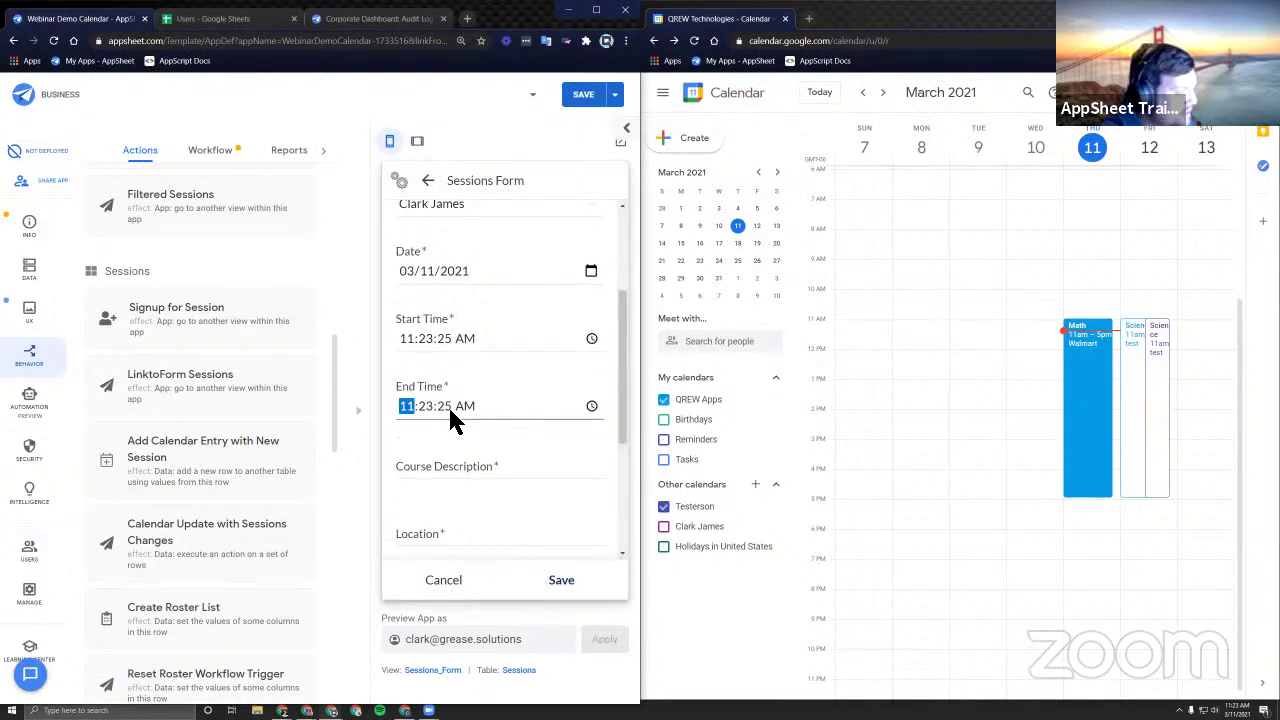
pyautogui.write('12')
pyautogui.click(469, 478)
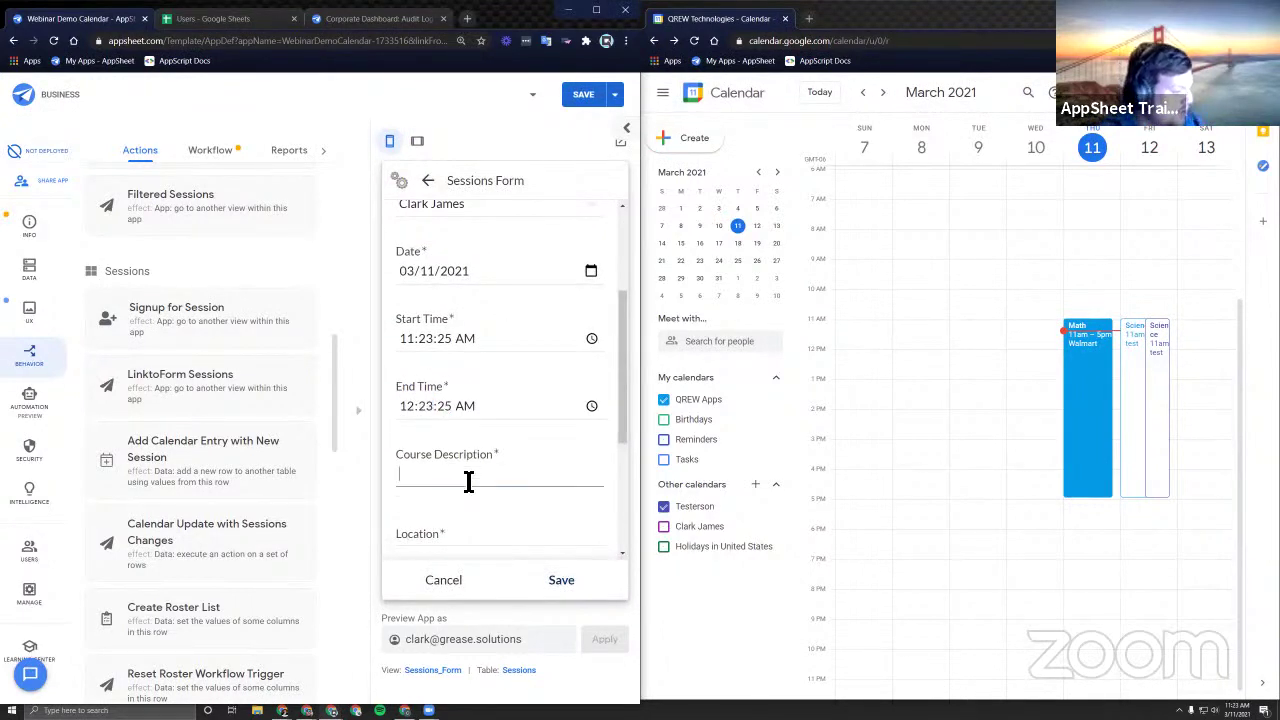
pyautogui.write('test')
pyautogui.click(449, 537)
pyautogui.write('test')
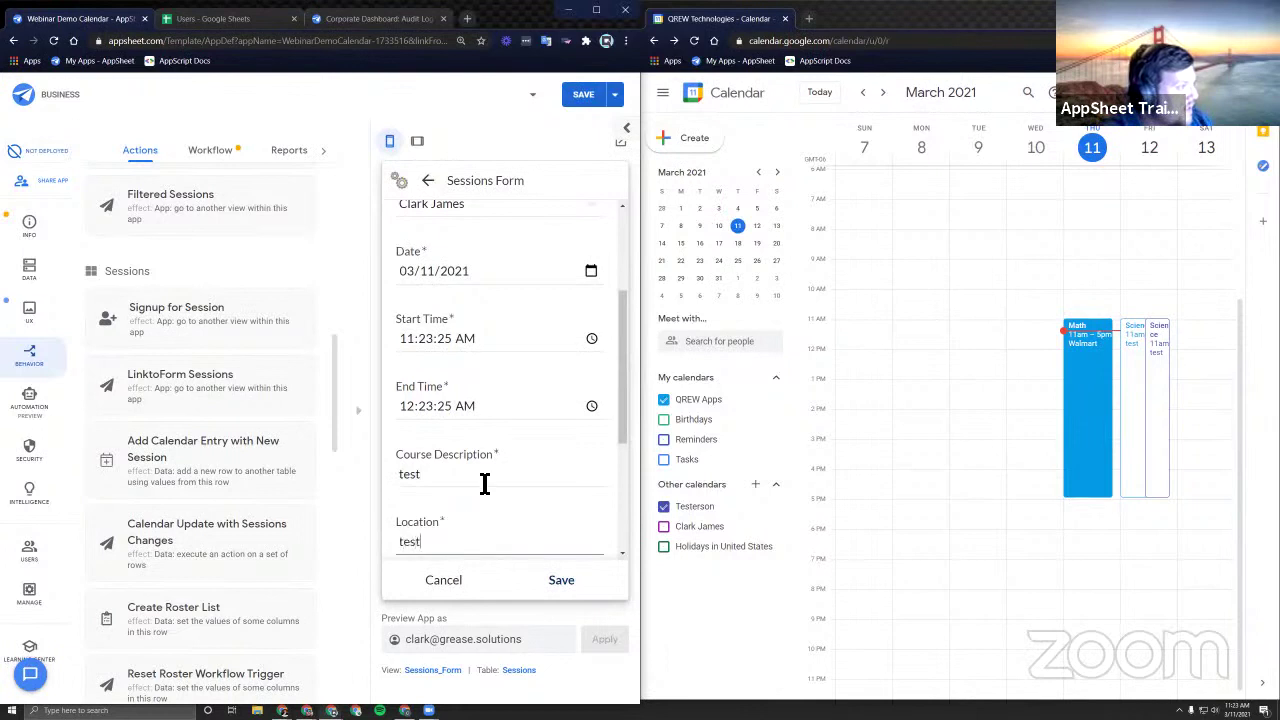
# Answer N to adding another, set total spots to 3, and save the session.
pyautogui.scroll(-3, 483, 480)
pyautogui.click(447, 450)
pyautogui.click(591, 363)
pyautogui.click(591, 363)
pyautogui.click(591, 363)
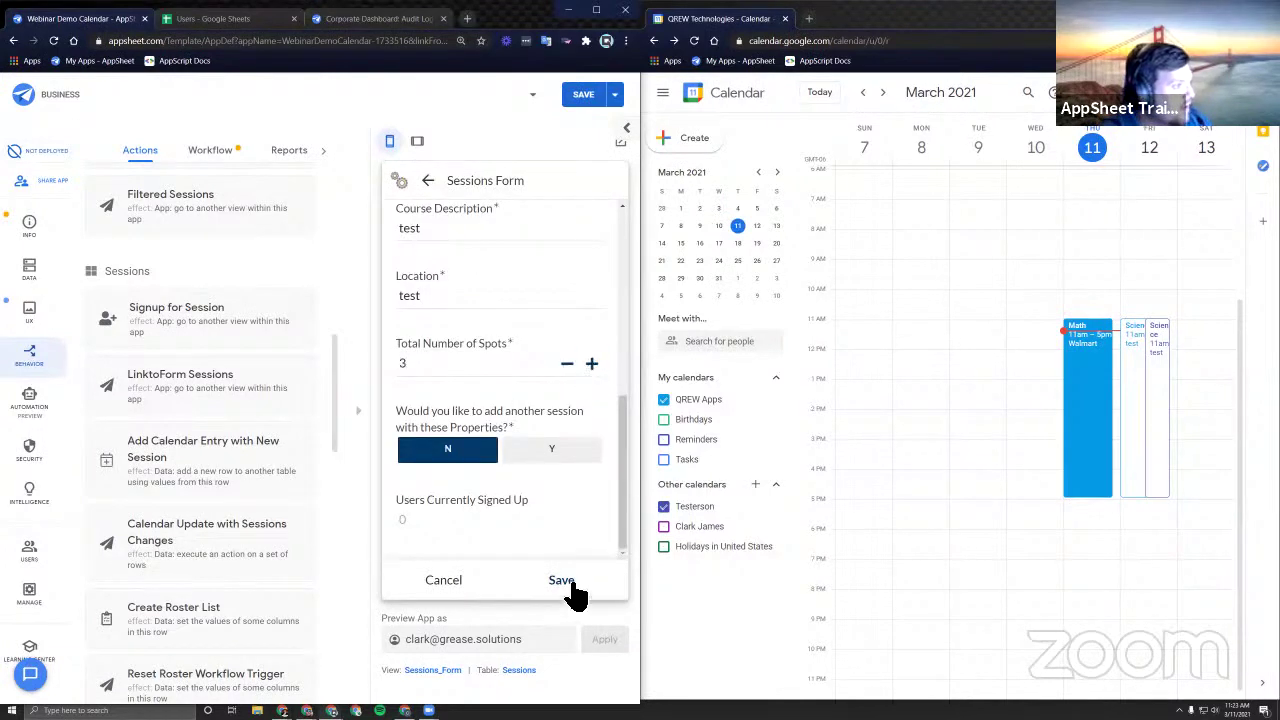
pyautogui.click(563, 584)
pyautogui.click(537, 368)
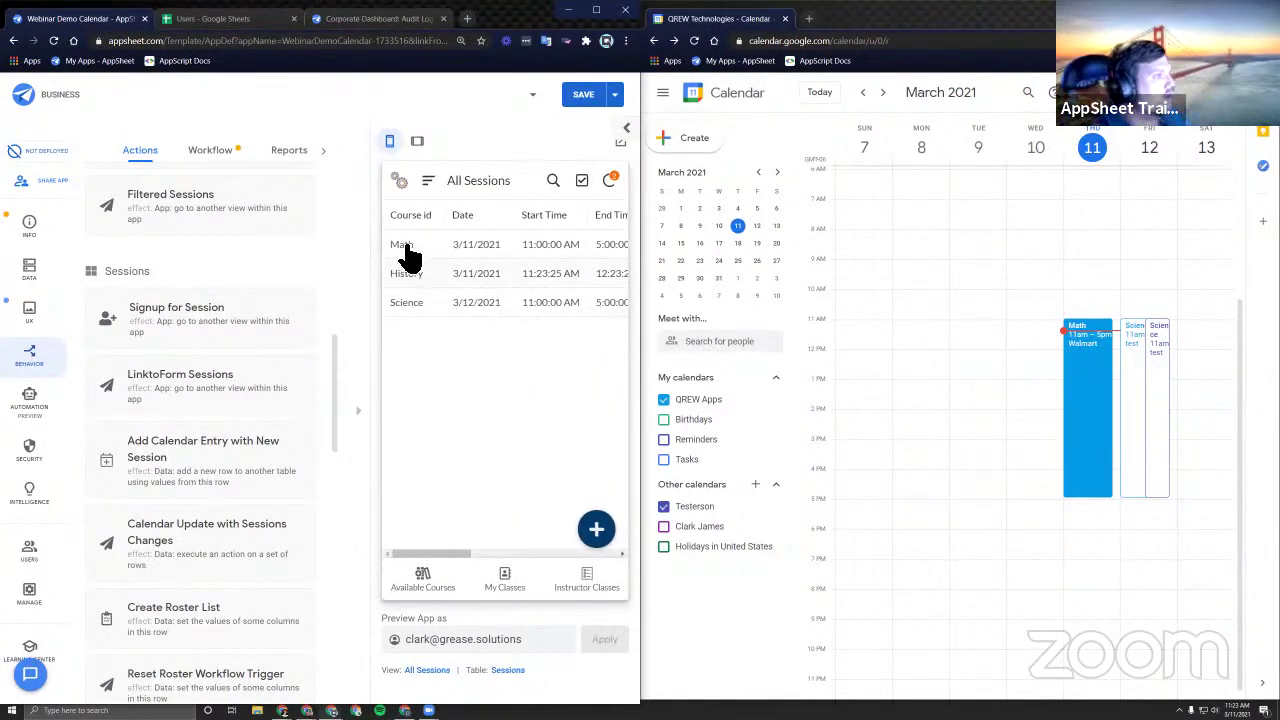
# Open History from Available Courses to view its single 3/11/2021 session, 11:23:25 AM–12:23:25 AM.
pyautogui.click(414, 580)
pyautogui.scroll(-1, 520, 400)
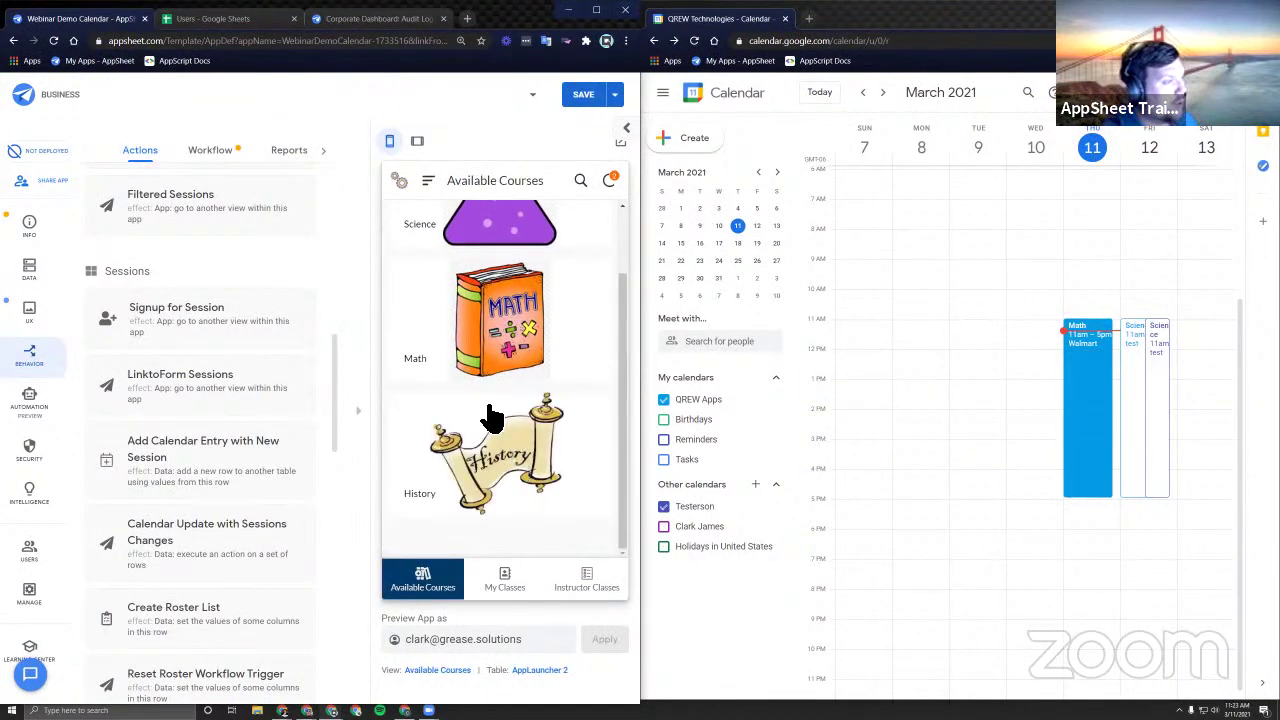
pyautogui.scroll(1, 500, 457)
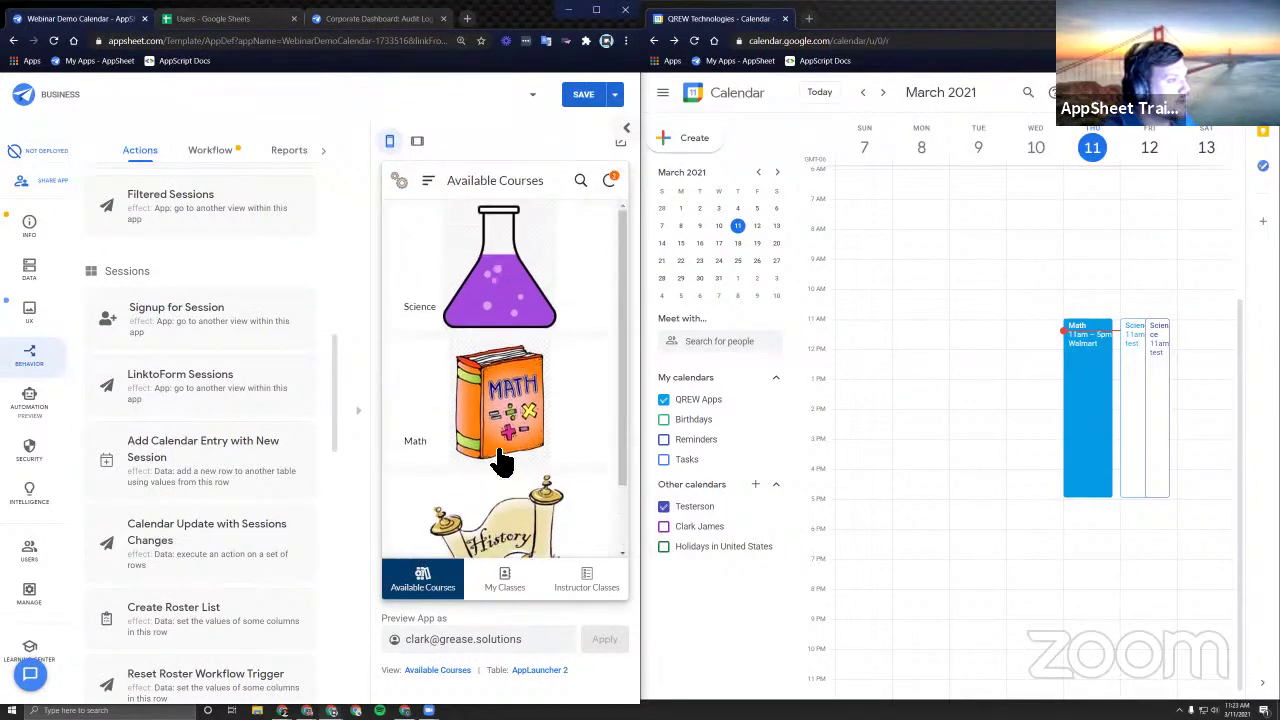
pyautogui.scroll(-1, 500, 457)
pyautogui.click(505, 460)
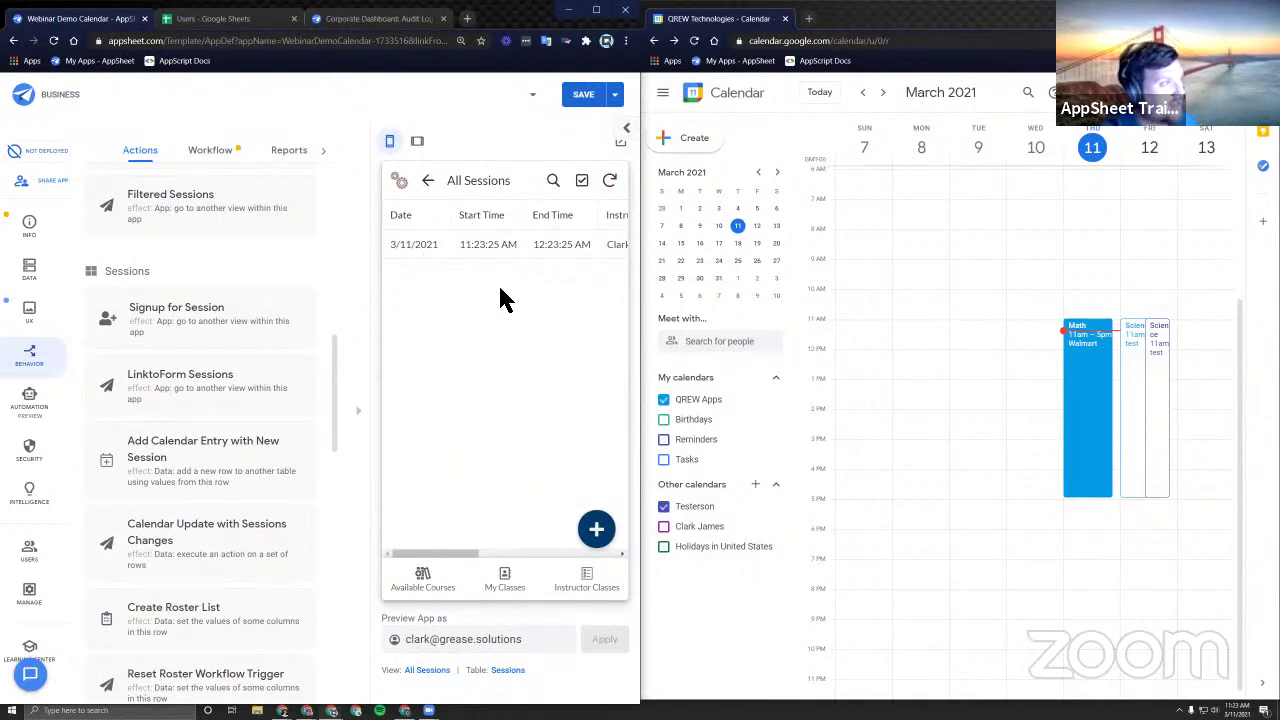
pyautogui.click(428, 180)
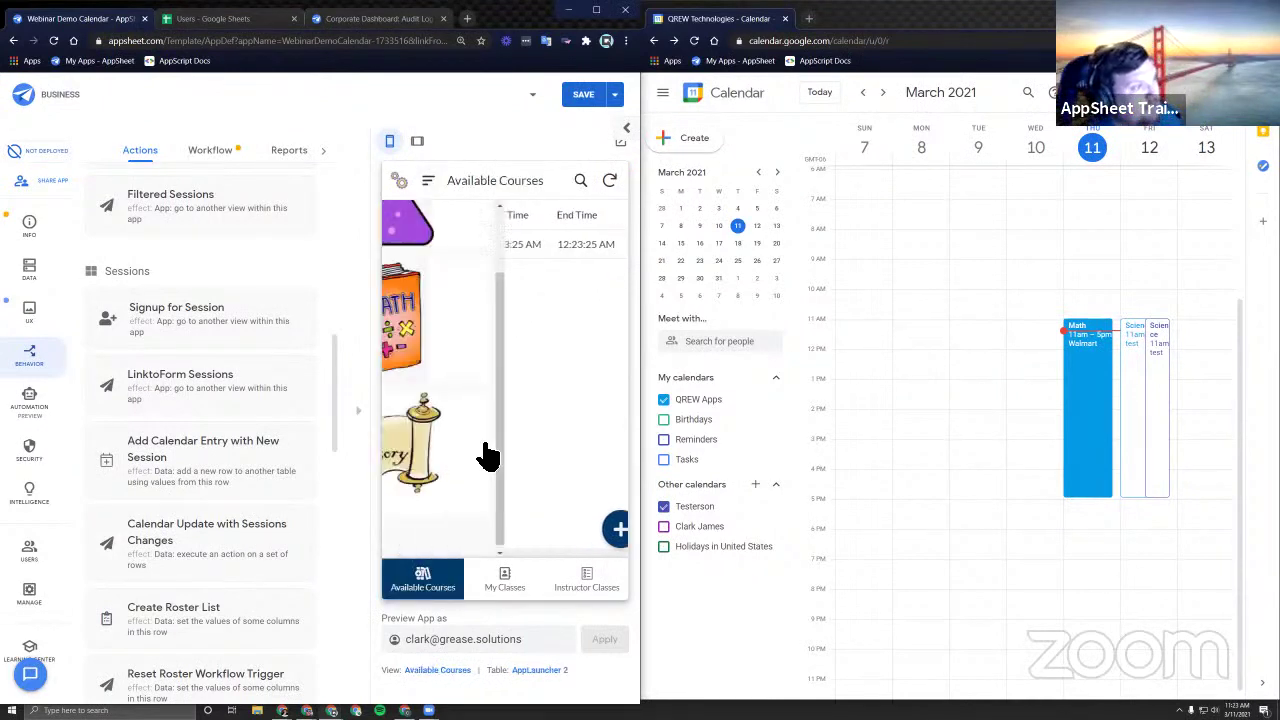
pyautogui.click(495, 458)
pyautogui.click(428, 180)
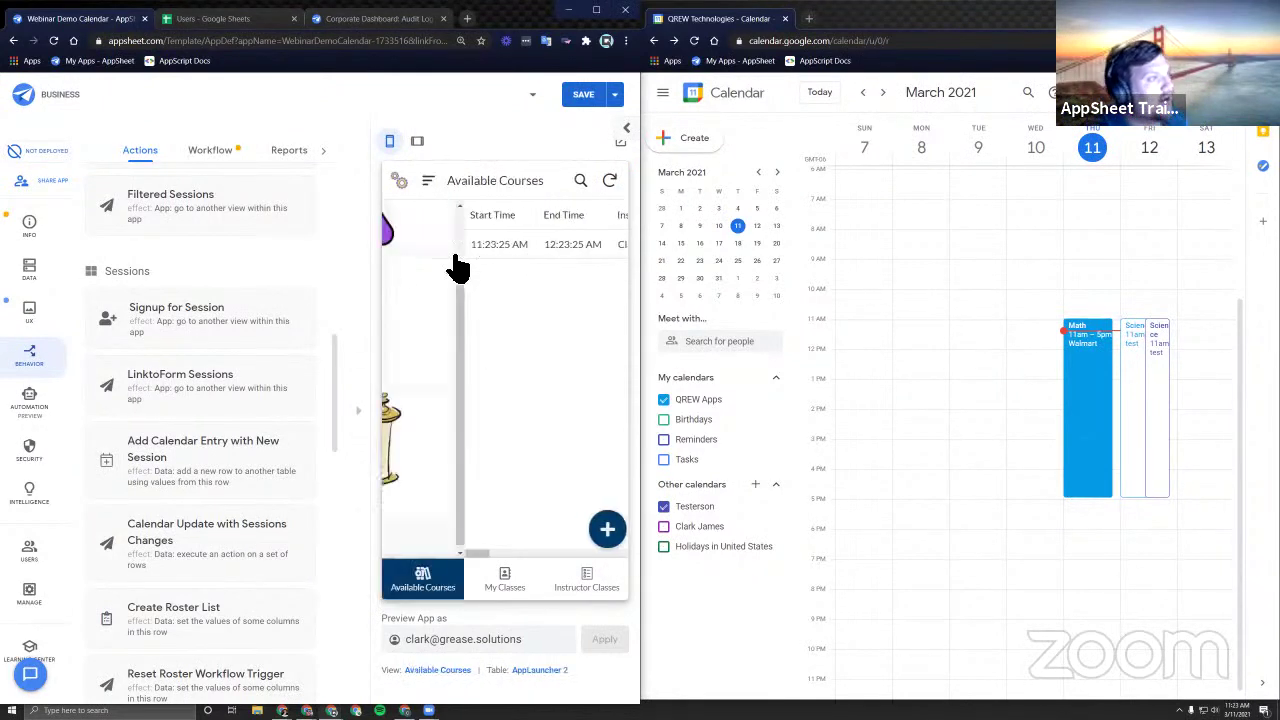
pyautogui.scroll(-3, 449, 330)
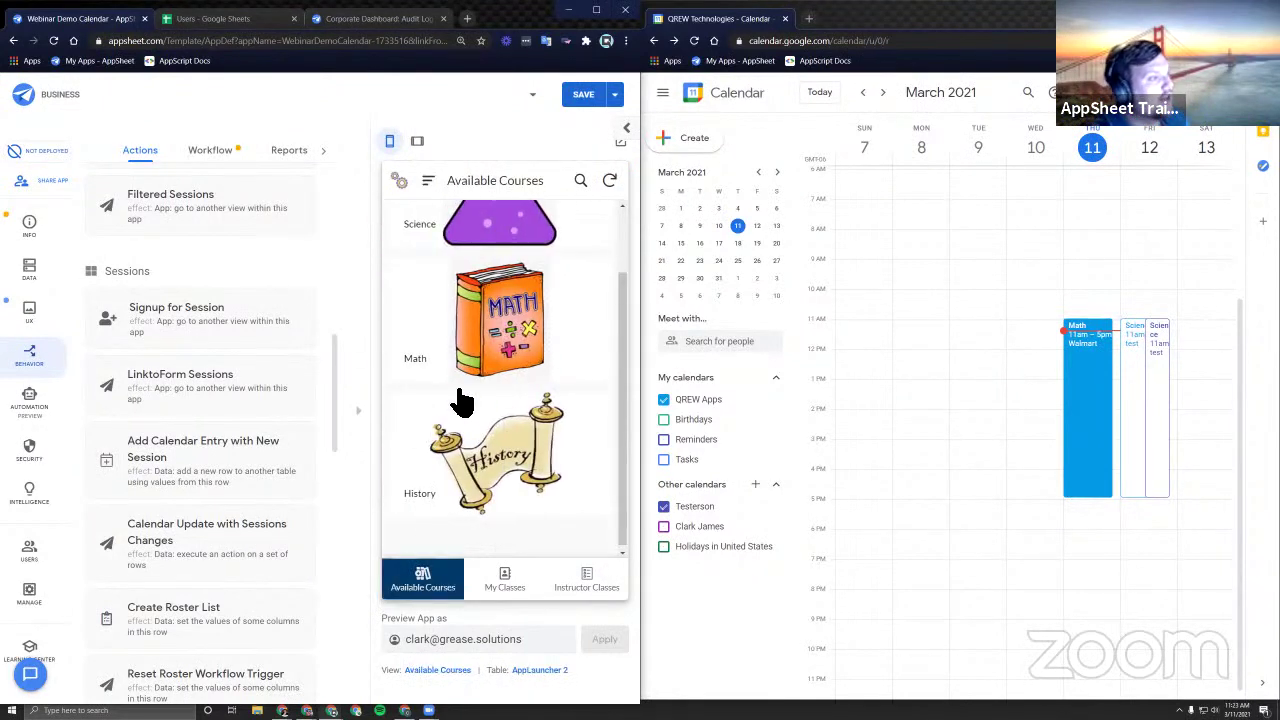
pyautogui.click(540, 466)
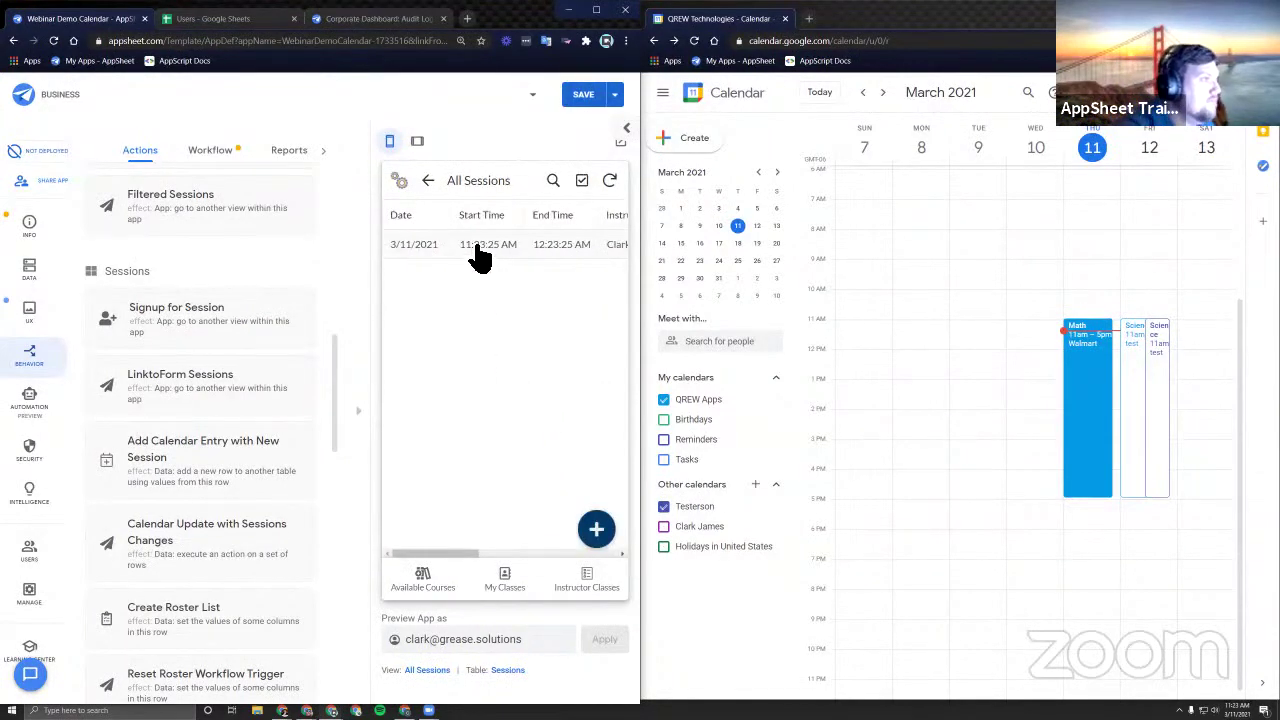
# Review My Classes and the details of the Math 3/11/2021 sign-up.
pyautogui.click(518, 582)
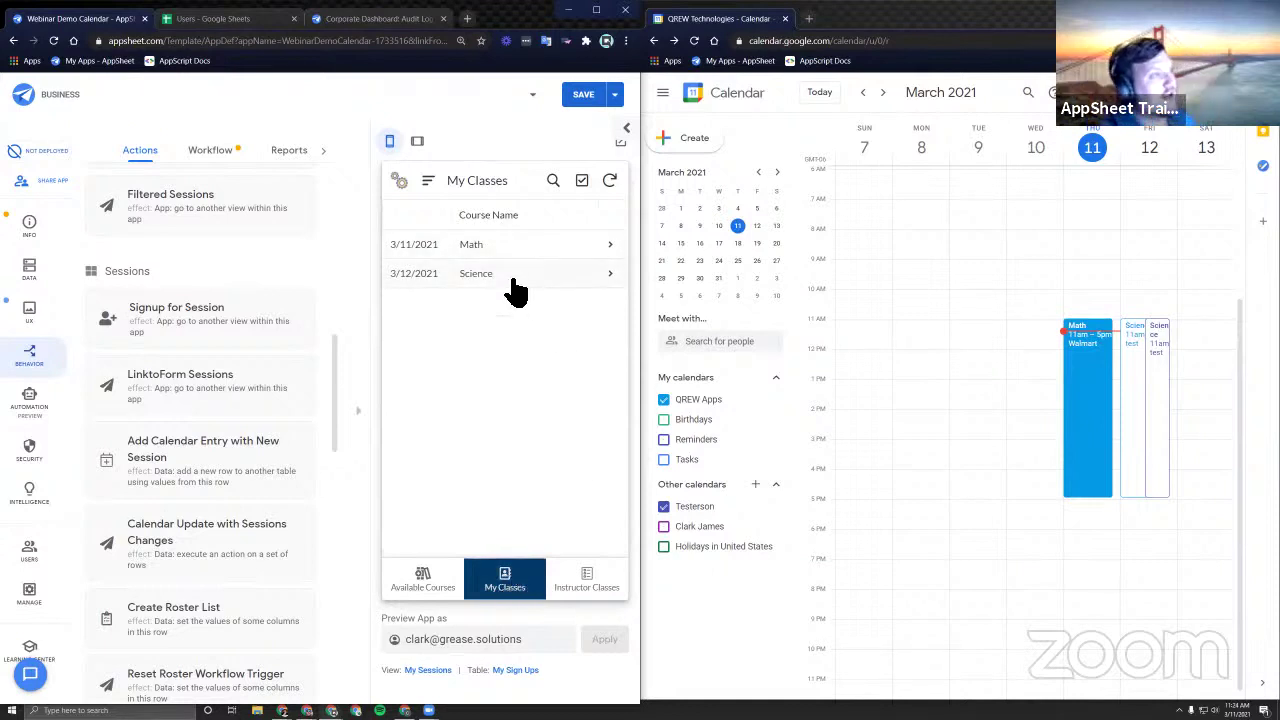
pyautogui.click(546, 250)
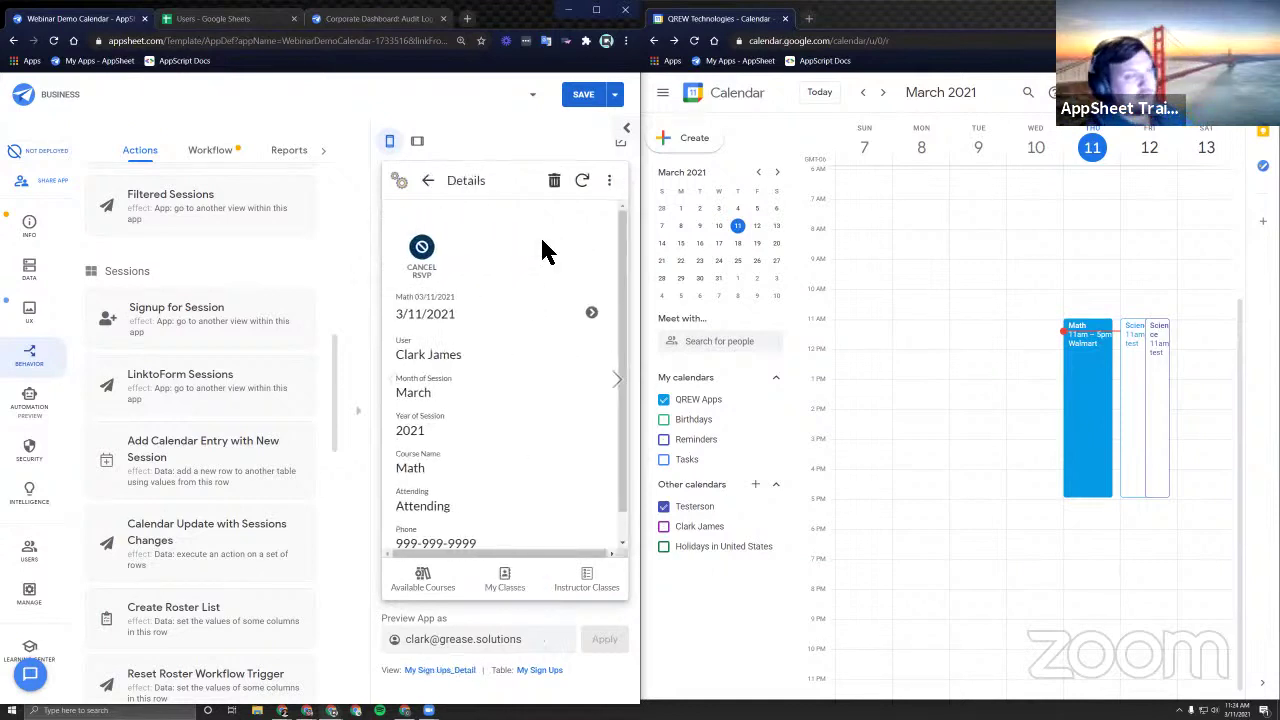
pyautogui.scroll(-1, 508, 371)
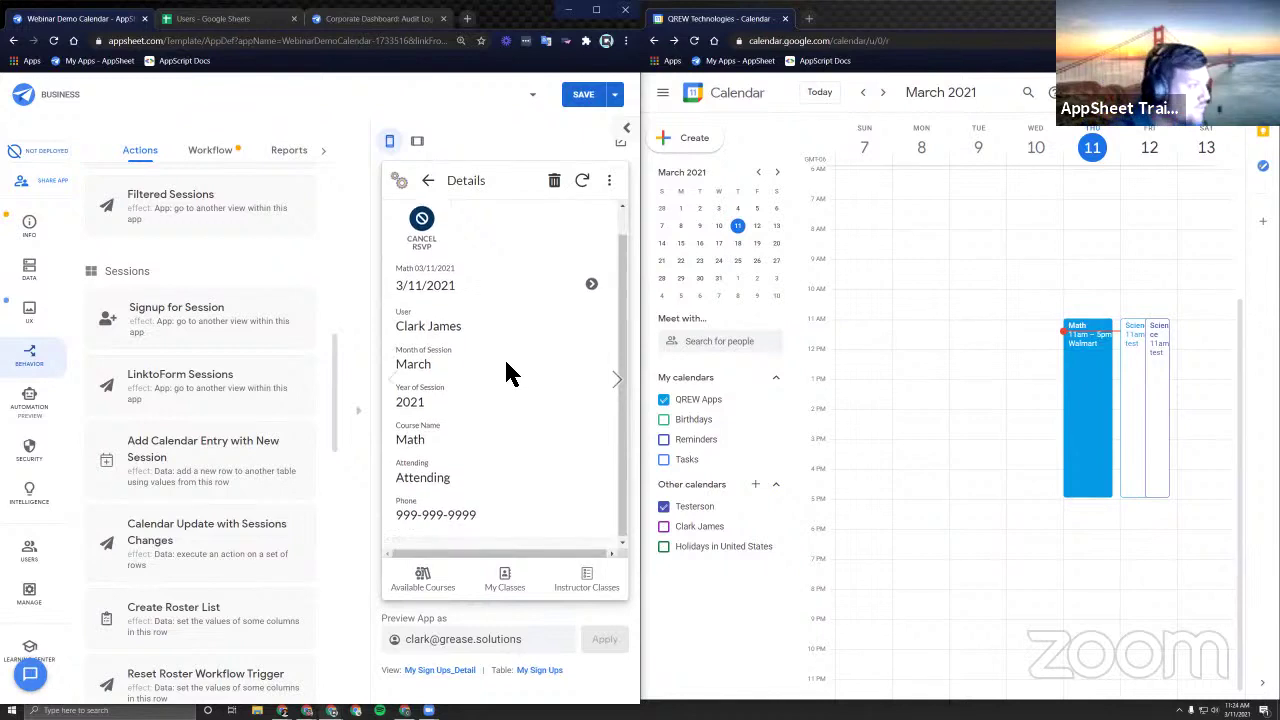
pyautogui.click(426, 182)
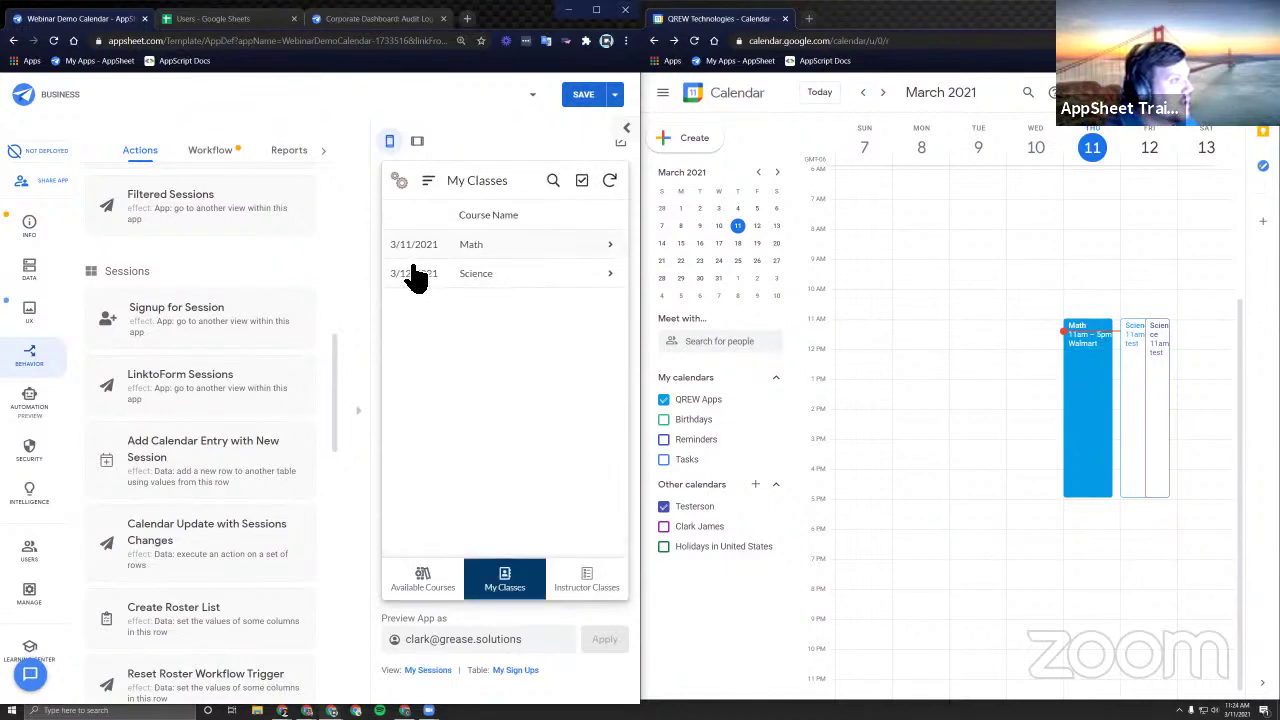
# Check Instructor Classes showing Math and History sessions, then maximize the Google Calendar window.
pyautogui.click(416, 143)
pyautogui.click(259, 142)
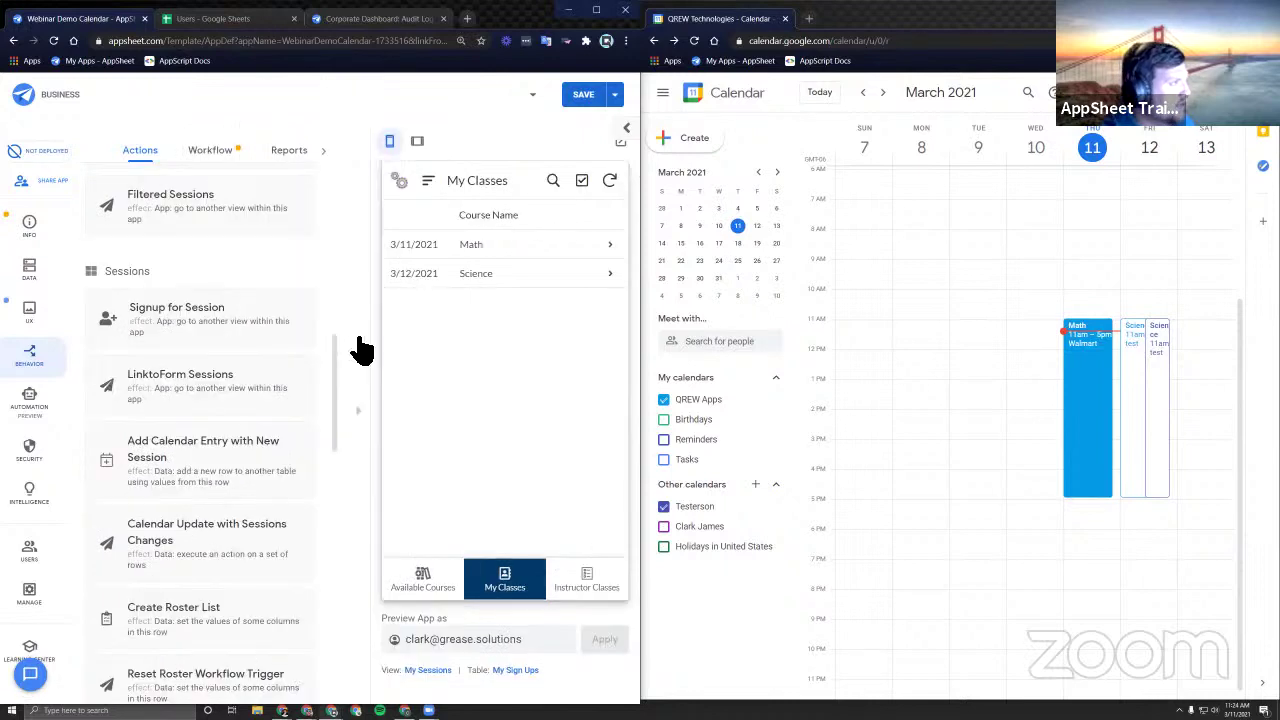
pyautogui.click(587, 582)
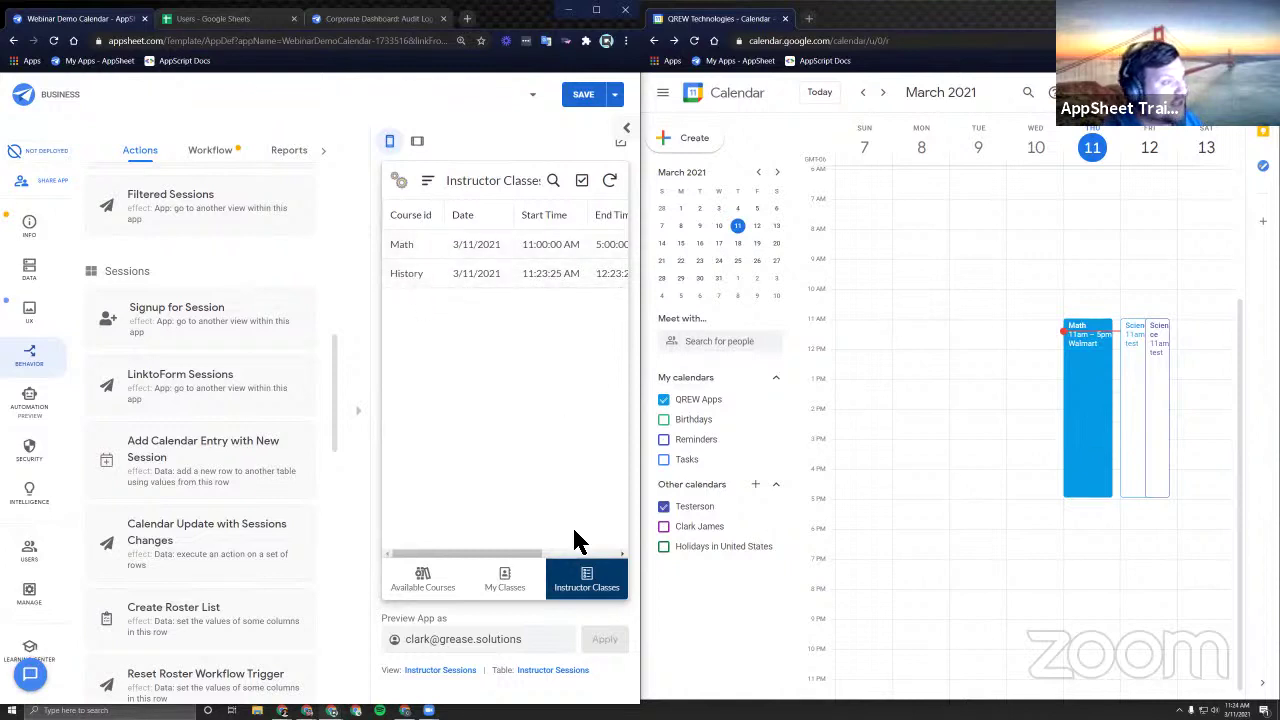
pyautogui.hscroll(2, 500, 348)
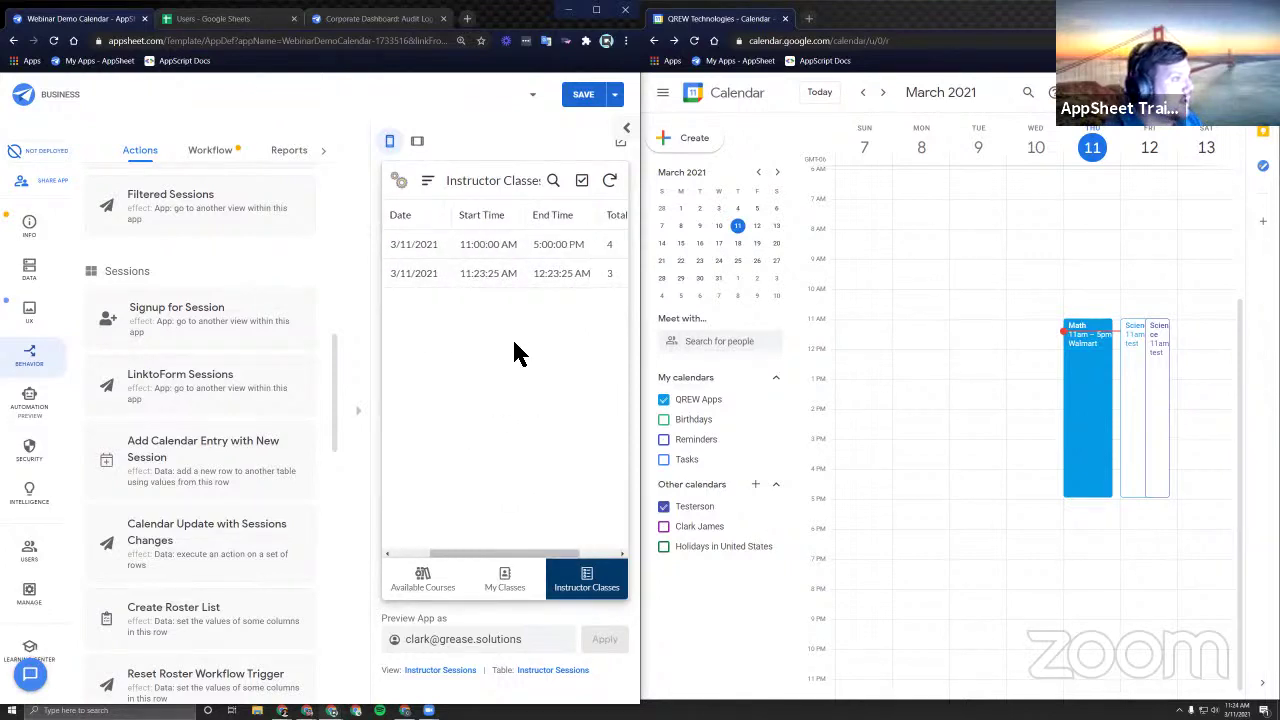
pyautogui.hscroll(-3, 416, 340)
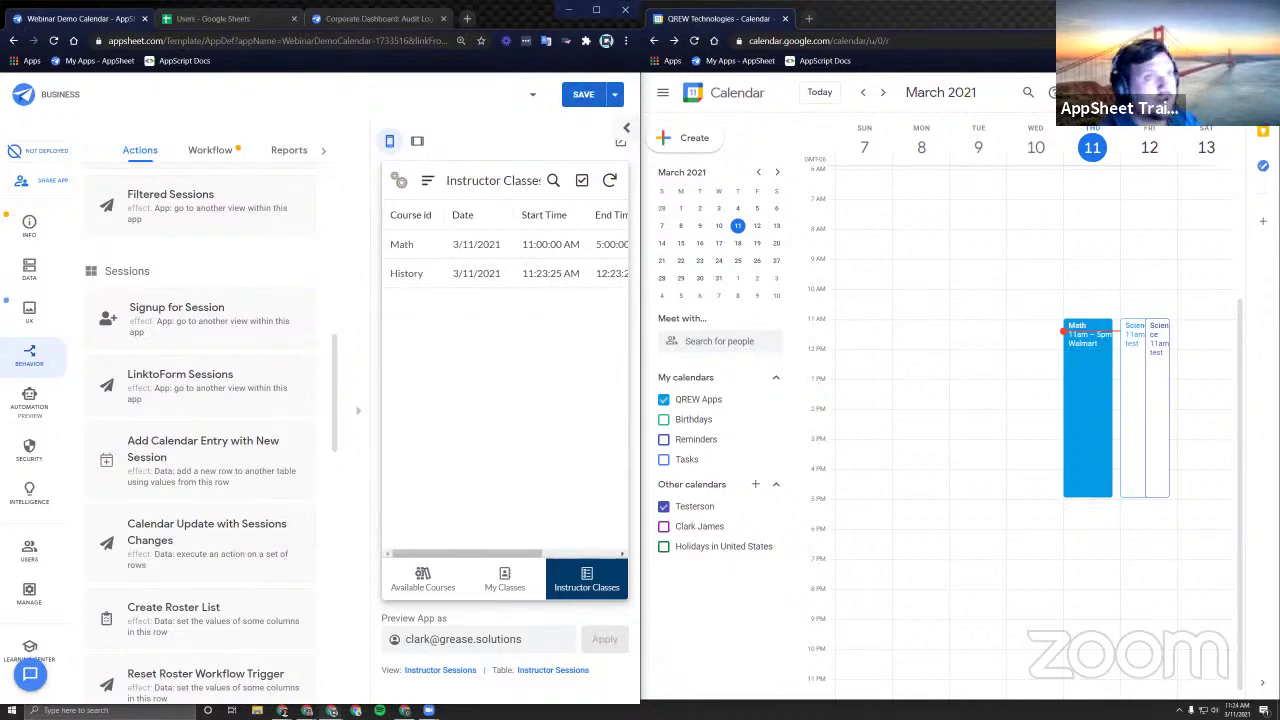
pyautogui.moveTo(748, 20); pyautogui.dragTo(418, 20)
# Show the Training_Calendar table's columns under Data > Columns in the AppSheet editor.
pyautogui.click(80, 12)
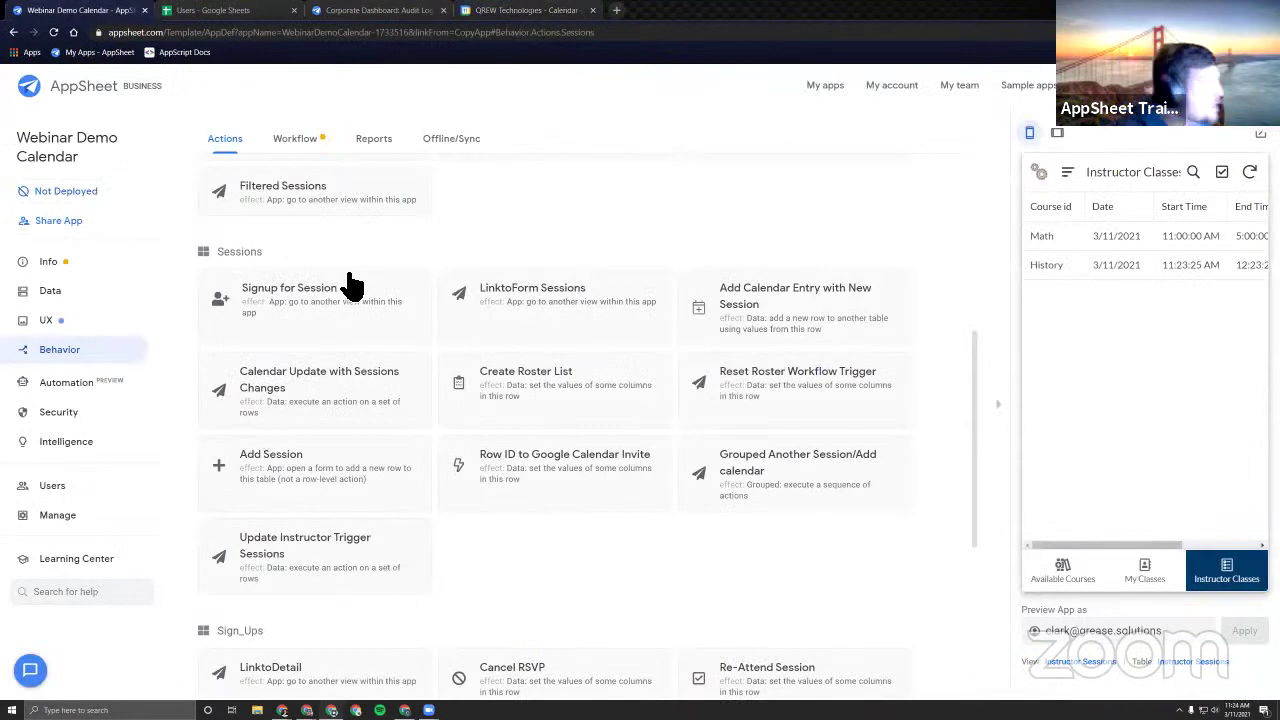
pyautogui.click(50, 290)
pyautogui.click(288, 139)
pyautogui.click(342, 410)
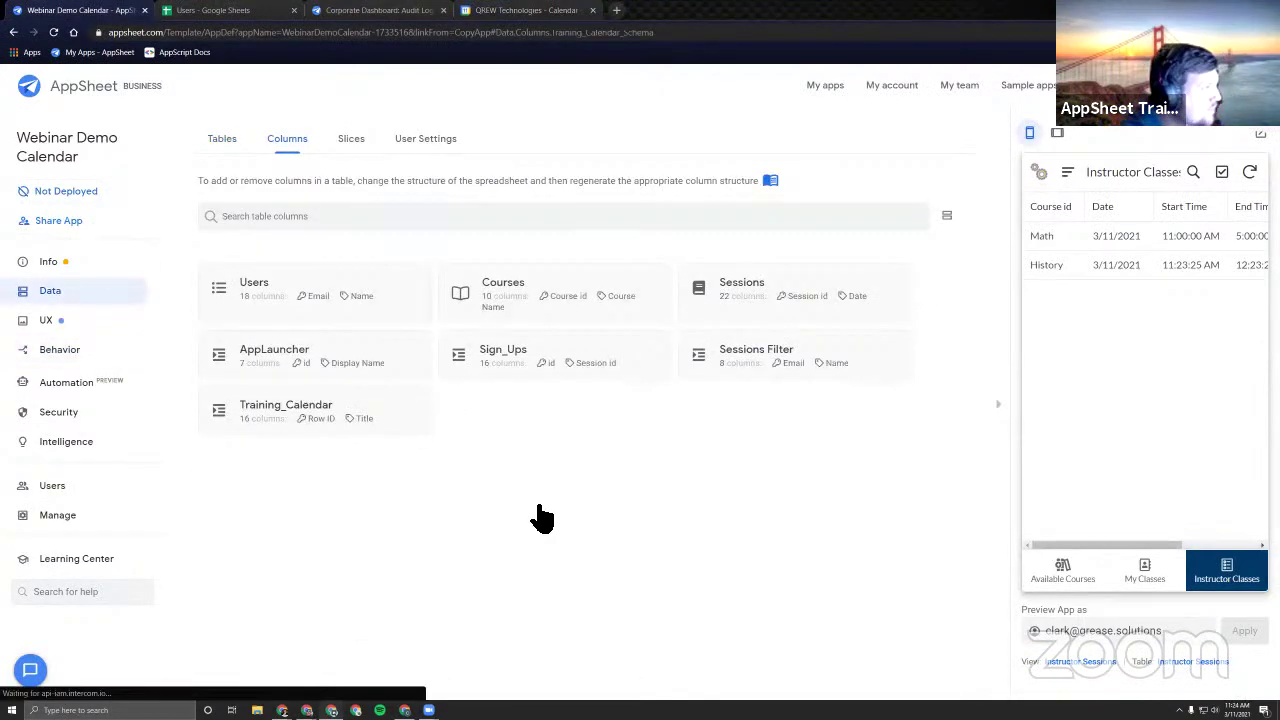
# Test the Extracted Session id formula INDEX(SPLIT([Description]," "),2) against every calendar row.
pyautogui.click(660, 655)
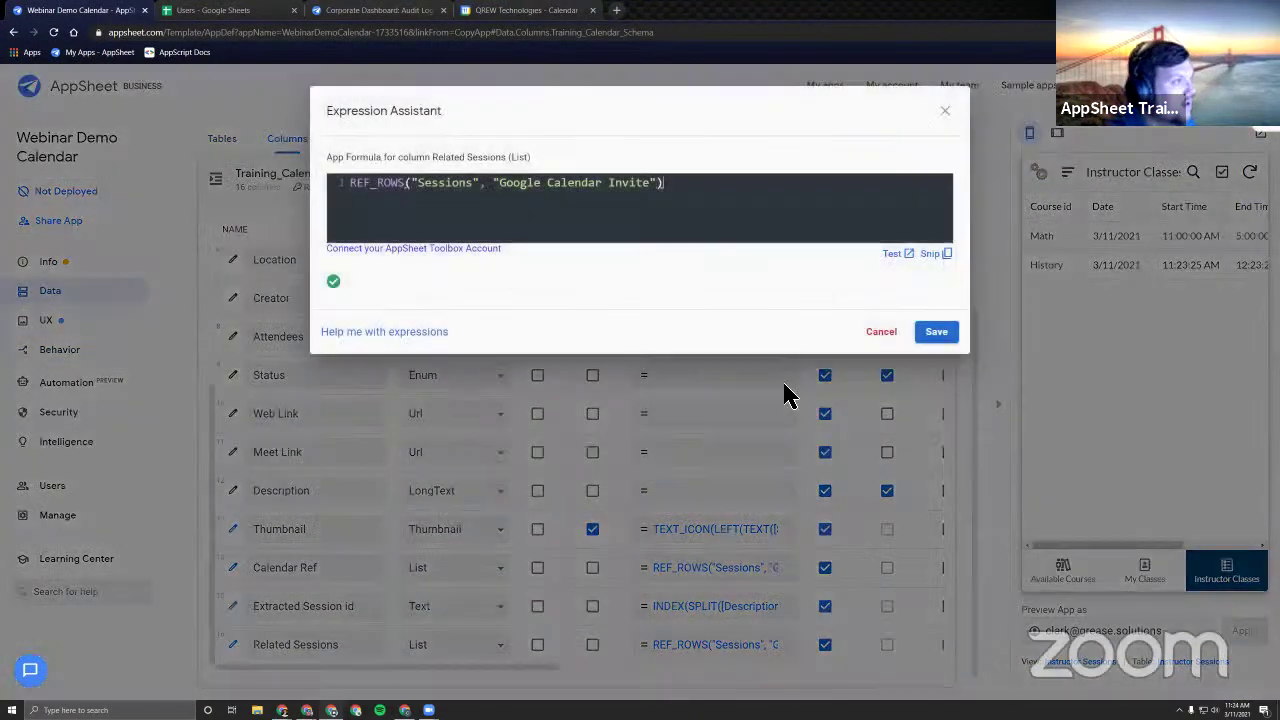
pyautogui.click(945, 111)
pyautogui.click(718, 604)
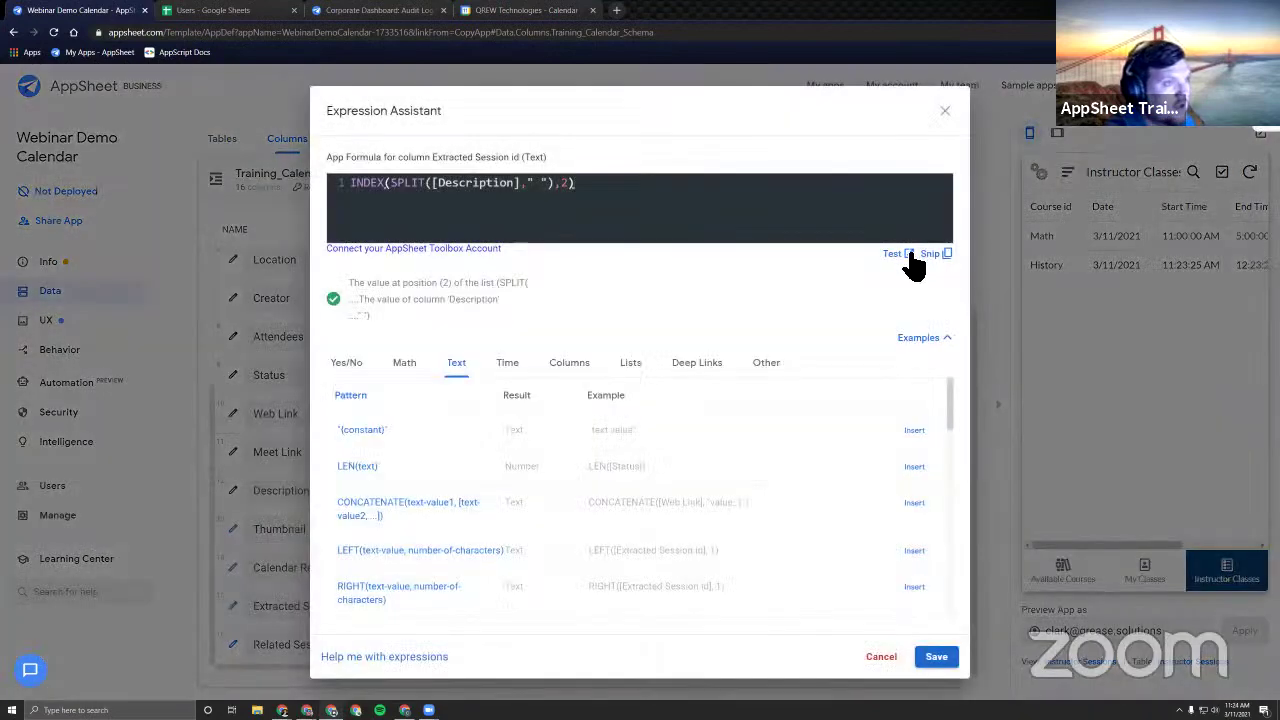
pyautogui.click(908, 254)
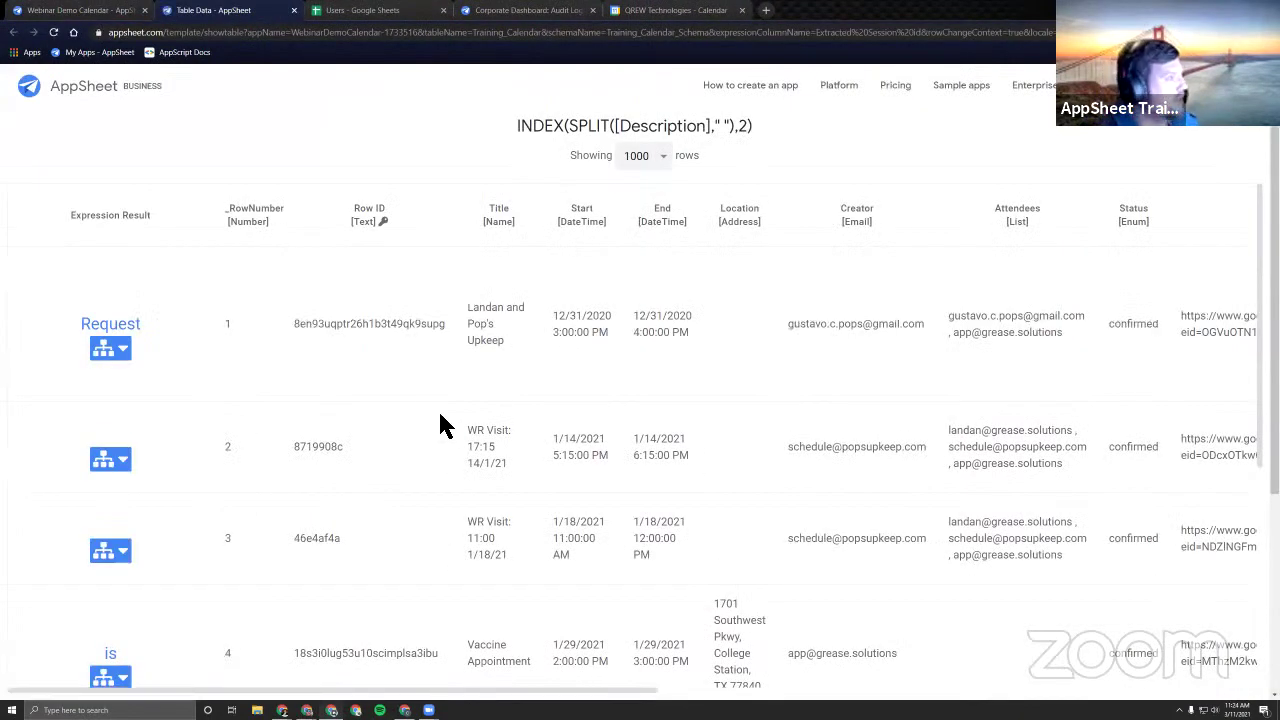
pyautogui.scroll(-8, 445, 425)
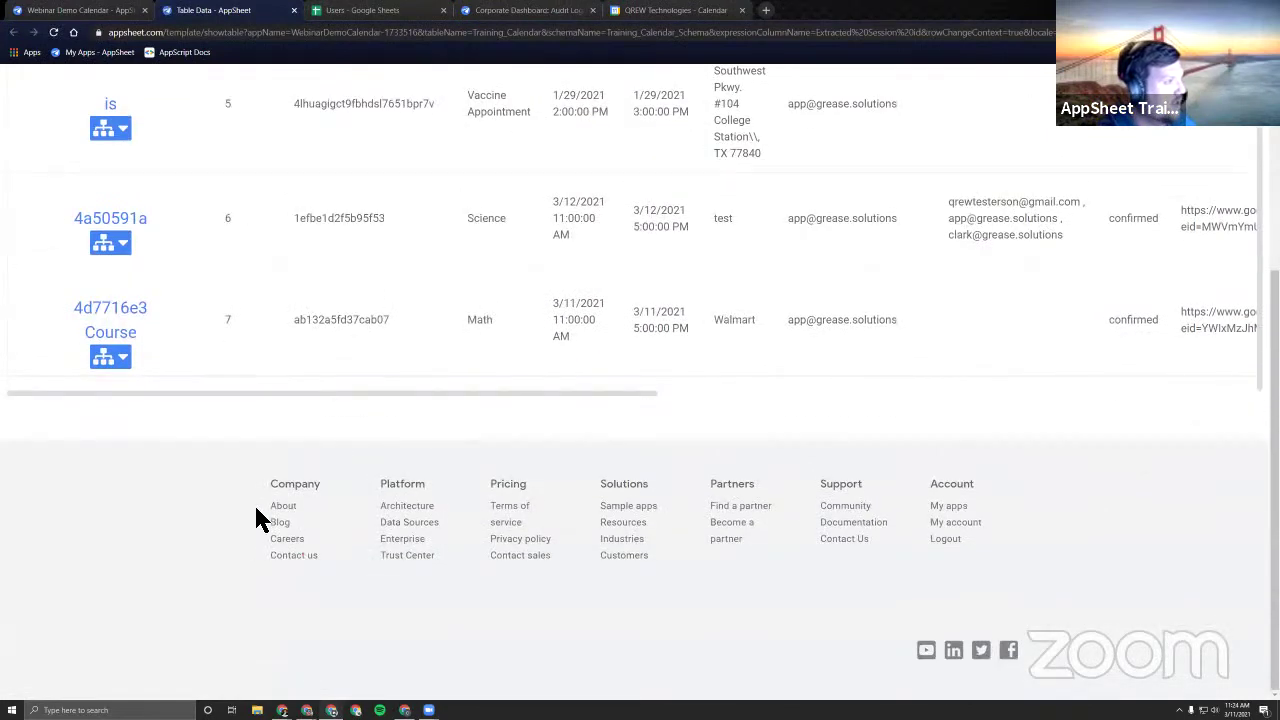
pyautogui.scroll(5, 270, 525)
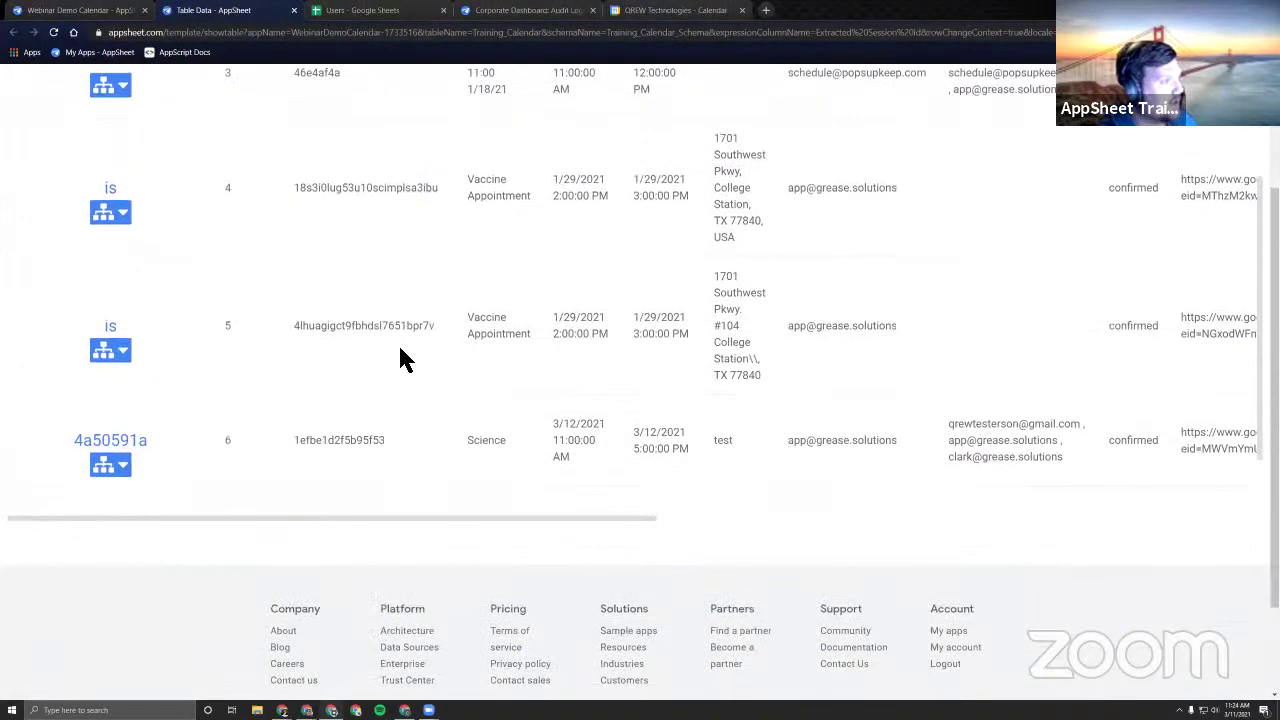
pyautogui.scroll(-2, 400, 358)
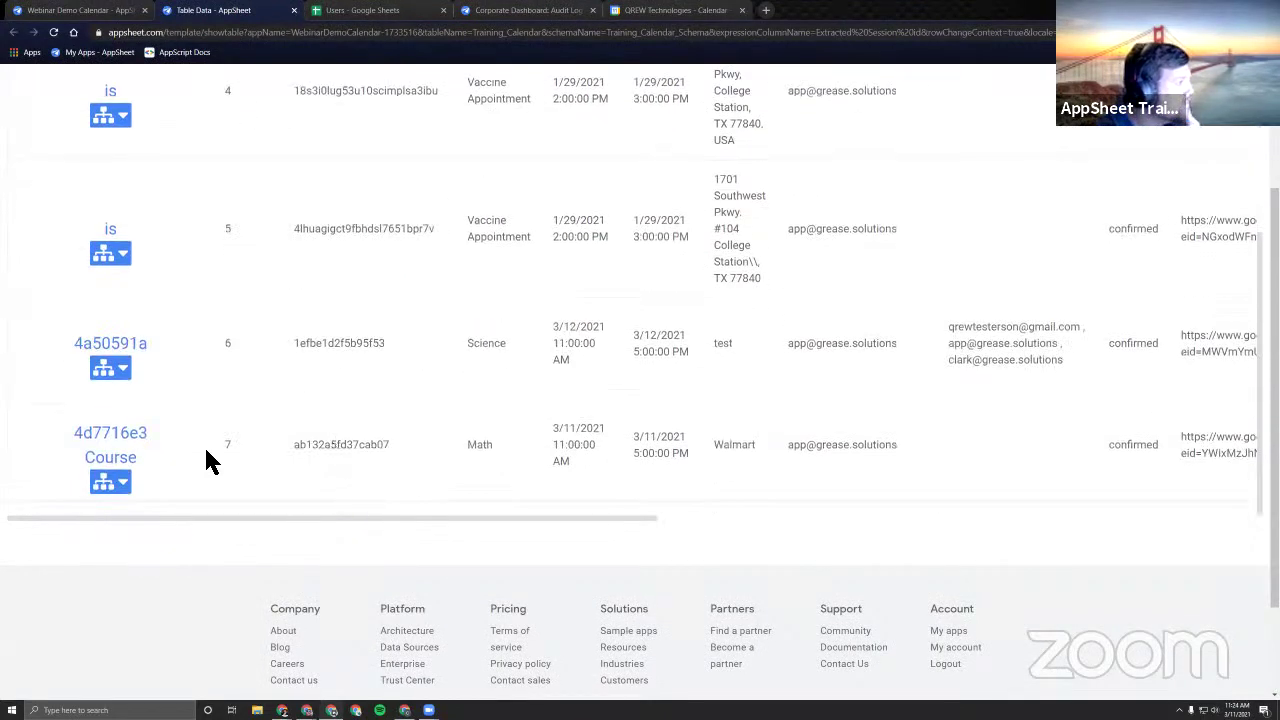
pyautogui.moveTo(290, 446); pyautogui.dragTo(423, 471)
pyautogui.click(423, 471)
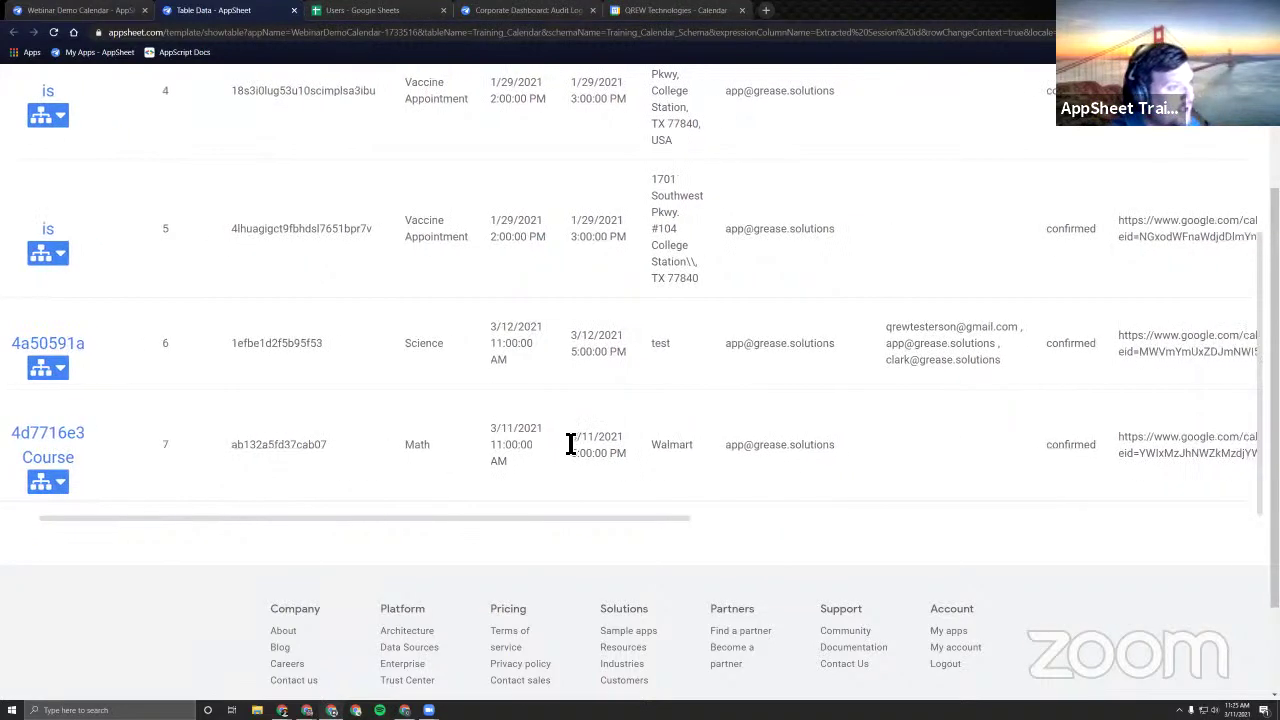
pyautogui.hscroll(4, 568, 445)
pyautogui.scroll(10, 560, 405)
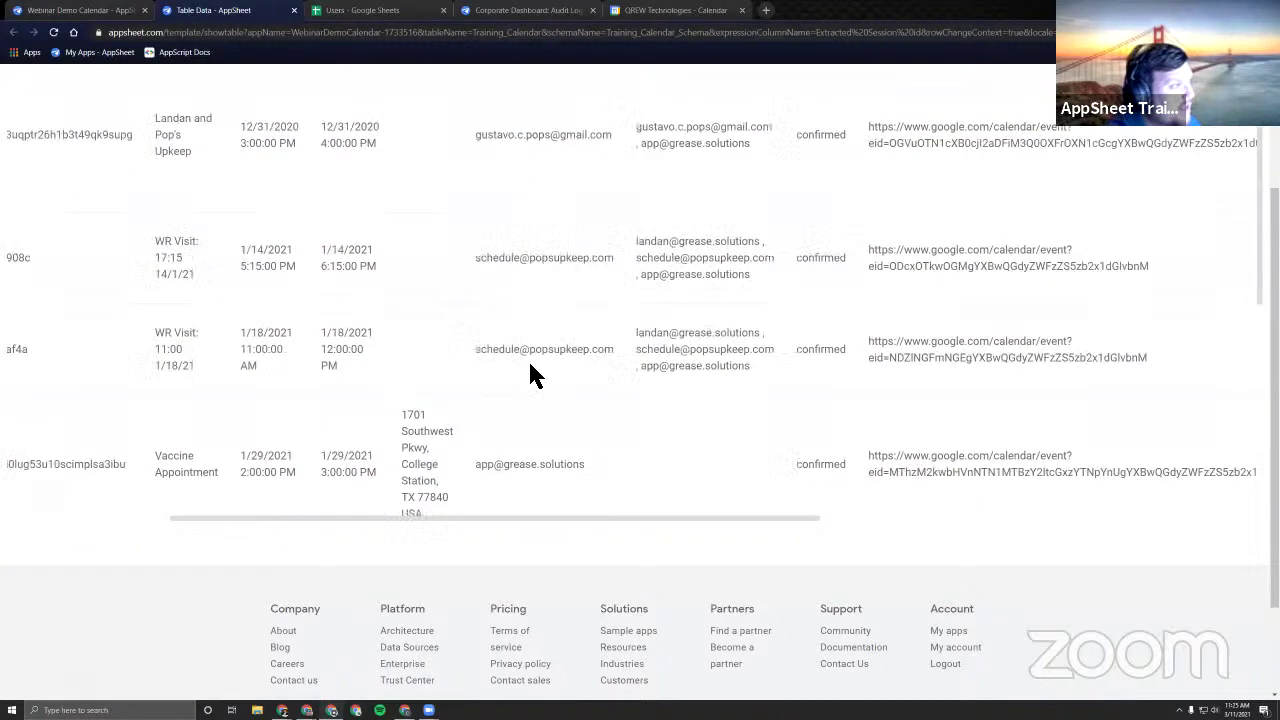
pyautogui.hscroll(-3, 600, 320)
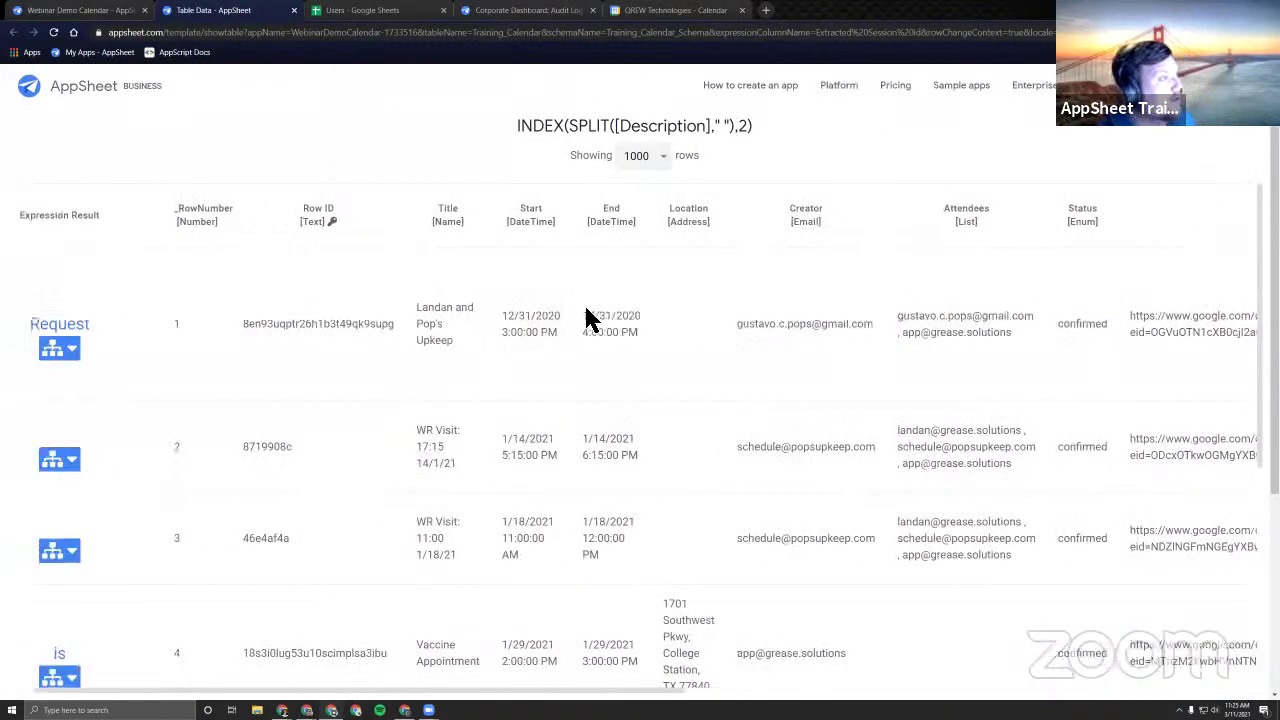
pyautogui.hscroll(2, 375, 320)
pyautogui.hscroll(5, 352, 335)
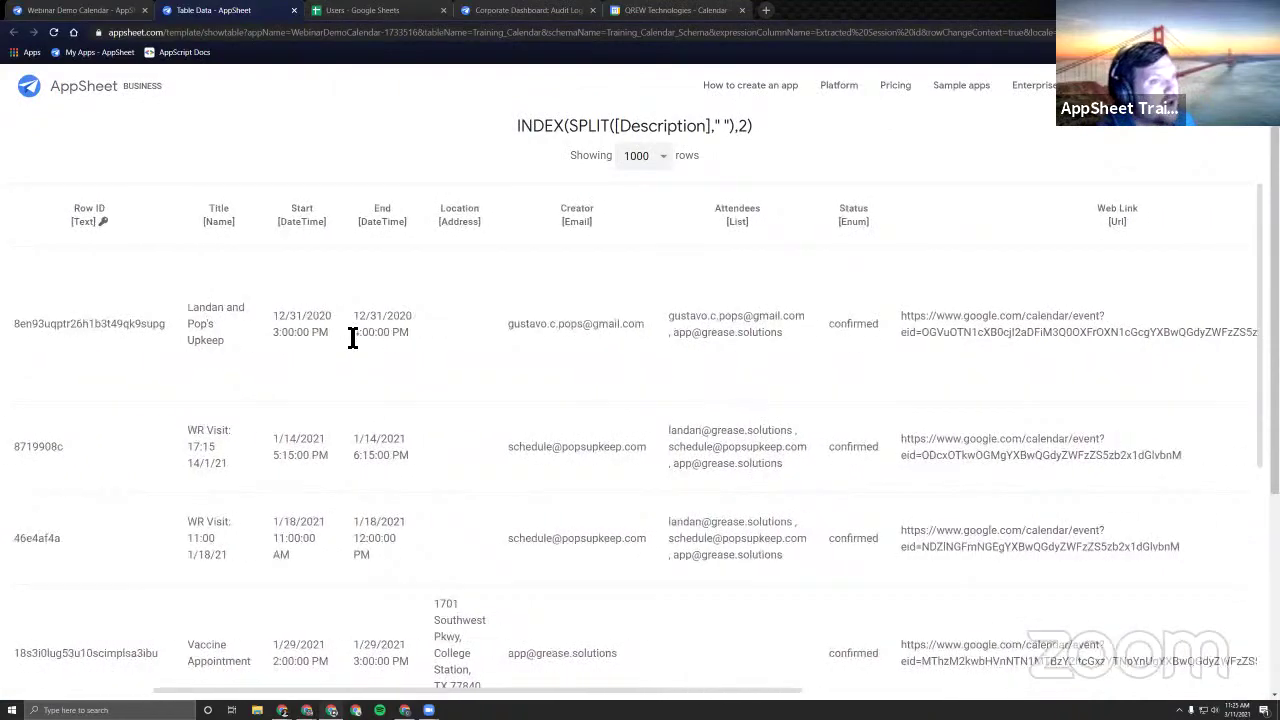
pyautogui.hscroll(5, 350, 335)
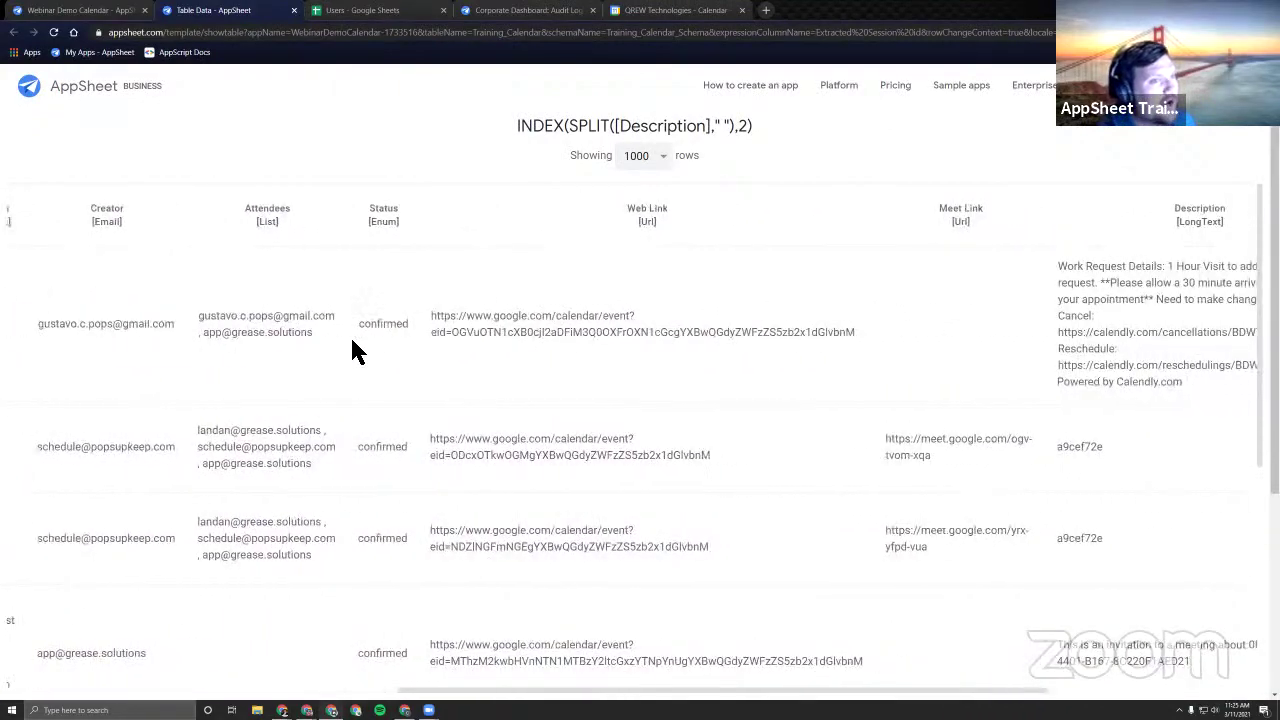
pyautogui.scroll(-4, 728, 398)
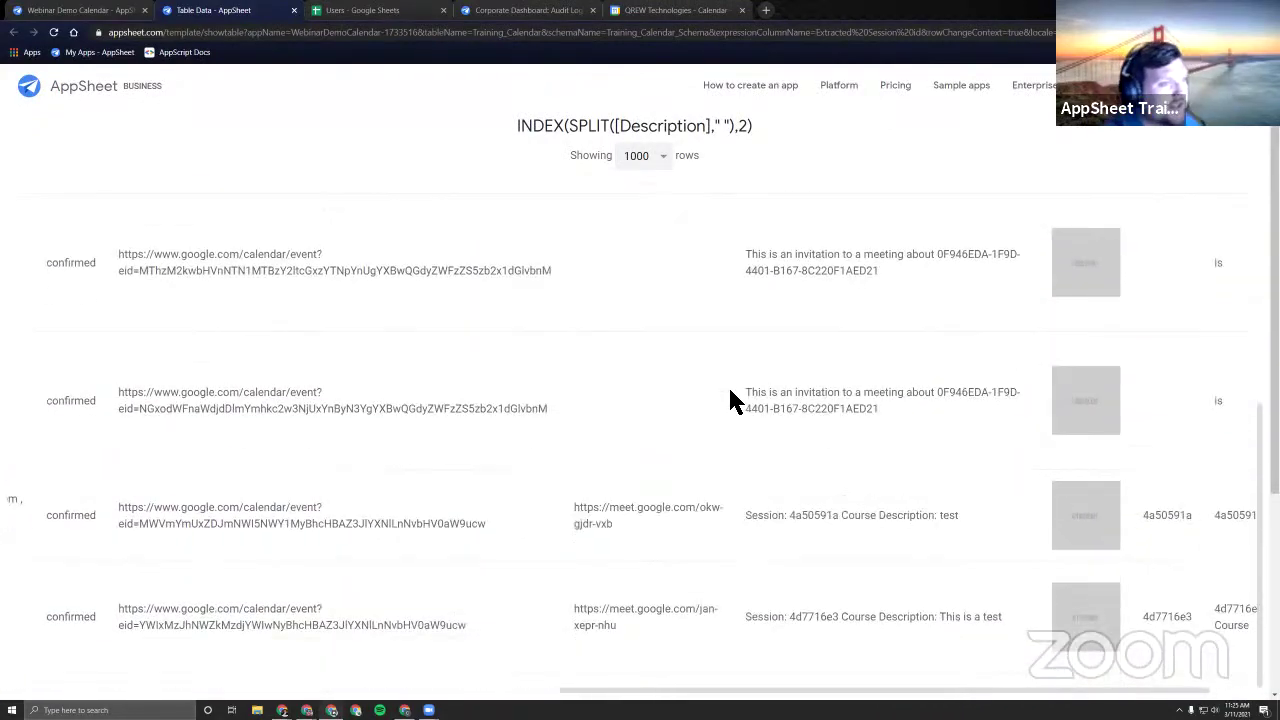
pyautogui.scroll(-3, 682, 395)
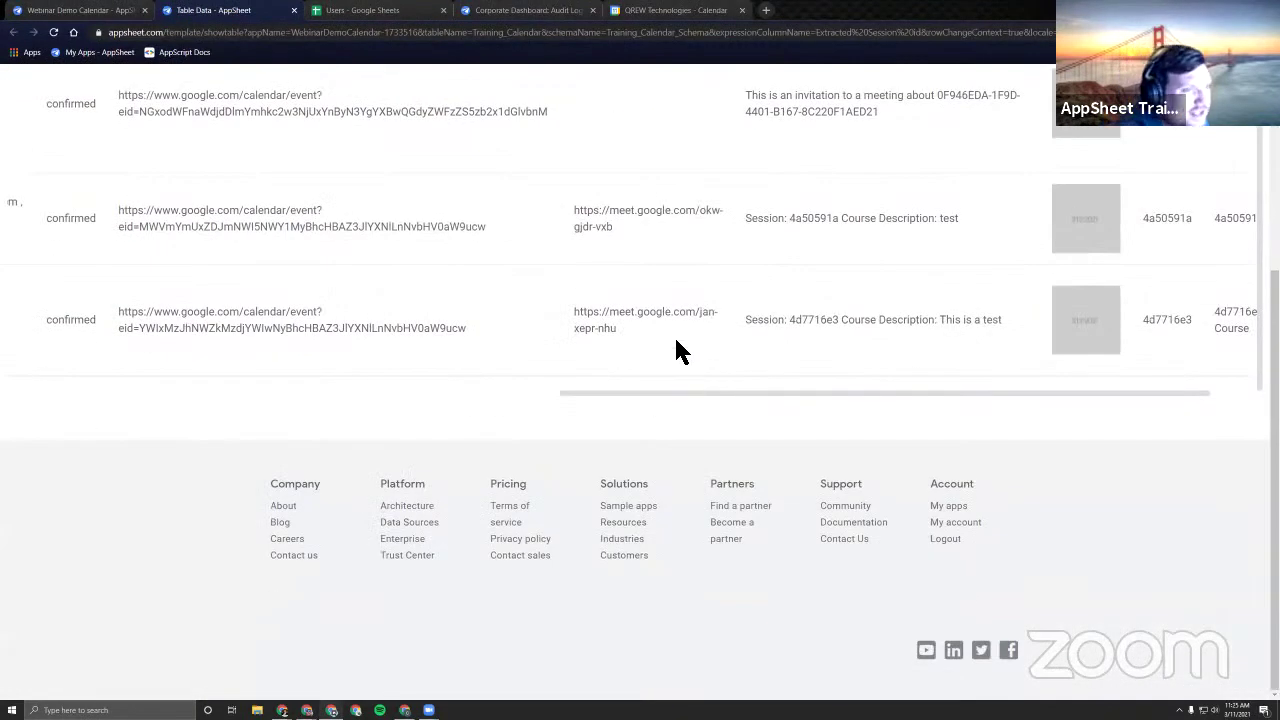
pyautogui.hscroll(1, 670, 345)
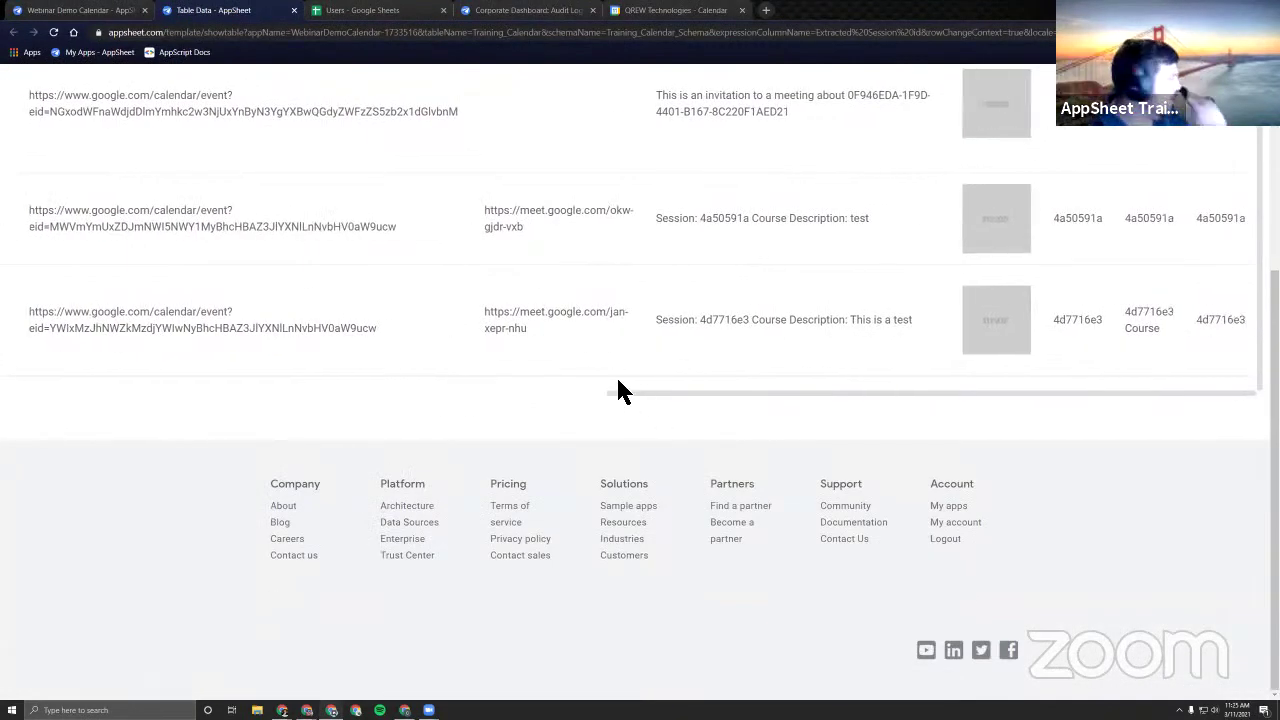
# Look over the Sessions sheet and Audit Log, then return to the AppSheet editor.
pyautogui.click(350, 12)
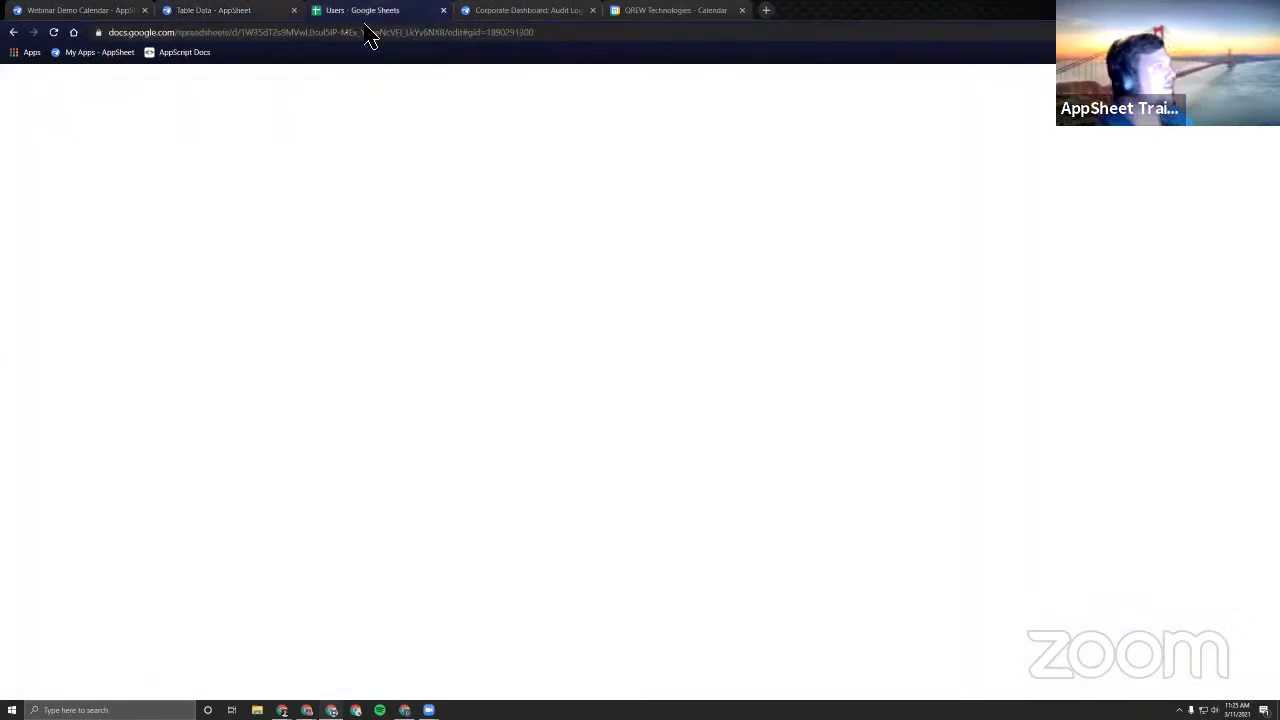
pyautogui.click(495, 12)
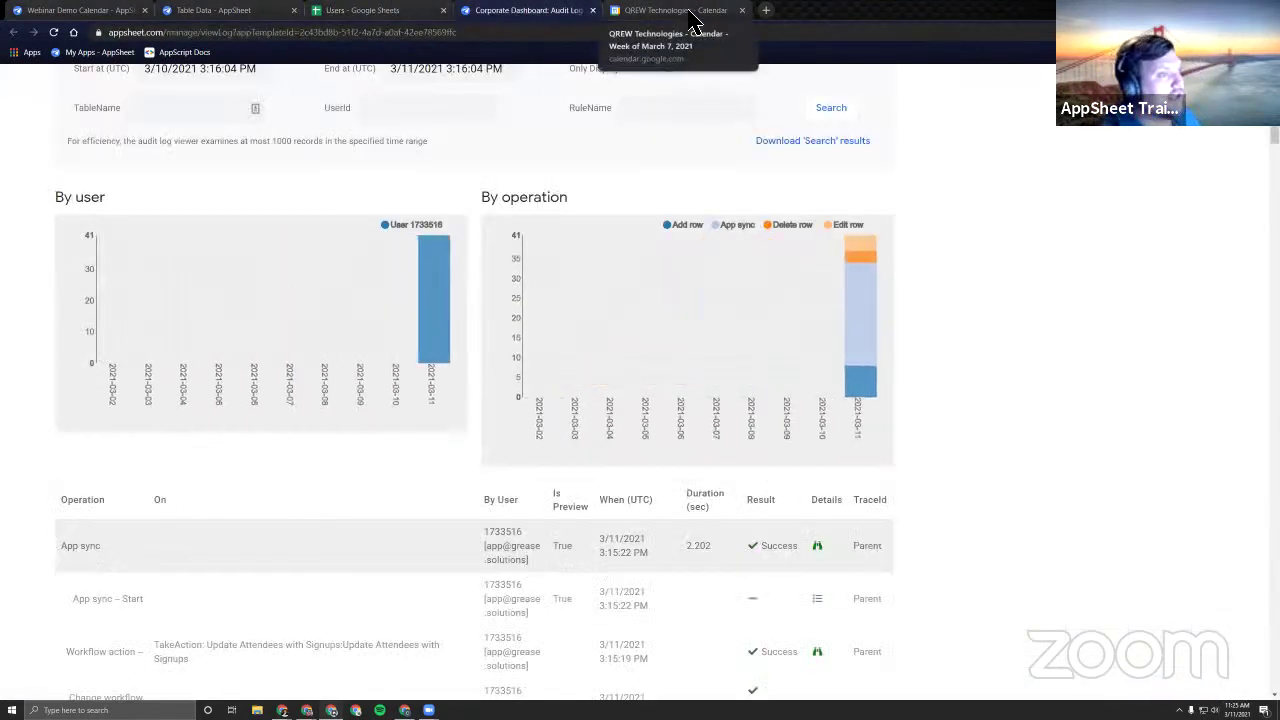
pyautogui.click(80, 11)
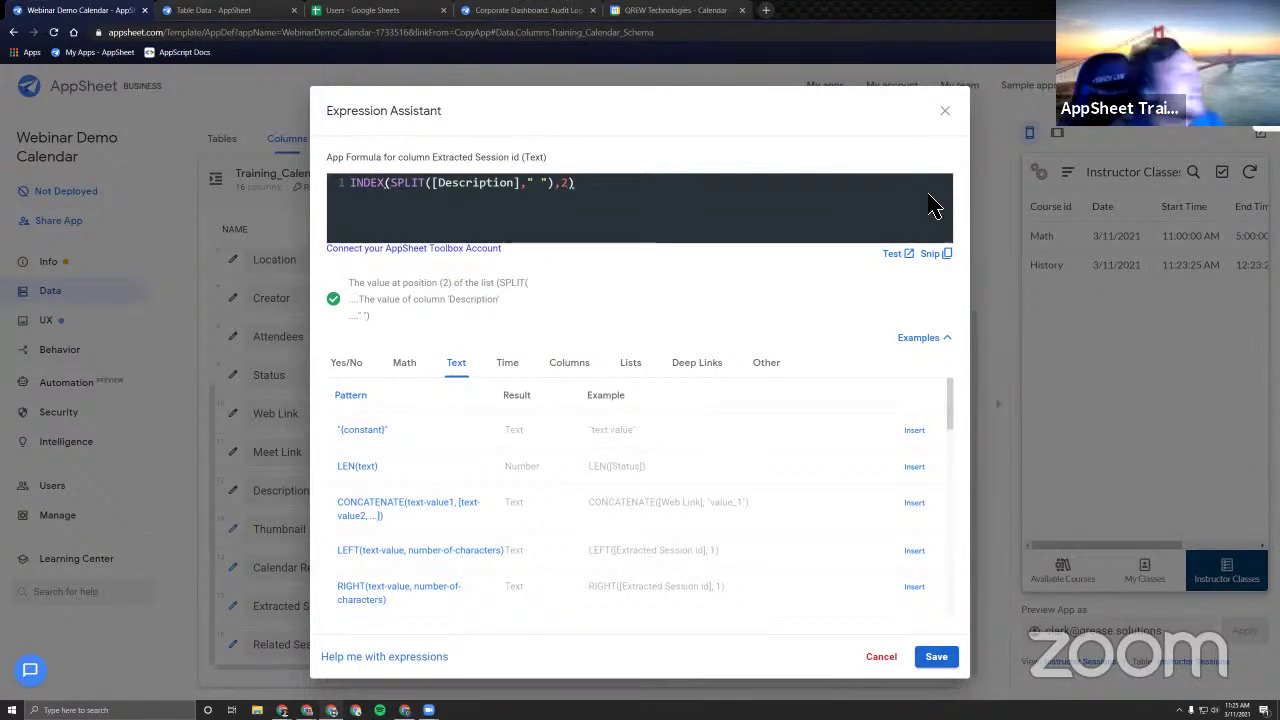
# Close the Expression Assistant, leaving the Extracted Session id formula unchanged.
pyautogui.click(945, 112)
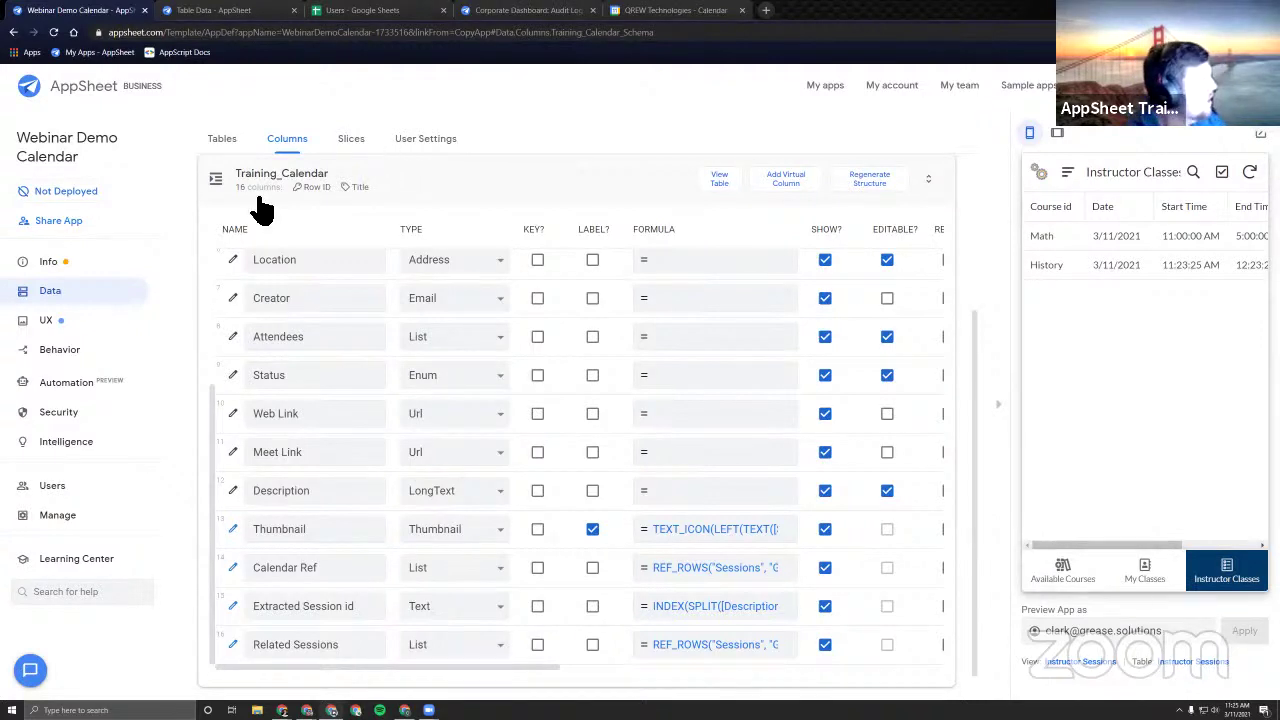
# Open Behavior > Workflow to see the six rules for Sessions, Sign_Ups and Training_Calendar.
pyautogui.click(76, 352)
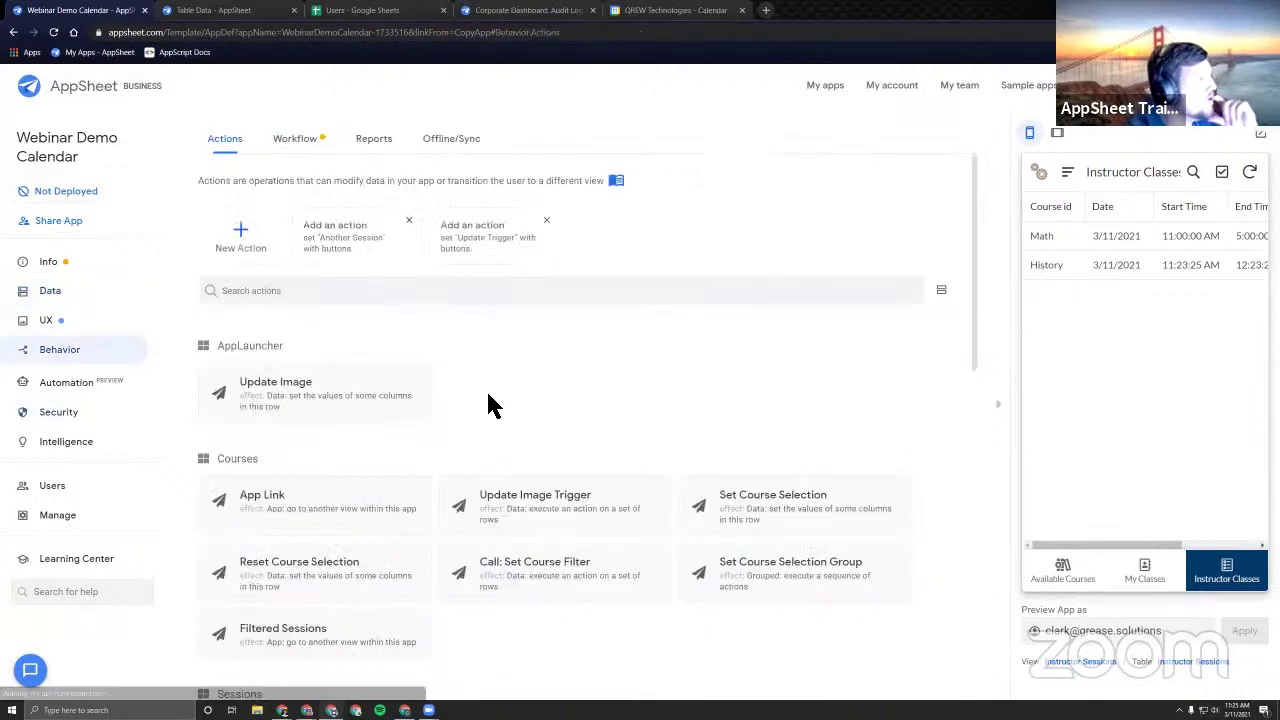
pyautogui.click(290, 142)
pyautogui.scroll(-1, 697, 461)
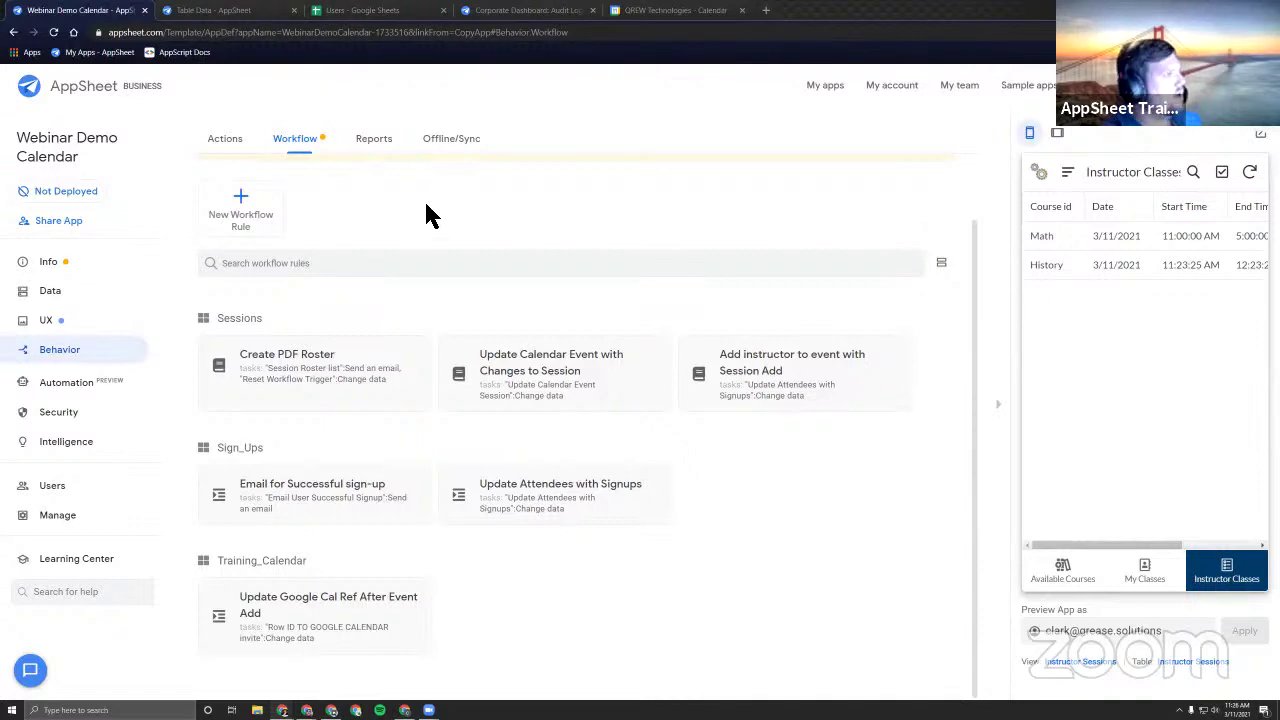
# Show the Behavior Actions list down to the Training_Calendar and Users actions.
pyautogui.click(228, 138)
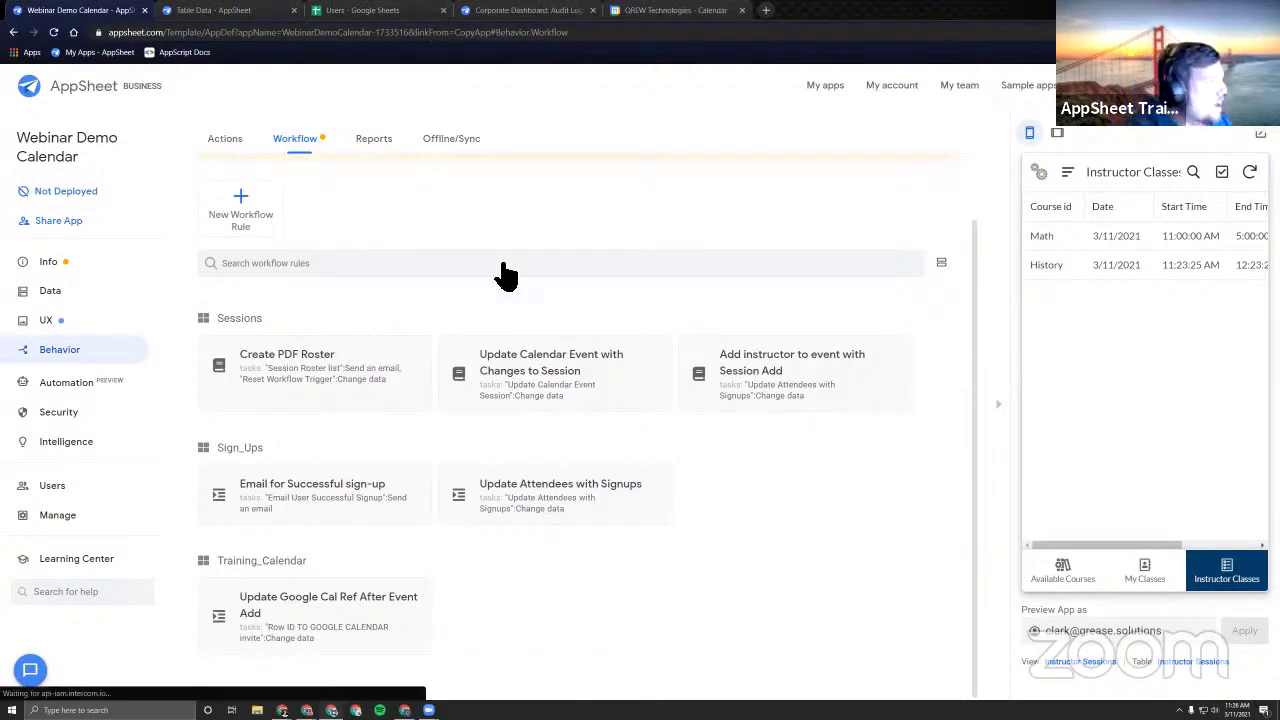
pyautogui.scroll(-5, 566, 397)
pyautogui.scroll(-3, 566, 397)
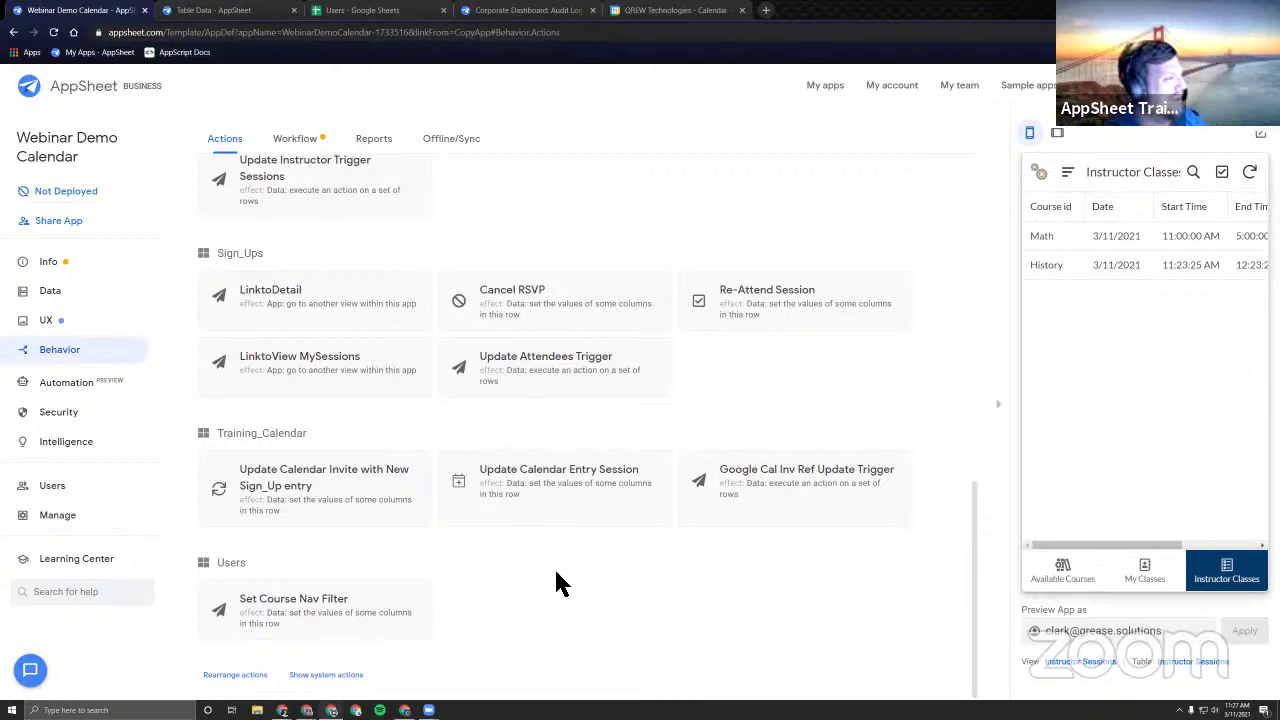
pyautogui.scroll(1, 530, 565)
pyautogui.scroll(-1, 512, 550)
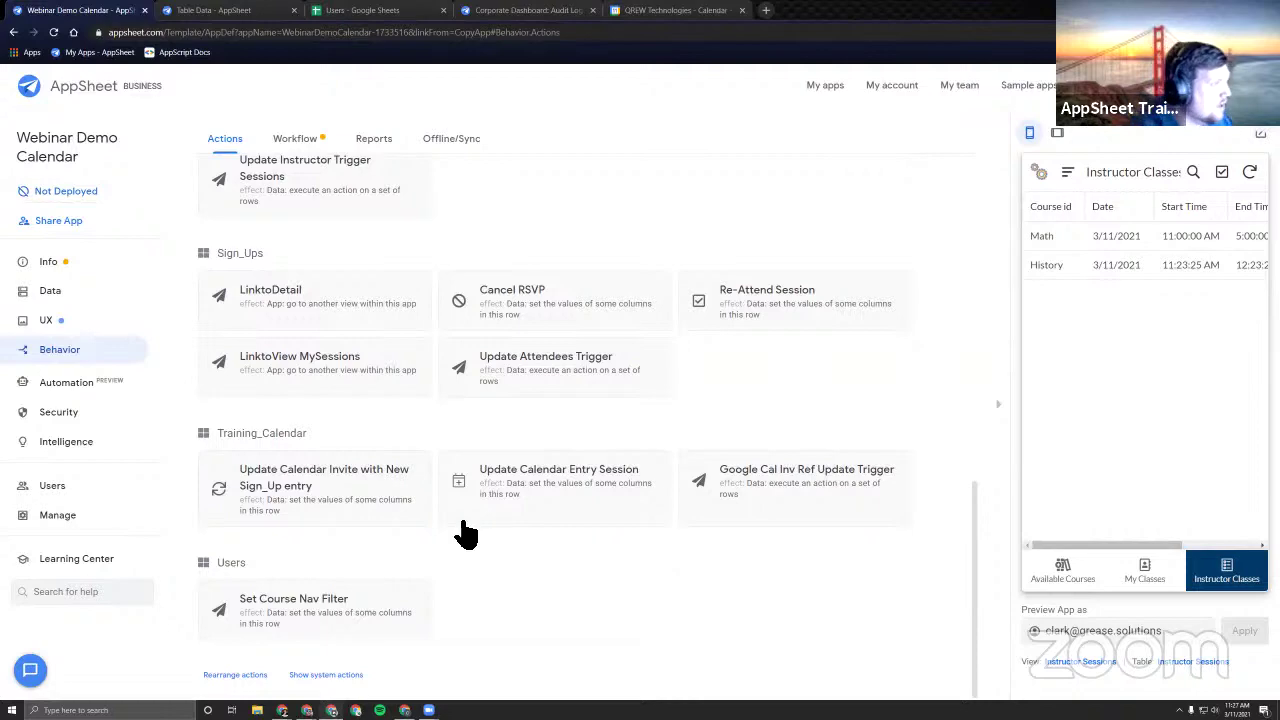
pyautogui.scroll(5, 480, 525)
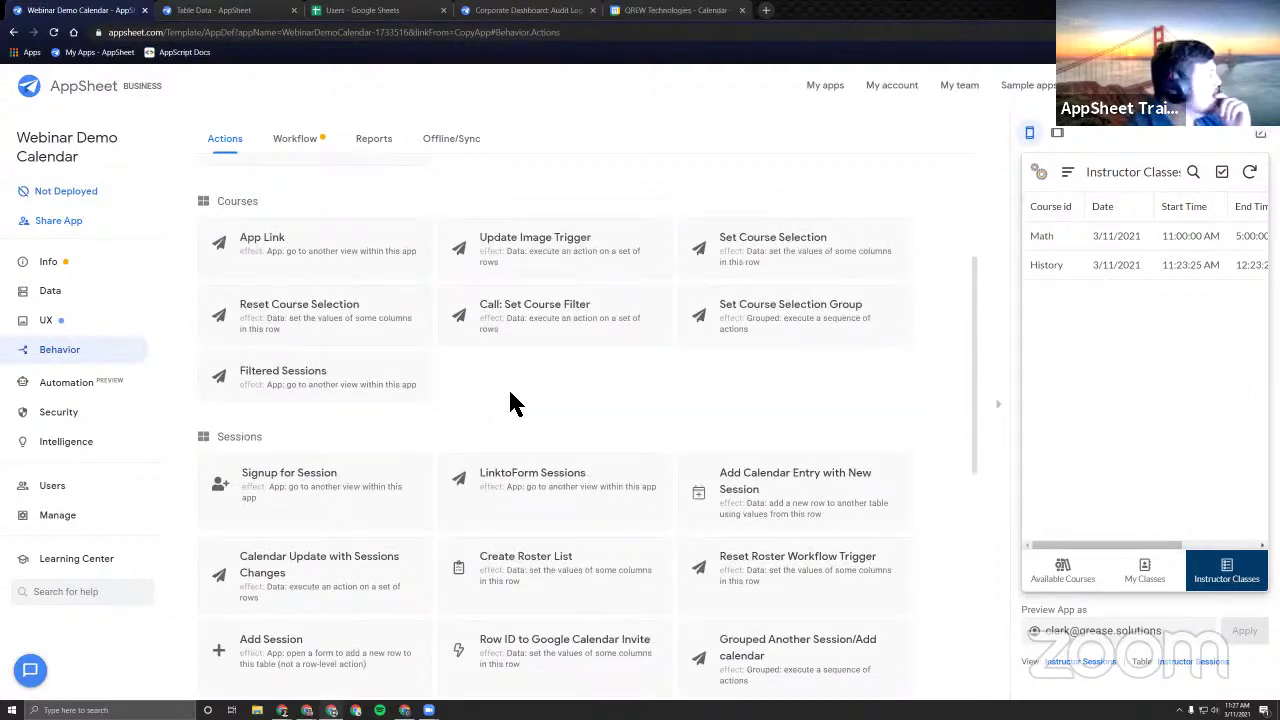
pyautogui.scroll(3, 510, 403)
pyautogui.scroll(-3, 518, 410)
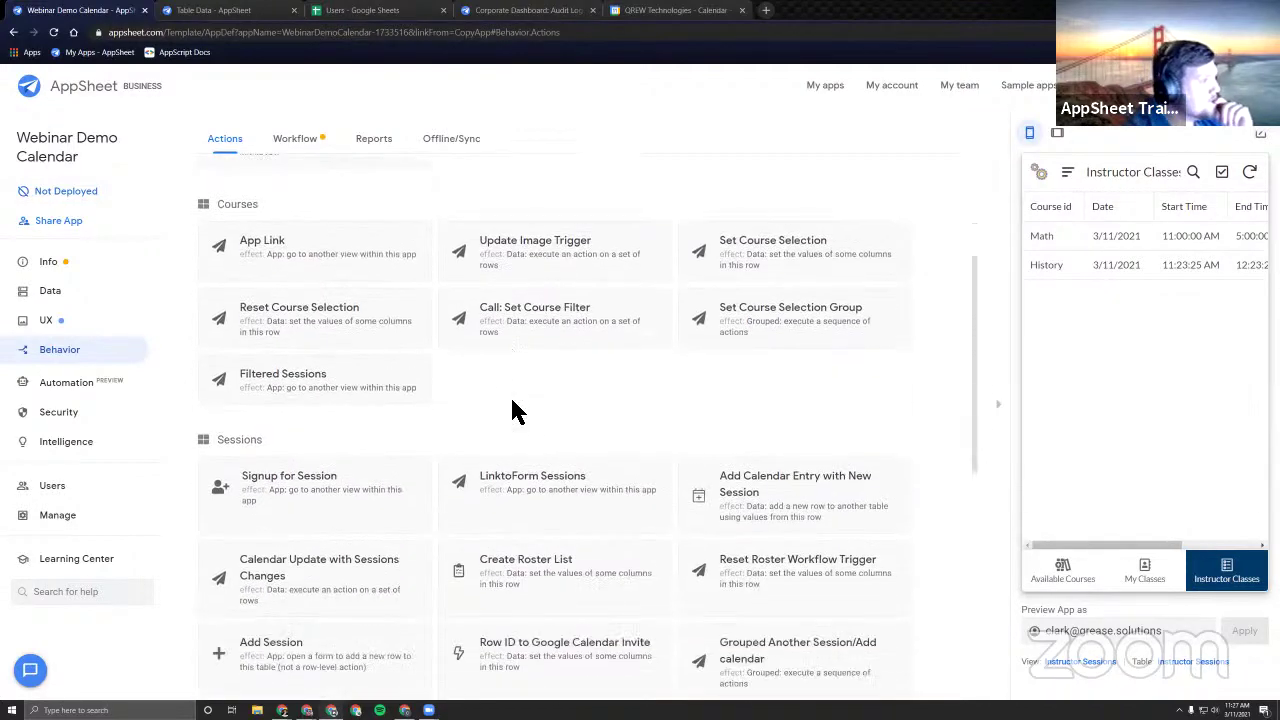
pyautogui.scroll(-2, 560, 410)
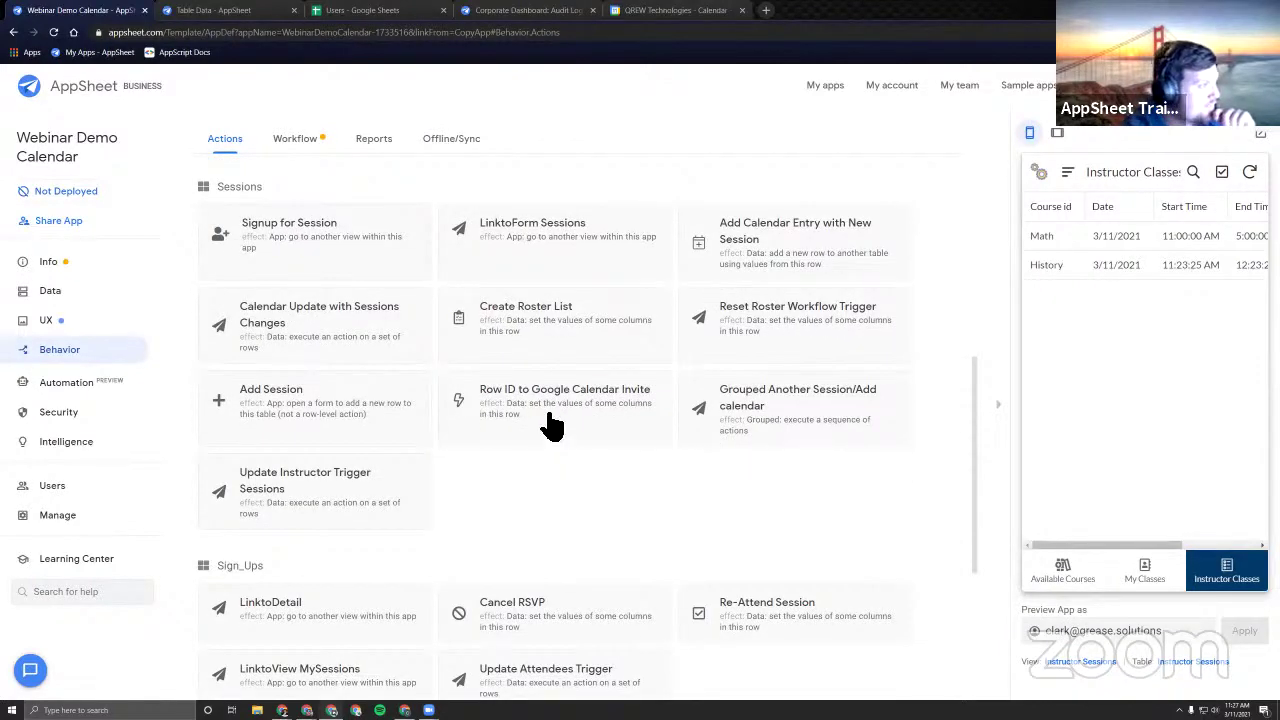
pyautogui.click(395, 508)
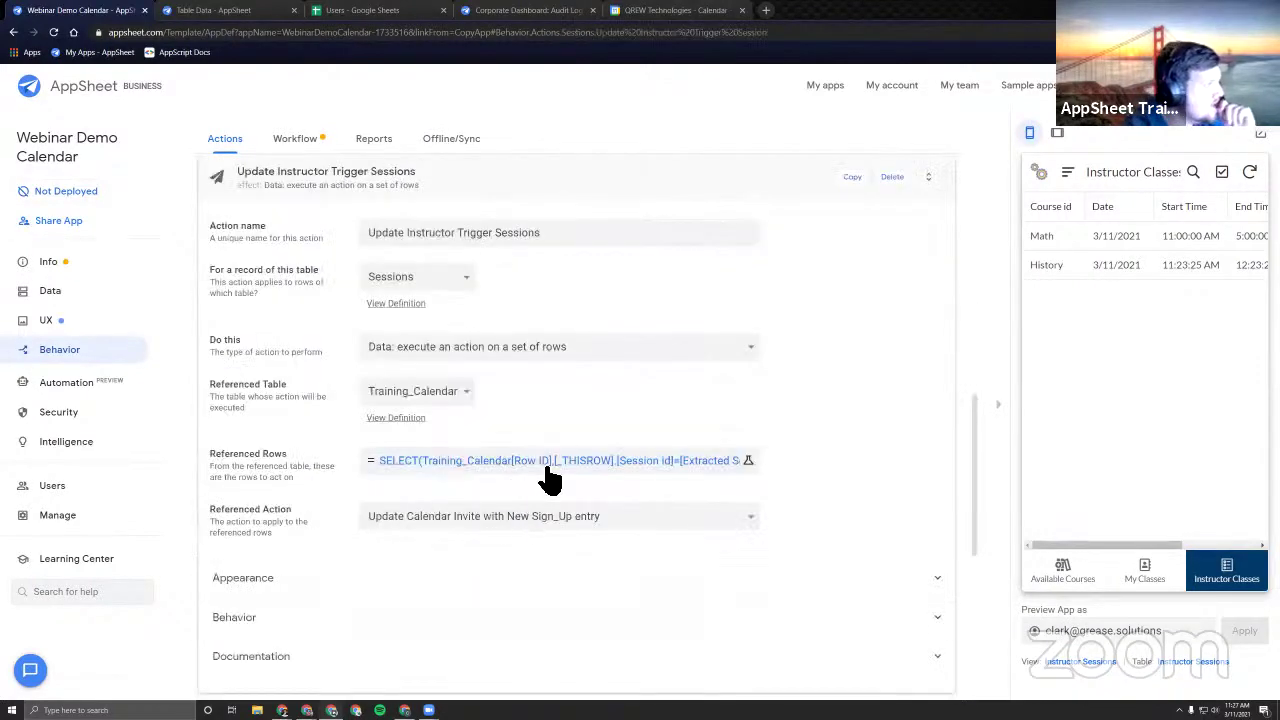
pyautogui.click(686, 462)
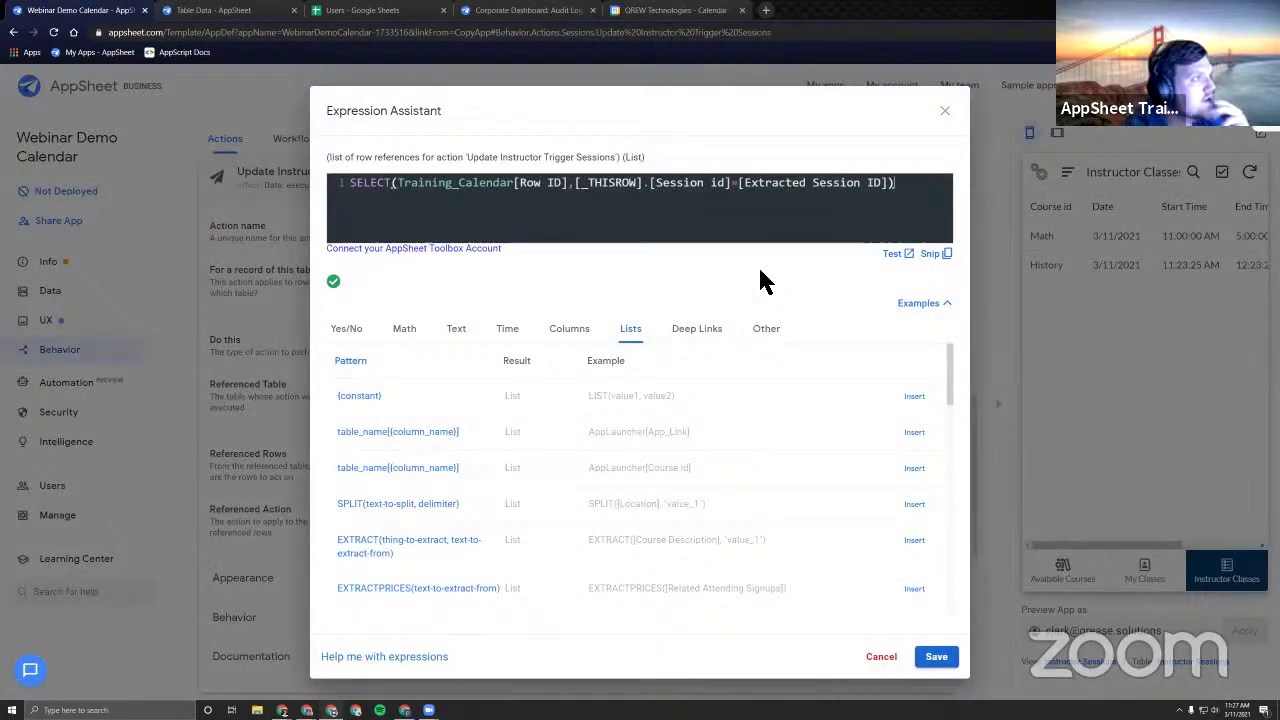
pyautogui.click(947, 111)
pyautogui.scroll(-4, 677, 383)
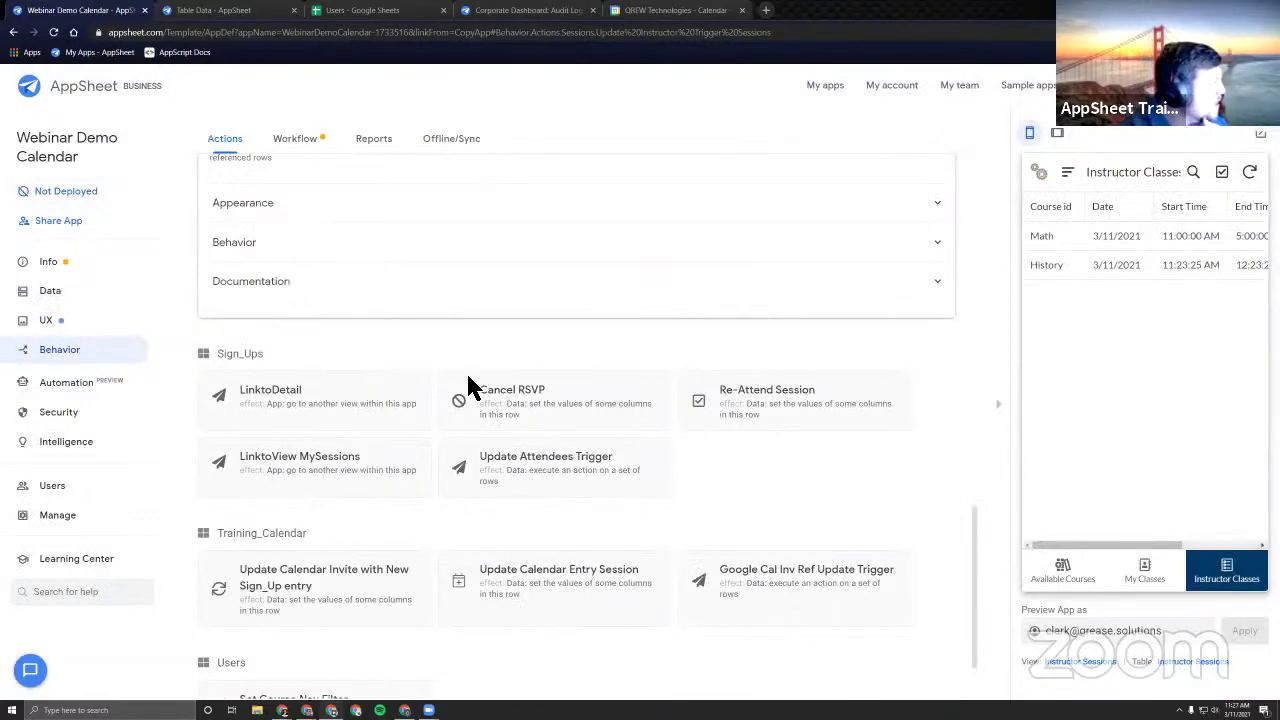
pyautogui.scroll(-1, 466, 380)
pyautogui.scroll(2, 485, 385)
pyautogui.scroll(-2, 485, 385)
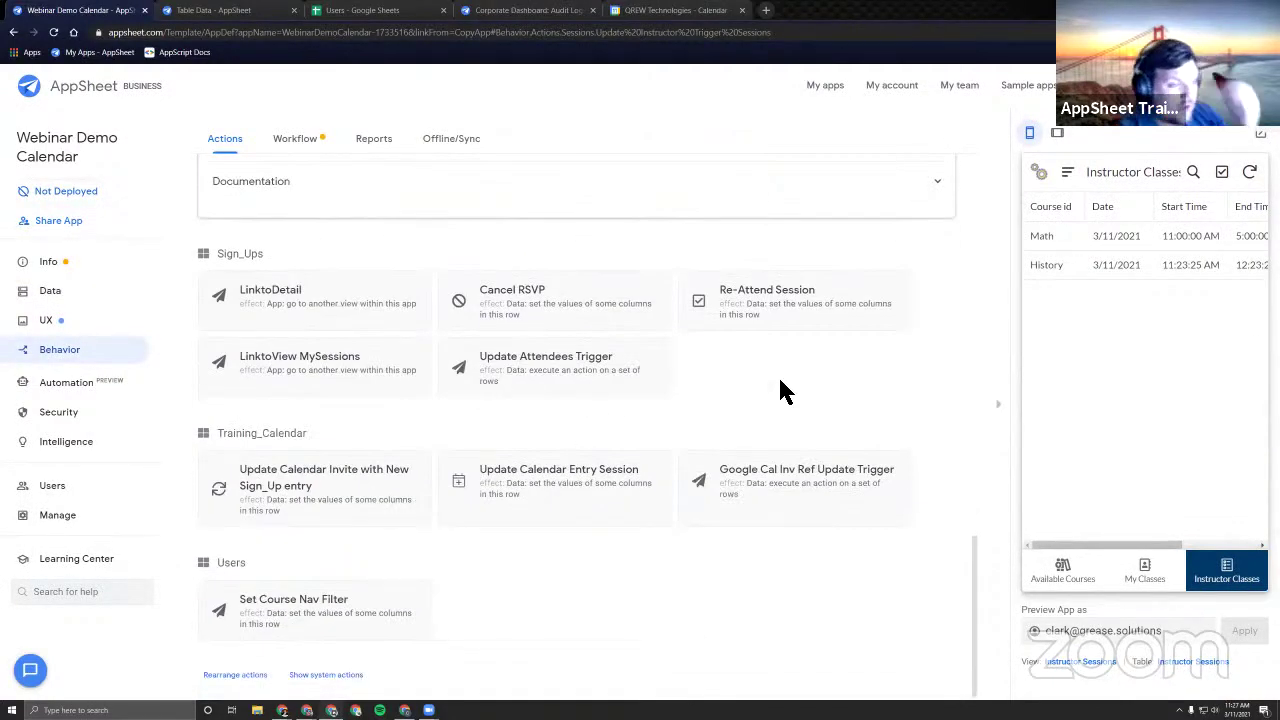
pyautogui.scroll(5, 660, 310)
pyautogui.click(560, 280)
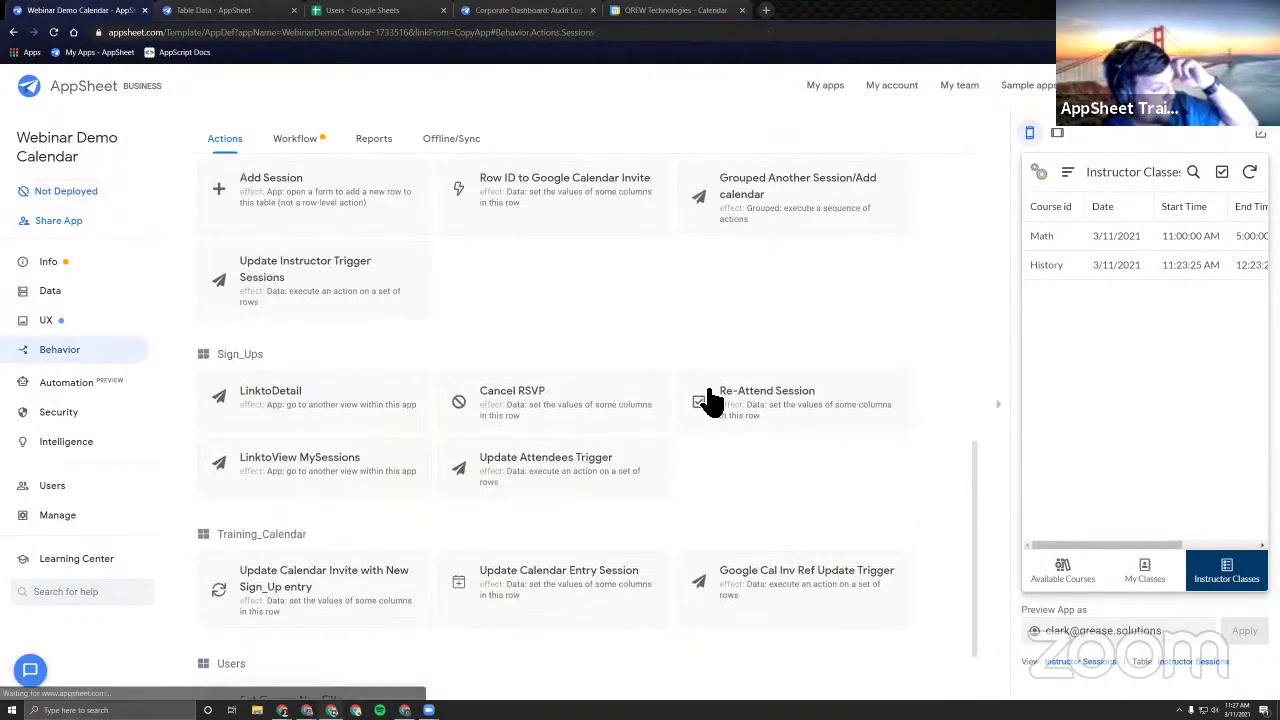
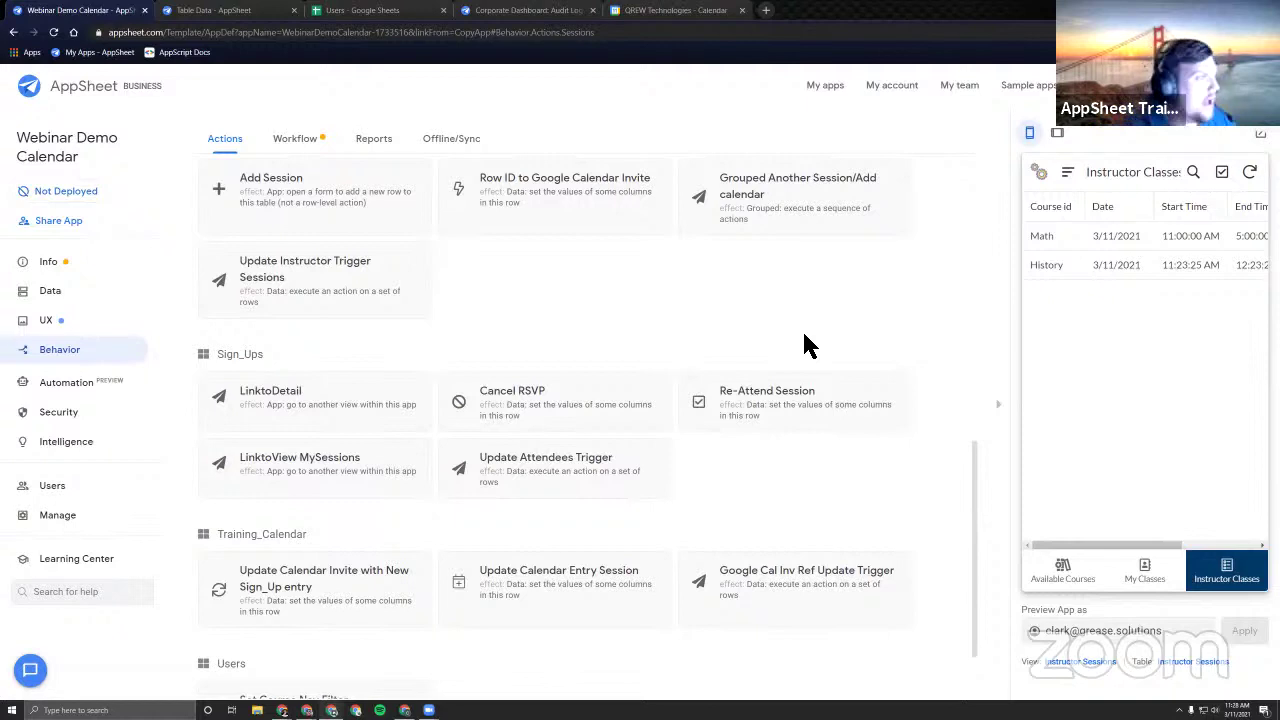
# Start a new table from Data > Tables and leave the editor for the Add a new data source page.
pyautogui.click(75, 295)
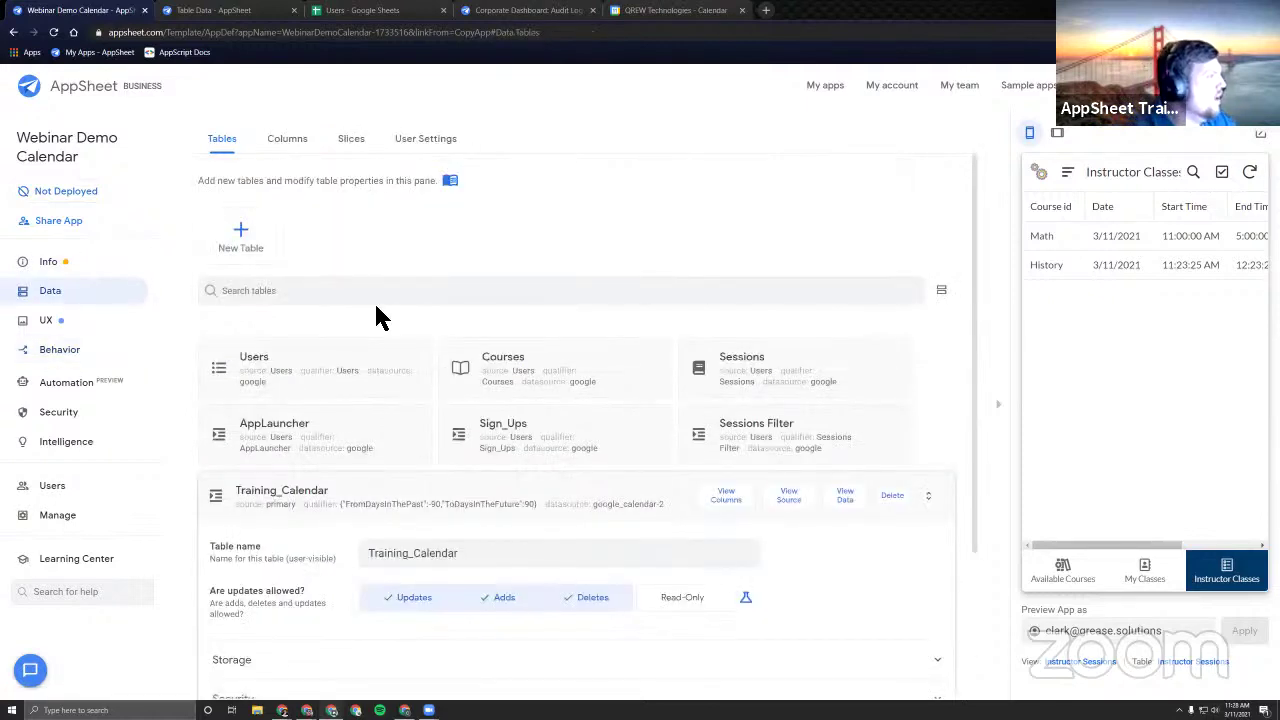
pyautogui.click(243, 243)
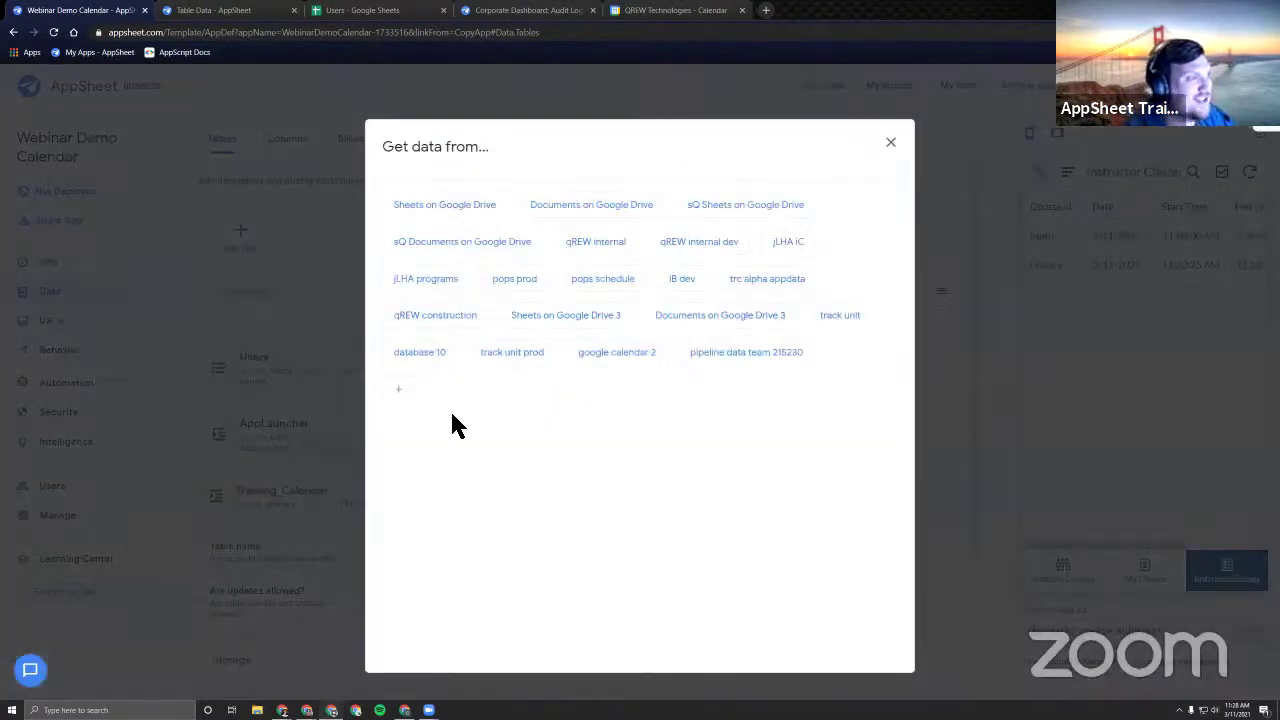
pyautogui.click(399, 390)
pyautogui.click(704, 106)
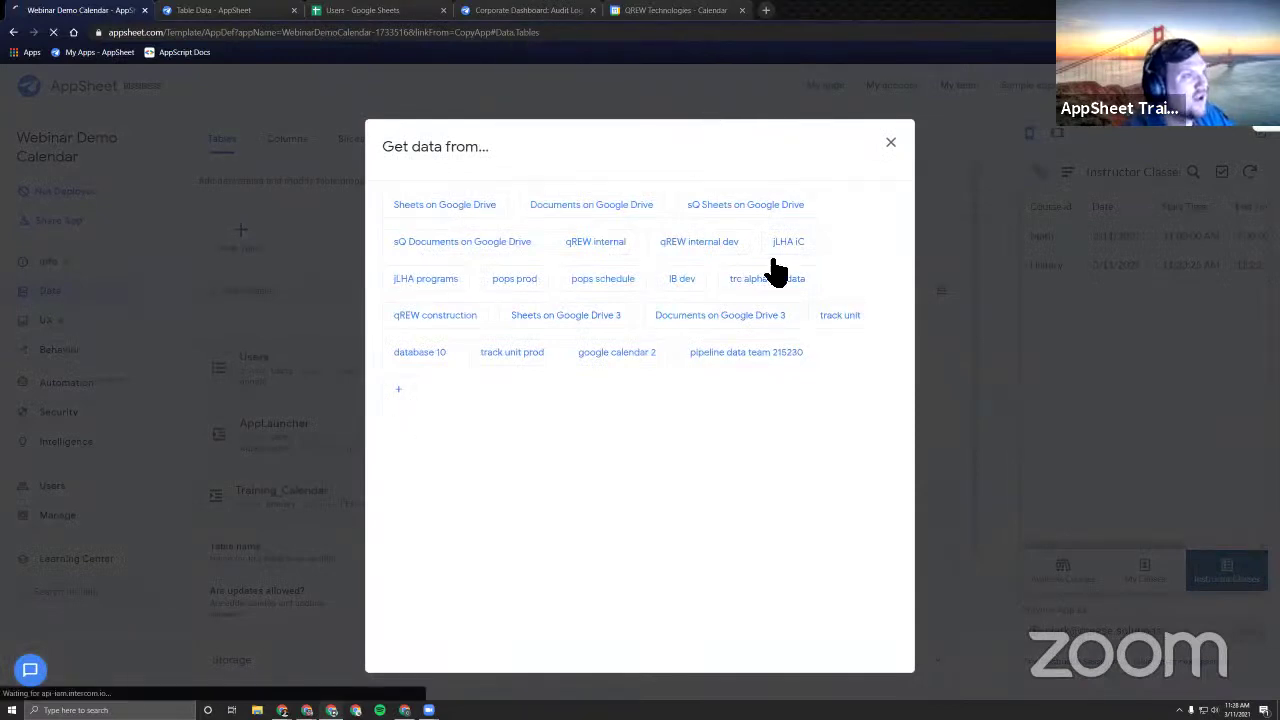
pyautogui.scroll(-2, 440, 392)
pyautogui.scroll(2, 436, 383)
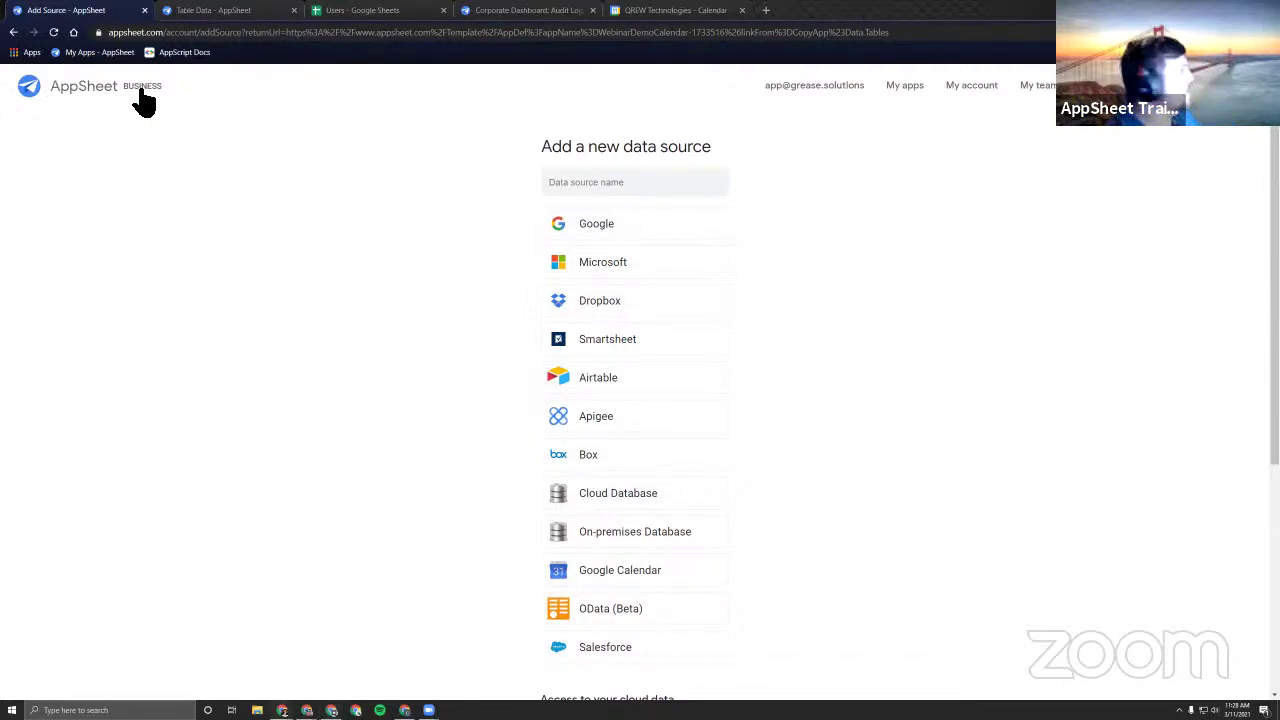
# Go back to the editor, try a Microsoft table source, then back out to the tables list.
pyautogui.click(13, 32)
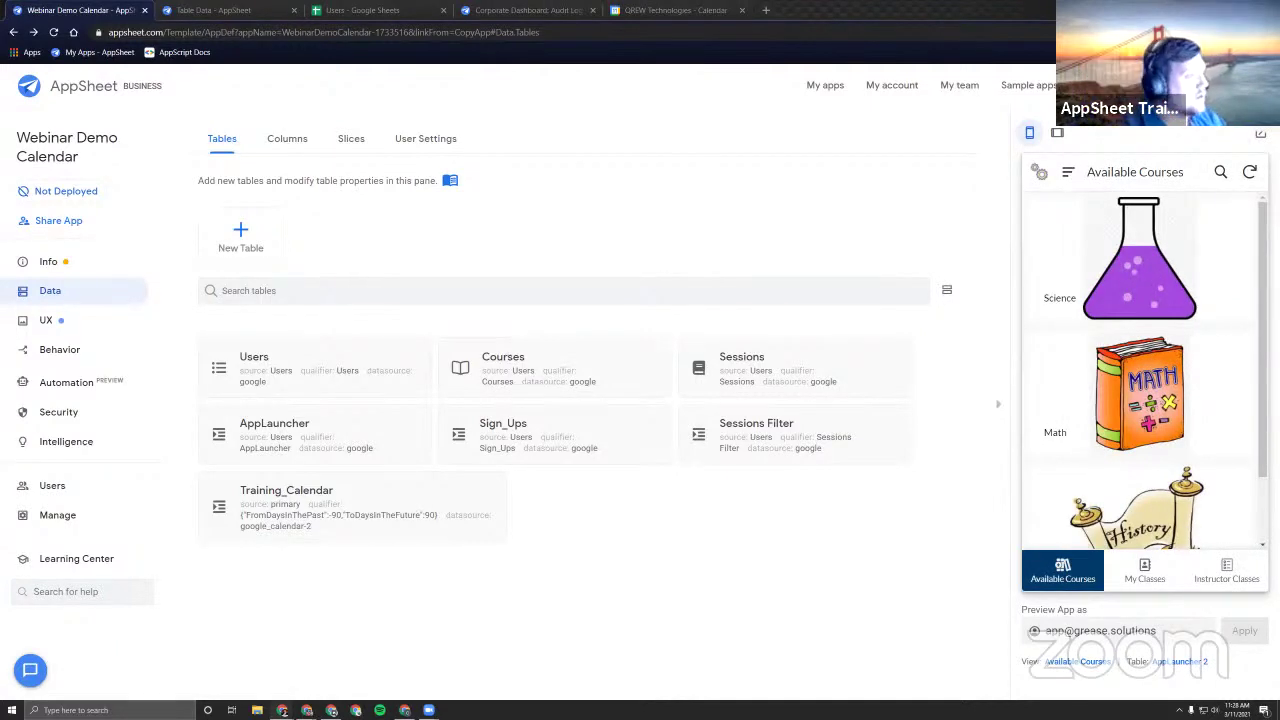
pyautogui.click(243, 240)
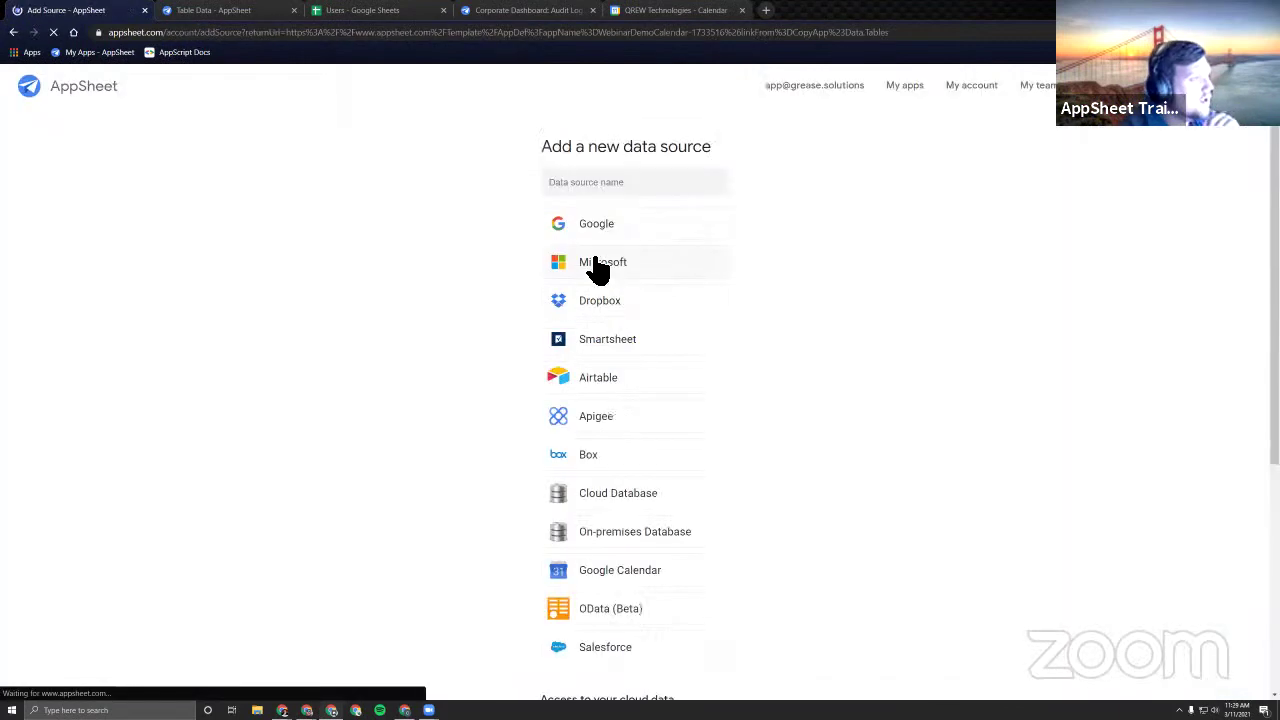
pyautogui.click(606, 268)
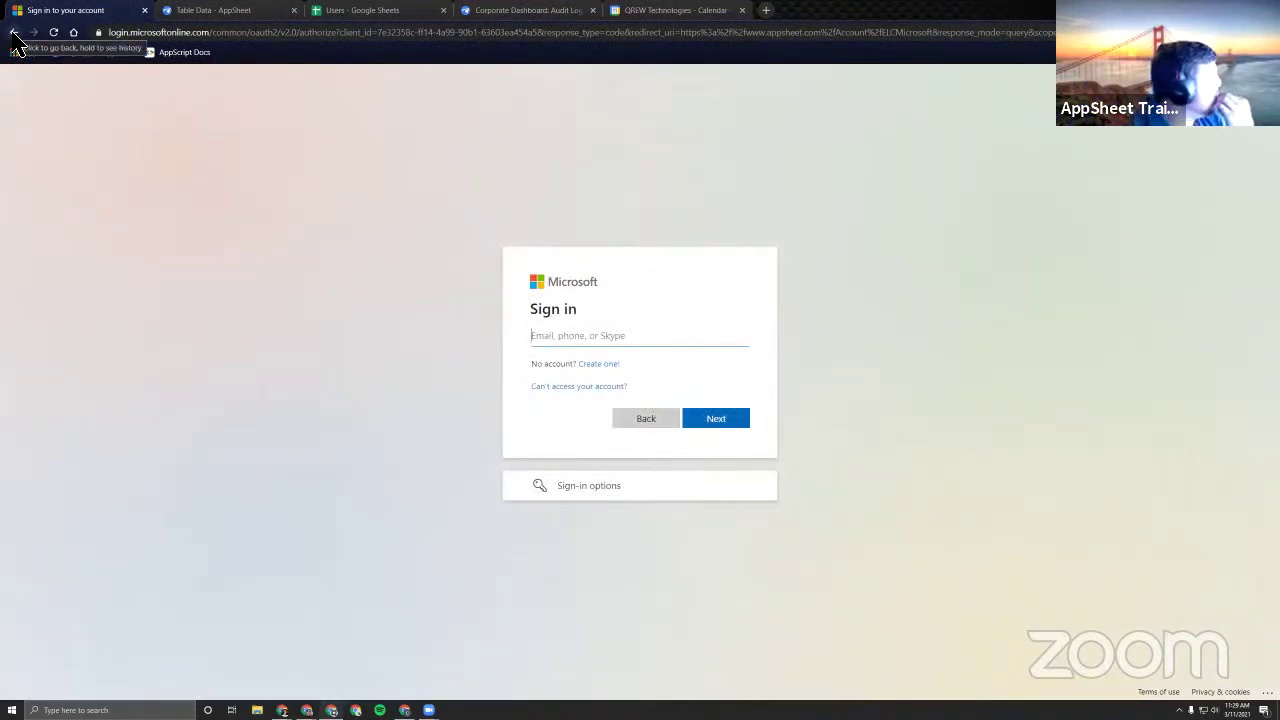
pyautogui.click(14, 34)
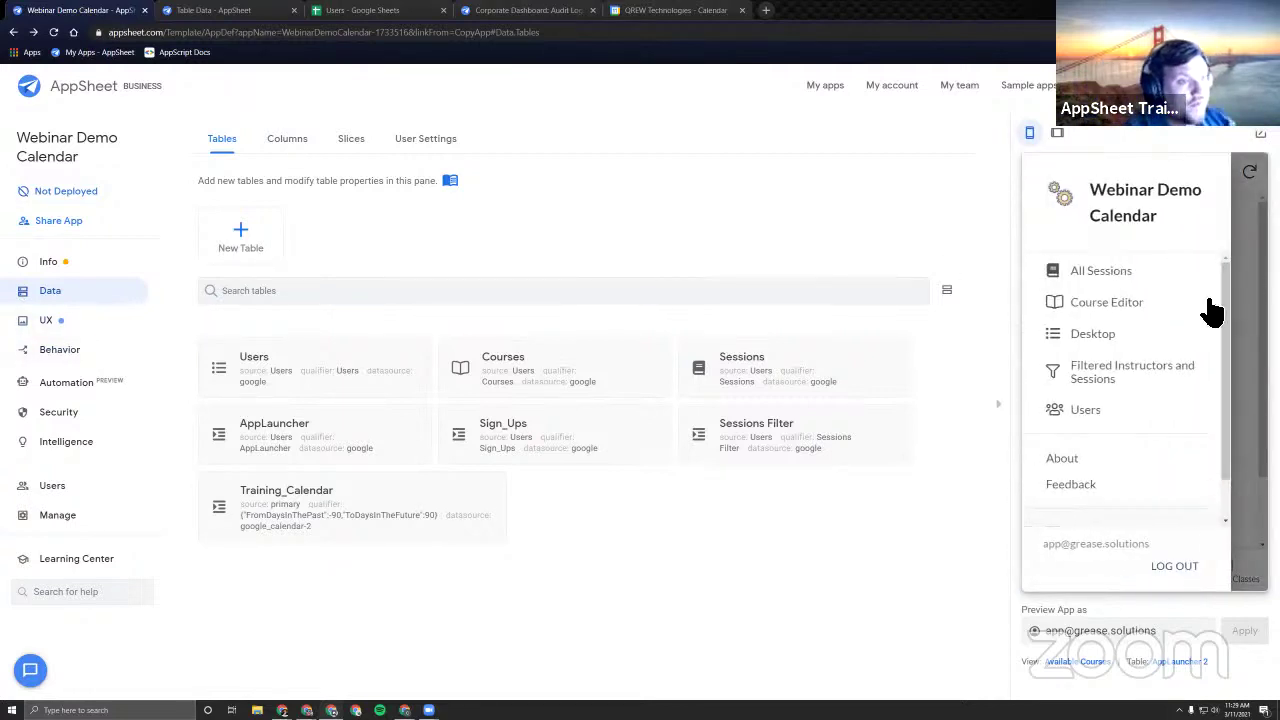
# Browse the Science session from All Sessions in the preview, then enter another preview user's e-mail.
pyautogui.click(1136, 274)
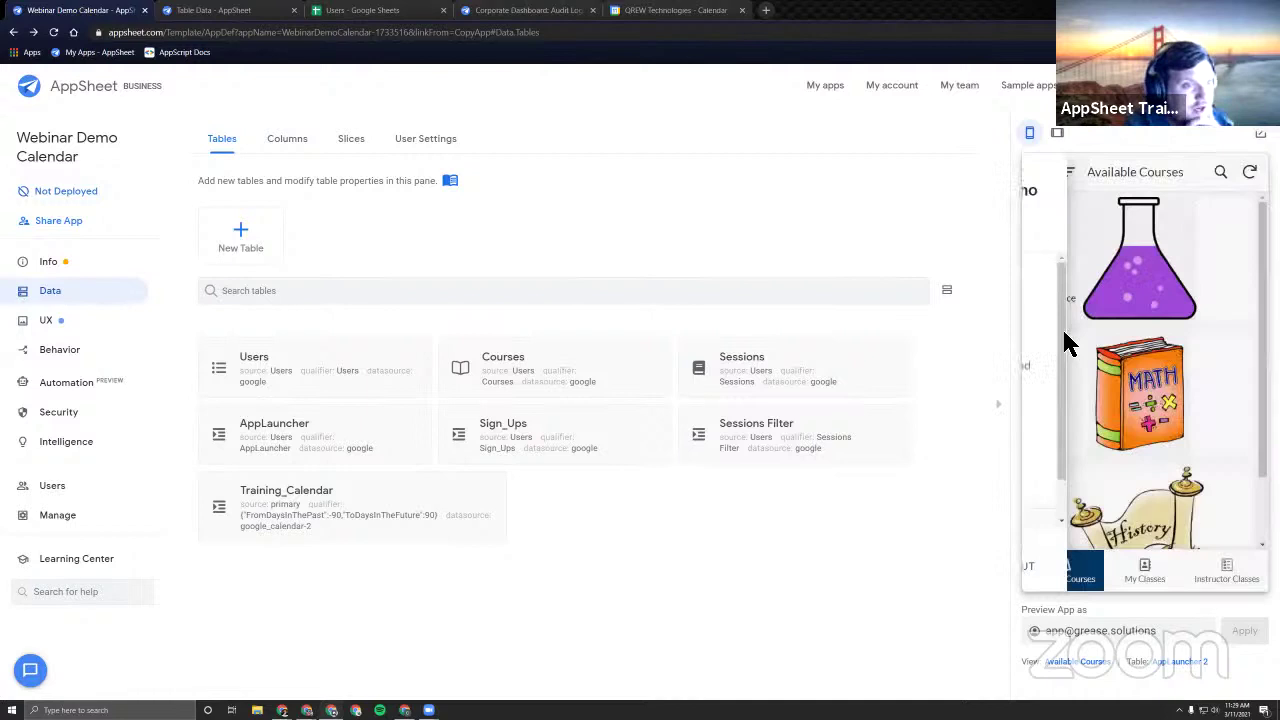
pyautogui.click(1122, 249)
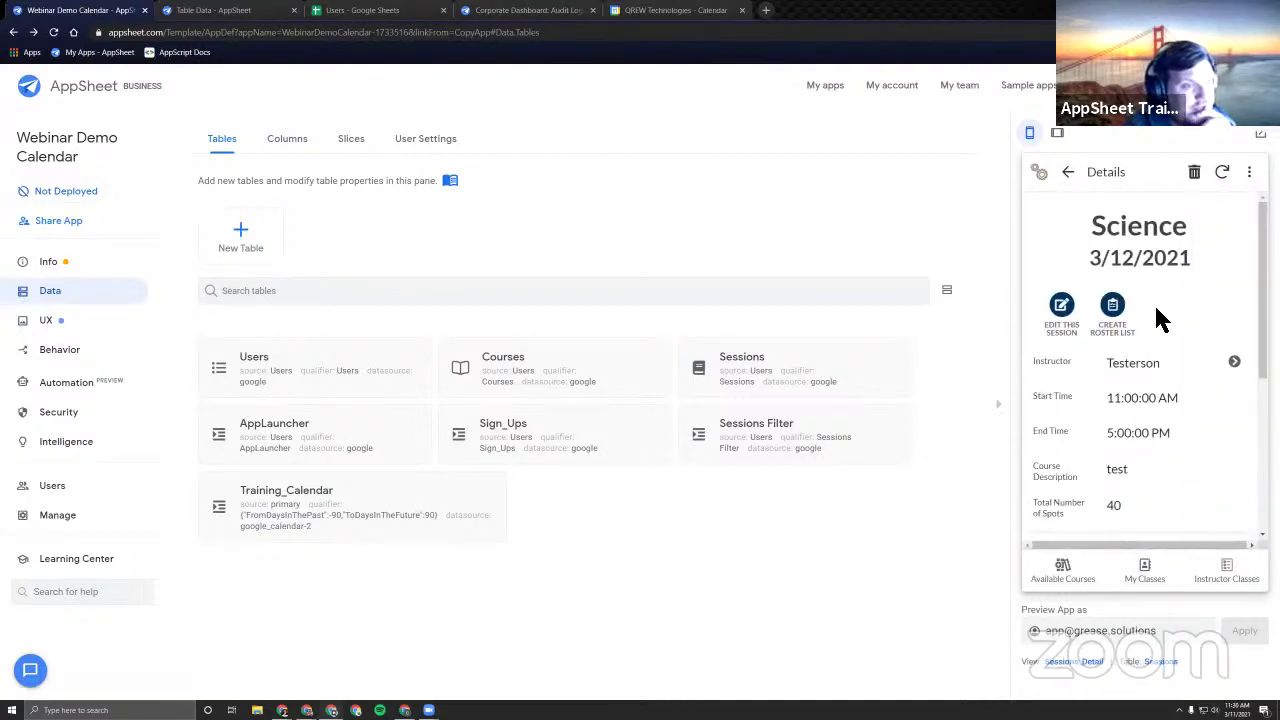
pyautogui.scroll(-2, 1170, 317)
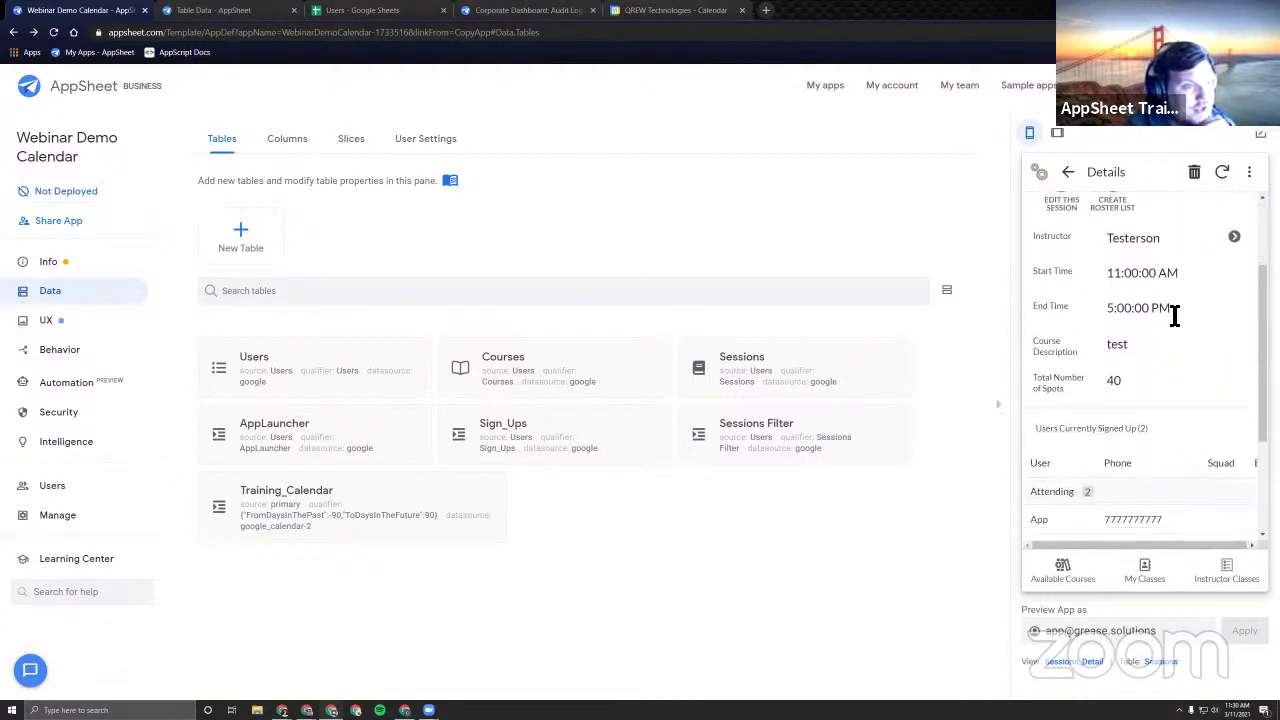
pyautogui.scroll(2, 1140, 280)
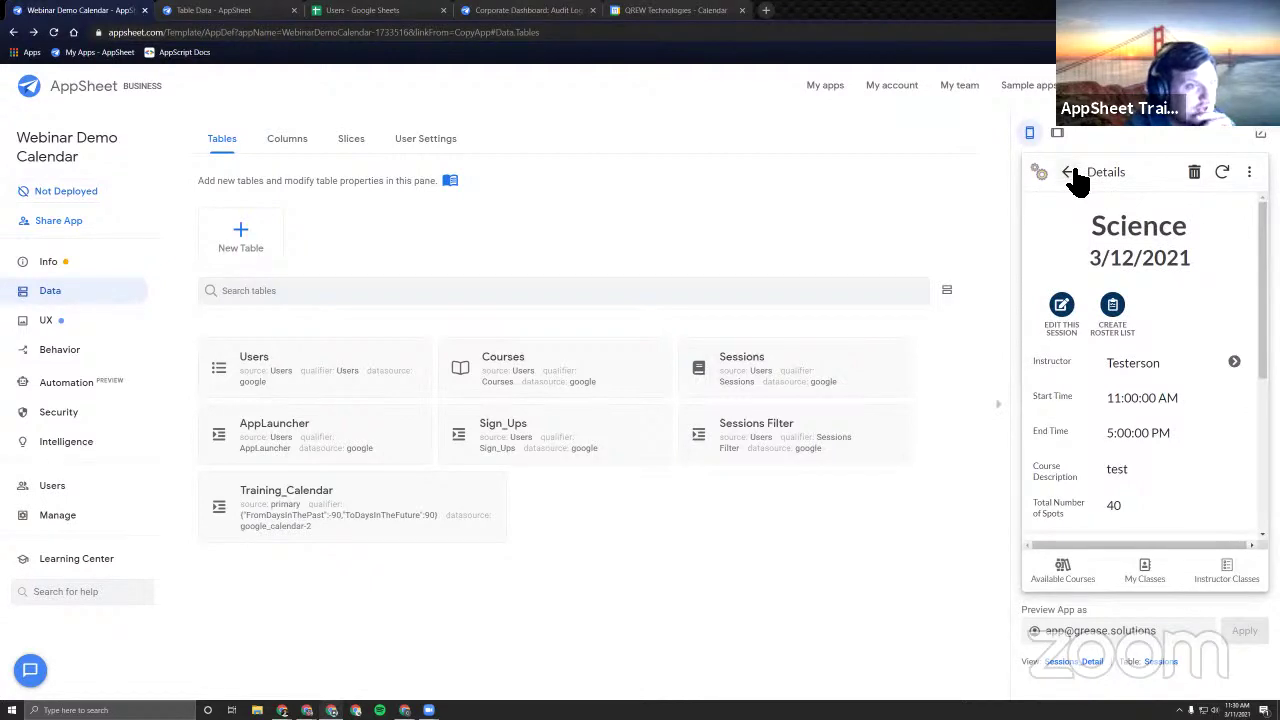
pyautogui.click(1074, 178)
pyautogui.click(1072, 180)
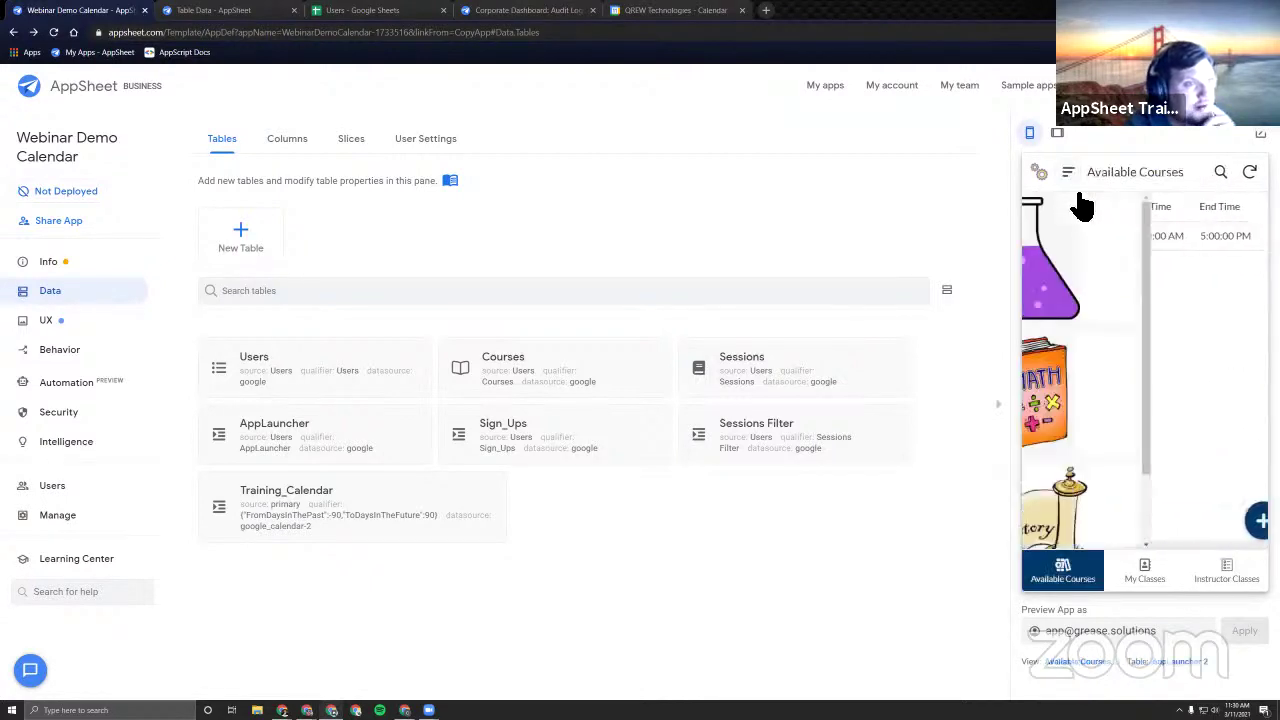
pyautogui.click(1116, 265)
pyautogui.click(1116, 252)
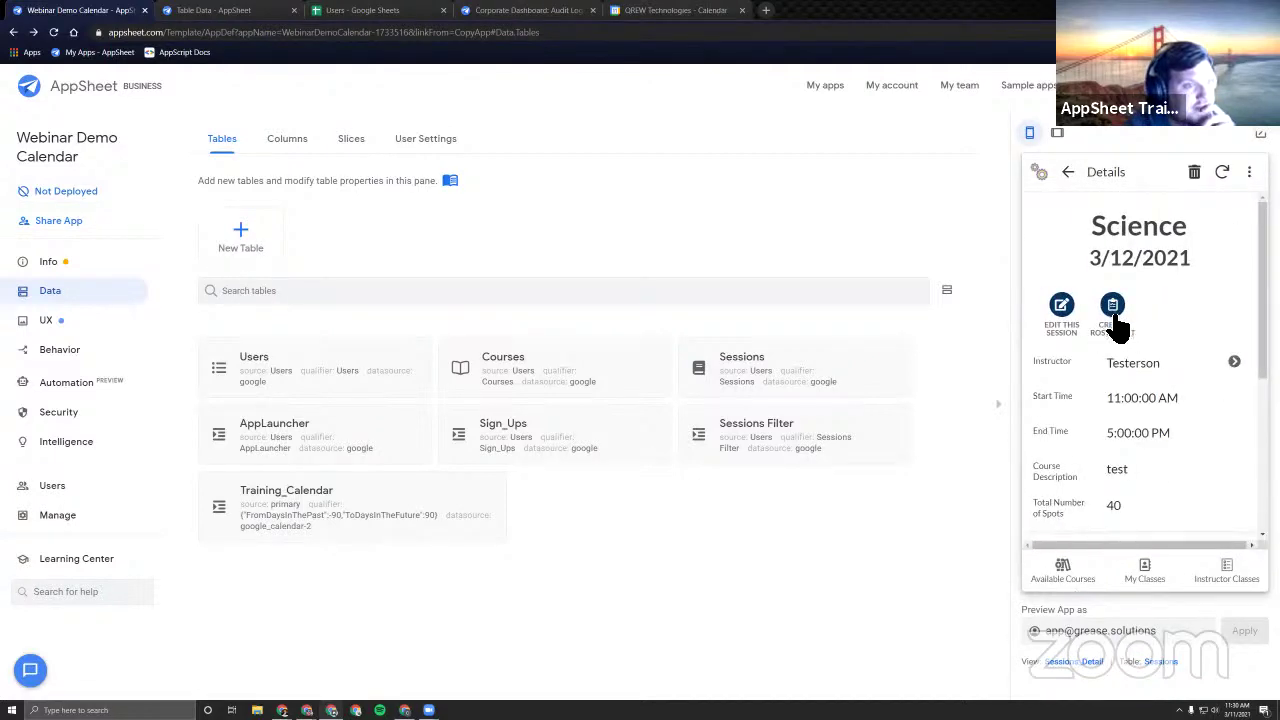
pyautogui.click(1068, 175)
pyautogui.tripleClick(1164, 638)
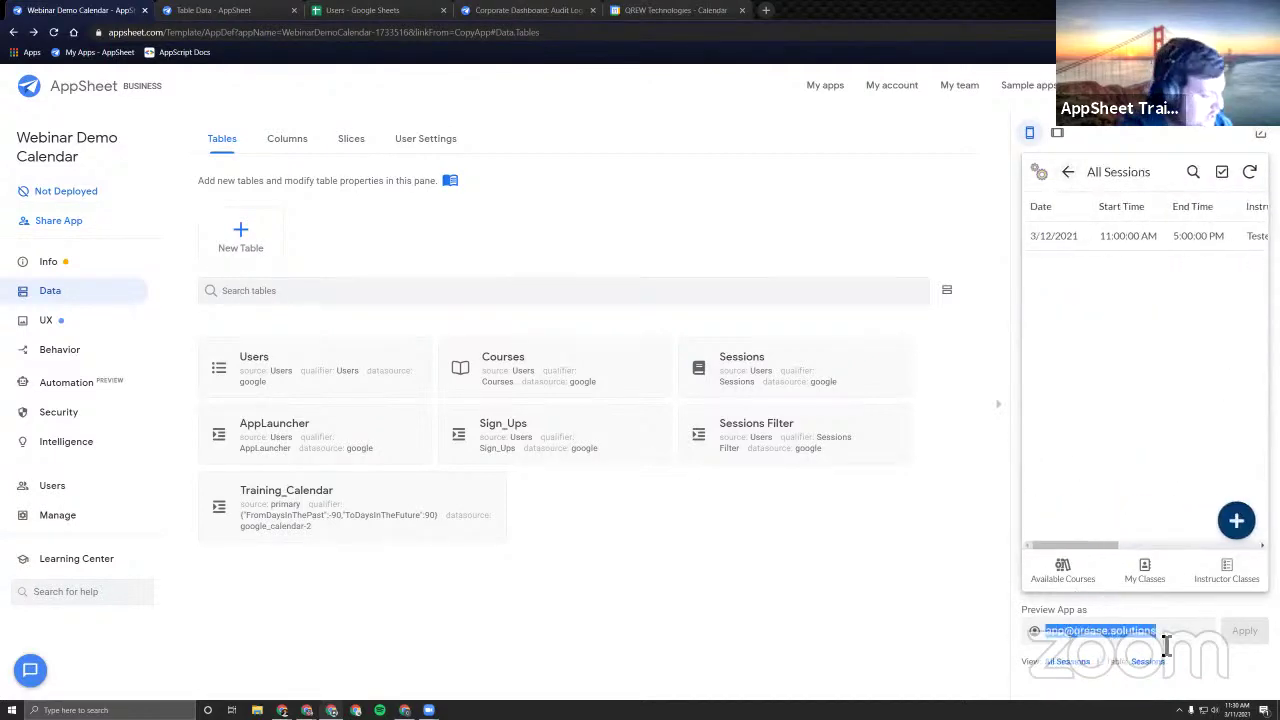
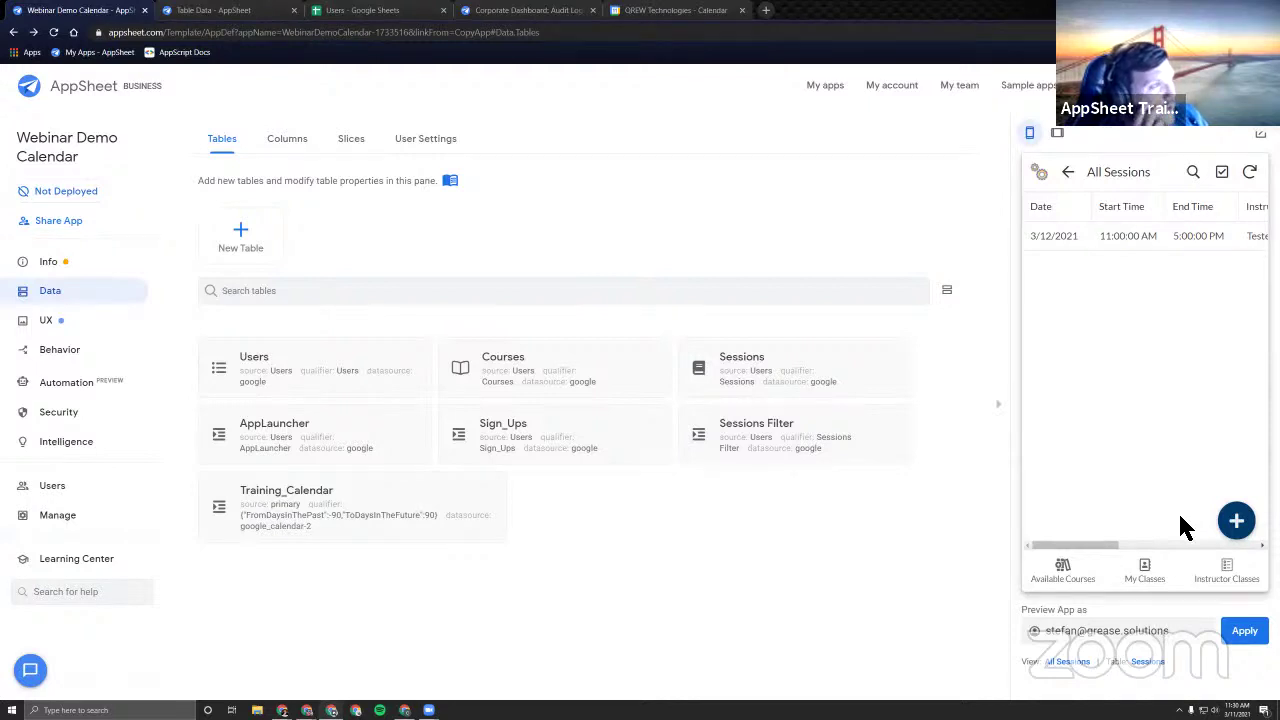
# Expand the Training_Calendar columns and test the Calendar Ref formula's results.
pyautogui.click(365, 10)
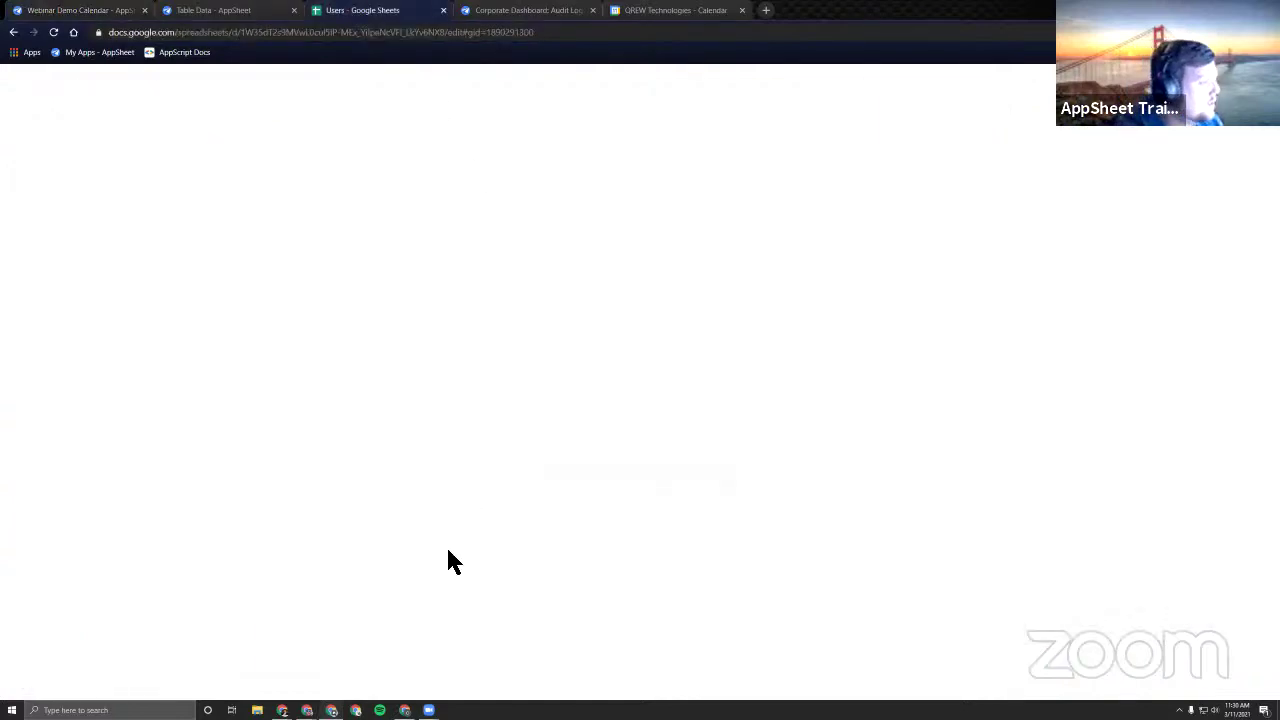
pyautogui.click(82, 11)
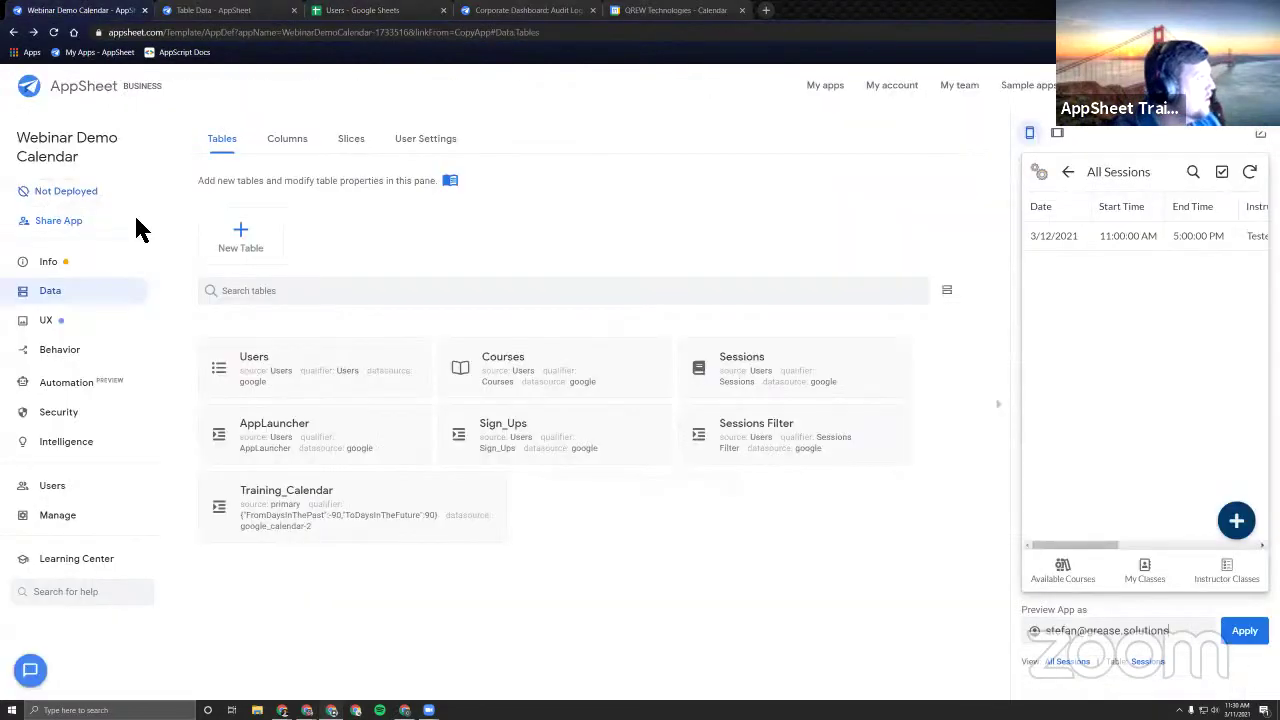
pyautogui.click(312, 145)
pyautogui.click(445, 440)
pyautogui.scroll(-3, 405, 452)
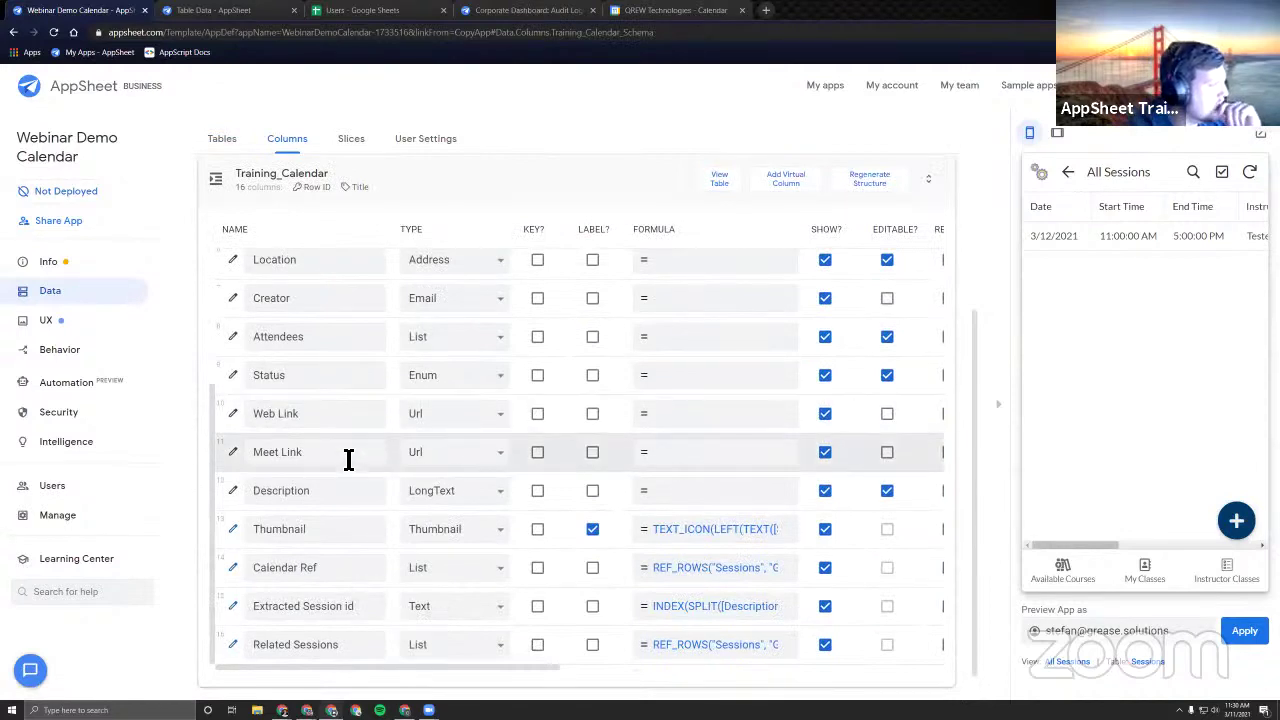
pyautogui.scroll(1, 348, 459)
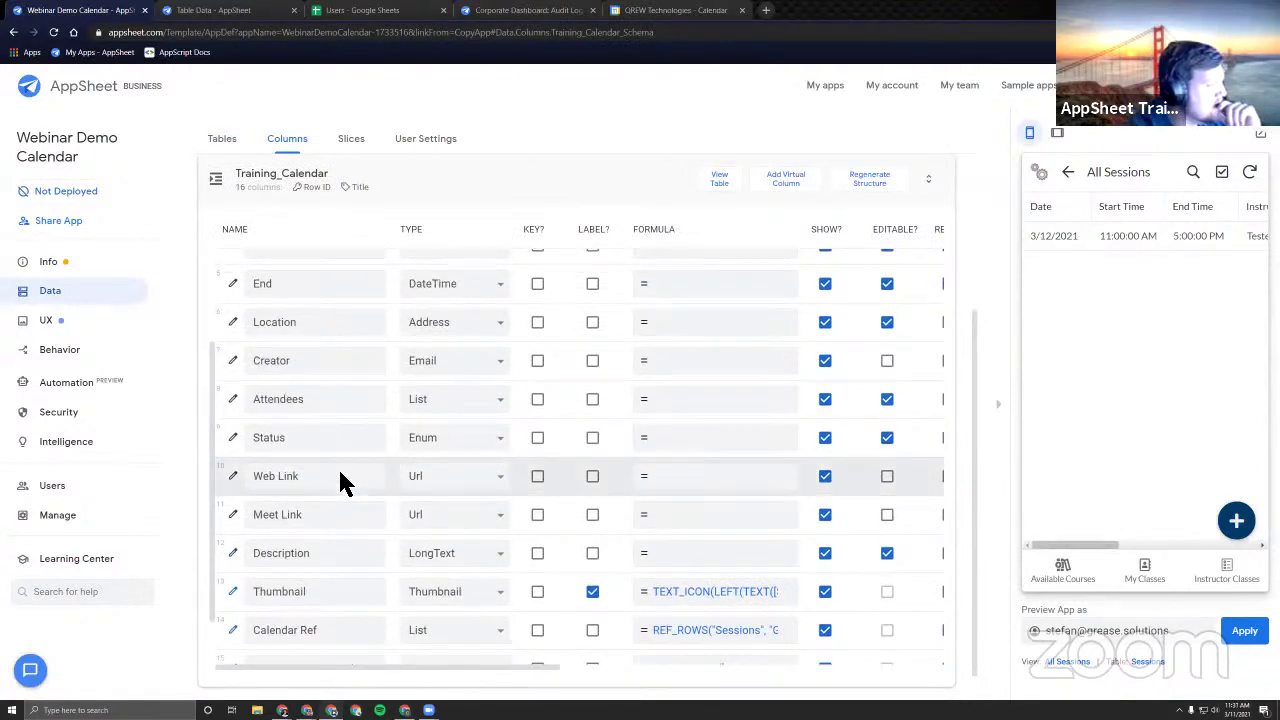
pyautogui.tripleClick(340, 478)
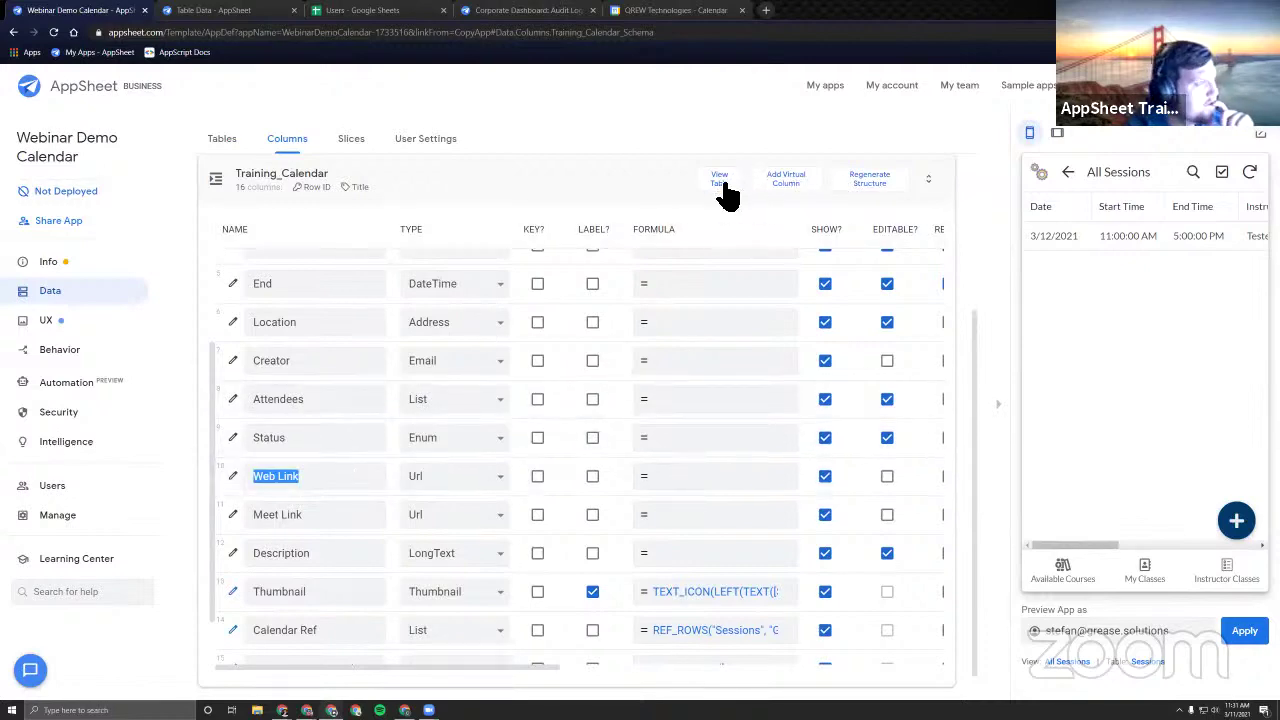
pyautogui.click(810, 492)
pyautogui.click(889, 254)
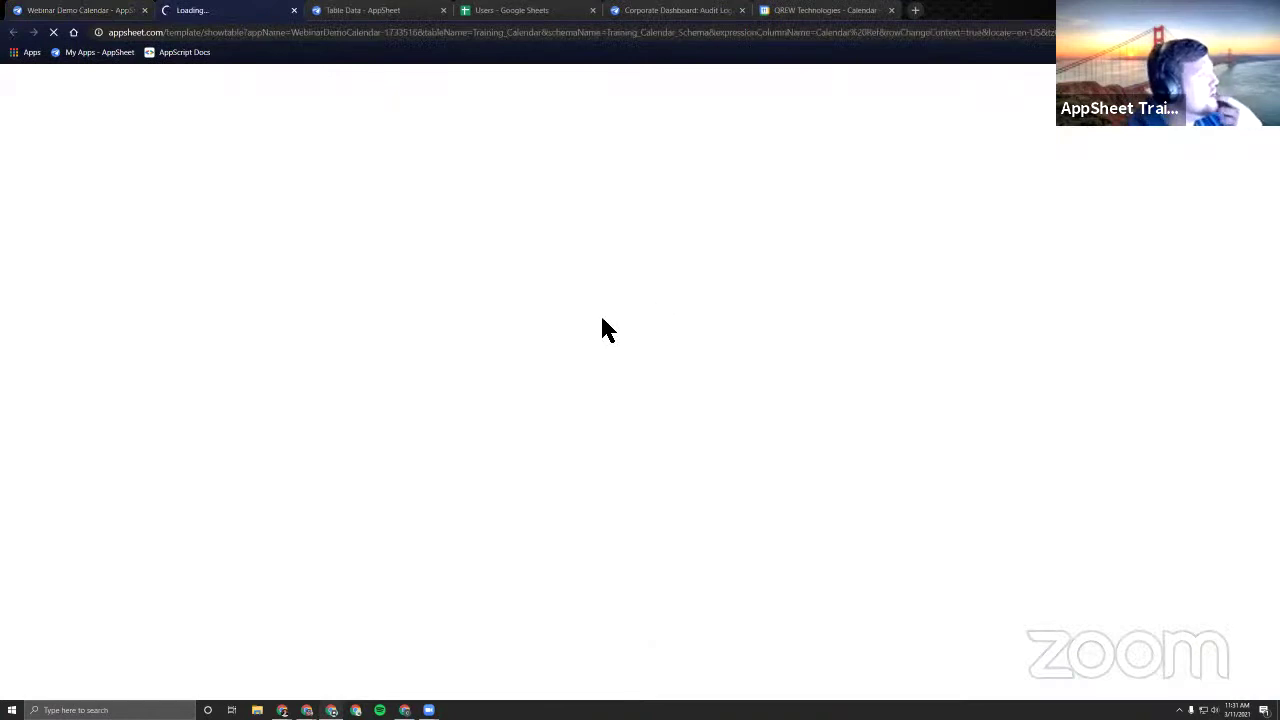
# Select the first event's Web Link URL in the test results.
pyautogui.hscroll(5, 690, 435)
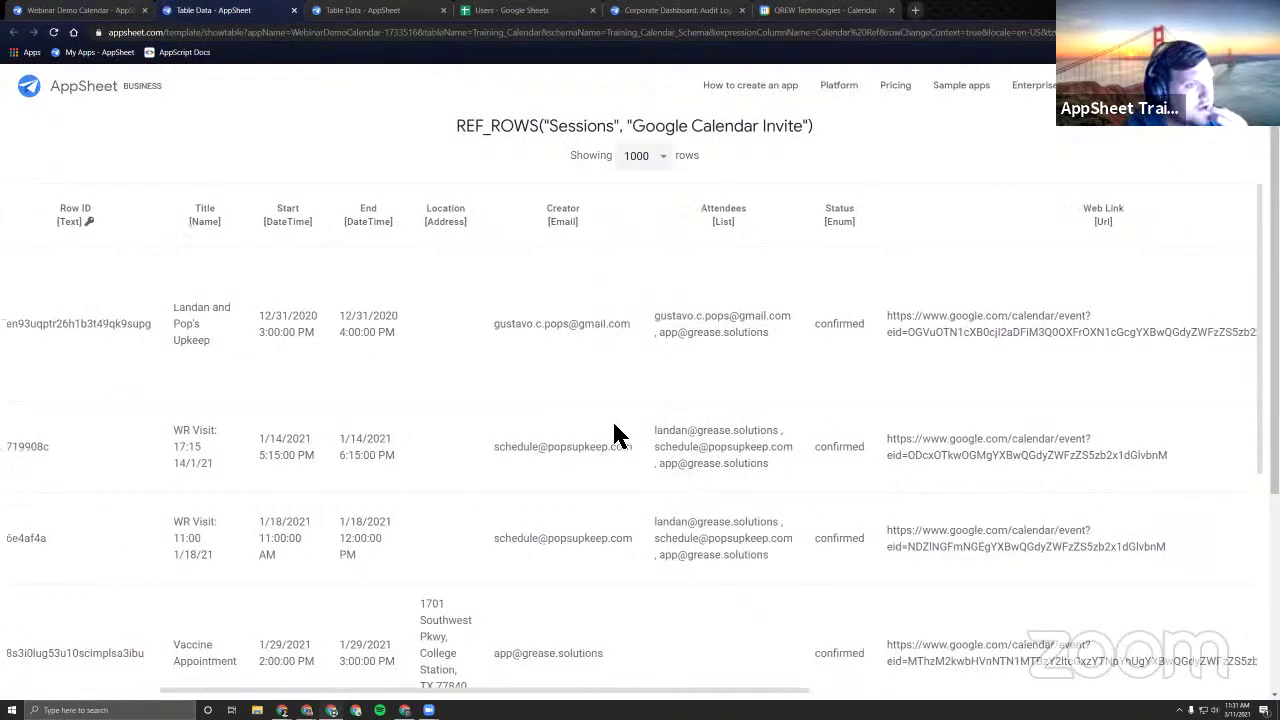
pyautogui.hscroll(4, 614, 435)
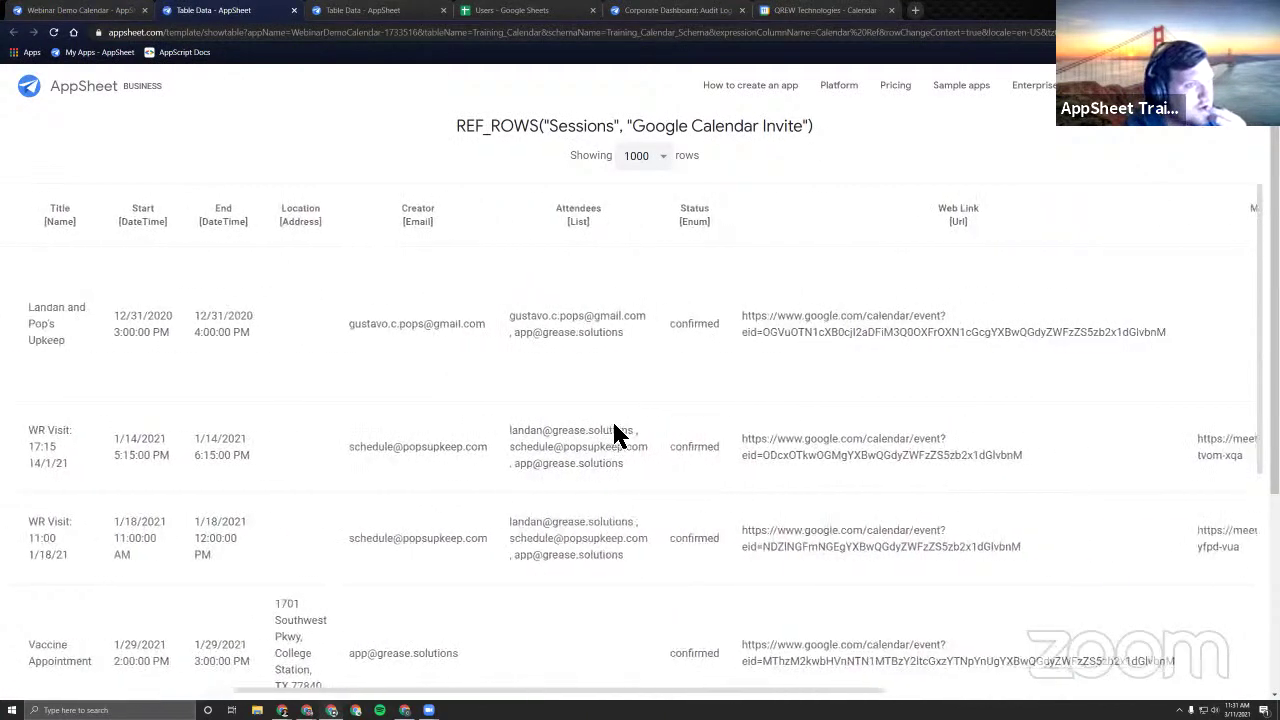
pyautogui.tripleClick(766, 335)
pyautogui.click(1049, 354)
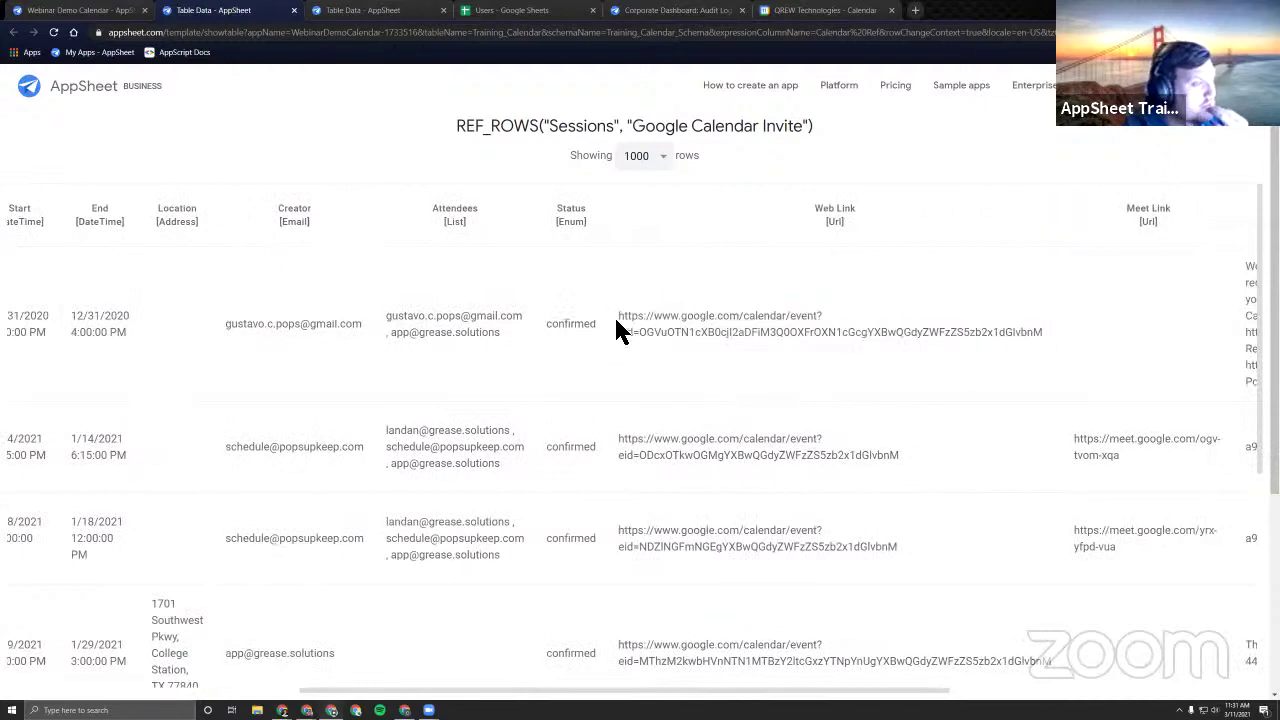
pyautogui.moveTo(616, 320); pyautogui.dragTo(1044, 338)
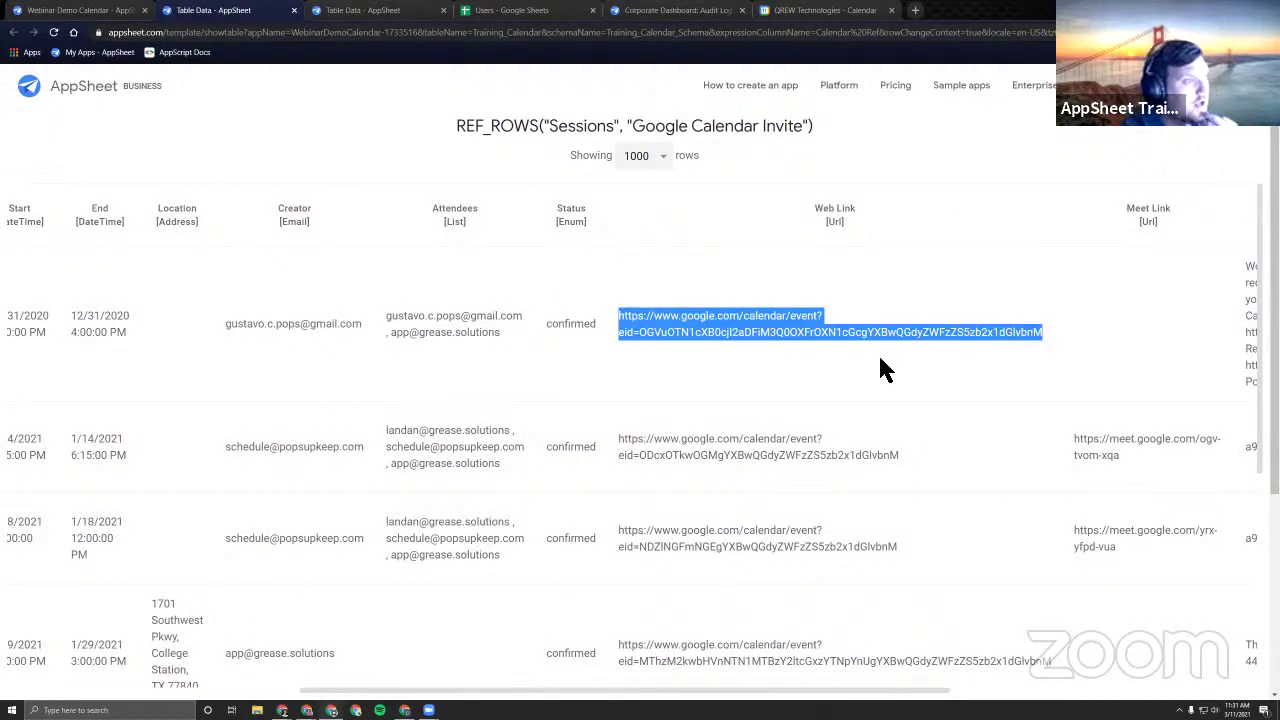
pyautogui.click(876, 366)
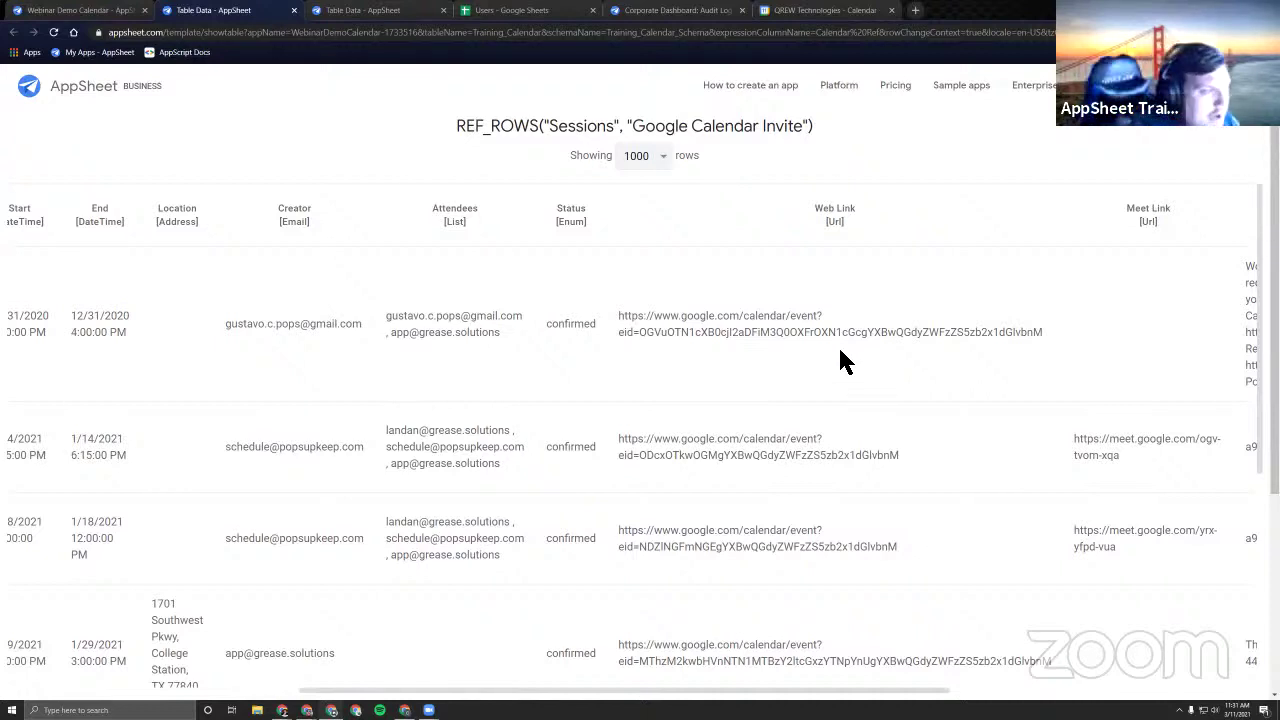
# Copy the Web Link of the 1/29/2021 #104 College Station event into a new browser tab.
pyautogui.scroll(-2, 850, 365)
pyautogui.scroll(2, 780, 370)
pyautogui.hscroll(1, 770, 370)
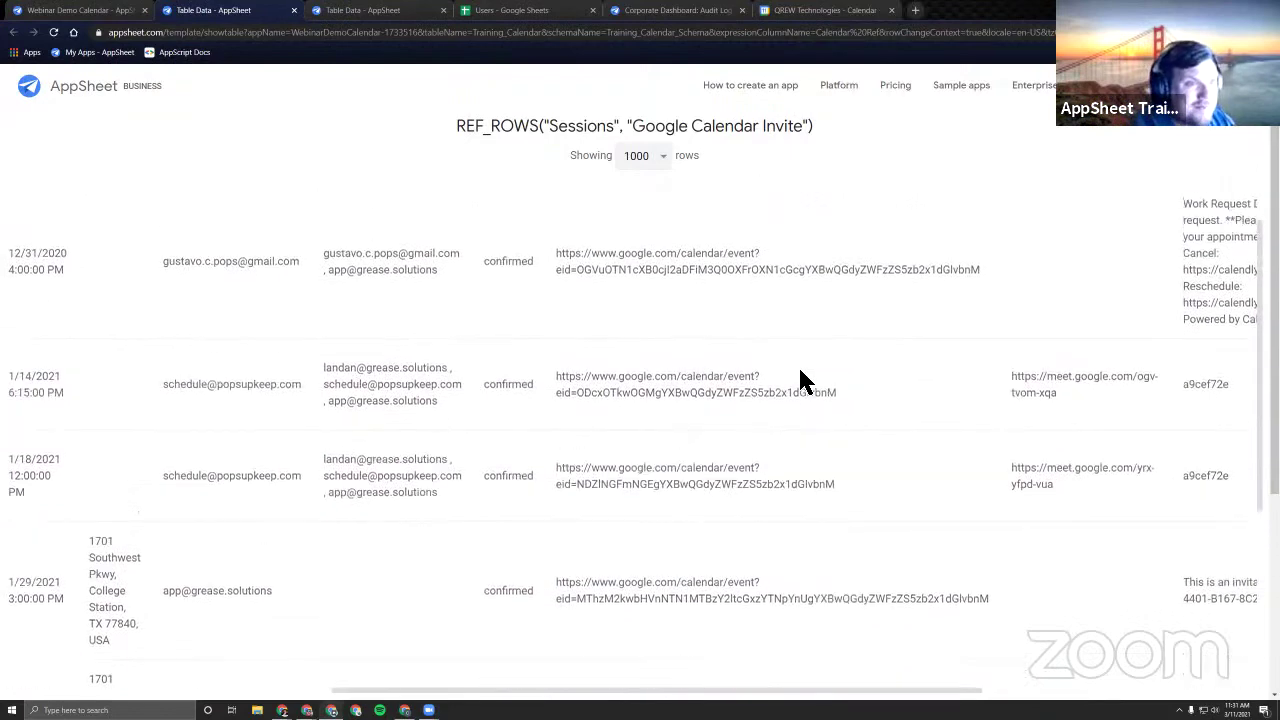
pyautogui.hscroll(3, 675, 407)
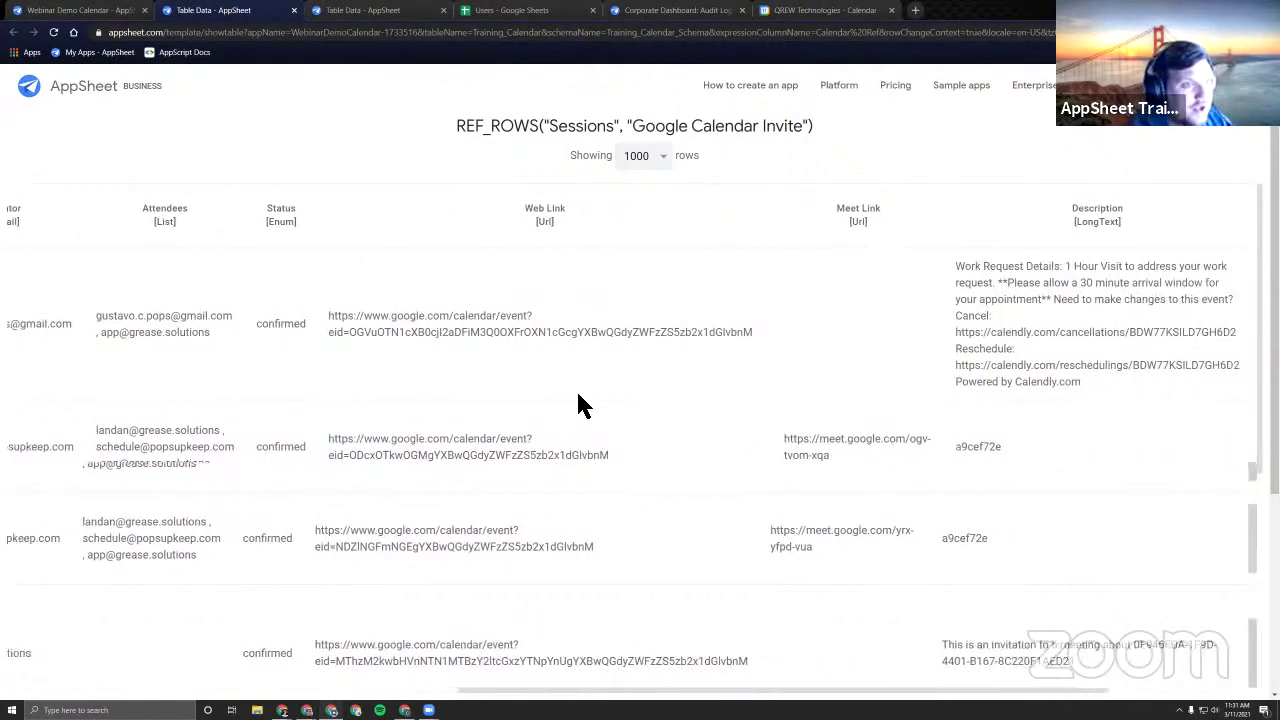
pyautogui.hscroll(-1, 680, 385)
pyautogui.scroll(-2, 640, 380)
pyautogui.hscroll(-2, 640, 380)
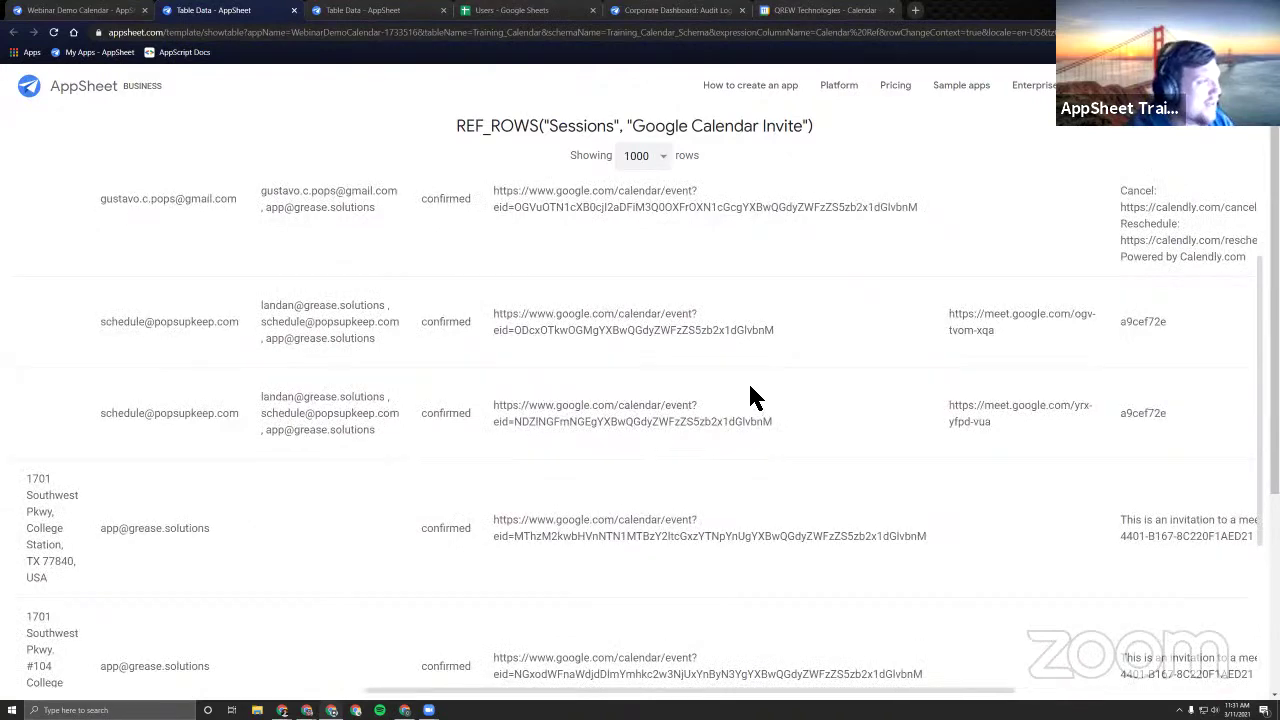
pyautogui.scroll(-3, 775, 410)
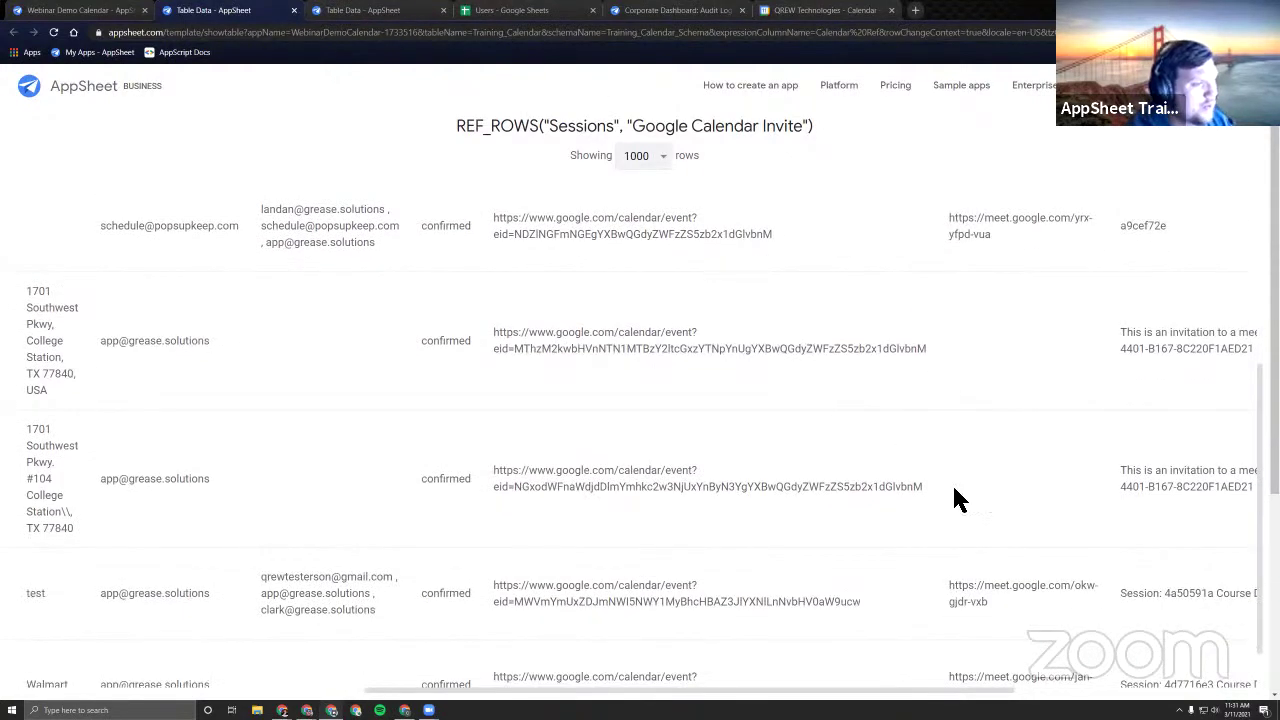
pyautogui.moveTo(954, 488); pyautogui.dragTo(488, 470)
pyautogui.rightClick(540, 474)
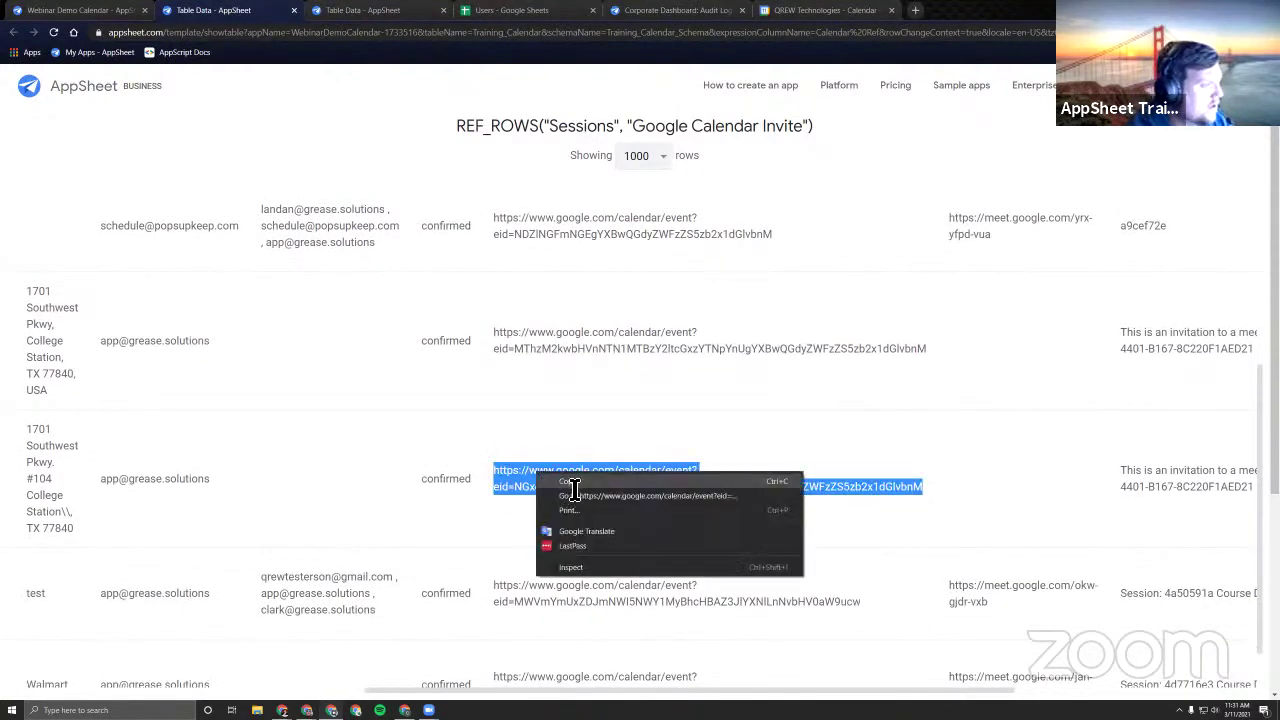
pyautogui.click(570, 482)
pyautogui.click(914, 12)
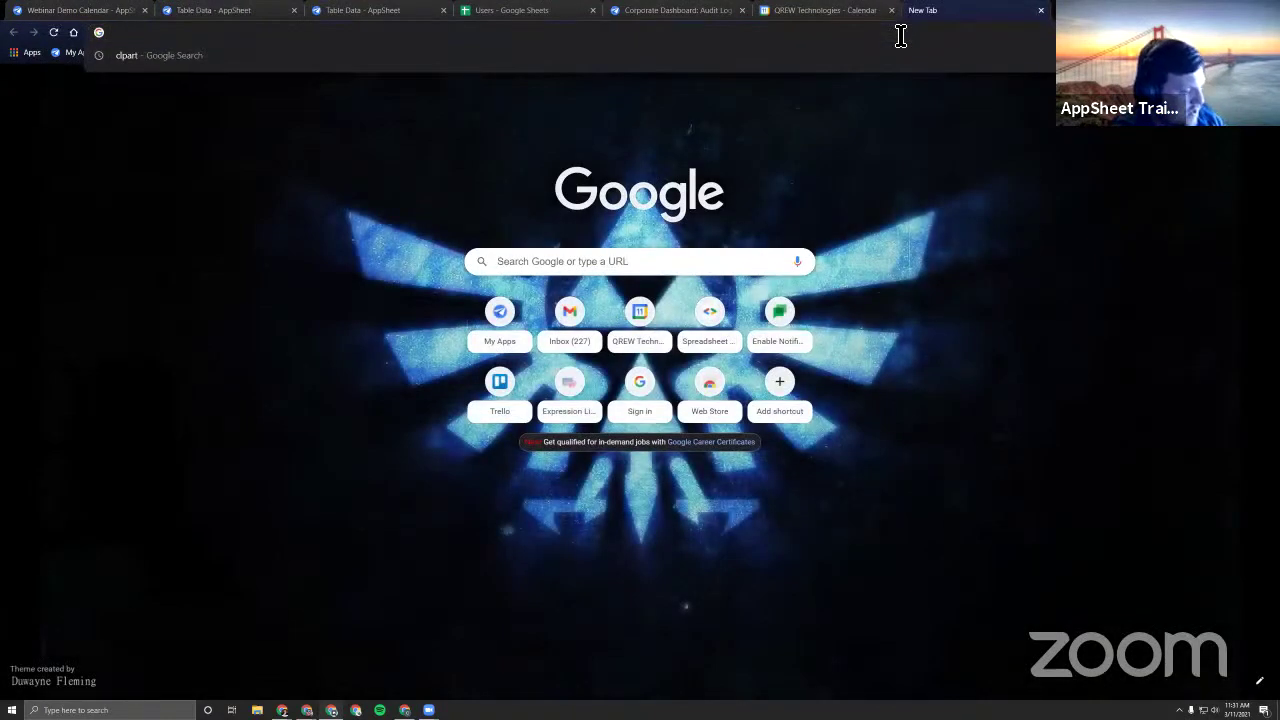
# Load the copied event link and delete both January 29 Vaccine Appointment events.
pyautogui.hotkey('ctrl', 'v')
pyautogui.press('Return')
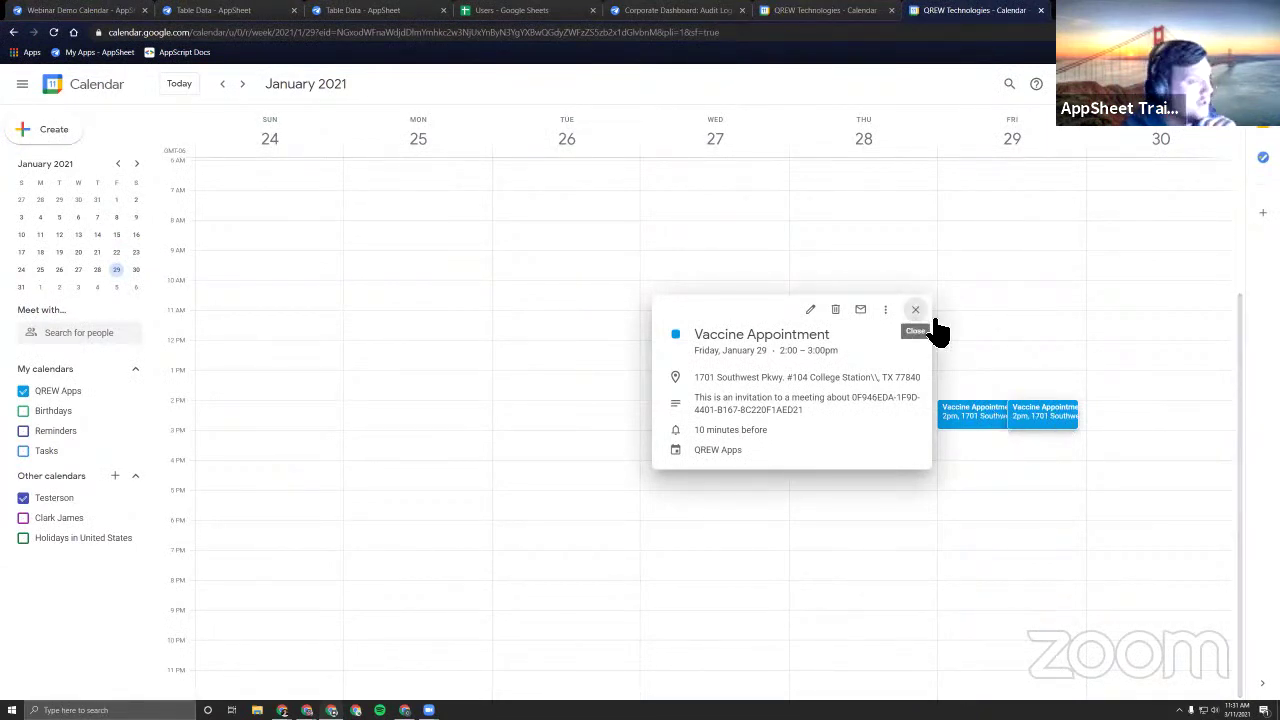
pyautogui.click(983, 428)
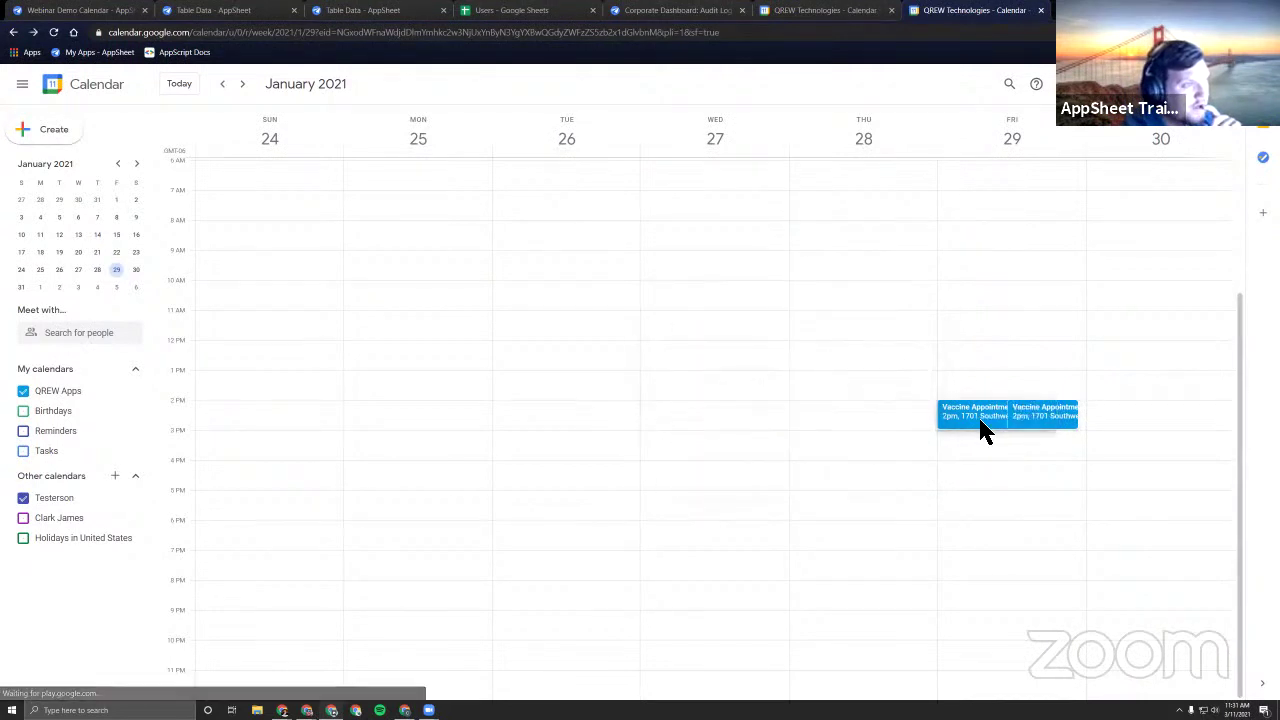
pyautogui.click(985, 422)
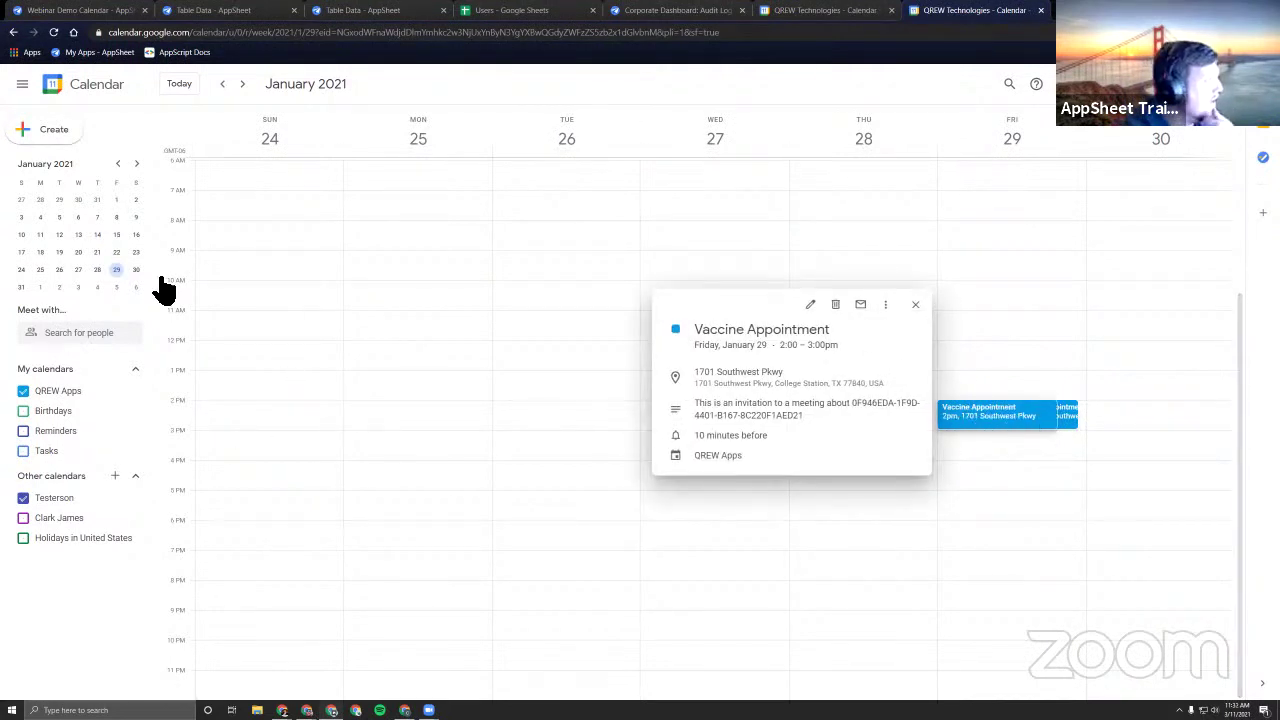
pyautogui.click(835, 304)
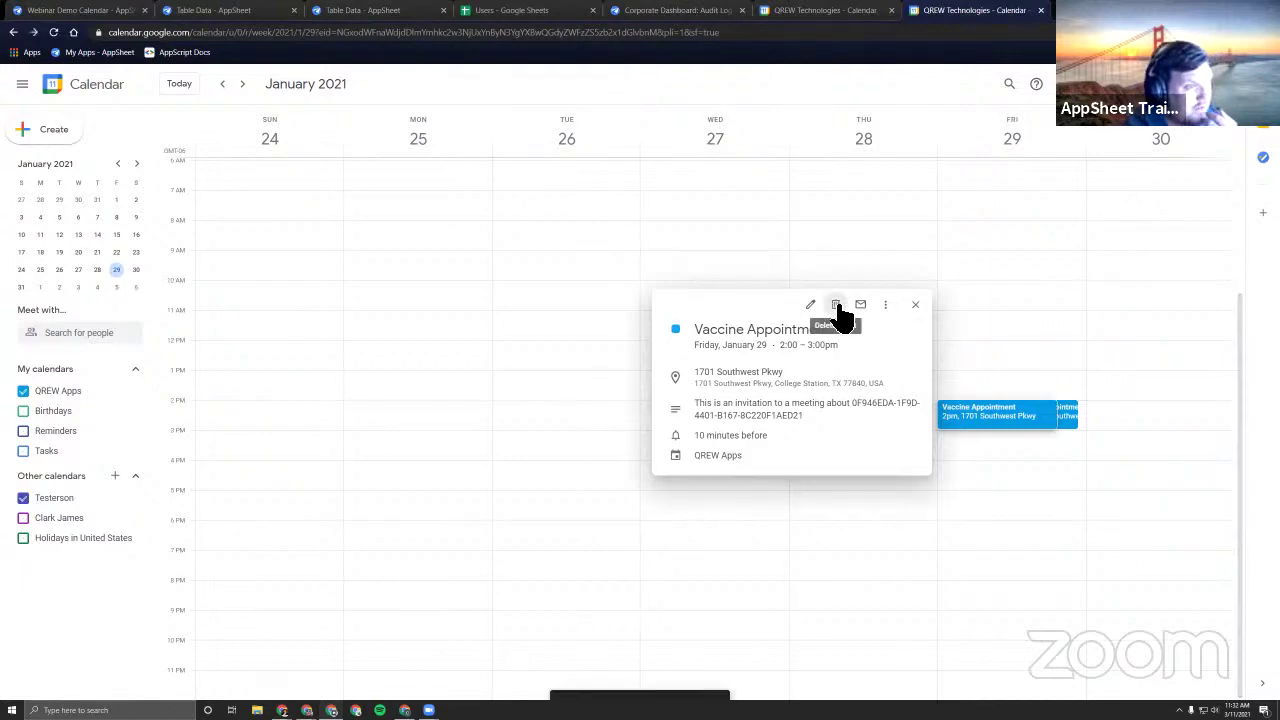
pyautogui.click(1000, 420)
pyautogui.click(837, 310)
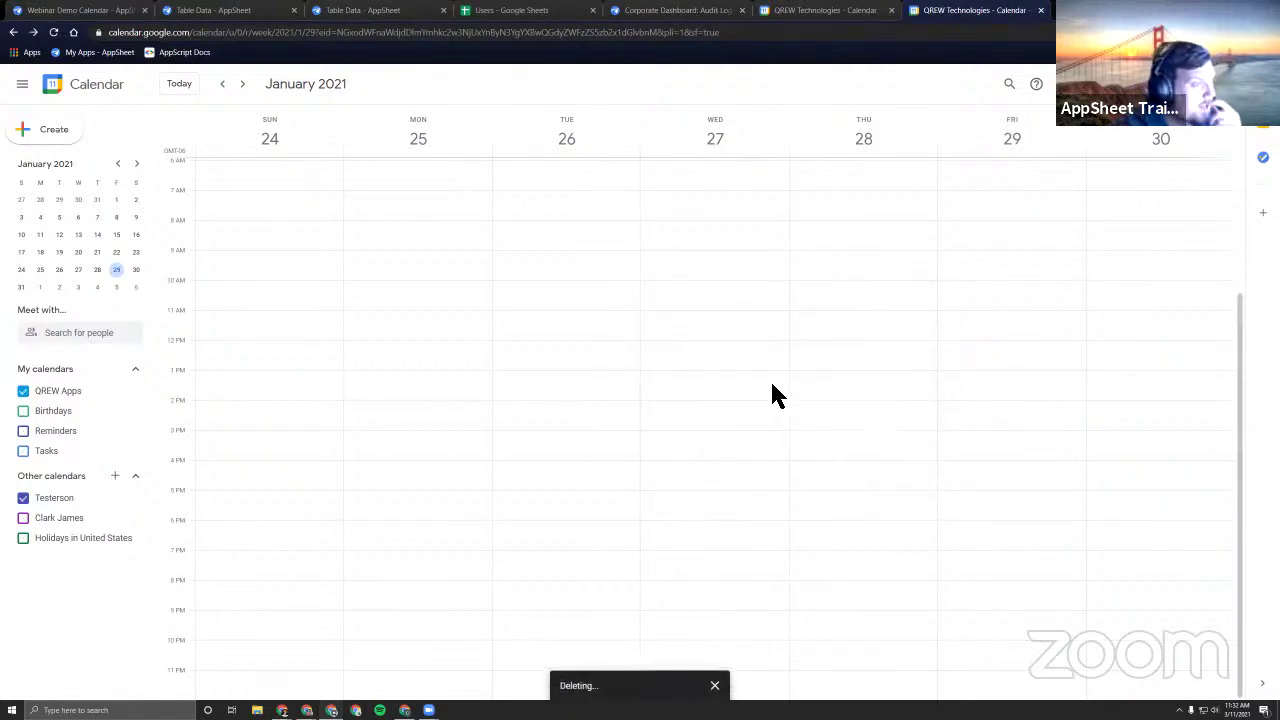
# Close the extra March 2021 calendar tab and return to the AppSheet app editor.
pyautogui.click(846, 12)
pyautogui.click(1041, 11)
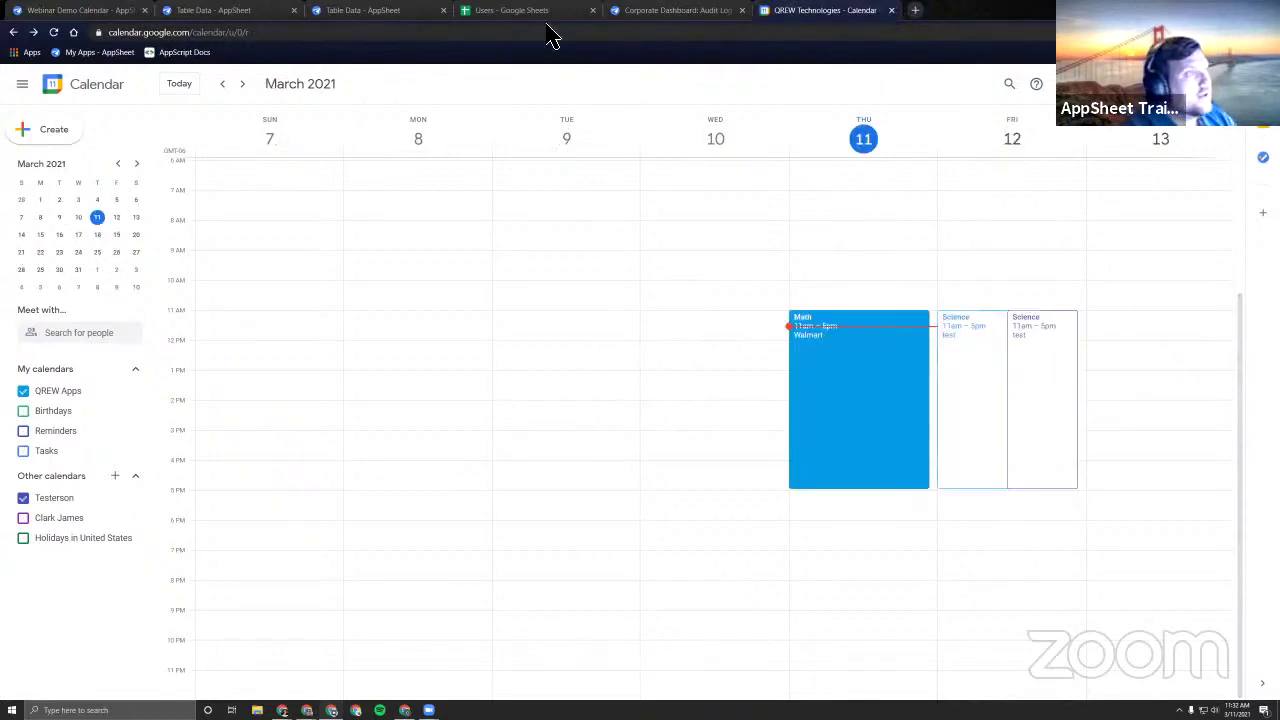
pyautogui.click(96, 14)
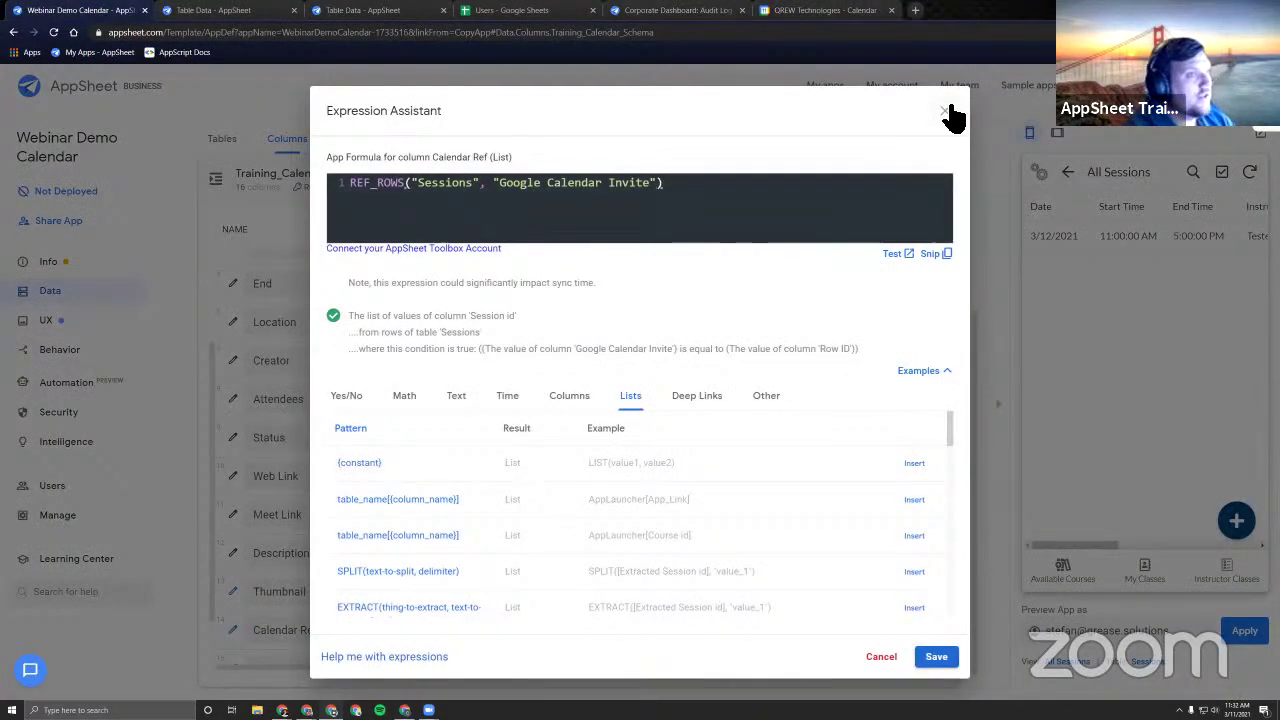
# Open the Email User Successful Signup task of the Email for Successful sign-up rule.
pyautogui.click(953, 110)
pyautogui.click(88, 355)
pyautogui.click(300, 140)
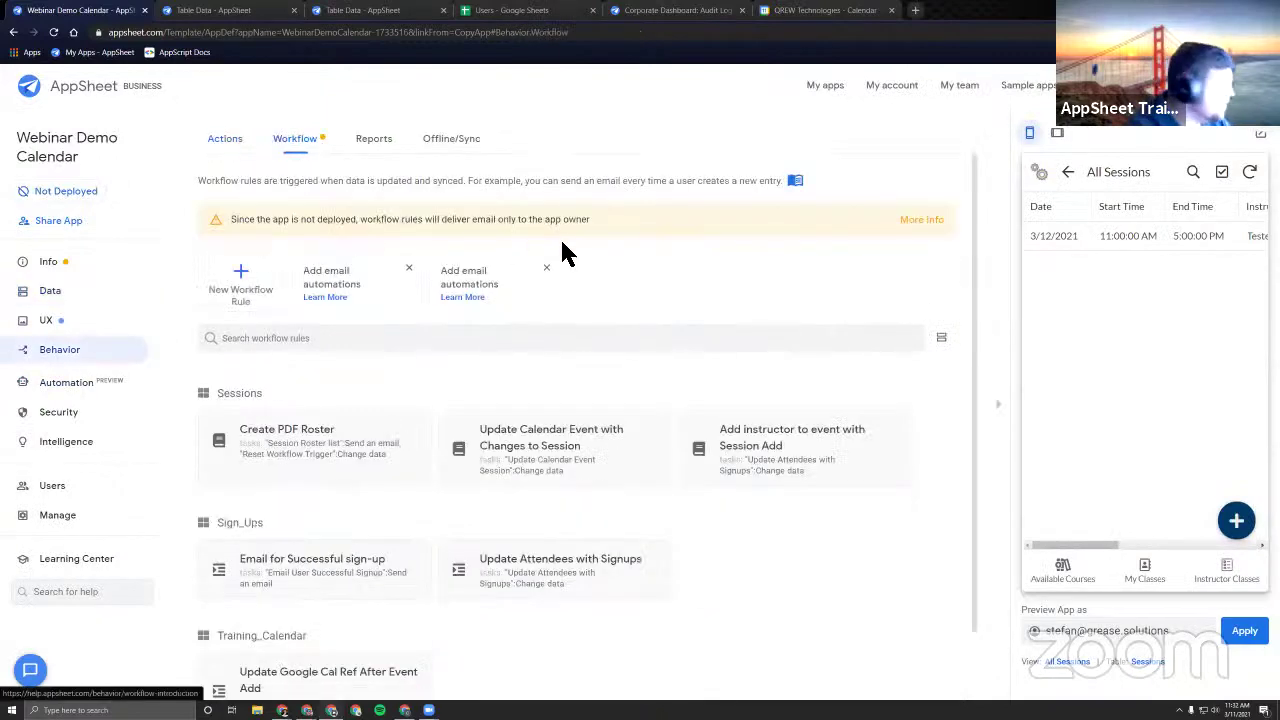
pyautogui.scroll(-2, 728, 412)
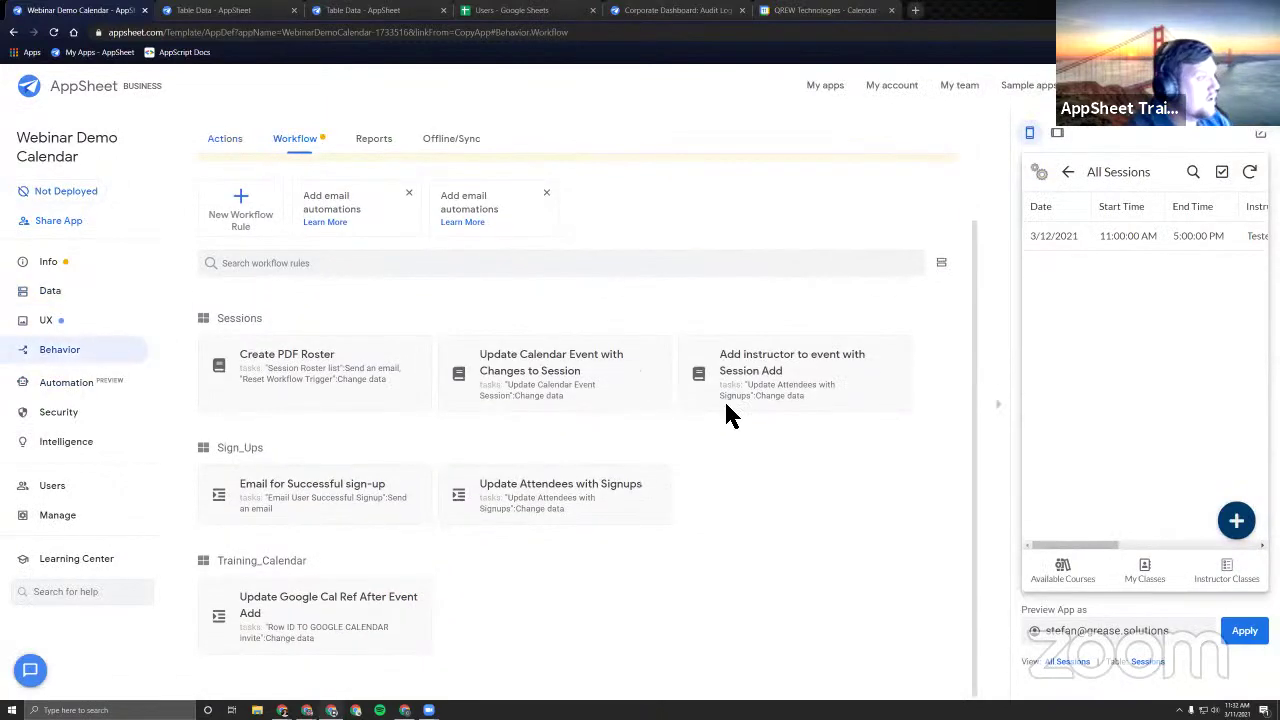
pyautogui.click(365, 500)
pyautogui.click(412, 385)
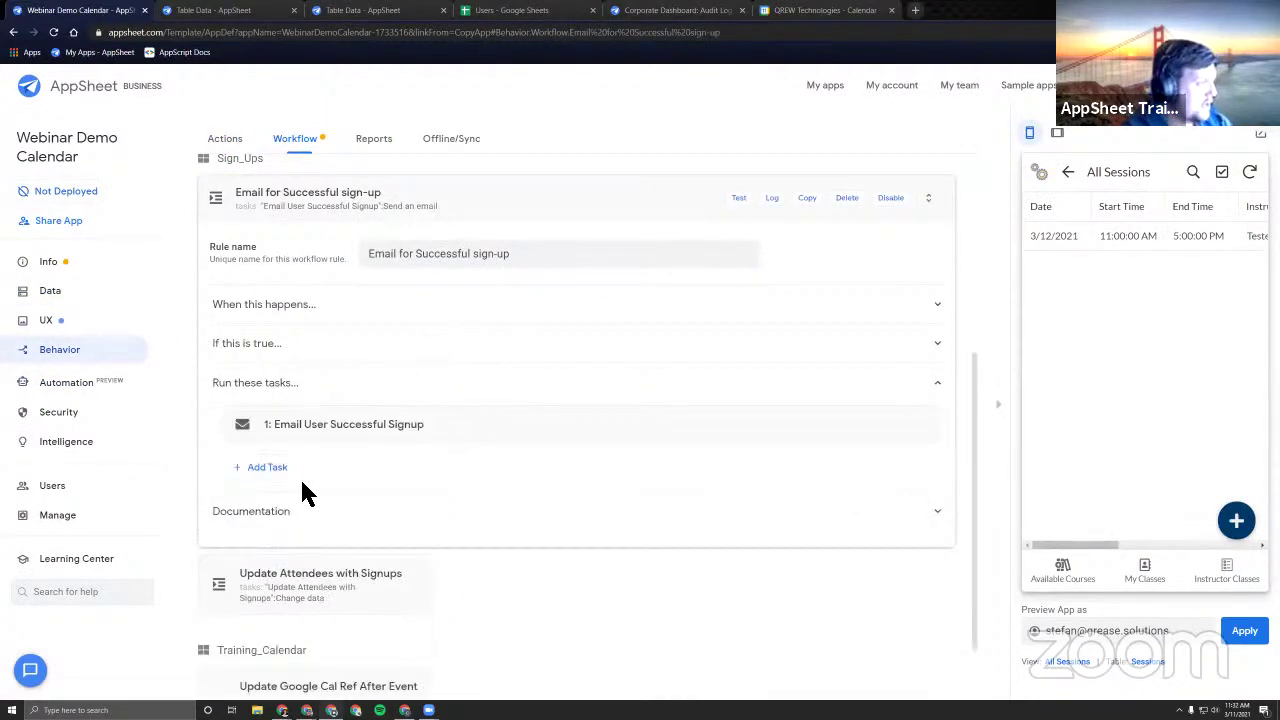
pyautogui.click(330, 425)
pyautogui.scroll(-4, 630, 478)
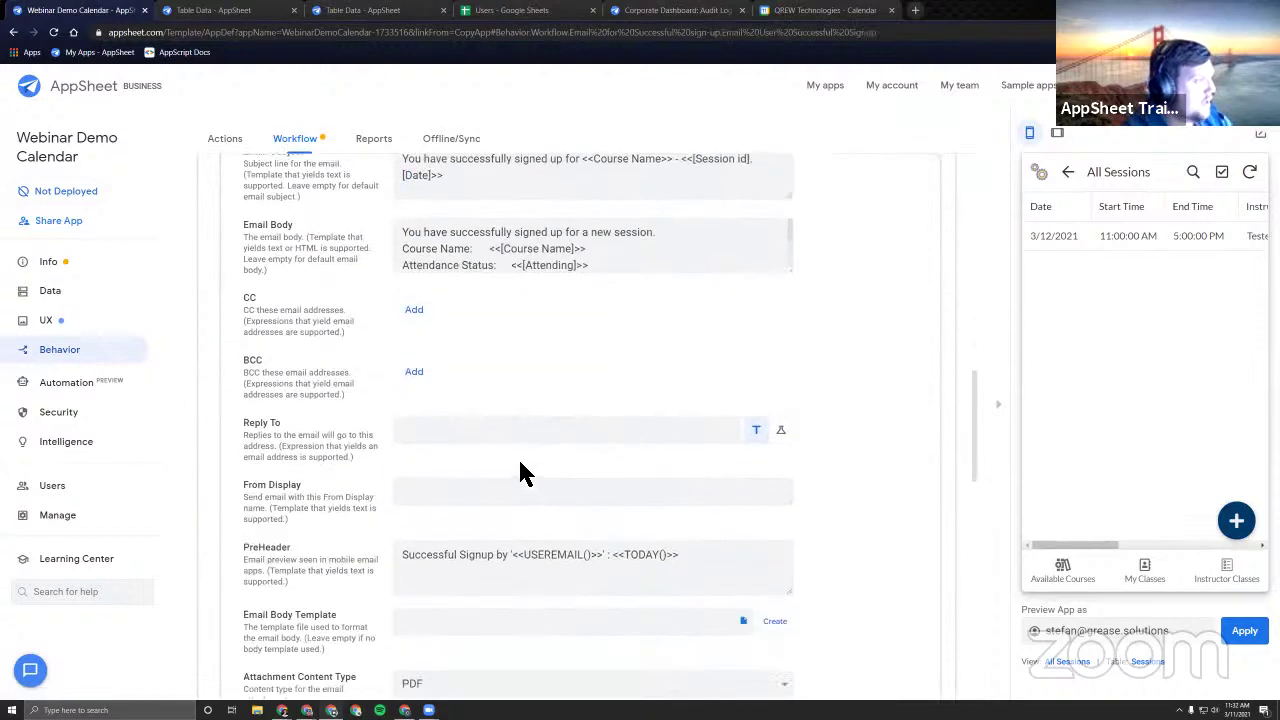
pyautogui.scroll(-3, 610, 330)
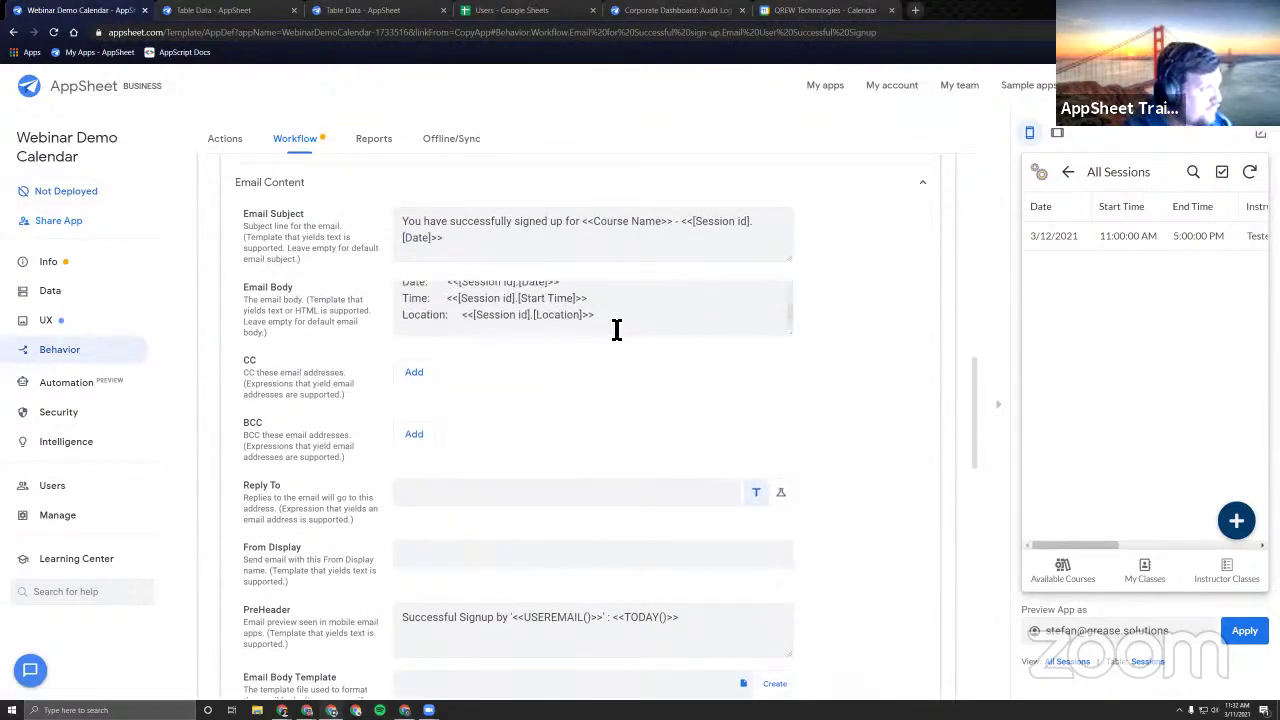
# Add a 'Google Calendar Link: <<[Web Link]>>' line to the end of the email body.
pyautogui.click(640, 316)
pyautogui.press('Return')
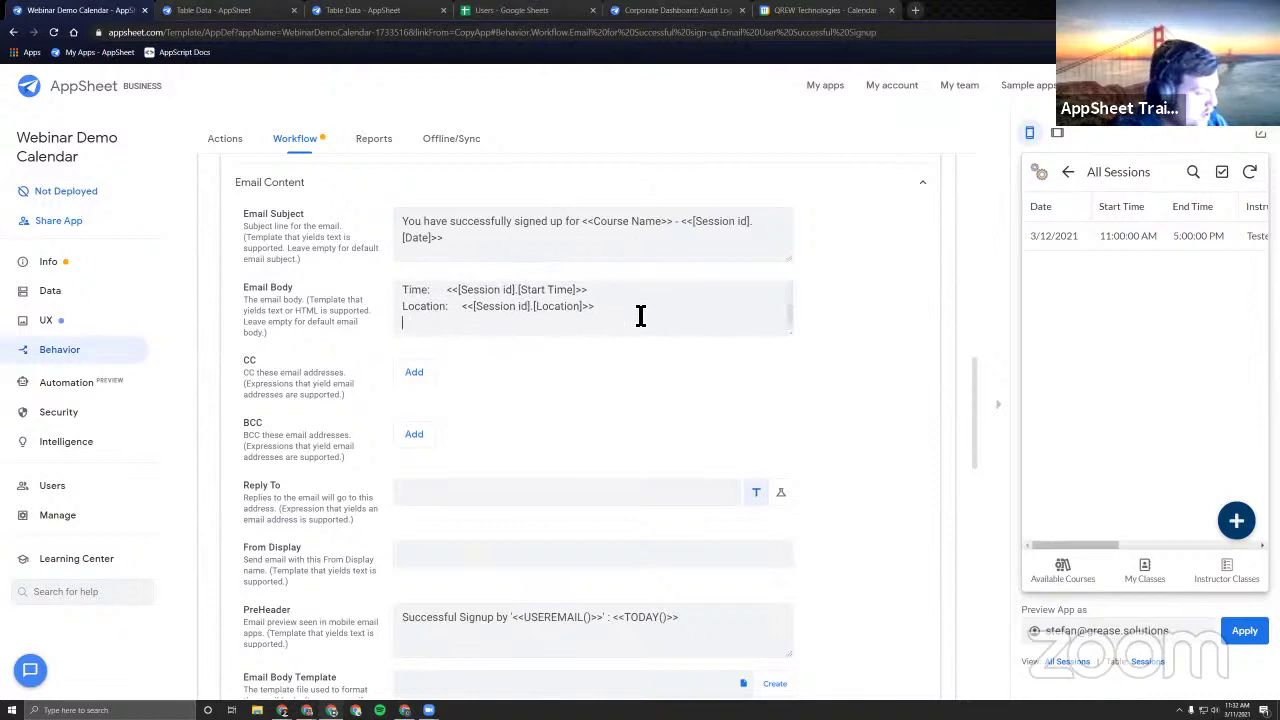
pyautogui.write('Google')
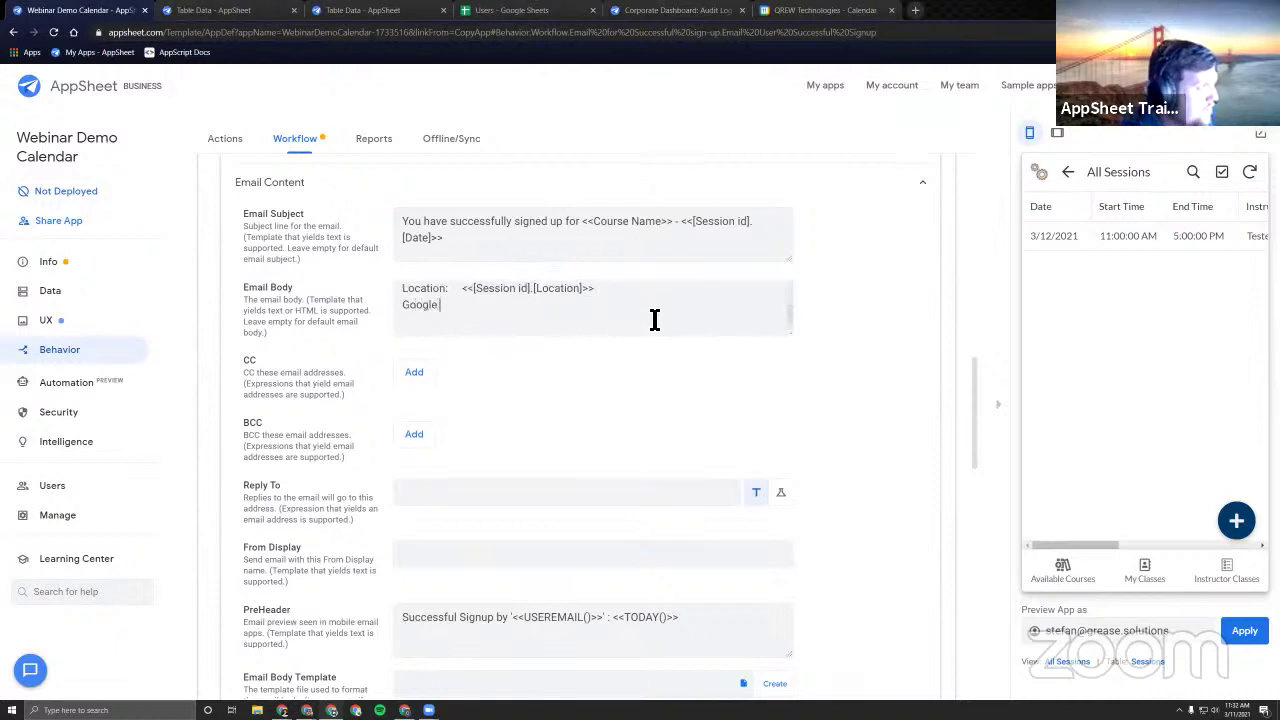
pyautogui.write(' Calendar Li')
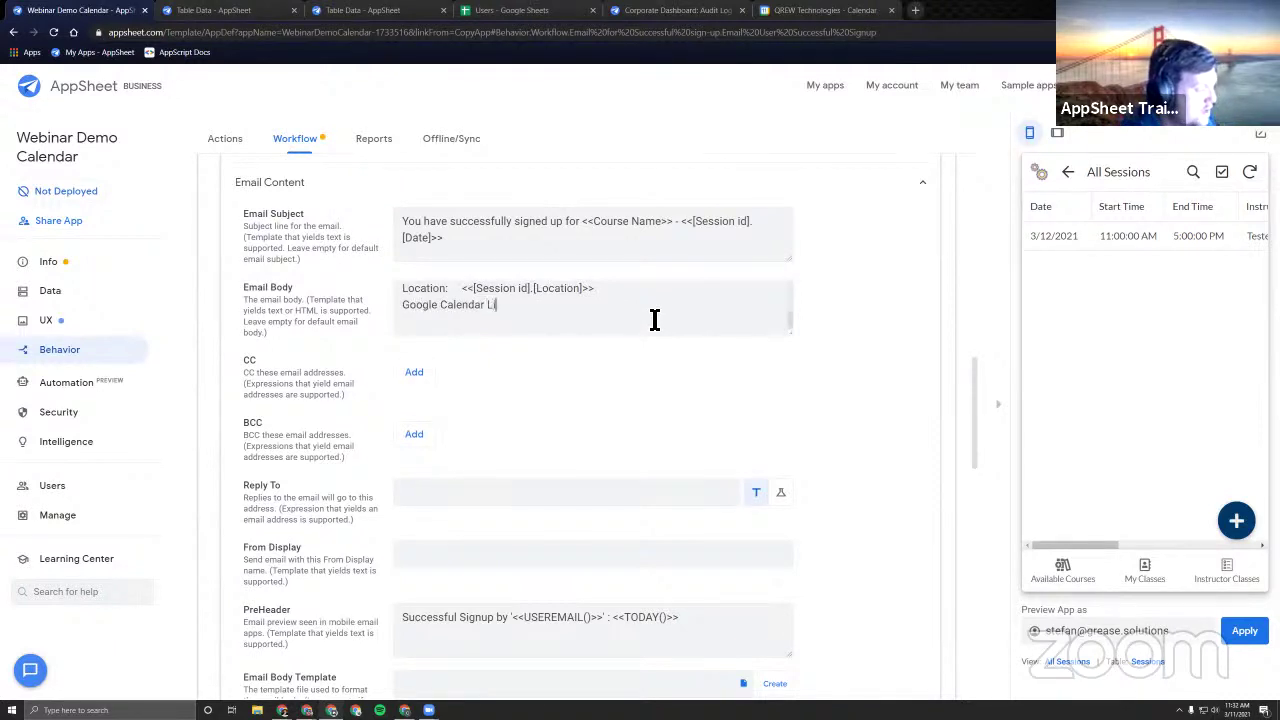
pyautogui.write('nk')
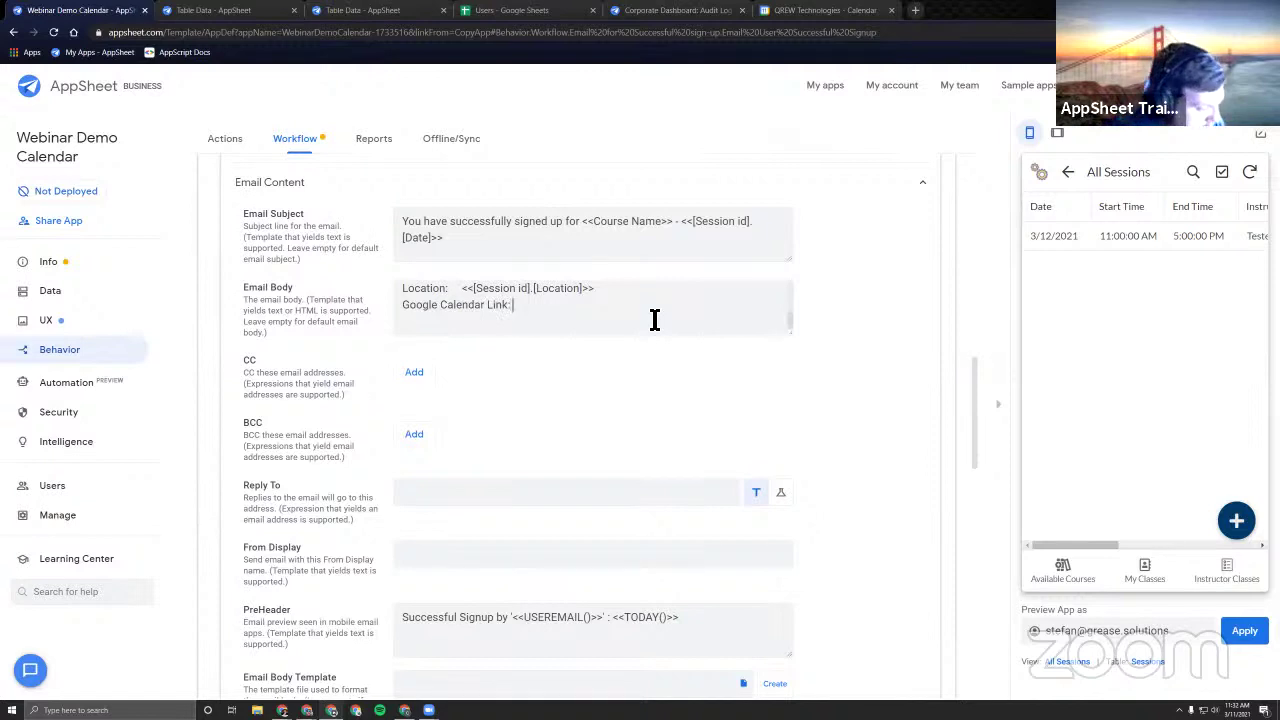
pyautogui.write(': <')
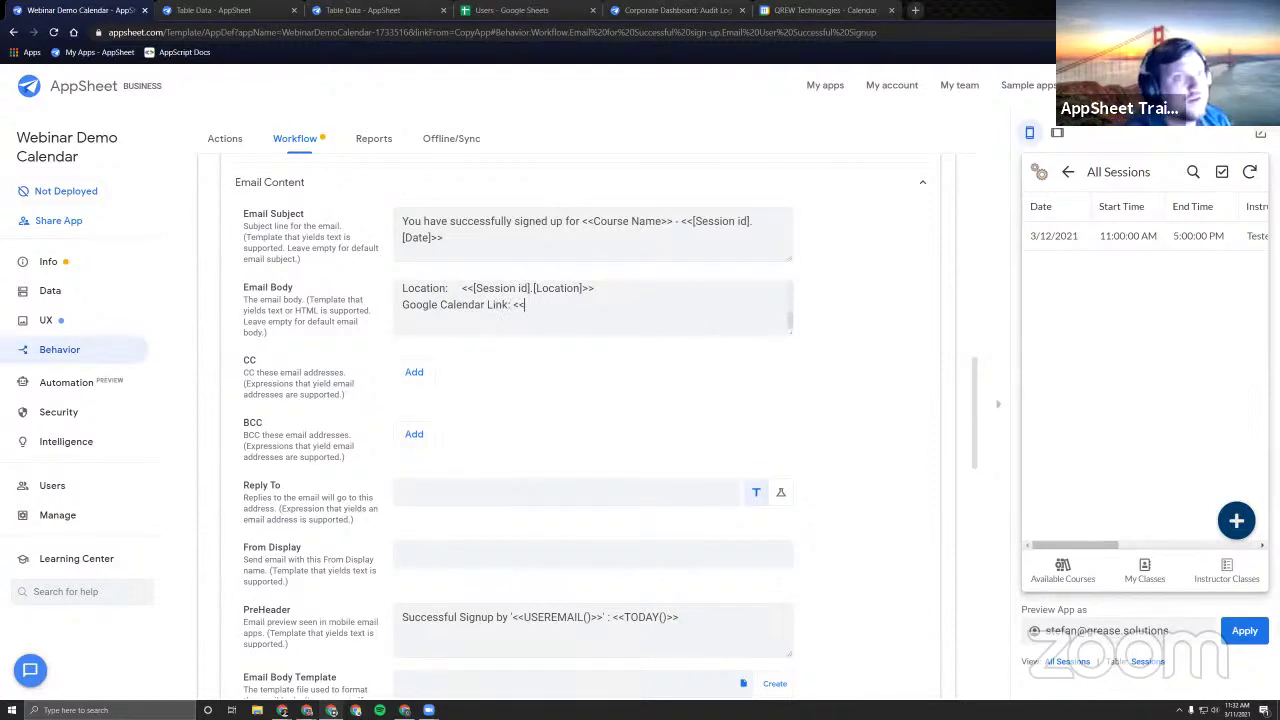
pyautogui.write('<')
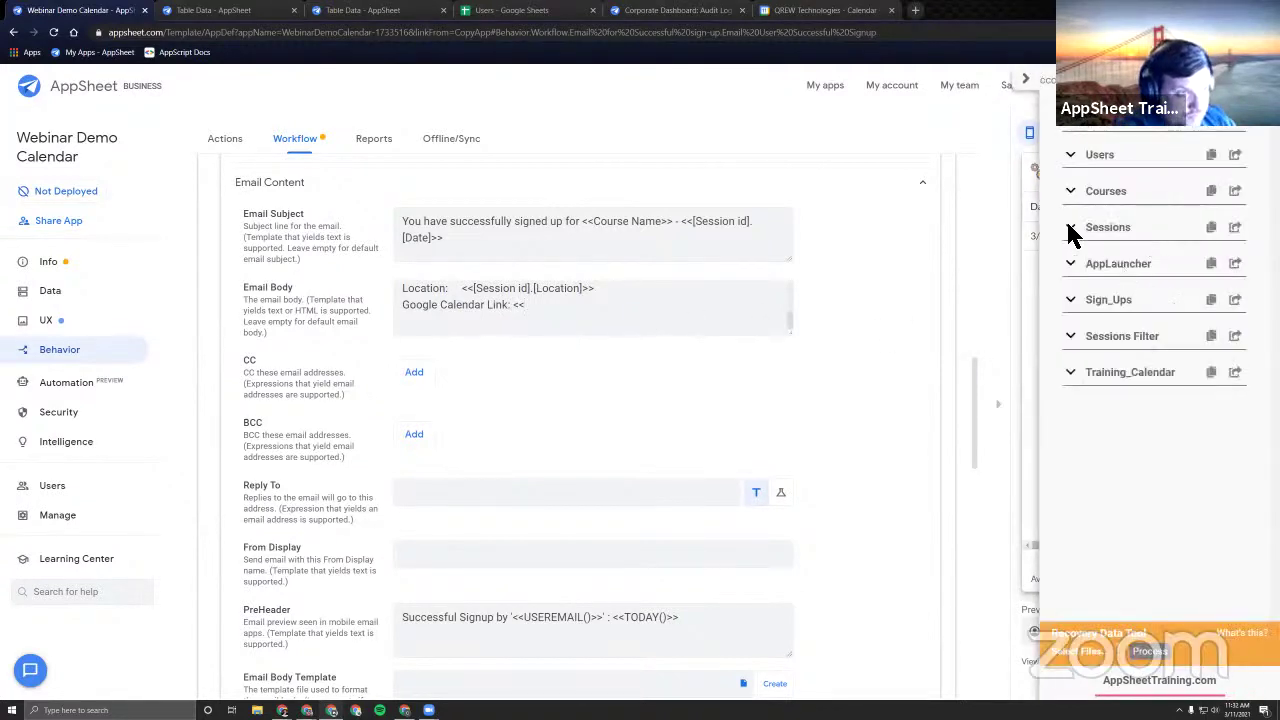
pyautogui.click(1078, 376)
pyautogui.scroll(-1, 1143, 528)
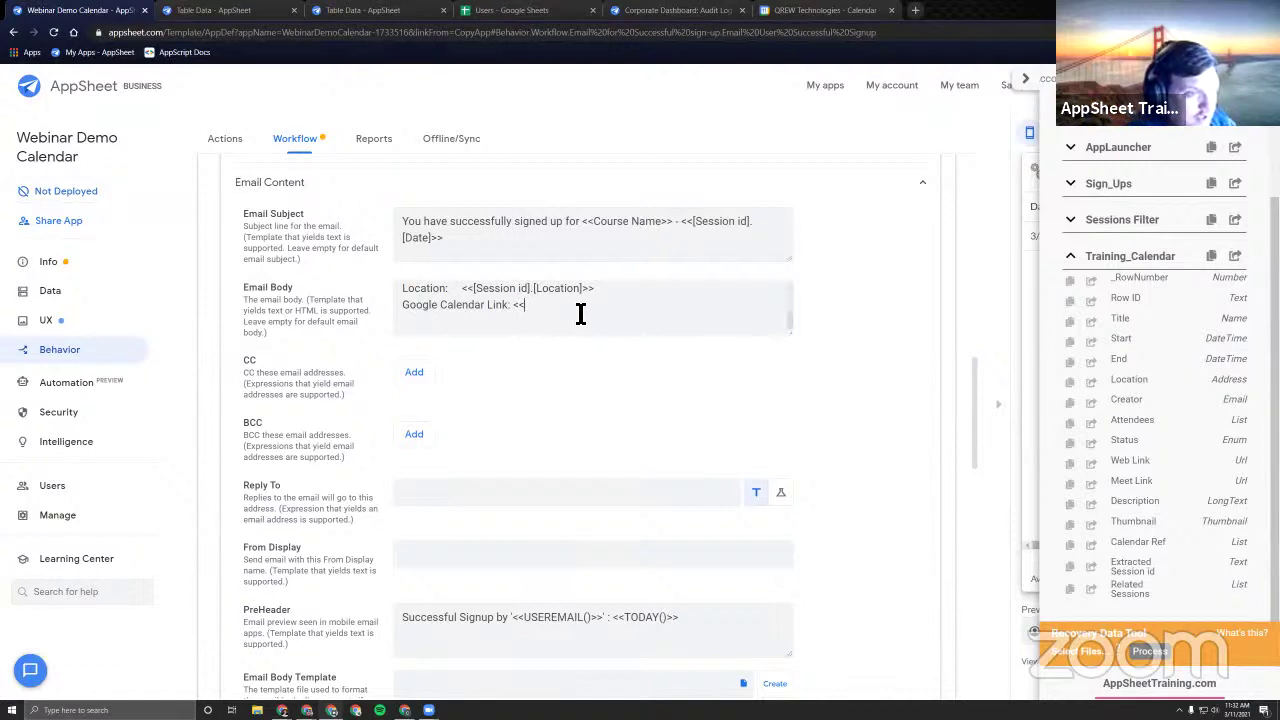
pyautogui.write('Web L')
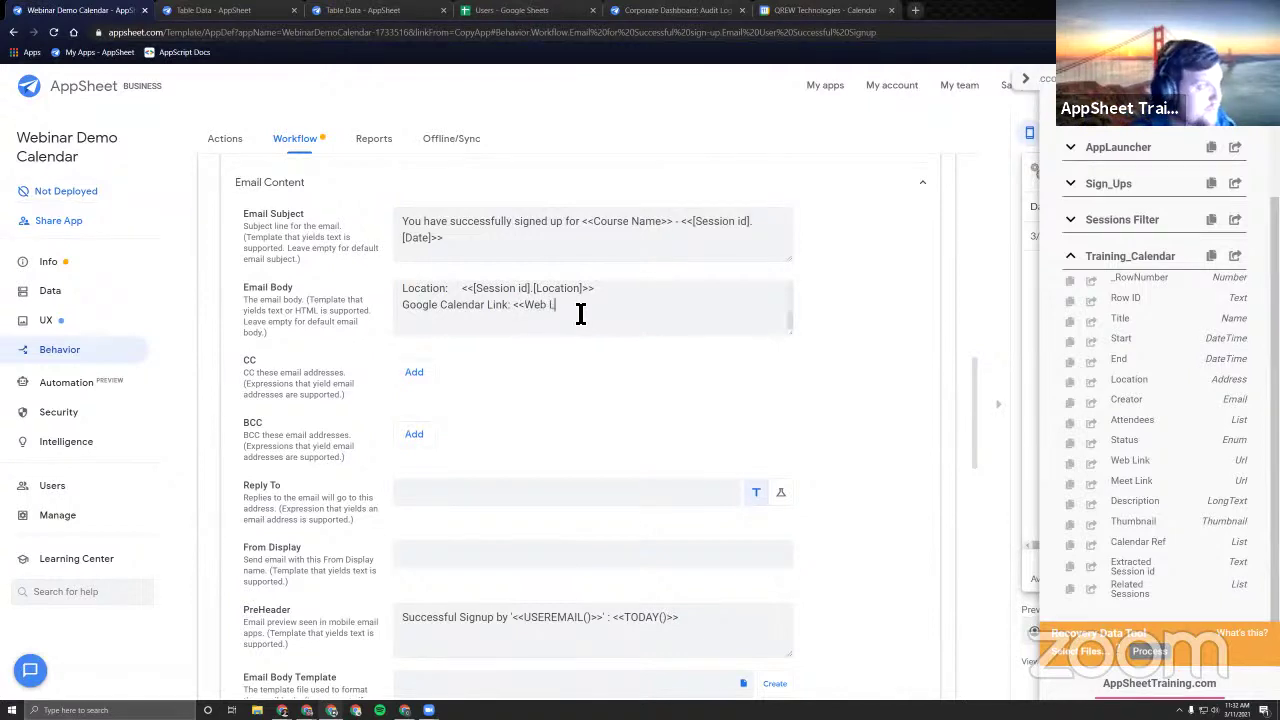
pyautogui.write('ink')
pyautogui.click(524, 304)
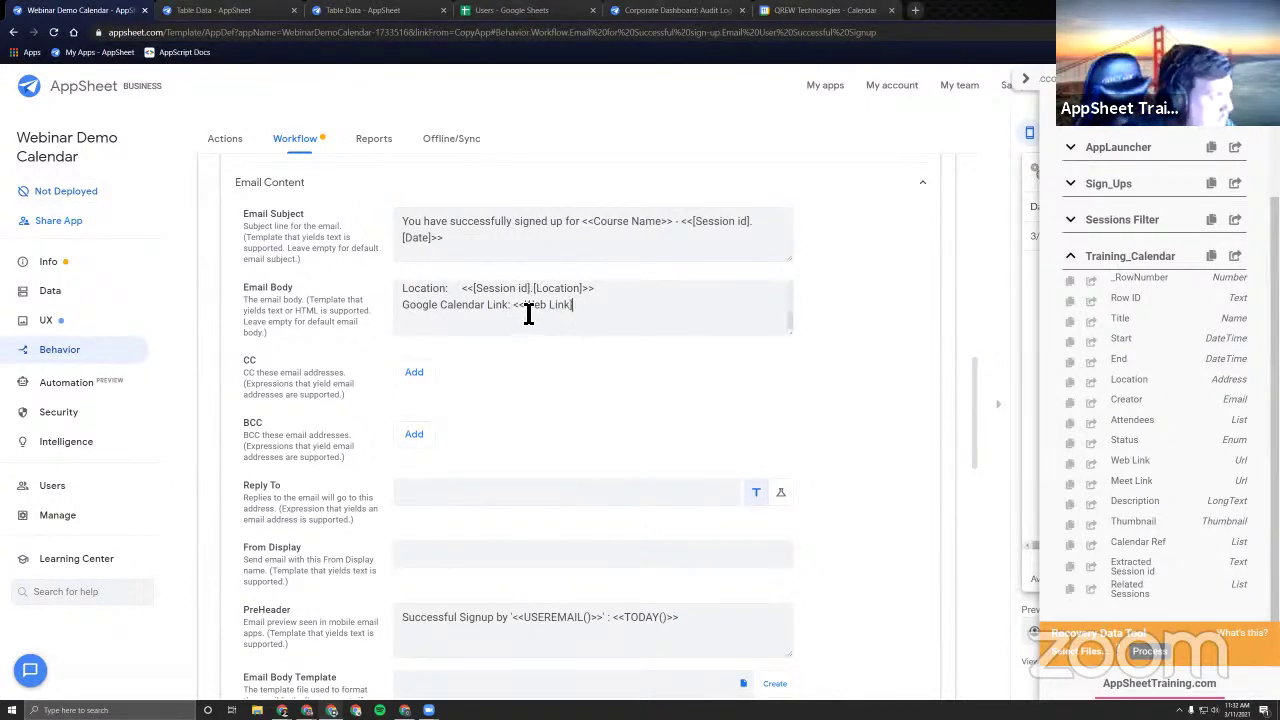
pyautogui.write('[')
pyautogui.click(590, 312)
pyautogui.write(']>>')
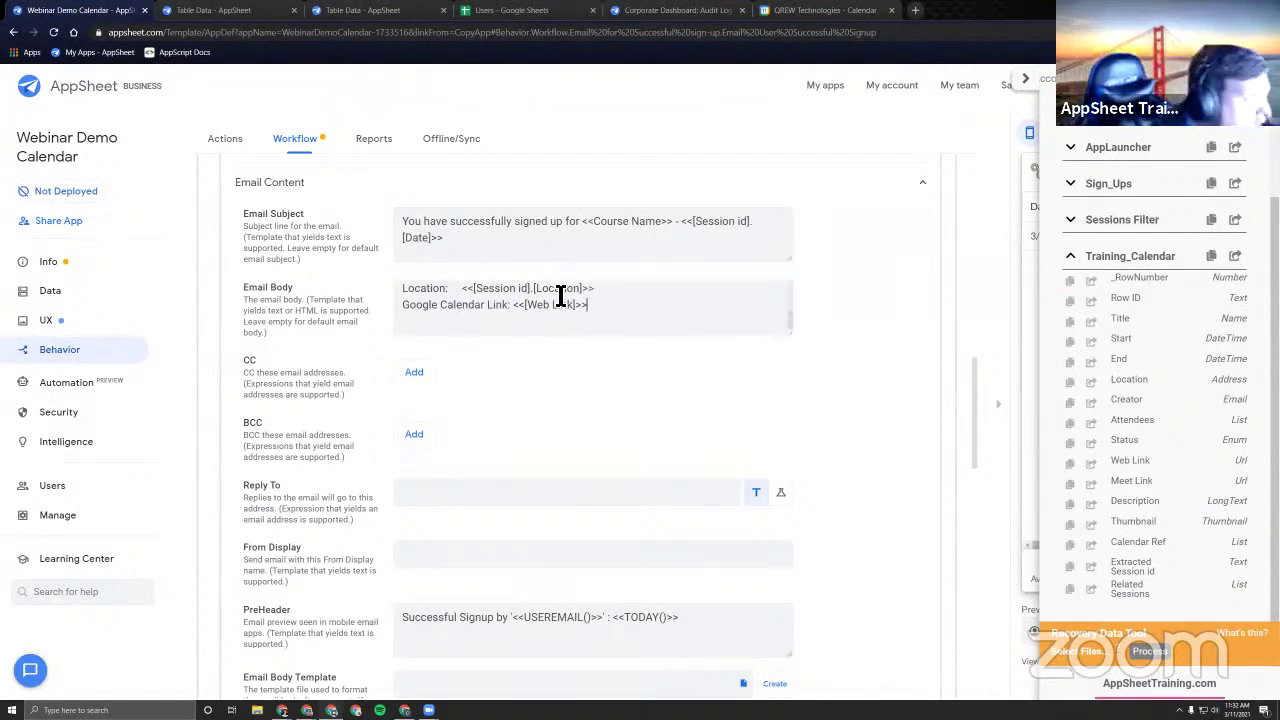
pyautogui.moveTo(517, 306); pyautogui.dragTo(590, 306)
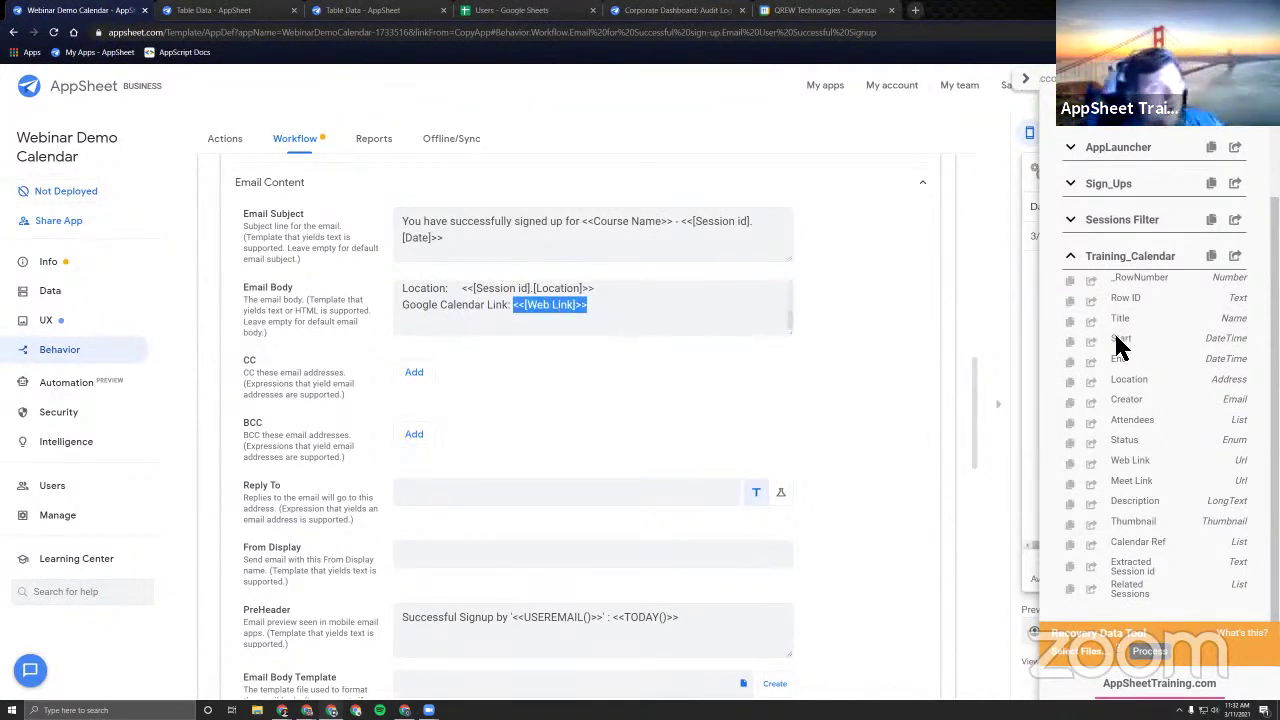
# Scroll through the sign-up rule, expanding and collapsing its trigger conditions, back to Email Content.
pyautogui.scroll(5, 587, 320)
pyautogui.scroll(10, 608, 425)
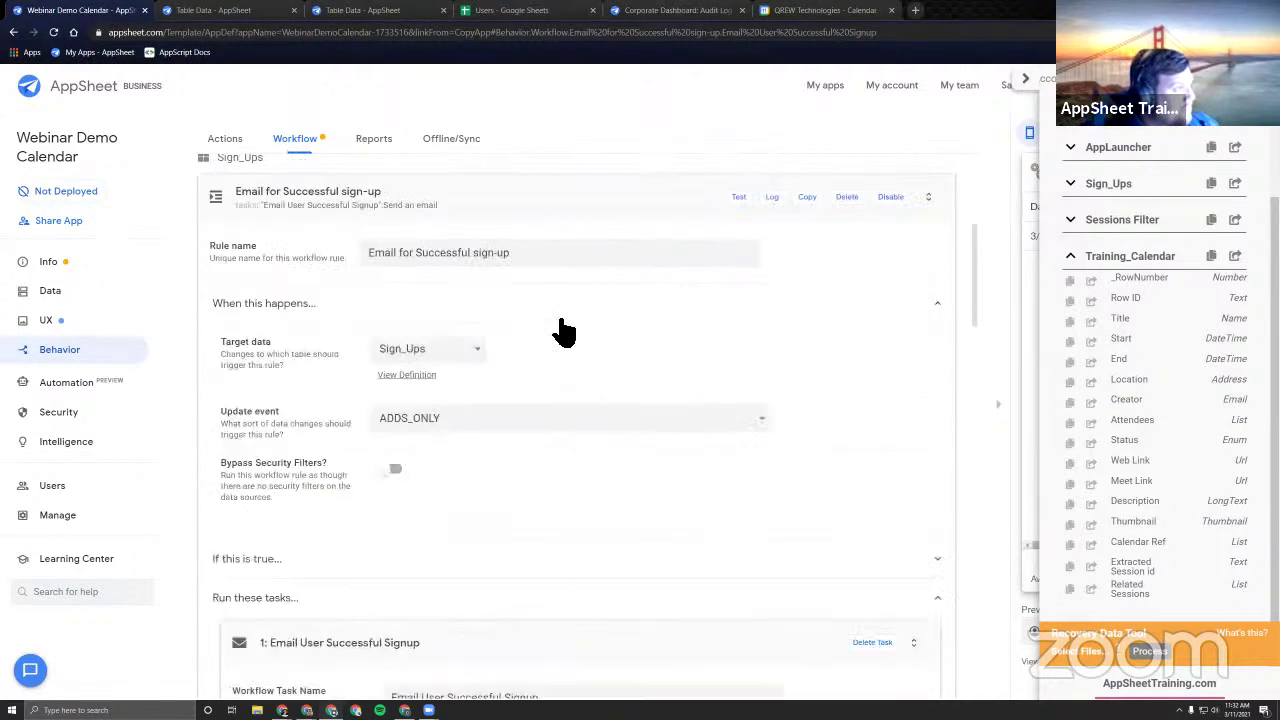
pyautogui.scroll(-12, 806, 509)
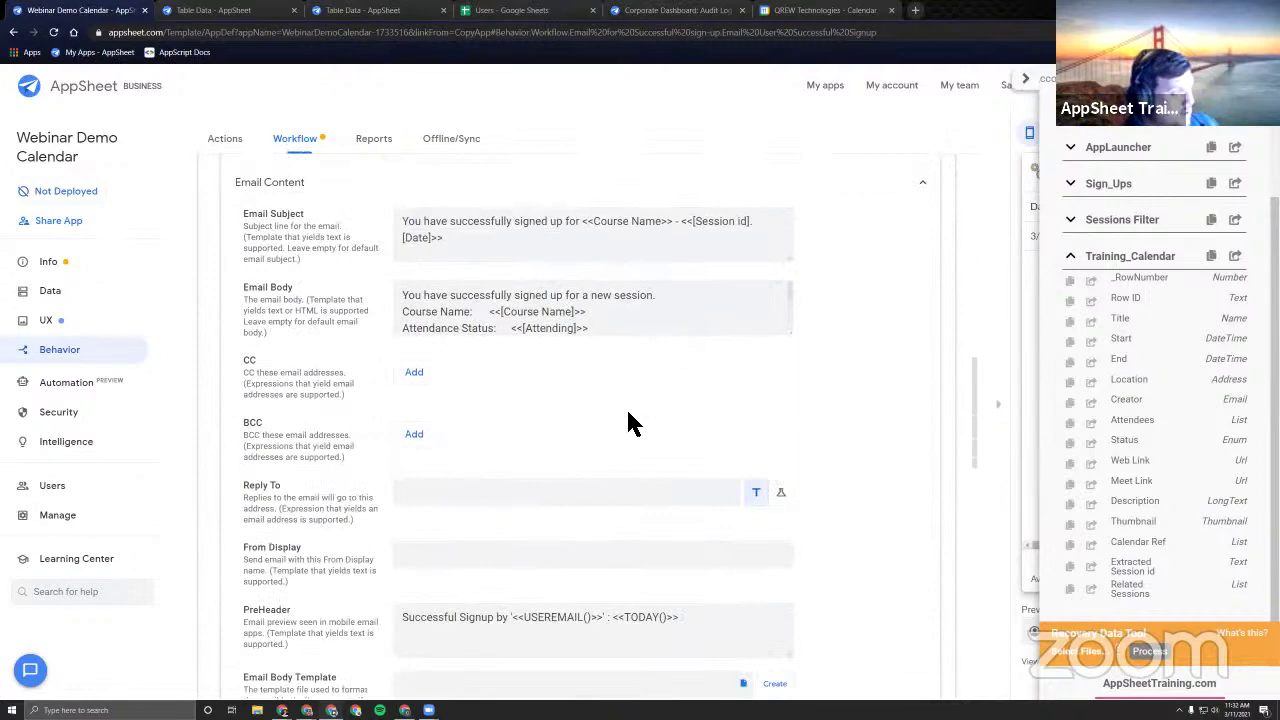
pyautogui.scroll(-1, 626, 420)
pyautogui.scroll(2, 620, 440)
pyautogui.scroll(-2, 626, 381)
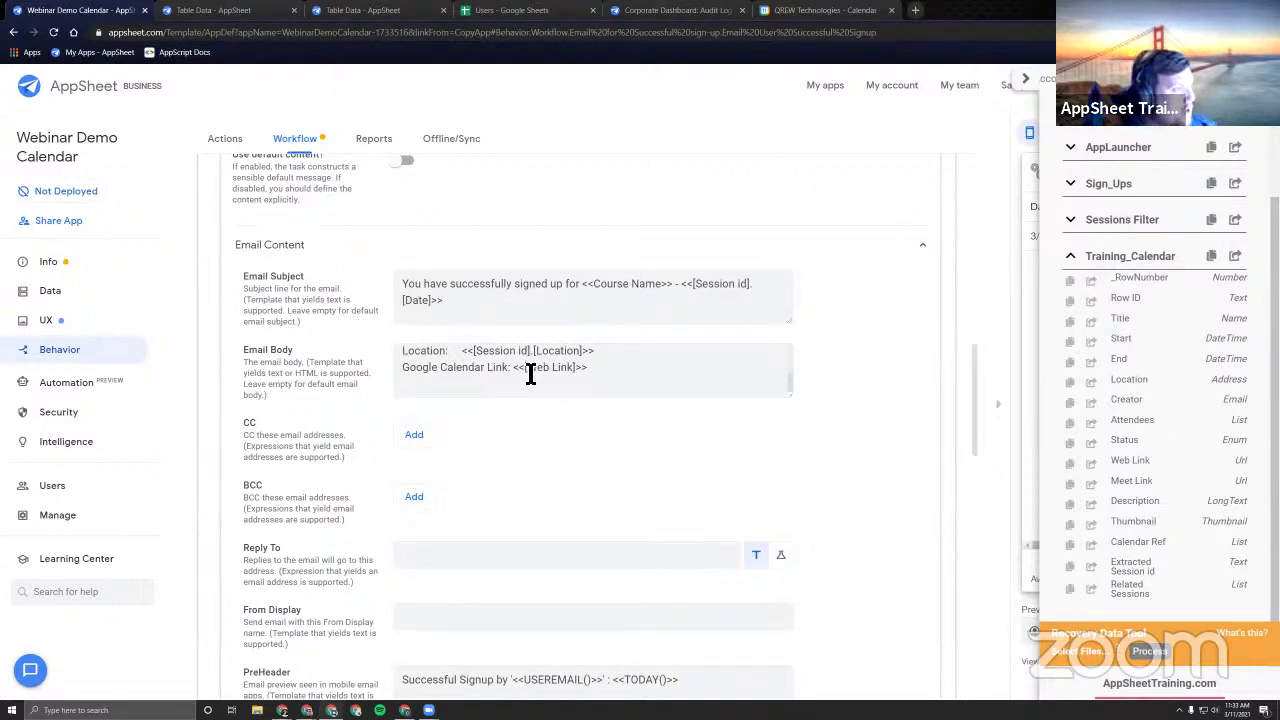
pyautogui.scroll(10, 557, 377)
pyautogui.scroll(3, 648, 325)
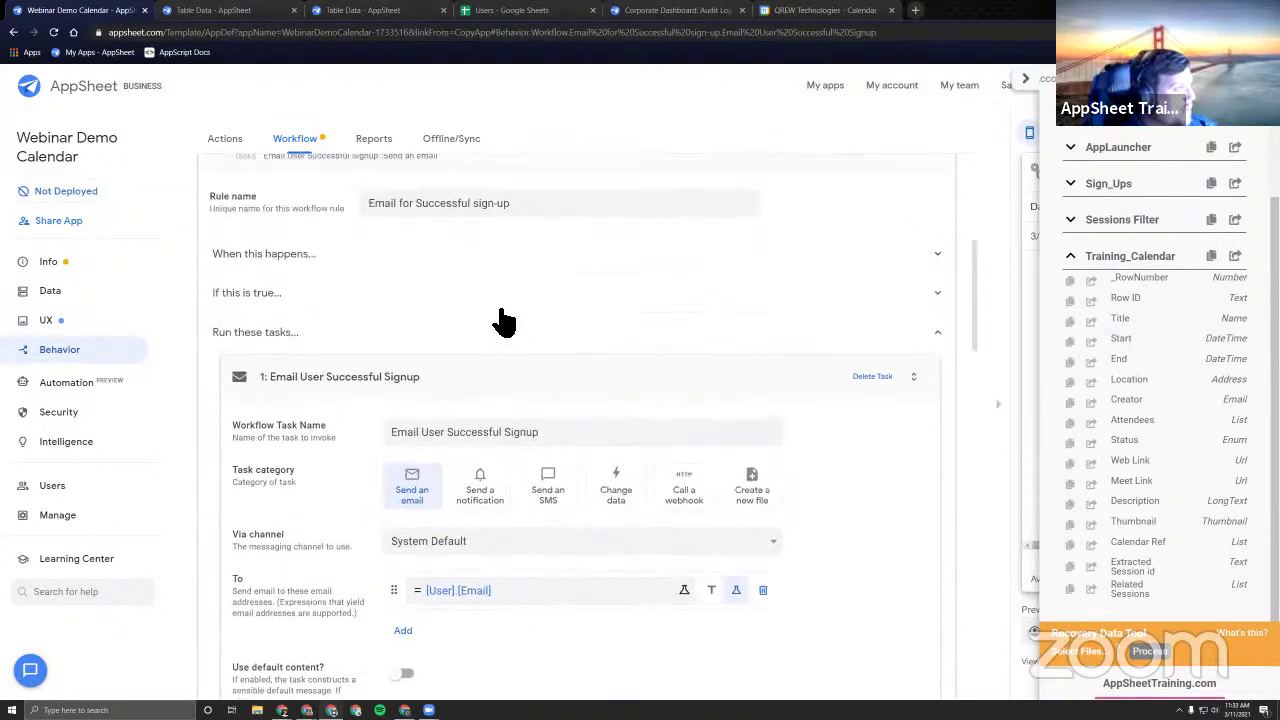
pyautogui.click(462, 366)
pyautogui.click(522, 360)
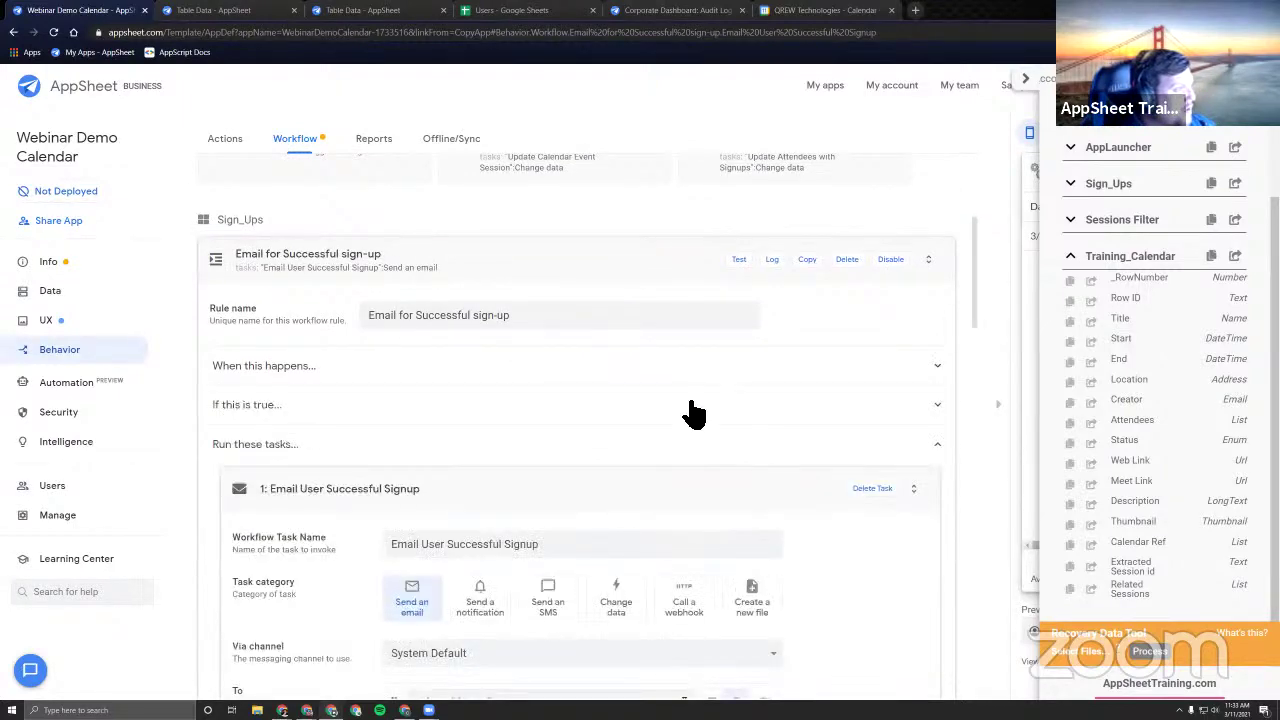
pyautogui.scroll(-8, 686, 414)
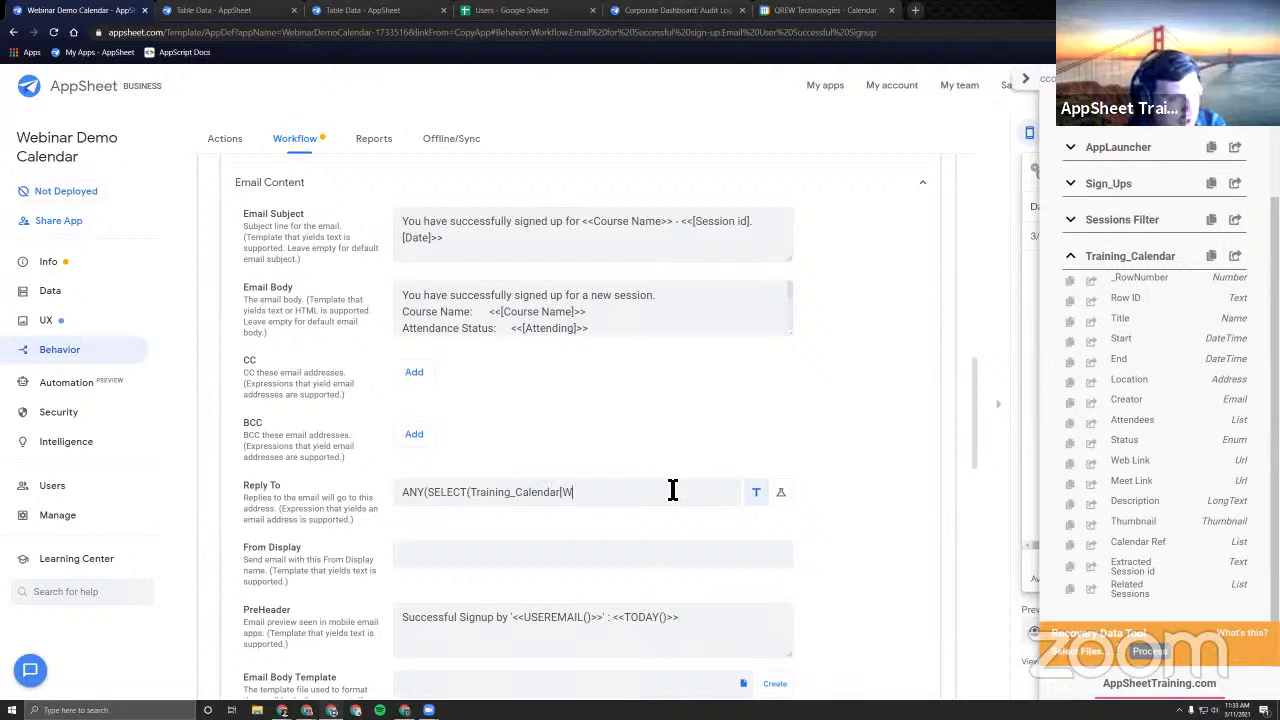
# Complete Reply To as ANY(SELECT(Training_Calendar[Web Link],[_THISROW].[Session id]=[Extracted Session id])) and select it.
pyautogui.write('eb Link],[_THISROW].[Session id')
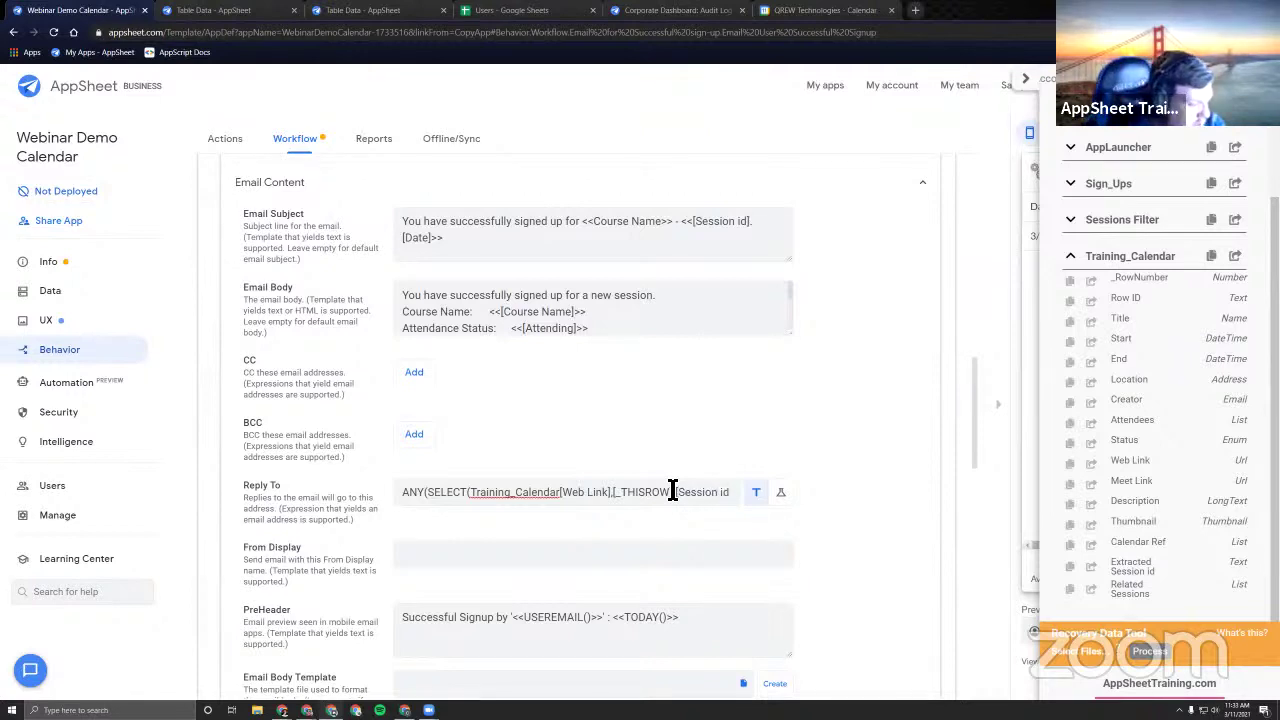
pyautogui.write(']=')
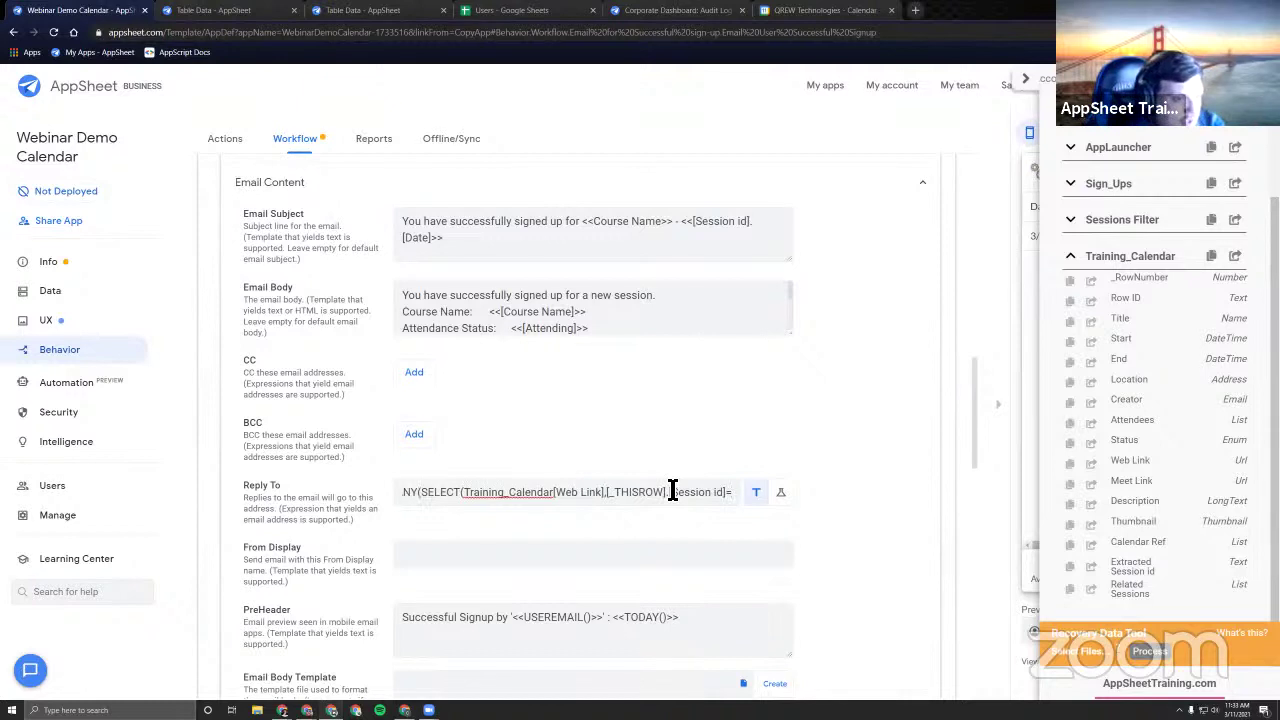
pyautogui.write('[Extr')
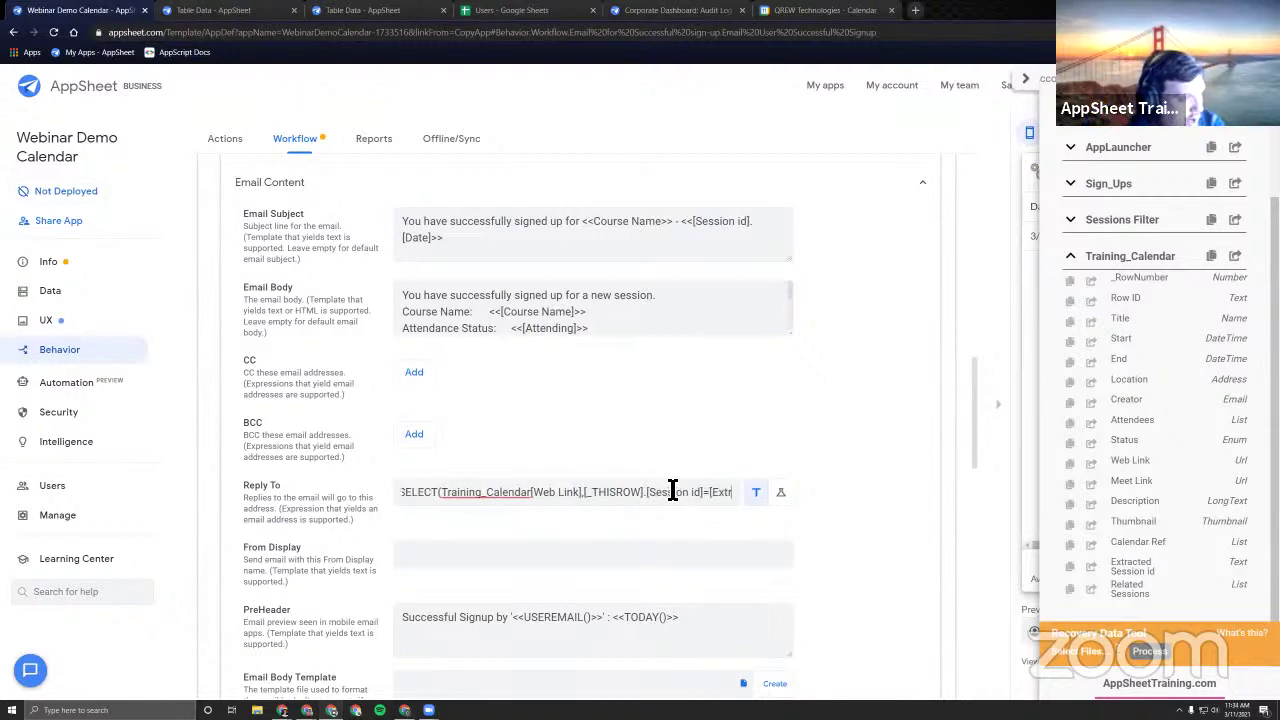
pyautogui.write('acted Session')
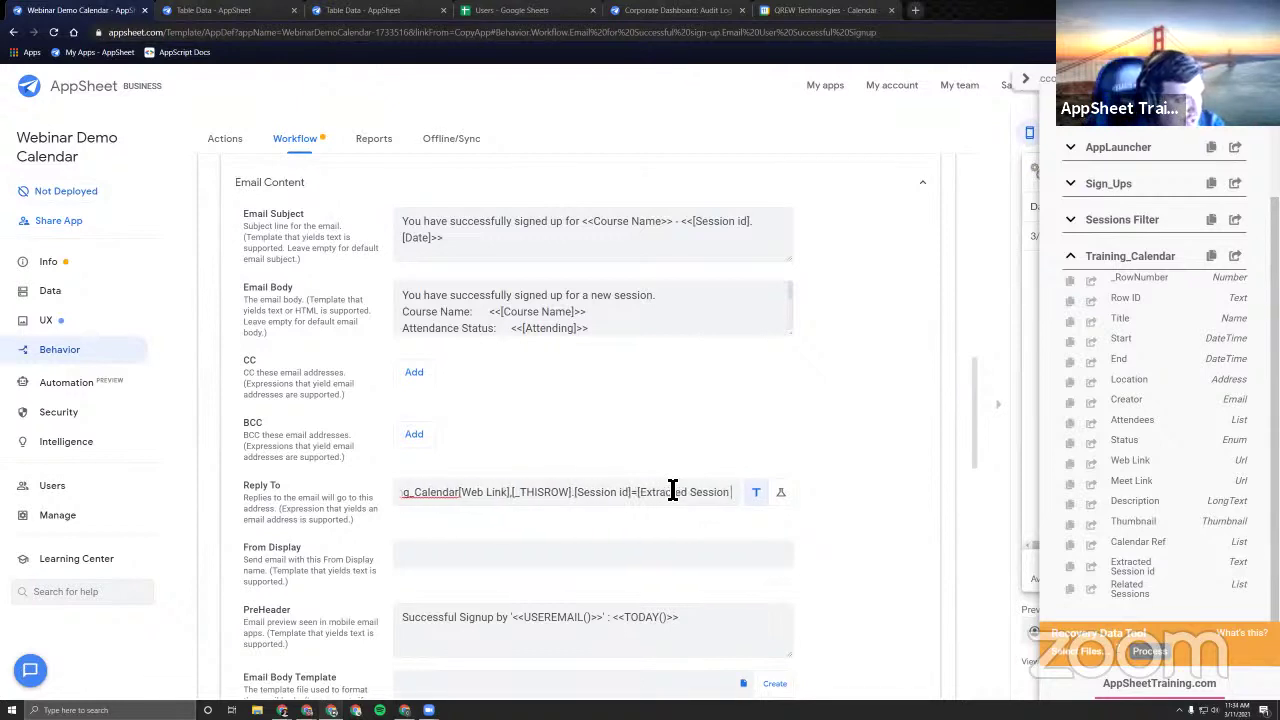
pyautogui.write(' id]))')
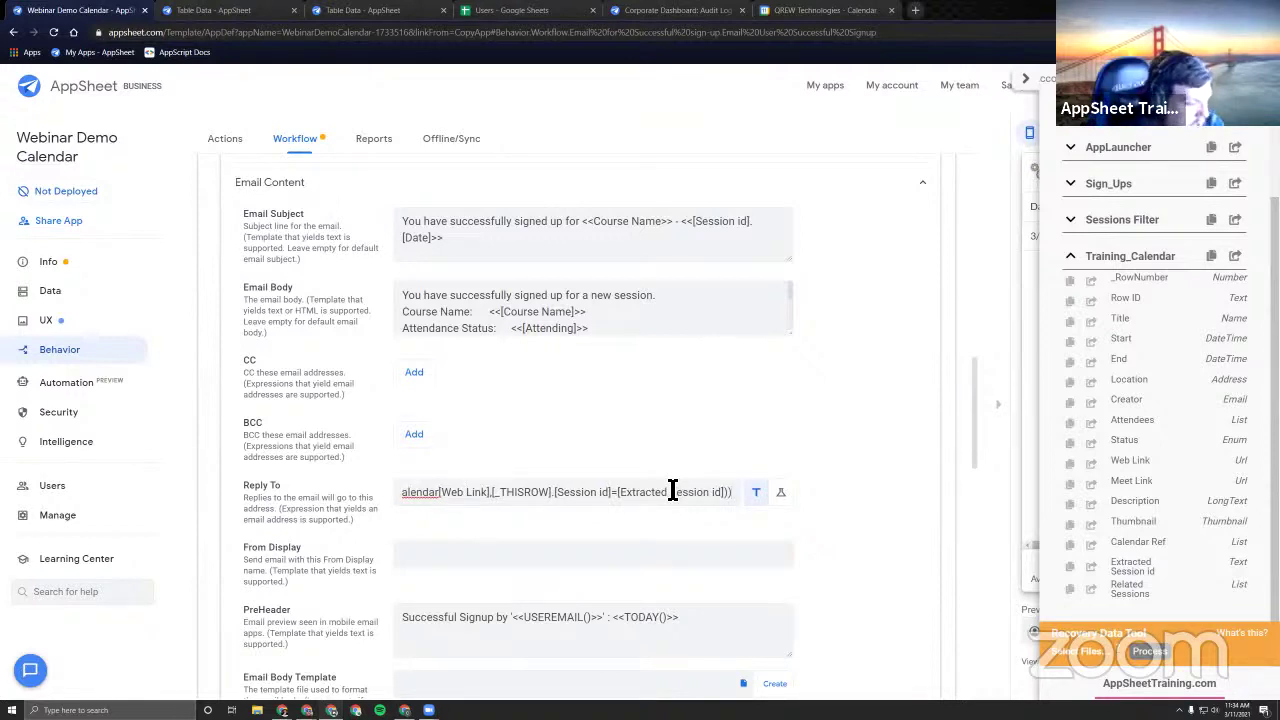
pyautogui.press('Home')
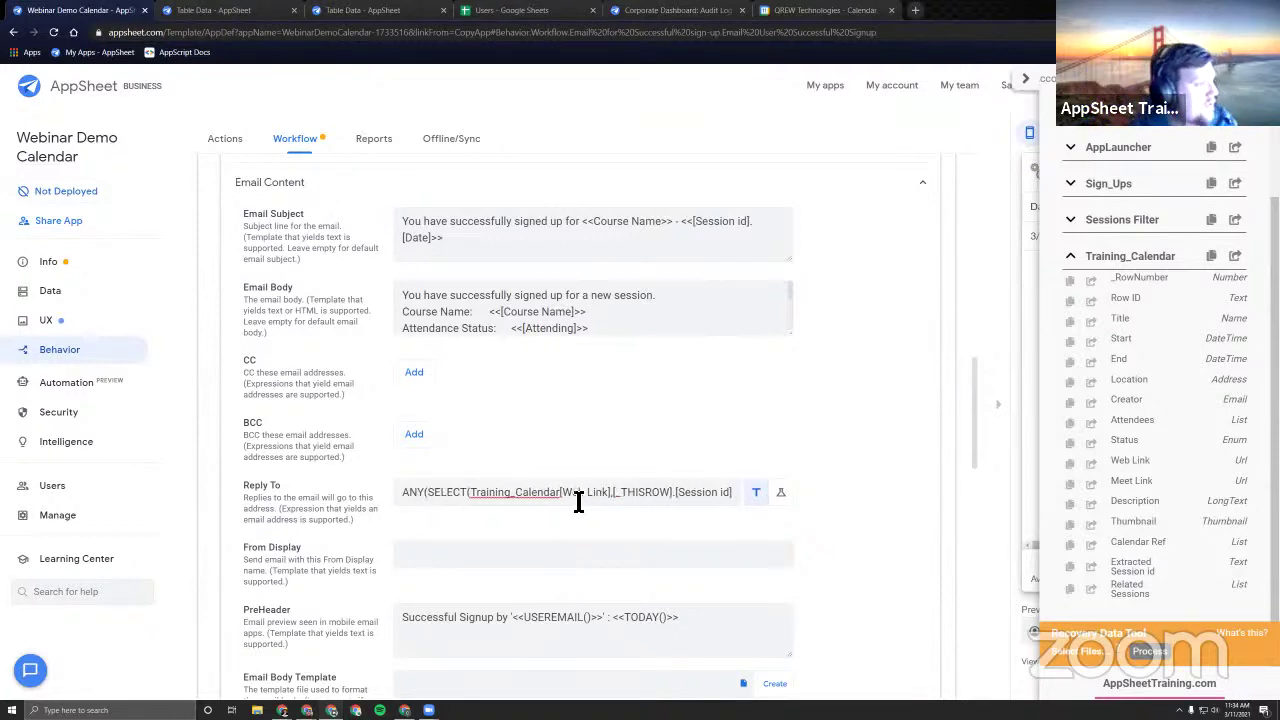
pyautogui.moveTo(406, 500); pyautogui.dragTo(820, 491)
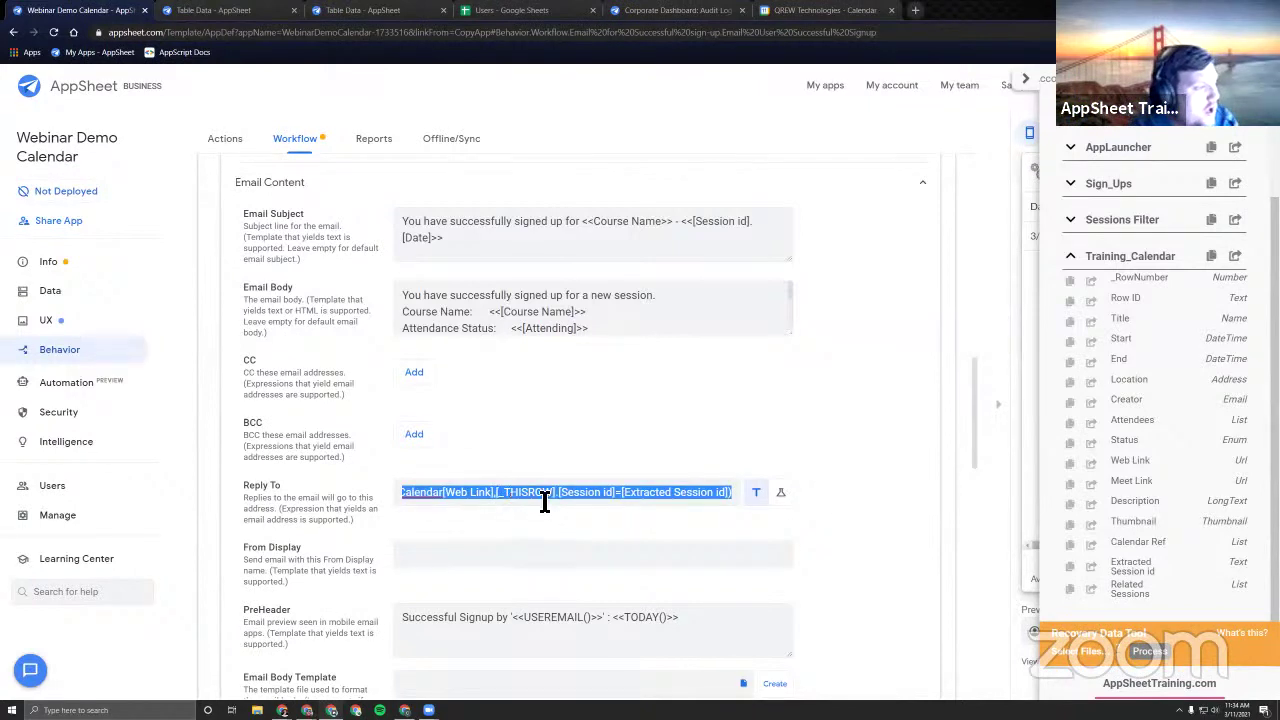
pyautogui.click(456, 497)
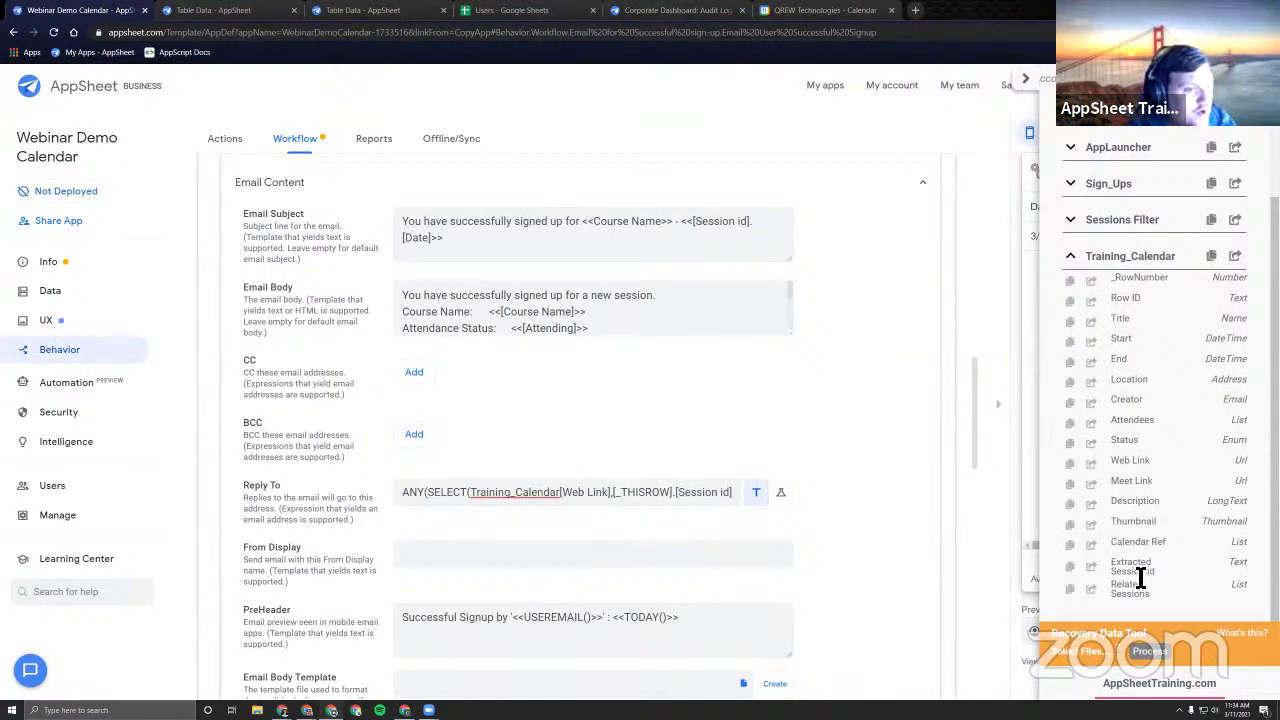
pyautogui.hscroll(3, 590, 497)
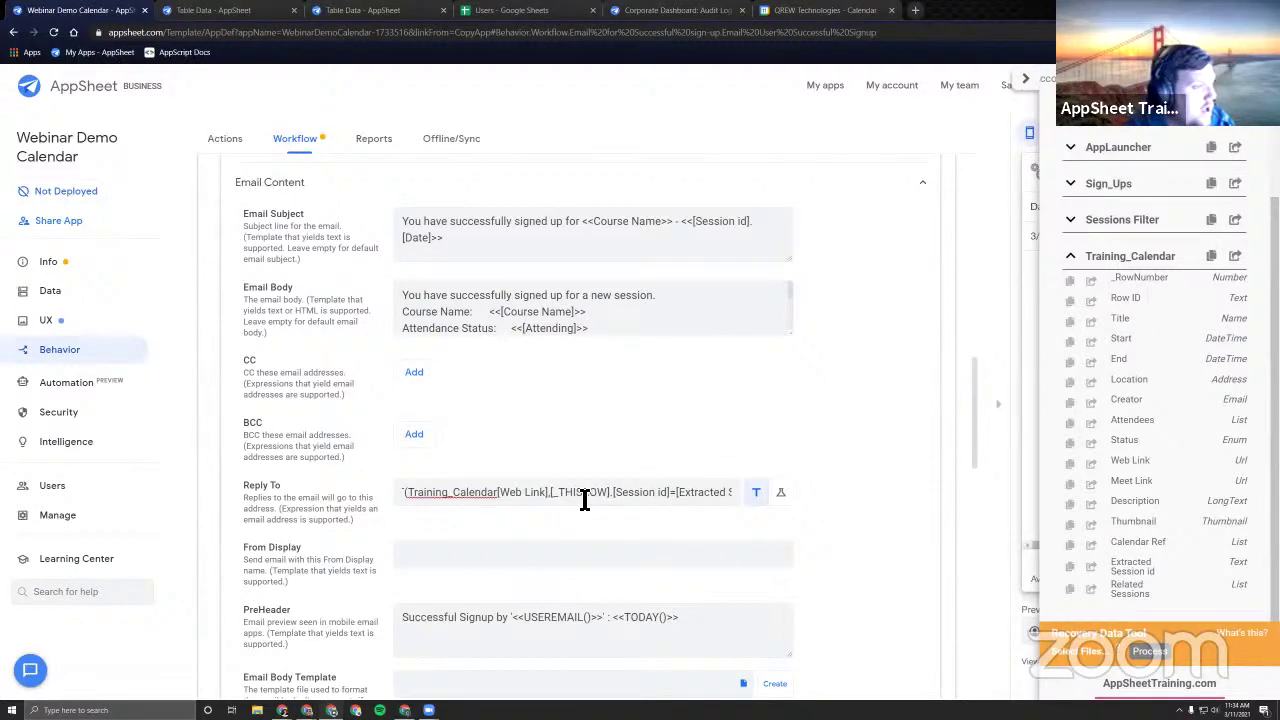
pyautogui.press('Home')
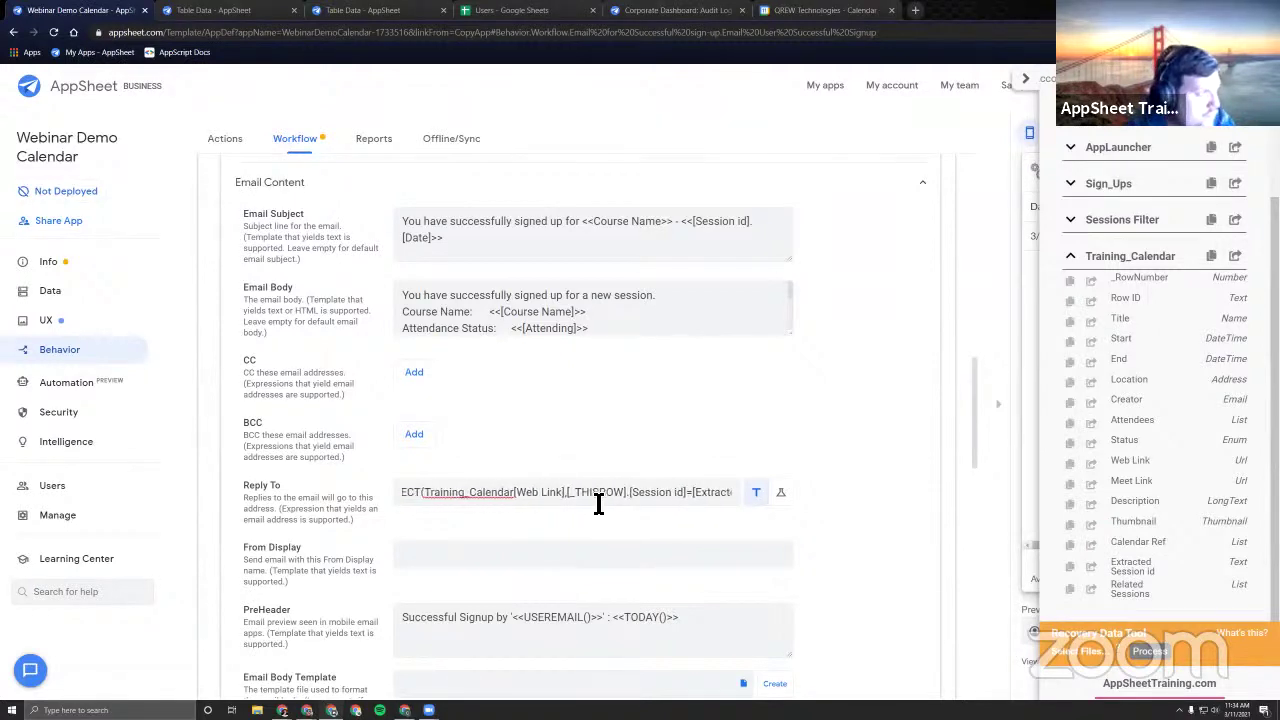
pyautogui.write('ANY(SEL')
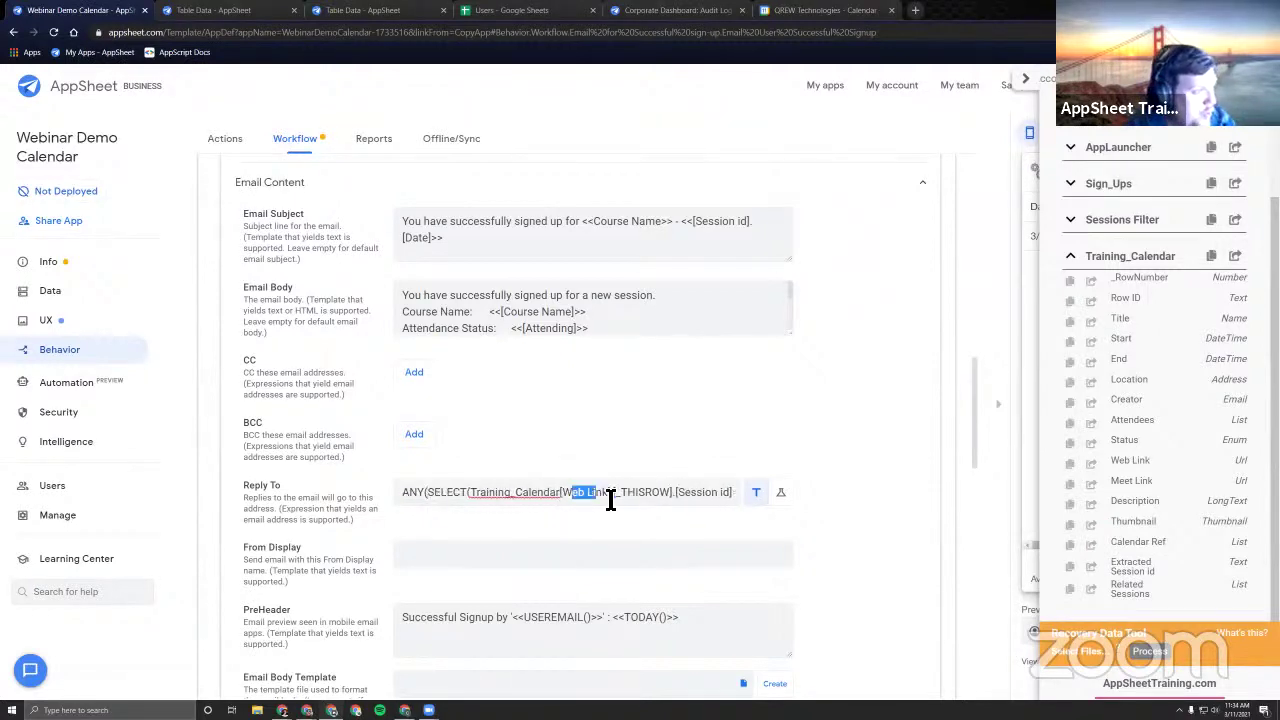
pyautogui.moveTo(409, 497); pyautogui.dragTo(843, 505)
pyautogui.rightClick(663, 492)
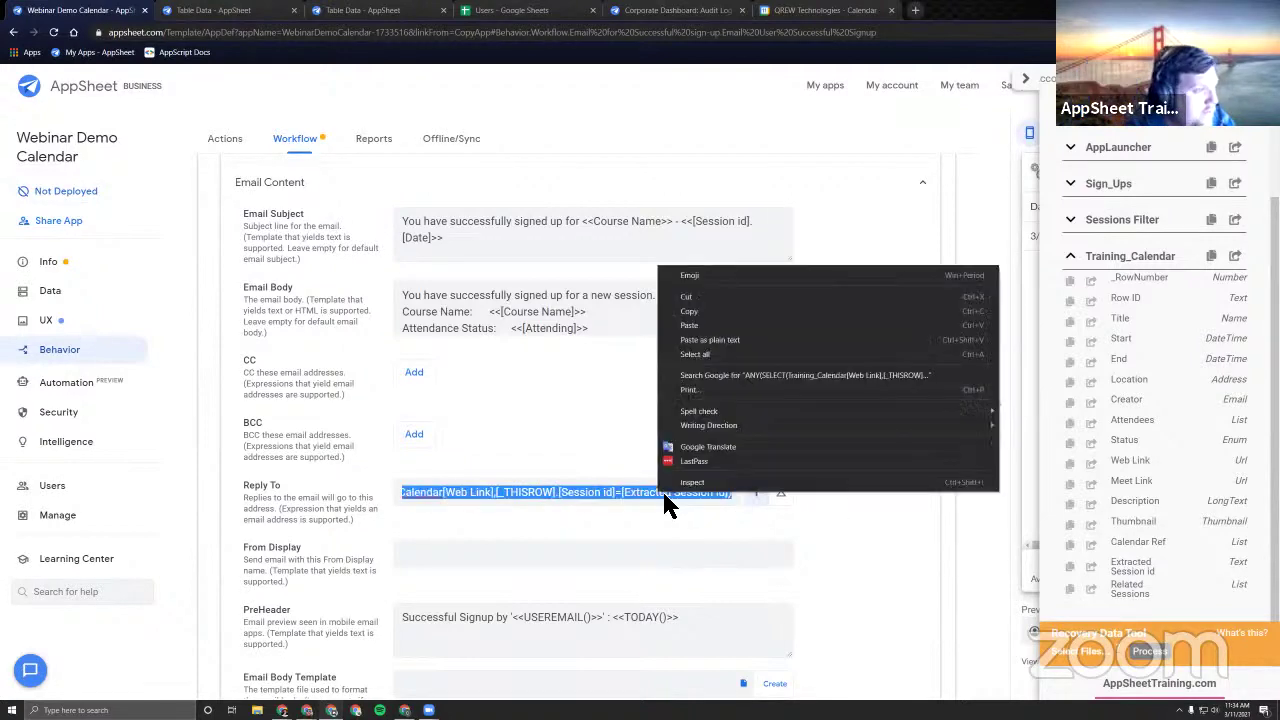
# Move the lookup expression from Reply To into the email's Google Calendar Link placeholder, adding a colon.
pyautogui.click(712, 312)
pyautogui.scroll(-2, 563, 320)
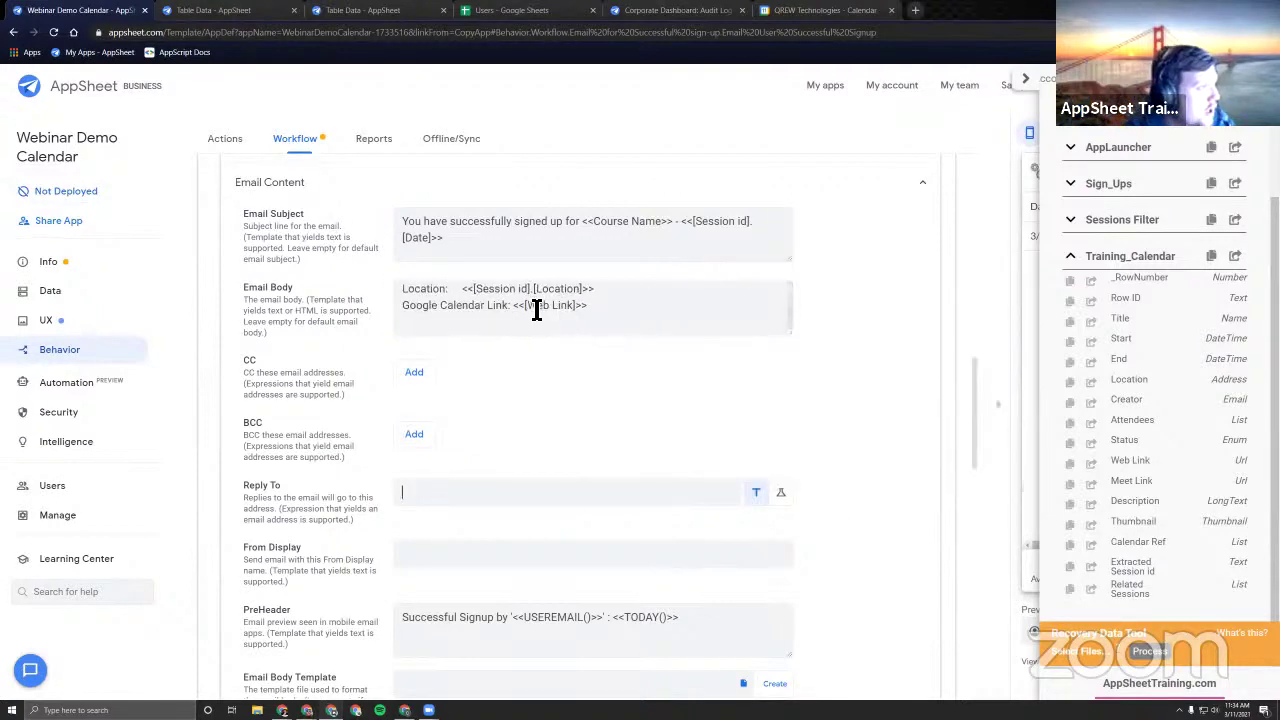
pyautogui.moveTo(527, 305); pyautogui.dragTo(575, 306)
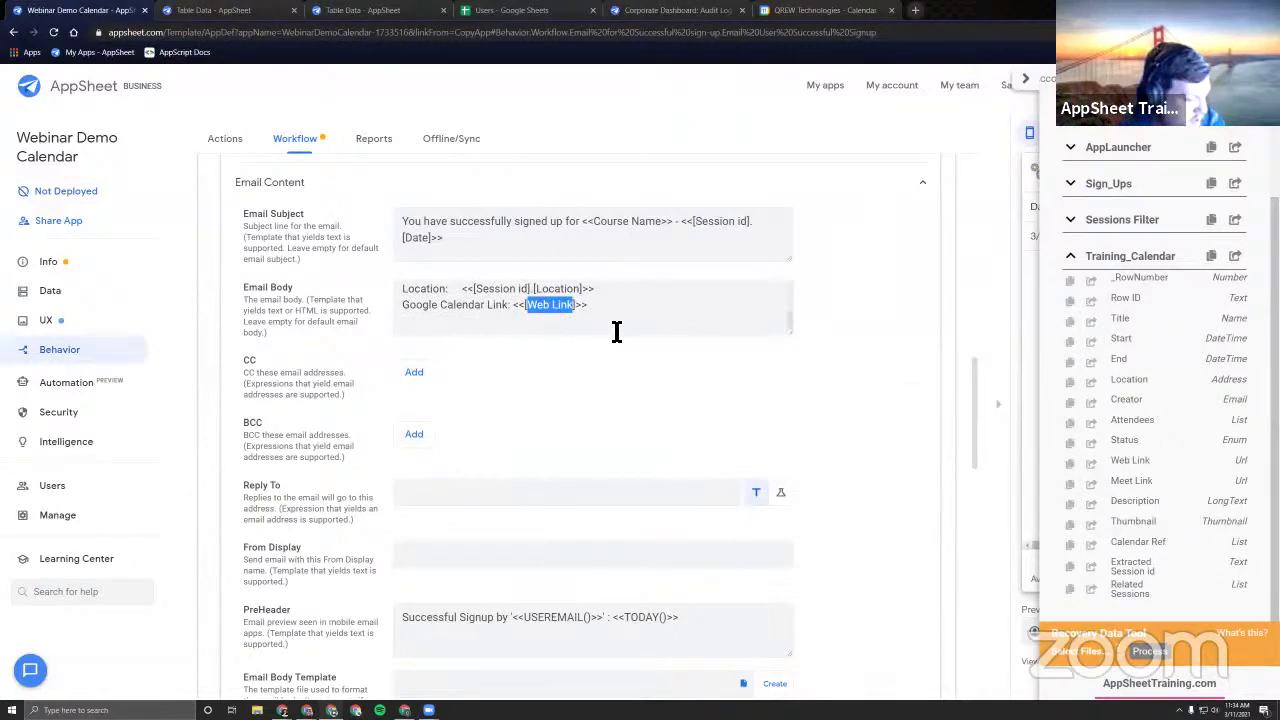
pyautogui.press('BackSpace')
pyautogui.hotkey('ctrl', 'v')
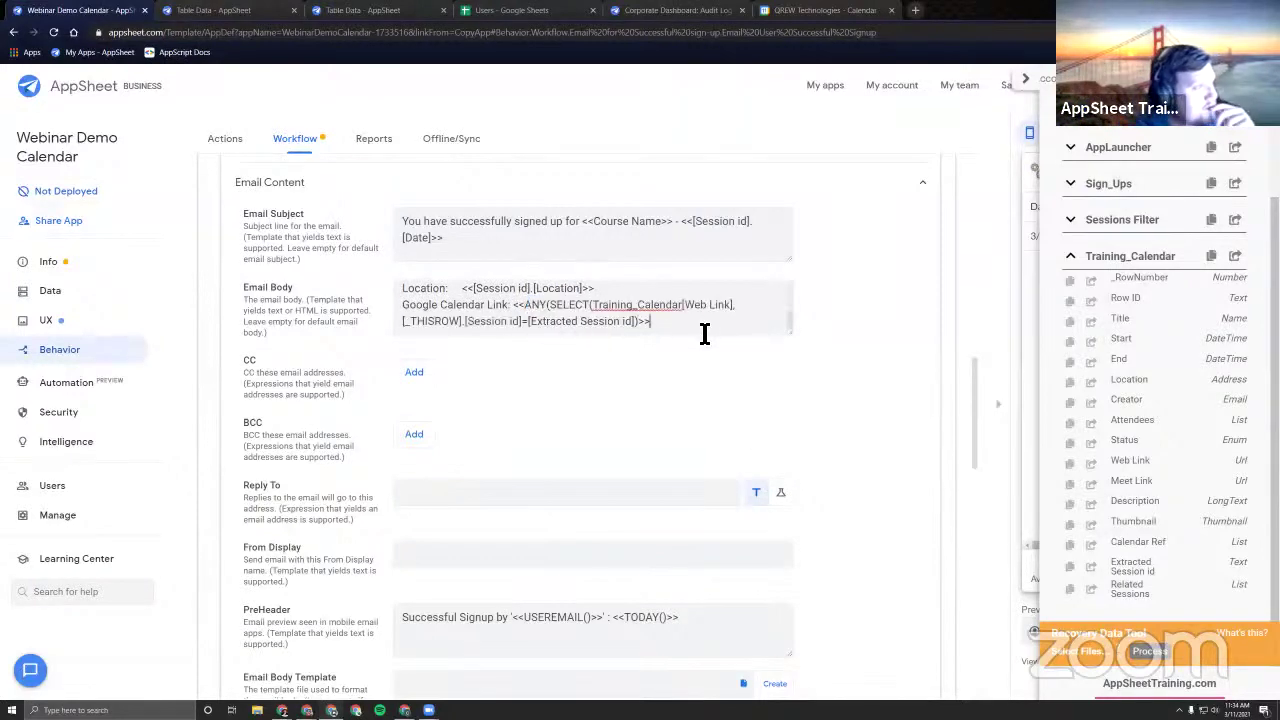
pyautogui.click(511, 305)
pyautogui.write(':')
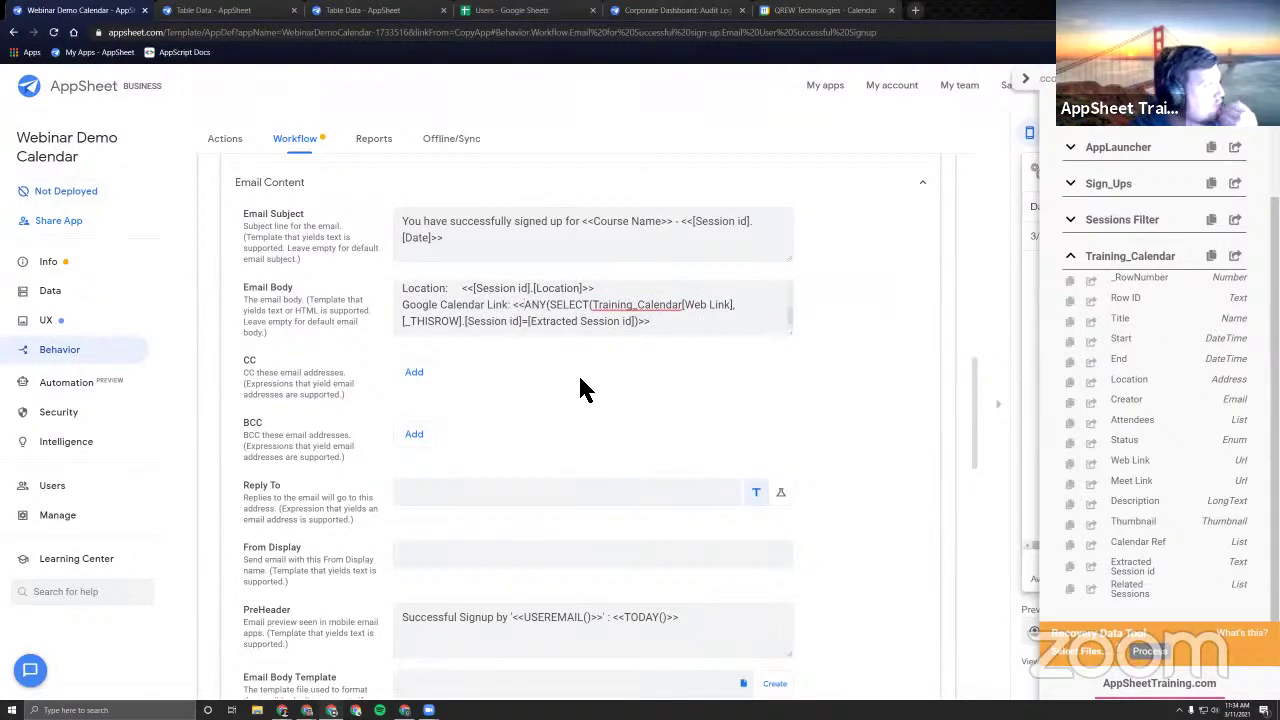
# Check the app preview and errors list, which flag mismatched parentheses.
pyautogui.scroll(2, 570, 380)
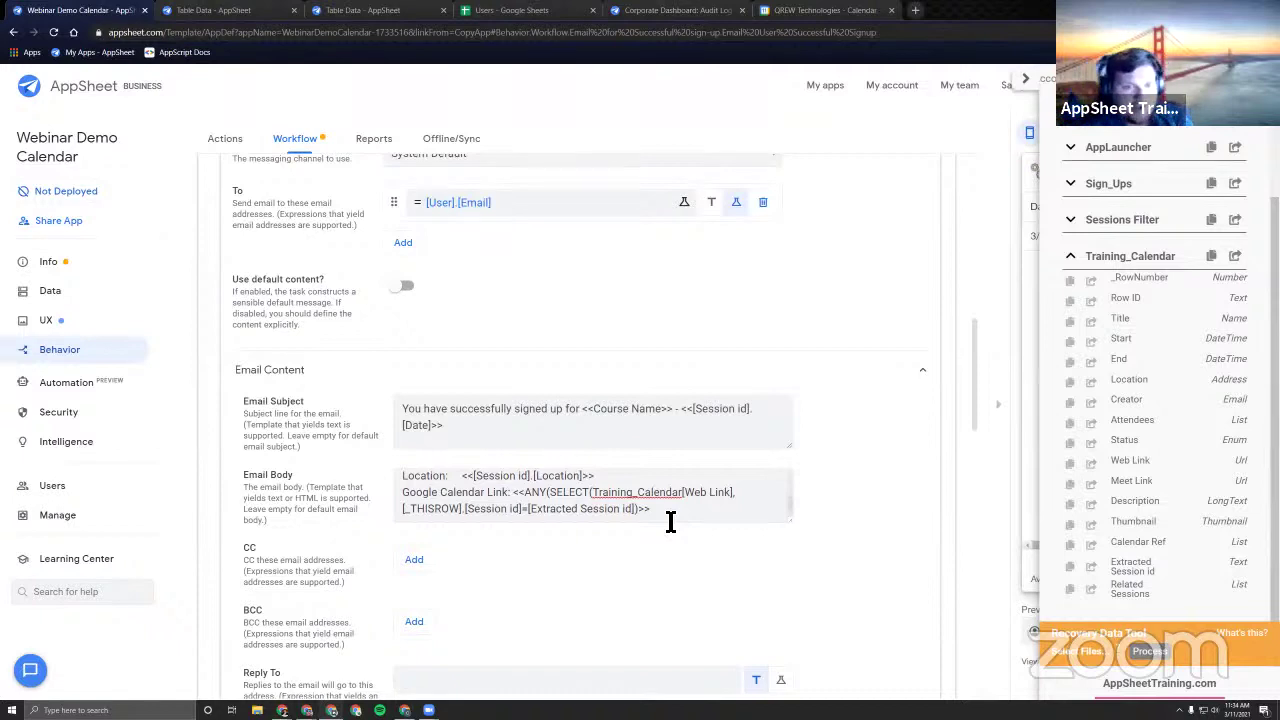
pyautogui.click(1025, 78)
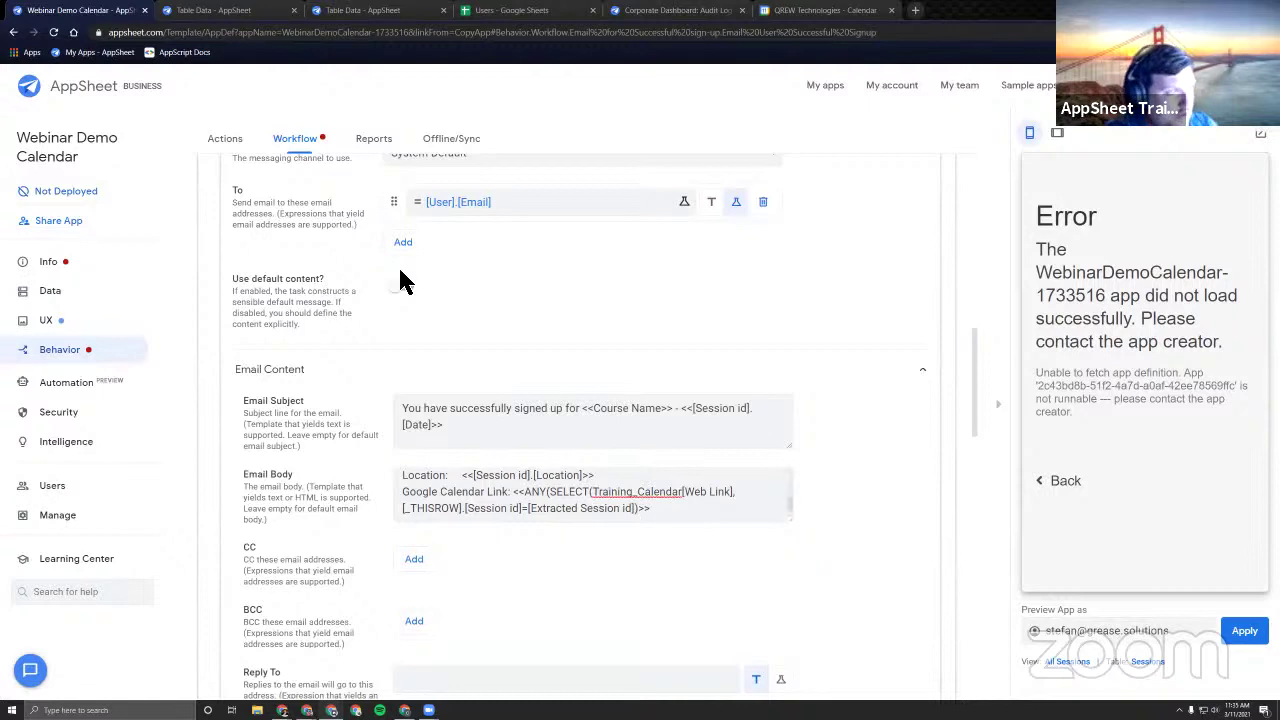
pyautogui.click(86, 266)
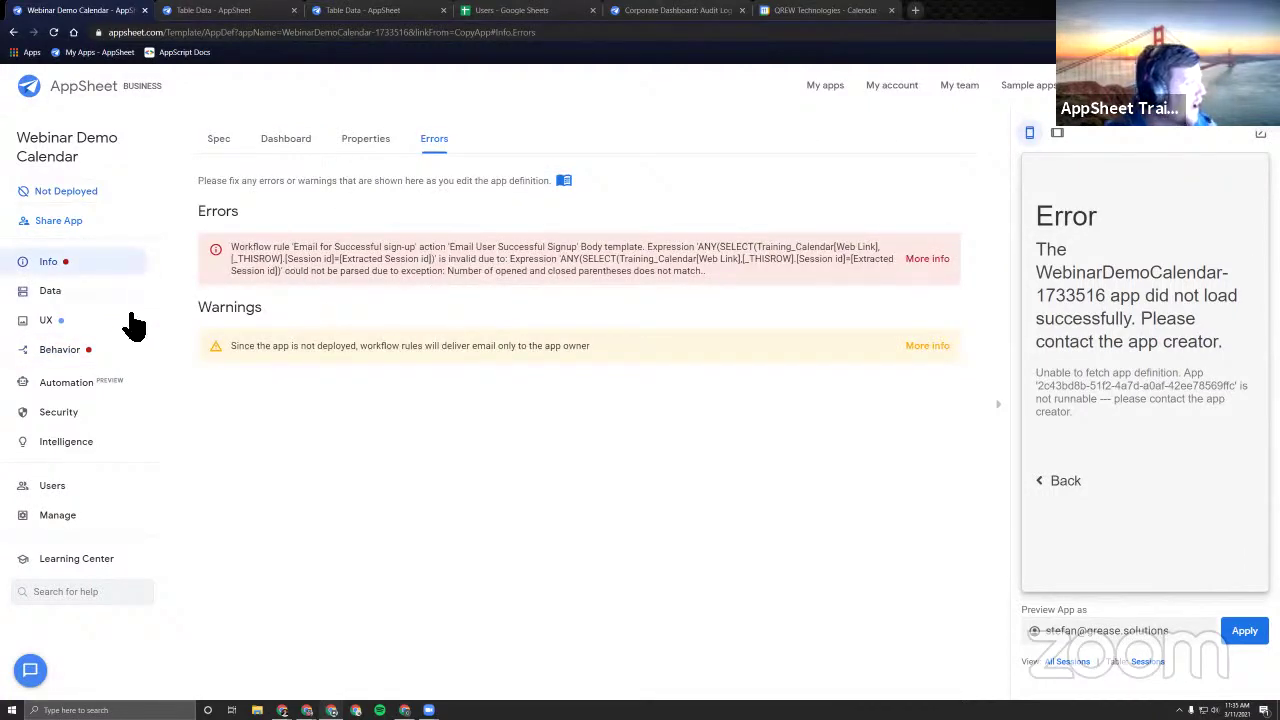
pyautogui.click(78, 350)
pyautogui.scroll(-7, 578, 413)
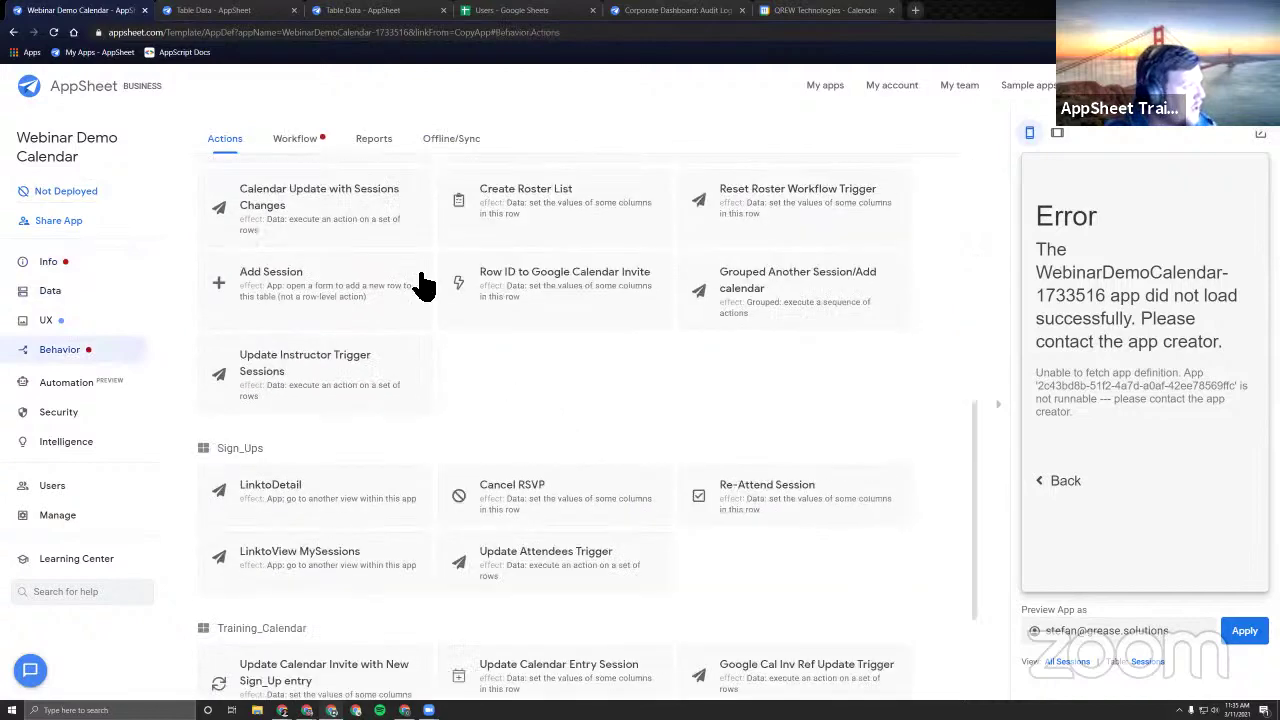
# Copy the Google Calendar Link formula from the Email User Successful Signup task's body.
pyautogui.scroll(-2, 595, 437)
pyautogui.click(463, 506)
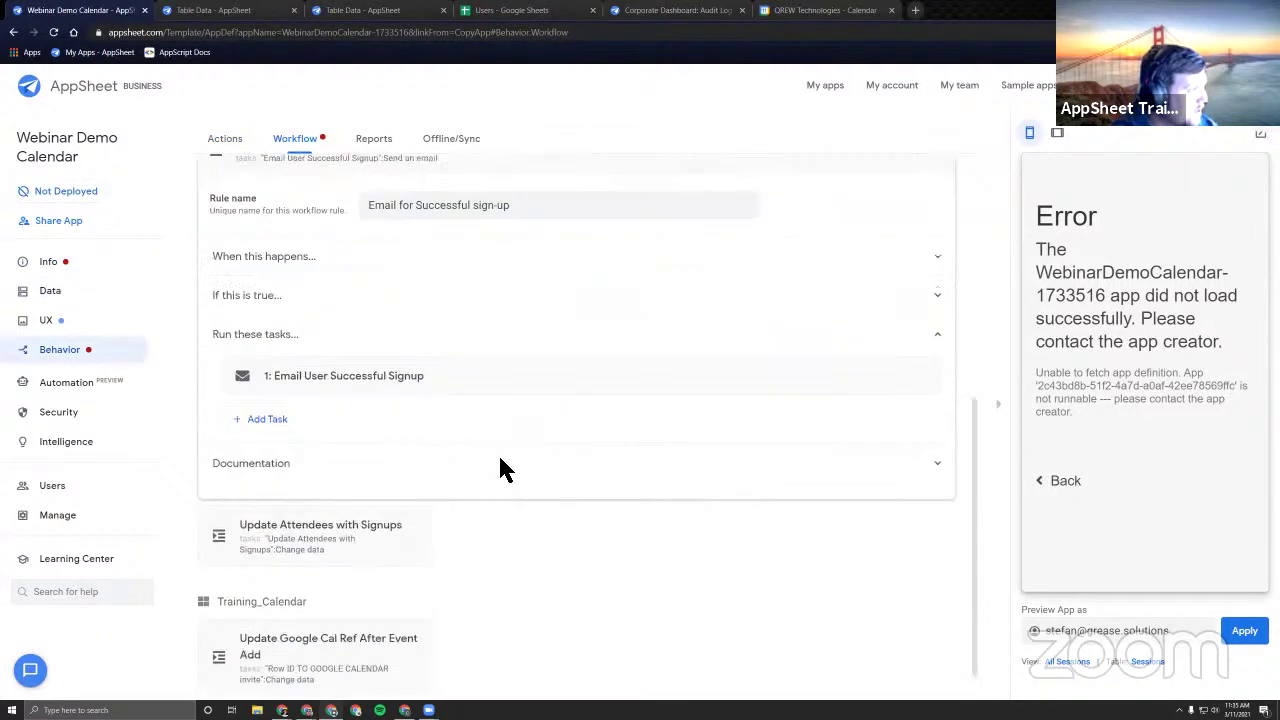
pyautogui.click(500, 374)
pyautogui.scroll(-5, 500, 374)
pyautogui.scroll(-3, 591, 451)
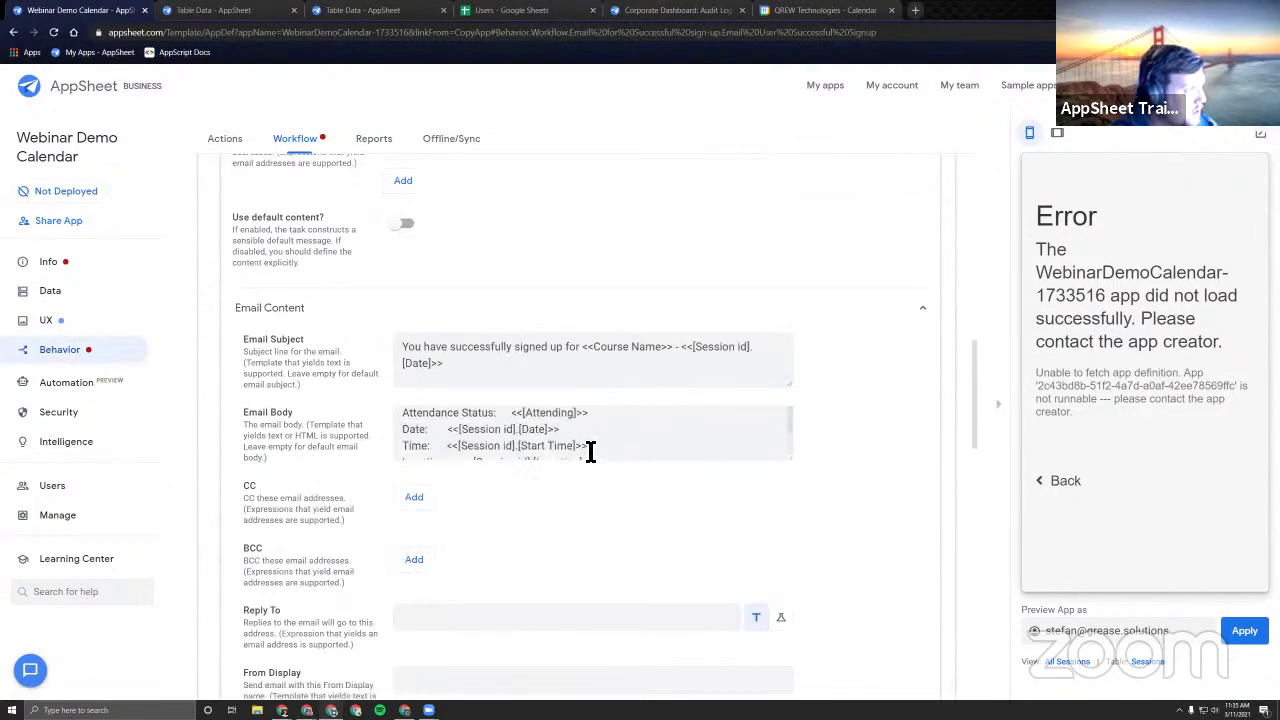
pyautogui.moveTo(646, 438); pyautogui.dragTo(534, 429)
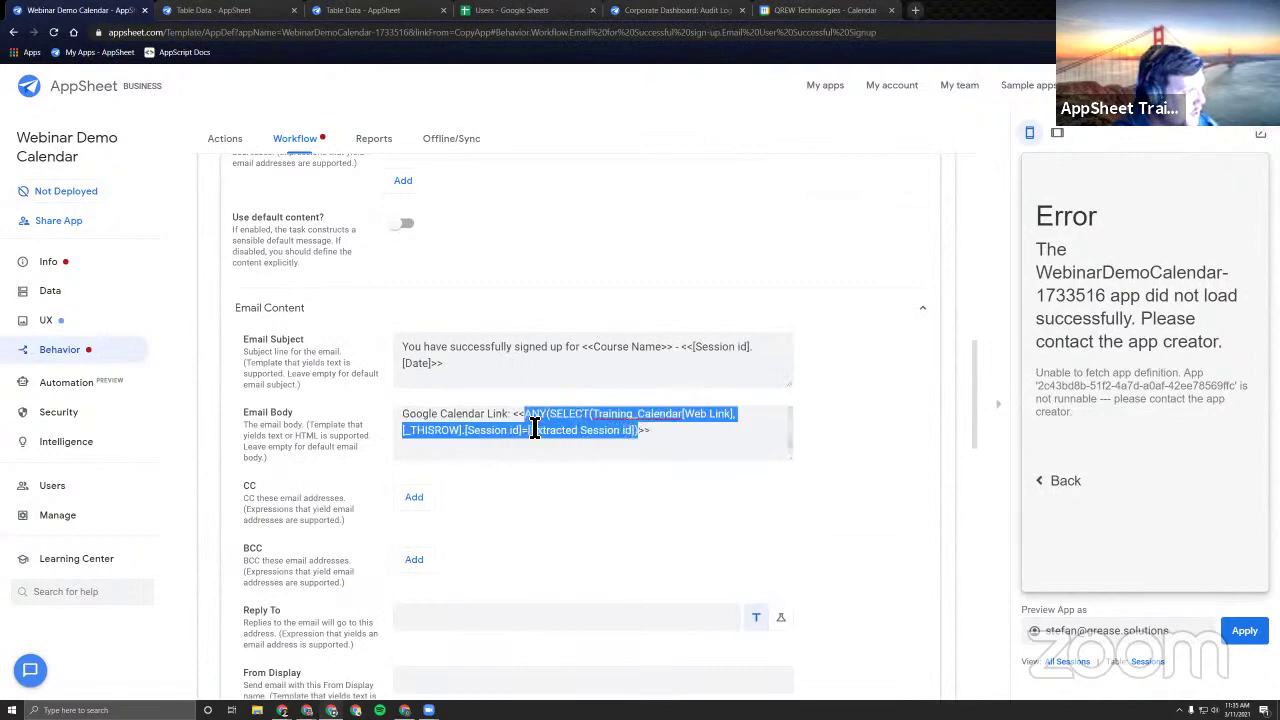
pyautogui.rightClick(557, 416)
pyautogui.click(590, 460)
# Test the copied formula with an extra ')' in a new recipient expression, then discard it.
pyautogui.scroll(3, 486, 349)
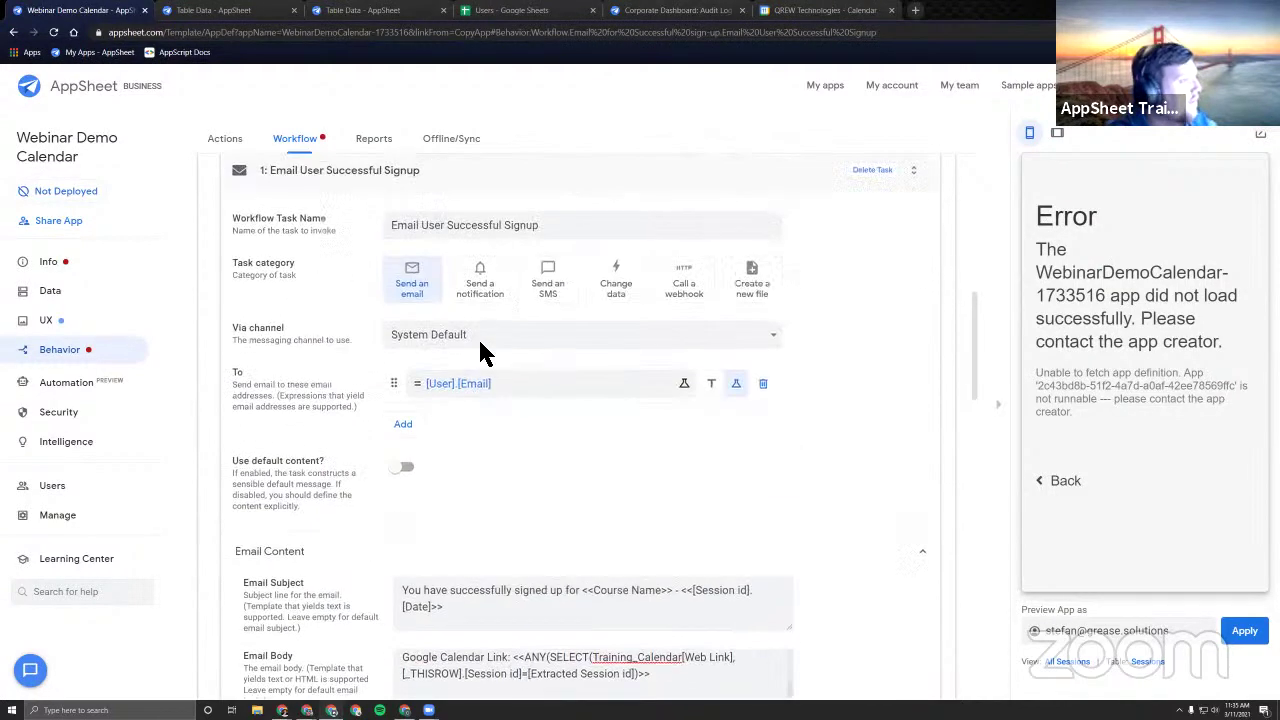
pyautogui.click(684, 390)
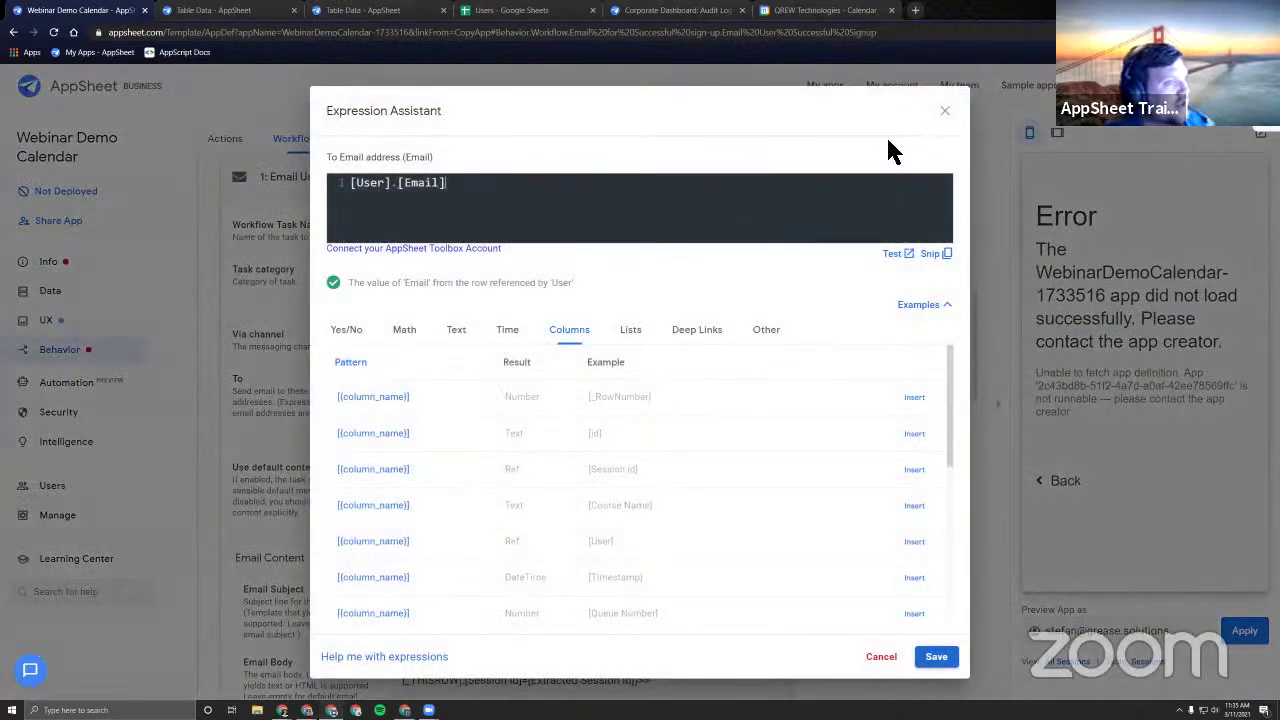
pyautogui.click(943, 109)
pyautogui.click(403, 430)
pyautogui.click(740, 428)
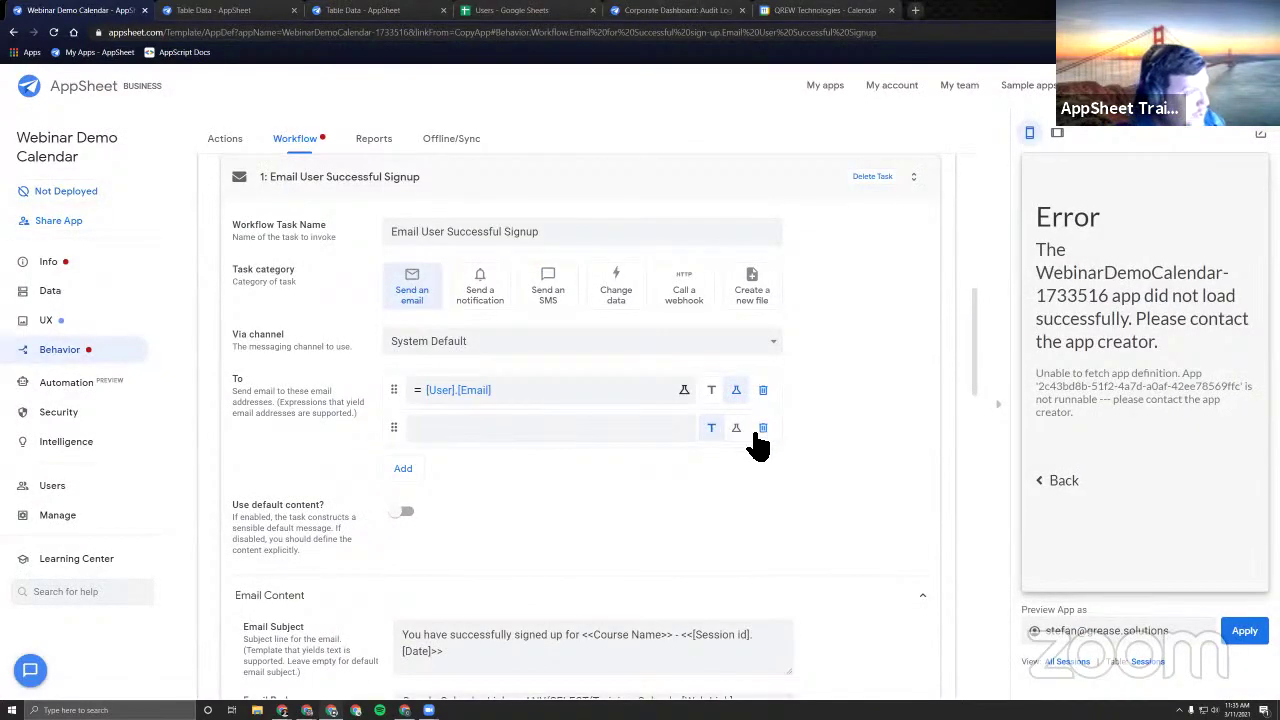
pyautogui.click(594, 420)
pyautogui.hotkey('ctrl', 'v')
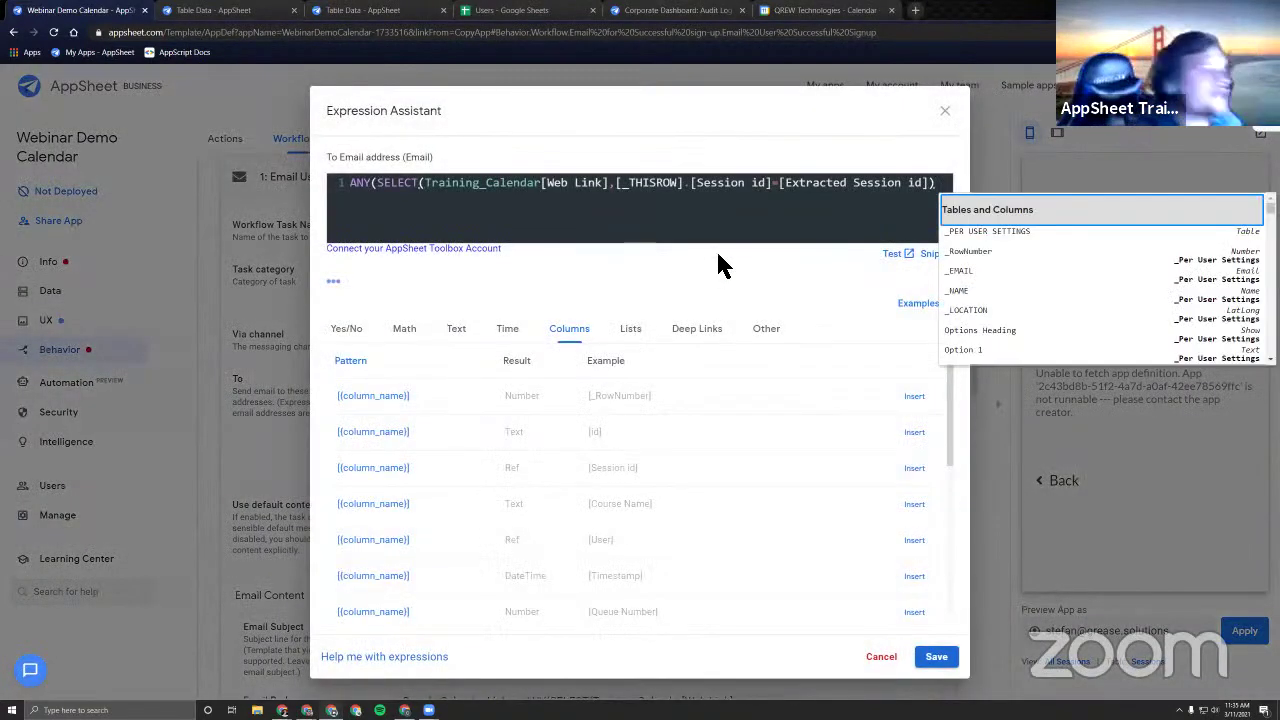
pyautogui.click(942, 186)
pyautogui.write(')')
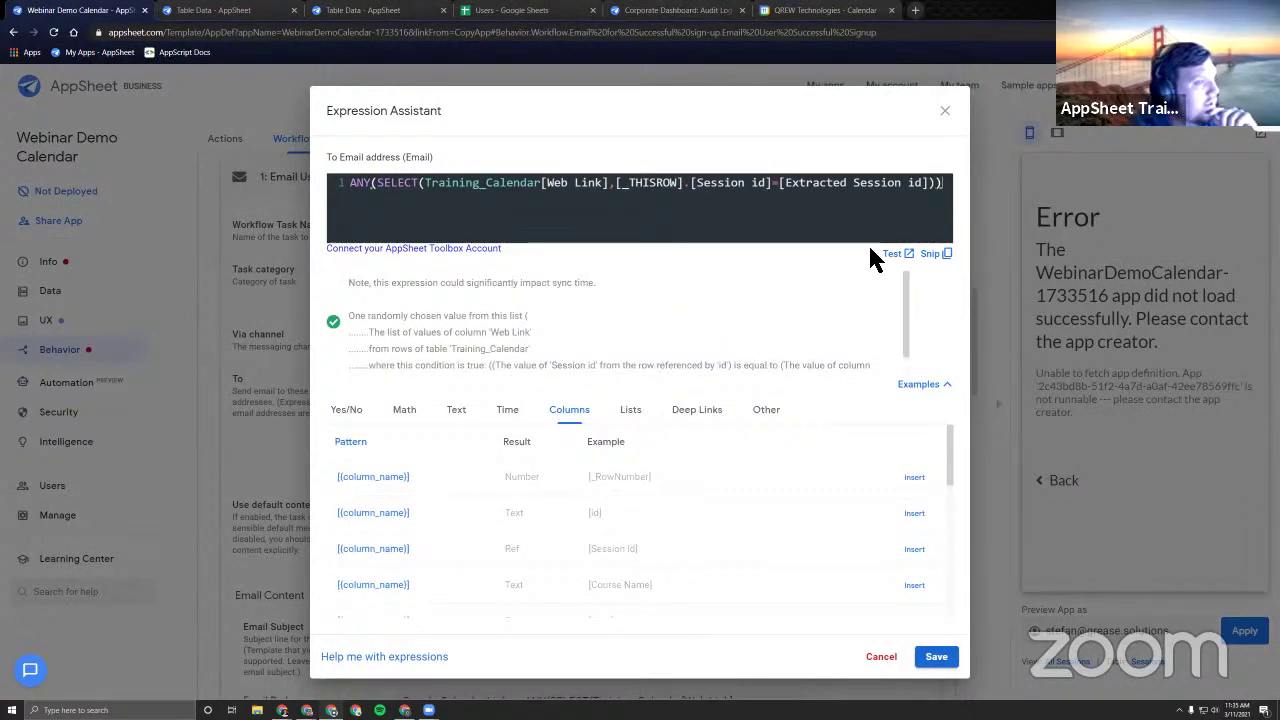
pyautogui.click(876, 662)
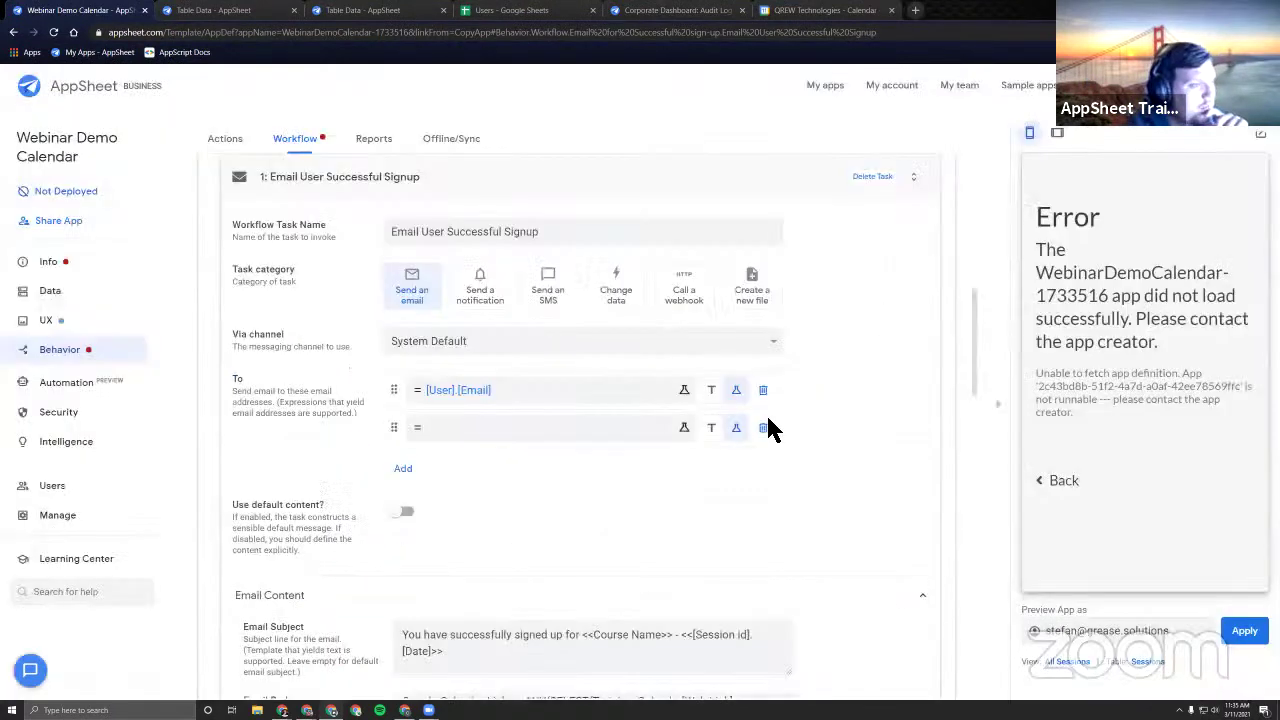
# Add the missing ')' before '>>' in the email body, save, and review the errors list.
pyautogui.scroll(-3, 766, 428)
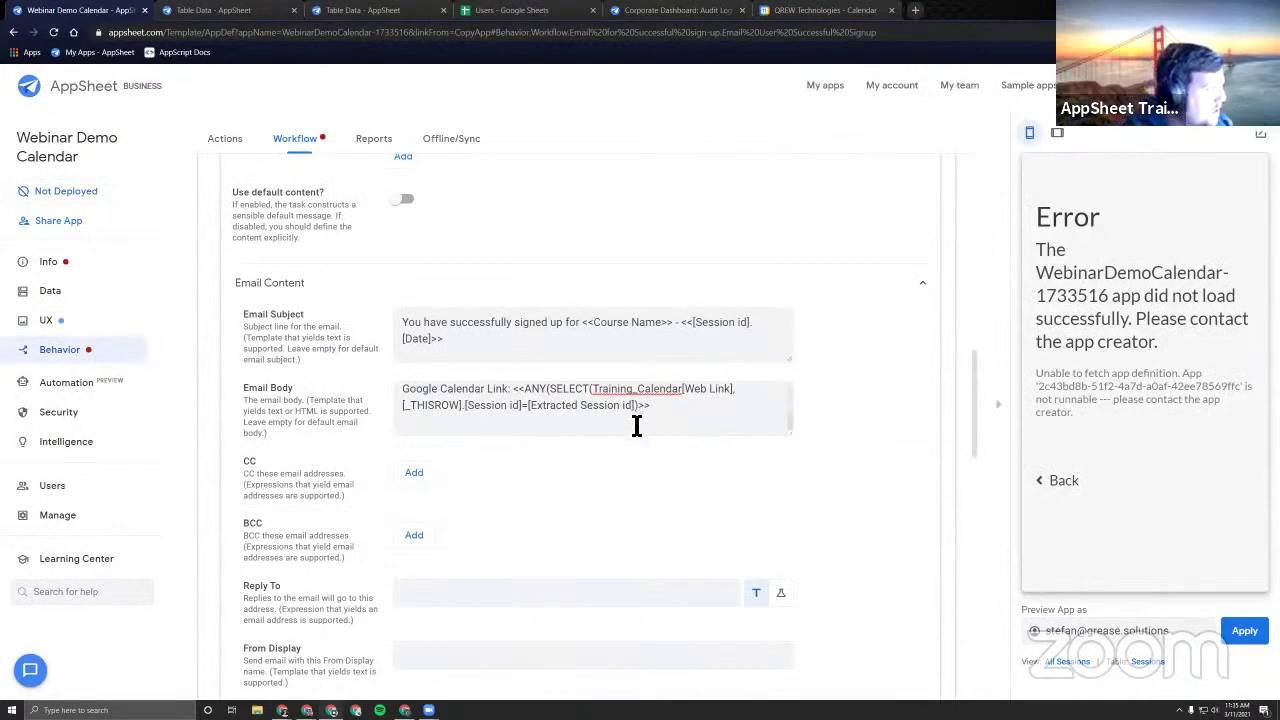
pyautogui.scroll(-1, 632, 405)
pyautogui.write(')>>')
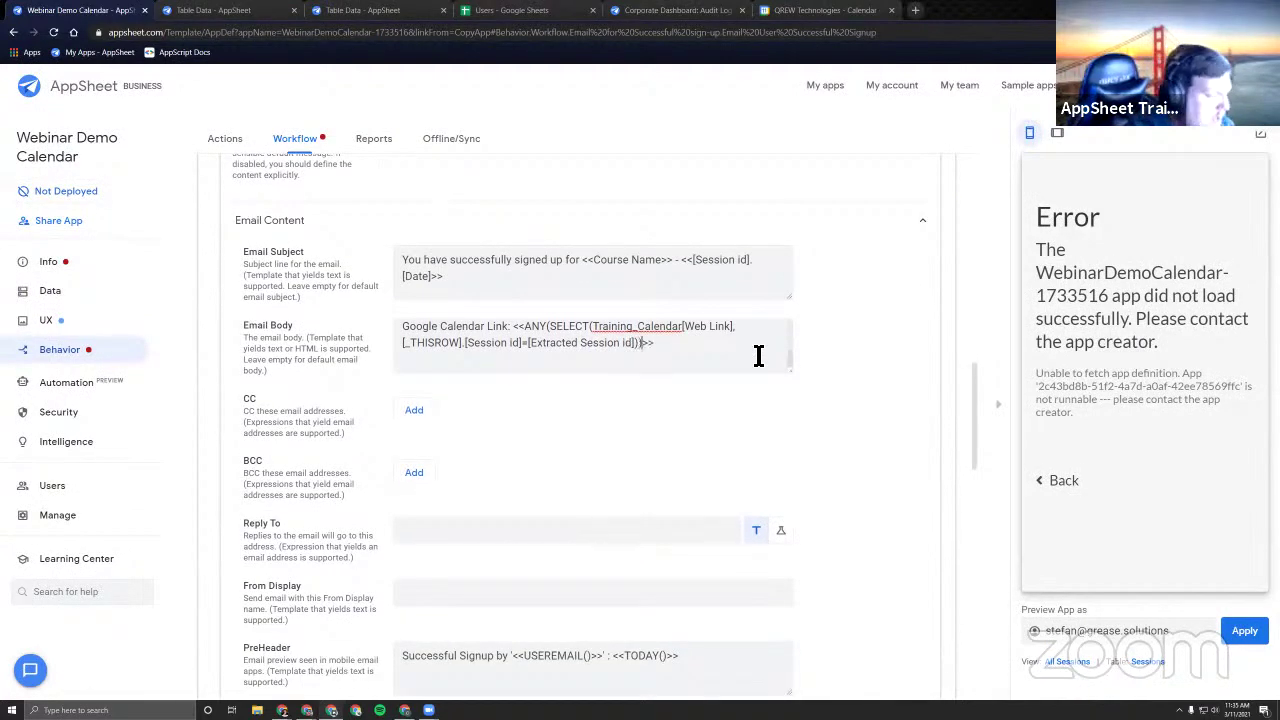
pyautogui.click(913, 357)
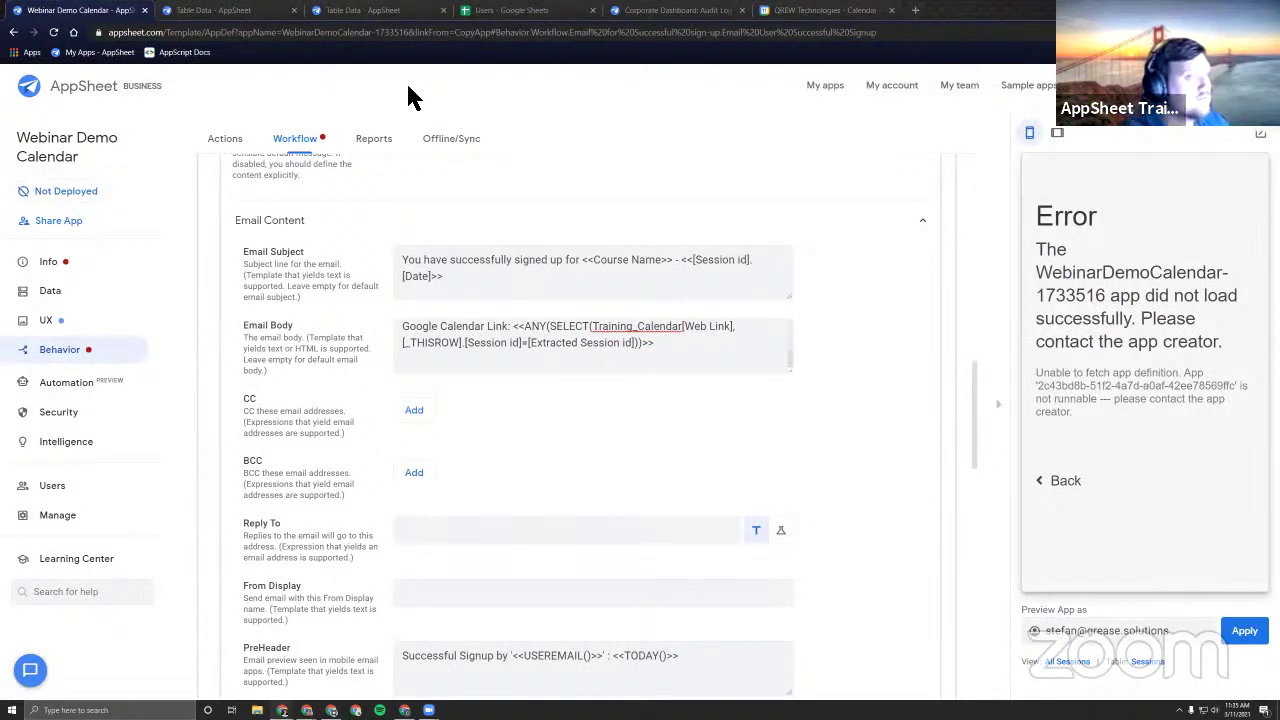
pyautogui.click(53, 32)
pyautogui.click(78, 266)
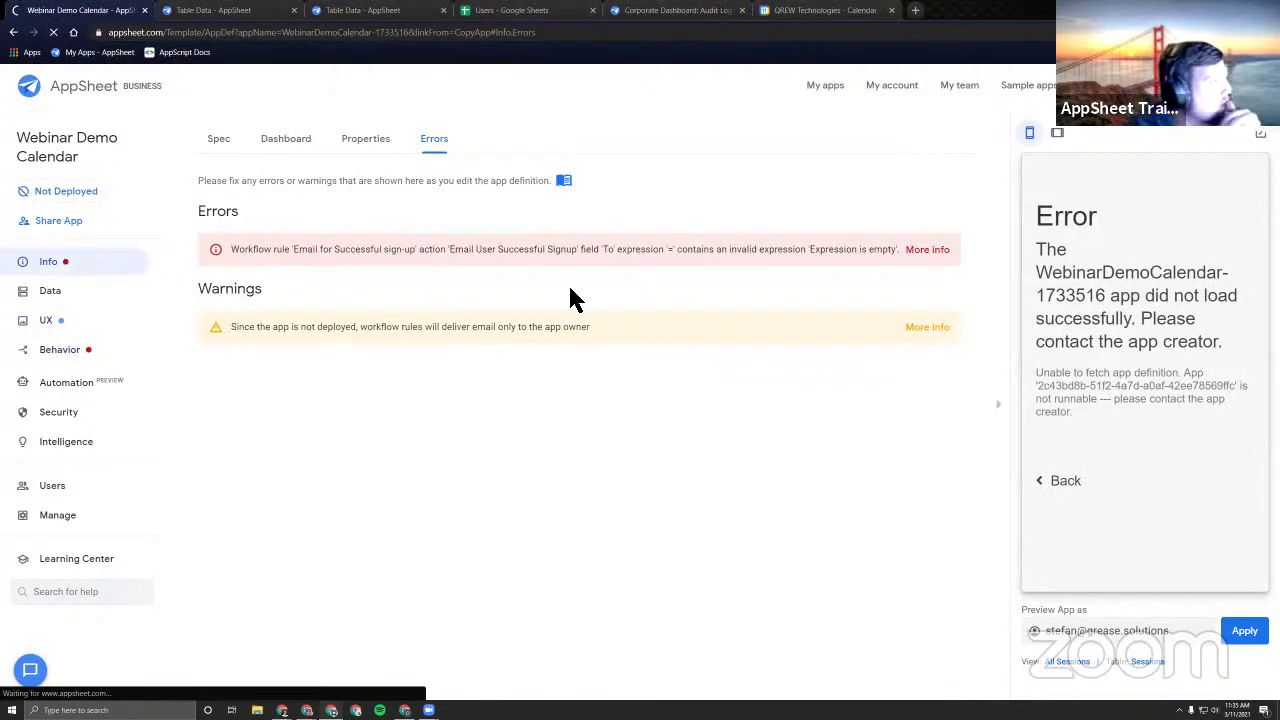
# Delete the empty second To recipient from the Email User Successful Signup task.
pyautogui.click(327, 257)
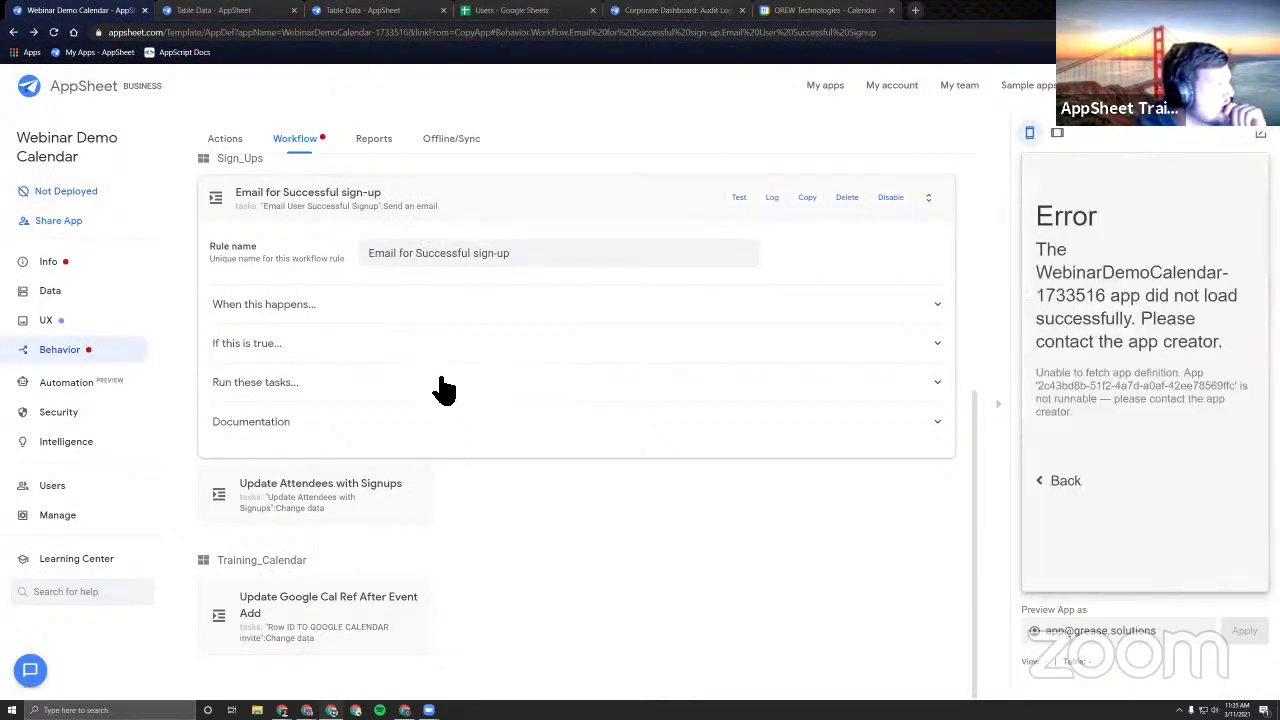
pyautogui.click(443, 390)
pyautogui.scroll(-2, 551, 451)
pyautogui.click(508, 243)
pyautogui.click(493, 412)
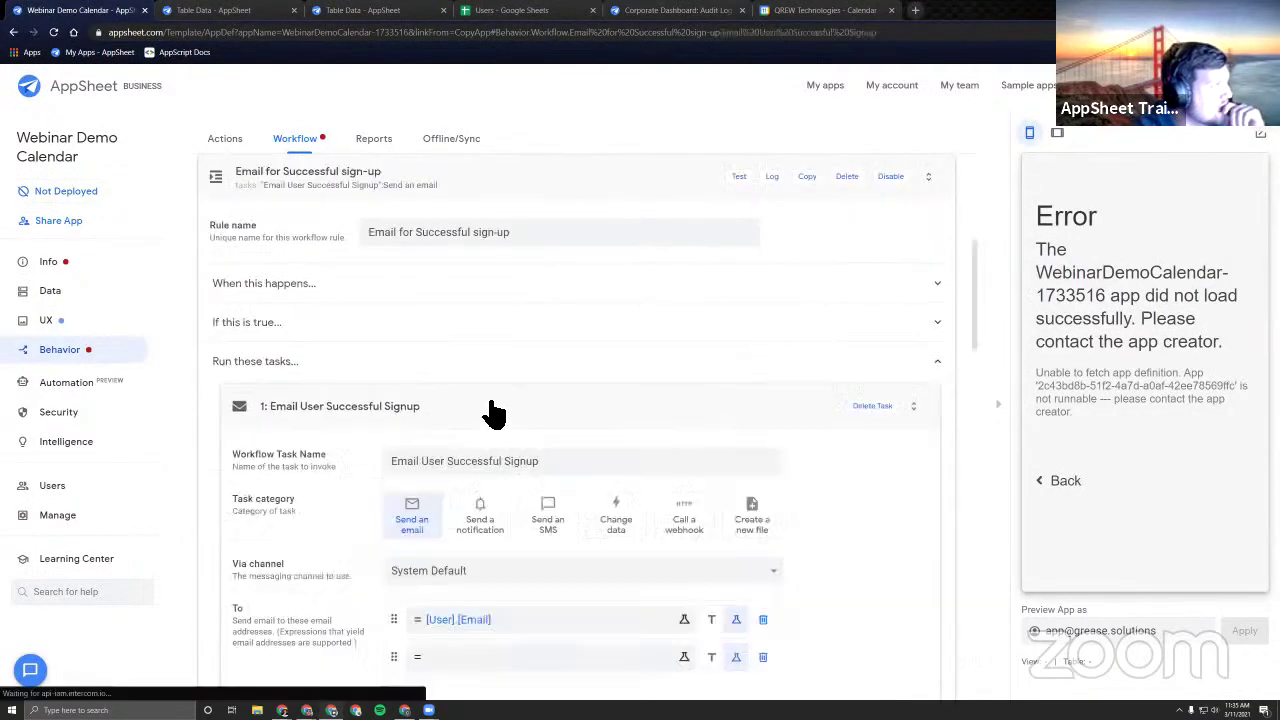
pyautogui.click(761, 427)
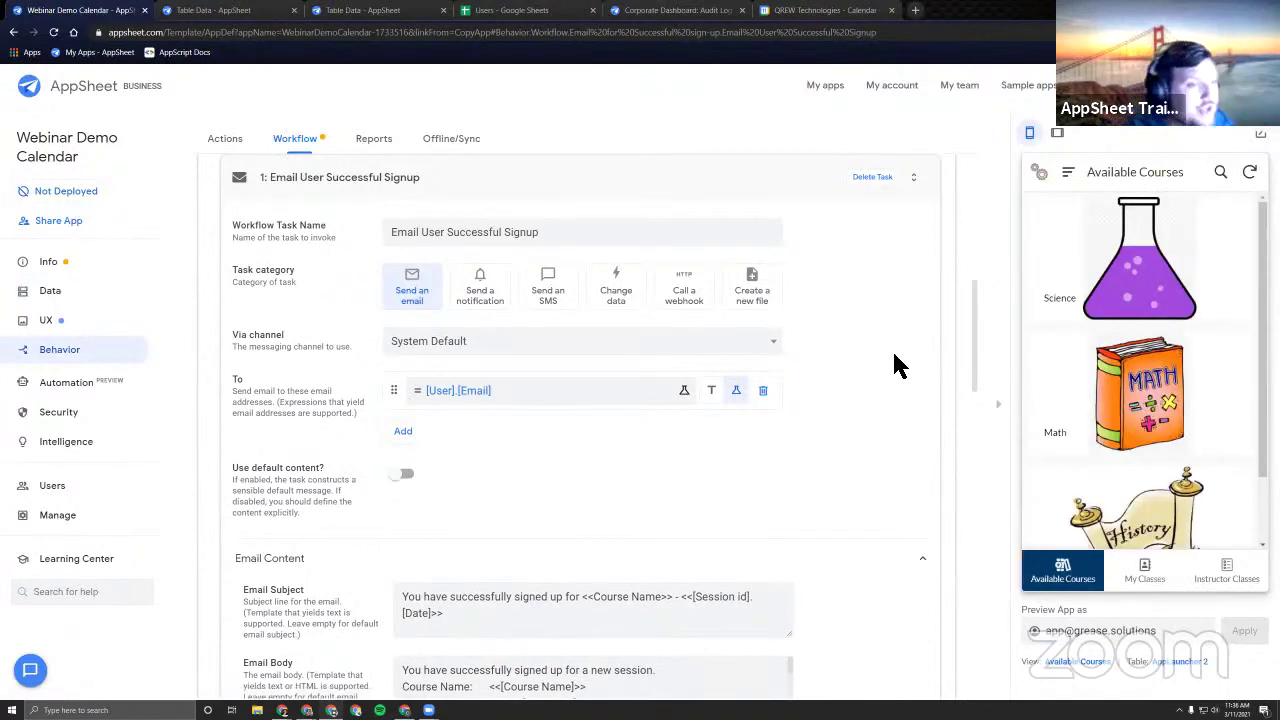
# Browse the preview's Instructor Classes, My Classes and Science course sessions views.
pyautogui.click(1226, 572)
pyautogui.click(1146, 580)
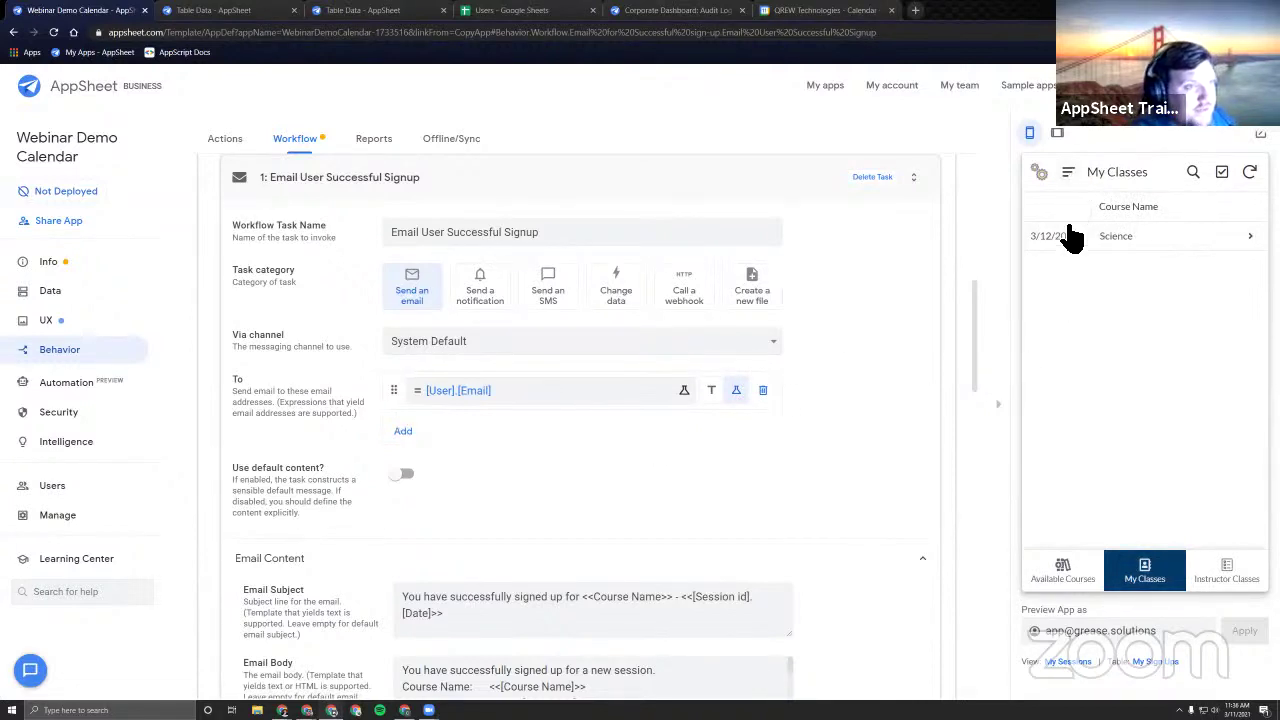
pyautogui.click(1062, 574)
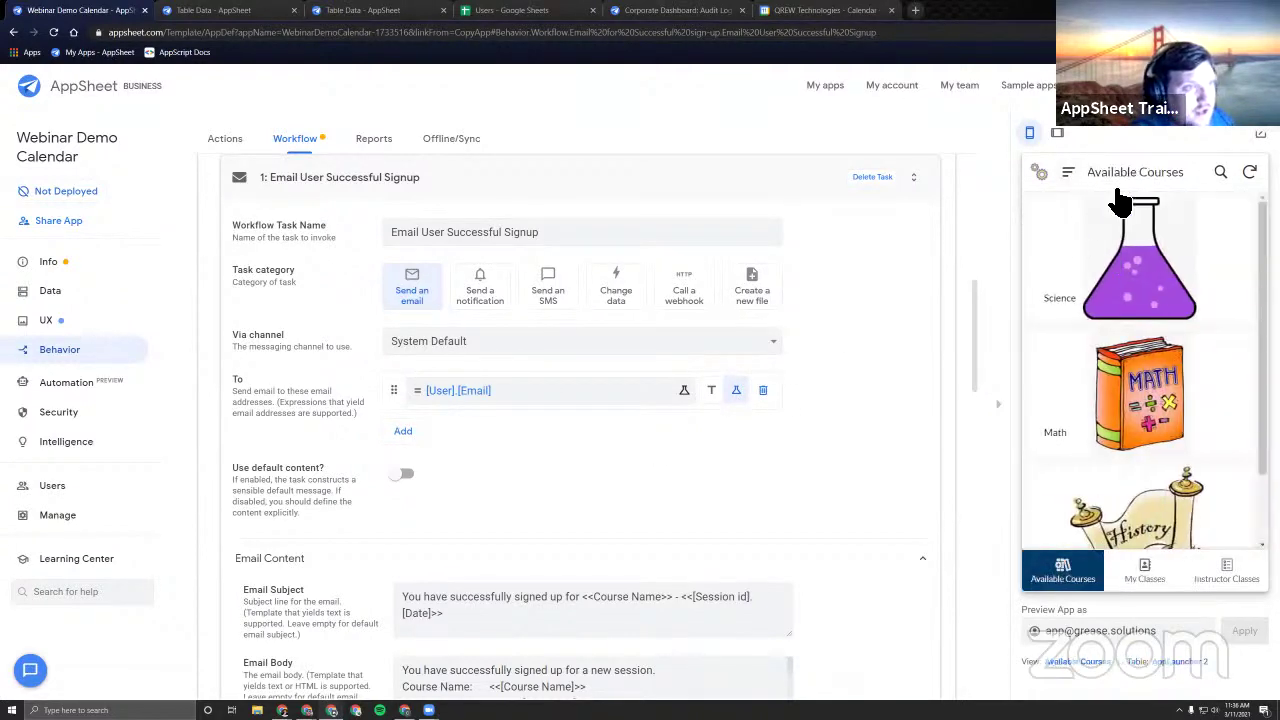
pyautogui.click(1147, 292)
pyautogui.click(1110, 236)
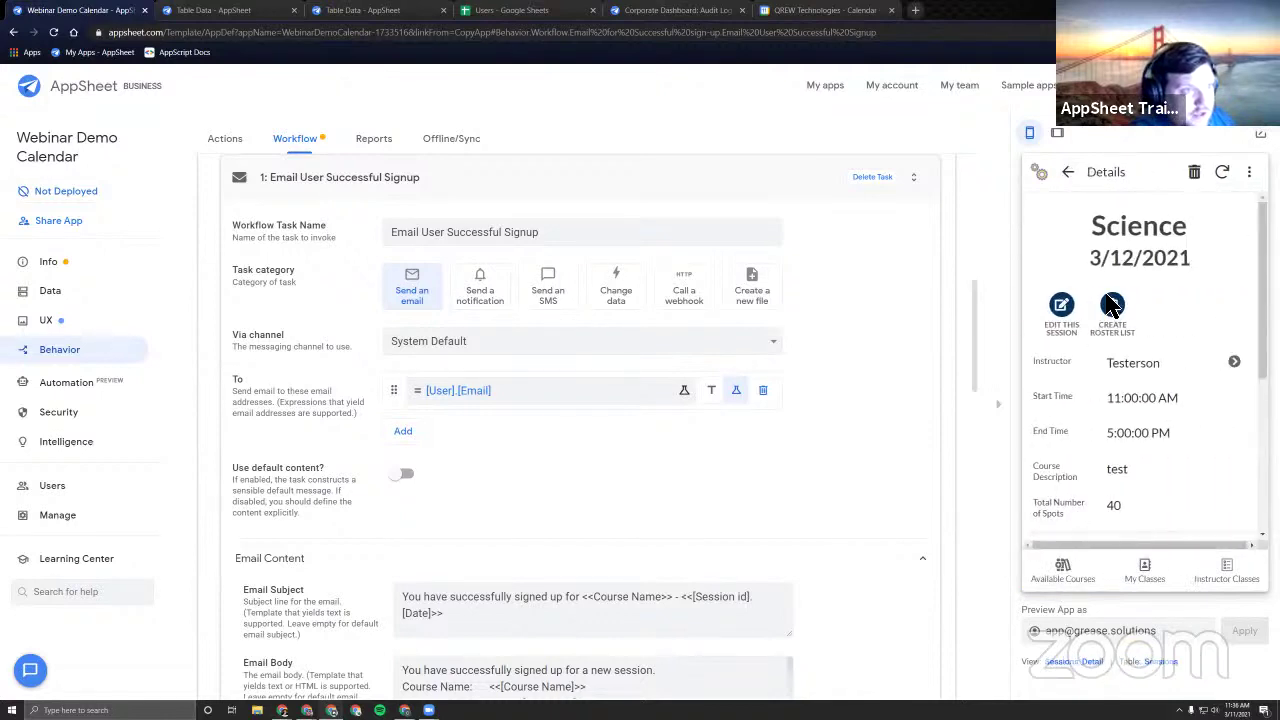
pyautogui.click(1068, 172)
pyautogui.click(1068, 172)
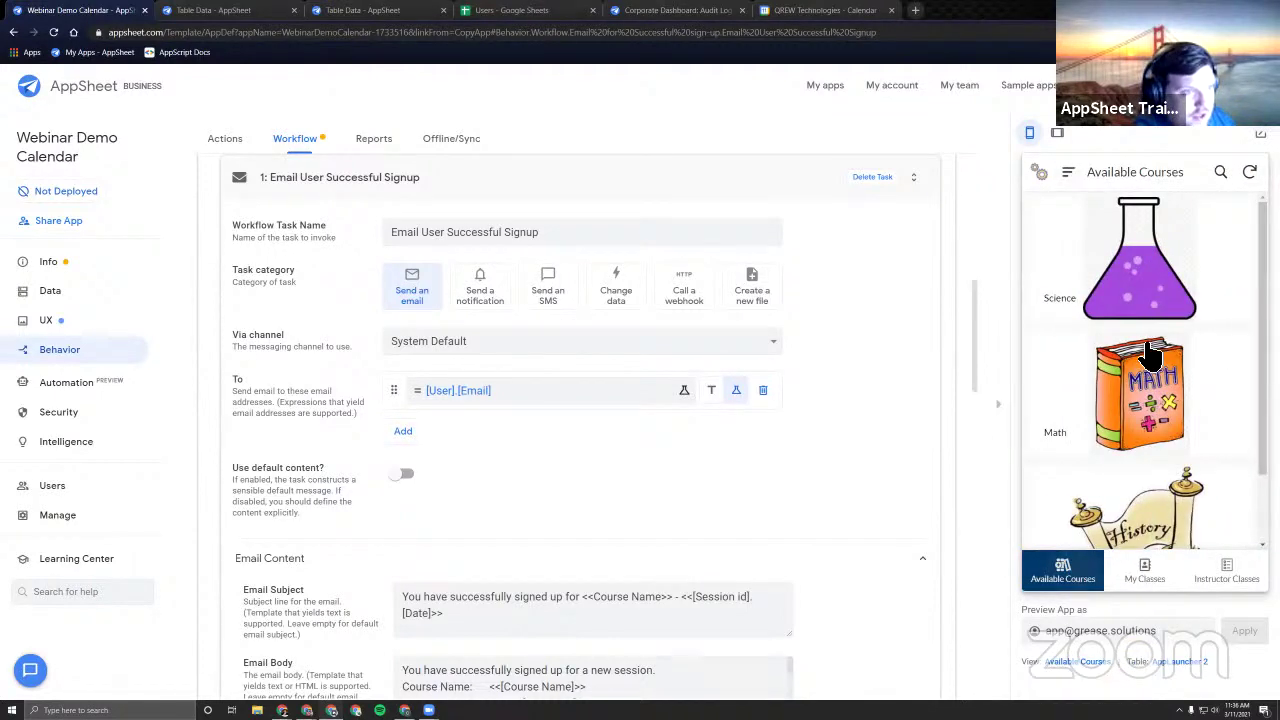
pyautogui.click(1140, 272)
# Start a new Science session with instructor Testerson, adjusting the date and end hour to 12.
pyautogui.click(1237, 522)
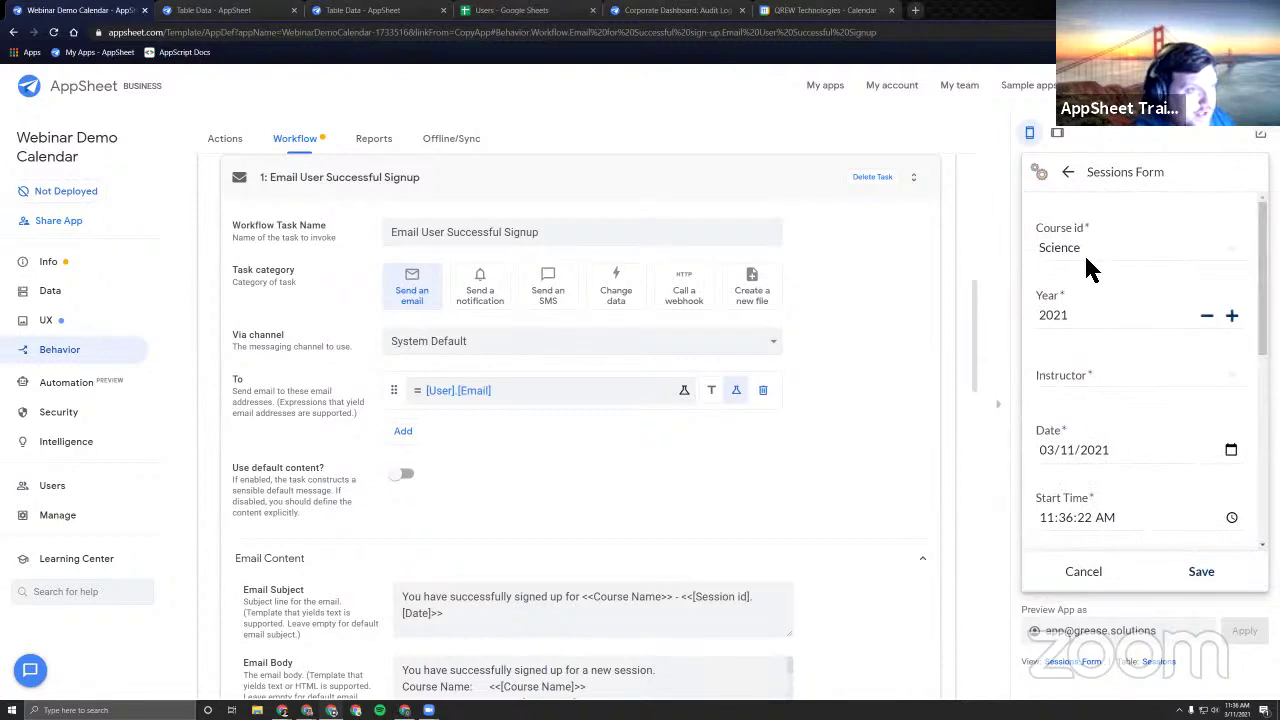
pyautogui.click(1128, 360)
pyautogui.click(1110, 288)
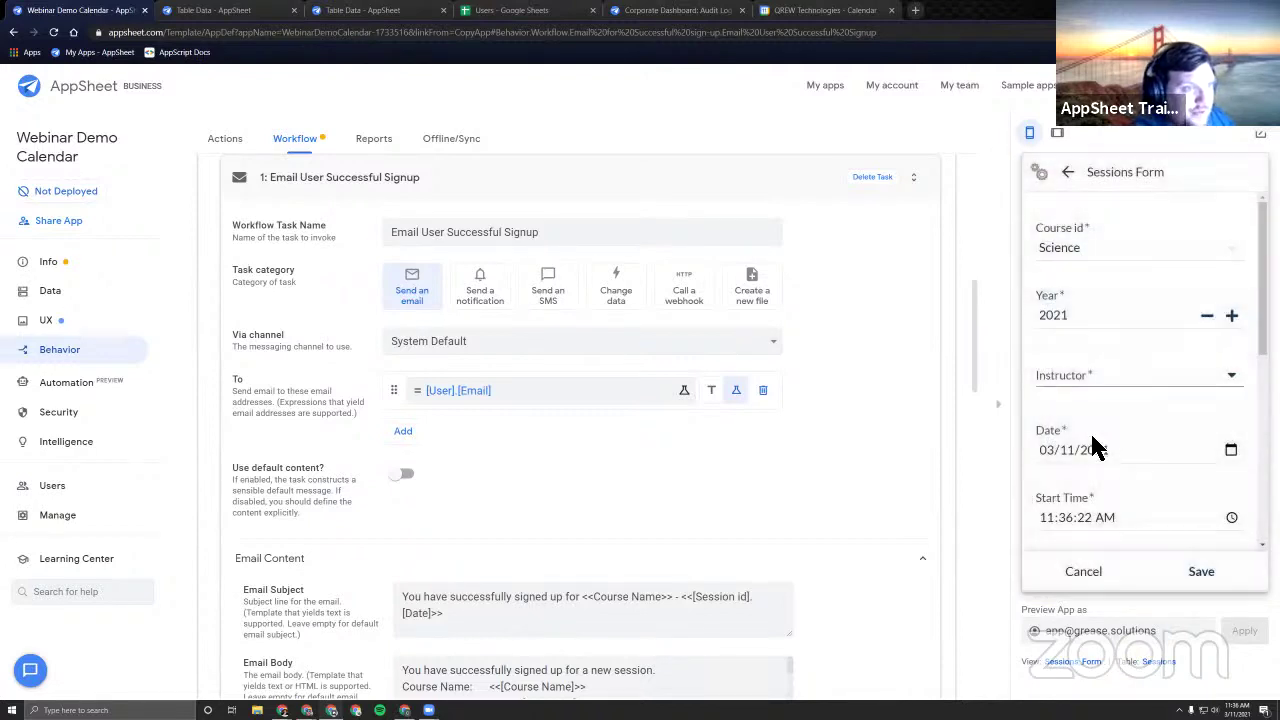
pyautogui.click(1064, 451)
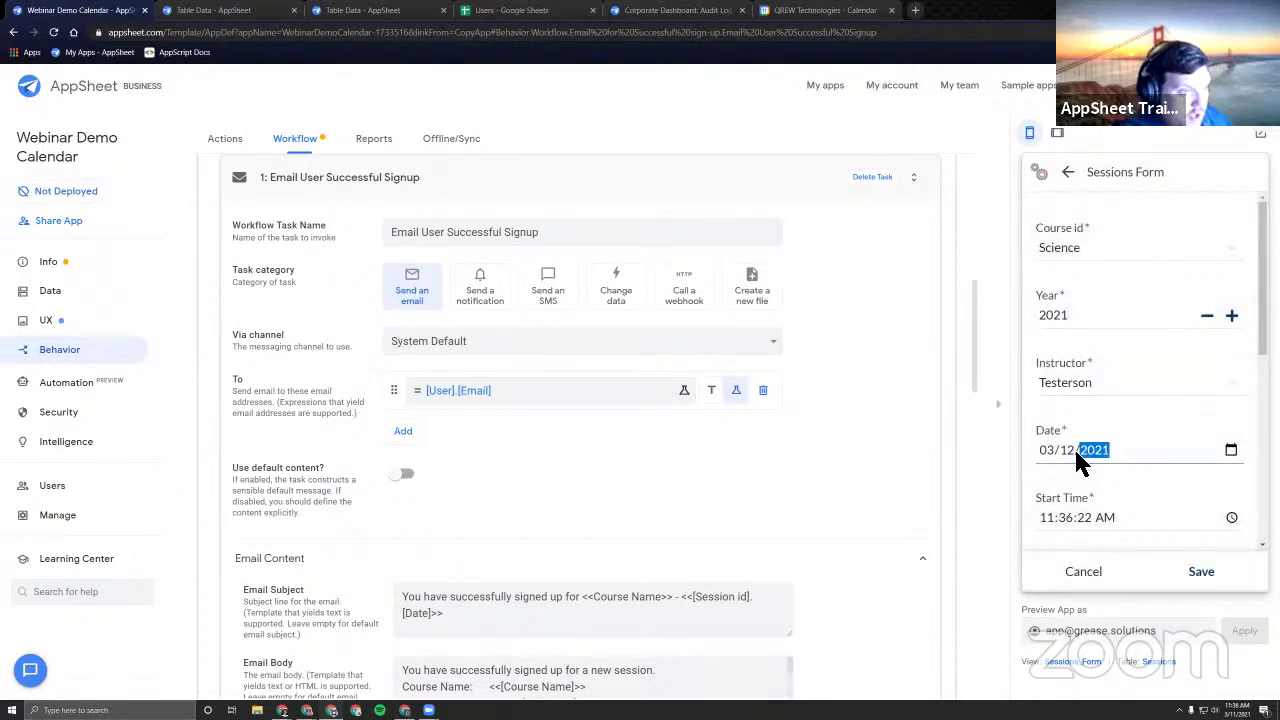
pyautogui.scroll(-1, 1077, 455)
pyautogui.click(1066, 474)
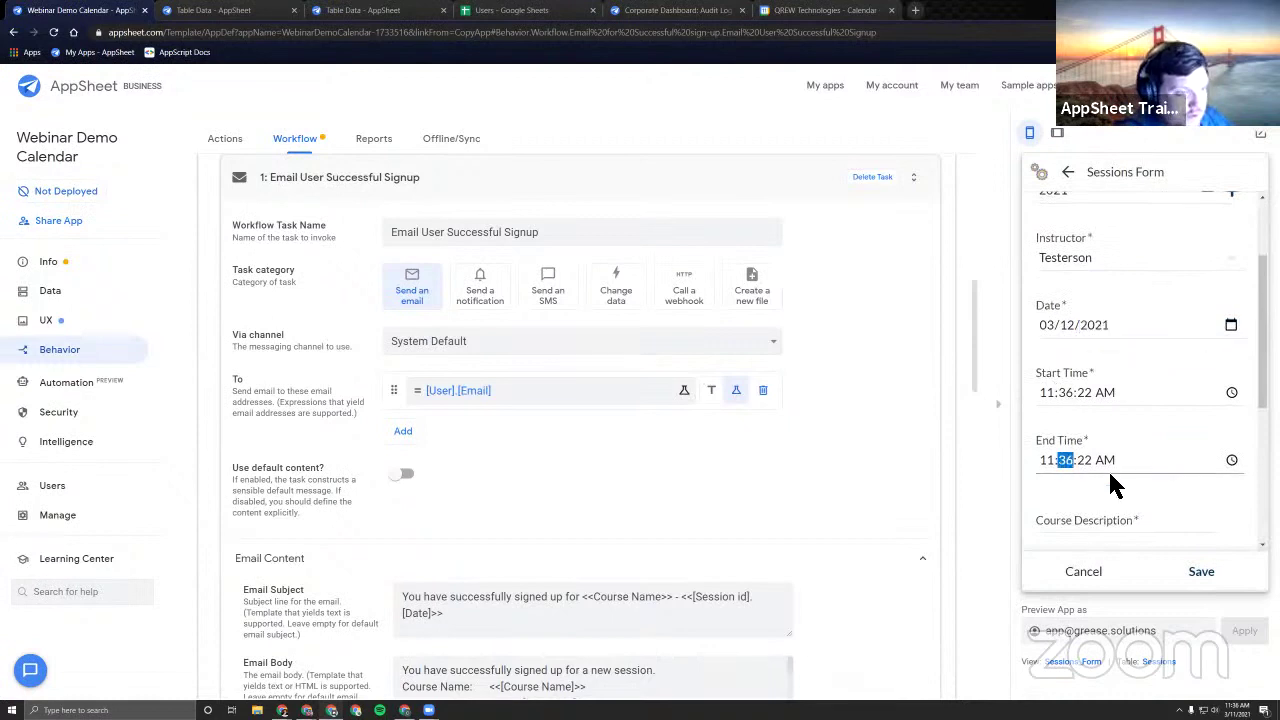
pyautogui.press('Left')
pyautogui.press('Up')
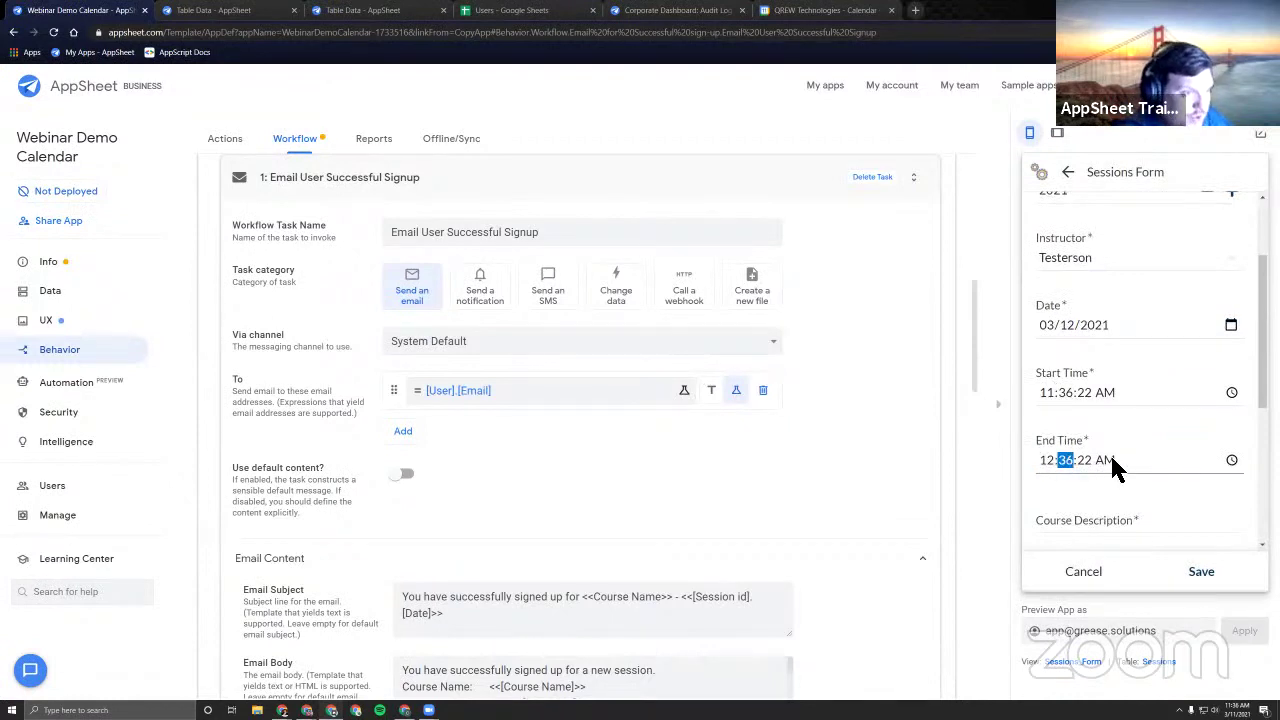
pyautogui.scroll(-1, 1120, 400)
pyautogui.scroll(-1, 1118, 380)
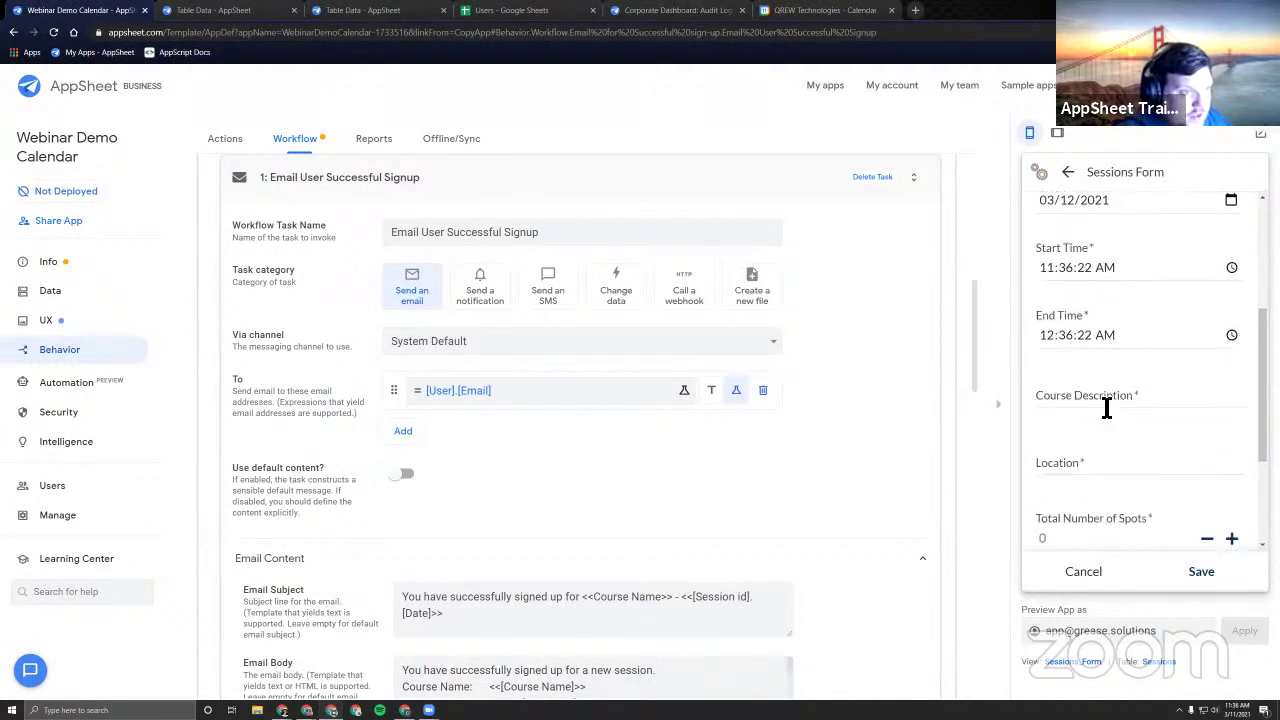
# Enter 'test' for Course Description and Location, 0 spots, and No for another session.
pyautogui.click(1104, 405)
pyautogui.write('test')
pyautogui.click(1077, 476)
pyautogui.write('test')
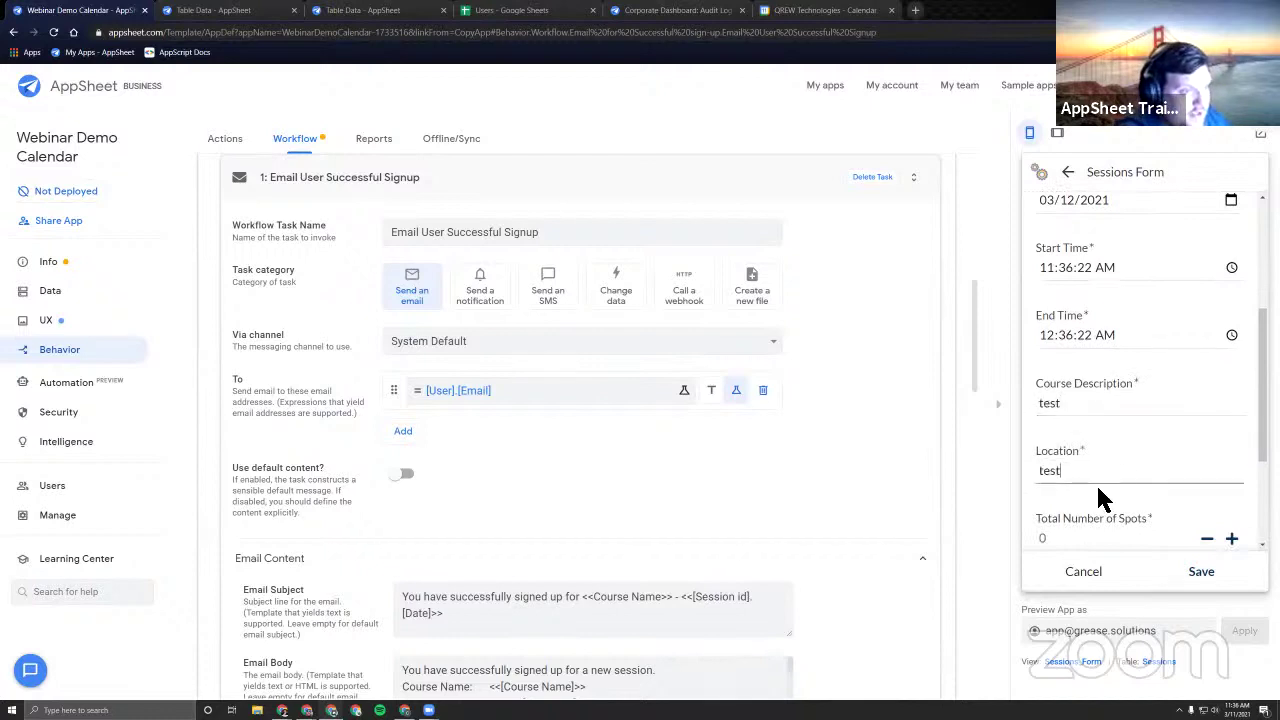
pyautogui.scroll(-3, 1096, 483)
pyautogui.click(1093, 364)
pyautogui.write('0')
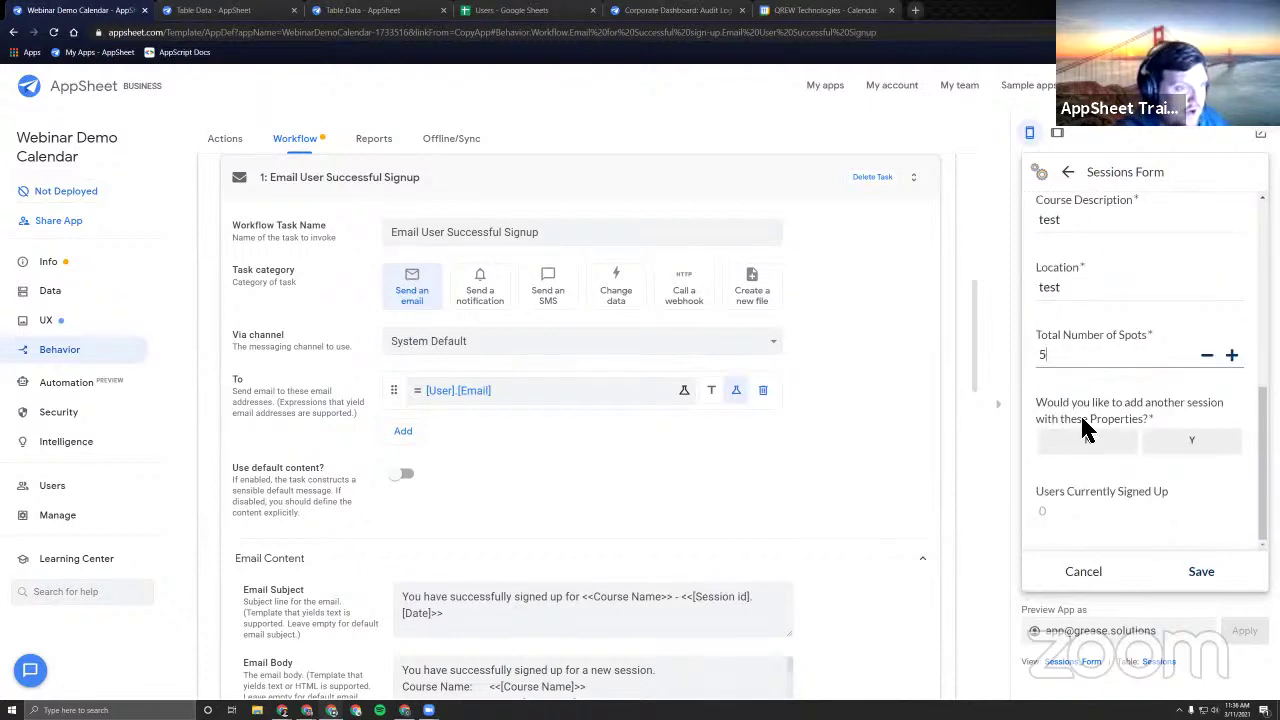
pyautogui.click(1088, 440)
# Save the new session and add it as a Google Calendar event.
pyautogui.click(1222, 582)
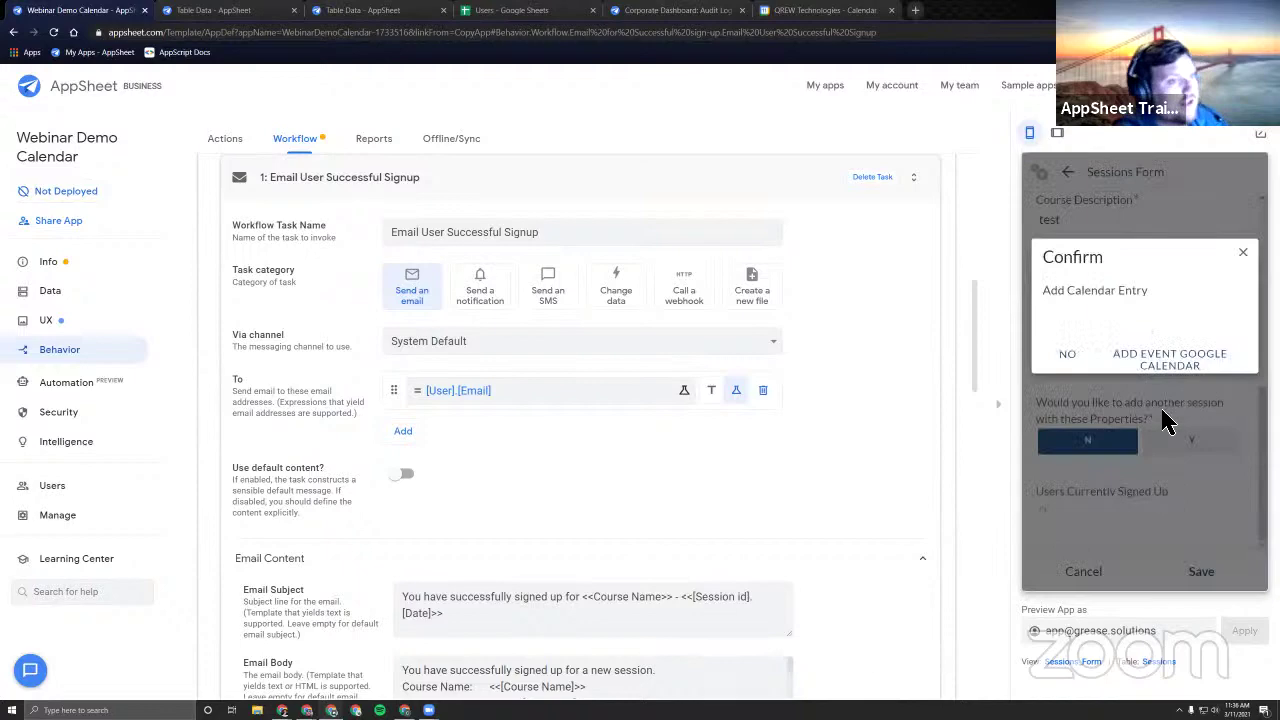
pyautogui.click(1192, 366)
pyautogui.click(1251, 172)
# Delete the Math and Science calendar events without emailing guests, then reload to confirm.
pyautogui.click(815, 10)
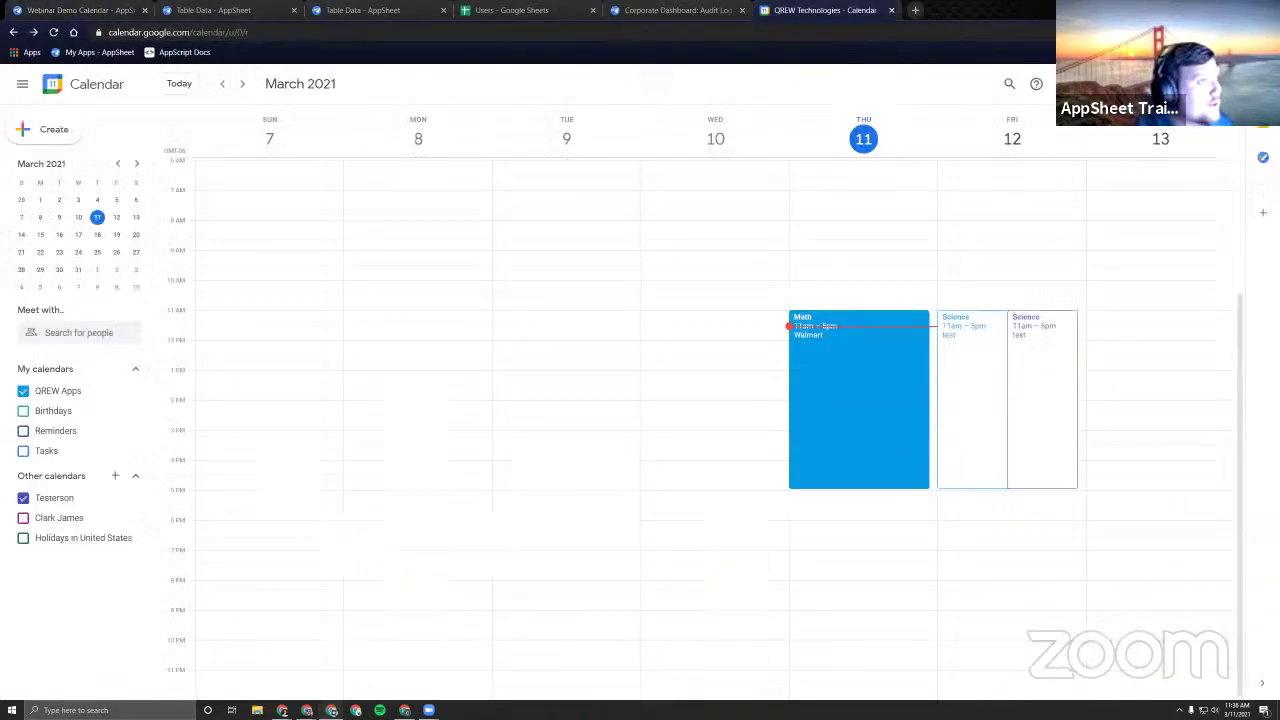
pyautogui.click(875, 368)
pyautogui.click(690, 258)
pyautogui.click(966, 363)
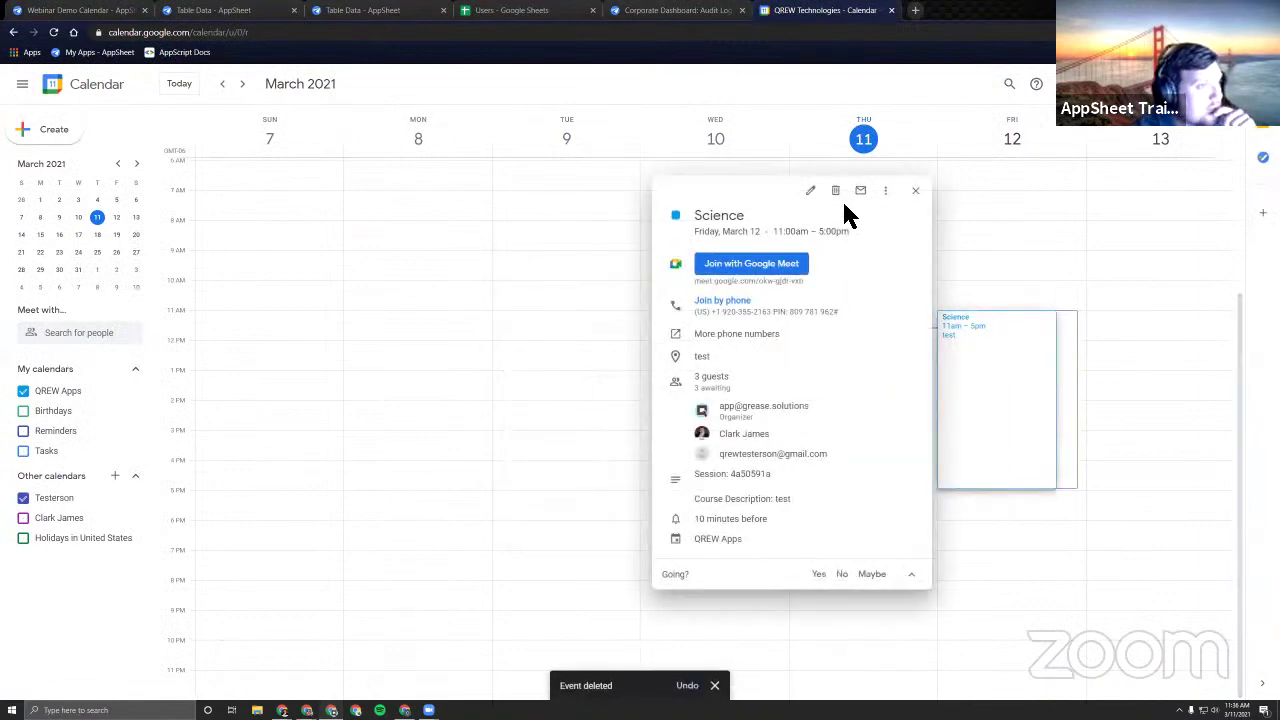
pyautogui.click(836, 193)
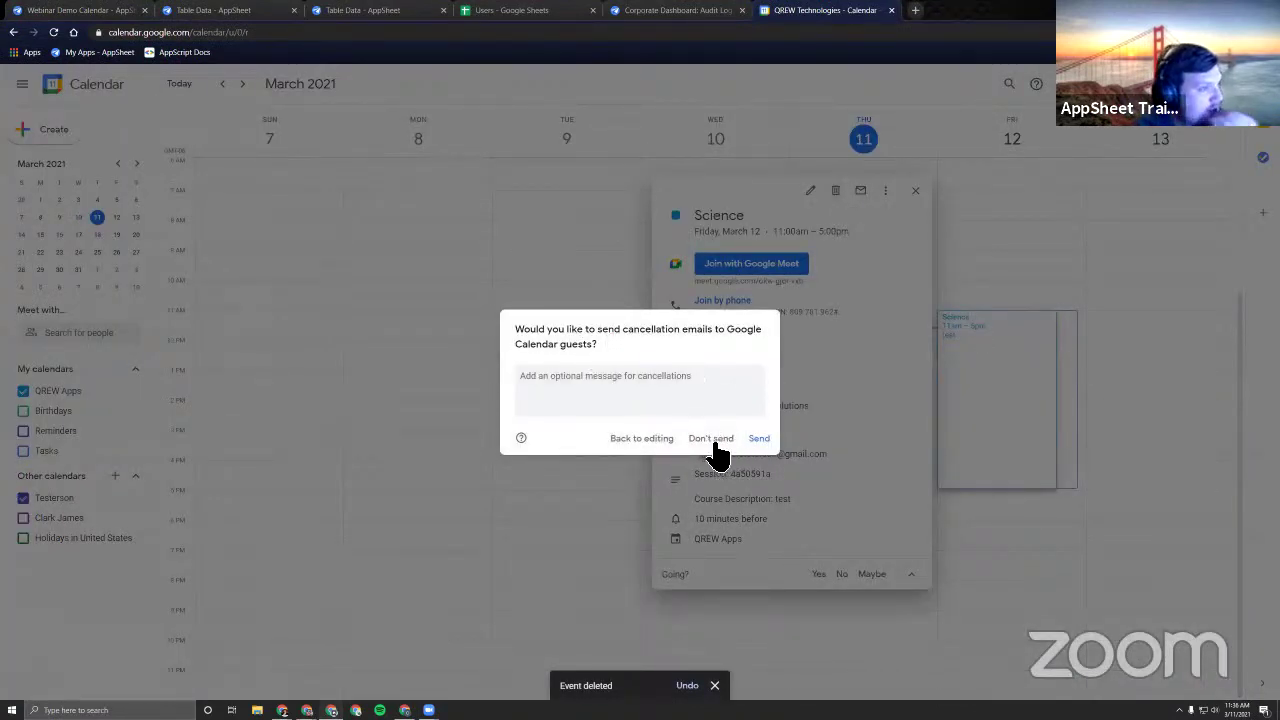
pyautogui.click(712, 441)
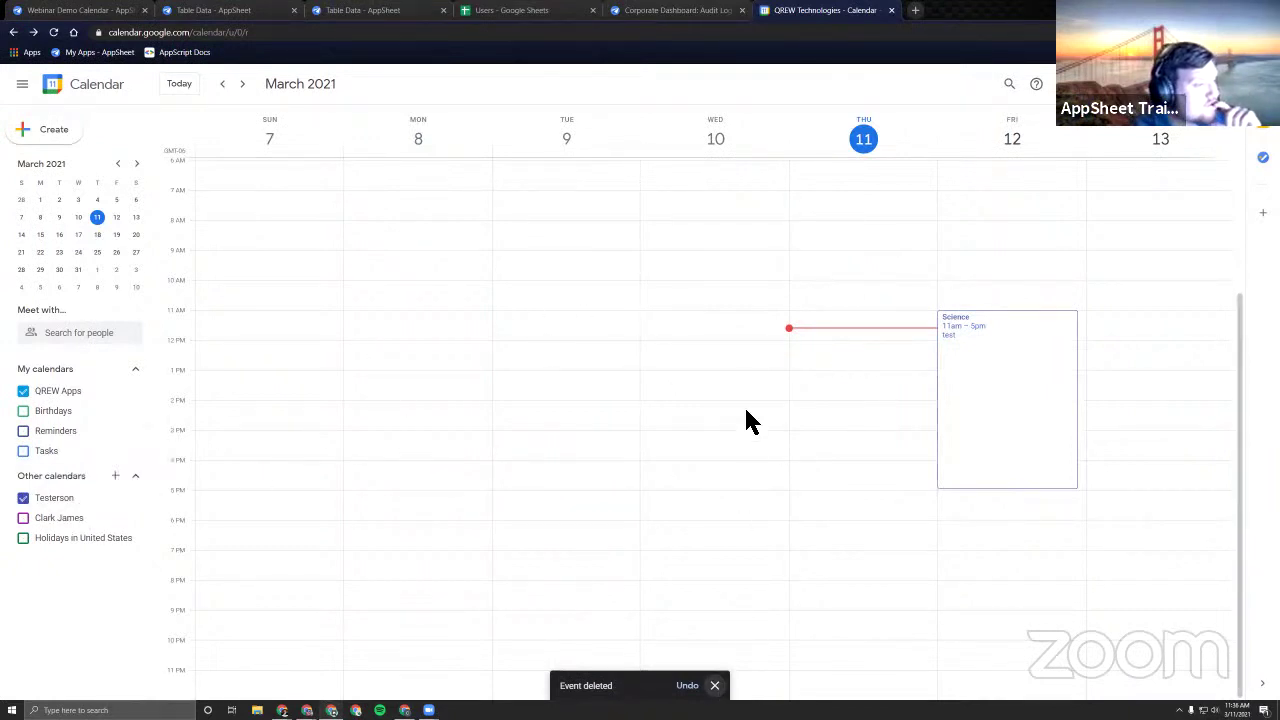
pyautogui.click(53, 32)
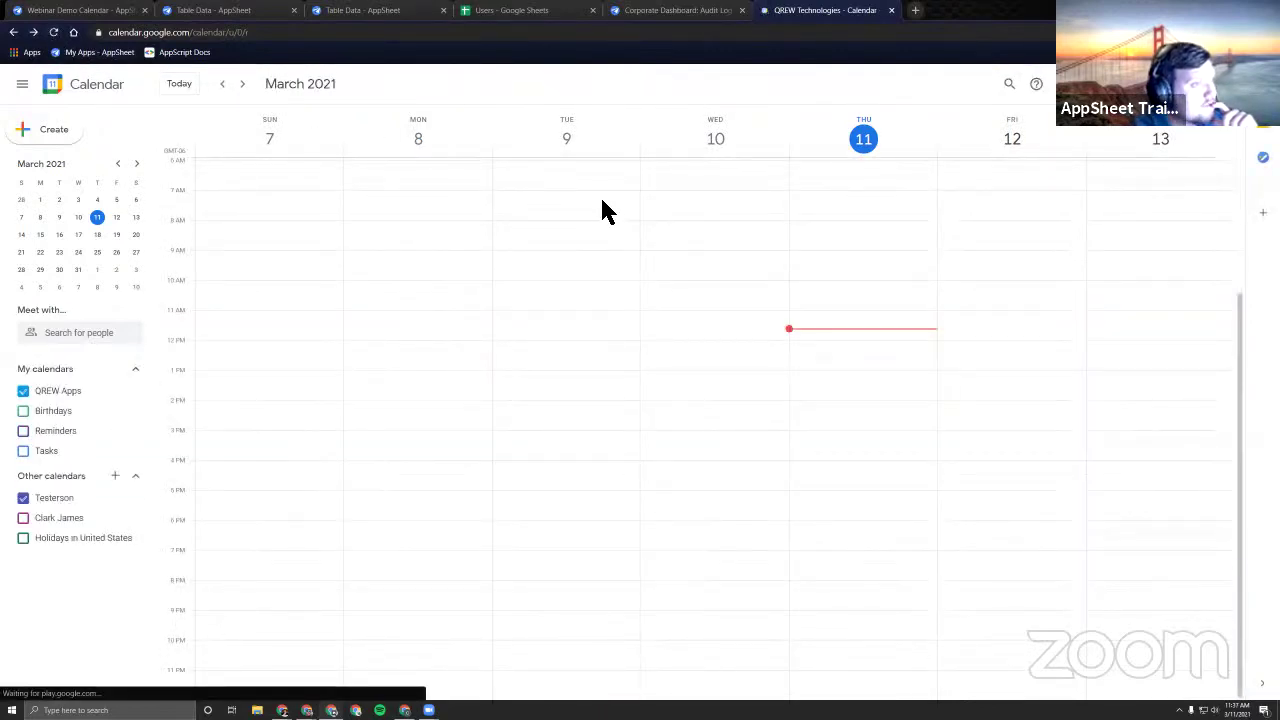
pyautogui.click(680, 12)
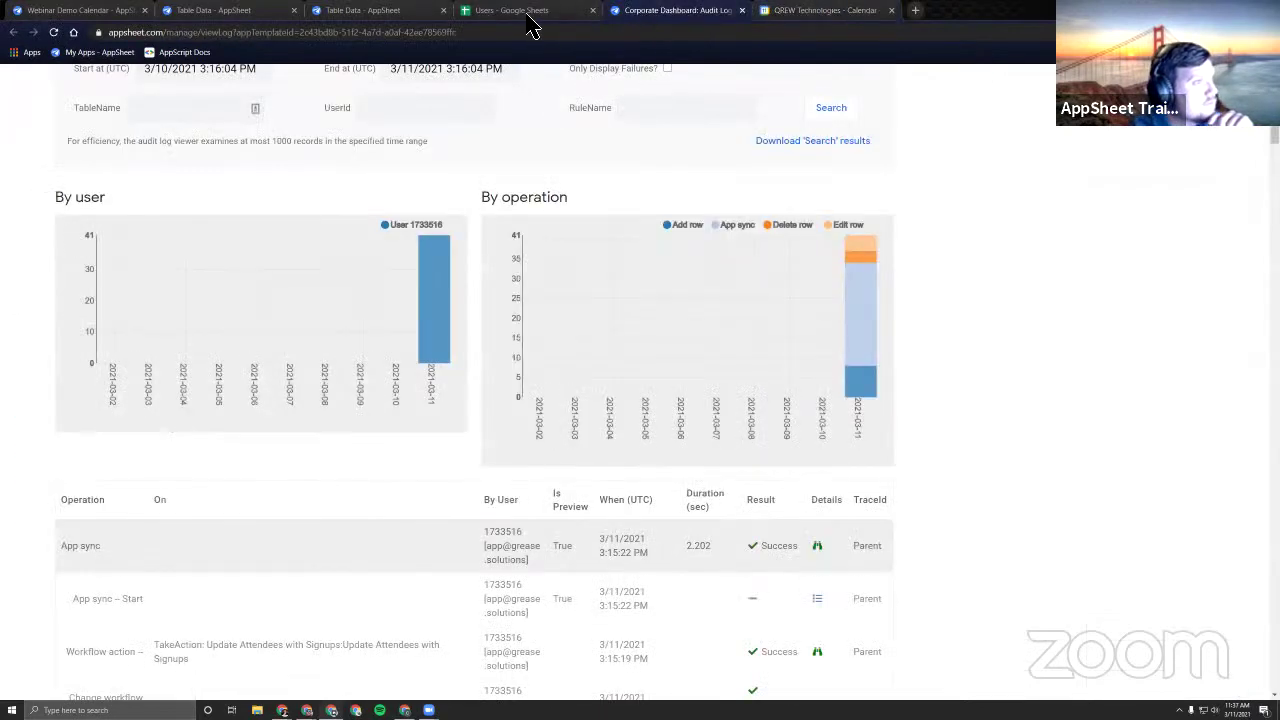
# Check cells K5, K4 and header K1 of the Sessions sheet's Google Calendar Invite column.
pyautogui.click(530, 12)
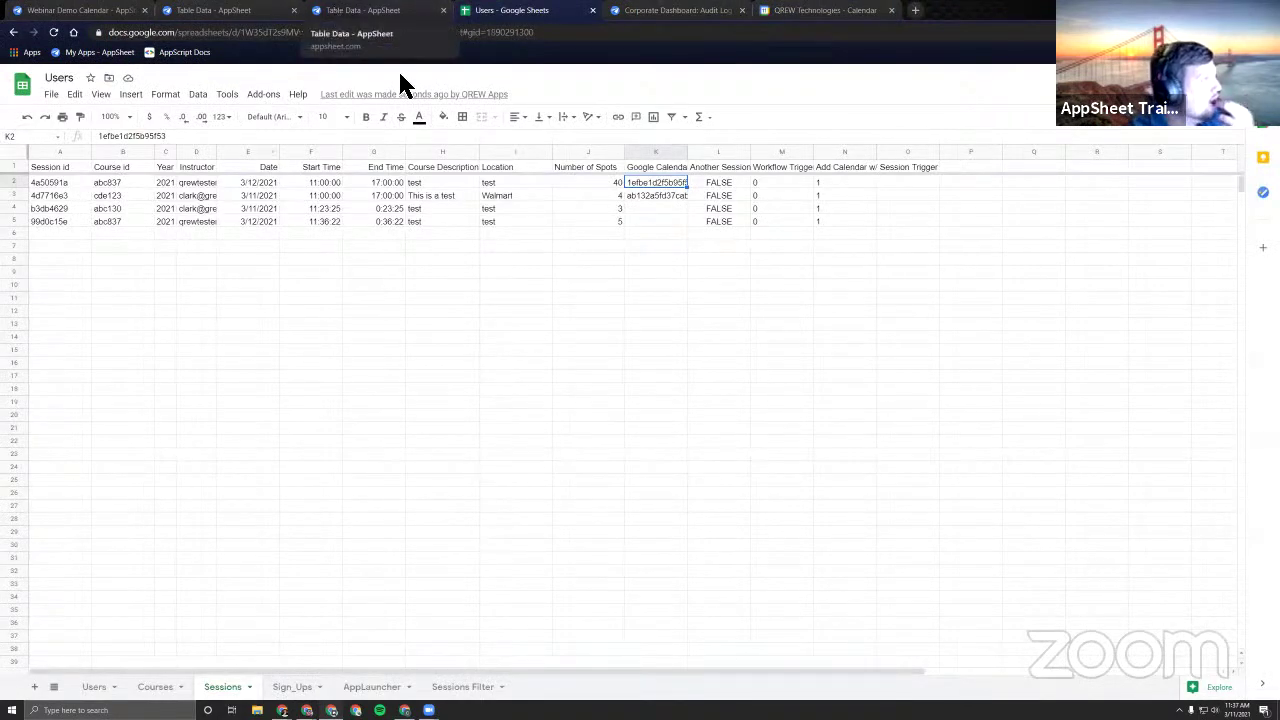
pyautogui.click(652, 221)
pyautogui.click(656, 246)
pyautogui.click(650, 222)
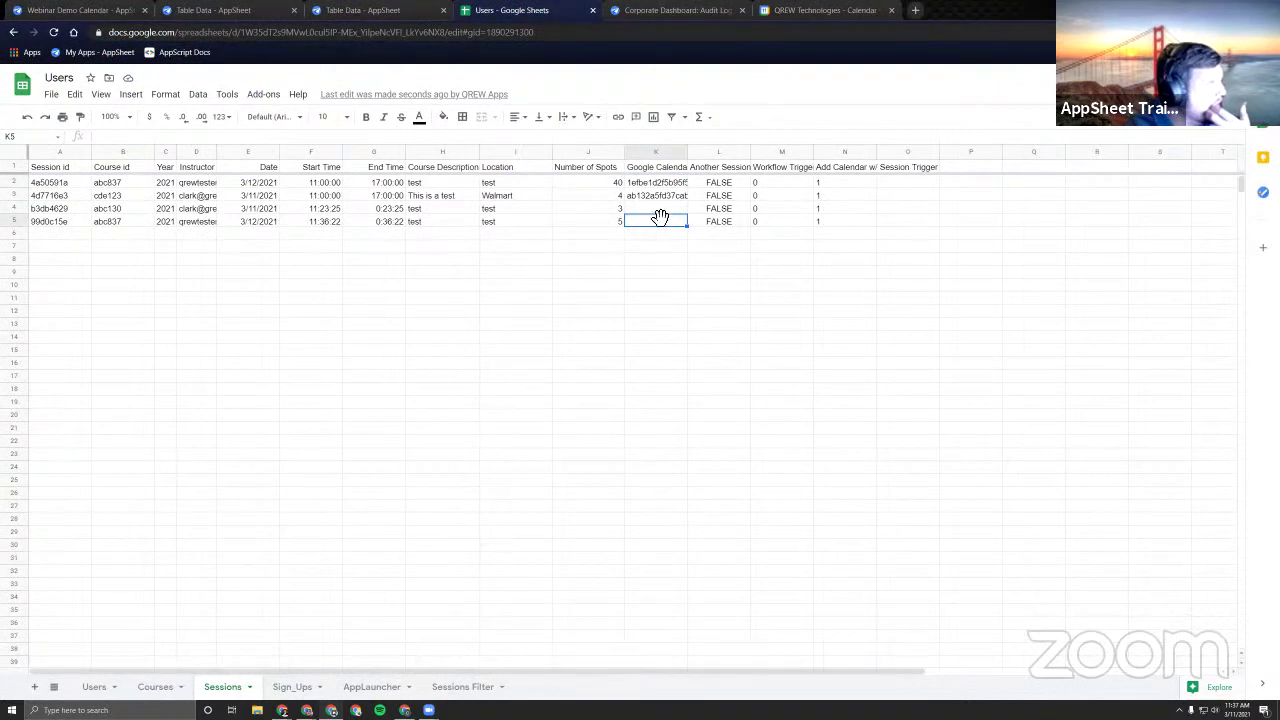
pyautogui.click(641, 210)
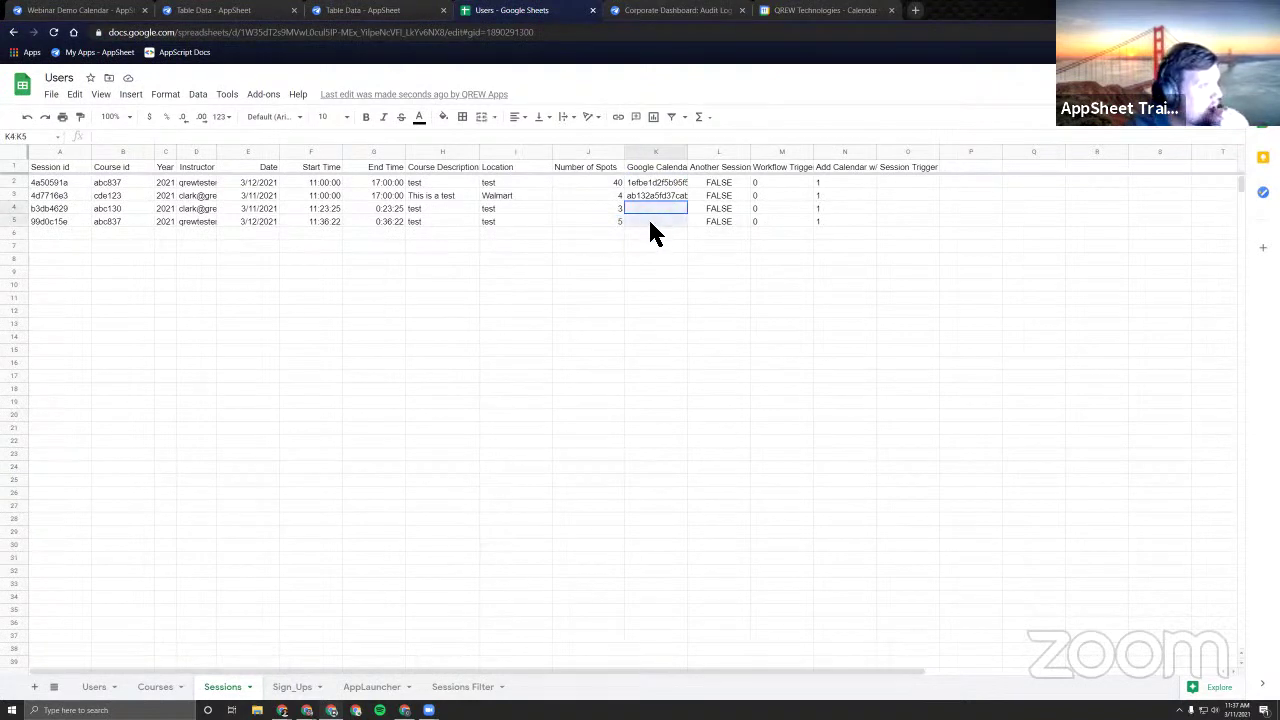
pyautogui.click(664, 171)
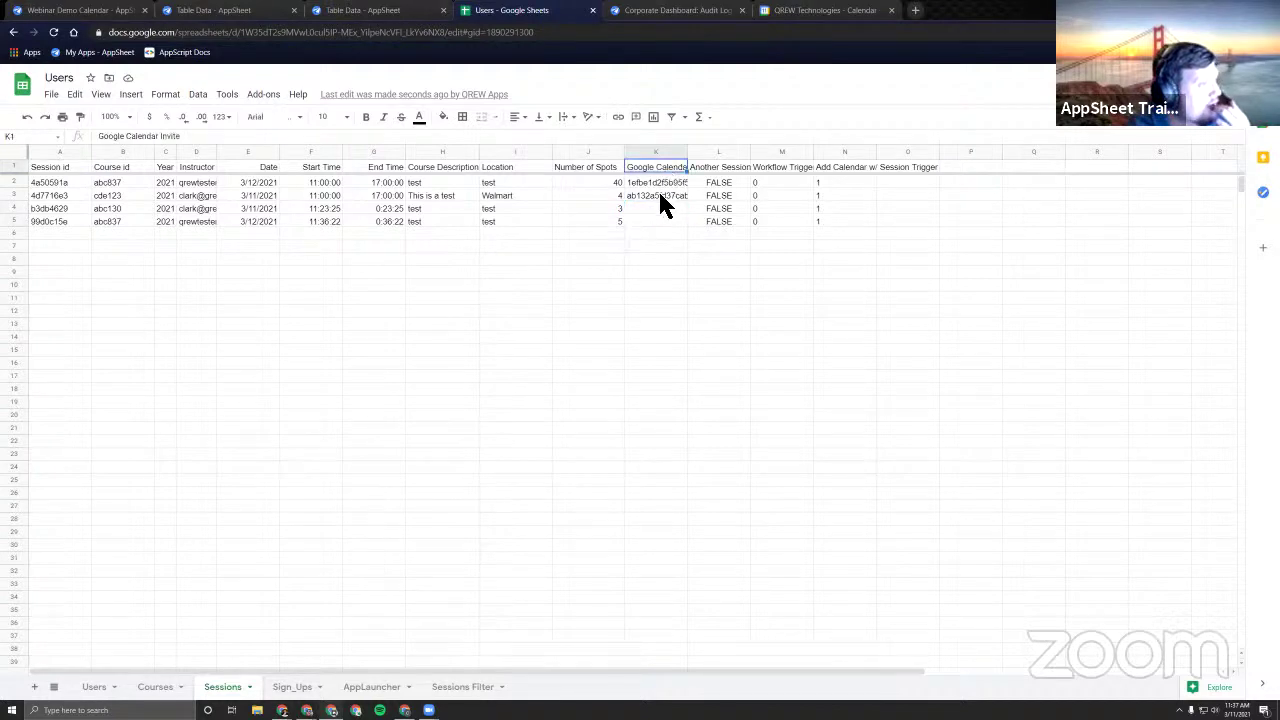
pyautogui.click(94, 12)
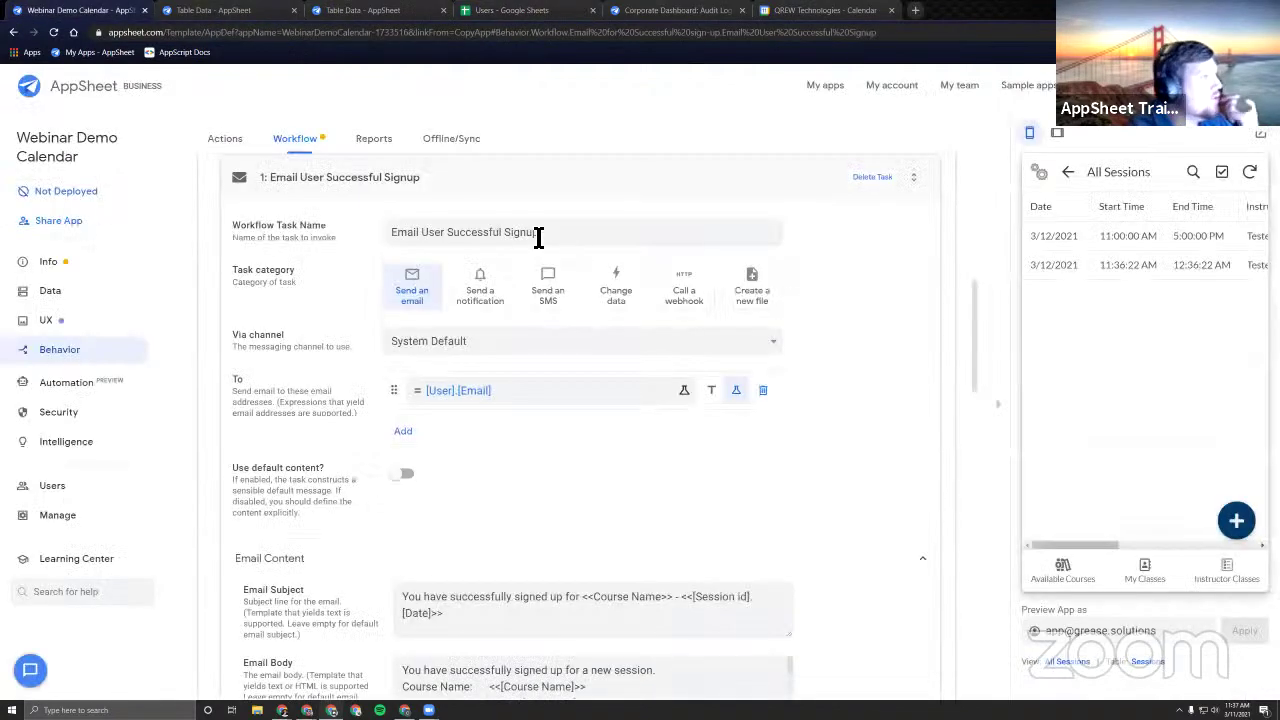
# Review Training_Calendar's Row ID initial value UNIQUEID()&UNIQUEID() and save it unchanged.
pyautogui.click(72, 292)
pyautogui.click(284, 141)
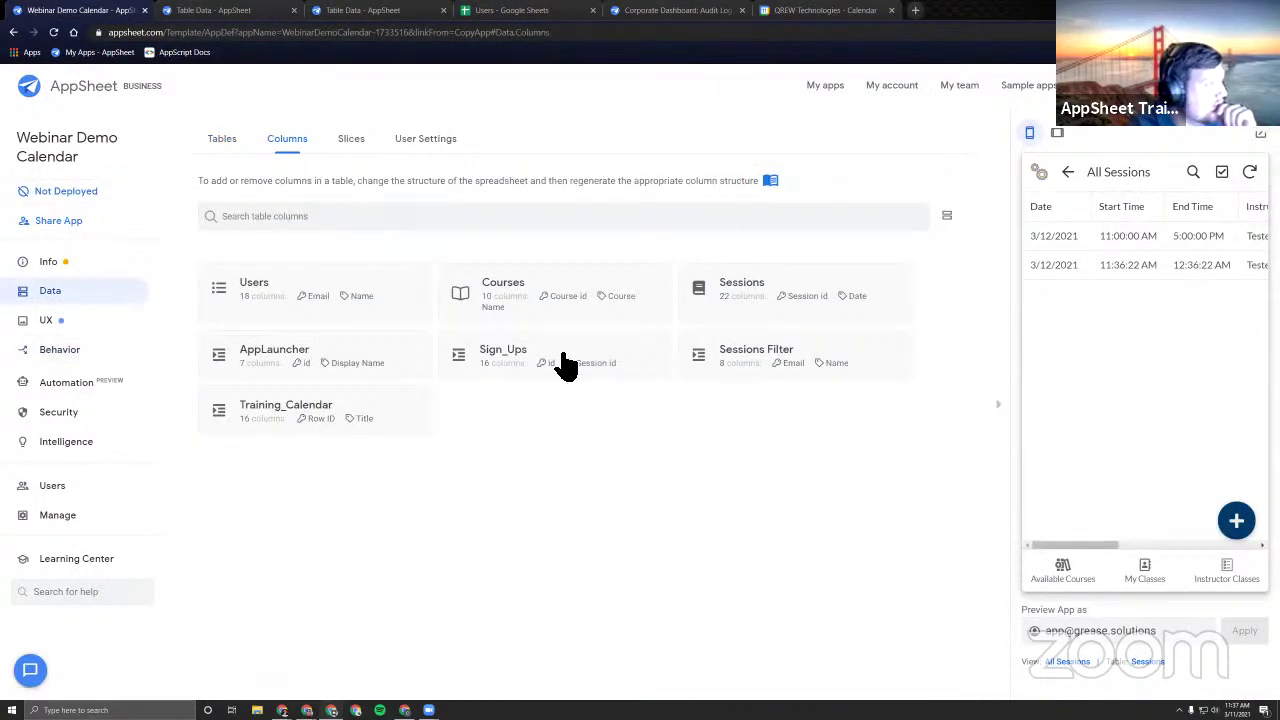
pyautogui.click(390, 413)
pyautogui.hscroll(3, 640, 400)
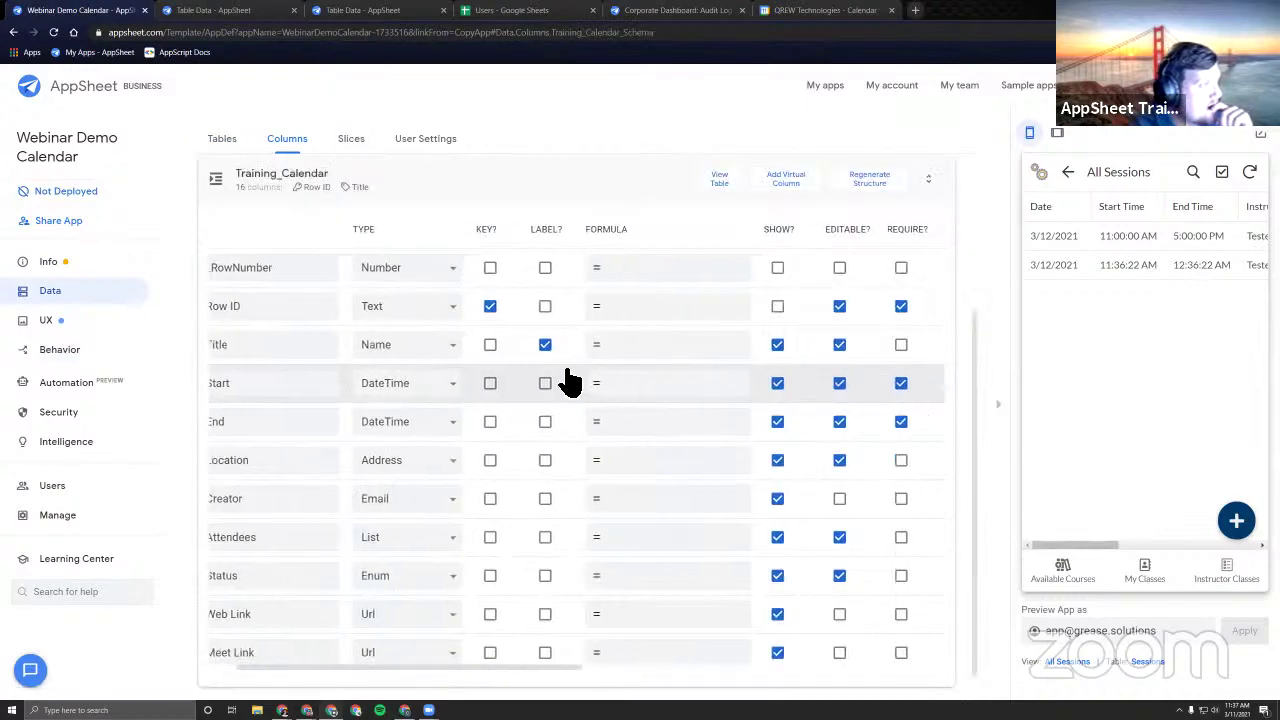
pyautogui.hscroll(2, 607, 385)
pyautogui.click(863, 310)
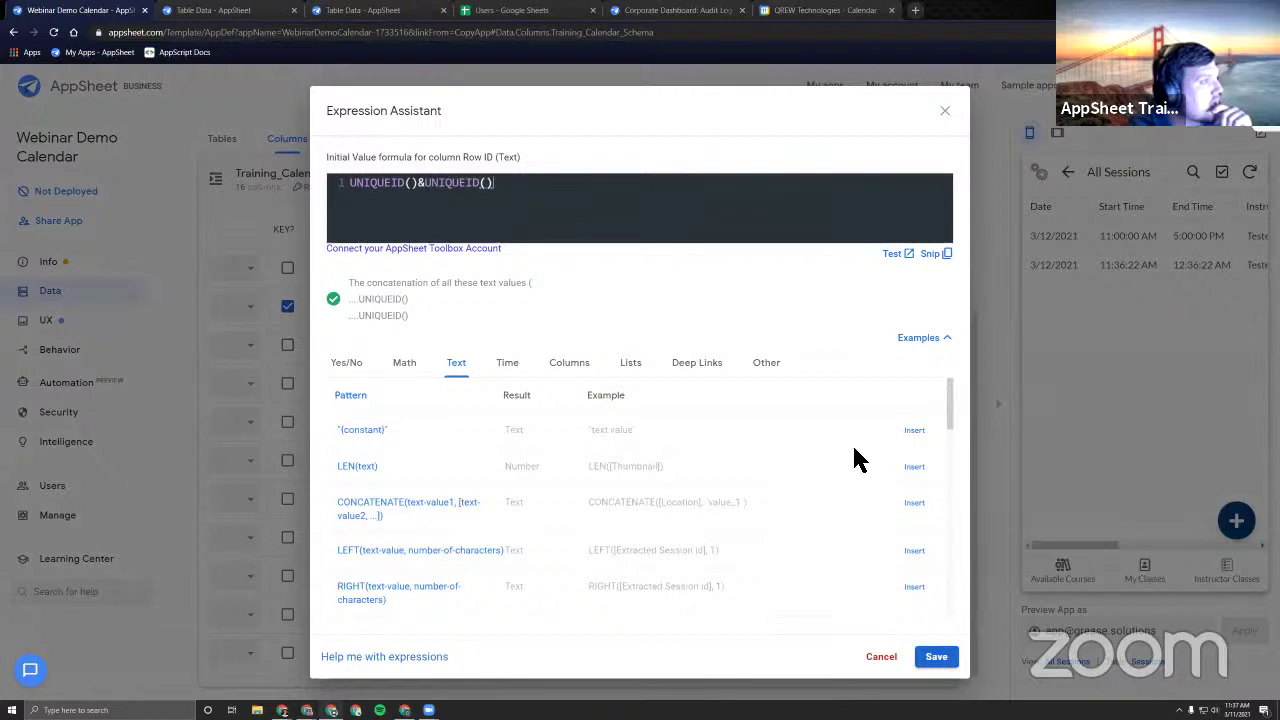
pyautogui.click(936, 658)
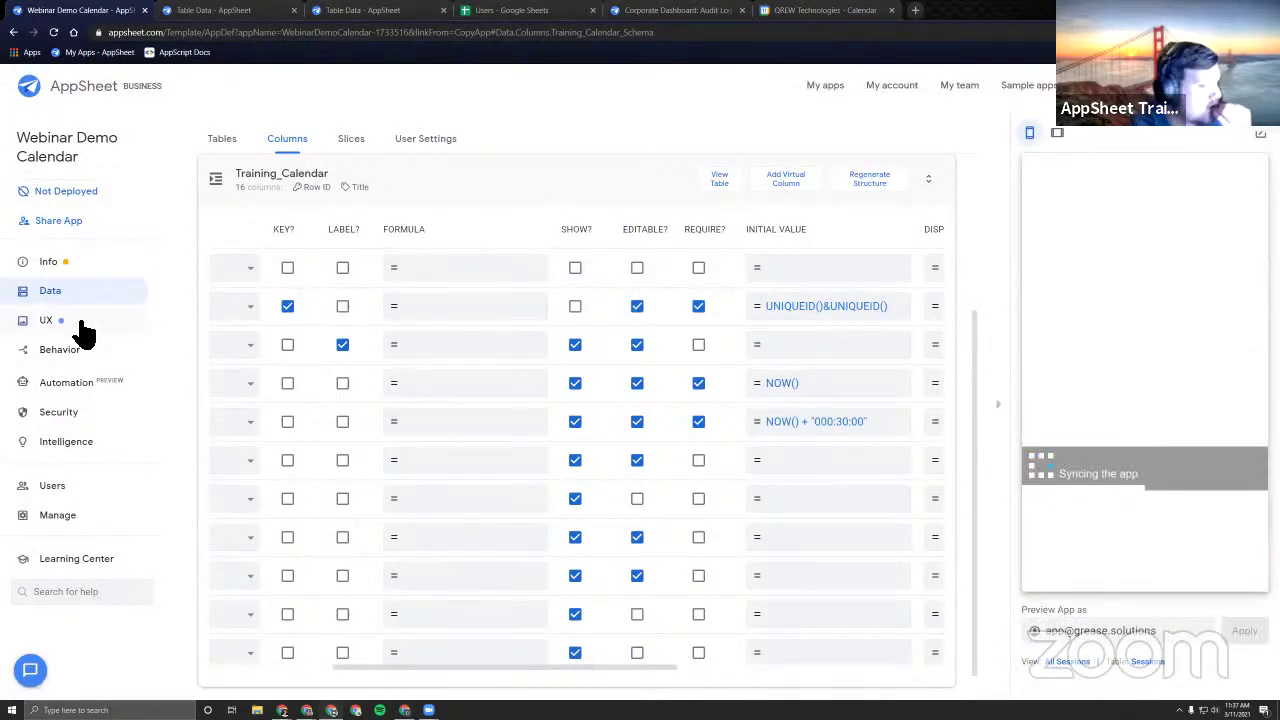
pyautogui.click(80, 347)
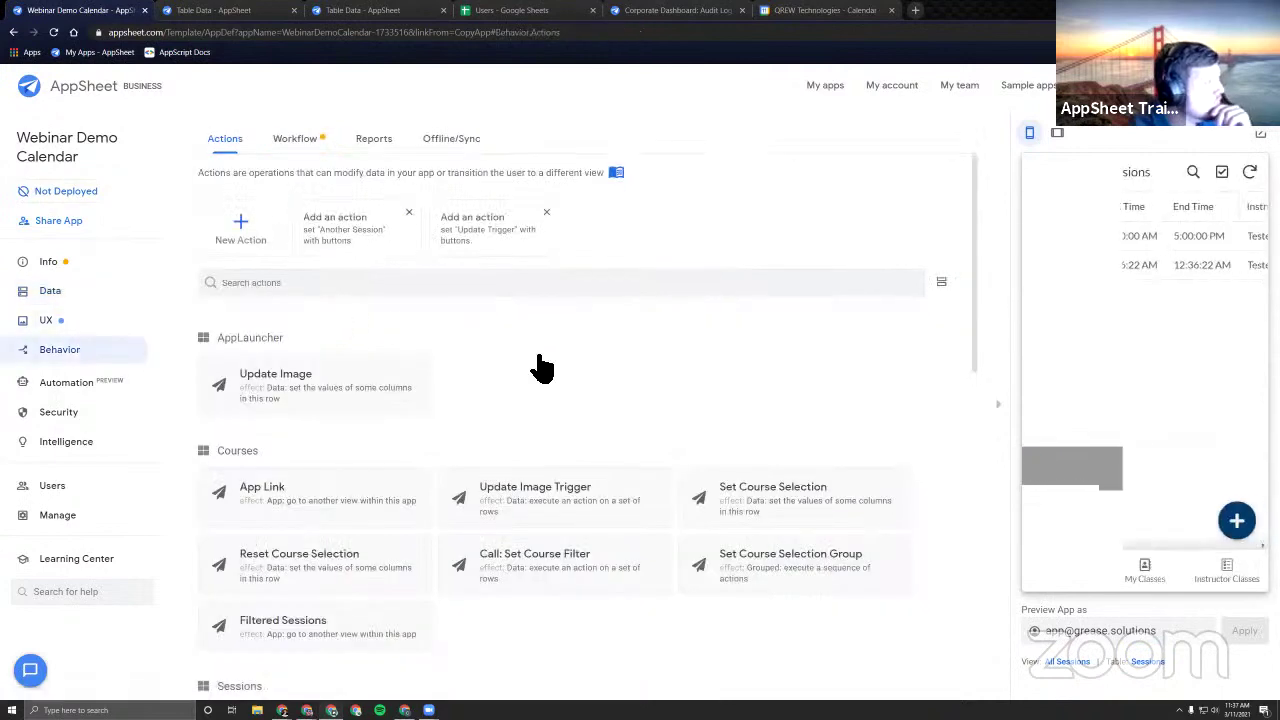
# View the 11:36:22 AM and 11:00 AM Science sessions' details, then check Google Calendar.
pyautogui.scroll(-4, 590, 300)
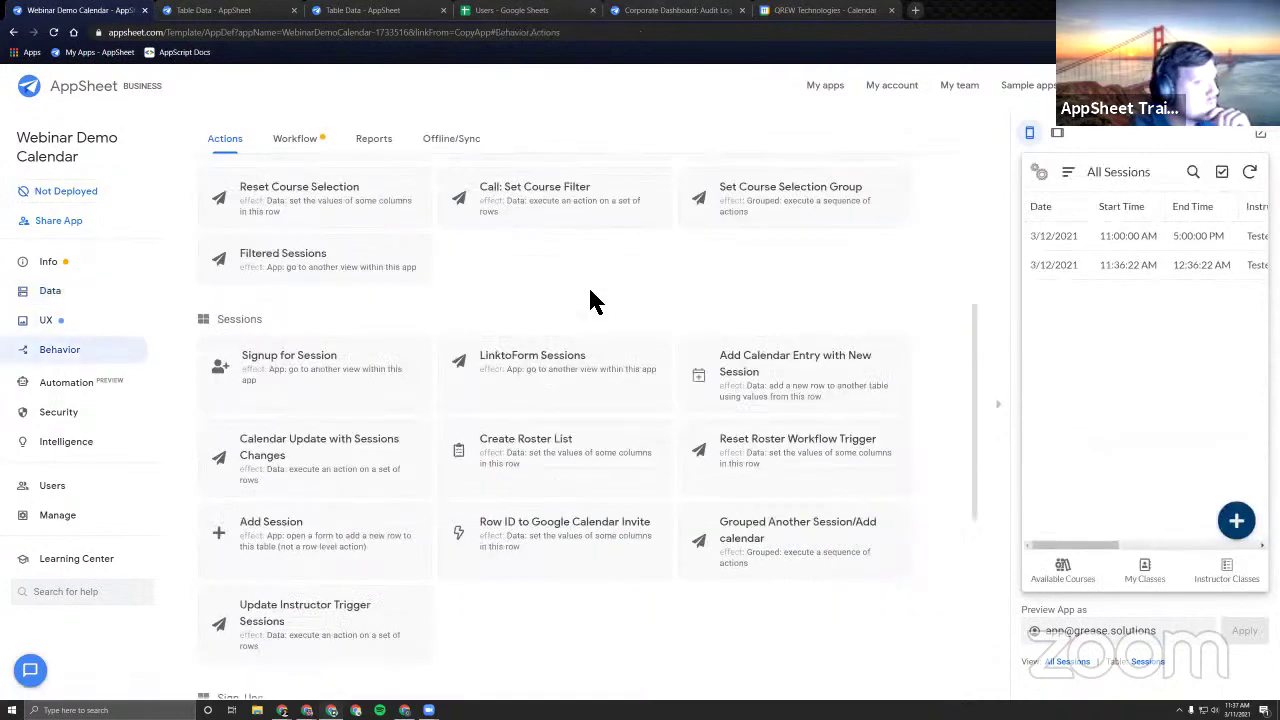
pyautogui.click(1162, 265)
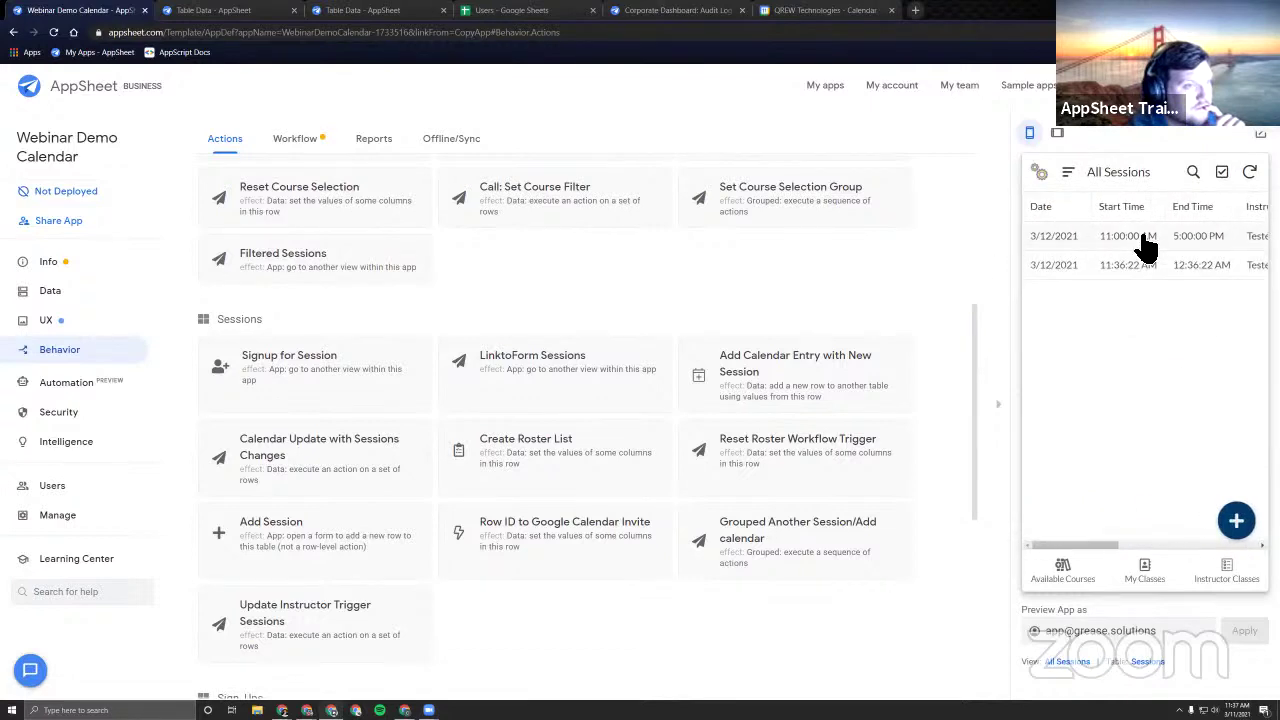
pyautogui.click(1066, 232)
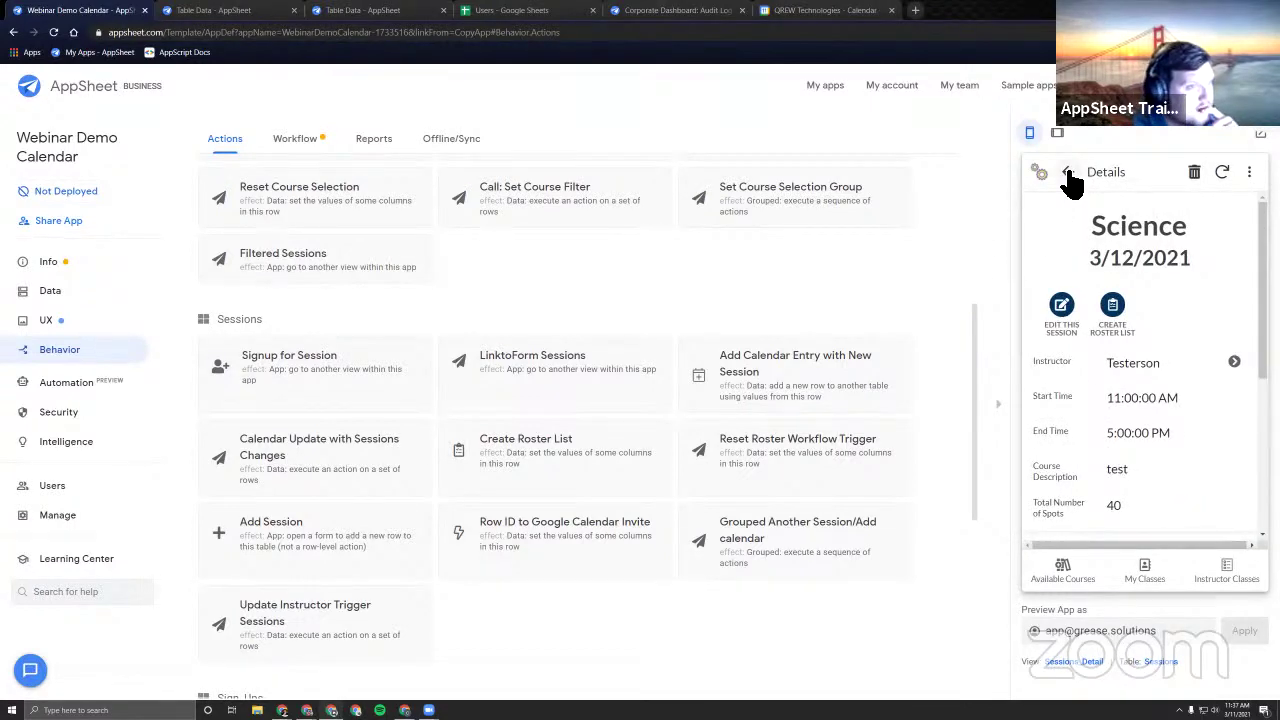
pyautogui.click(1068, 176)
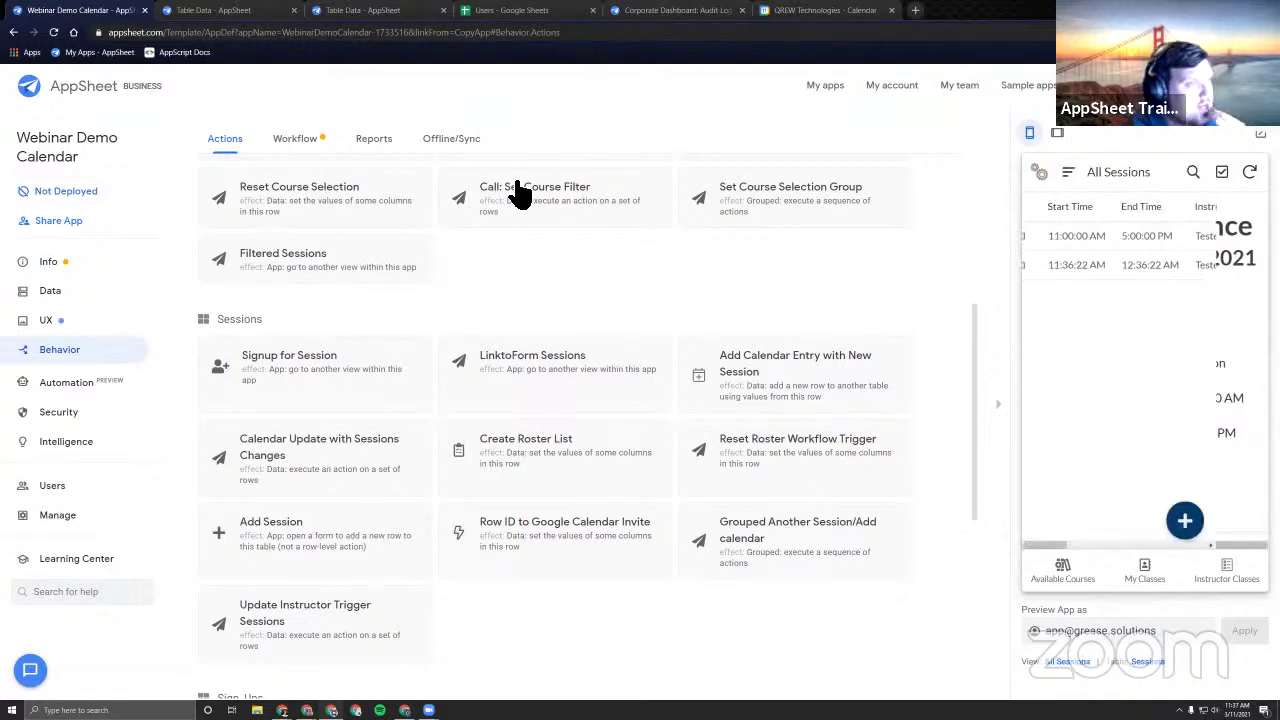
pyautogui.click(816, 14)
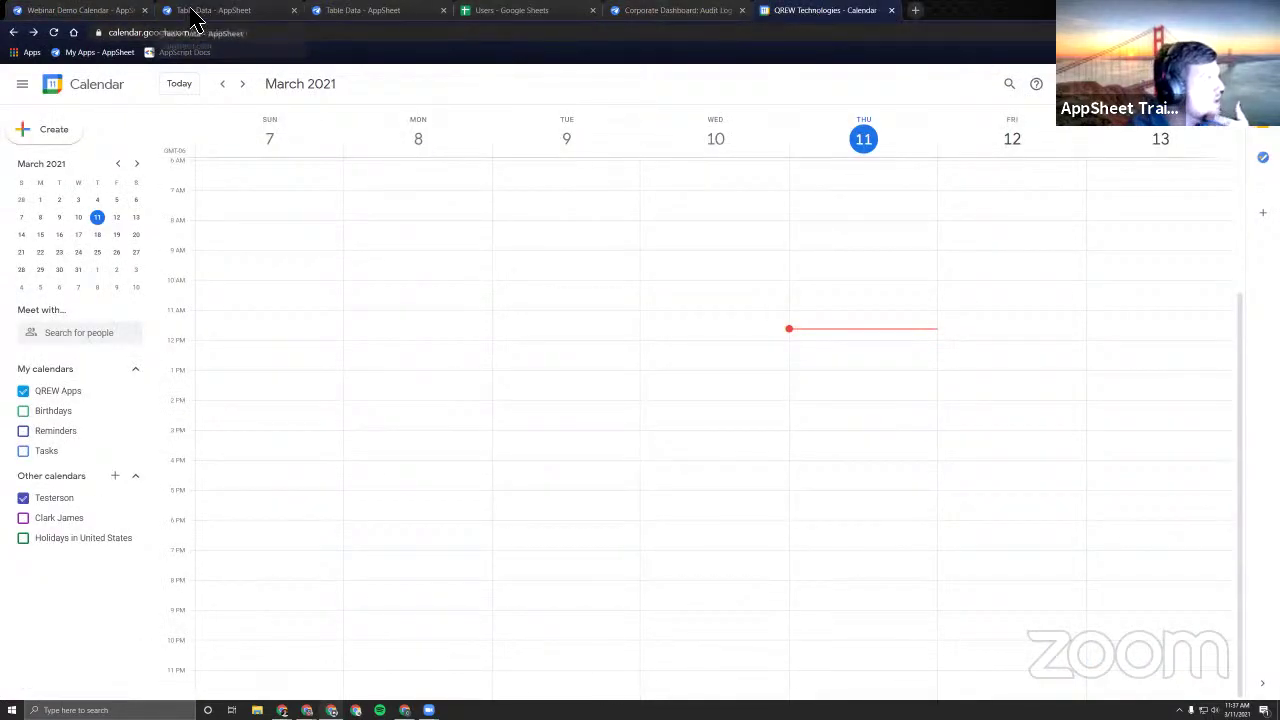
# Scroll through the REF_ROWS results listing calendar events and their event links.
pyautogui.click(225, 12)
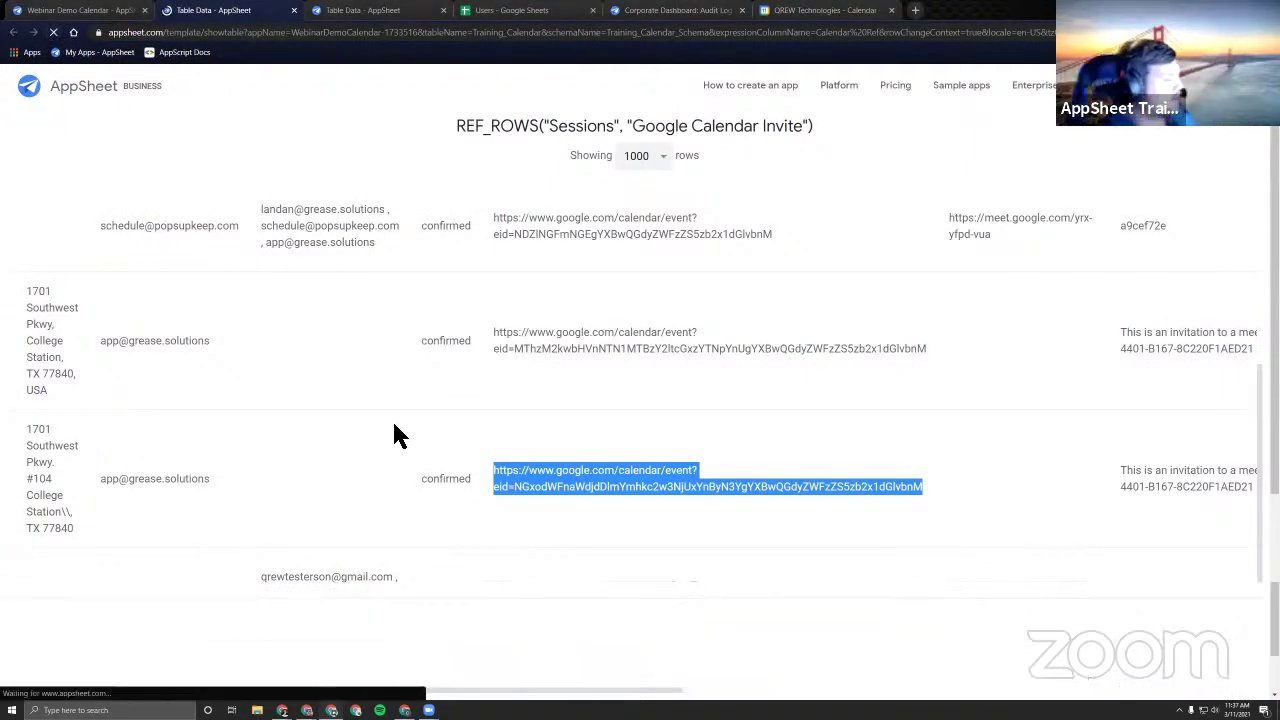
pyautogui.scroll(-3, 414, 540)
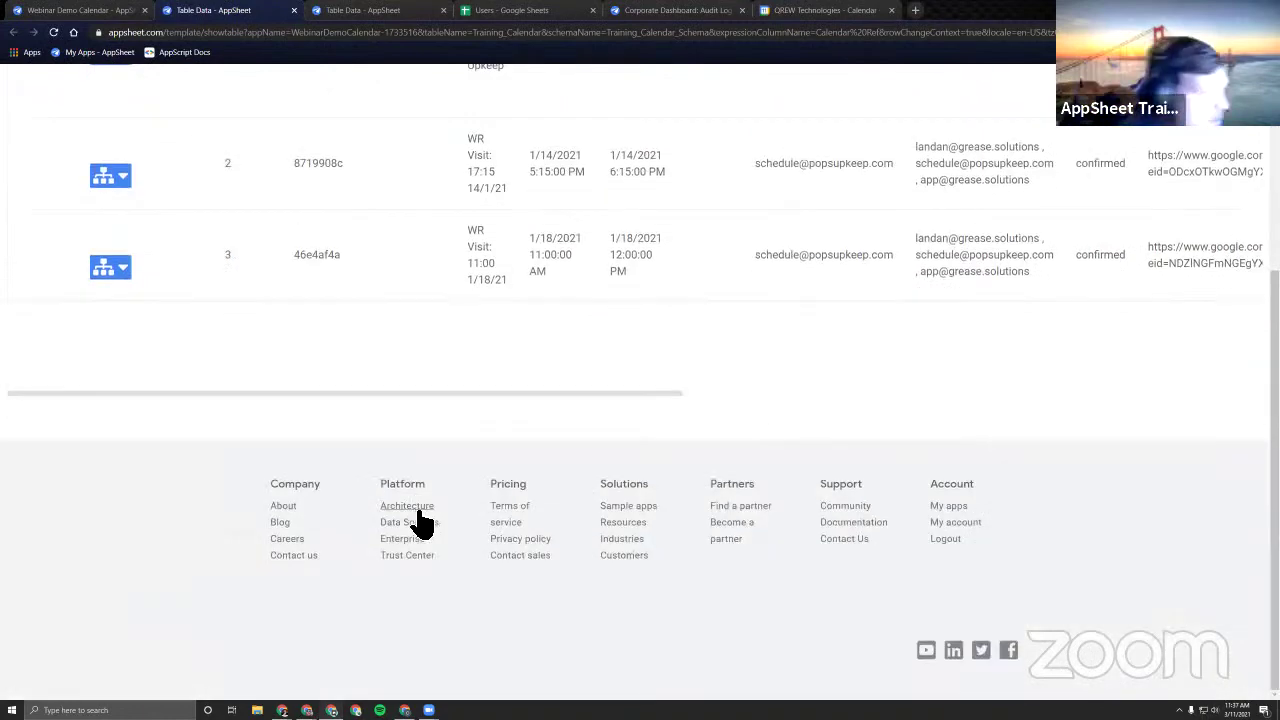
pyautogui.scroll(3, 298, 371)
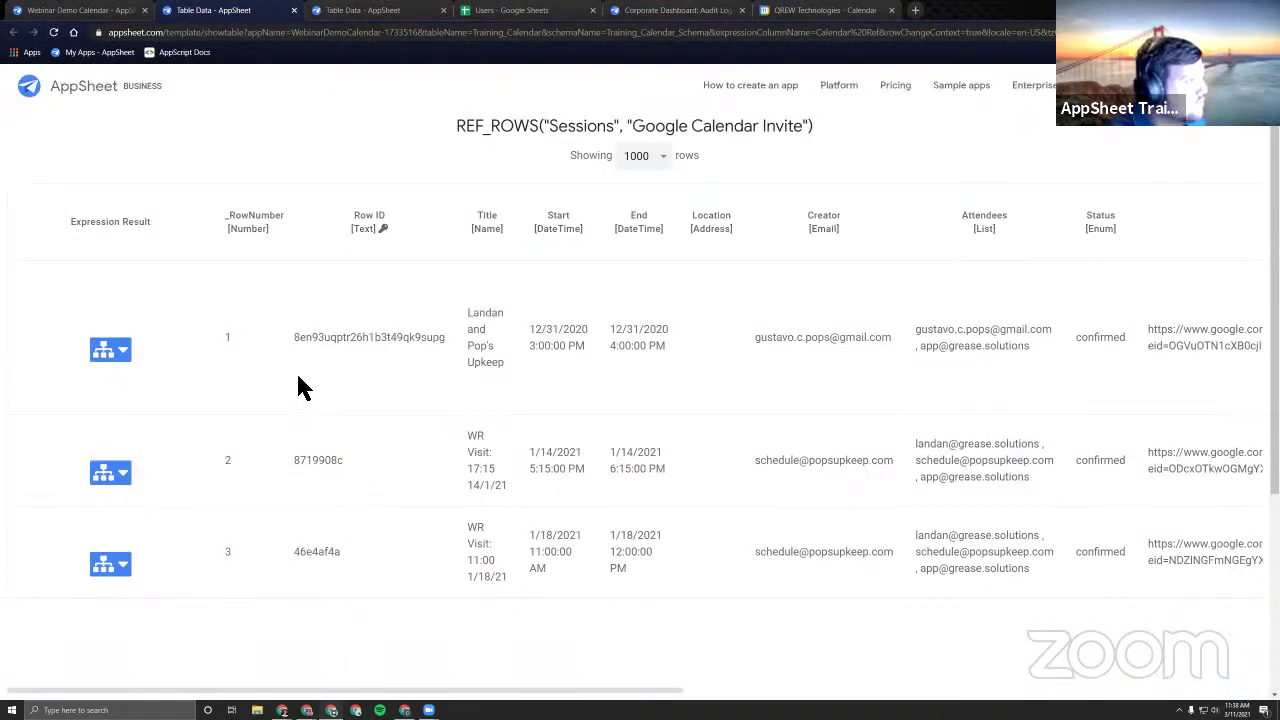
pyautogui.scroll(-1, 298, 378)
# Open the Extracted Session id formula from the Training_Calendar column list.
pyautogui.click(293, 10)
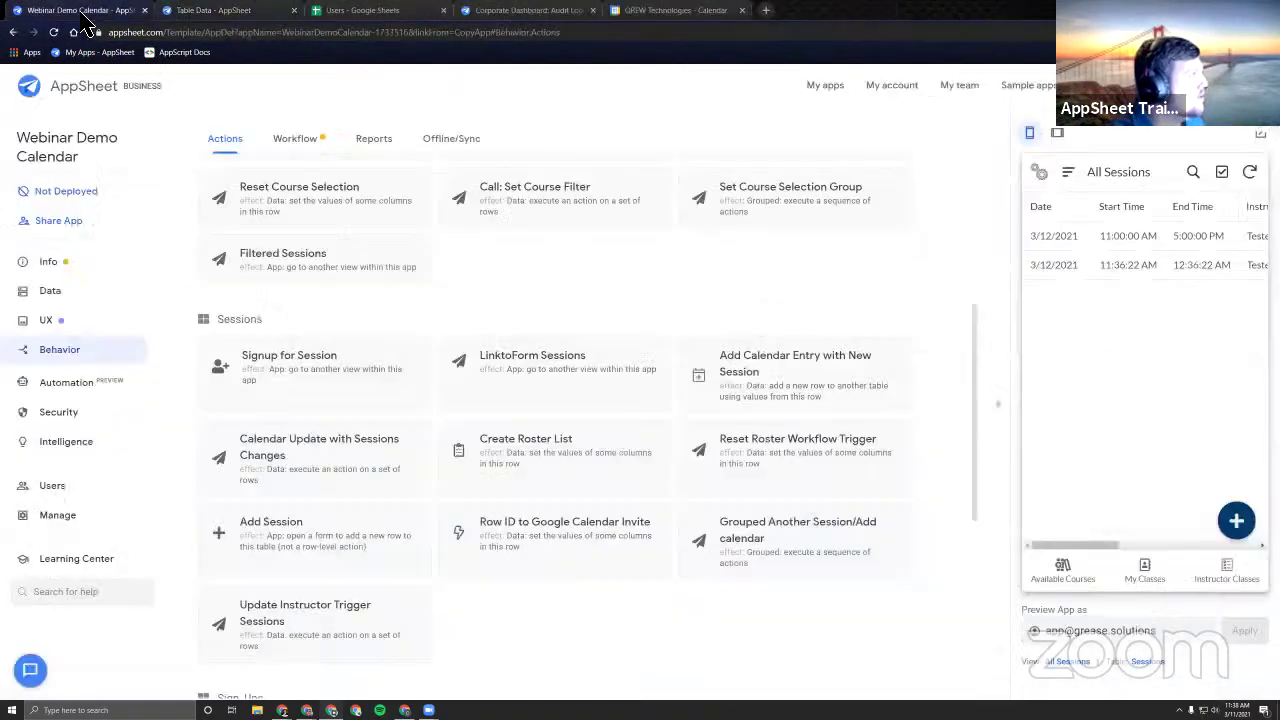
pyautogui.click(75, 292)
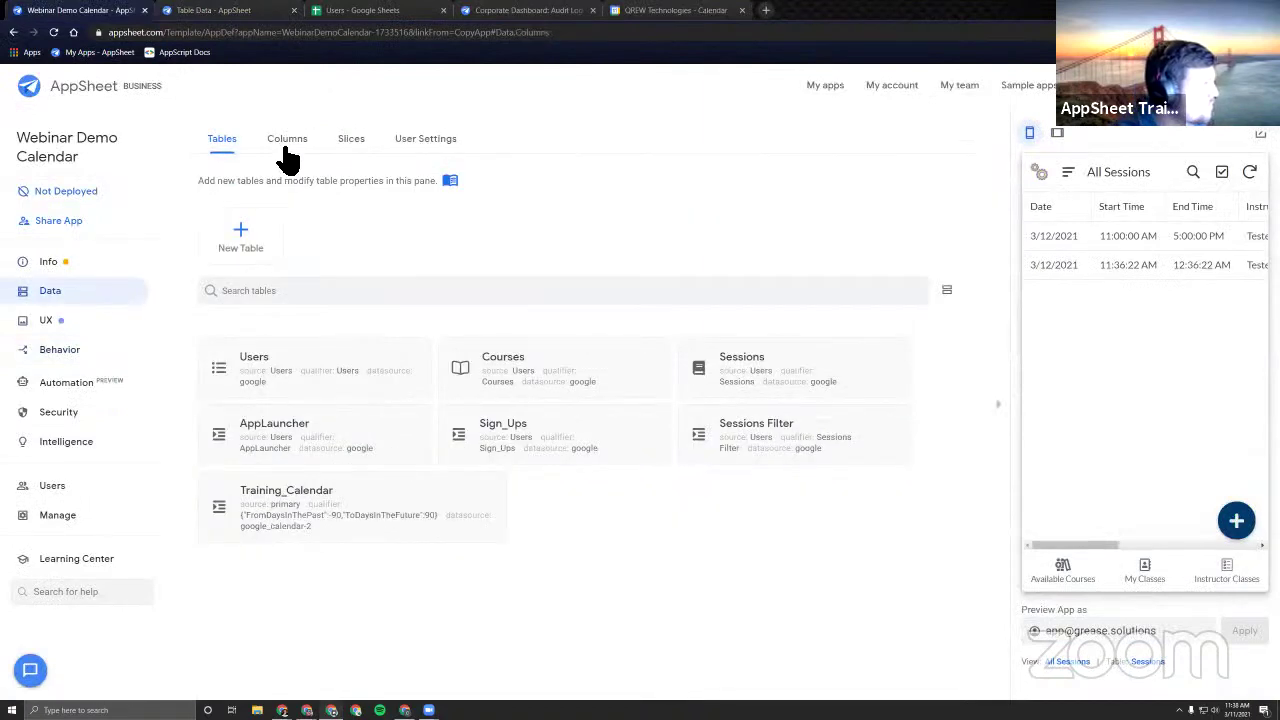
pyautogui.click(287, 139)
pyautogui.scroll(-3, 363, 500)
pyautogui.scroll(1, 717, 260)
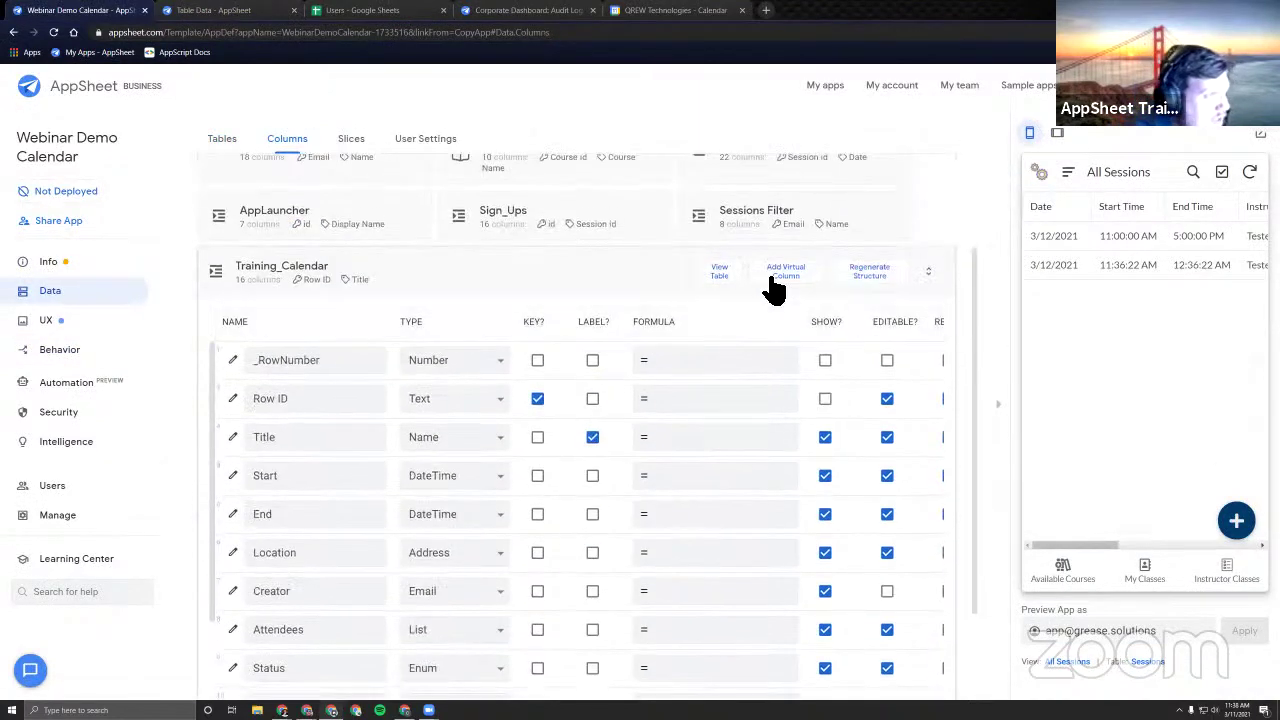
pyautogui.scroll(-3, 537, 414)
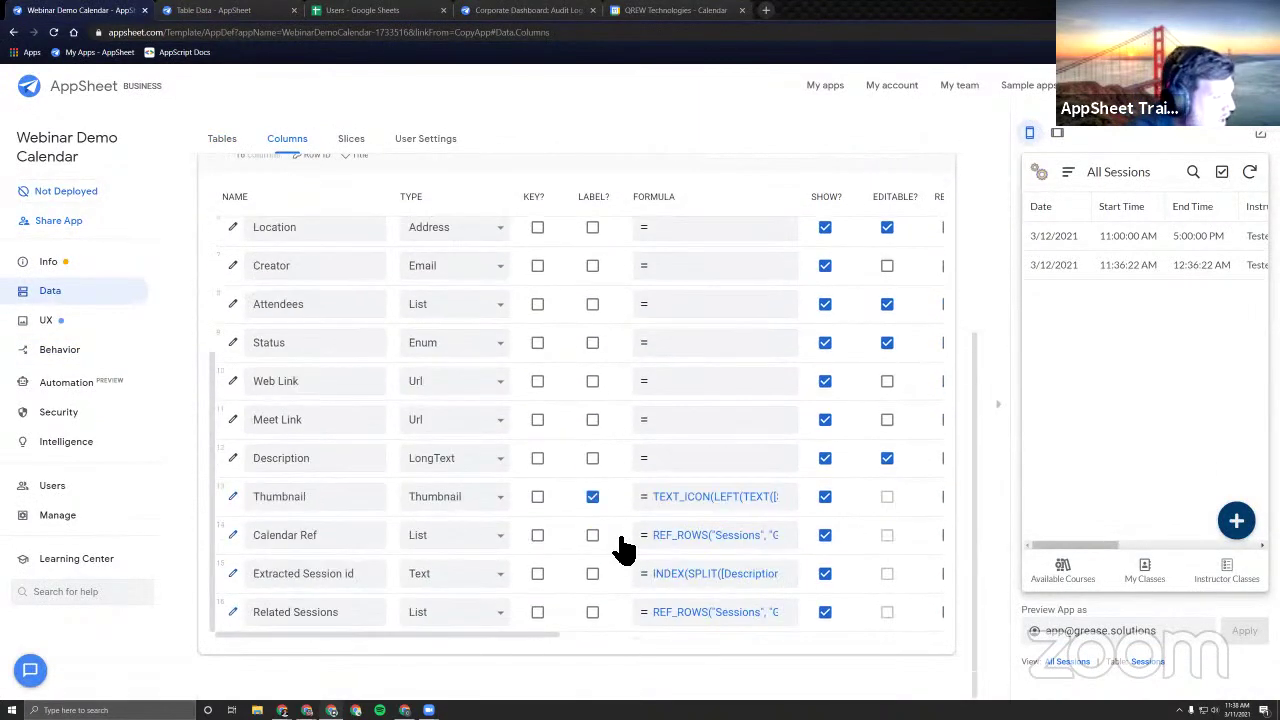
pyautogui.click(710, 574)
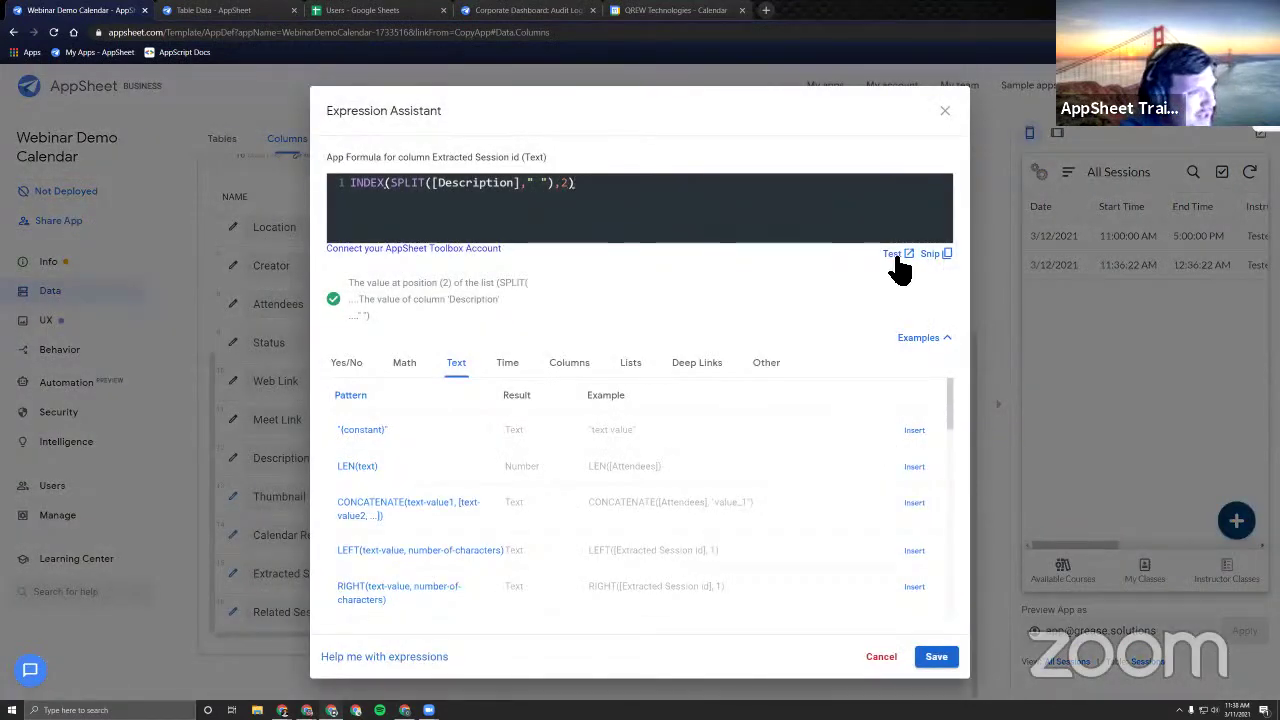
# Test the formula and copy Row ID 46e4af4a from the results table.
pyautogui.click(893, 255)
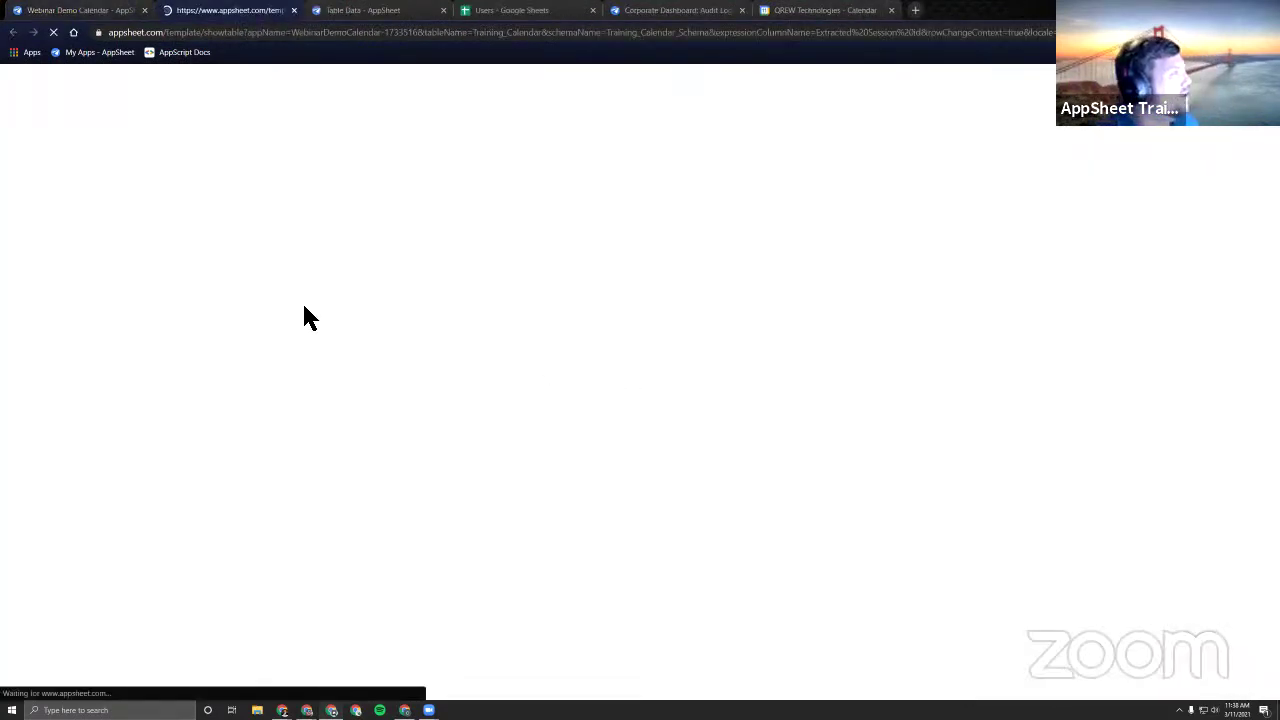
pyautogui.scroll(-3, 247, 375)
pyautogui.scroll(2, 320, 410)
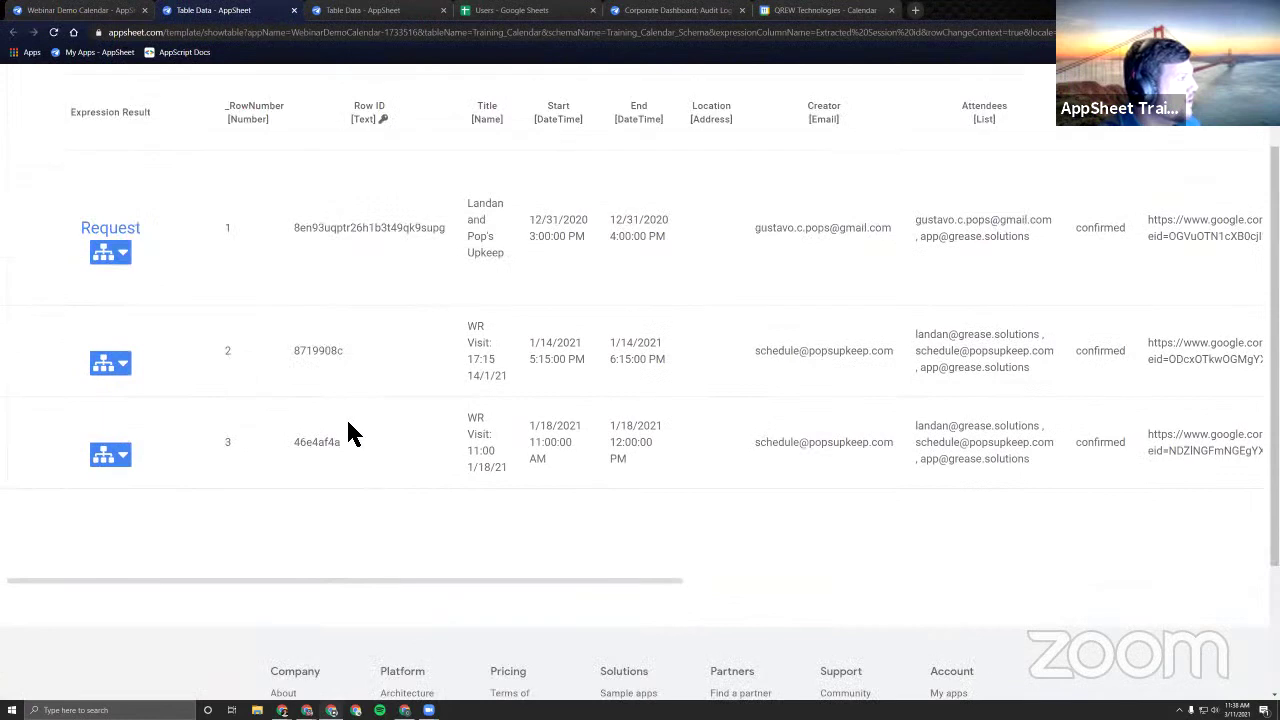
pyautogui.moveTo(302, 449); pyautogui.dragTo(343, 451)
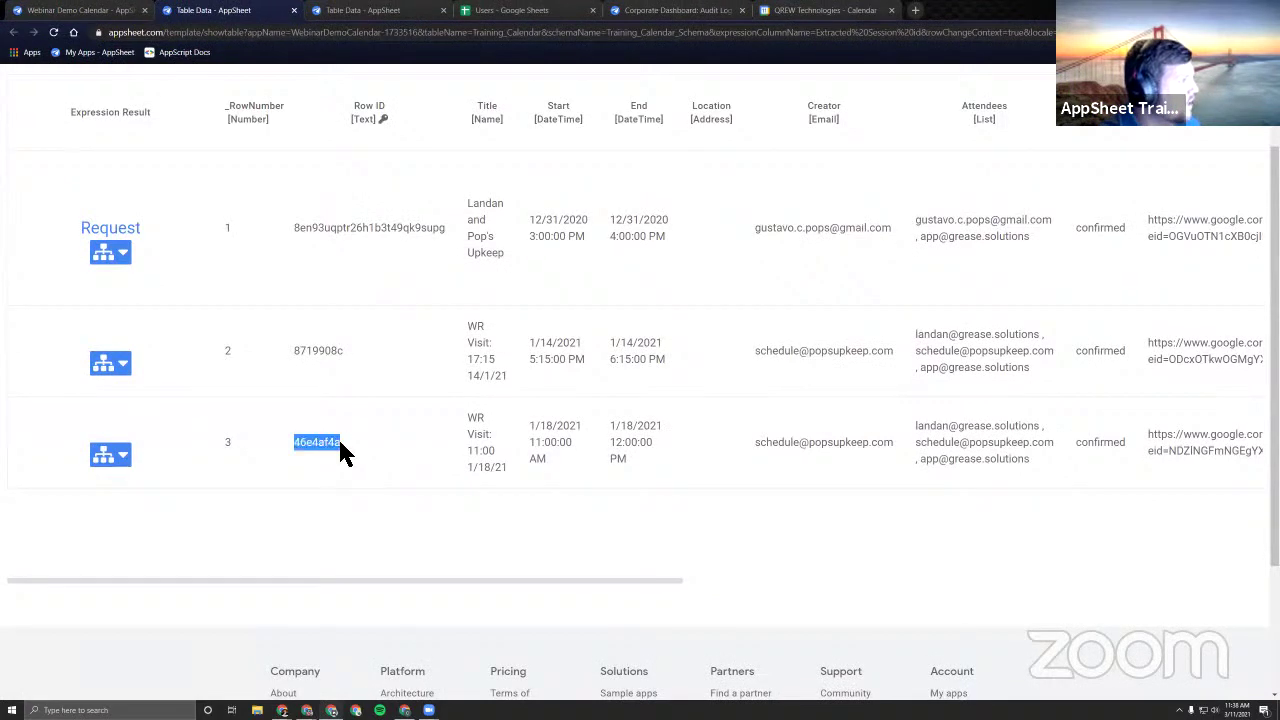
pyautogui.rightClick(343, 451)
pyautogui.click(348, 466)
pyautogui.click(476, 360)
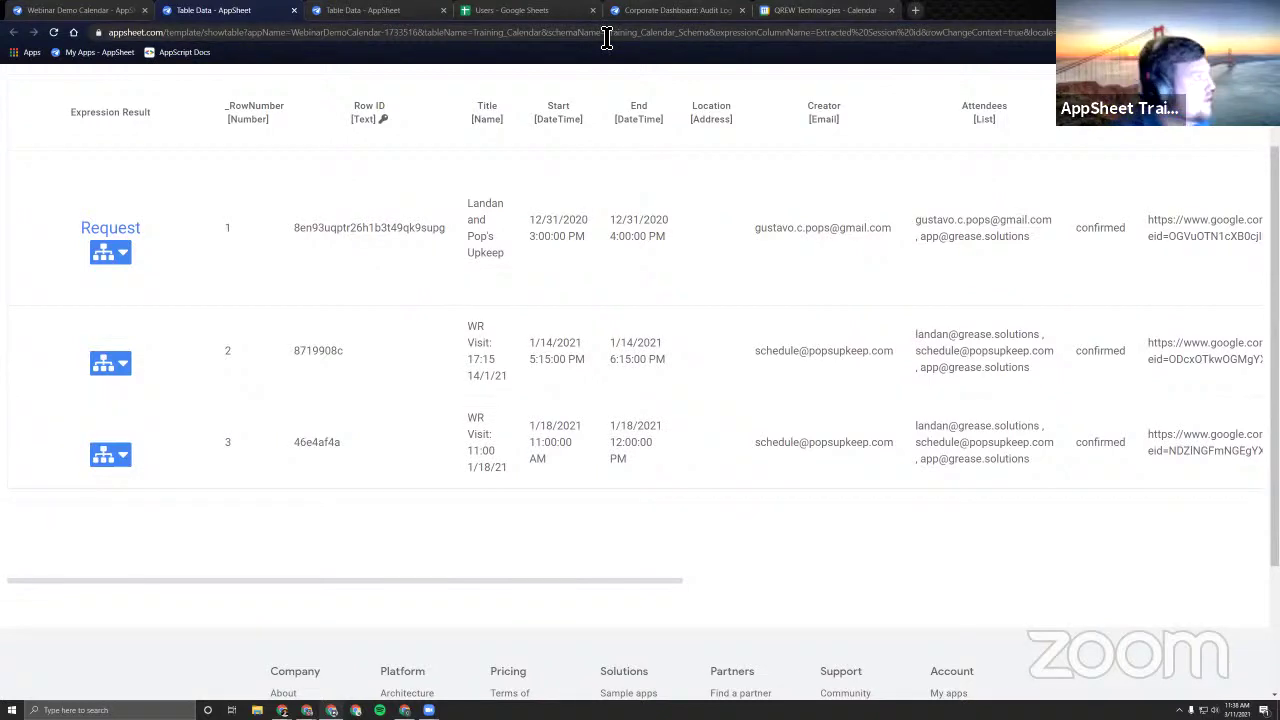
pyautogui.click(385, 10)
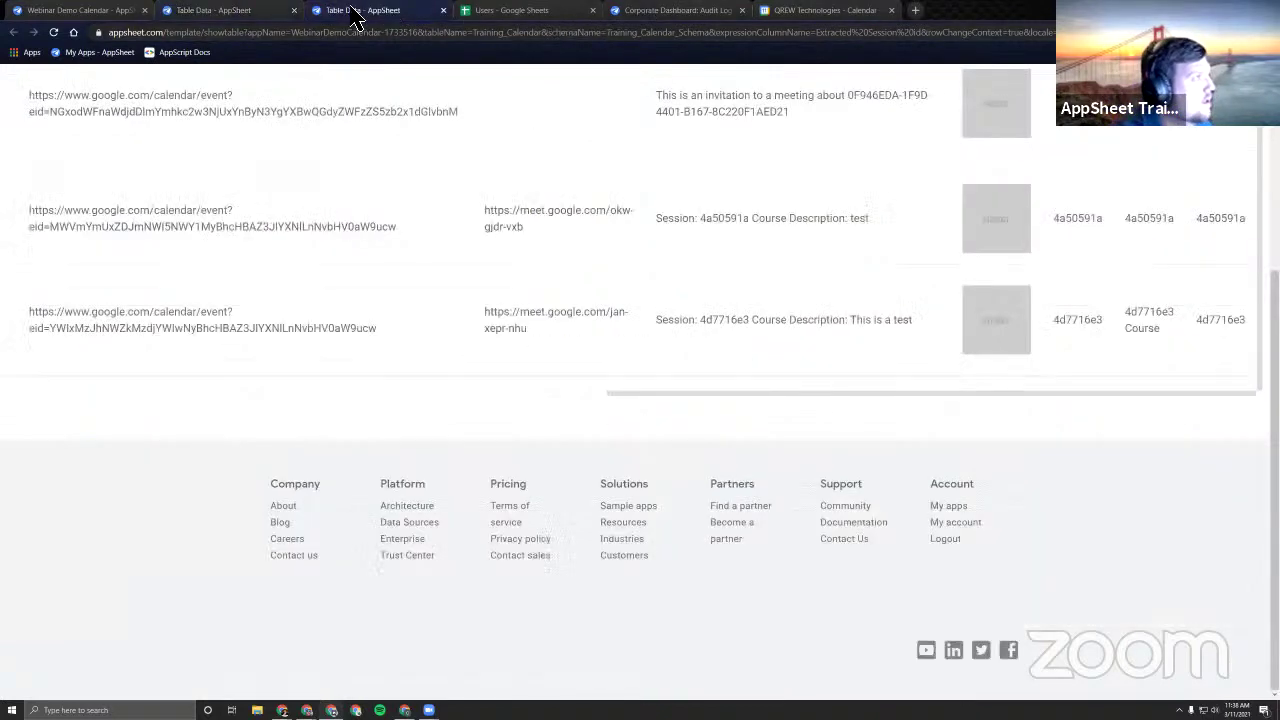
pyautogui.click(75, 12)
pyautogui.click(845, 12)
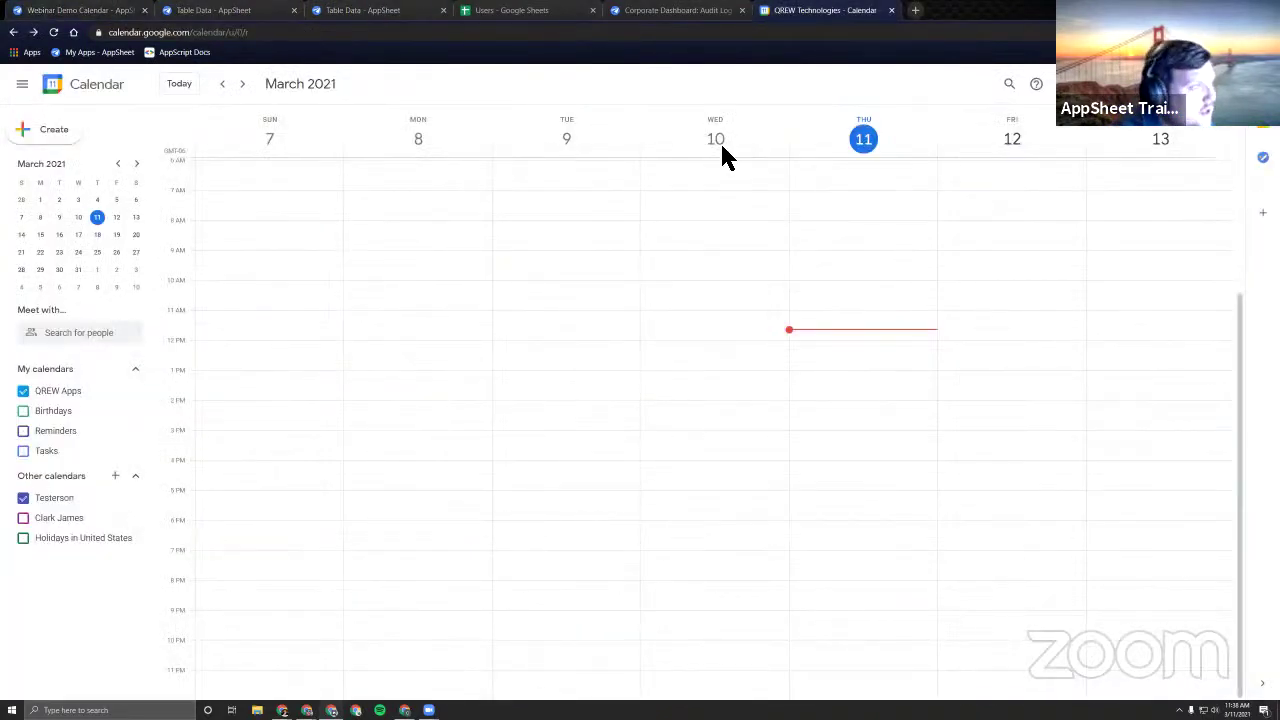
# Paste calendar ID 46e4af4a into Sessions cell K5 and autofit column K.
pyautogui.click(512, 11)
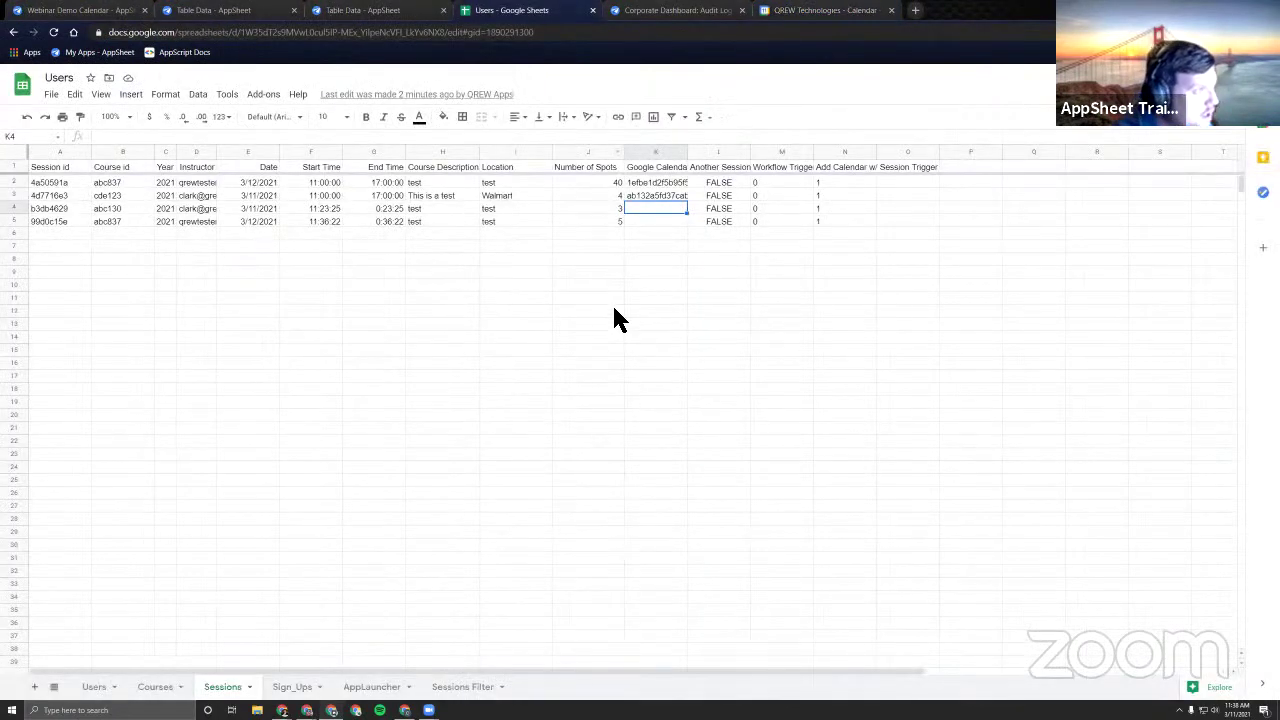
pyautogui.click(650, 222)
pyautogui.hotkey('ctrl', 'v')
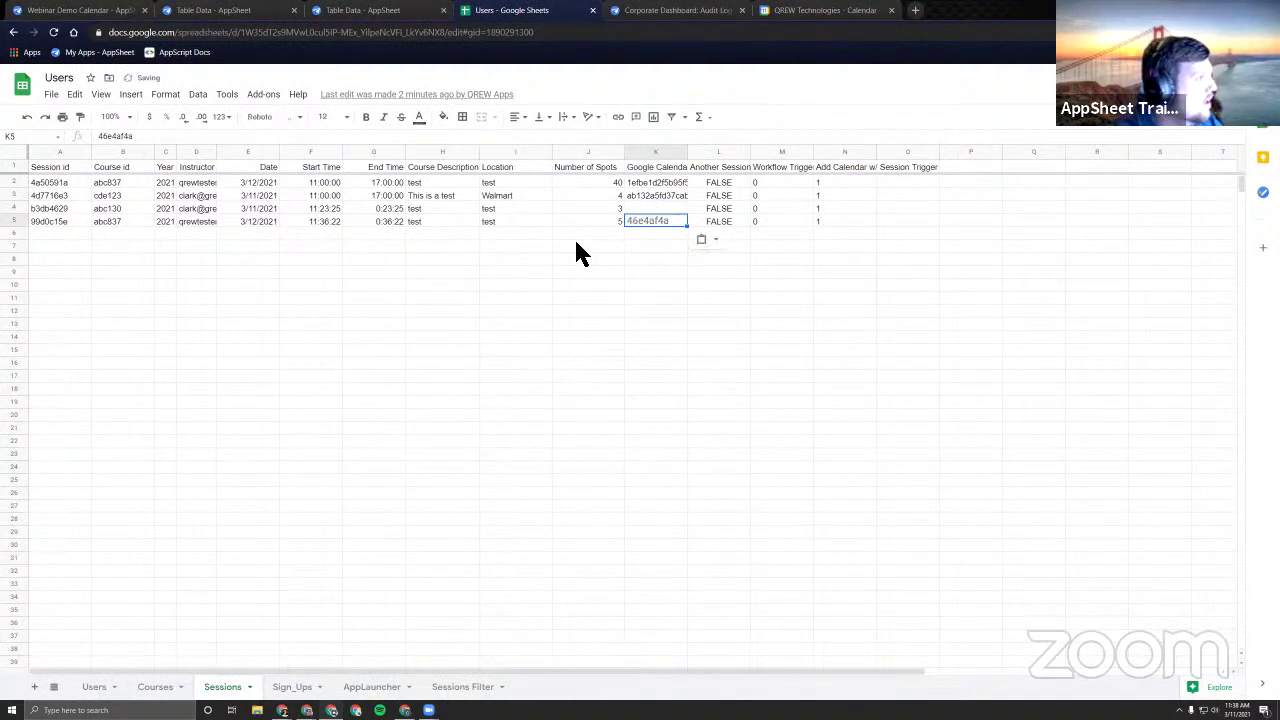
pyautogui.click(658, 186)
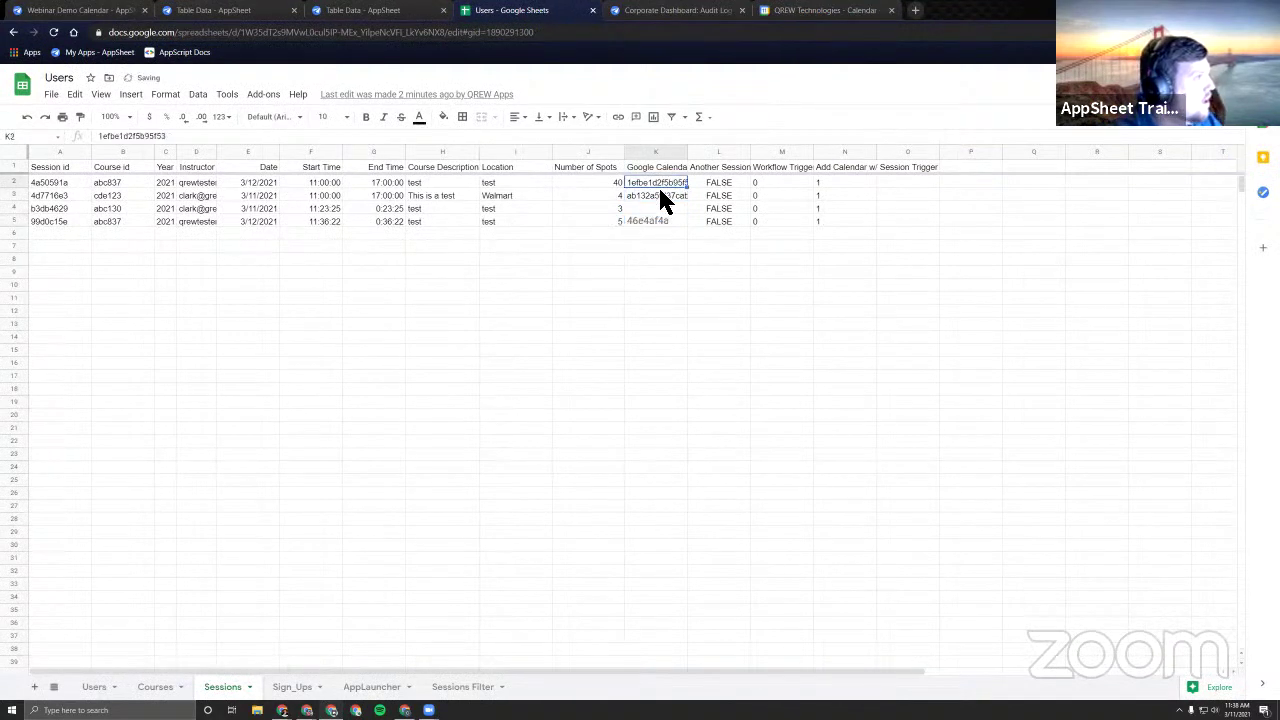
pyautogui.click(660, 196)
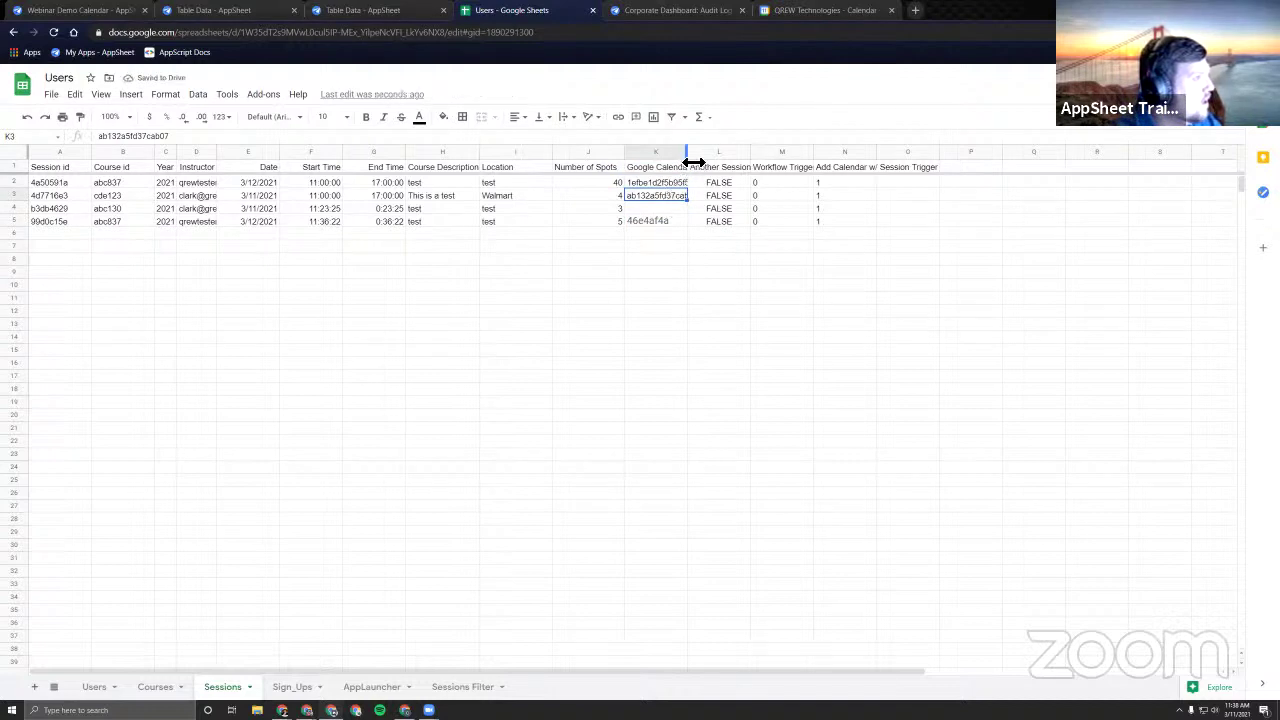
pyautogui.doubleClick(687, 156)
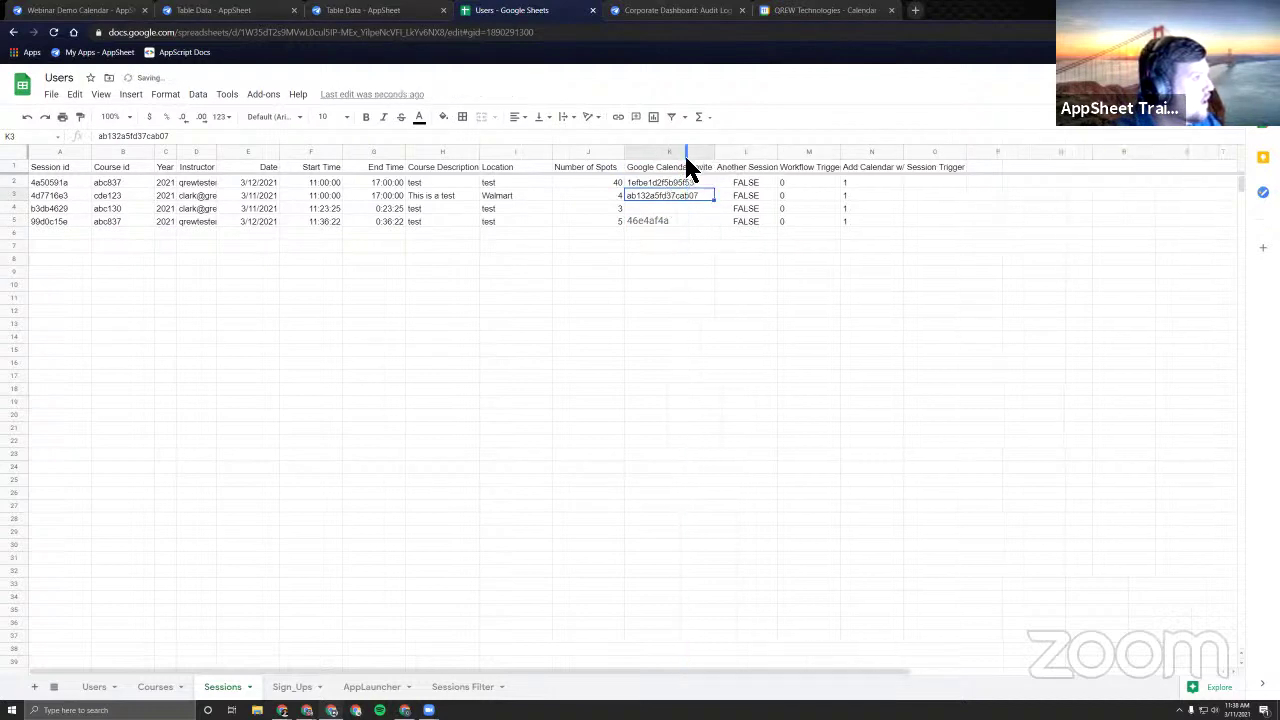
pyautogui.click(666, 219)
pyautogui.click(255, 18)
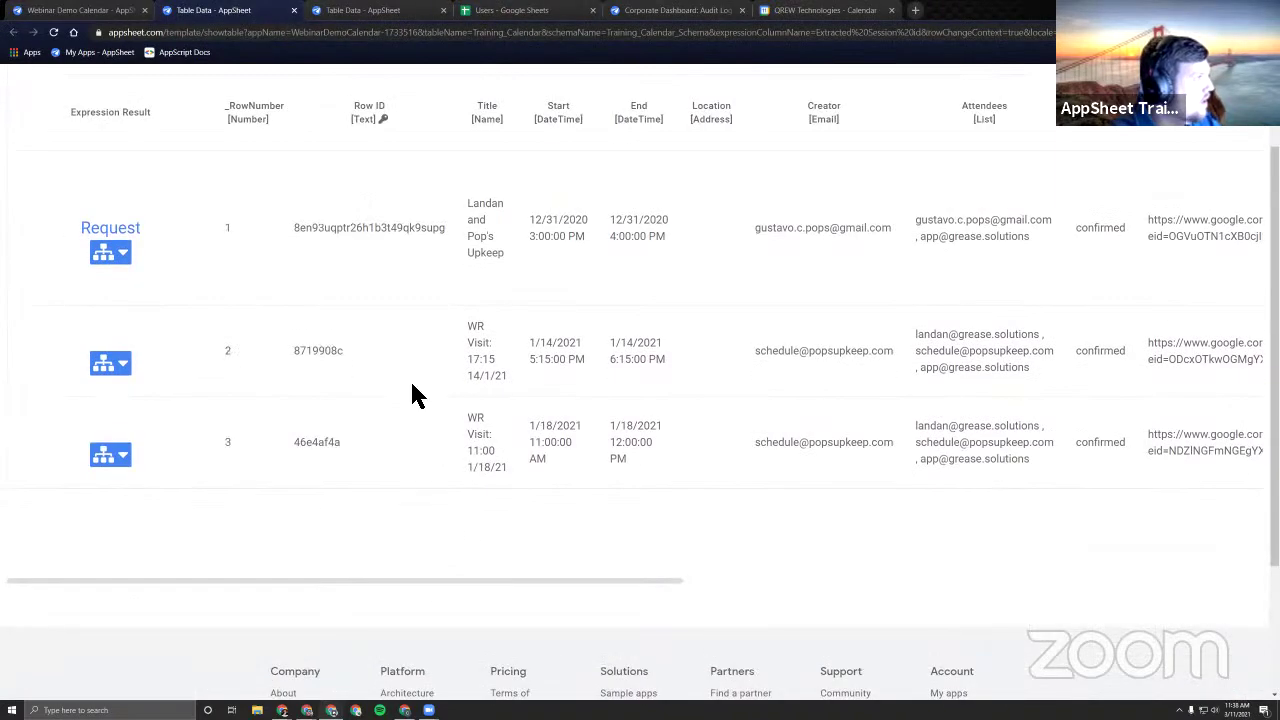
# Review the test table at 1000 rows, then close the Extracted Session id Expression Assistant.
pyautogui.hscroll(1, 545, 488)
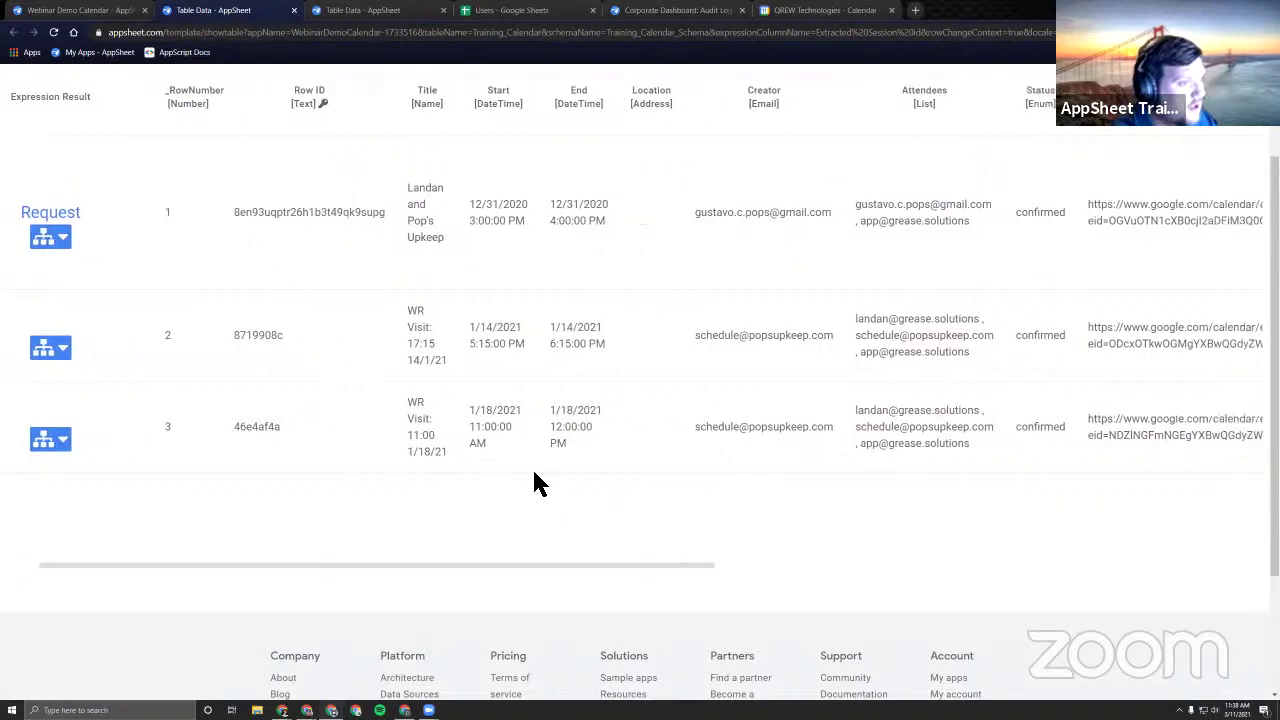
pyautogui.hscroll(4, 534, 474)
pyautogui.hscroll(-5, 600, 480)
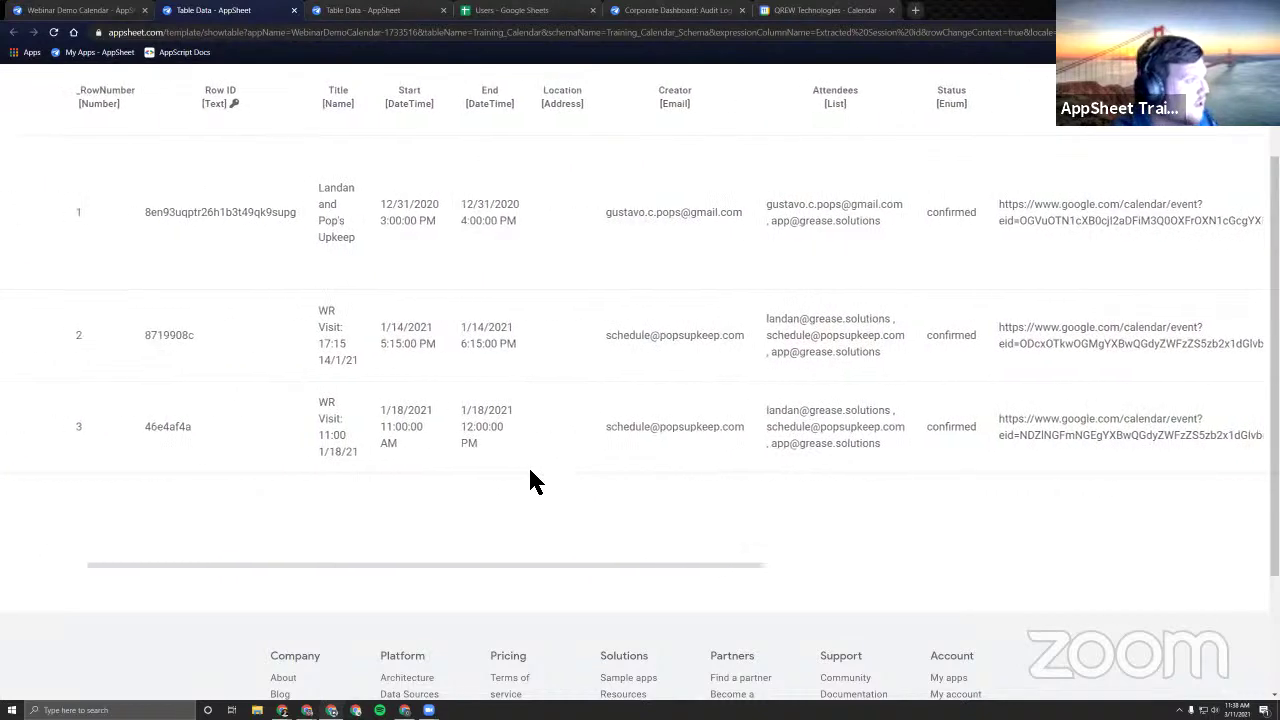
pyautogui.scroll(-3, 371, 428)
pyautogui.scroll(3, 252, 500)
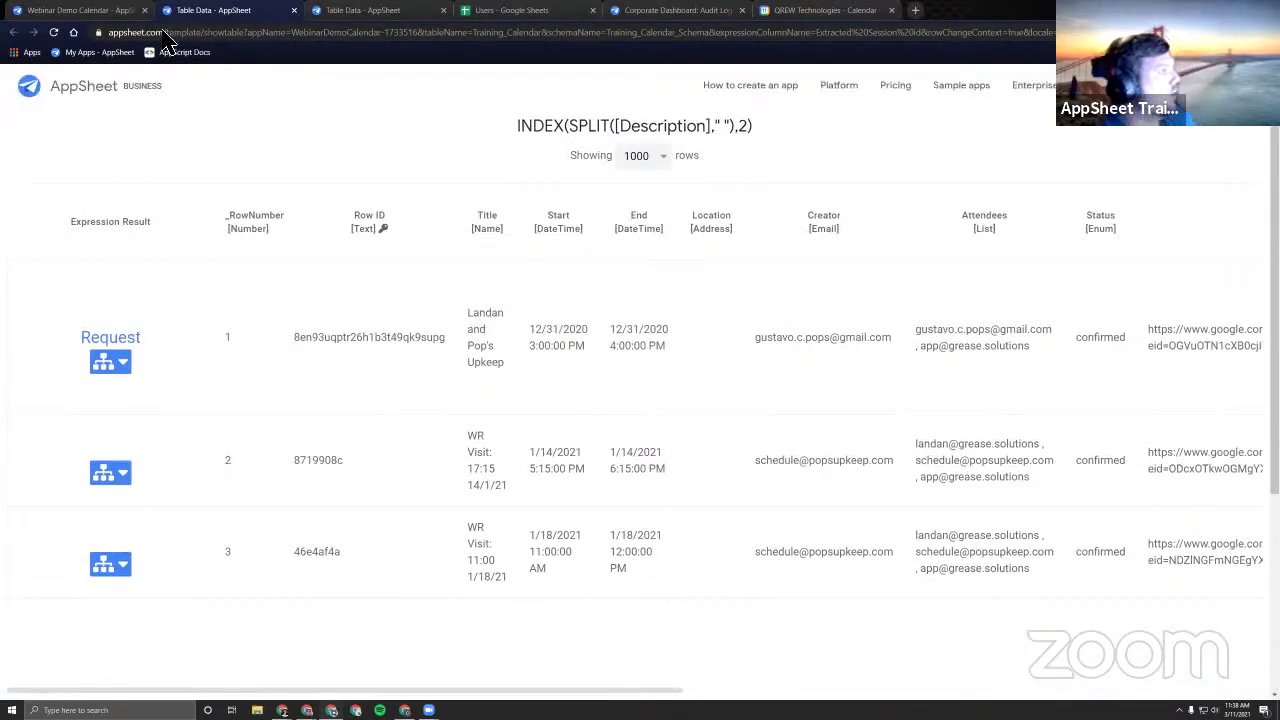
pyautogui.click(652, 160)
pyautogui.click(651, 175)
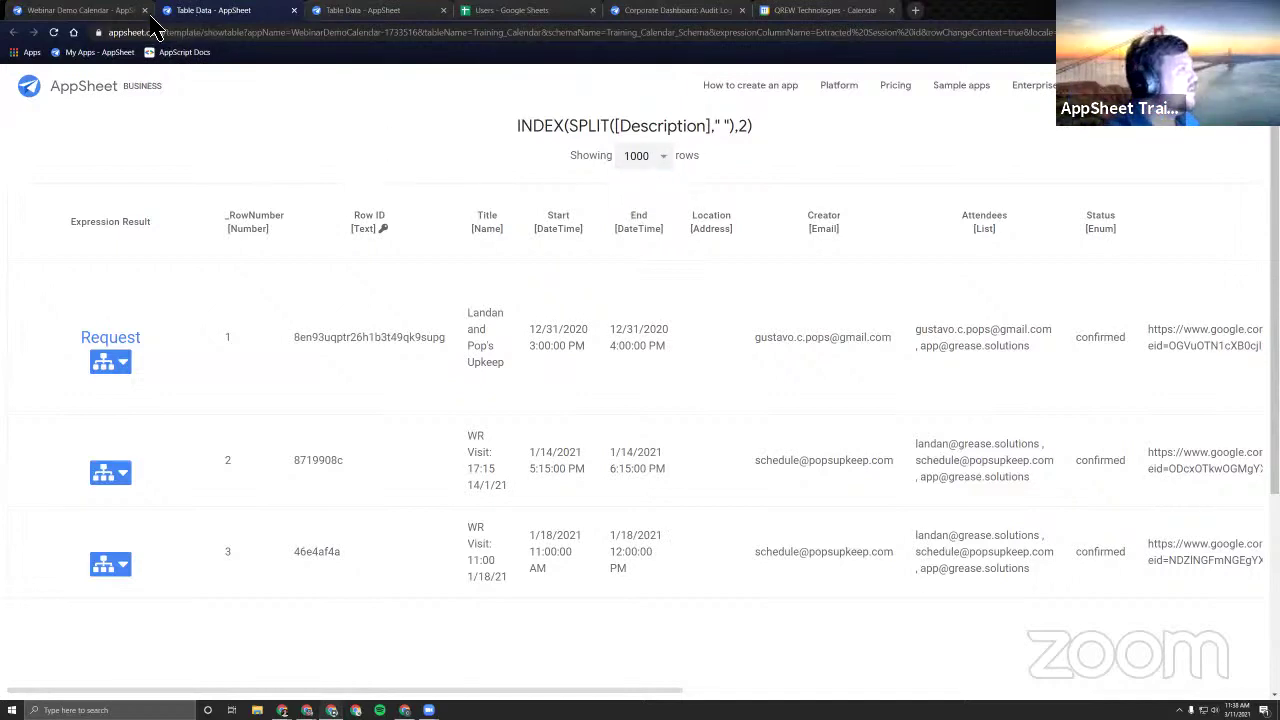
pyautogui.click(115, 15)
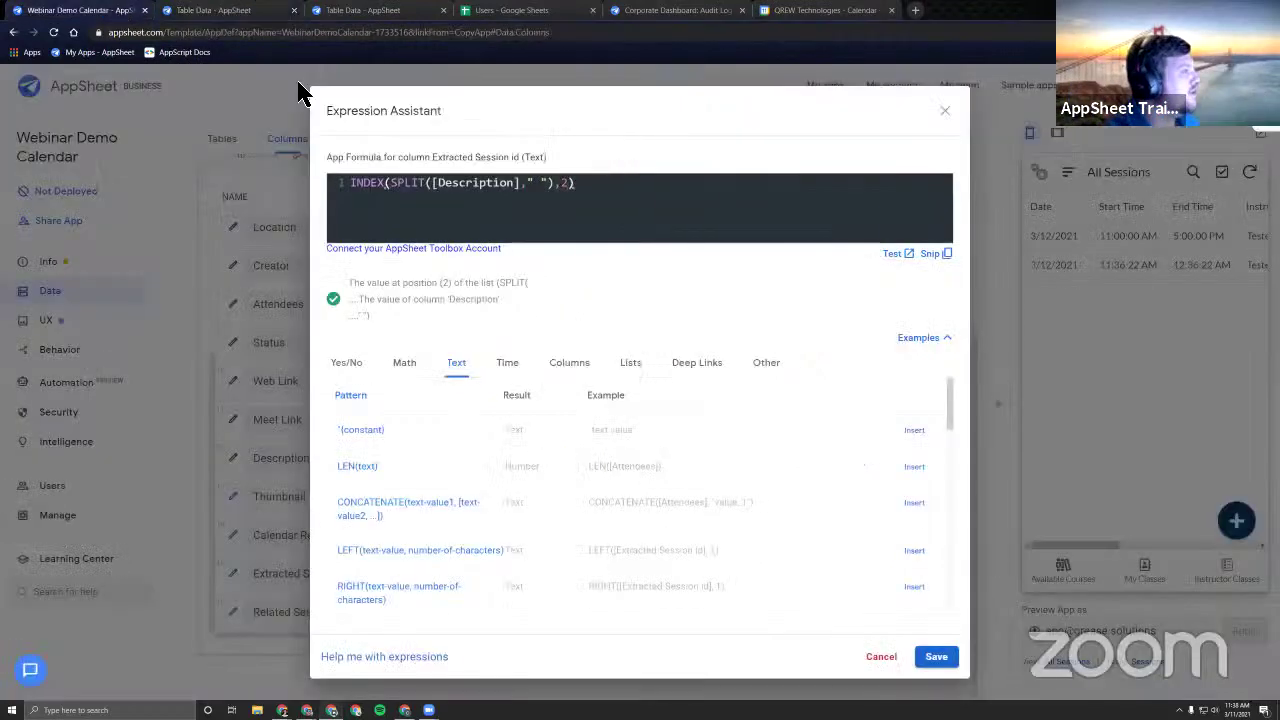
pyautogui.click(946, 112)
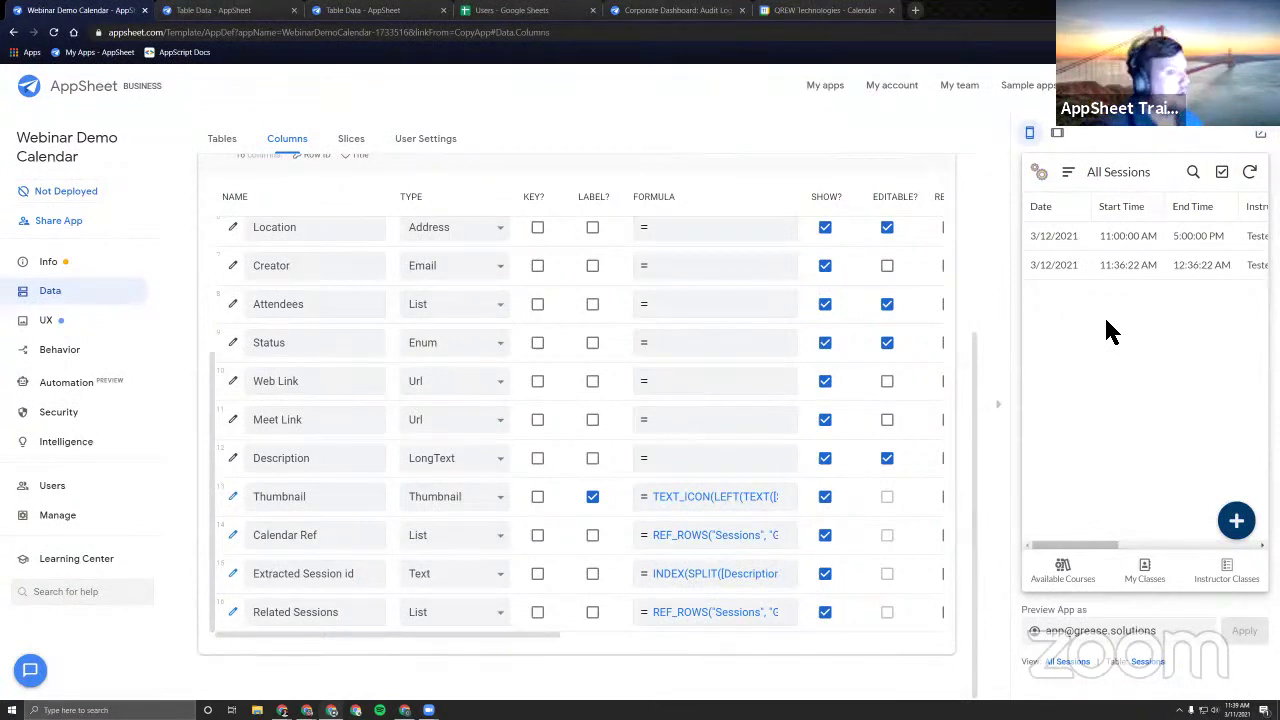
# Replace the 'Preview App as' e-mail with another user's e-mail address.
pyautogui.tripleClick(1172, 630)
pyautogui.write('clark')
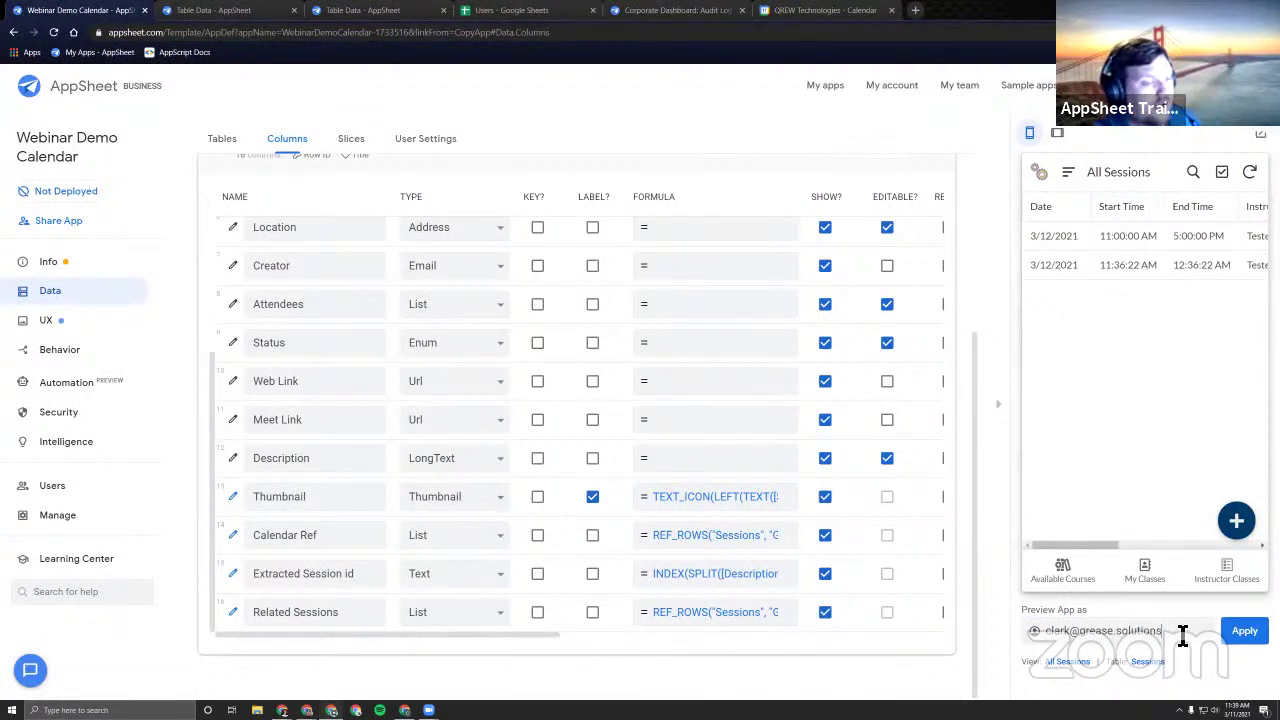
pyautogui.tripleClick(1184, 632)
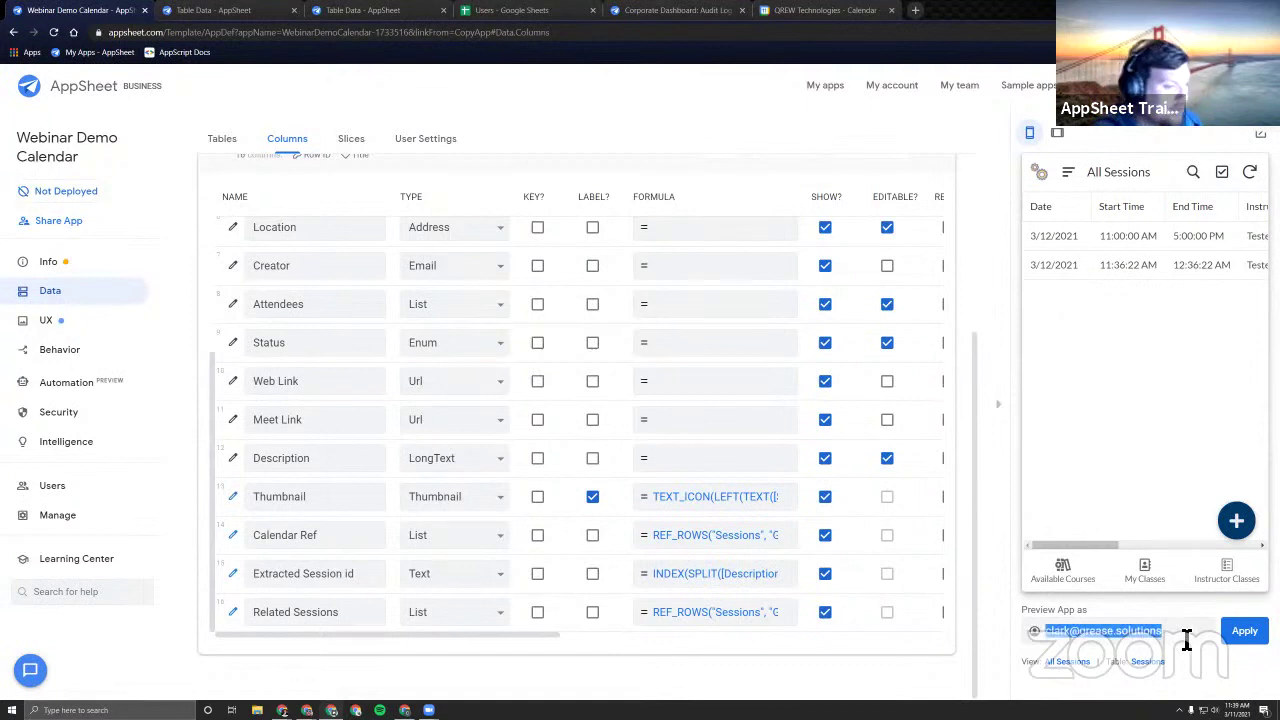
pyautogui.write('clark')
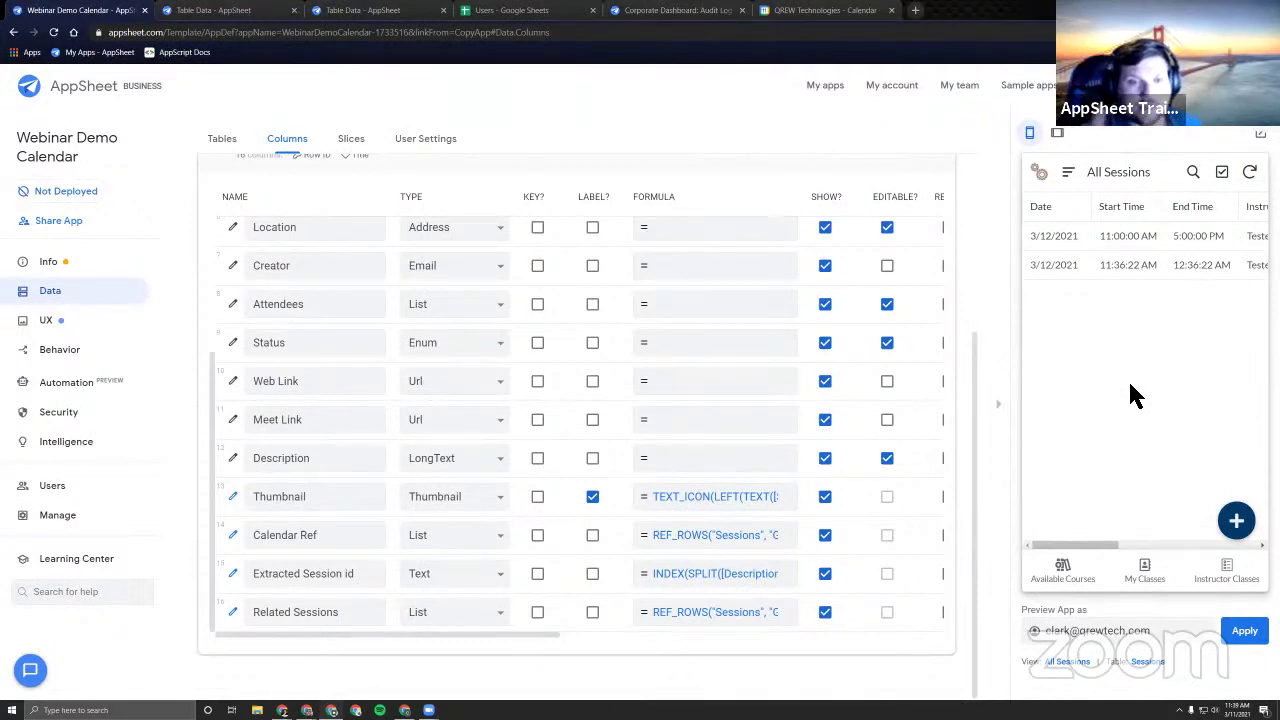
pyautogui.click(1258, 138)
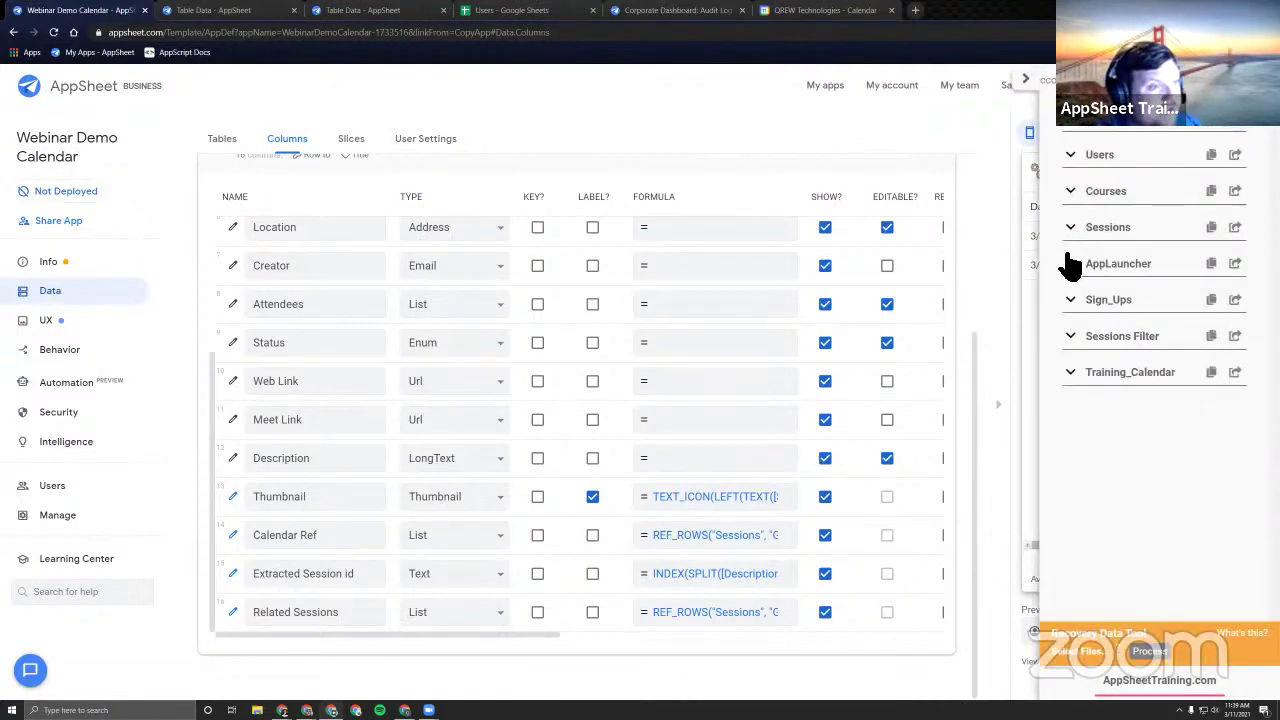
pyautogui.click(1093, 306)
pyautogui.scroll(-3, 1120, 310)
pyautogui.scroll(3, 1120, 325)
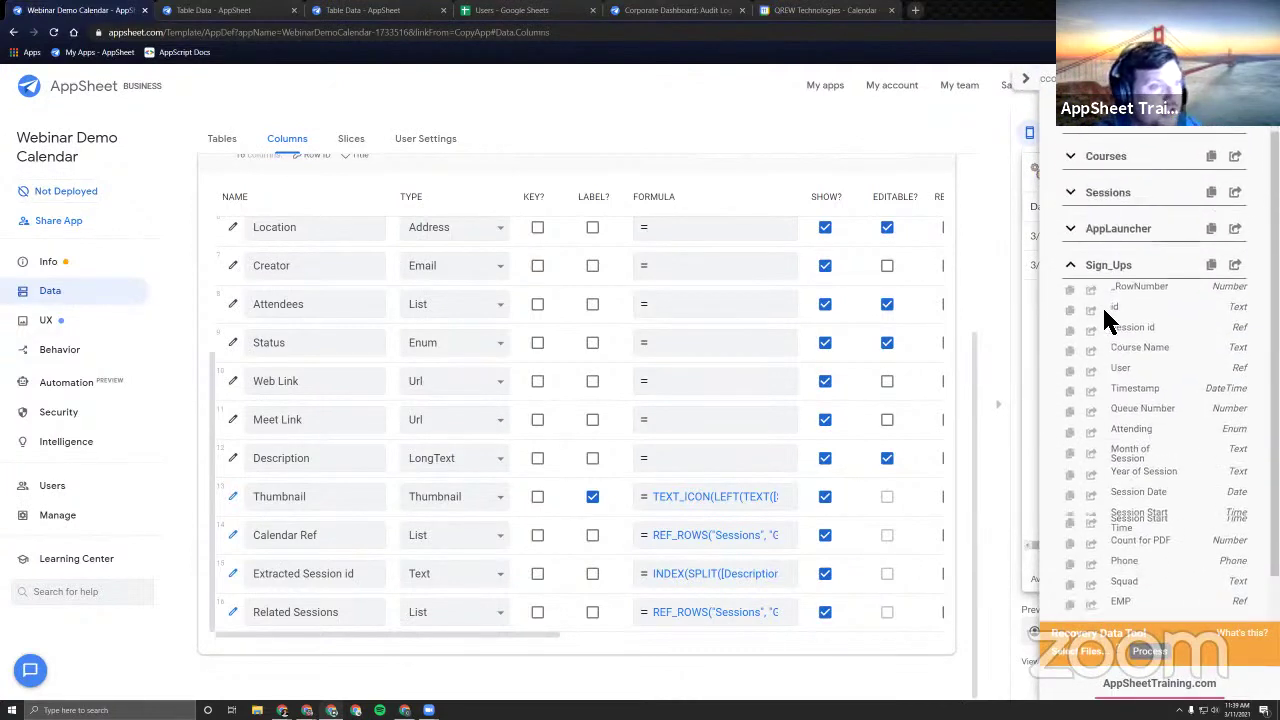
pyautogui.click(1072, 299)
pyautogui.click(1098, 134)
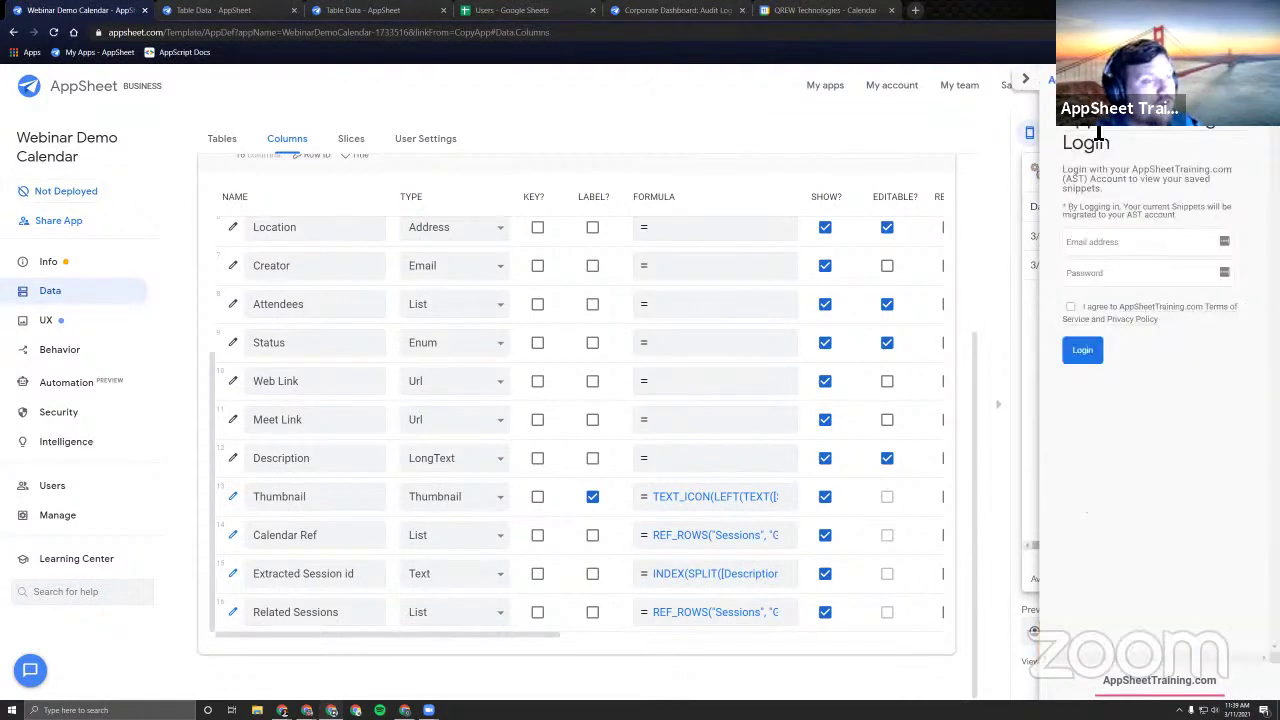
pyautogui.click(1030, 78)
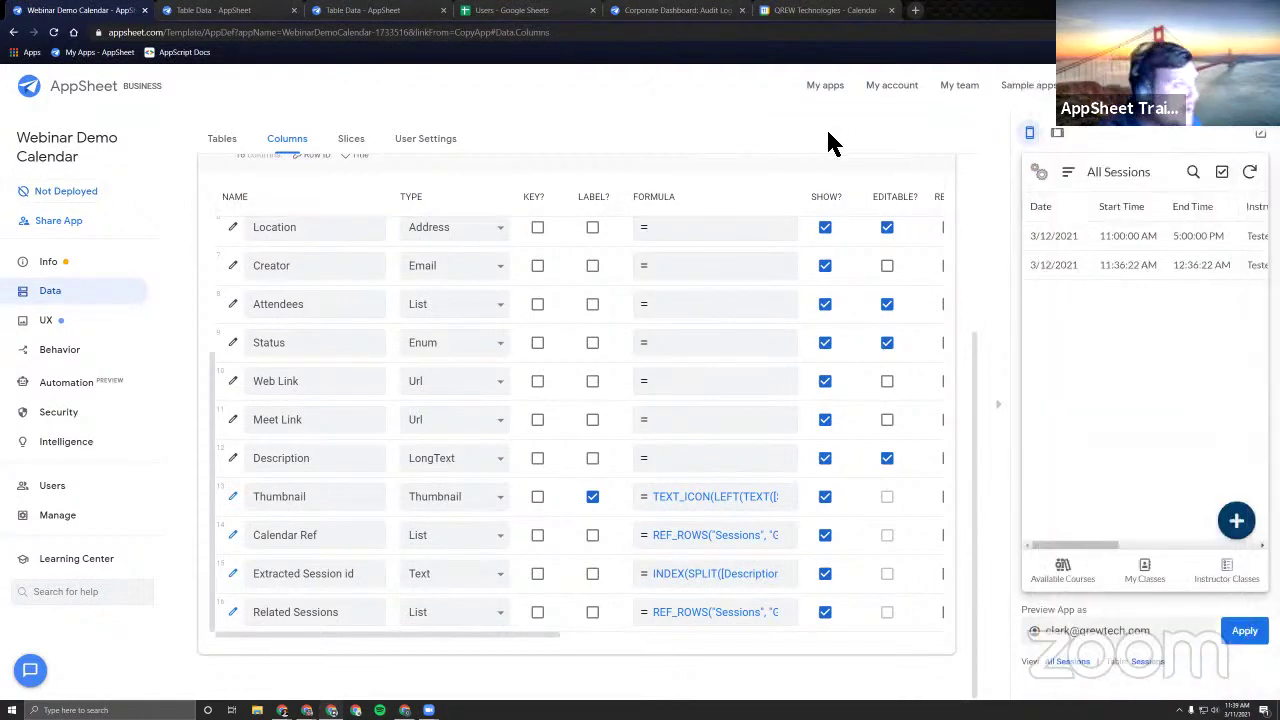